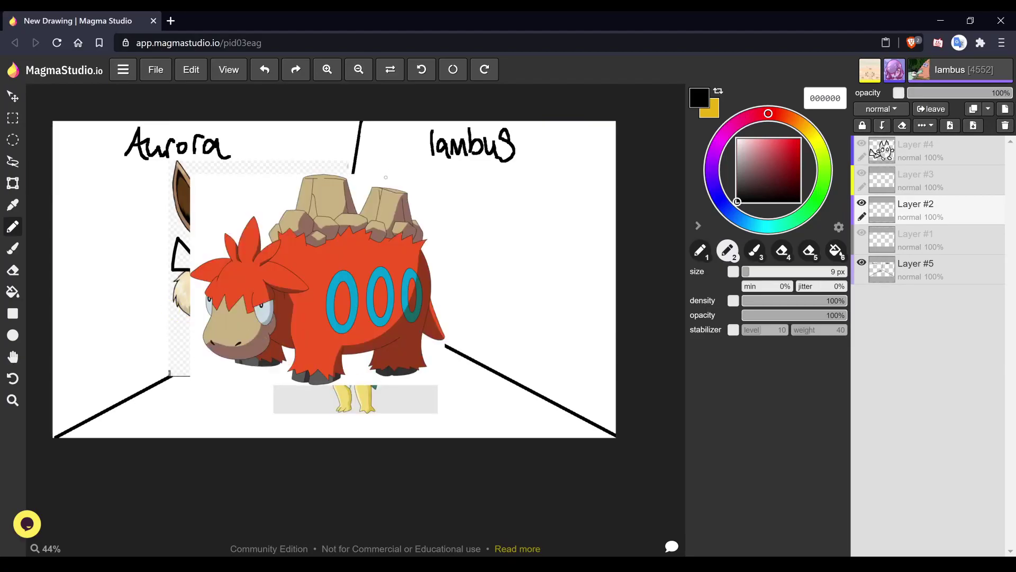
- Transform the winged bird reference image on Layer #2, moving it off the camel-like creature and shrinking it beside the wall corner
key("t")
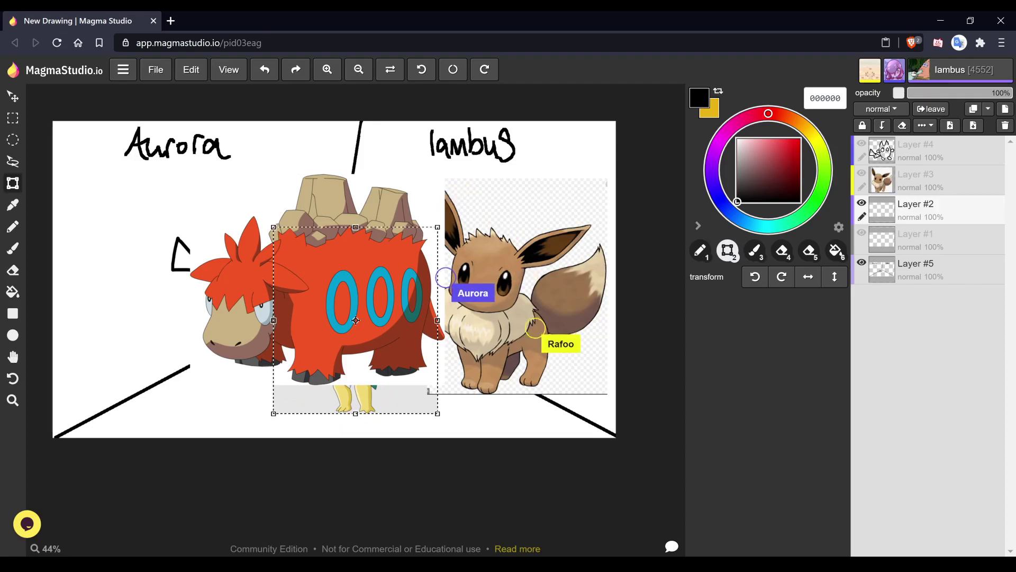
left_click_drag(356, 320, 492, 248)
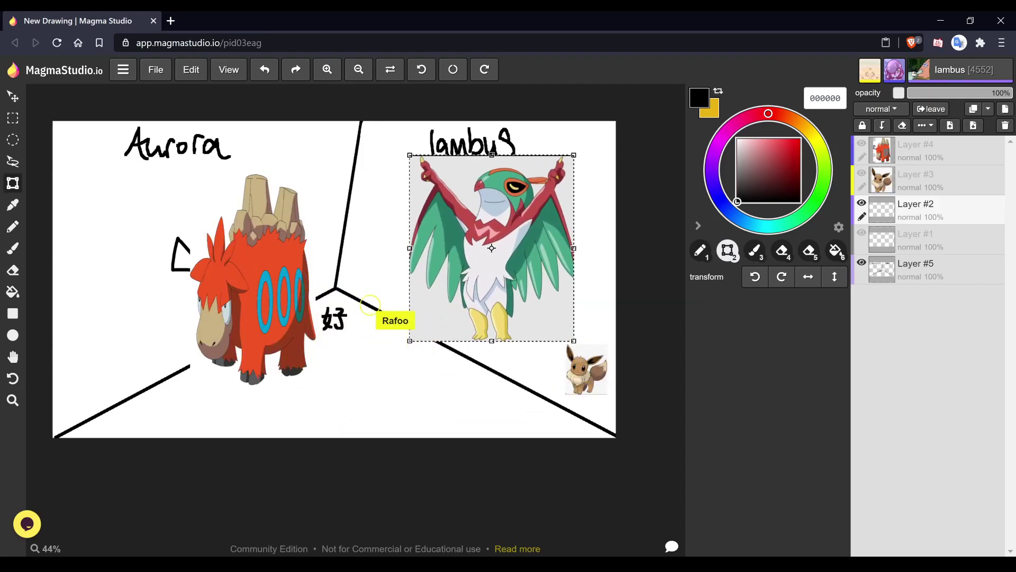
mouse_move(574, 155)
left_mouse_down()
mouse_move(502, 216)
mouse_move(458, 286)
mouse_move(473, 268)
mouse_move(440, 294)
mouse_move(374, 263)
mouse_move(400, 238)
mouse_move(378, 257)
left_mouse_up()
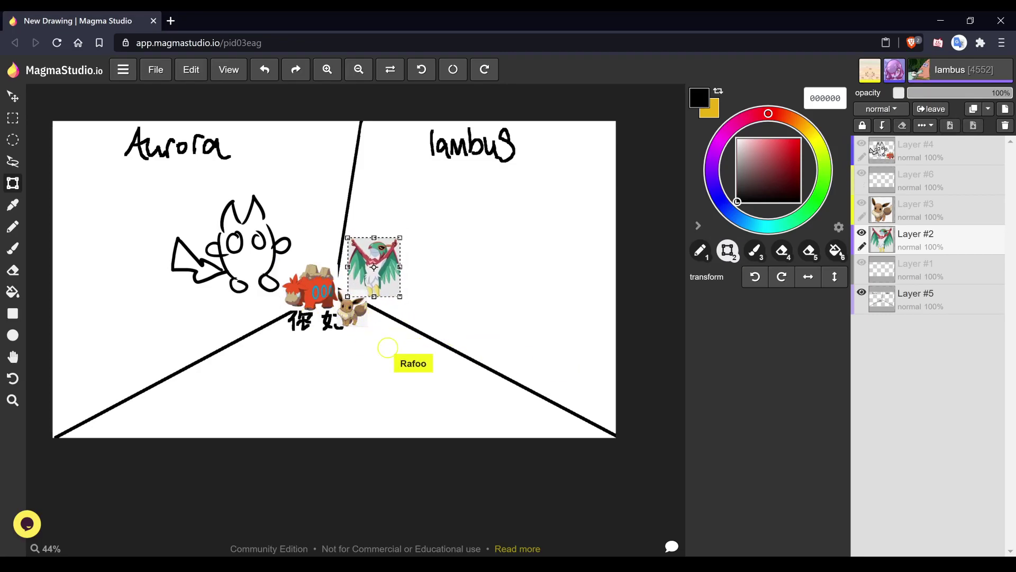
- With the 1 px stabilized pencil, draw the curved beak lines and jagged mouth edge in the empty right-hand section of the canvas
key("b")
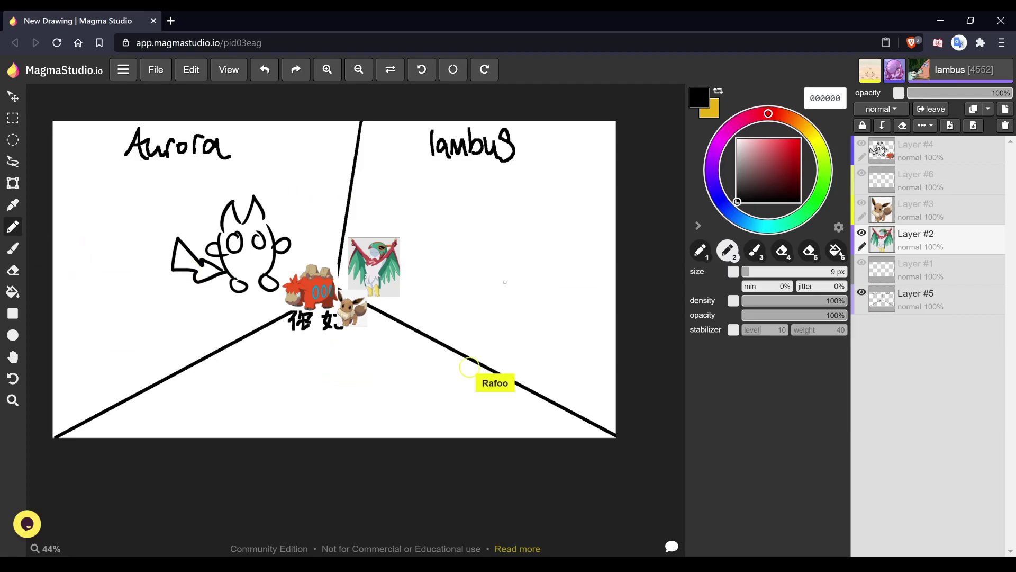
key("1")
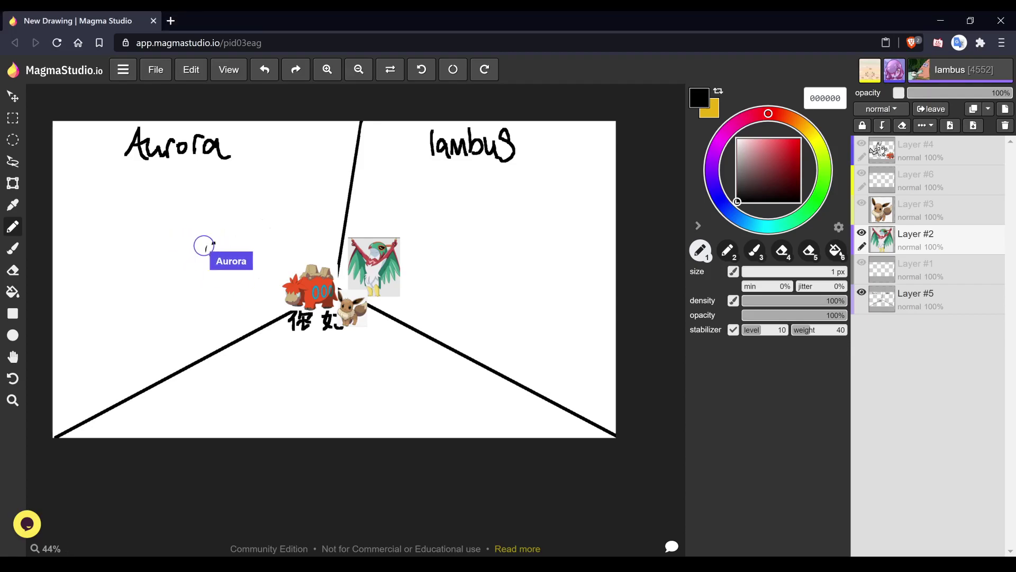
key("space")
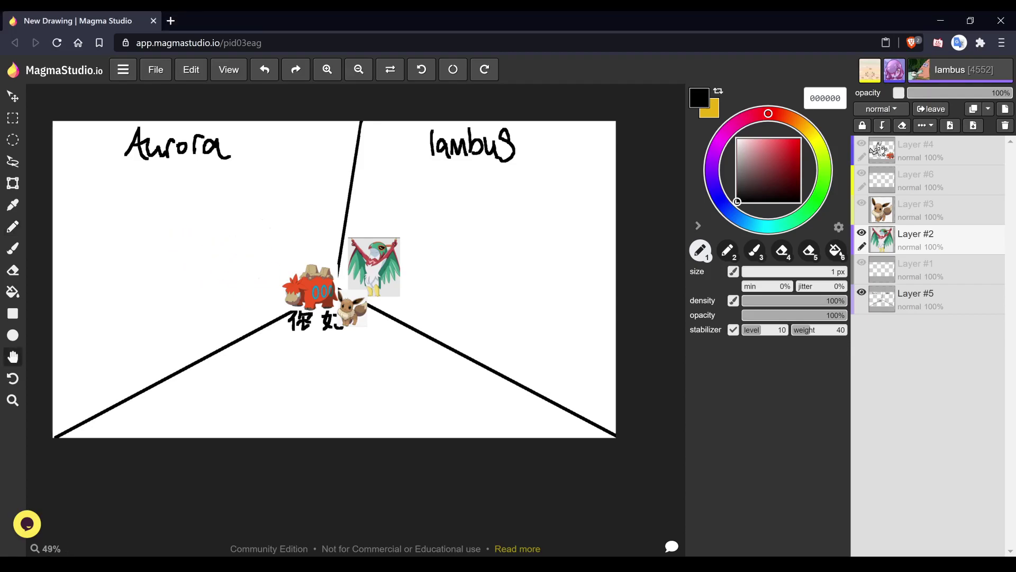
scroll(534, 251, "up", 5)
scroll(583, 151, "up", 3)
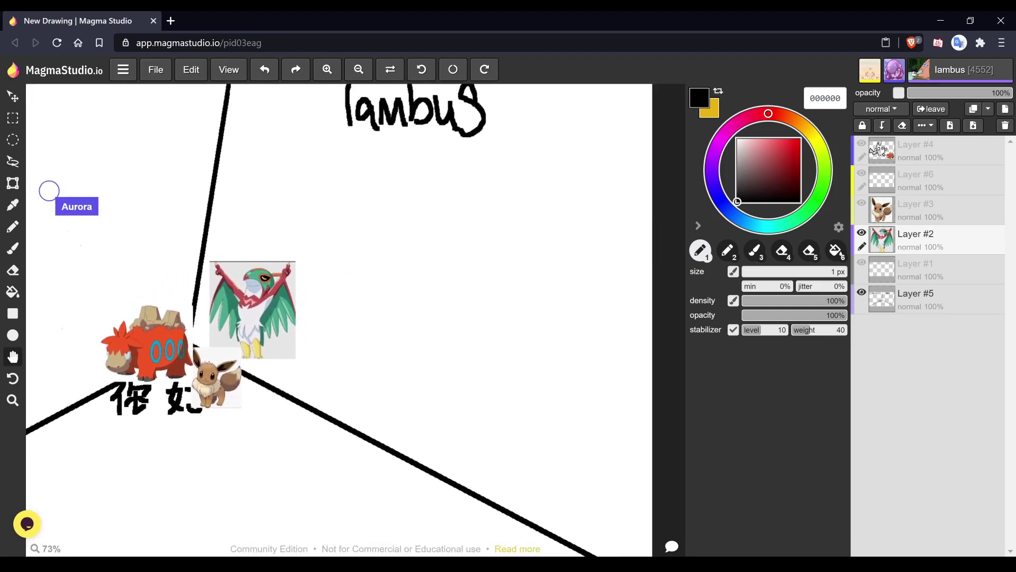
scroll(476, 252, "up", 2)
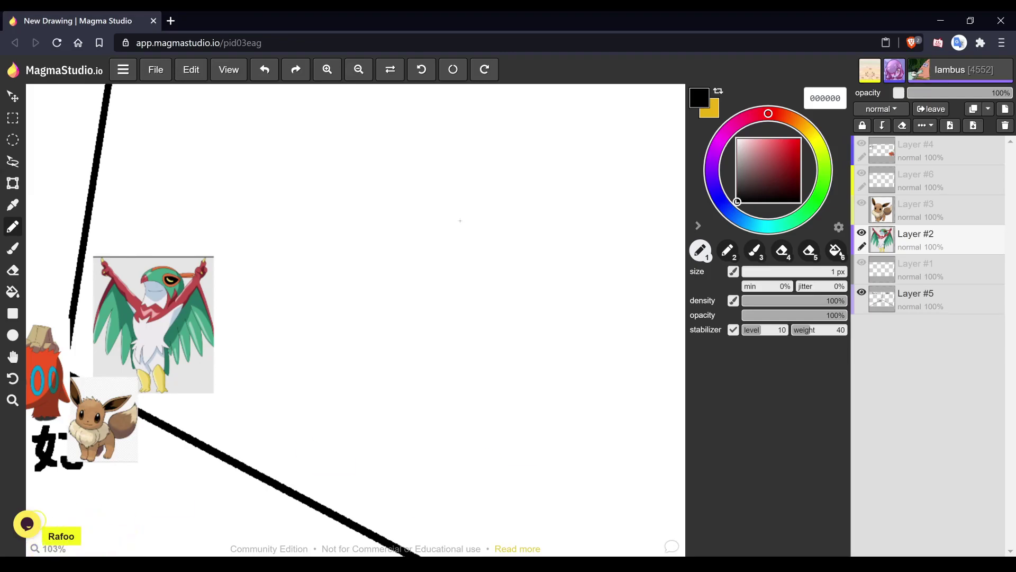
left_click_drag(460, 220, 439, 267)
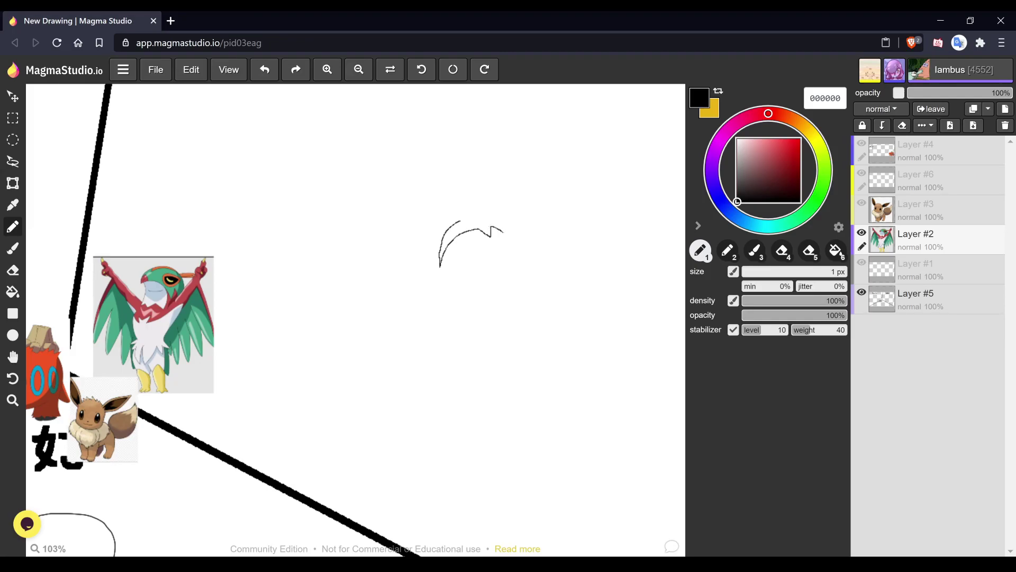
- Draw the rounded head outline from the beak tip over to the cheek, and add a half-moon eye inside it
key("space")
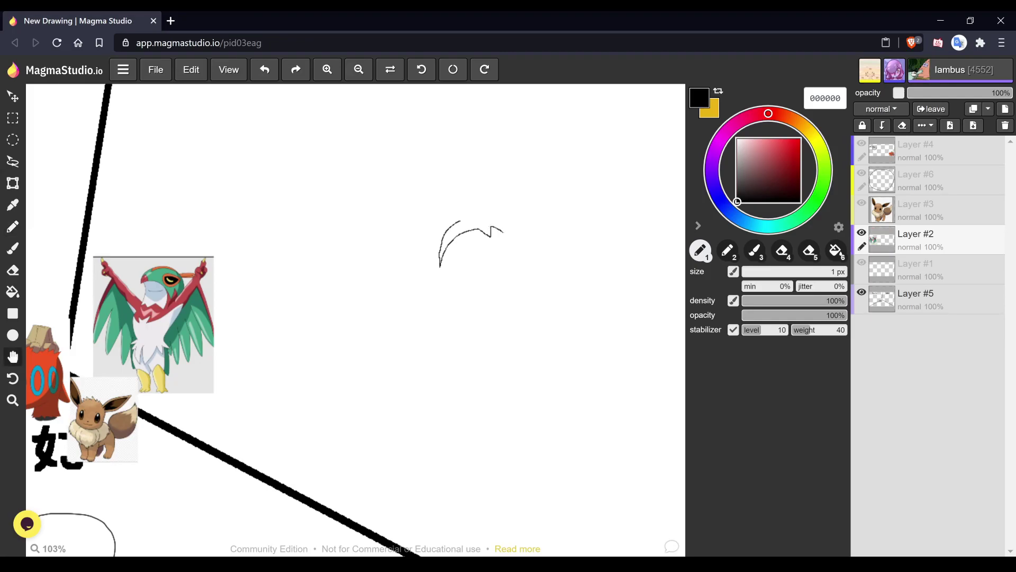
scroll(457, 230, "up", 3)
key("n")
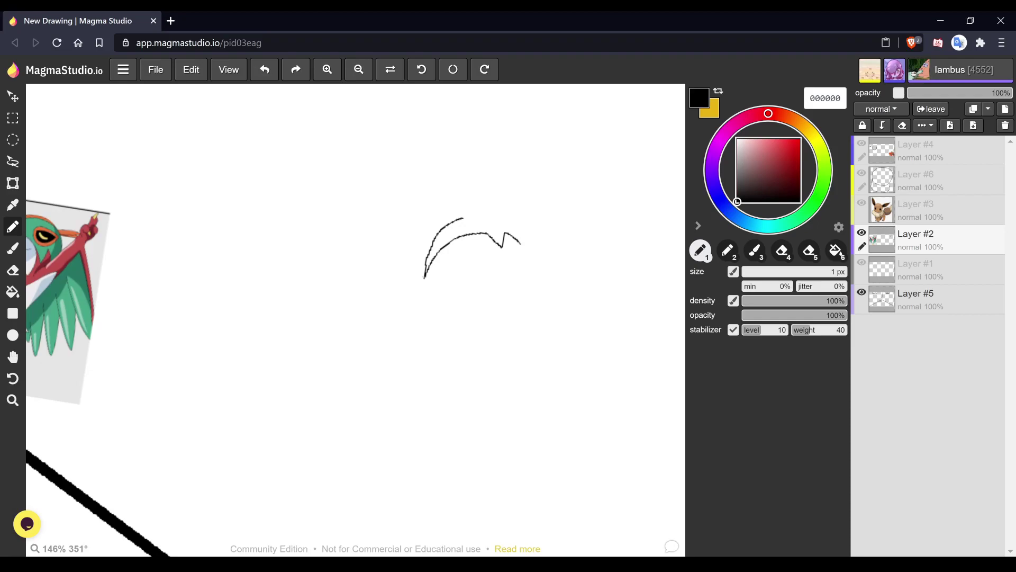
mouse_move(419, 265)
left_mouse_down()
mouse_move(435, 213)
mouse_move(475, 183)
mouse_move(522, 189)
mouse_move(538, 225)
left_mouse_up()
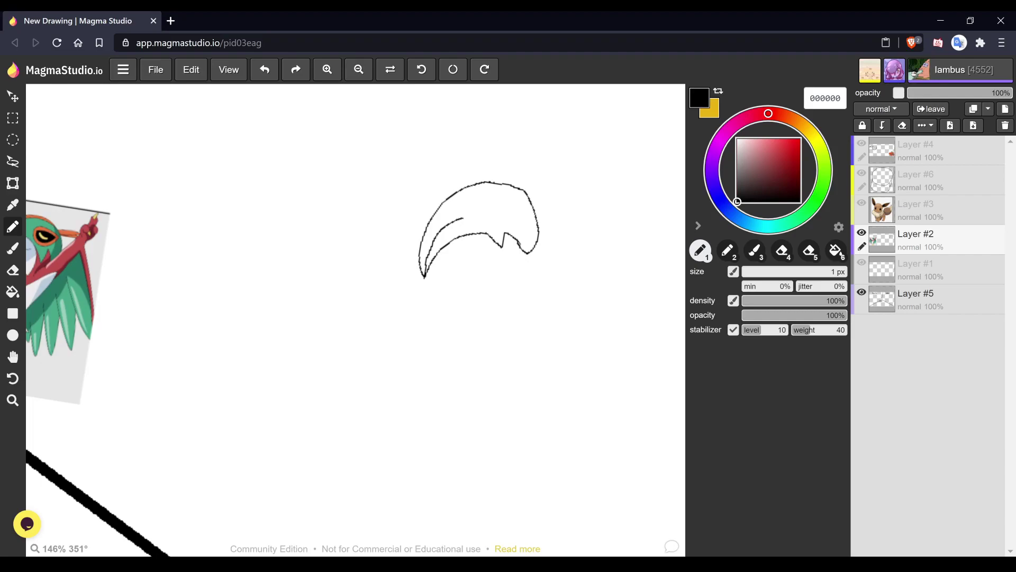
left_click_drag(486, 215, 504, 209)
- Draw two pointed crest feathers on top of the bird's head
key("h")
scroll(250, 323, "down", 3)
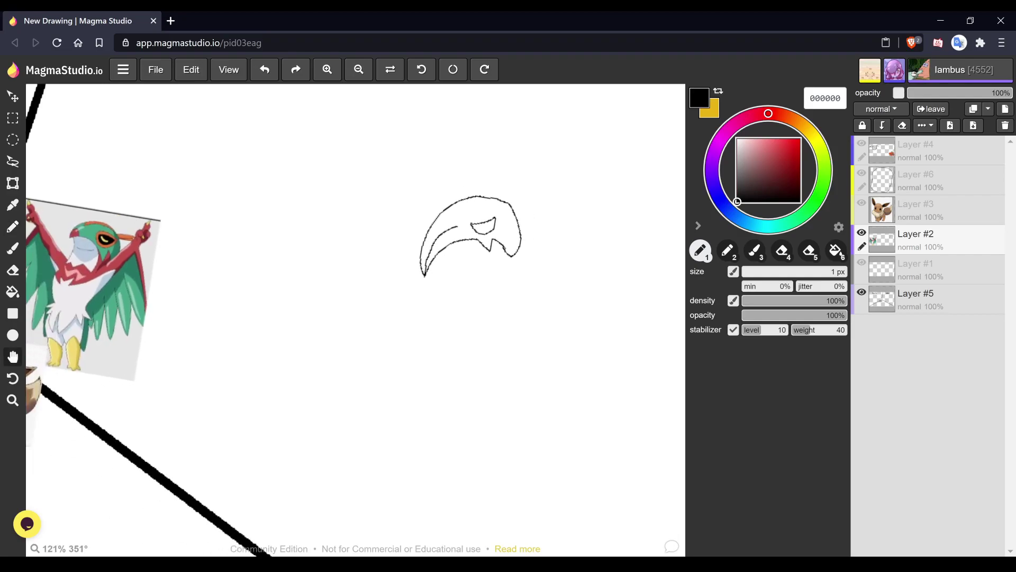
scroll(355, 319, "down", 2)
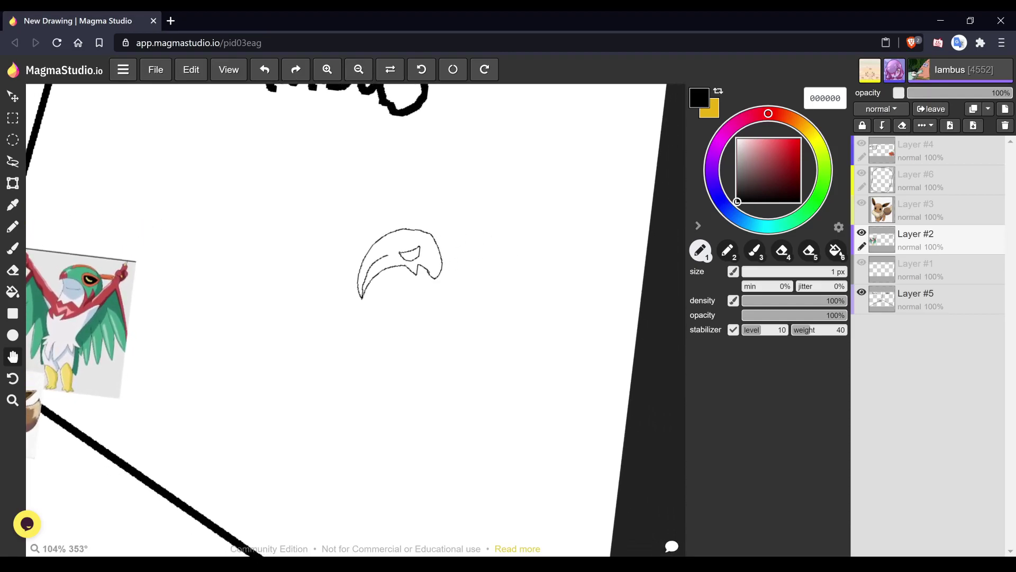
scroll(329, 239, "up", 2)
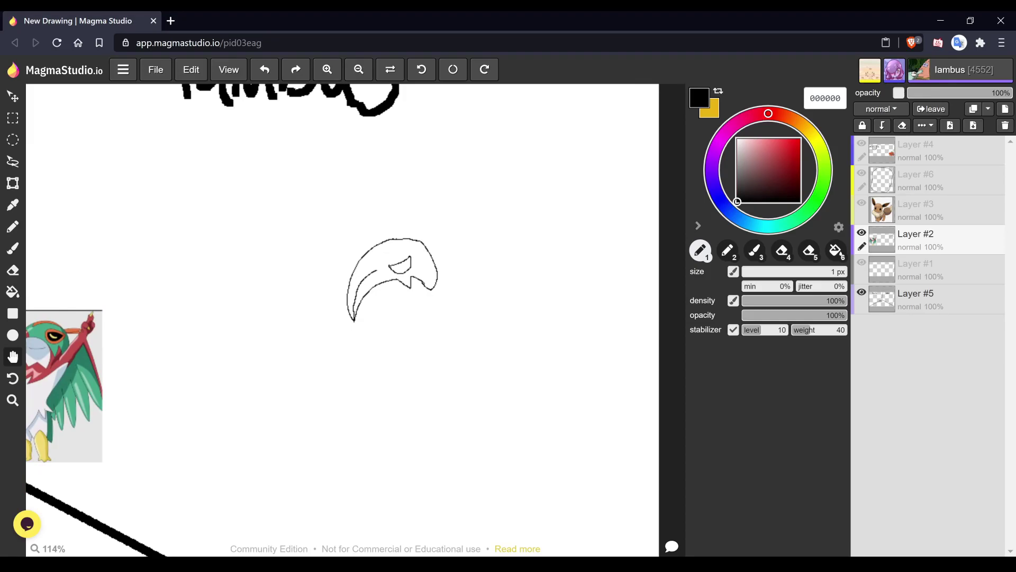
scroll(340, 319, "down", 2)
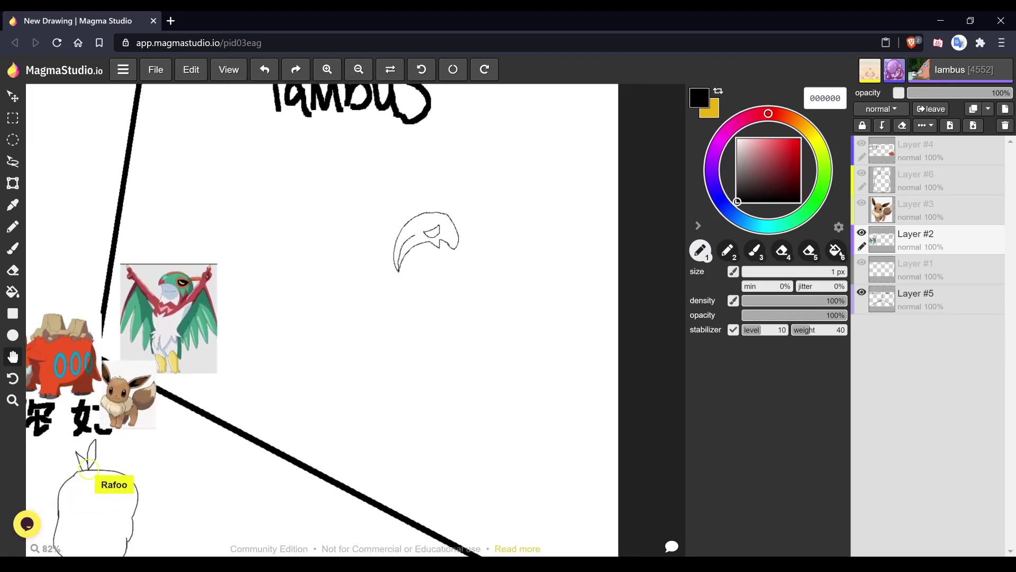
scroll(340, 320, "up", 2)
scroll(340, 319, "up", 1)
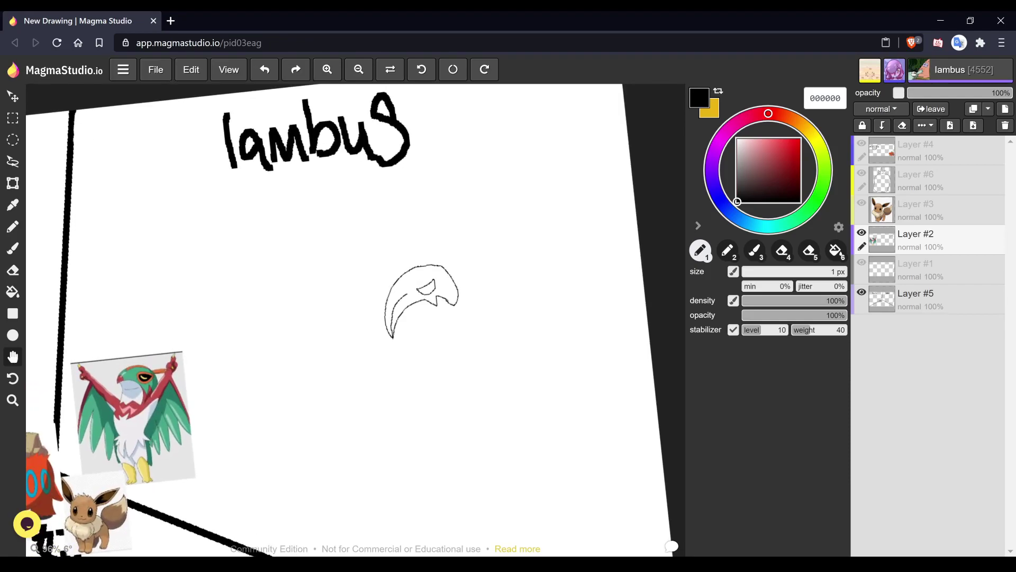
key("1")
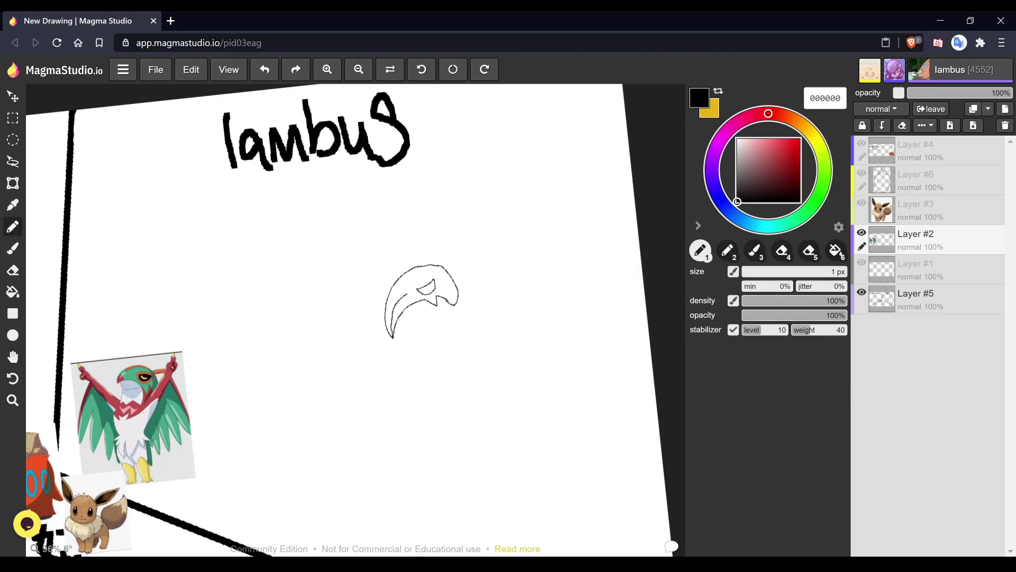
key("space")
scroll(445, 318, "up", 3)
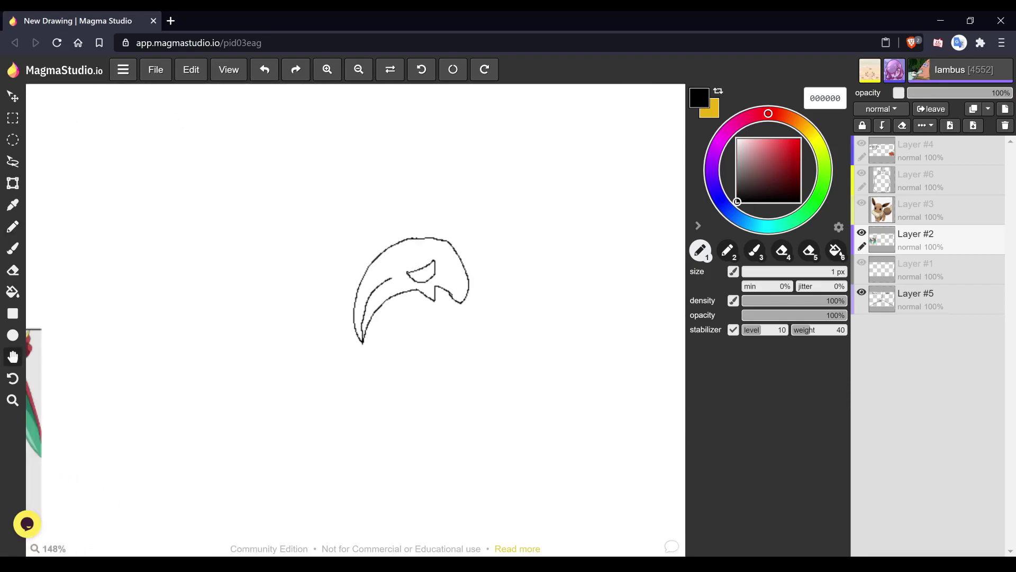
key("b")
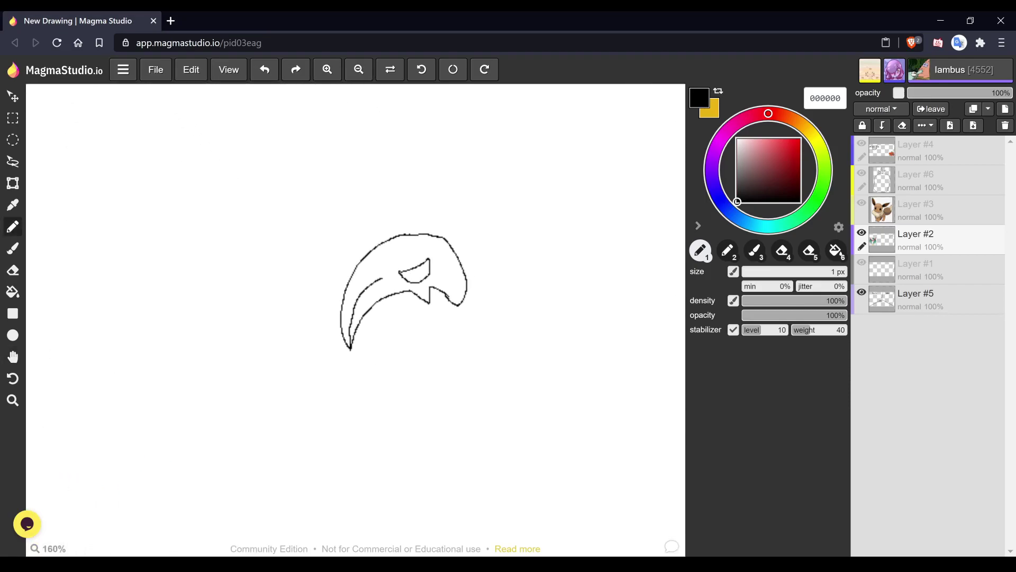
mouse_move(427, 233)
left_mouse_down()
mouse_move(438, 209)
mouse_move(440, 226)
left_mouse_up()
mouse_move(441, 219)
left_mouse_down()
mouse_move(449, 200)
mouse_move(454, 238)
left_mouse_up()
- Draw the throat line below the beak, continuing into a zigzag collar edge and a rounded shoulder curve
key("space")
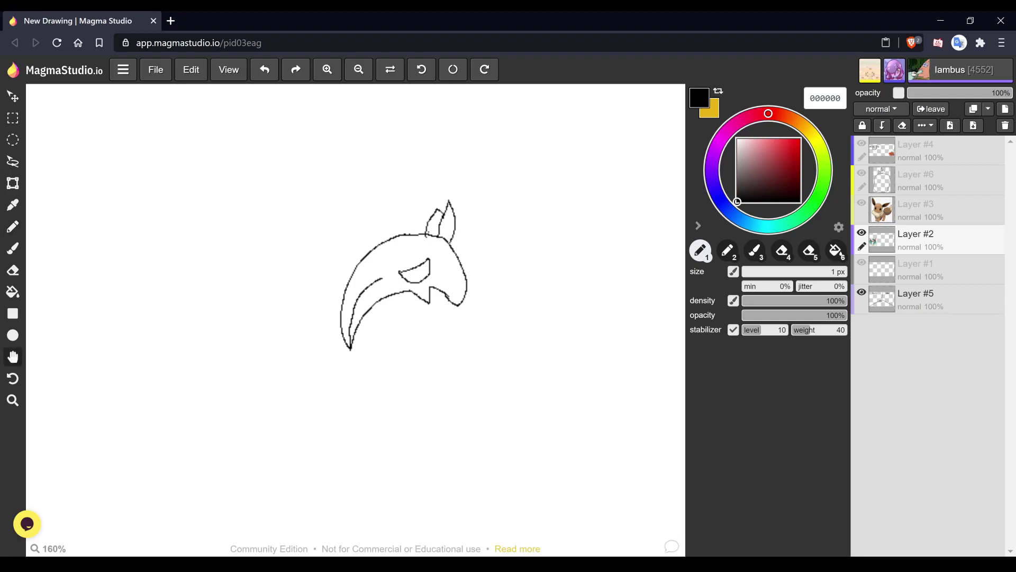
scroll(355, 320, "down", 2)
left_click_drag(341, 294, 414, 298)
scroll(388, 294, "down", 1)
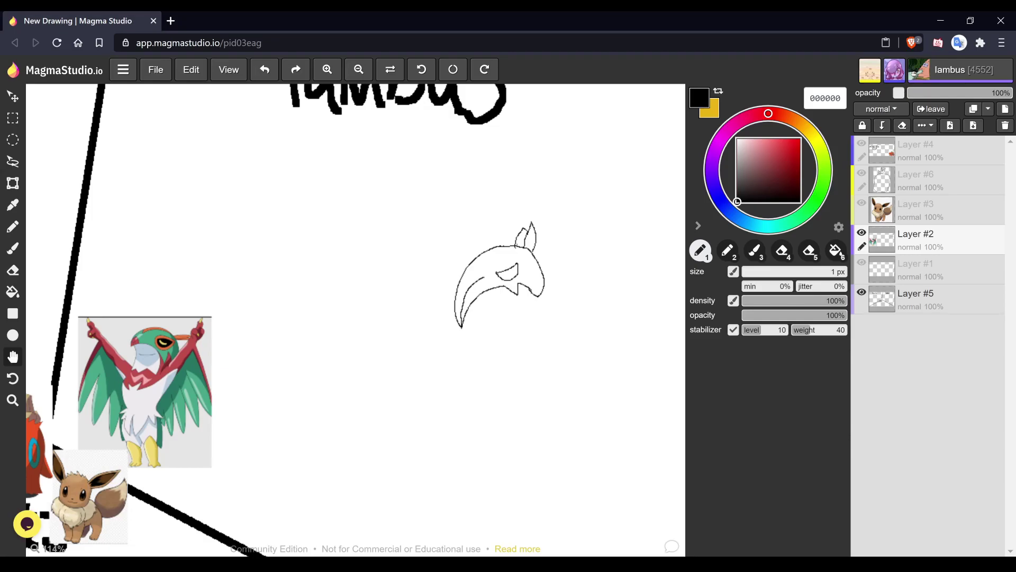
key("b")
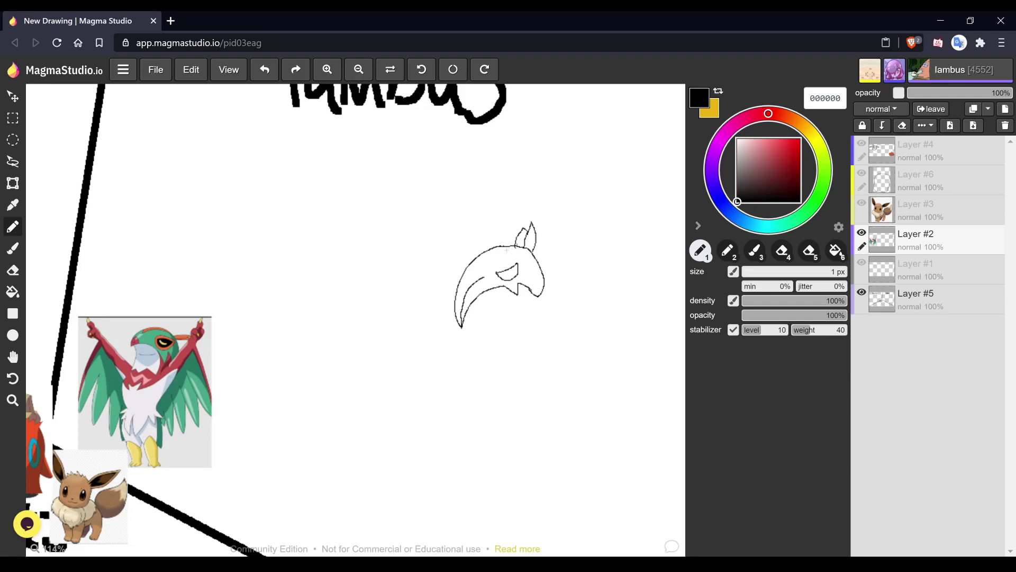
mouse_move(487, 301)
left_mouse_down()
mouse_move(501, 329)
mouse_move(507, 319)
mouse_move(521, 327)
mouse_move(575, 299)
left_mouse_up()
left_click_drag(586, 328, 573, 342)
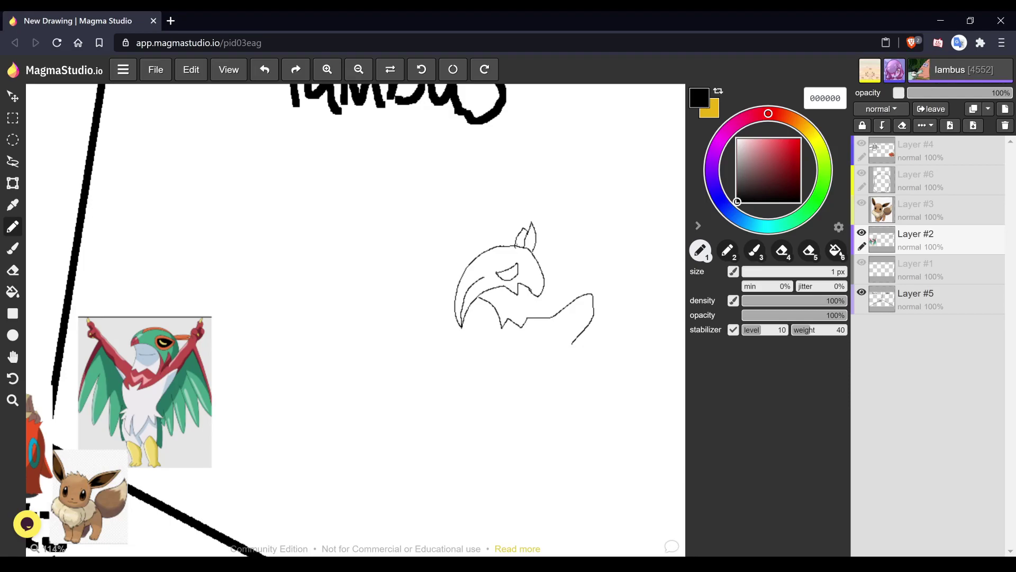
- Draw the neck and inner edge of a raised, bent arm, plus the front side of the torso below the collar
left_click_drag(543, 274, 555, 284)
mouse_move(572, 277)
left_mouse_down()
mouse_move(601, 243)
mouse_move(554, 219)
left_mouse_up()
mouse_move(500, 327)
left_mouse_down()
mouse_move(501, 343)
mouse_move(533, 373)
left_mouse_up()
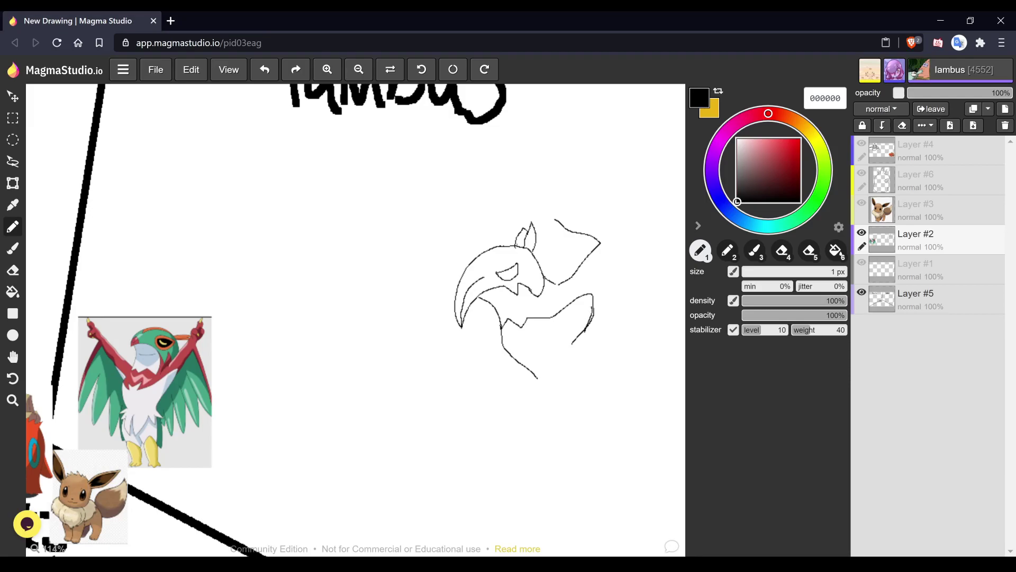
key("ctrl+z")
left_click_drag(593, 313, 579, 357)
key("ctrl+z")
- Erase the lower end of the shoulder curve and redraw the back side of the torso with the 1 px pencil
key("e")
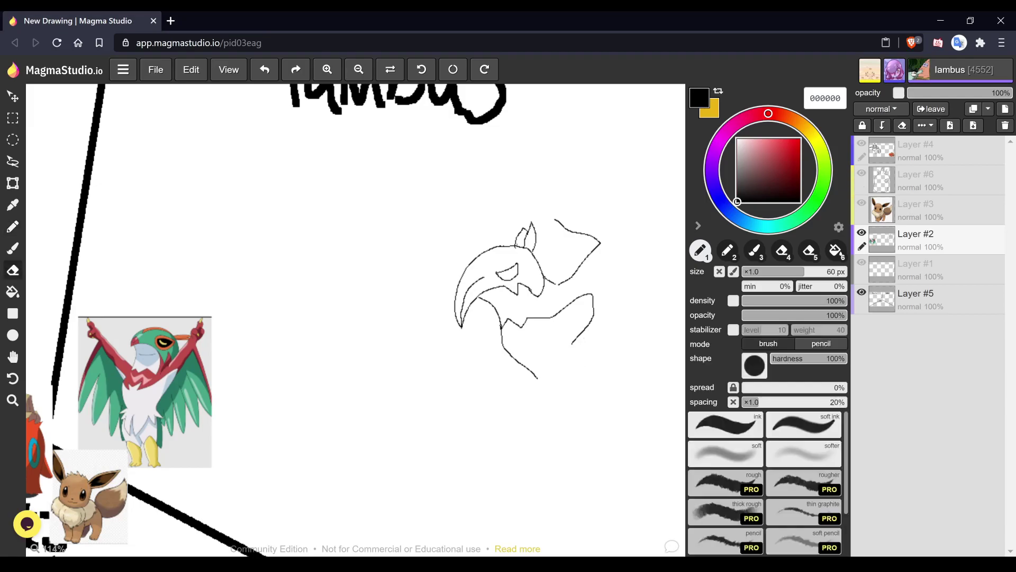
left_click_drag(574, 356, 597, 331)
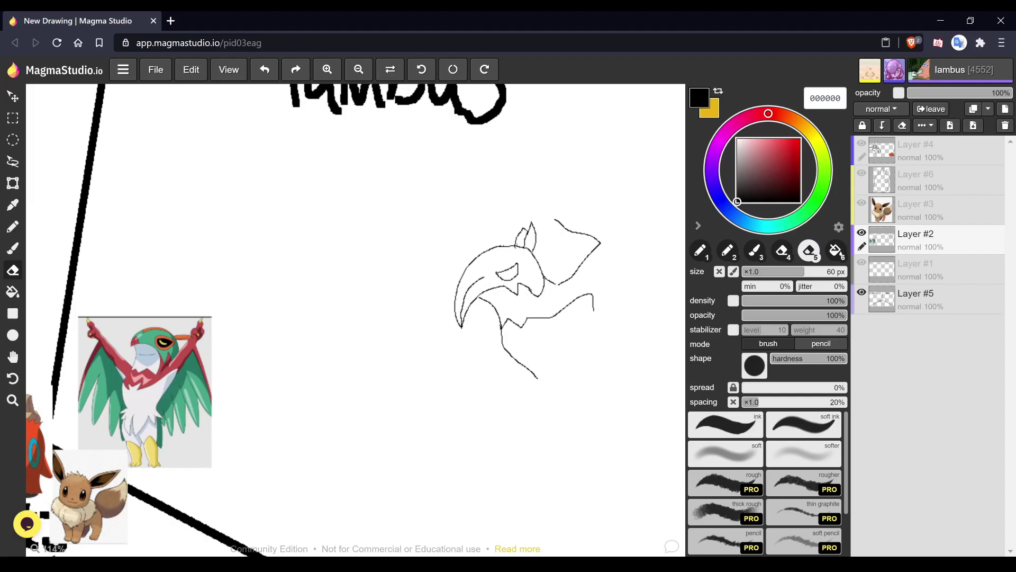
key("1")
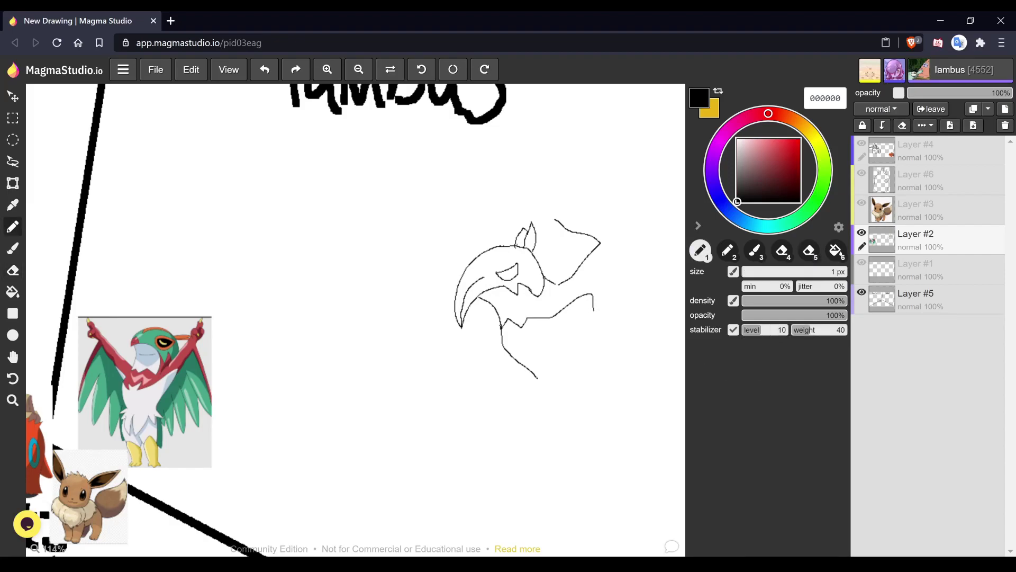
left_click_drag(585, 333, 578, 364)
- Draw the outer edge of the bent arm from the shoulder to the wrist and add the clawed fingers above it
mouse_move(594, 310)
left_mouse_down()
mouse_move(631, 252)
mouse_move(623, 223)
mouse_move(580, 207)
left_mouse_up()
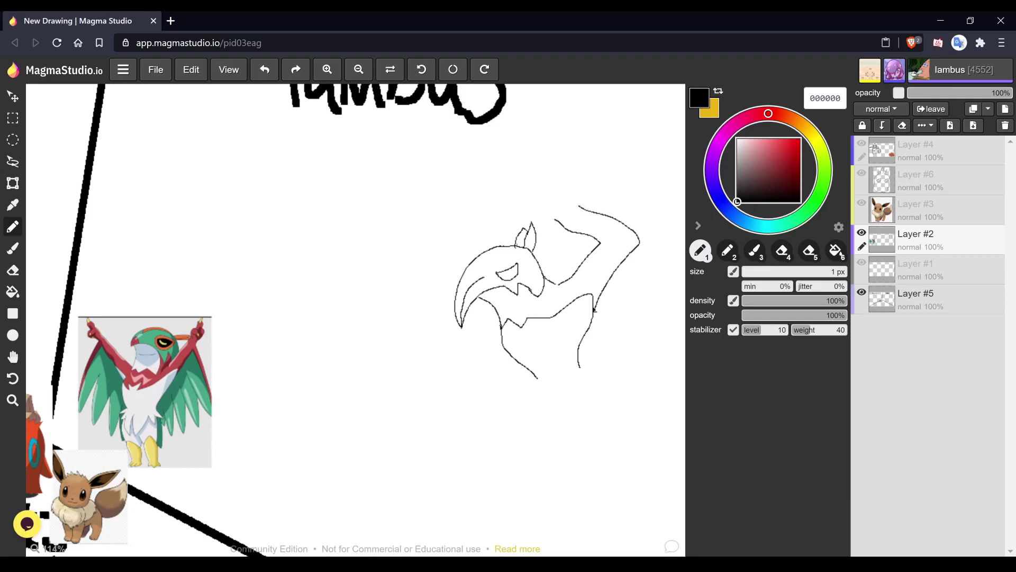
mouse_move(570, 193)
left_mouse_down()
mouse_move(578, 173)
mouse_move(577, 205)
left_mouse_up()
mouse_move(573, 191)
left_mouse_down()
mouse_move(564, 175)
mouse_move(540, 173)
mouse_move(558, 190)
mouse_move(515, 191)
mouse_move(548, 205)
left_mouse_up()
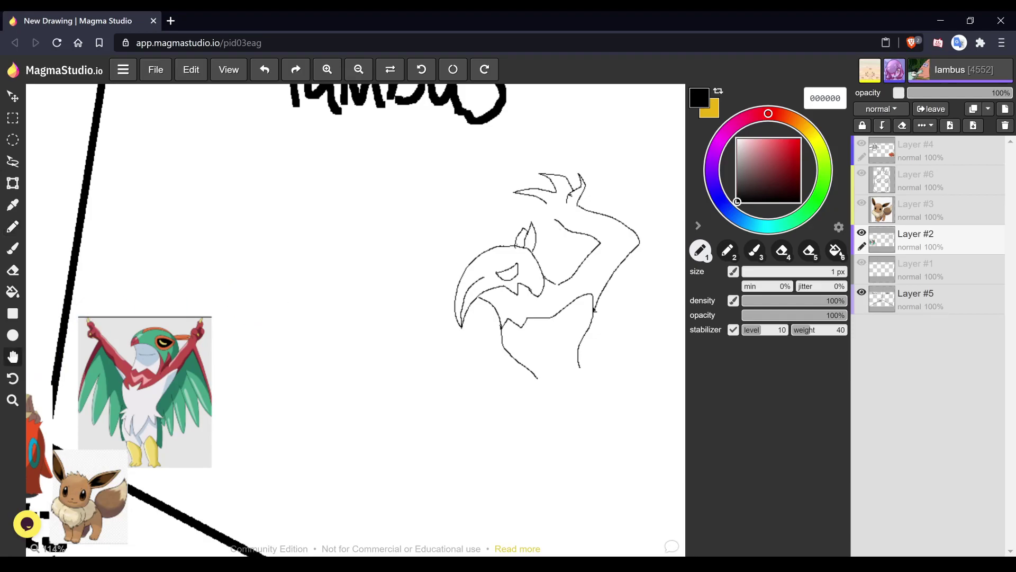
- Join the hand to the inner forearm with a wrist line and draw a small pointed lower claw, redoing its first version
scroll(556, 205, "up", 5)
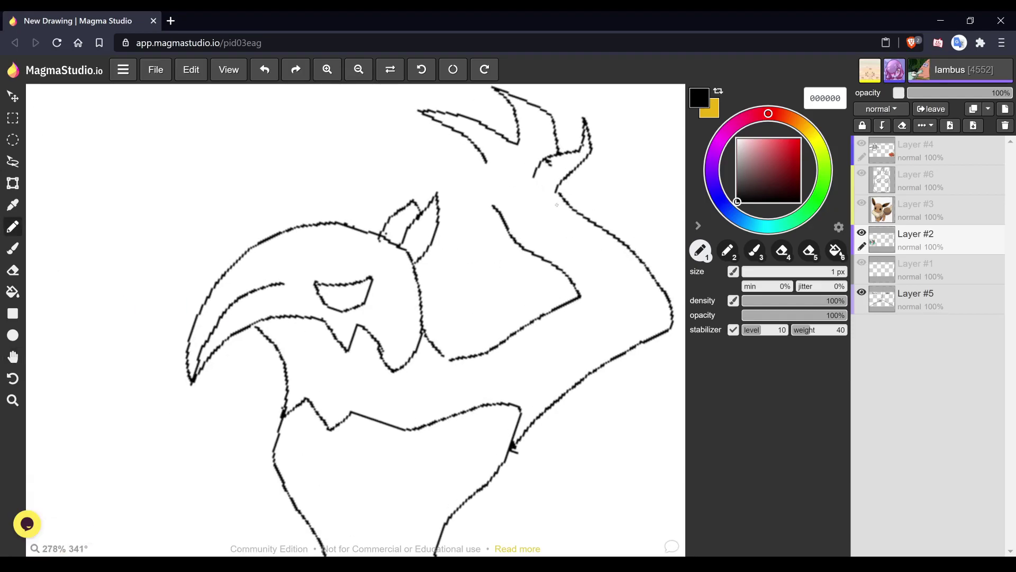
left_click_drag(485, 161, 495, 211)
mouse_move(464, 134)
left_mouse_down()
mouse_move(435, 149)
mouse_move(484, 162)
left_mouse_up()
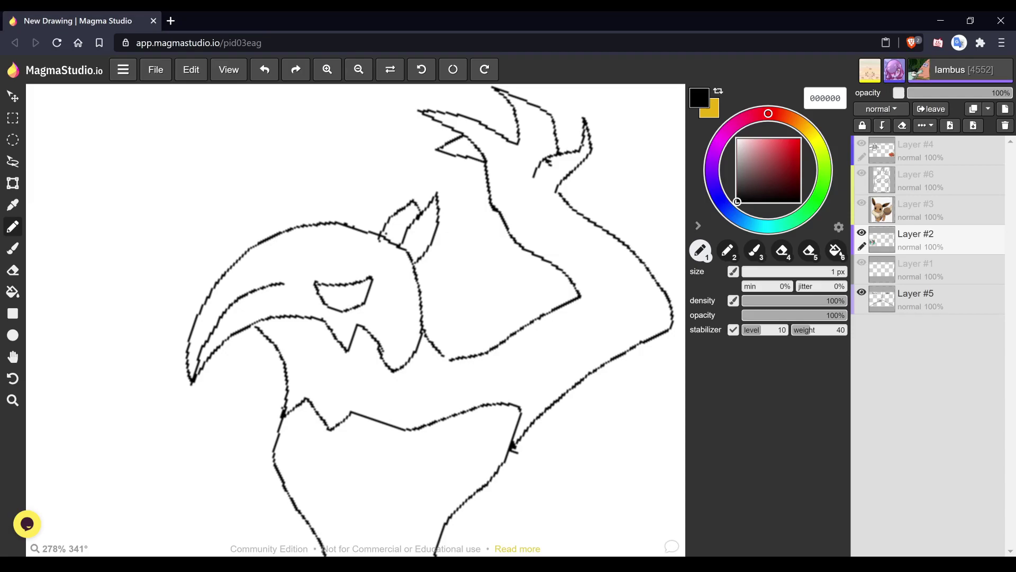
key("ctrl+z")
key("ctrl+z")
mouse_move(469, 139)
left_mouse_down()
mouse_move(434, 150)
mouse_move(481, 161)
left_mouse_up()
key("h")
scroll(512, 448, "down", 5)
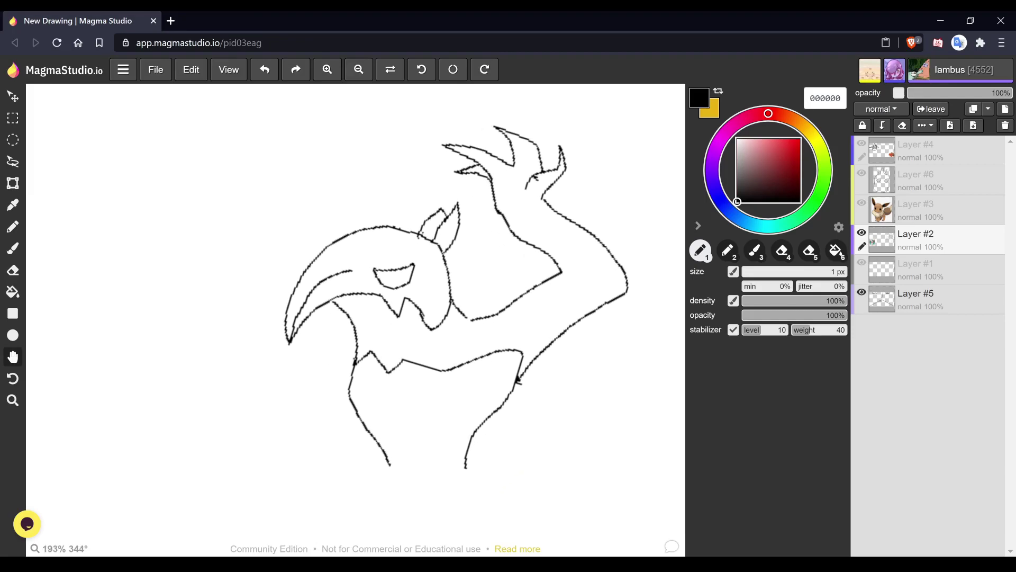
scroll(461, 317, "down", 3)
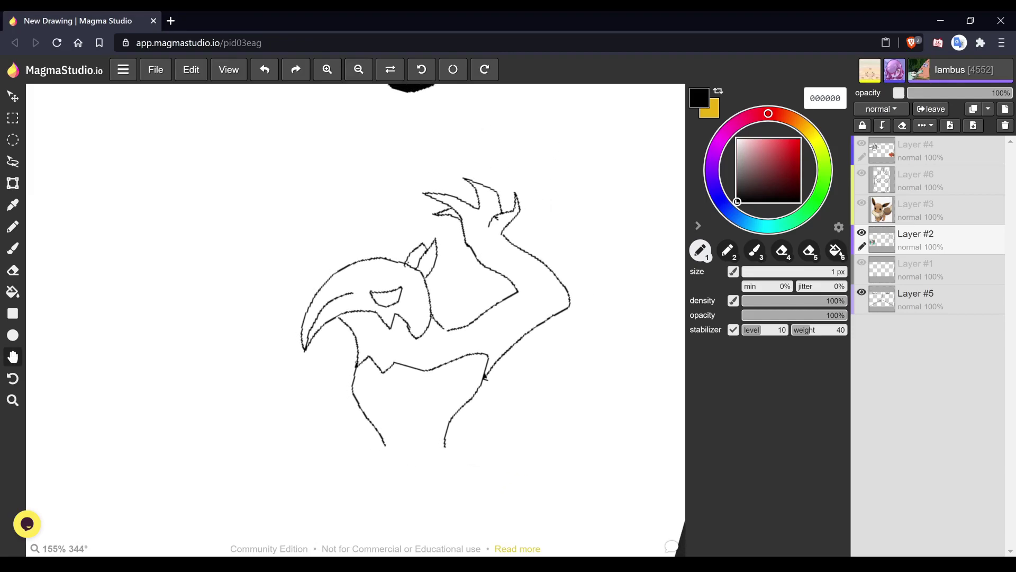
scroll(460, 296, "down", 3)
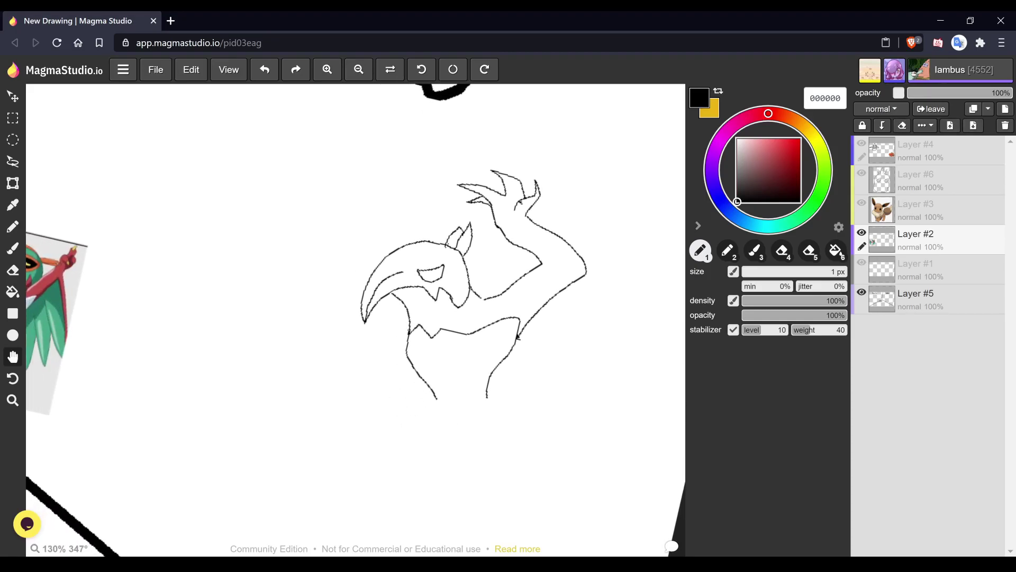
- Draw two small rounded feather shapes on the underside of the bent arm's elbow with the 1 px pencil
scroll(461, 297, "up", 2)
scroll(460, 296, "down", 2)
scroll(460, 296, "left", 5)
scroll(356, 319, "up", 1)
scroll(355, 320, "right", 4)
scroll(527, 327, "up", 4)
scroll(474, 225, "up", 1)
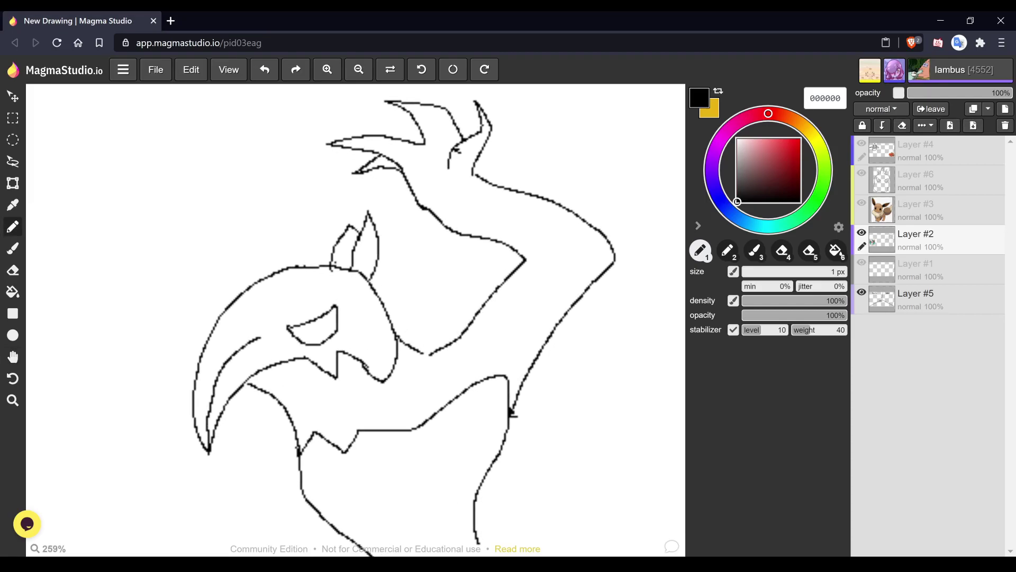
mouse_move(592, 281)
left_mouse_down()
mouse_move(609, 300)
mouse_move(571, 307)
left_mouse_up()
mouse_move(604, 266)
left_mouse_down()
mouse_move(620, 279)
mouse_move(604, 295)
mouse_move(618, 292)
left_mouse_up()
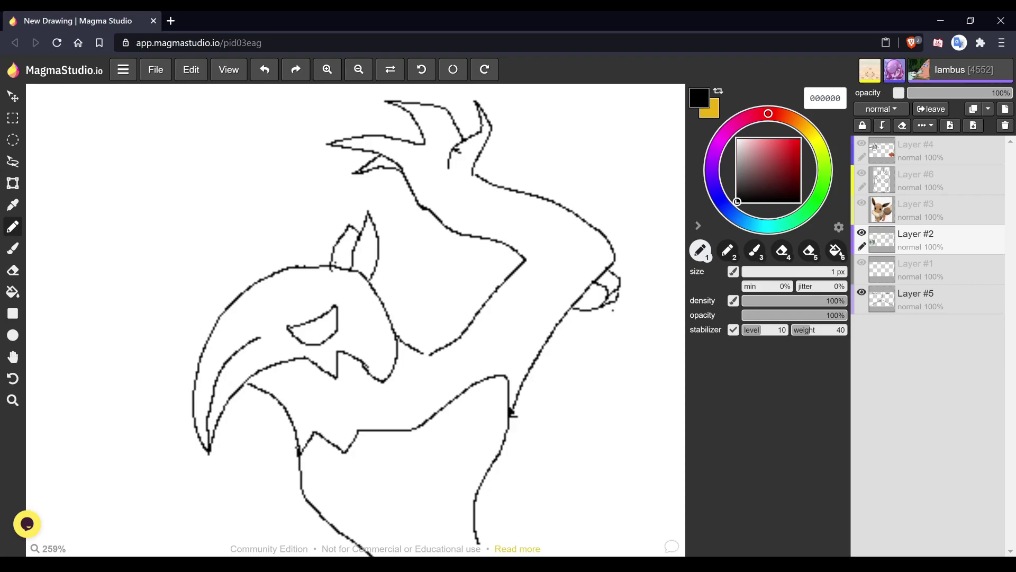
- Draw a large blunt-ended feather behind the upper arm and smaller overlapping feathers below it, undoing one stray stroke
mouse_move(614, 305)
left_mouse_down()
mouse_move(647, 321)
mouse_move(640, 360)
mouse_move(606, 367)
mouse_move(574, 356)
mouse_move(574, 373)
mouse_move(562, 377)
left_mouse_up()
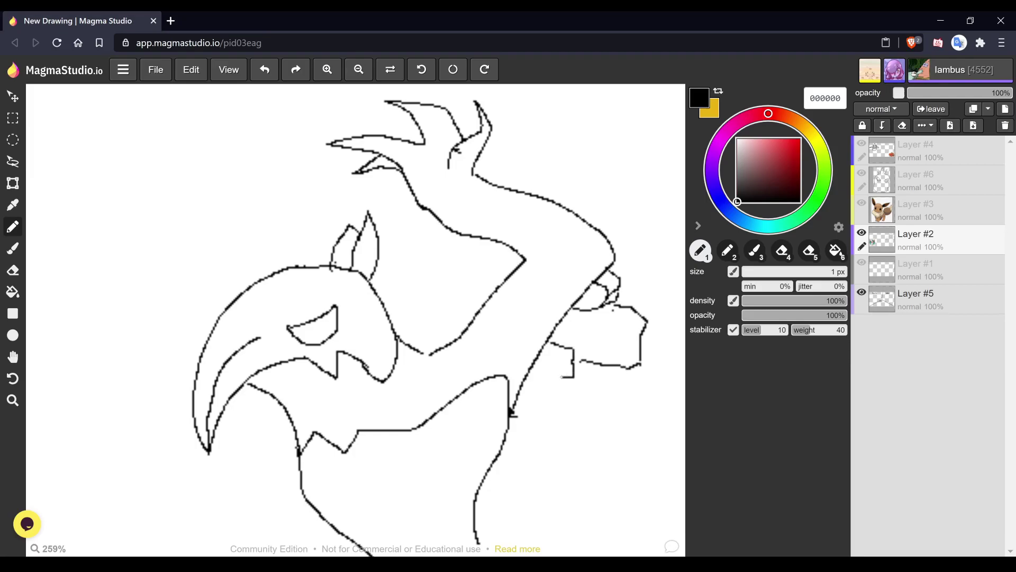
mouse_move(532, 389)
left_mouse_down()
mouse_move(548, 373)
mouse_move(534, 369)
mouse_move(590, 366)
left_mouse_up()
left_click_drag(570, 313, 584, 318)
key("ctrl+z")
left_click_drag(649, 319, 640, 366)
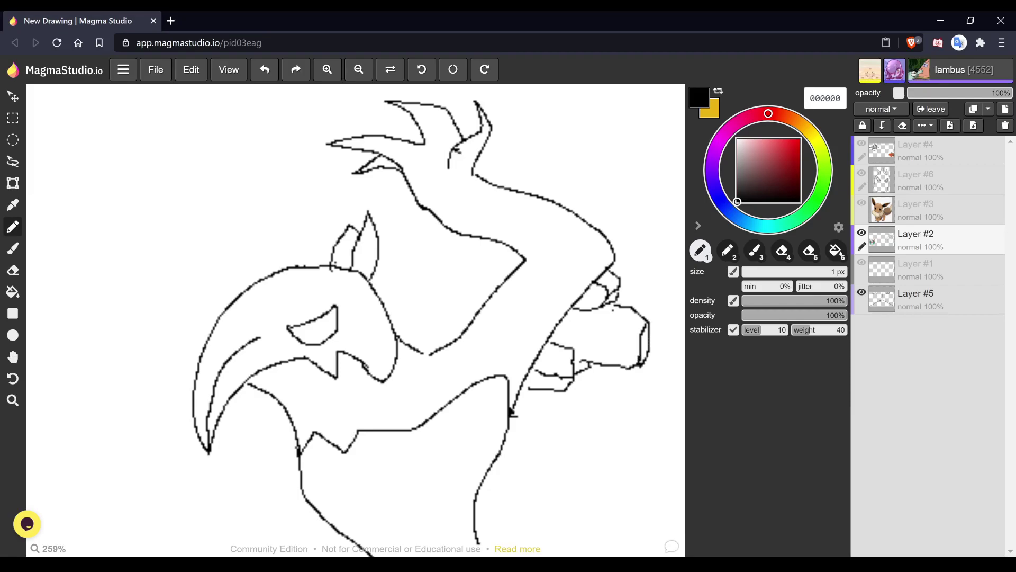
left_click_drag(524, 383, 532, 388)
- Erase the doubled inner line at the end of the large feather with the 5 px eraser
key("4")
scroll(567, 286, "up", 4)
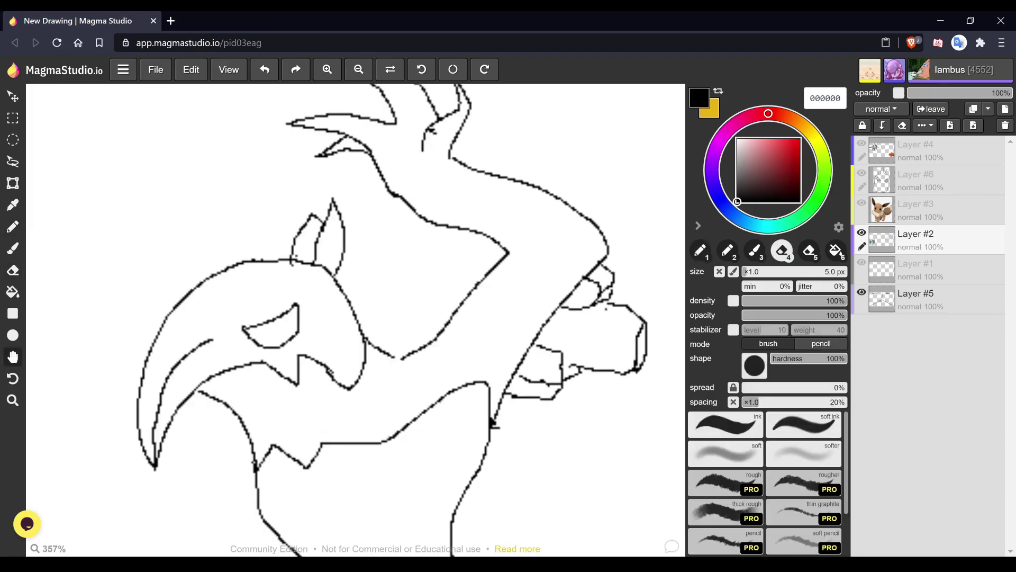
left_click_drag(627, 317, 619, 379)
- Draw a curved, pointed feather tuft over the front neck line below the beak with the 1 px pencil
key("1")
key("h")
scroll(355, 318, "down", 2)
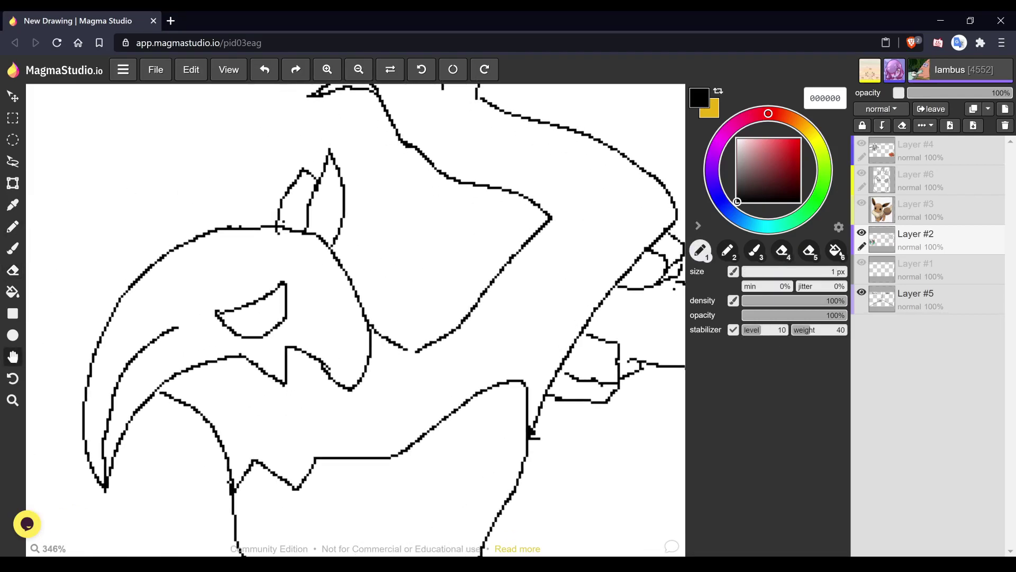
scroll(356, 317, "down", 3)
scroll(356, 318, "down", 2)
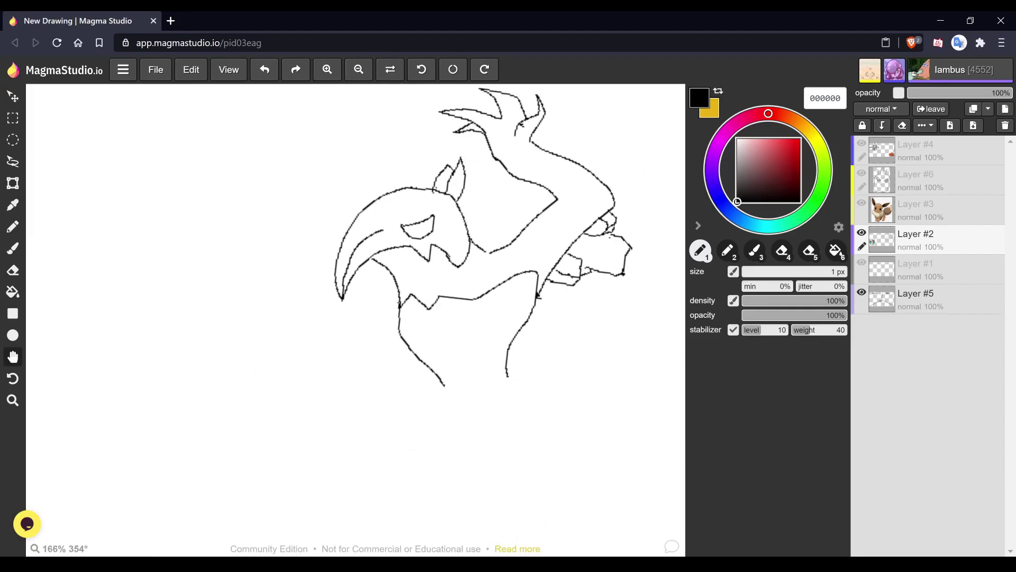
scroll(355, 317, "down", 3)
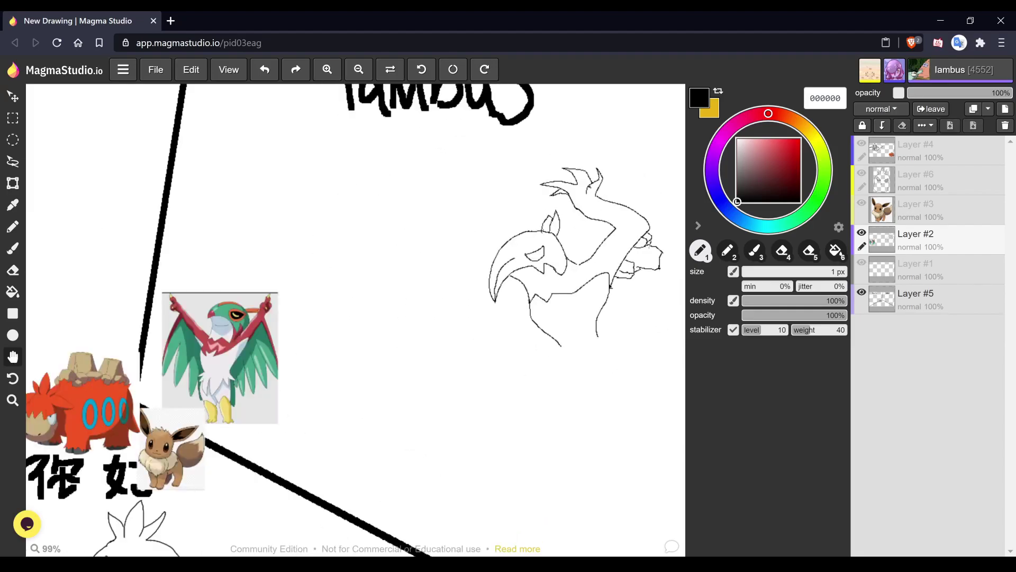
scroll(638, 280, "up", 4)
key("b")
mouse_move(357, 289)
left_mouse_down()
mouse_move(365, 317)
mouse_move(394, 343)
mouse_move(411, 281)
mouse_move(398, 336)
left_mouse_up()
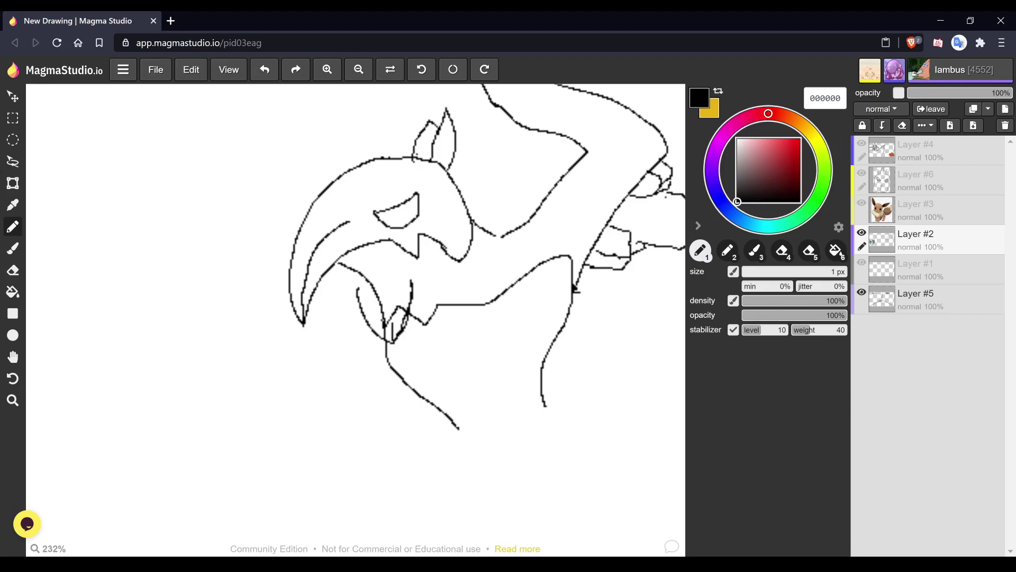
- Draw the collar's top edge under the head, its scalloped lower edge toward the shoulder, and an extra outer tuft at the front
key("h")
left_click_drag(573, 289, 762, 193)
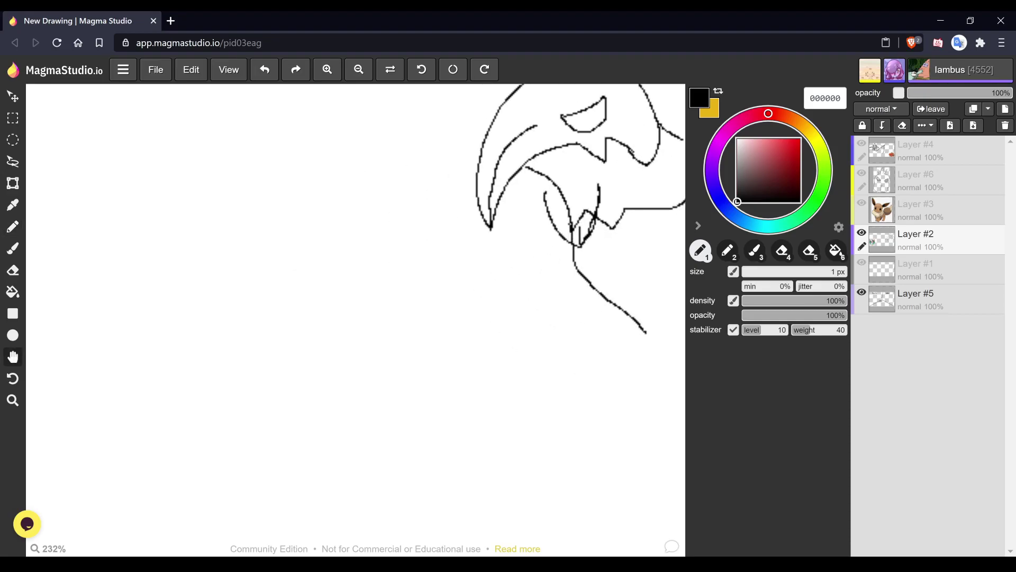
left_click_drag(238, 275, 529, 264)
left_click_drag(159, 243, 318, 211)
scroll(318, 212, "down", 2)
left_click_drag(355, 317, 184, 349)
left_click_drag(423, 222, 263, 346)
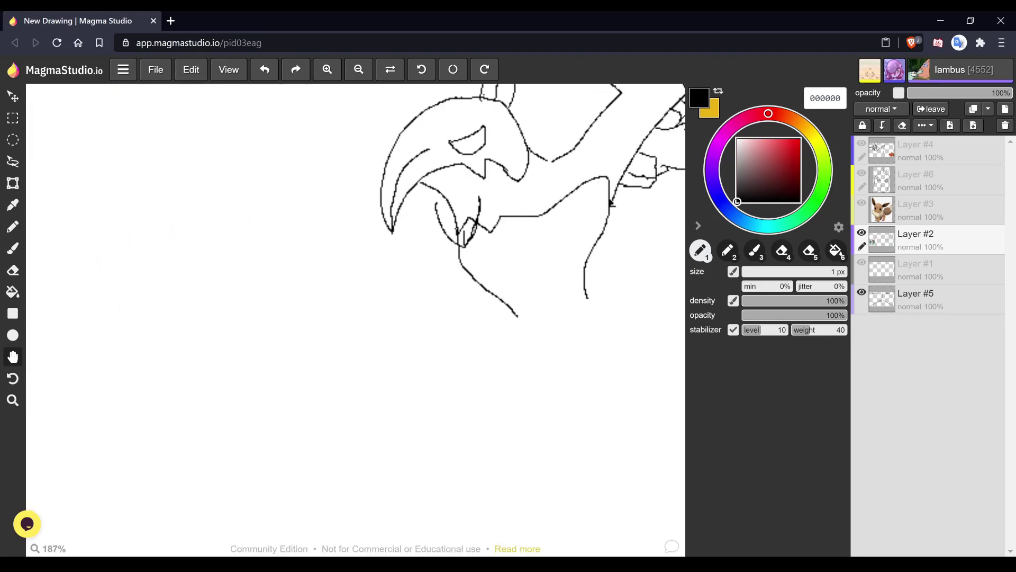
key("b")
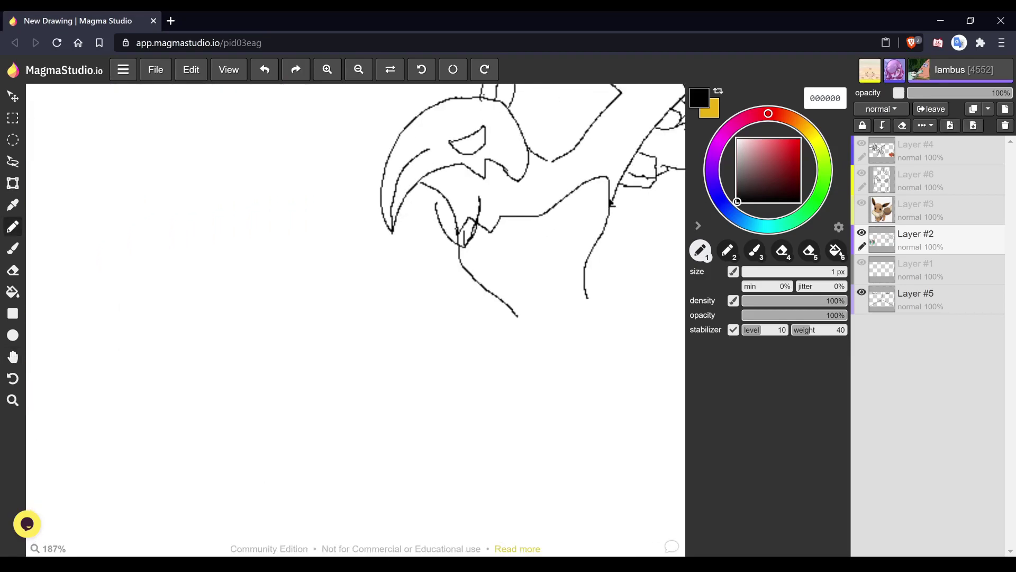
mouse_move(450, 199)
left_mouse_down()
mouse_move(513, 186)
mouse_move(534, 168)
left_mouse_up()
mouse_move(474, 231)
left_mouse_down()
mouse_move(506, 235)
mouse_move(508, 213)
mouse_move(523, 221)
mouse_move(549, 167)
left_mouse_up()
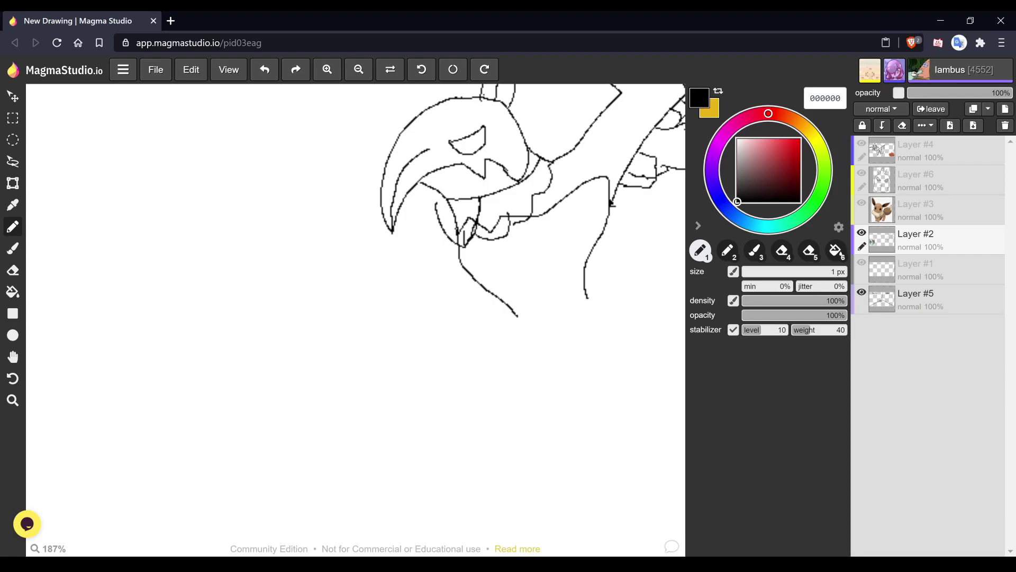
left_click_drag(432, 194, 442, 233)
- Erase the old neck and zigzag lines that overlap the new scalloped collar with the 5 px eraser
key("e")
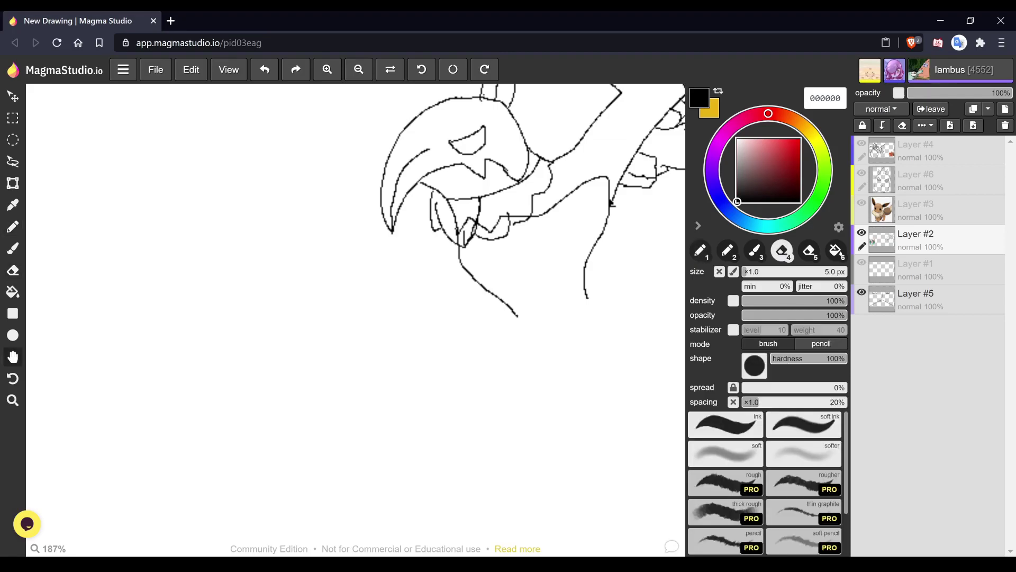
scroll(490, 200, "up", 5)
scroll(539, 223, "up", 2)
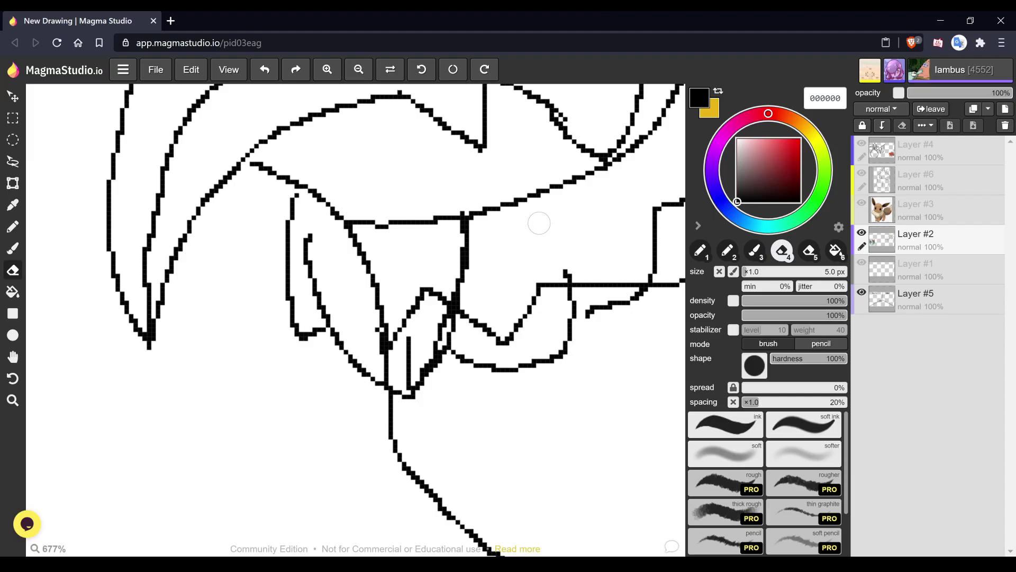
mouse_move(363, 254)
left_mouse_down()
mouse_move(347, 237)
mouse_move(358, 278)
mouse_move(375, 275)
mouse_move(395, 336)
mouse_move(415, 297)
mouse_move(383, 349)
mouse_move(397, 371)
mouse_move(410, 342)
mouse_move(413, 385)
left_mouse_up()
mouse_move(428, 287)
left_mouse_down()
mouse_move(424, 348)
mouse_move(436, 299)
left_mouse_up()
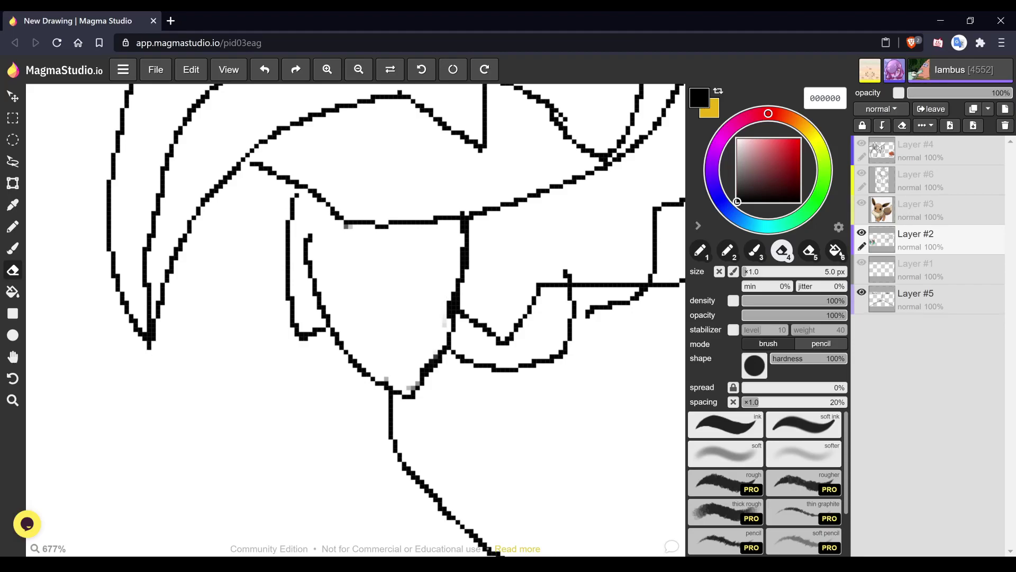
mouse_move(461, 254)
left_mouse_down()
mouse_move(486, 226)
mouse_move(451, 307)
mouse_move(474, 251)
mouse_move(473, 298)
mouse_move(491, 326)
mouse_move(471, 308)
mouse_move(491, 335)
mouse_move(481, 324)
mouse_move(566, 273)
mouse_move(596, 286)
mouse_move(635, 279)
left_mouse_up()
key("space")
left_click_drag(656, 402, 449, 398)
scroll(460, 403, "down", 1)
scroll(448, 198, "down", 1)
mouse_move(448, 198)
left_mouse_down()
mouse_move(484, 233)
mouse_move(525, 237)
left_mouse_up()
- Add a short crease line inside the pointed front tuft of the collar with the 1 px pencil
key("b")
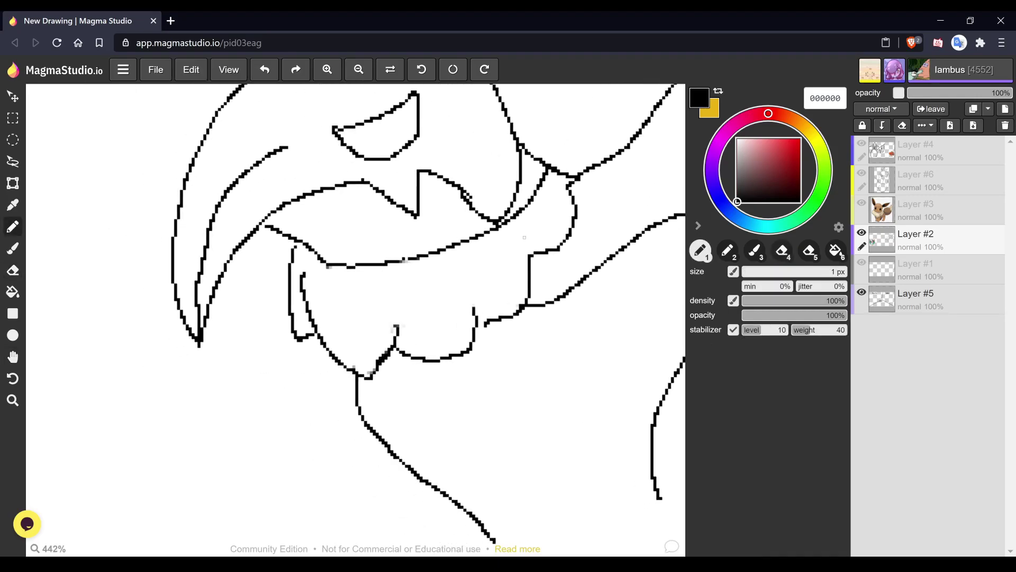
left_click_drag(359, 331, 371, 378)
key("space")
left_click_drag(555, 398, 499, 323)
scroll(499, 324, "down", 2)
scroll(412, 361, "down", 2)
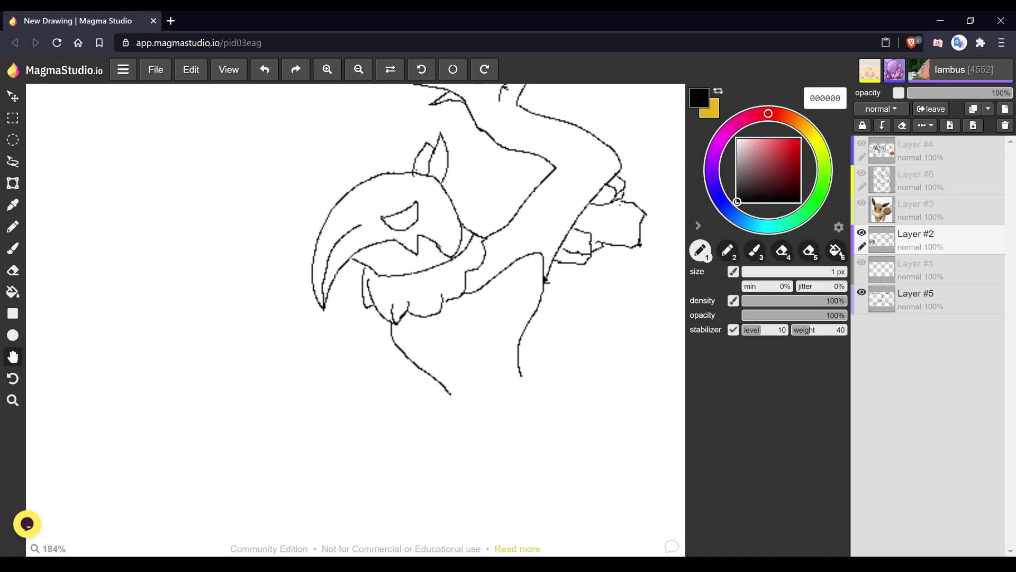
- Draw a thin edge from the outer front tuft down to the torso line and join the tuft's top to the neck
scroll(633, 243, "down", 4)
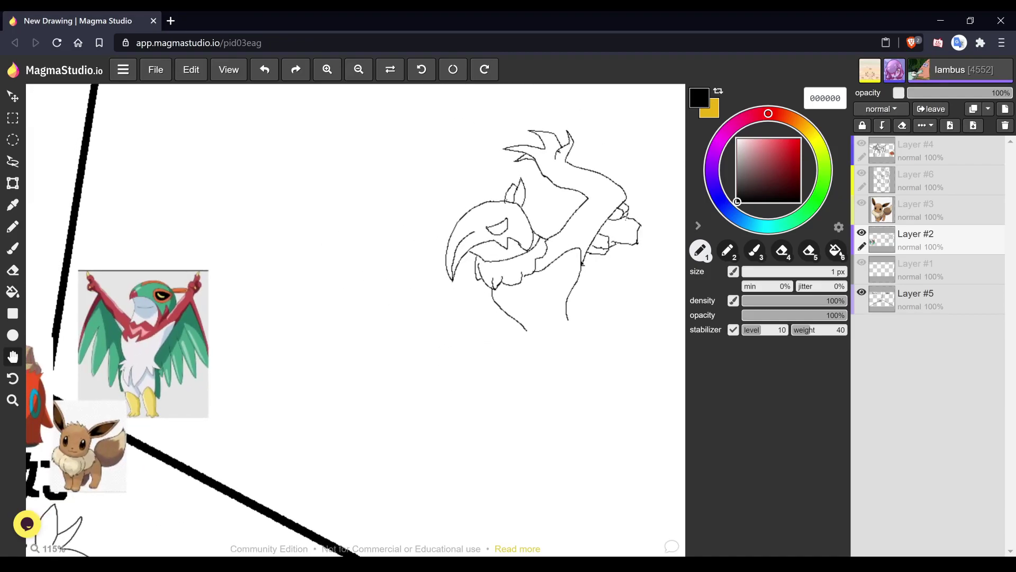
scroll(640, 209, "up", 2)
scroll(640, 209, "down", 1)
scroll(572, 296, "up", 1)
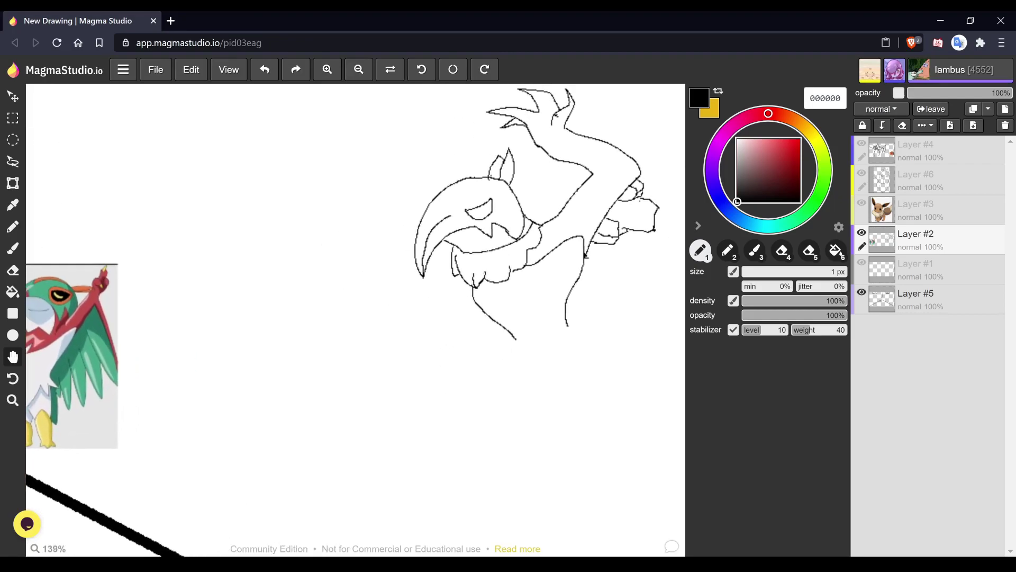
scroll(519, 238, "up", 1)
left_click_drag(564, 244, 602, 299)
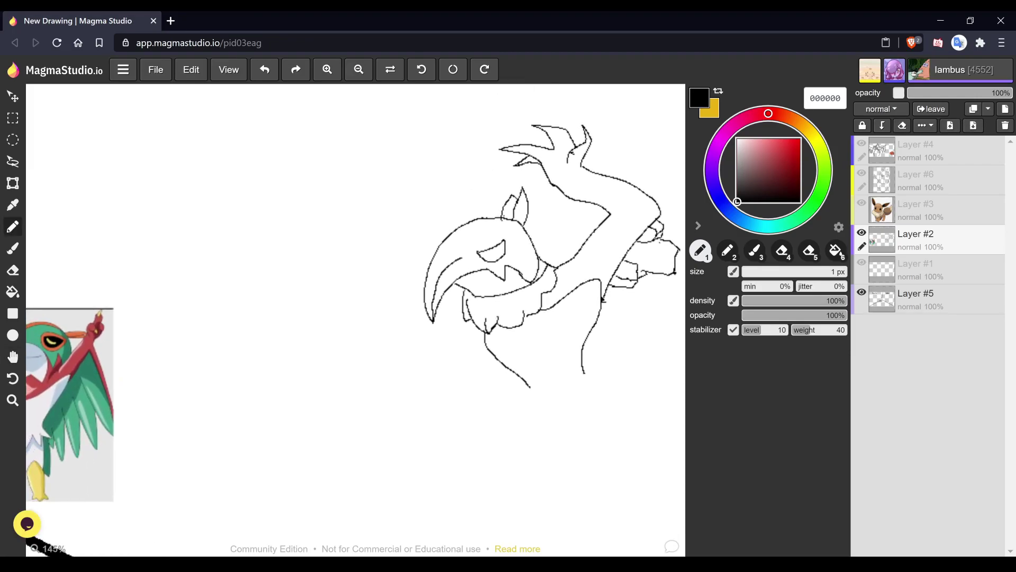
left_click_drag(469, 321, 478, 335)
key("space")
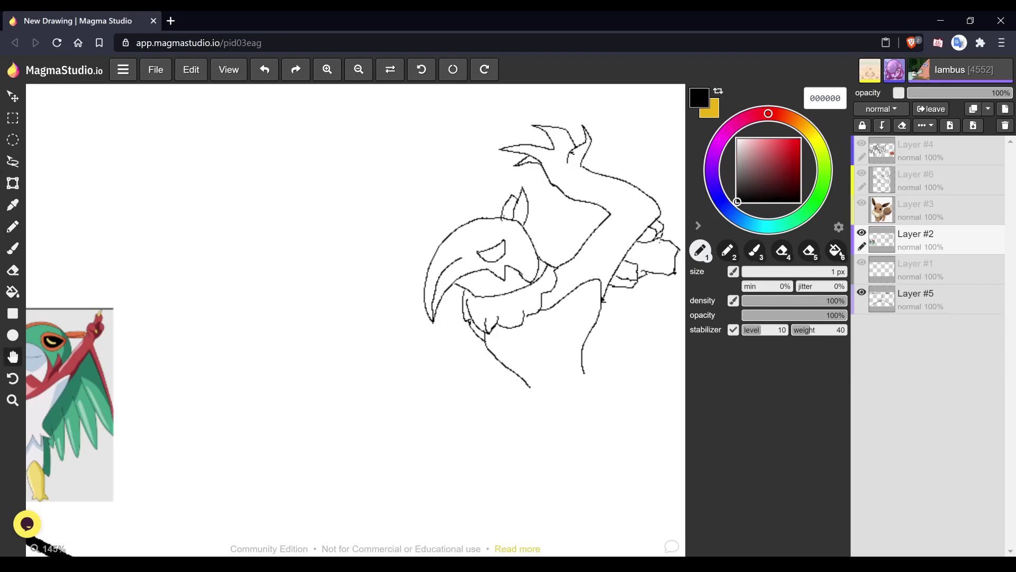
scroll(488, 307, "up", 5)
left_click_drag(427, 258, 424, 271)
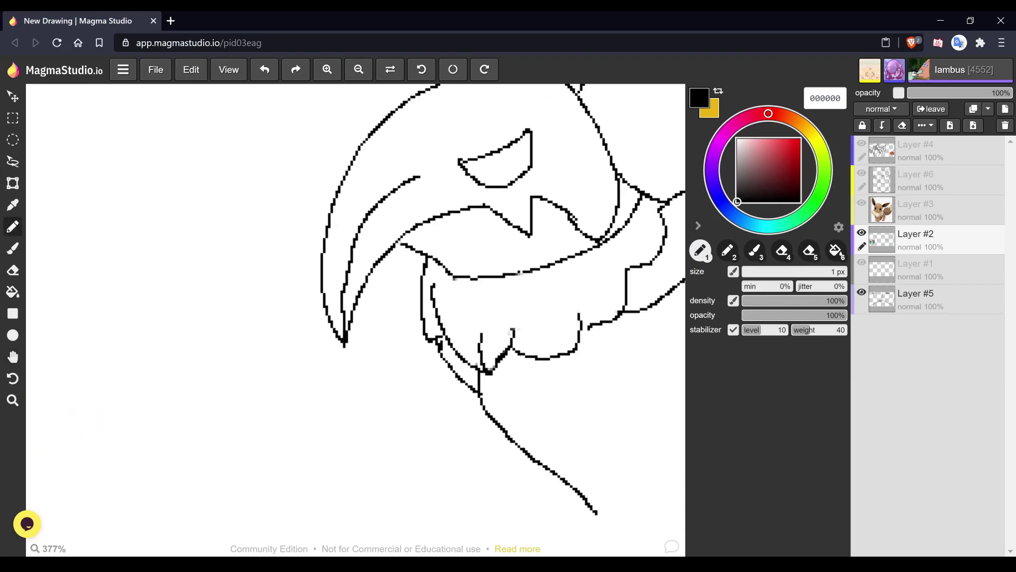
- Draw the far arm rising behind the beak with a spread clawed hand, plus a short arm line below the beak
key("space")
scroll(587, 356, "down", 3)
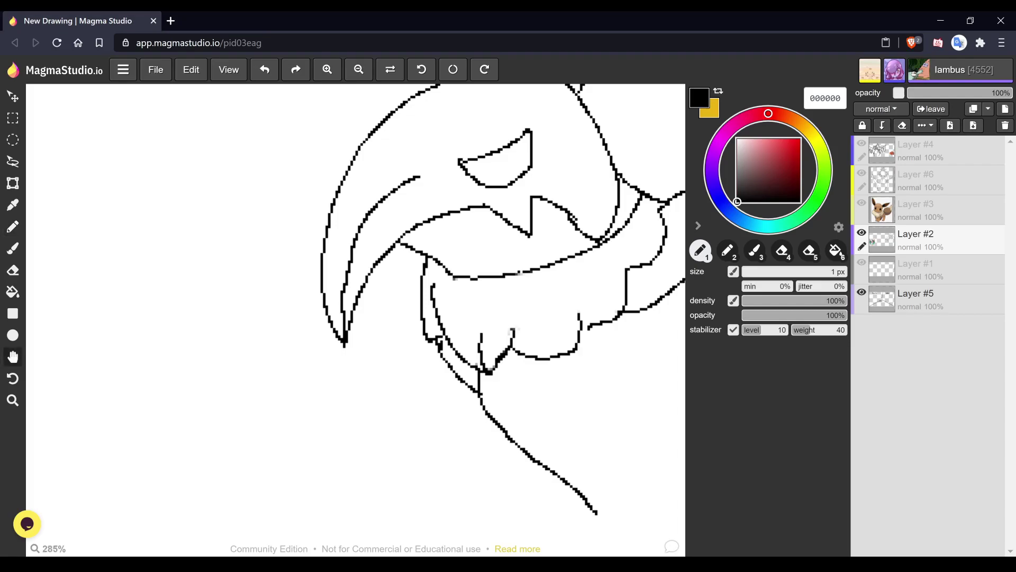
scroll(503, 461, "down", 2)
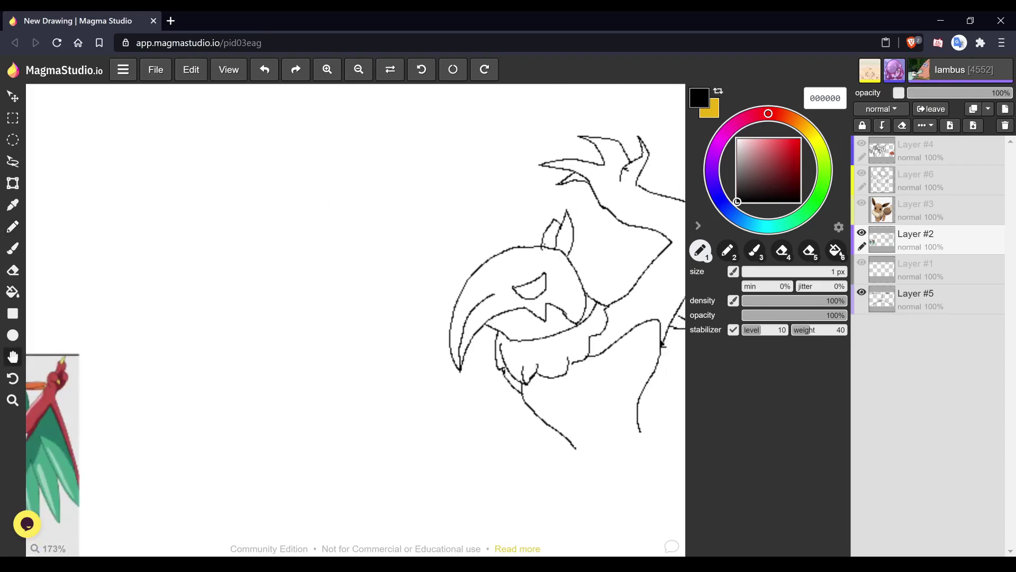
key("b")
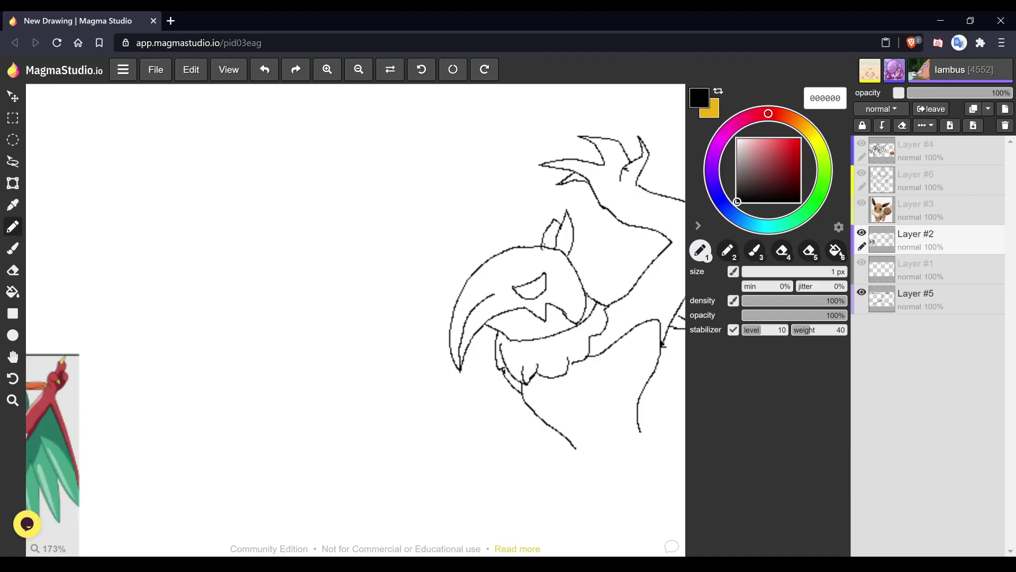
left_click_drag(483, 328, 490, 341)
left_click_drag(466, 285, 442, 236)
mouse_move(488, 260)
left_mouse_down()
mouse_move(464, 225)
mouse_move(473, 187)
mouse_move(454, 209)
mouse_move(434, 171)
mouse_move(446, 212)
mouse_move(415, 177)
mouse_move(436, 221)
mouse_move(414, 202)
mouse_move(392, 203)
mouse_move(439, 236)
left_mouse_up()
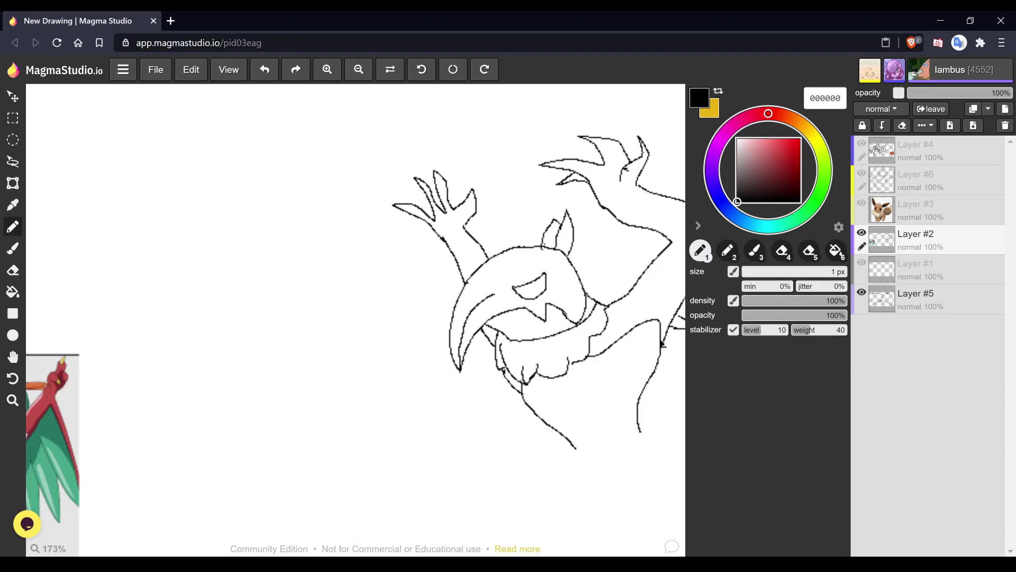
- Draw small rounded feather shapes in the corner between the far forearm and the top of the head
key("space")
scroll(333, 276, "down", 3)
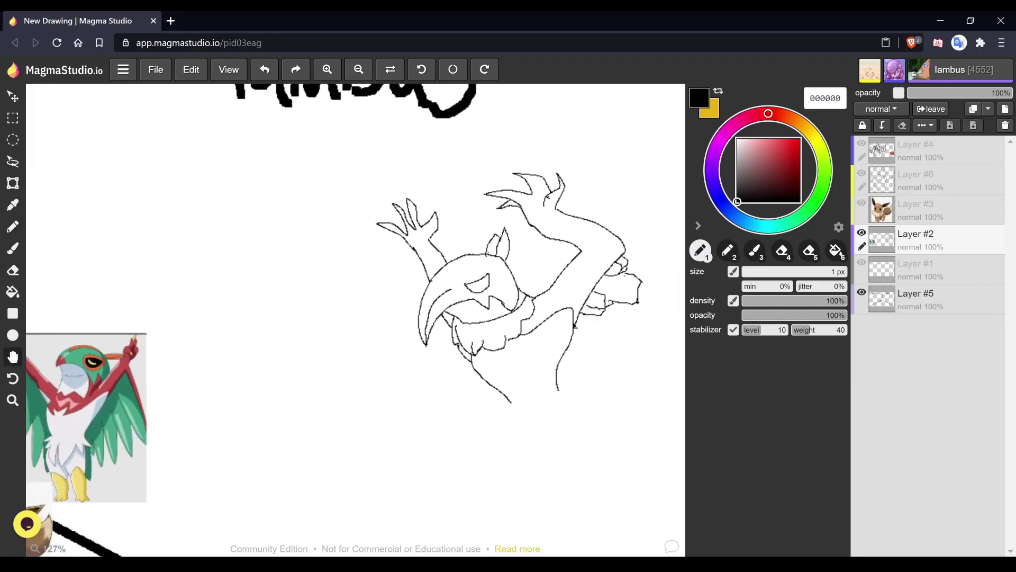
scroll(479, 205, "up", 6)
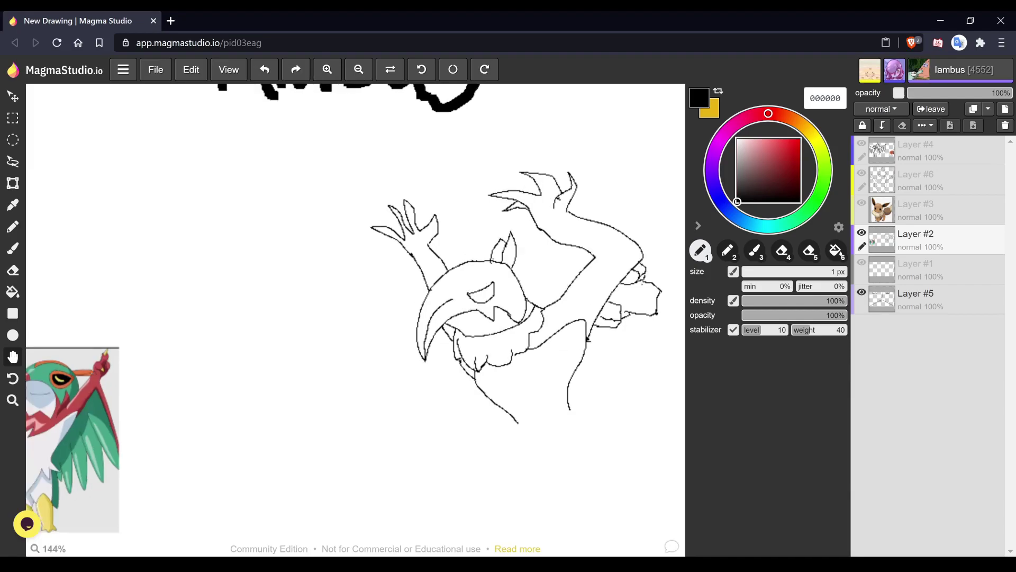
scroll(530, 302, "up", 3)
key("b")
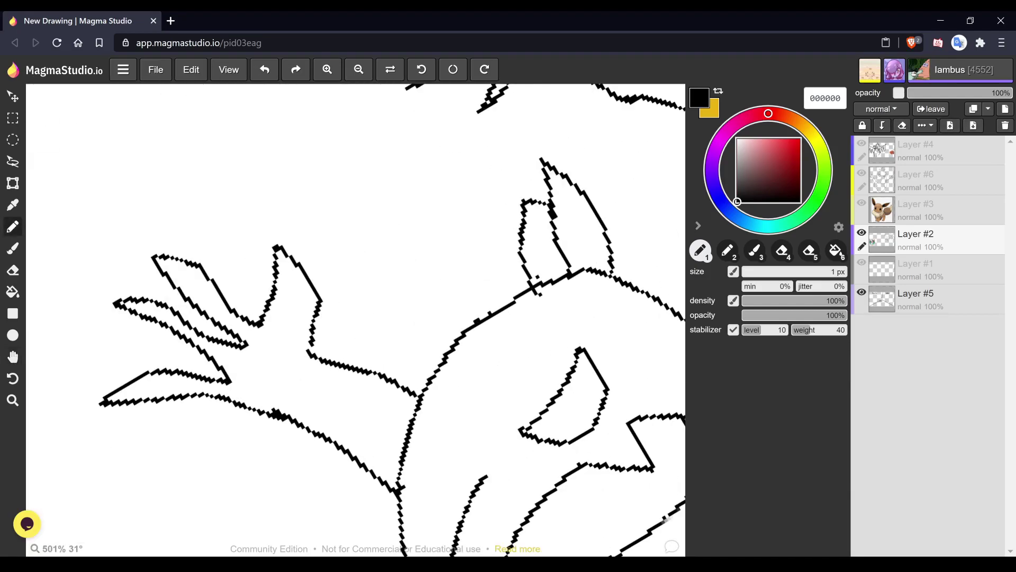
mouse_move(404, 387)
left_mouse_down()
mouse_move(431, 377)
mouse_move(413, 374)
mouse_move(438, 363)
left_mouse_up()
key("space")
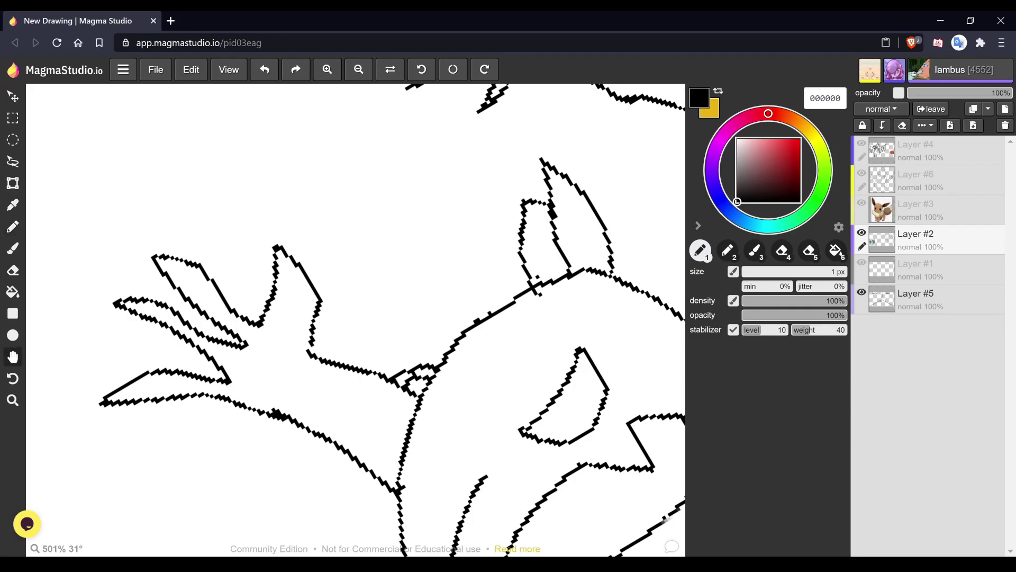
scroll(356, 319, "down", 3)
scroll(356, 320, "down", 3)
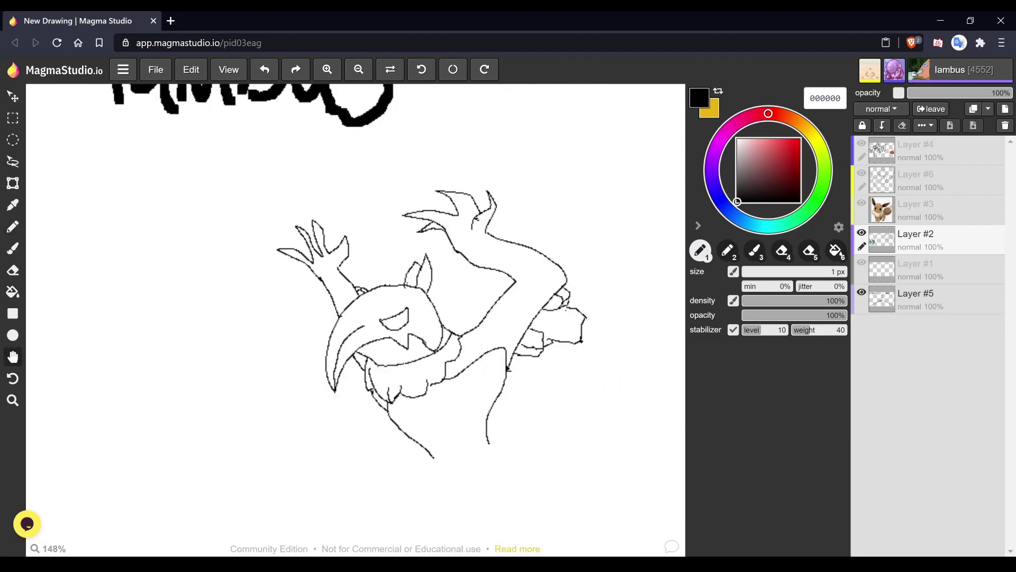
scroll(355, 320, "down", 3)
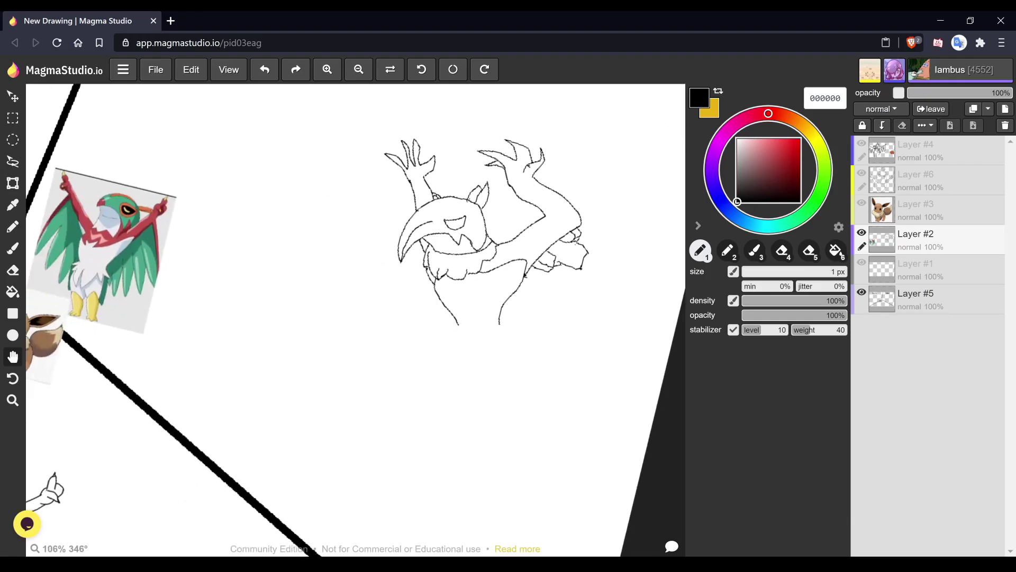
scroll(355, 319, "down", 1)
scroll(356, 319, "up", 1)
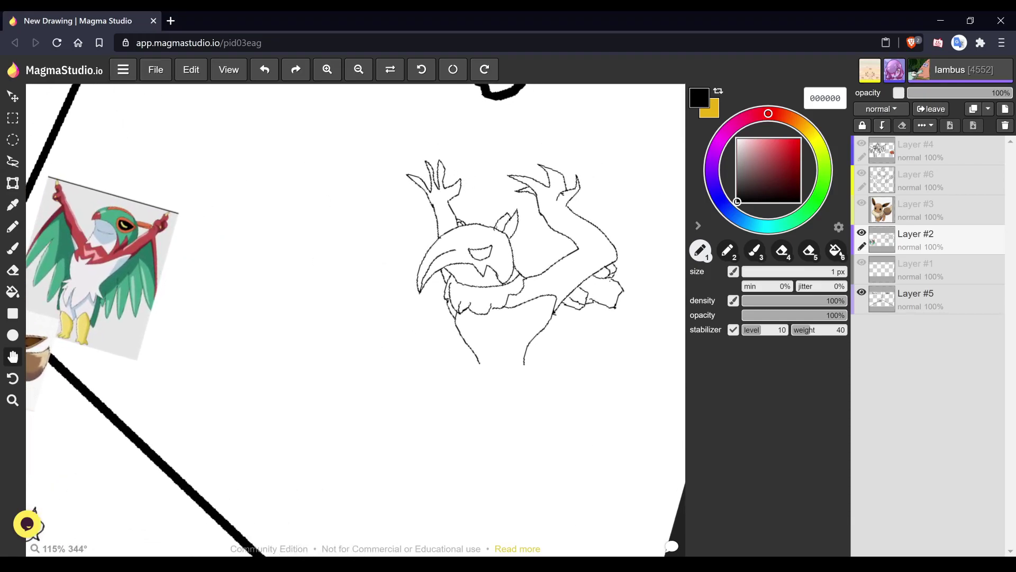
scroll(355, 319, "up", 5)
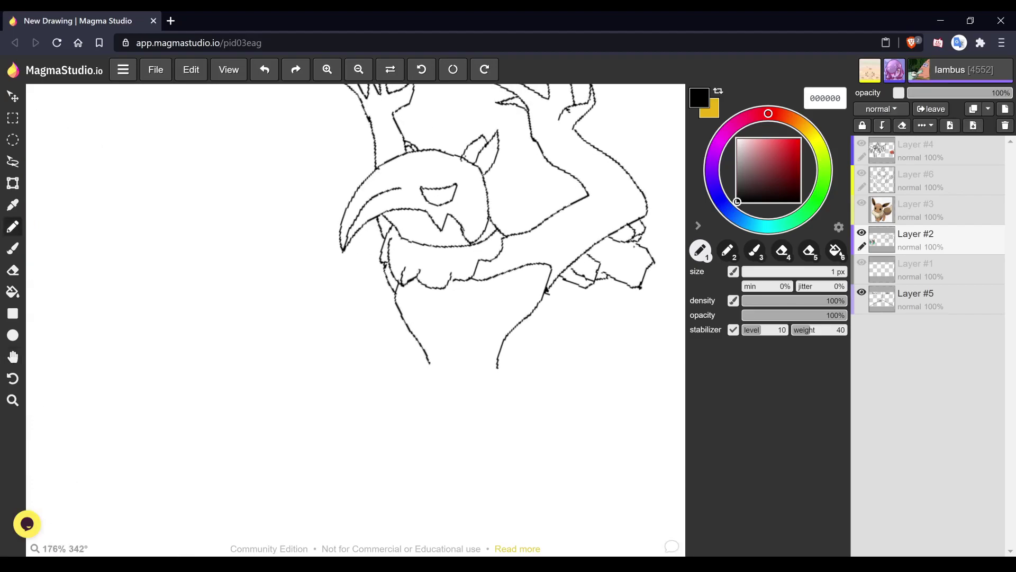
- Draw a jagged zigzag fur hem joining the lower ends of the two torso lines with the 1 px pencil
mouse_move(429, 364)
left_mouse_down()
mouse_move(422, 377)
mouse_move(438, 371)
mouse_move(449, 383)
mouse_move(457, 370)
mouse_move(480, 384)
mouse_move(505, 381)
left_mouse_up()
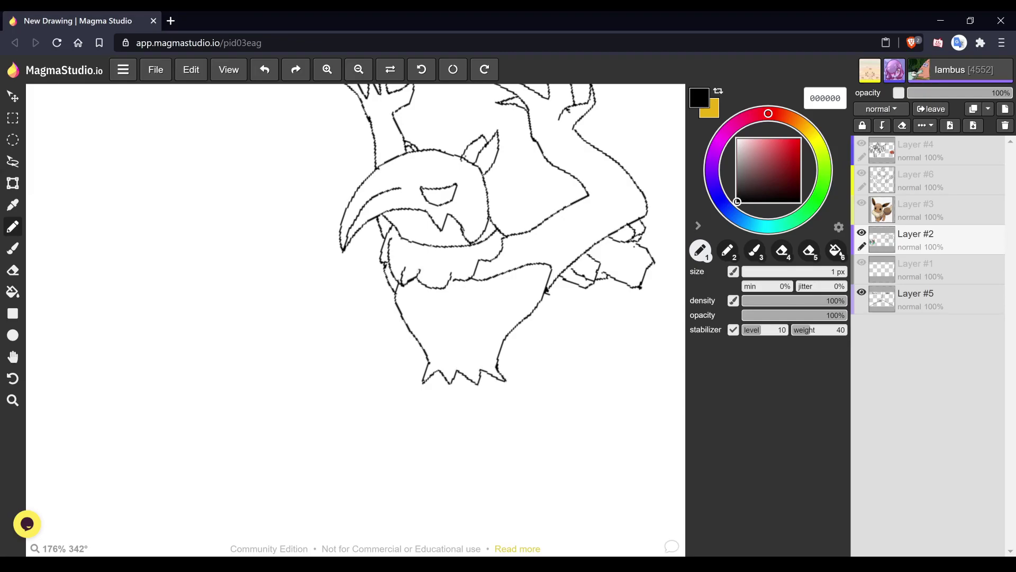
mouse_move(500, 372)
left_mouse_down()
mouse_move(531, 395)
mouse_move(524, 423)
left_mouse_up()
key("ctrl+z")
scroll(518, 294, "down", 5)
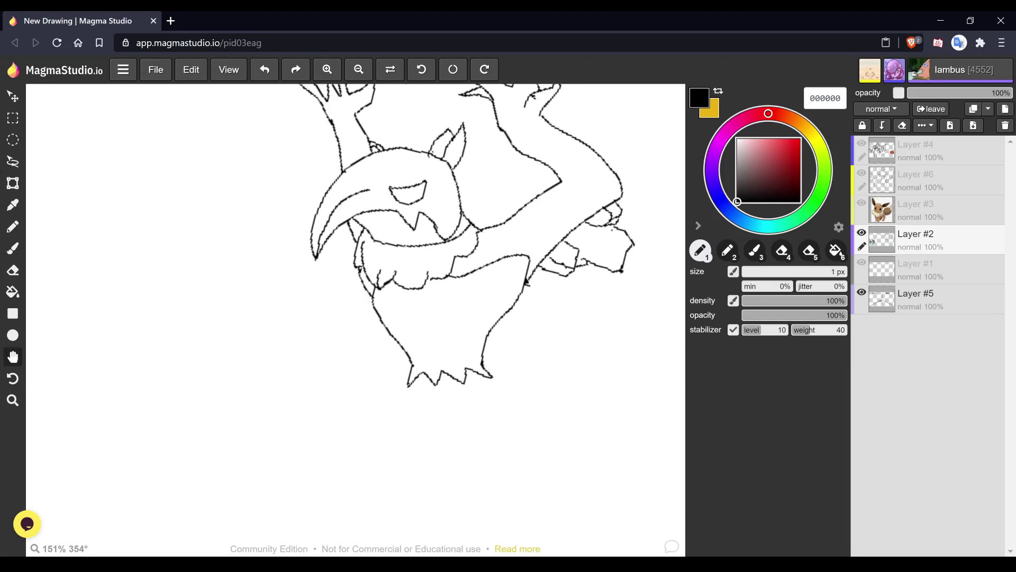
scroll(521, 286, "up", 6)
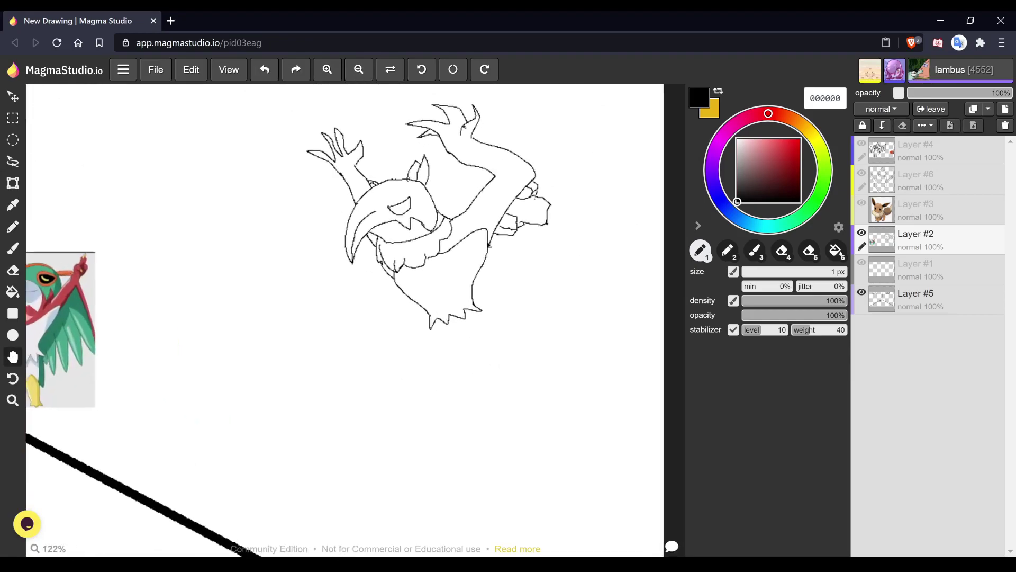
scroll(392, 229, "down", 2)
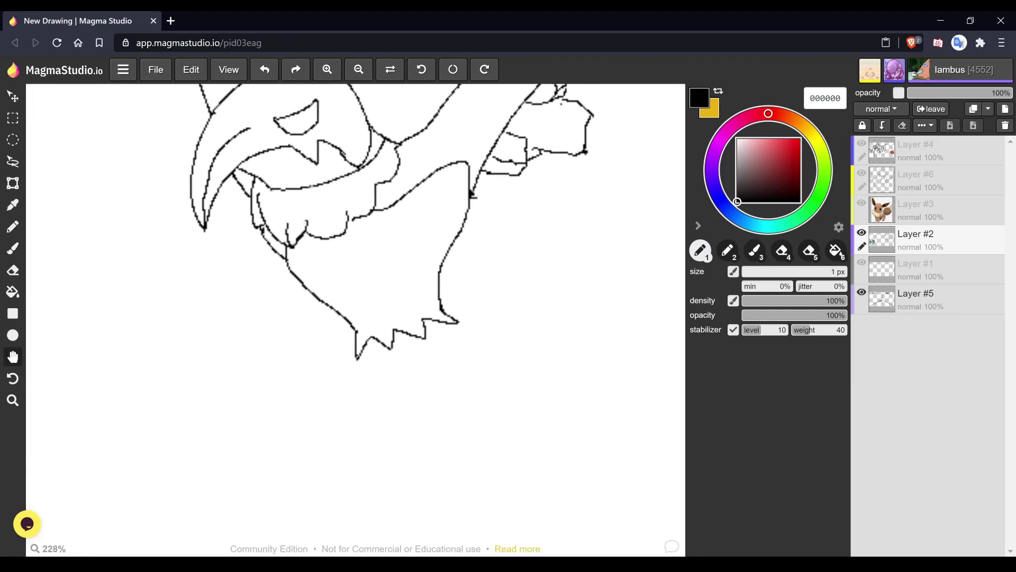
scroll(526, 200, "down", 1)
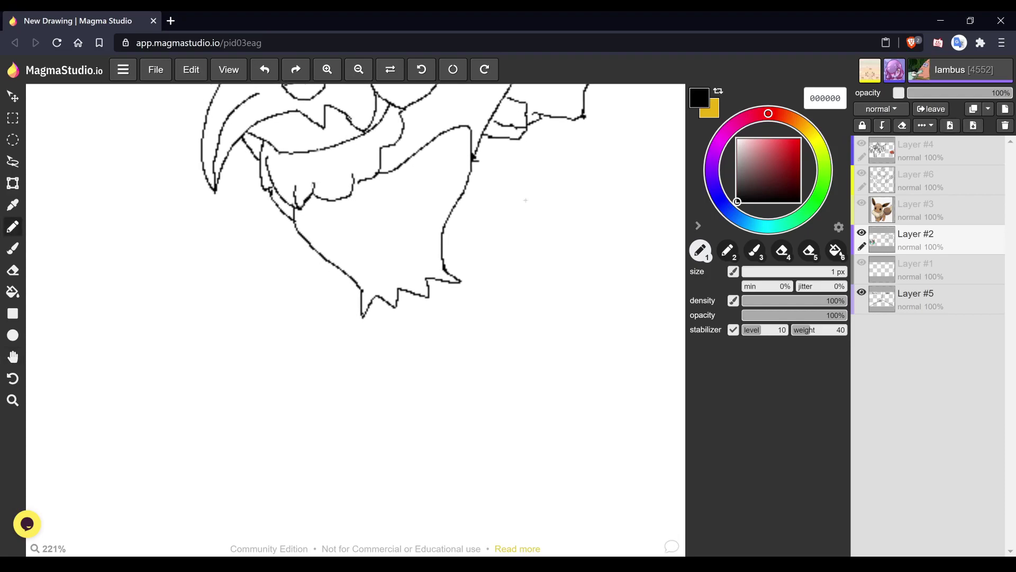
- Draw the inner and outer lines of the near leg below the jagged hem, joining the outer line to the hem's corner
left_click_drag(407, 324, 434, 406)
left_click_drag(457, 285, 469, 434)
left_click_drag(455, 283, 459, 290)
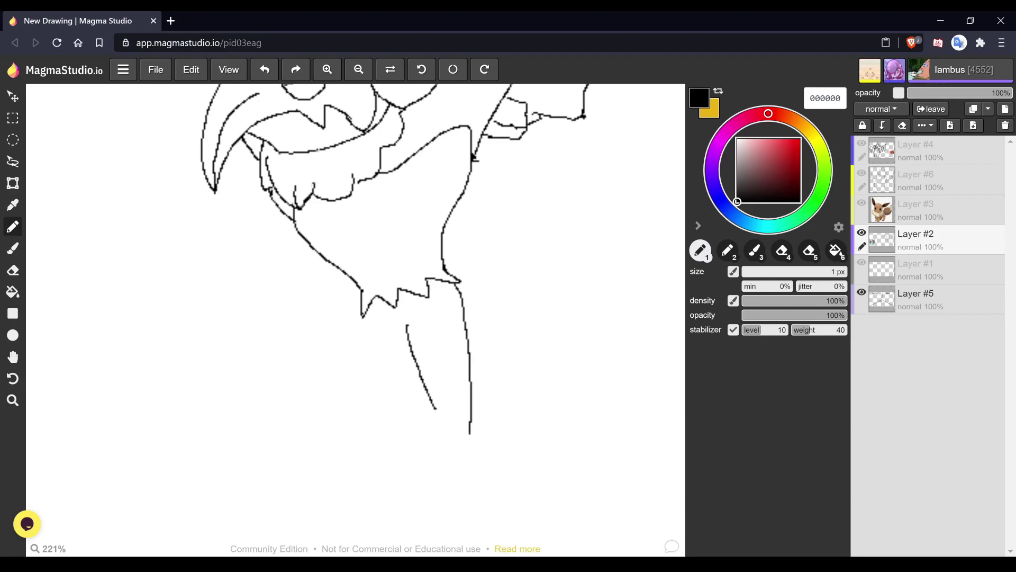
- Extend the near leg's lines to the ankle and draw a rounded three-toed paw at its end
key("space")
scroll(466, 238, "down", 6)
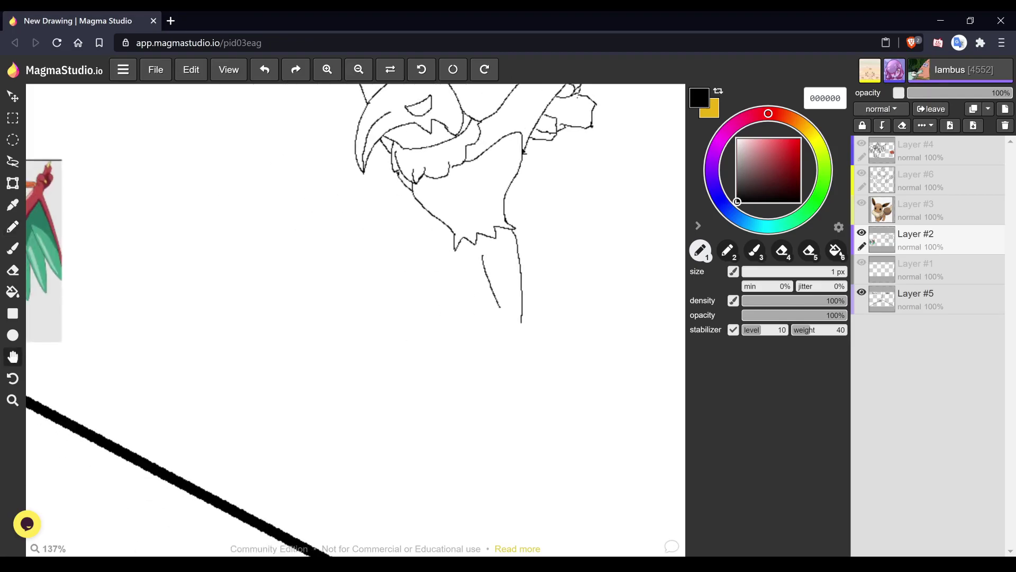
left_click_drag(600, 310, 554, 342)
scroll(554, 341, "up", 6)
key("b")
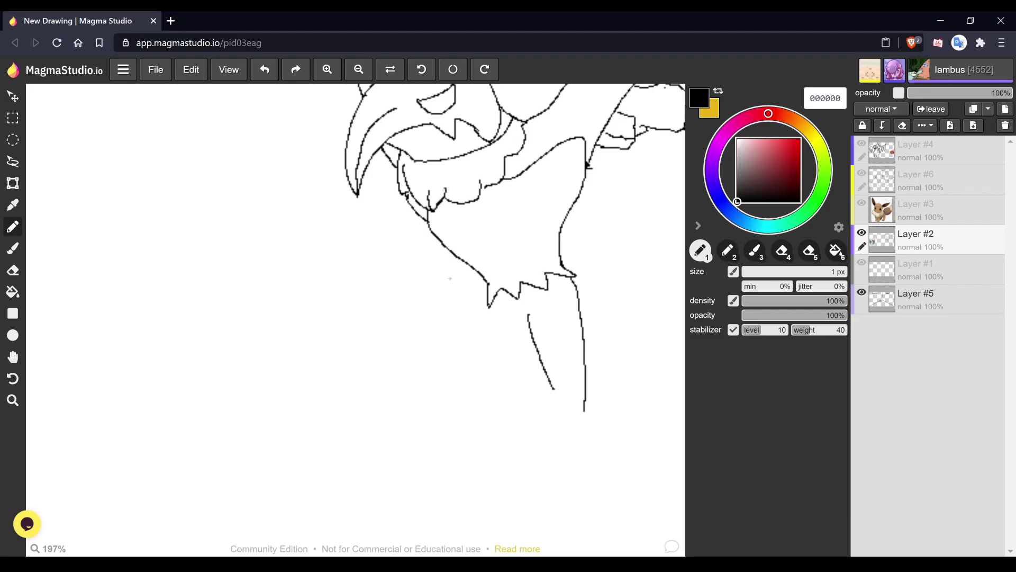
left_click_drag(584, 413, 574, 435)
key("ctrl+z")
scroll(592, 395, "up", 2)
mouse_move(592, 394)
left_mouse_down()
mouse_move(545, 301)
mouse_move(517, 360)
mouse_move(503, 364)
mouse_move(503, 347)
mouse_move(492, 364)
mouse_move(480, 359)
mouse_move(487, 343)
mouse_move(472, 358)
mouse_move(459, 354)
mouse_move(475, 327)
mouse_move(503, 328)
mouse_move(496, 311)
mouse_move(495, 324)
left_mouse_up()
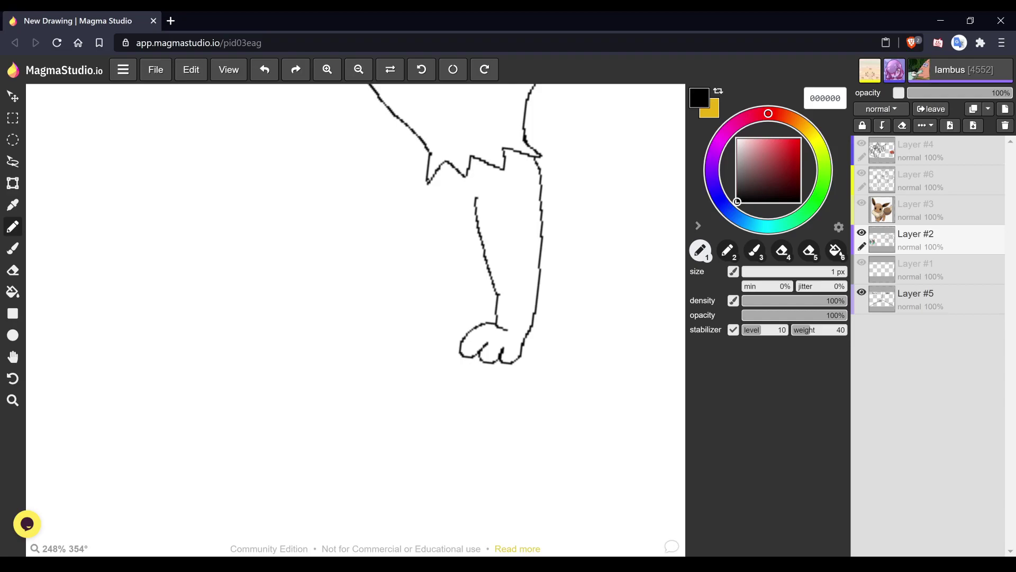
- Draw the bent far leg with a small toed paw and join its inner line to the near leg under the hem
left_click_drag(497, 254, 571, 329)
key("b")
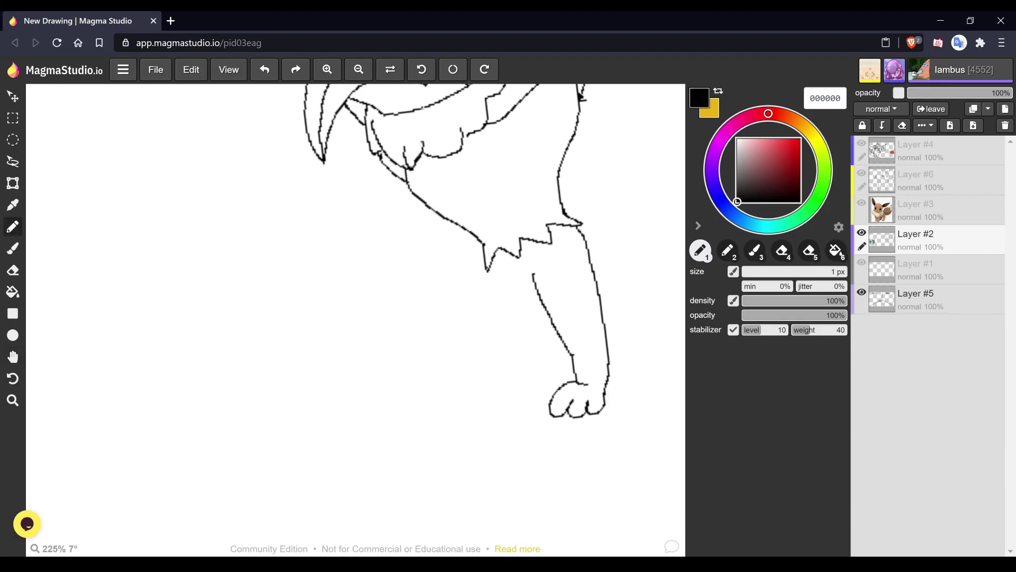
mouse_move(480, 241)
left_mouse_down()
mouse_move(444, 260)
mouse_move(446, 297)
left_mouse_up()
mouse_move(533, 288)
left_mouse_down()
mouse_move(477, 285)
mouse_move(472, 334)
mouse_move(445, 326)
mouse_move(427, 349)
mouse_move(443, 341)
mouse_move(449, 363)
mouse_move(472, 335)
left_mouse_up()
- Draw a curved, pointed bushy tail from the back of the hip, sweeping upward to its tip
key("space")
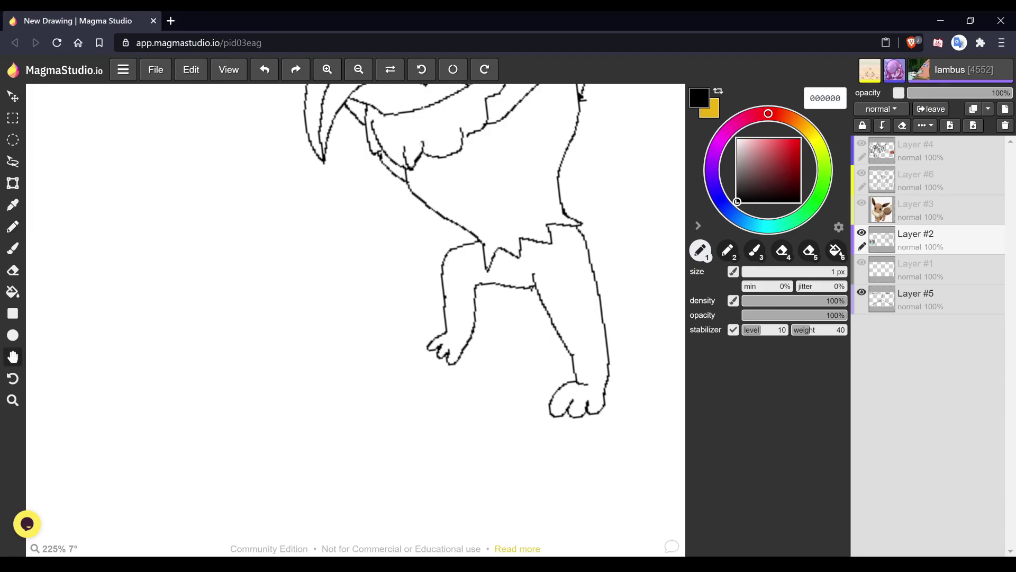
scroll(356, 318, "down", 3)
scroll(581, 272, "up", 2)
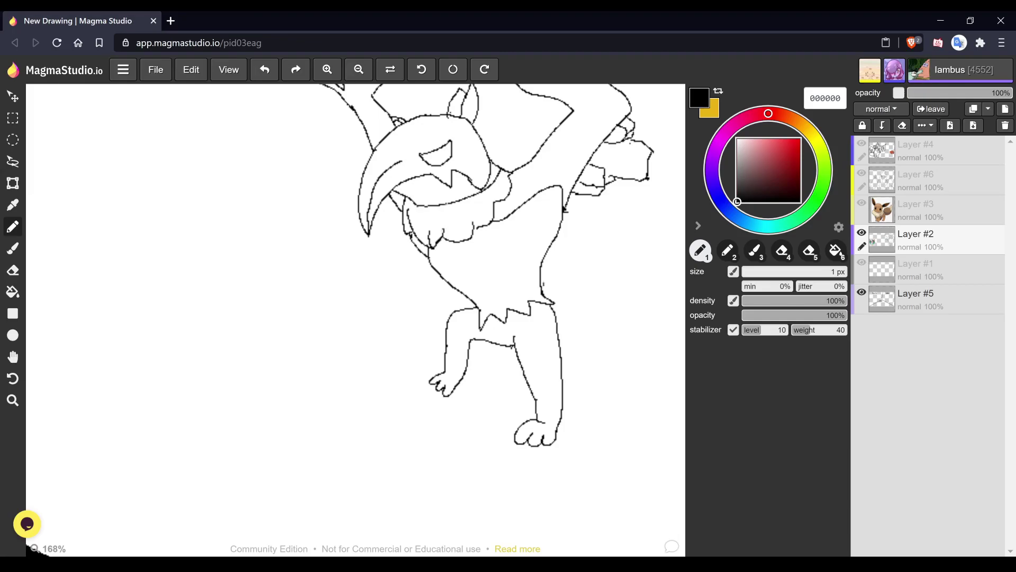
mouse_move(544, 280)
left_mouse_down()
mouse_move(603, 295)
mouse_move(643, 287)
mouse_move(651, 266)
mouse_move(638, 320)
mouse_move(611, 334)
mouse_move(588, 335)
mouse_move(556, 317)
left_mouse_up()
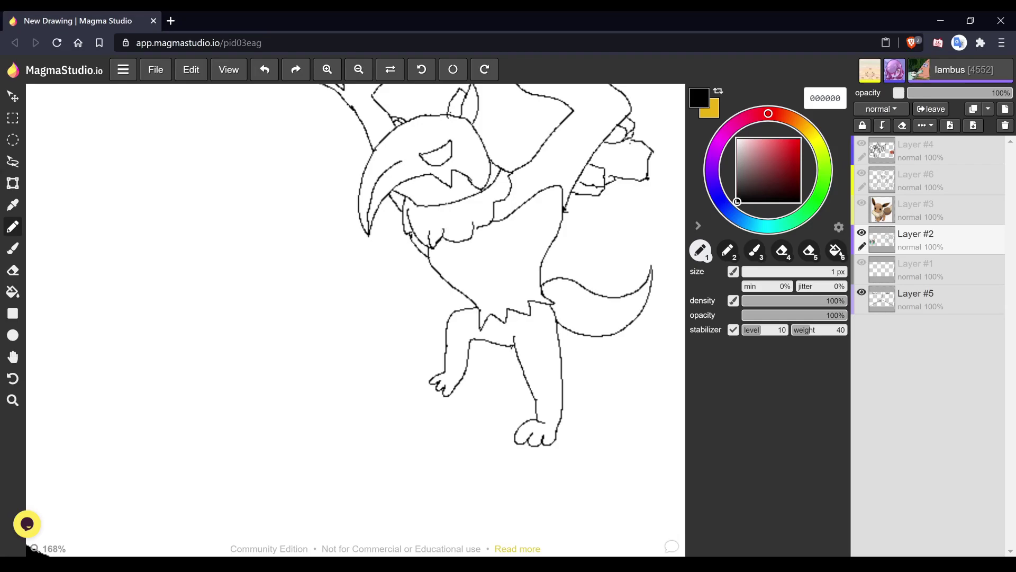
- Draw a zigzag fur line across the tail to mark off its tip
scroll(355, 319, "down", 3)
scroll(355, 319, "up", 1)
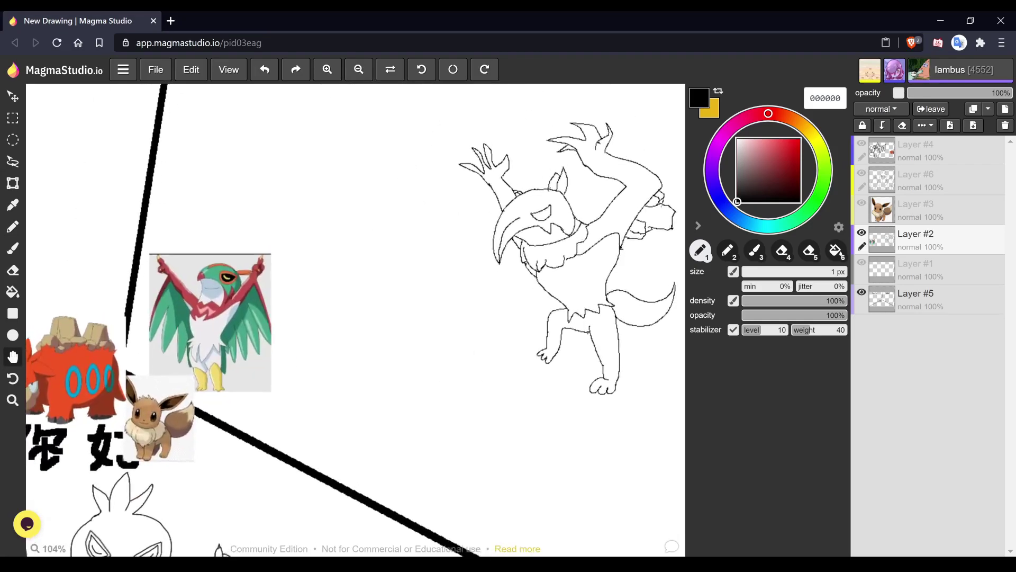
scroll(355, 320, "up", 4)
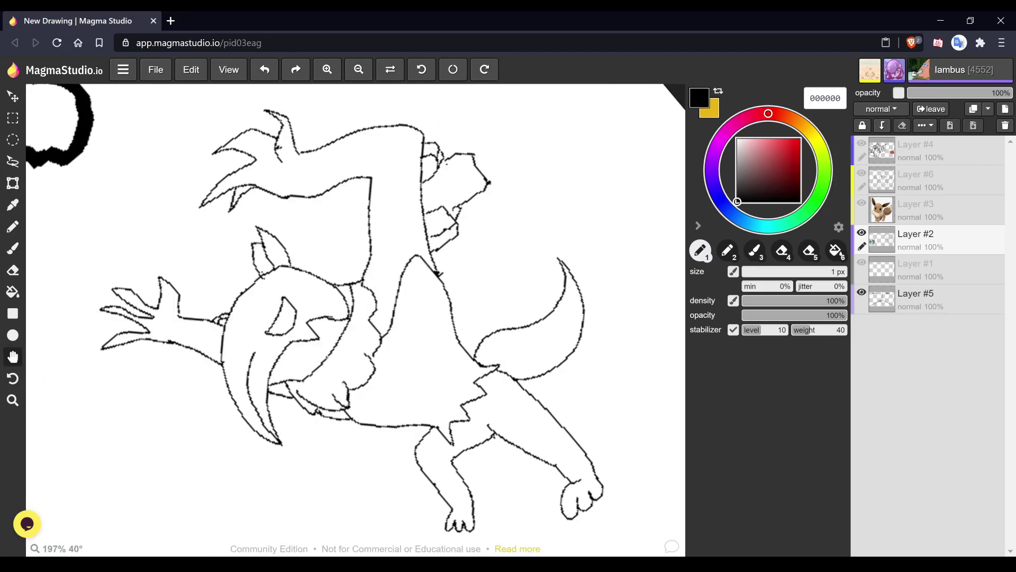
scroll(627, 456, "up", 3)
key("b")
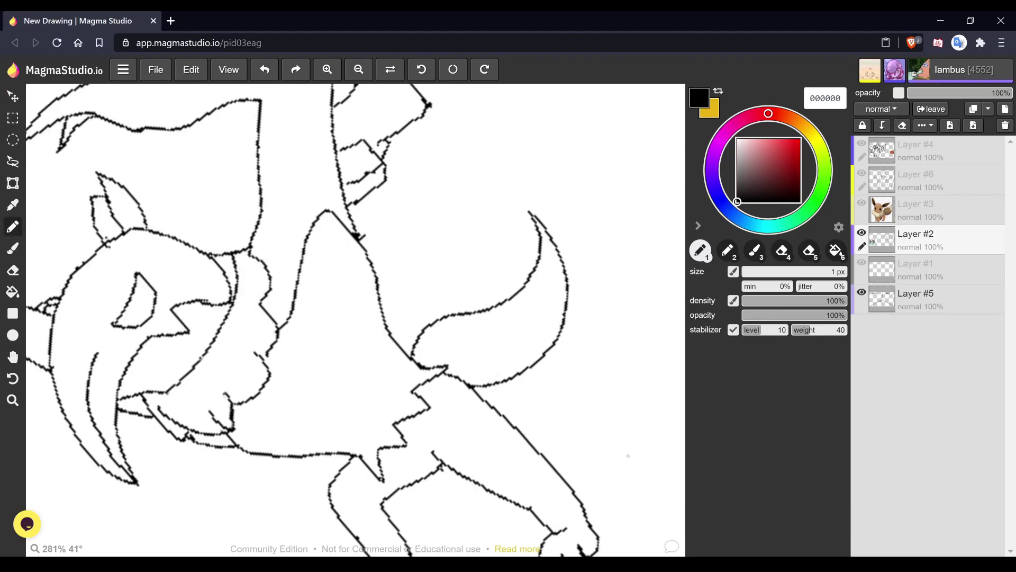
mouse_move(516, 295)
left_mouse_down()
mouse_move(524, 304)
mouse_move(531, 295)
mouse_move(533, 312)
mouse_move(547, 298)
mouse_move(550, 321)
mouse_move(559, 304)
mouse_move(564, 320)
left_mouse_up()
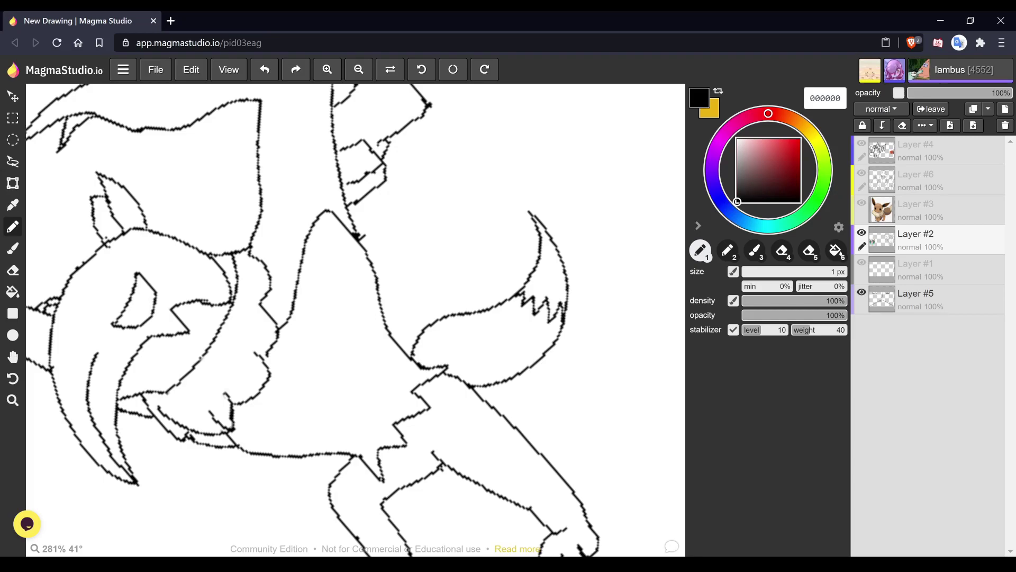
- Touch up the outer corner of the wing feathers behind the near arm with a short pencil stroke
key("h")
scroll(355, 317, "down", 6)
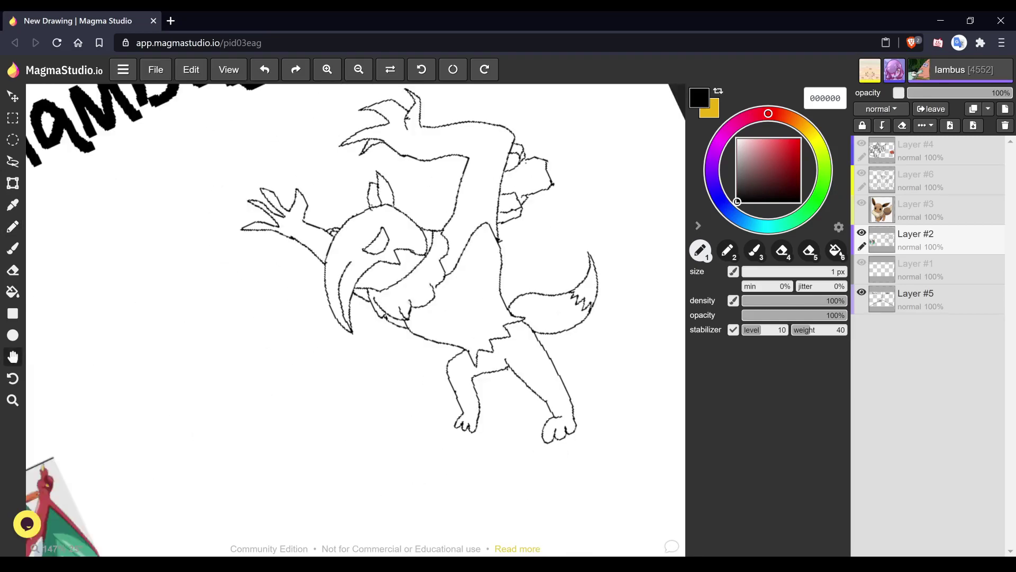
scroll(529, 238, "up", 1)
left_click_drag(355, 318, 382, 349)
scroll(355, 317, "up", 1)
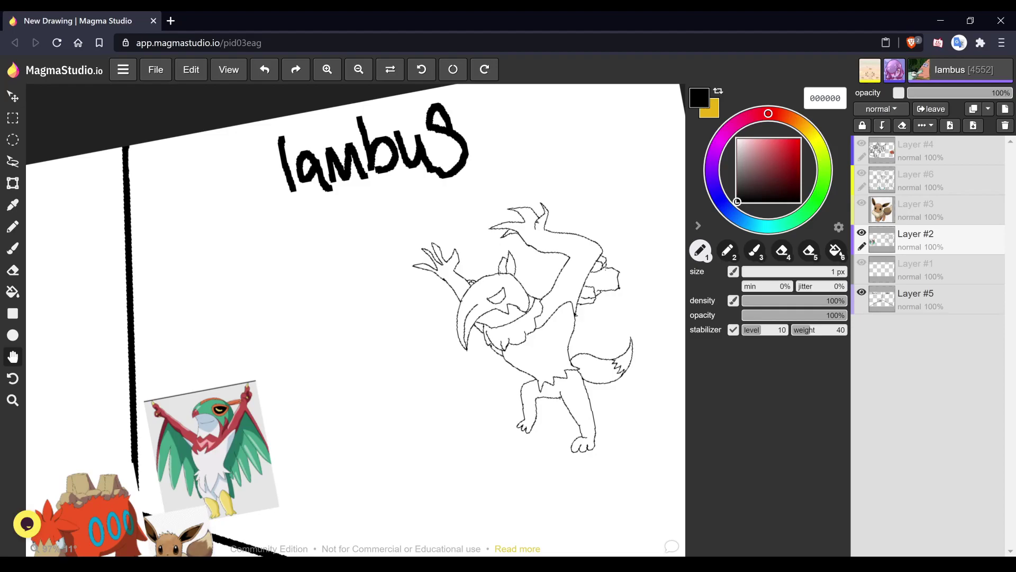
scroll(355, 318, "up", 5)
scroll(622, 432, "up", 5)
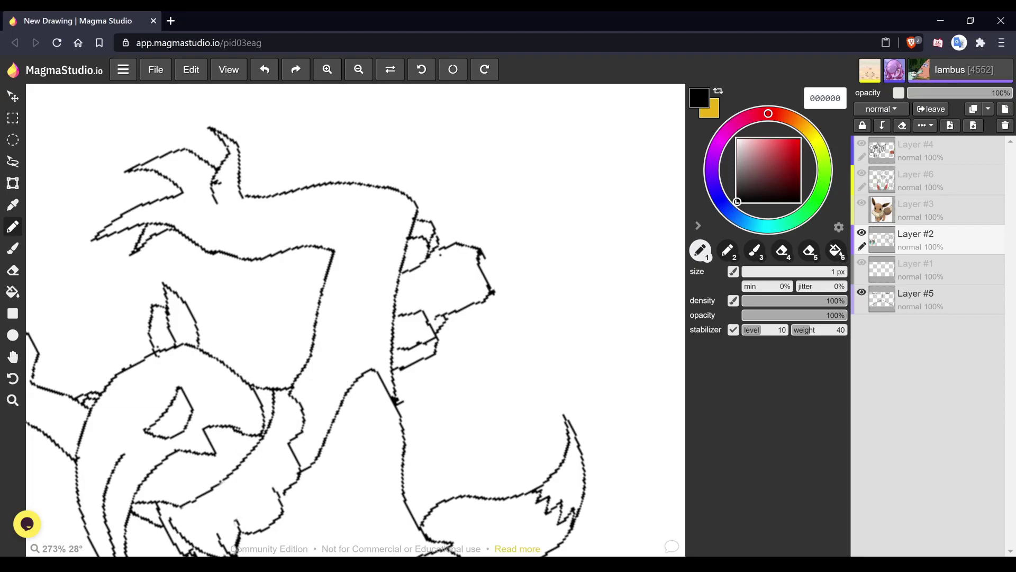
left_click_drag(495, 283, 494, 290)
key("space")
scroll(354, 318, "down", 5)
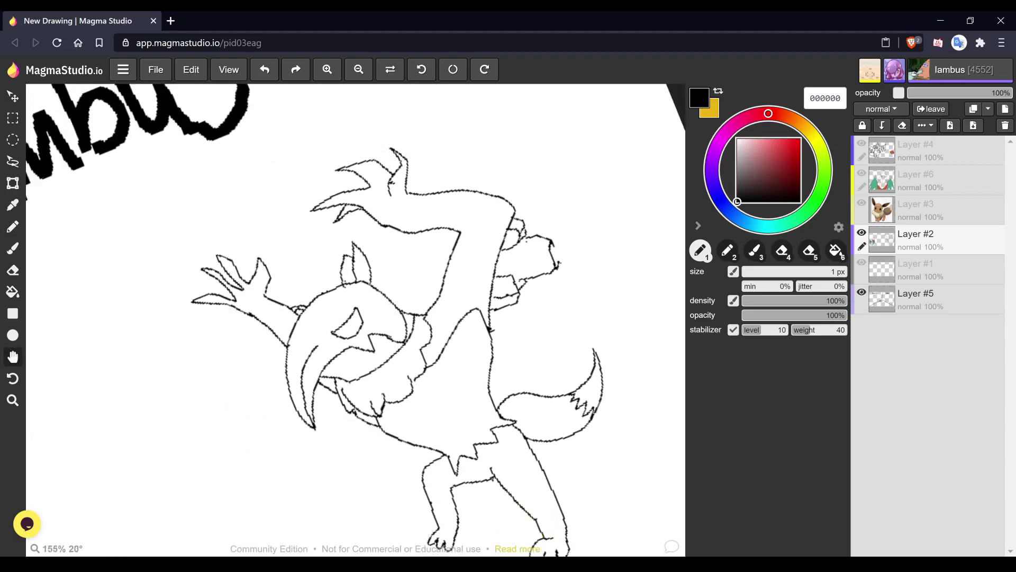
scroll(535, 353, "down", 1)
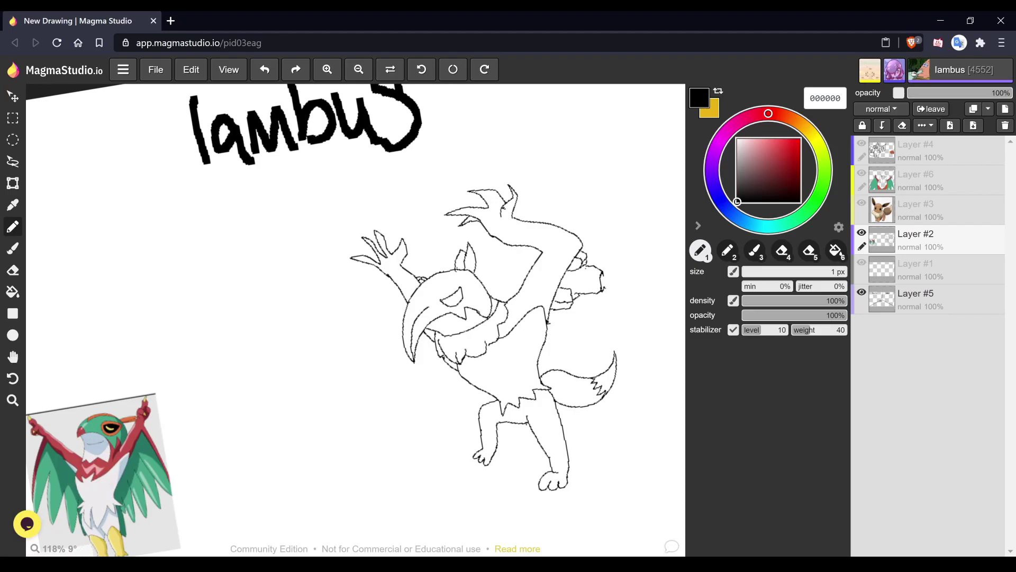
- Sample the green 47a789 from the reference bird's wing and flood-fill the head and beak with it
key("6")
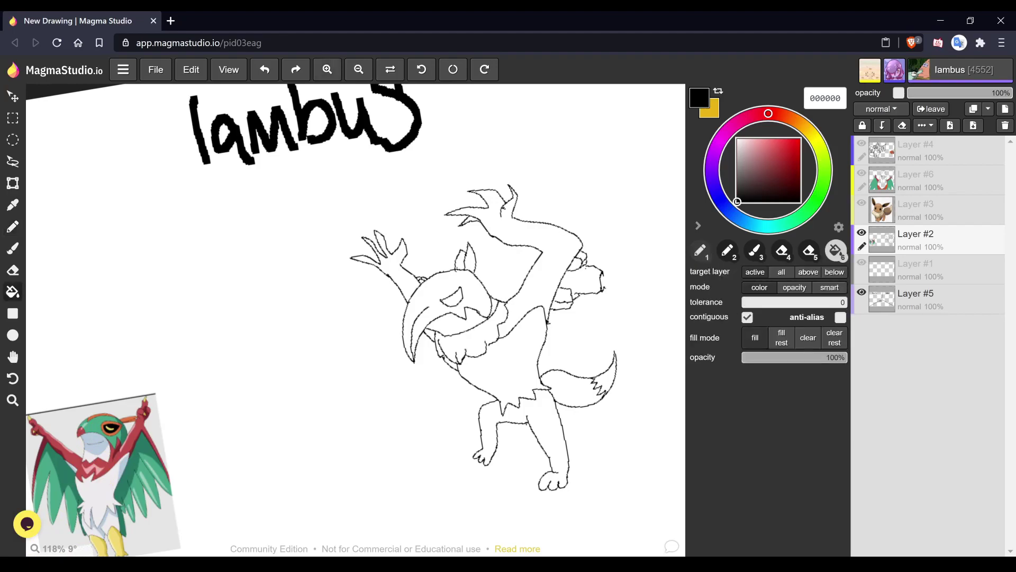
key("space")
left_click_drag(356, 320, 397, 319)
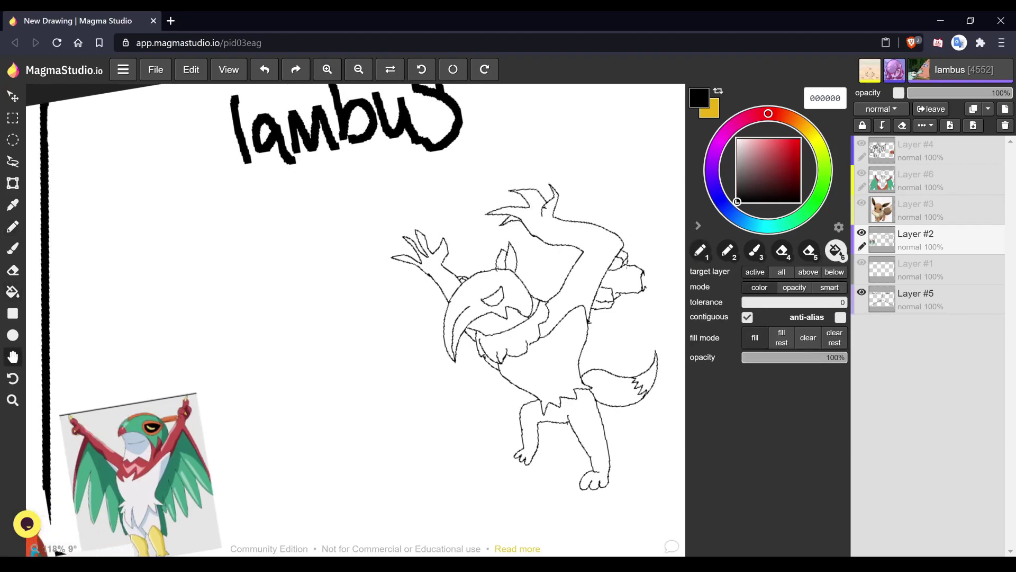
left_click(95, 476, "alt")
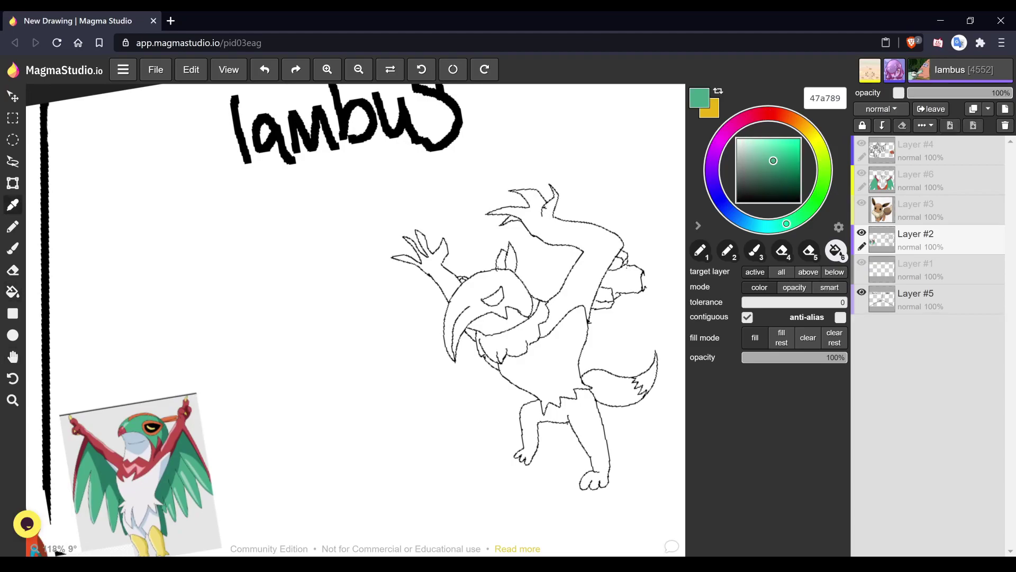
left_click(465, 312)
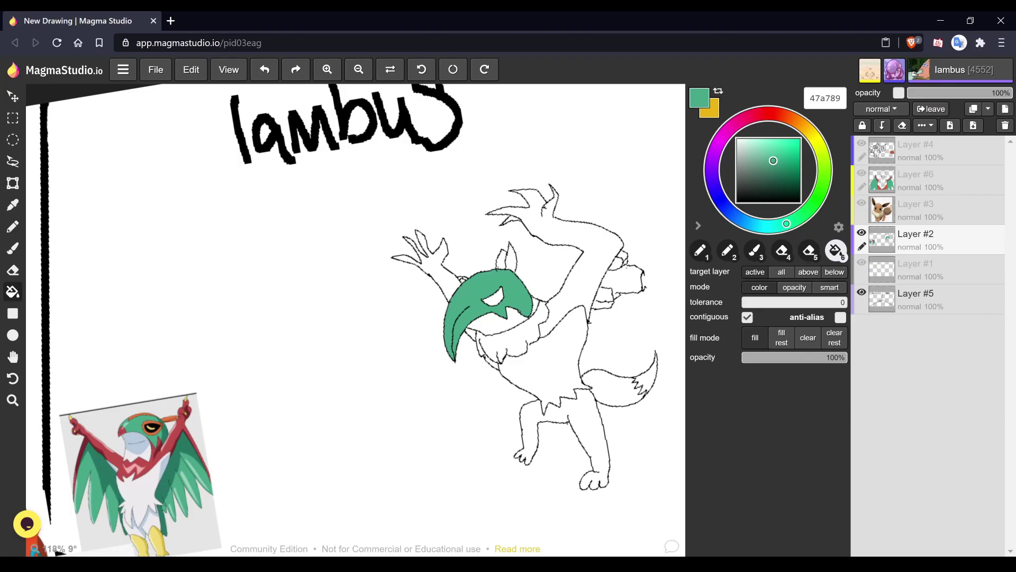
- Try to fill the raised near arm with red be4d4a sampled from the reference bird's arm, and undo the fill
left_click(100, 445, "alt")
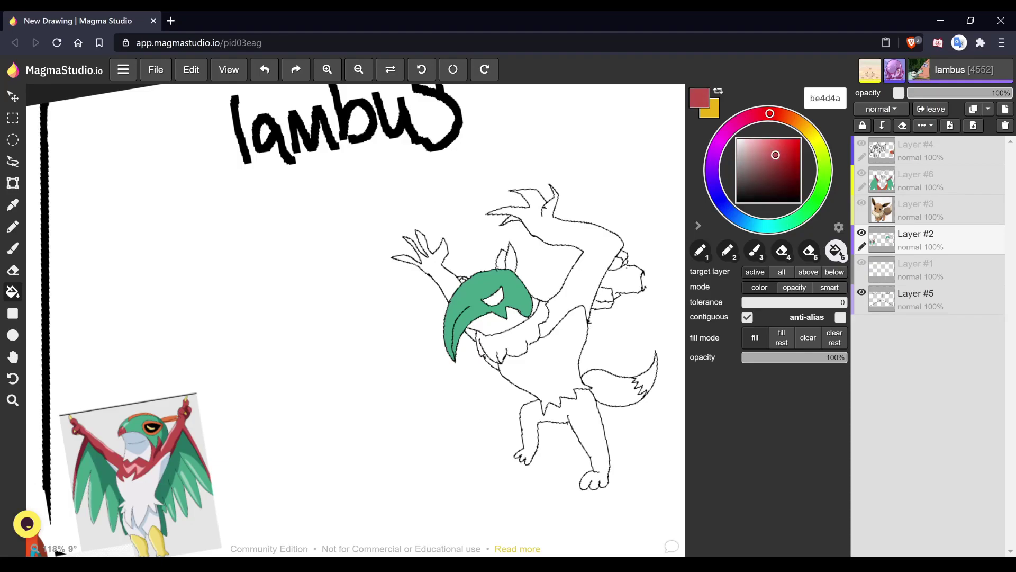
left_click(576, 235)
key("ctrl+z")
- Close the near arm's outline with the black 1 px pencil, and fill the arm and its lower claw with red be4d4a
key("1")
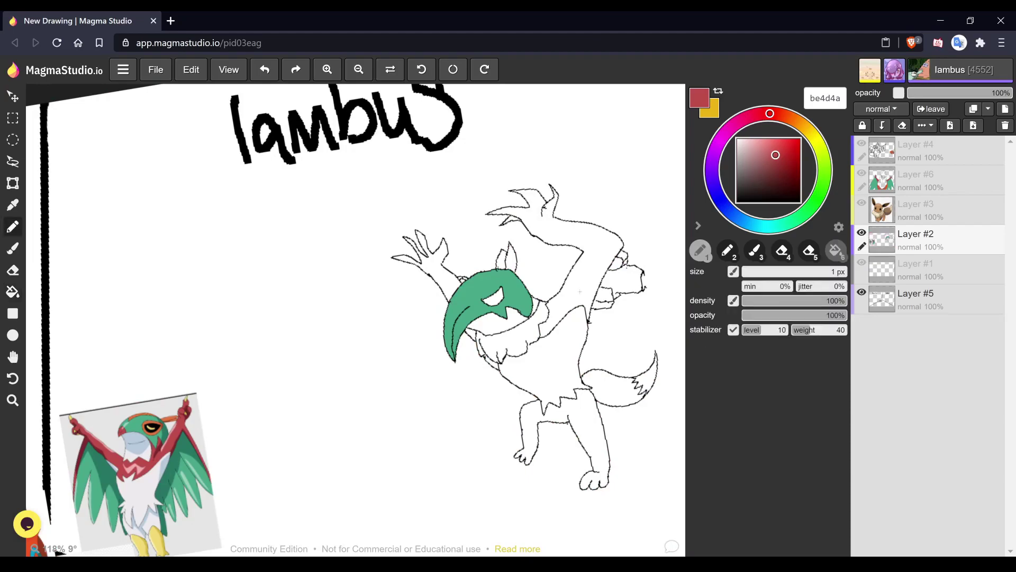
left_click_drag(752, 155, 737, 202)
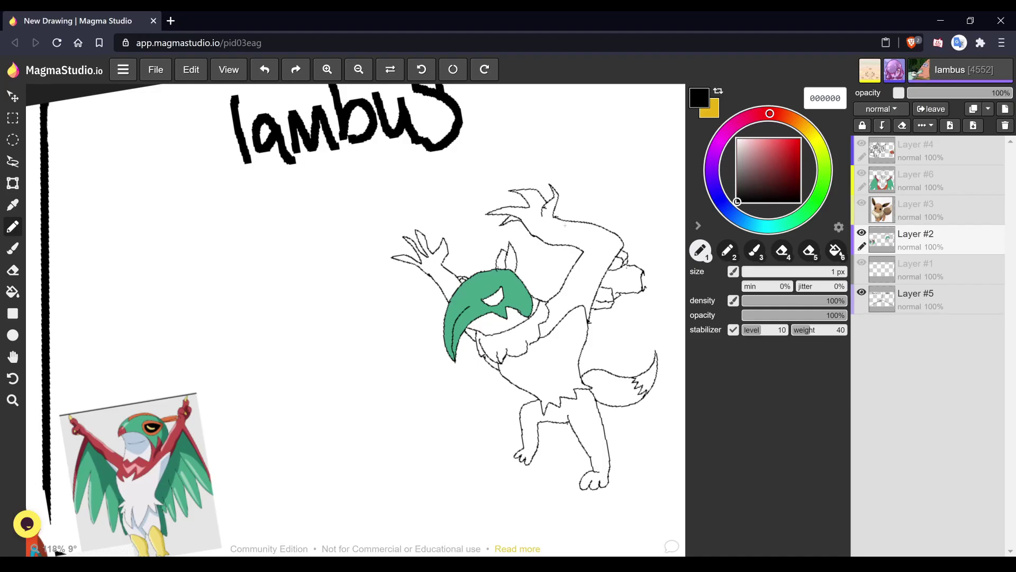
key("6")
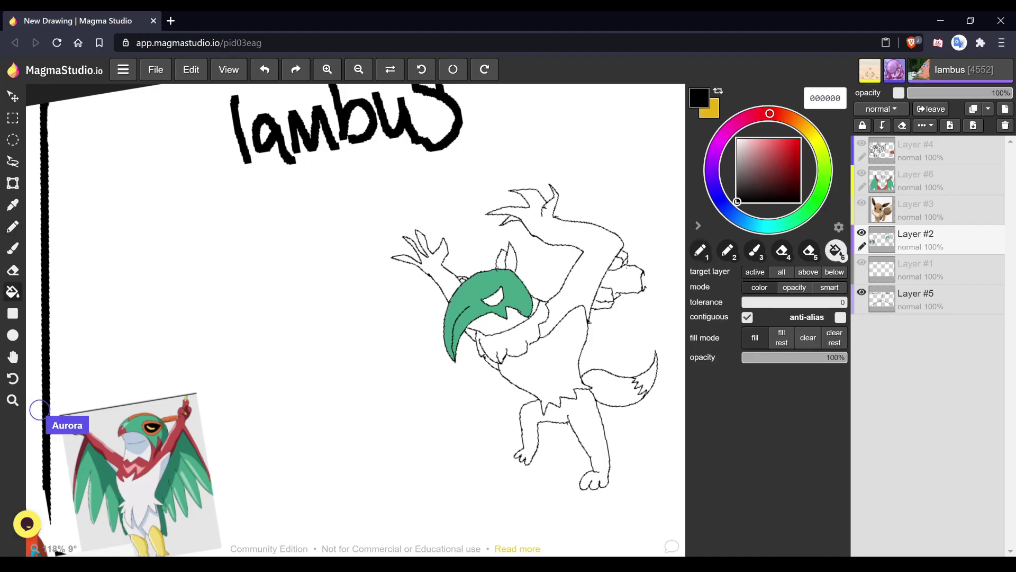
left_click(775, 155)
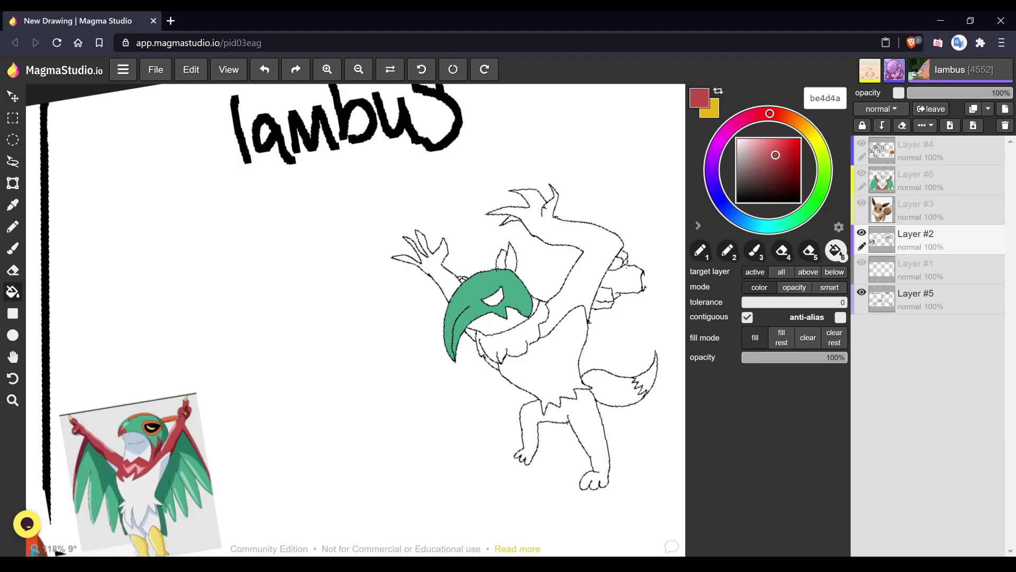
left_click(587, 260)
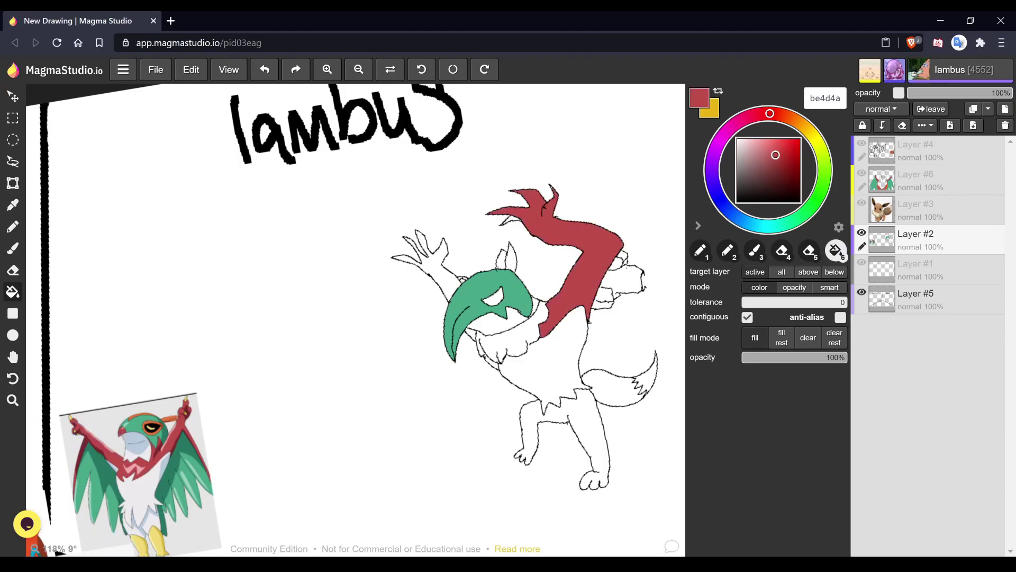
left_click(511, 219)
- Try another red be4d4a fill on the open areas beyond the near arm, and undo it
left_click(58, 551)
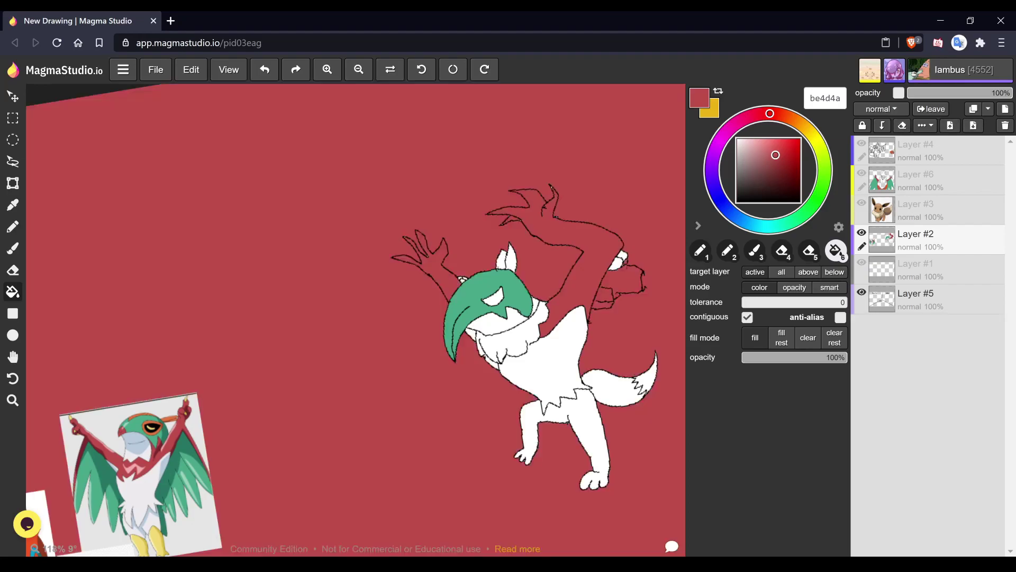
key("ctrl+z")
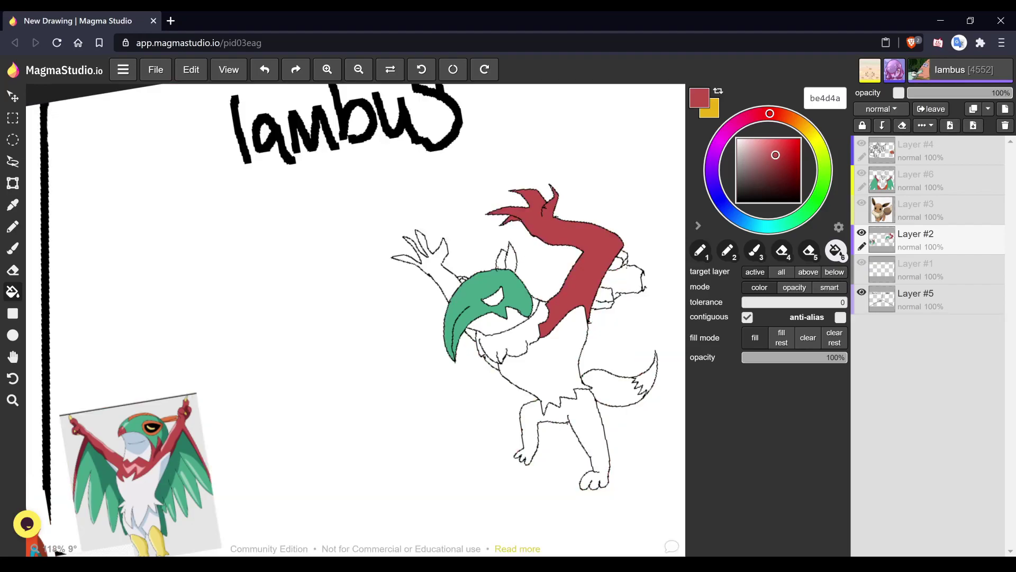
scroll(455, 270, "up", 2)
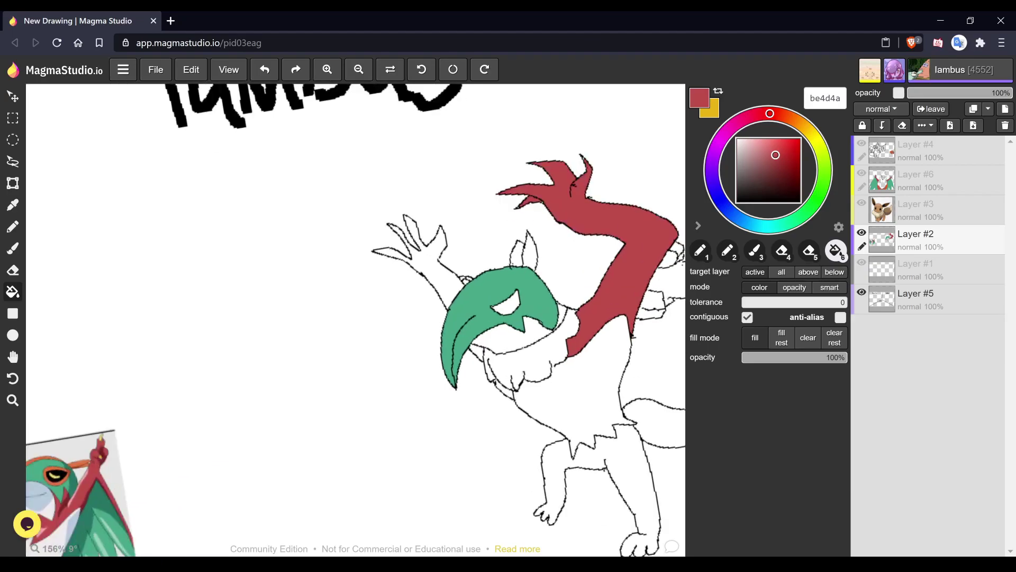
- Sample red be4d4a from the near arm and flood-fill the far arm and both pointed tufts on the head
scroll(454, 278, "up", 2)
key("1")
left_click_drag(753, 184, 737, 201)
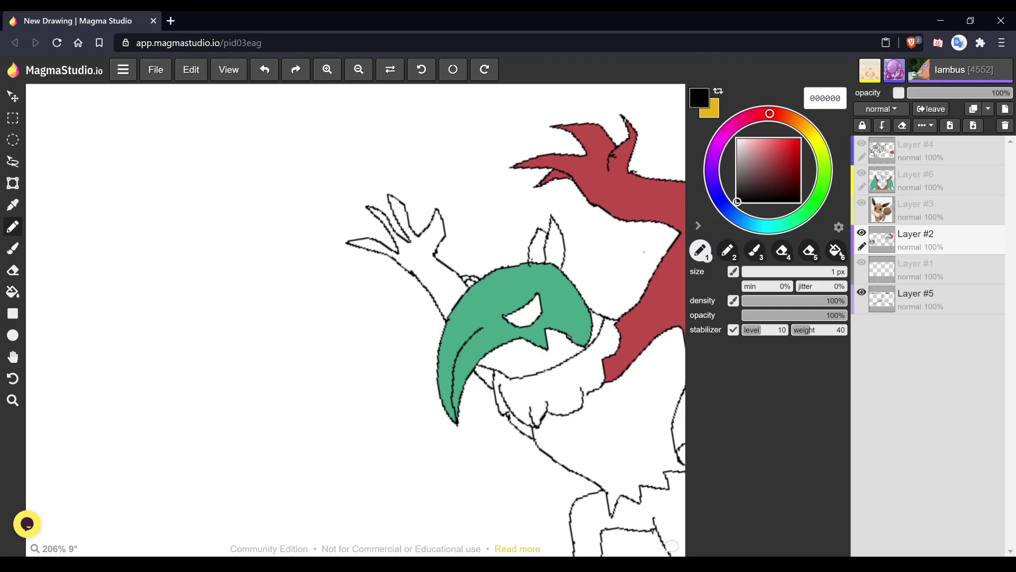
left_click(664, 198, "alt")
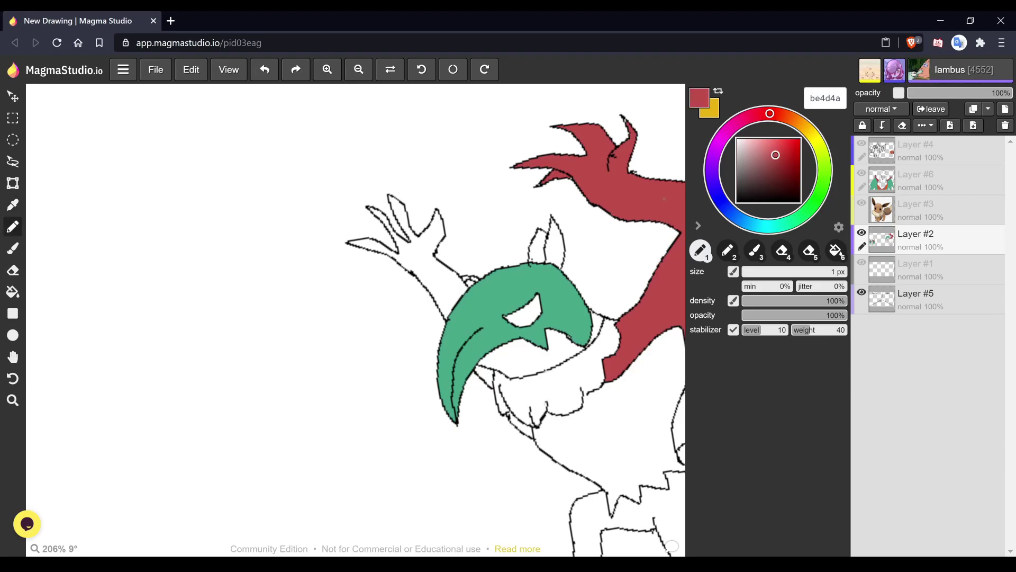
key("6")
left_click(428, 273)
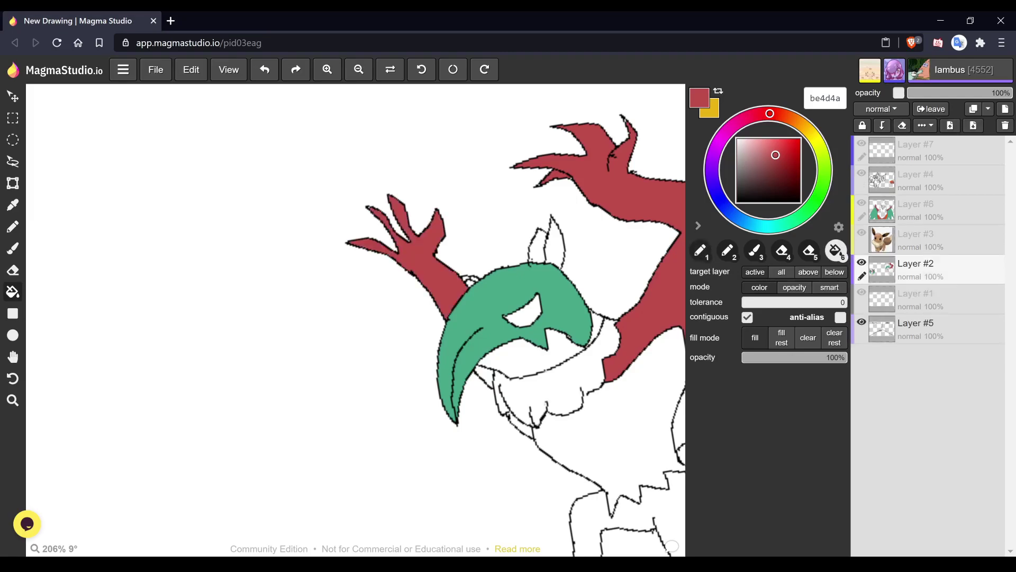
left_click(537, 246)
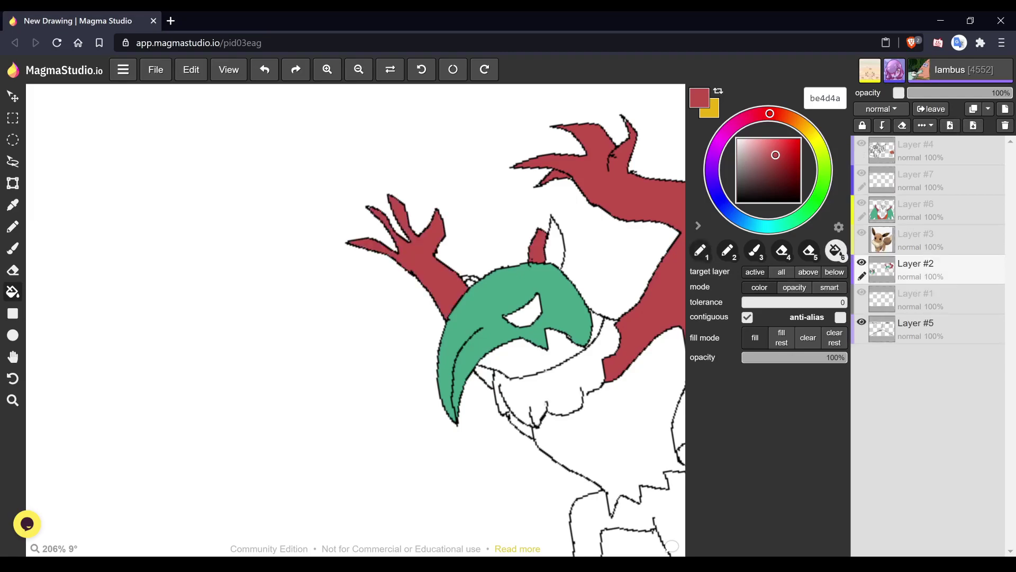
left_click(555, 246)
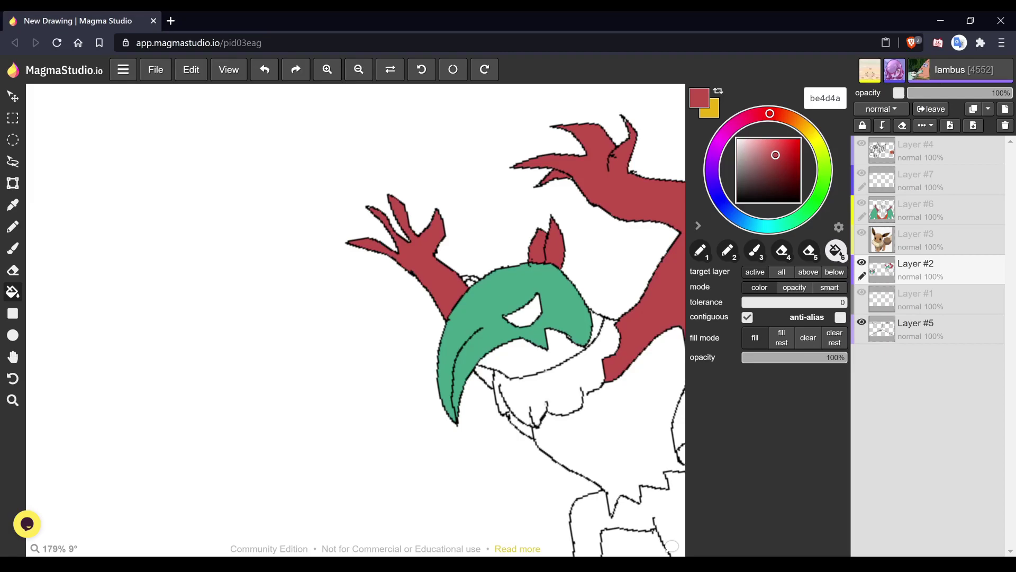
- Flood-fill the creature's eye with black 000000
scroll(529, 292, "down", 2)
scroll(530, 301, "up", 3)
scroll(529, 301, "down", 1)
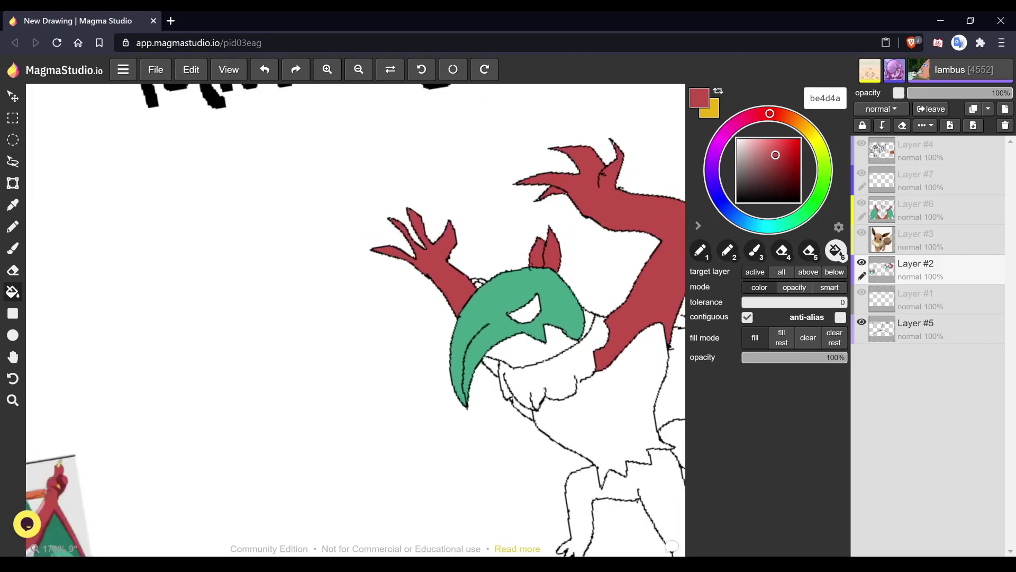
left_click_drag(740, 197, 737, 202)
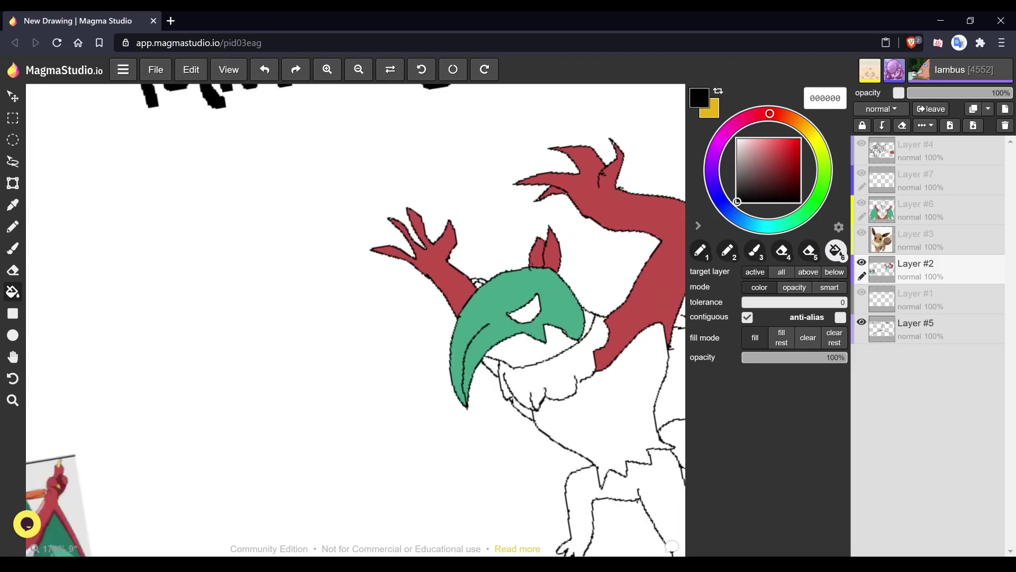
left_click(524, 310)
- Set the colour to yellow ffd100 and draw a small curved pupil inside the black eye with the 1 px pencil
left_click_drag(806, 126, 811, 132)
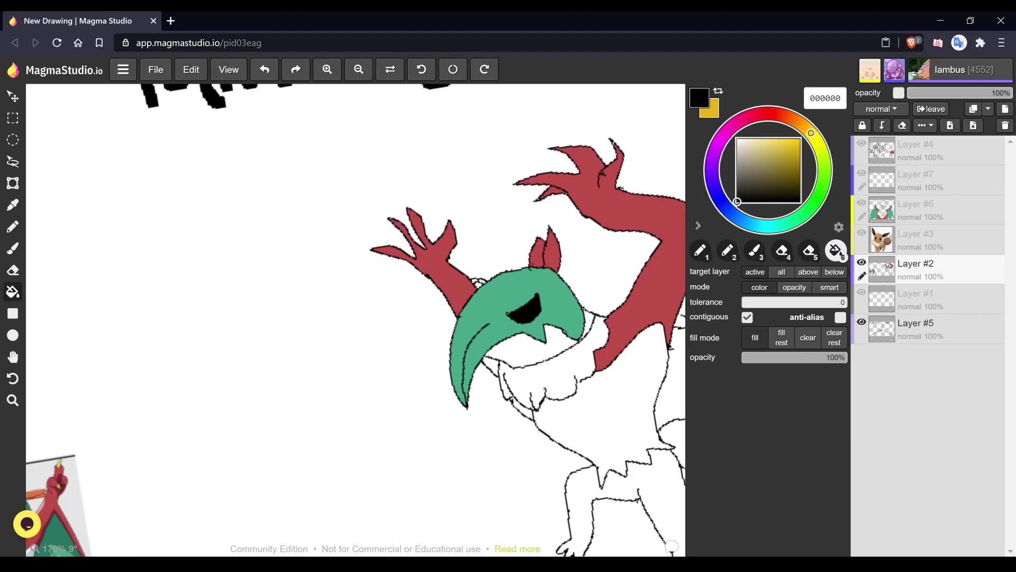
left_click(791, 157)
left_click_drag(791, 158, 799, 139)
key("space")
left_click_drag(355, 319, 473, 270)
left_click_drag(618, 268, 556, 305)
scroll(561, 305, "up", 2)
scroll(569, 304, "up", 1)
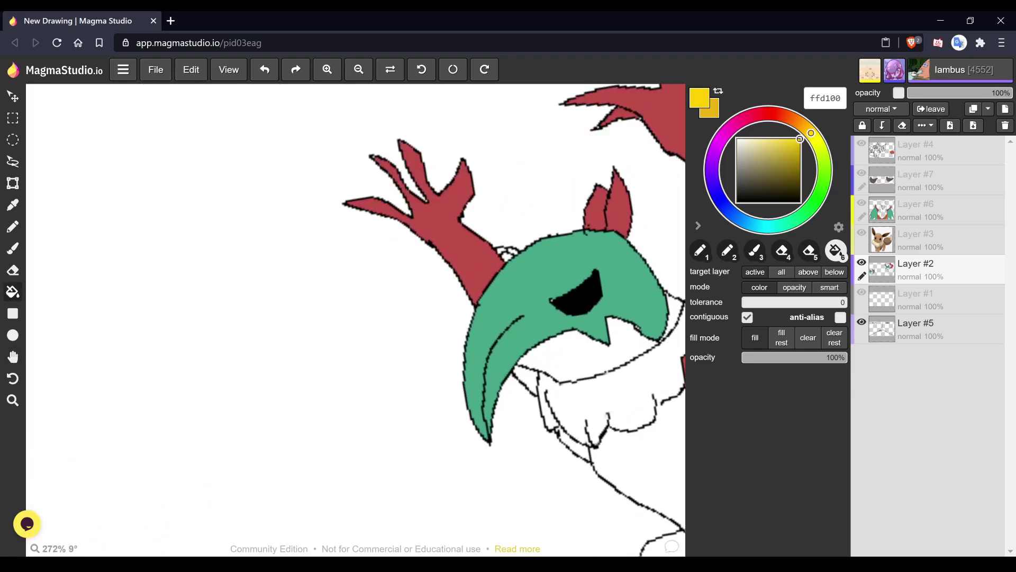
key("b")
left_click_drag(568, 304, 598, 290)
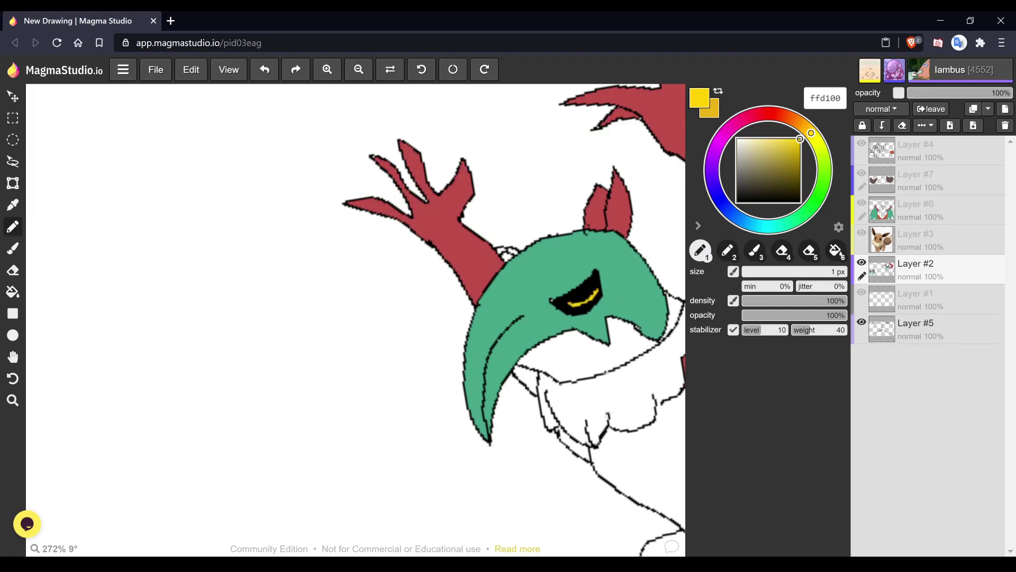
- Sample cream f0dbb4 from the reference Eevee's neck fluff and flood-fill the neck ruff and torso with it
scroll(564, 299, "down", 4)
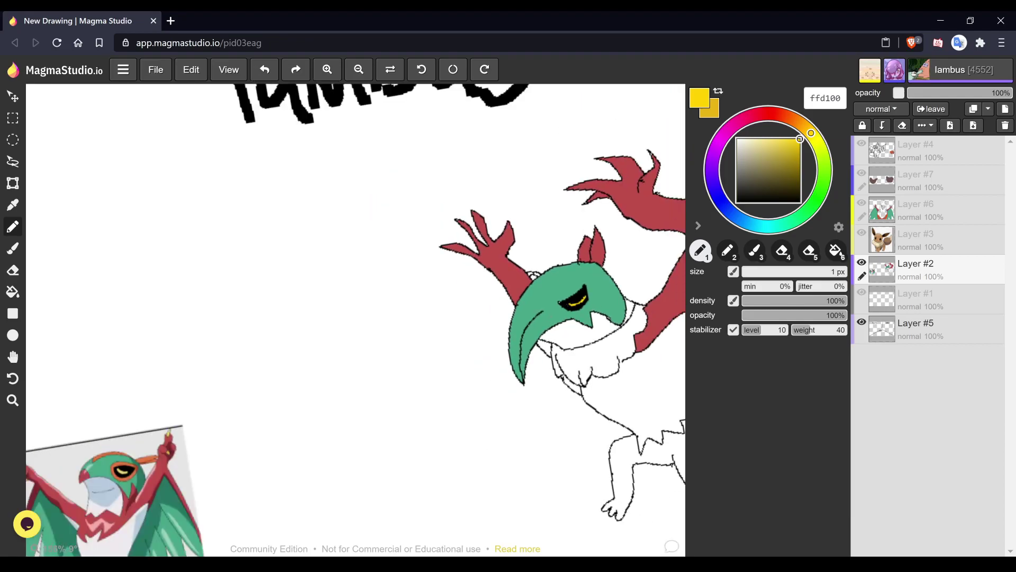
scroll(569, 302, "down", 1)
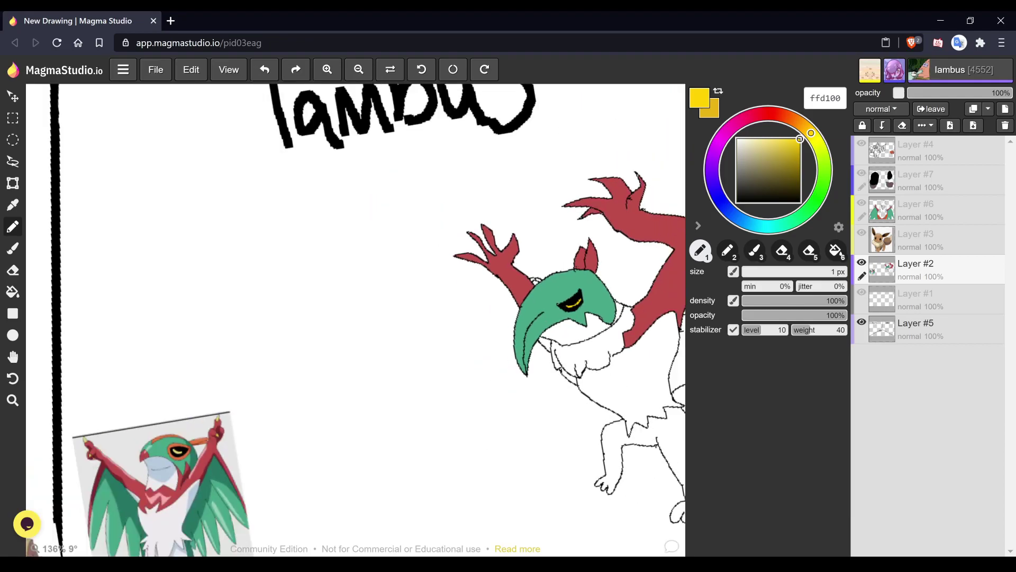
key("space")
mouse_move(569, 301)
left_mouse_down()
mouse_move(518, 274)
mouse_move(598, 165)
left_mouse_up()
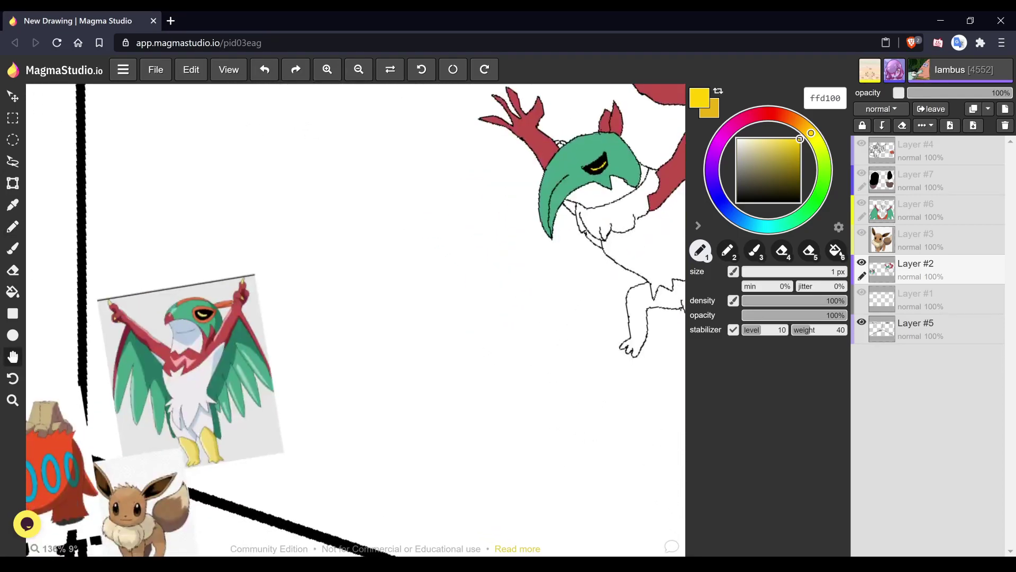
left_click_drag(429, 293, 430, 259)
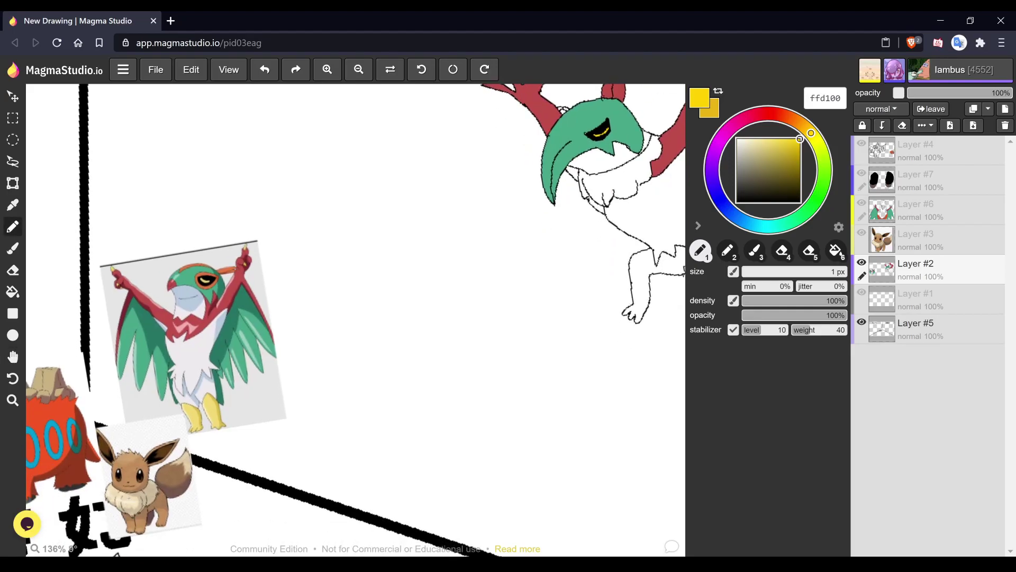
left_click(129, 498, "alt")
left_click_drag(366, 387, 209, 503)
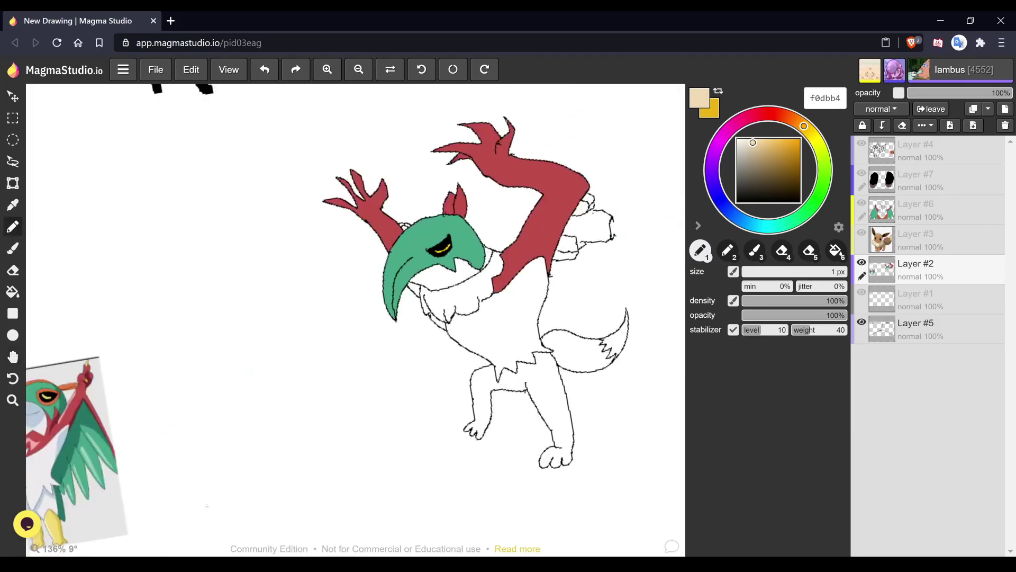
key("6")
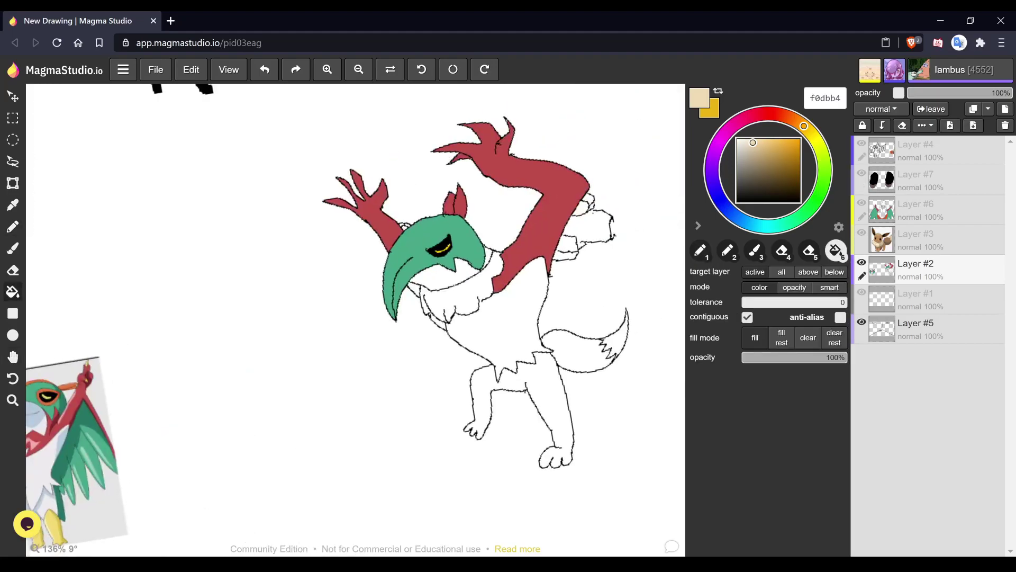
left_click(492, 328)
- Sample white ffffff from below the beak and refill the torso with it, leaving the neck ruff cream
left_click_drag(751, 200, 737, 201)
key("1")
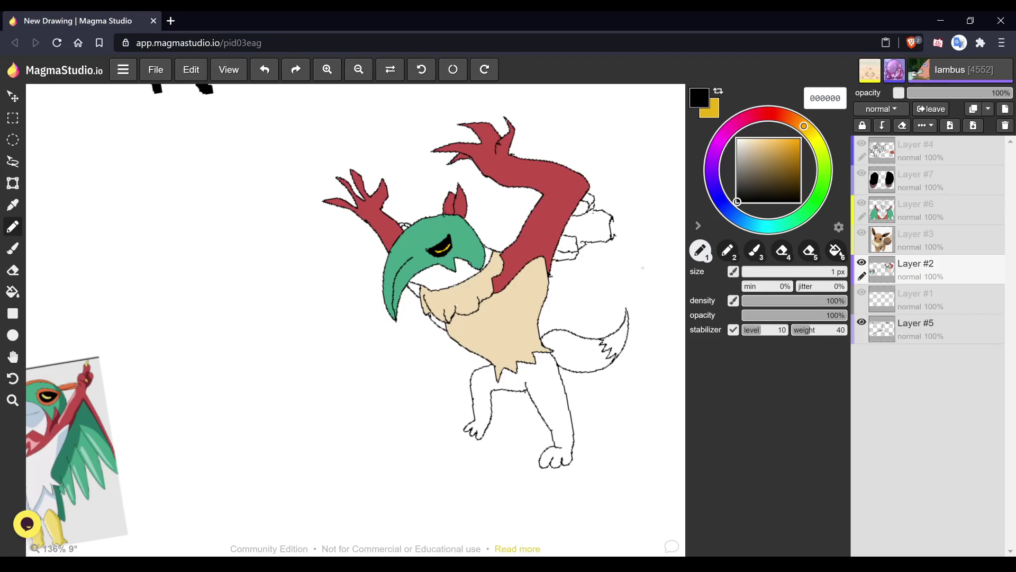
left_click(454, 285, "alt")
key("6")
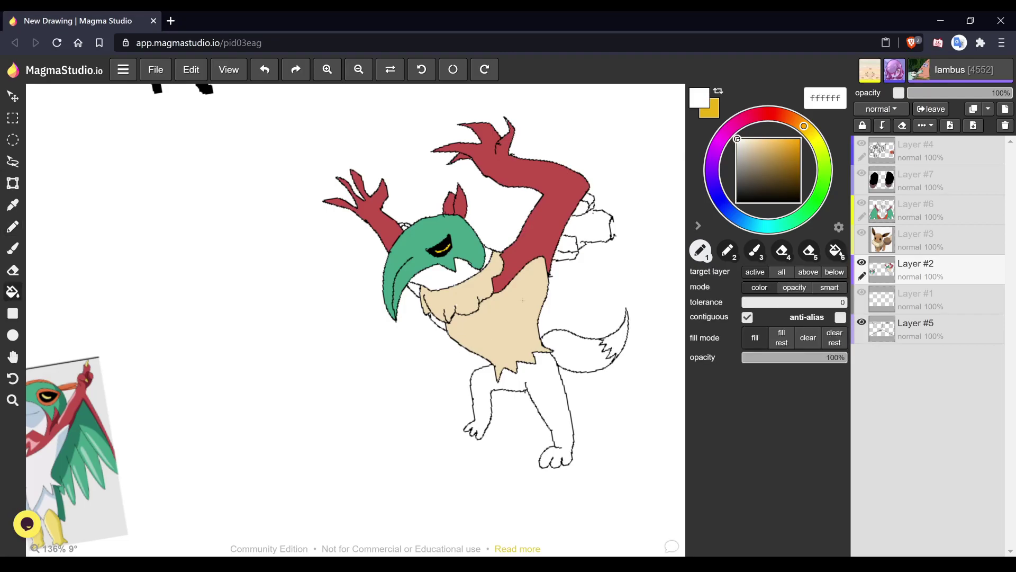
left_click(498, 333)
- Flood-fill the two small open areas beside and below the neck ruff with red be4d4a
key("space")
left_click_drag(455, 306, 512, 319)
scroll(512, 320, "up", 2)
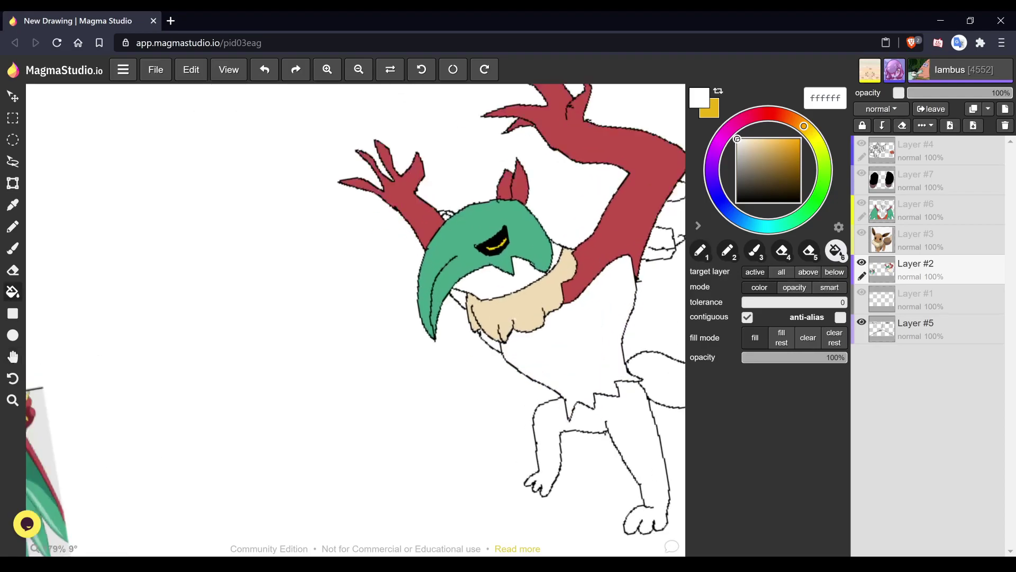
scroll(476, 344, "up", 2)
key("1")
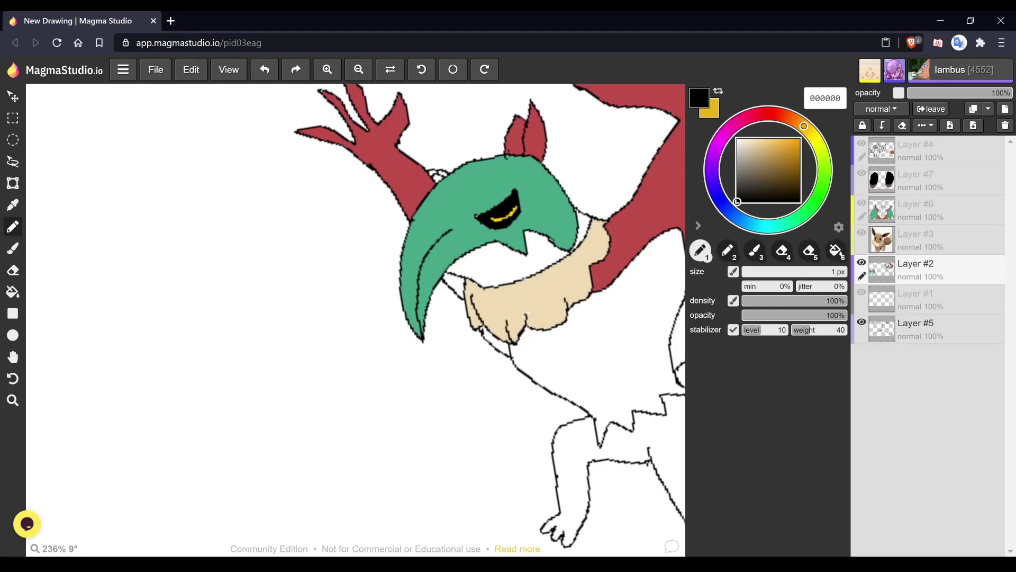
key("6")
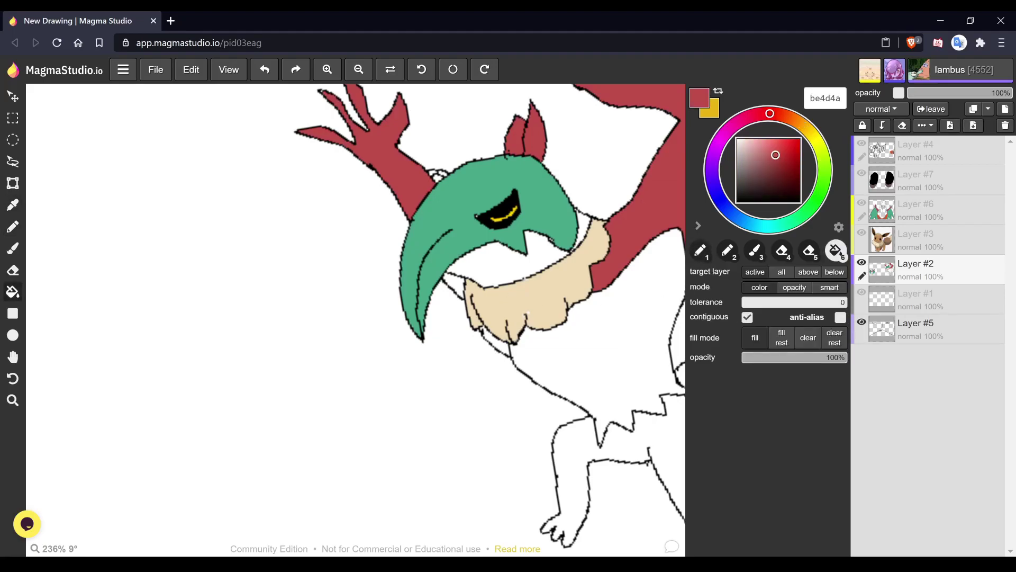
left_click(495, 341)
left_click(454, 285)
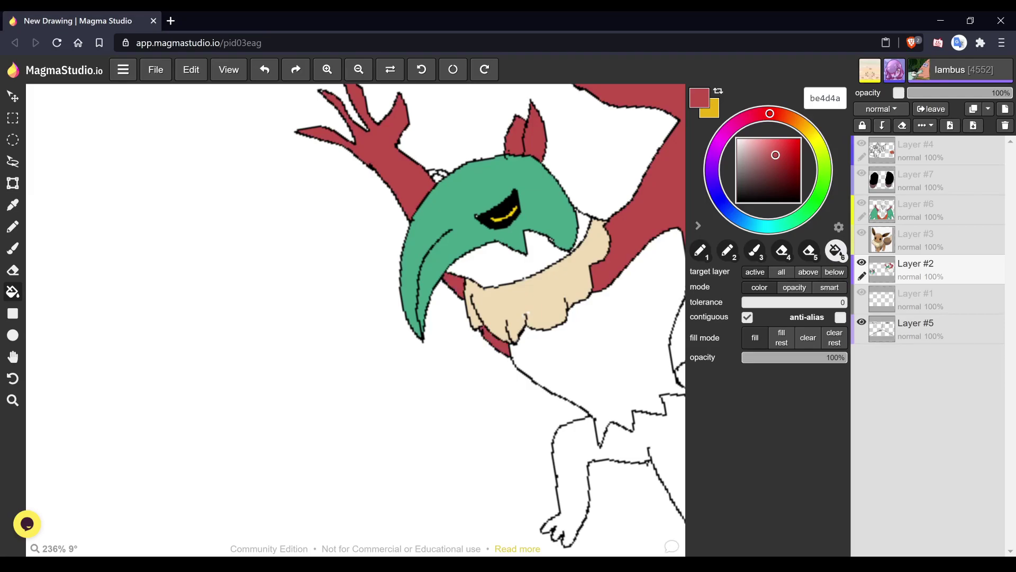
- Try to fill the rocks on the back with tan c8b282 sampled from the orange reference creature's rocks, and undo the fill
scroll(549, 308, "down", 2)
scroll(582, 312, "down", 2)
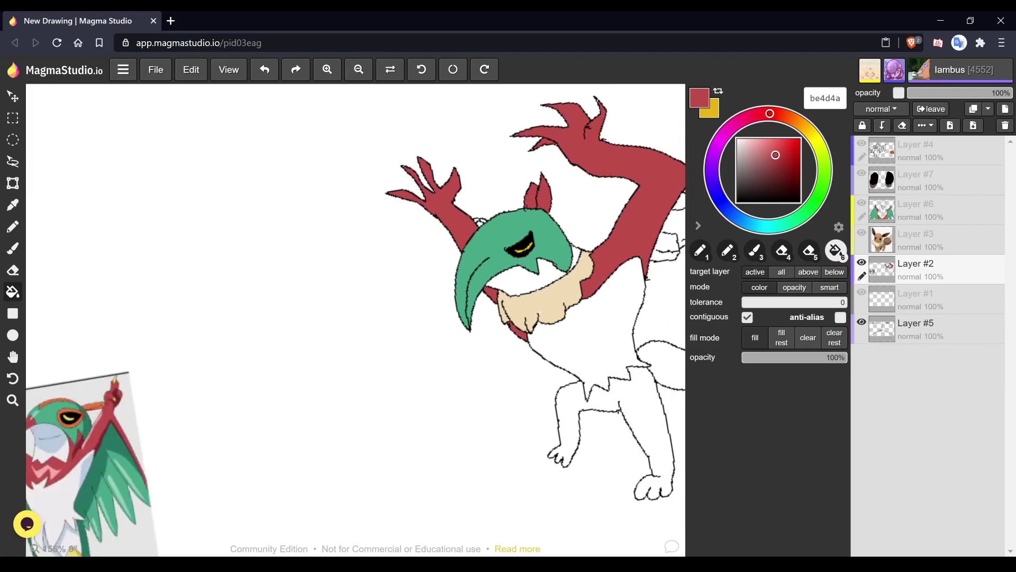
key("space")
left_click_drag(582, 312, 682, 259)
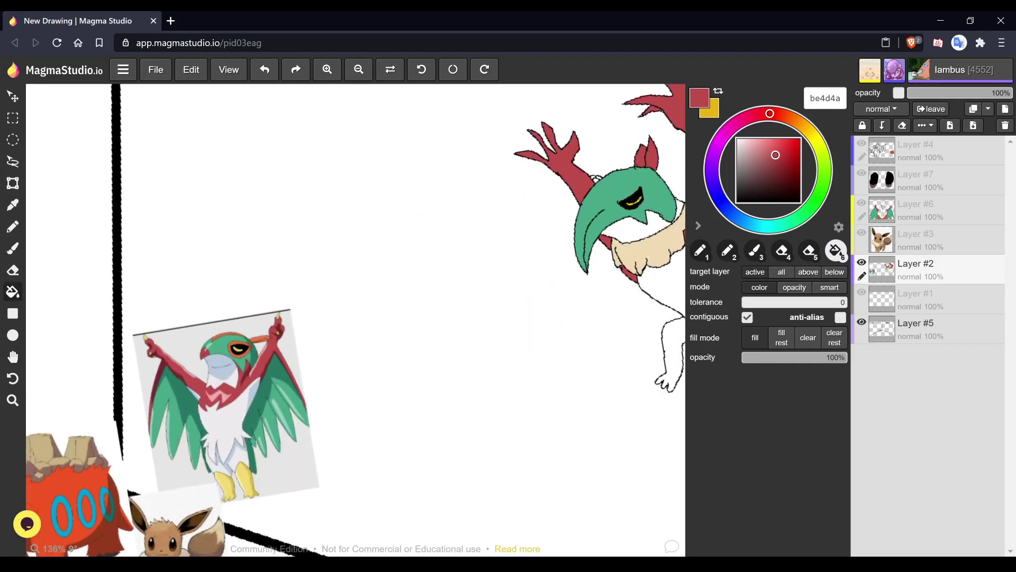
left_click(79, 444, "alt")
key("space")
left_click_drag(645, 257, 298, 344)
left_click(435, 265)
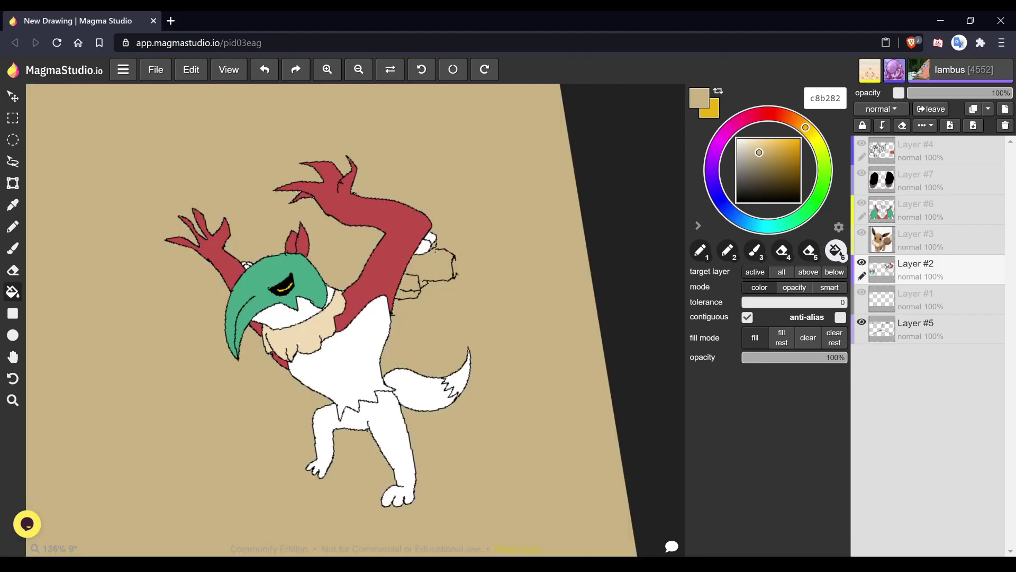
key("ctrl+z")
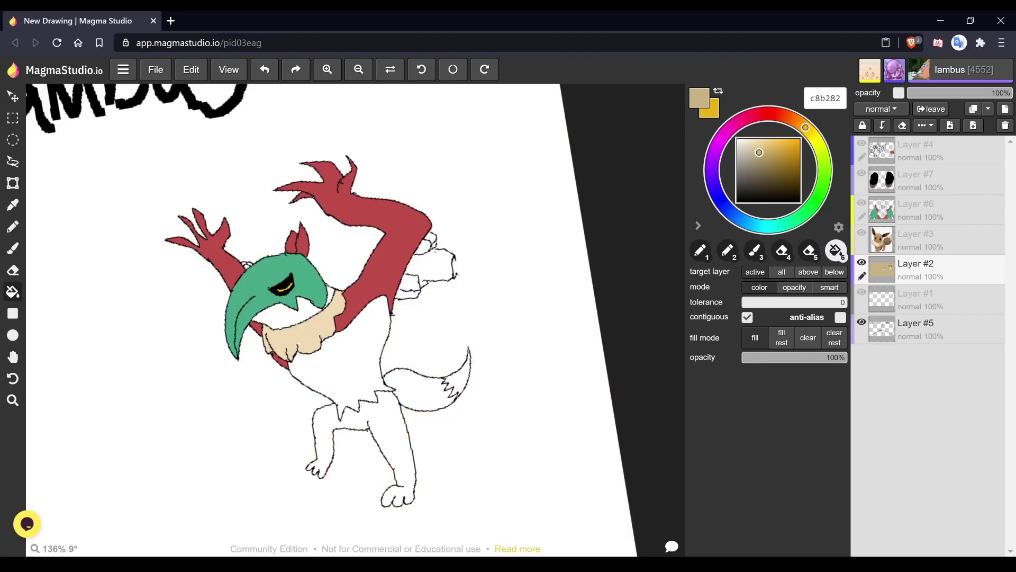
- Close the gaps in the outline of the rocks behind the near arm with the black 1 px pencil
scroll(410, 293, "up", 5)
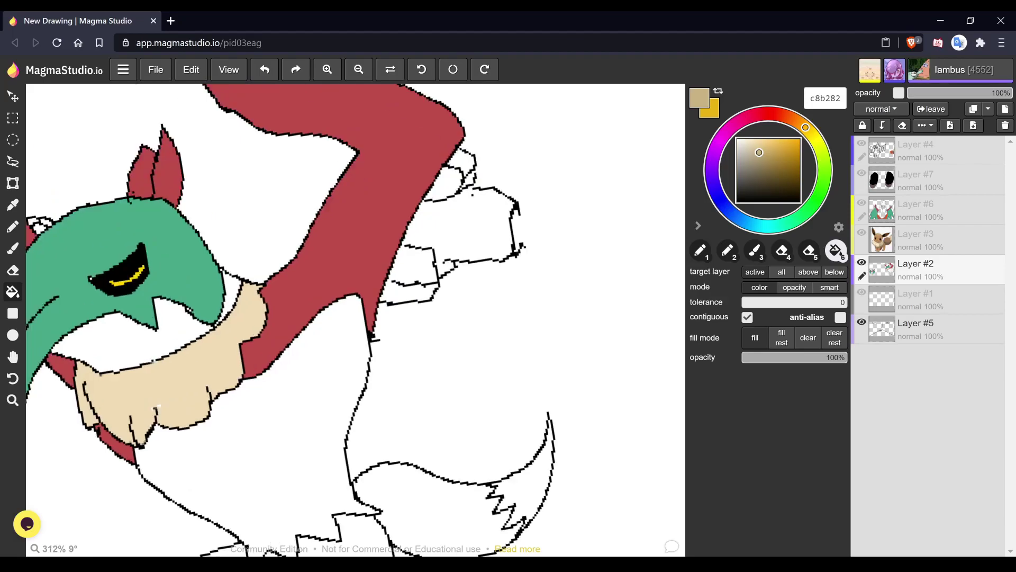
scroll(371, 334, "down", 1)
left_click_drag(759, 152, 699, 225)
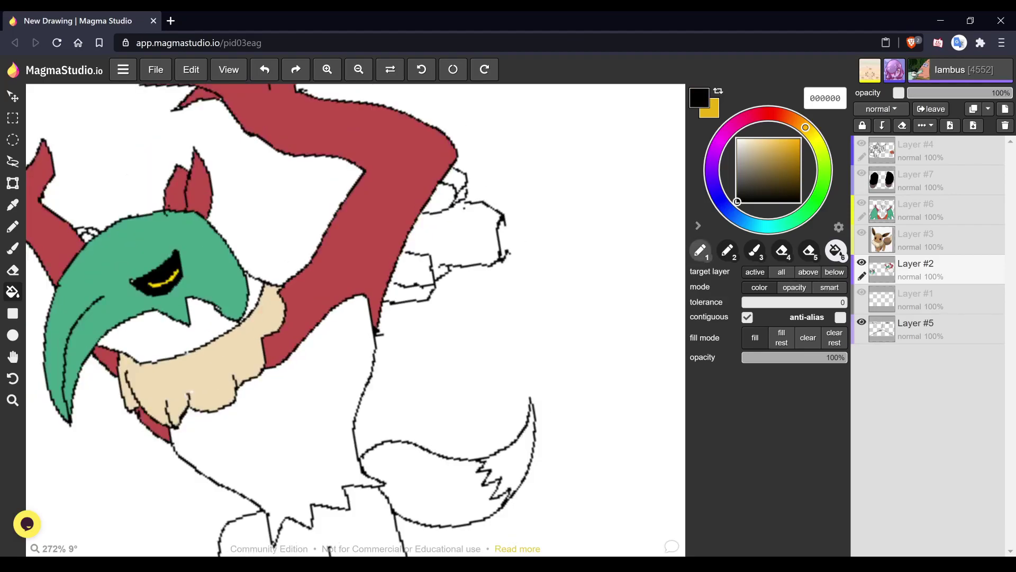
left_click(701, 250)
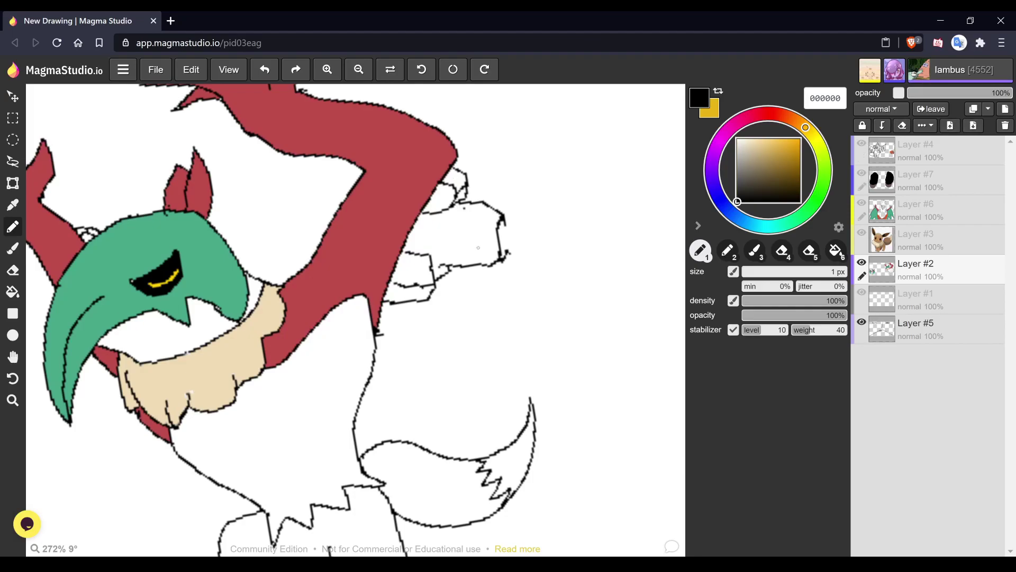
- Sample tan c8b282 from the orange reference creature's rocks and flood-fill all the rocks behind the near arm with it
key("space")
left_click_drag(165, 372, 685, 189)
left_click_drag(98, 417, 588, 187)
key("6")
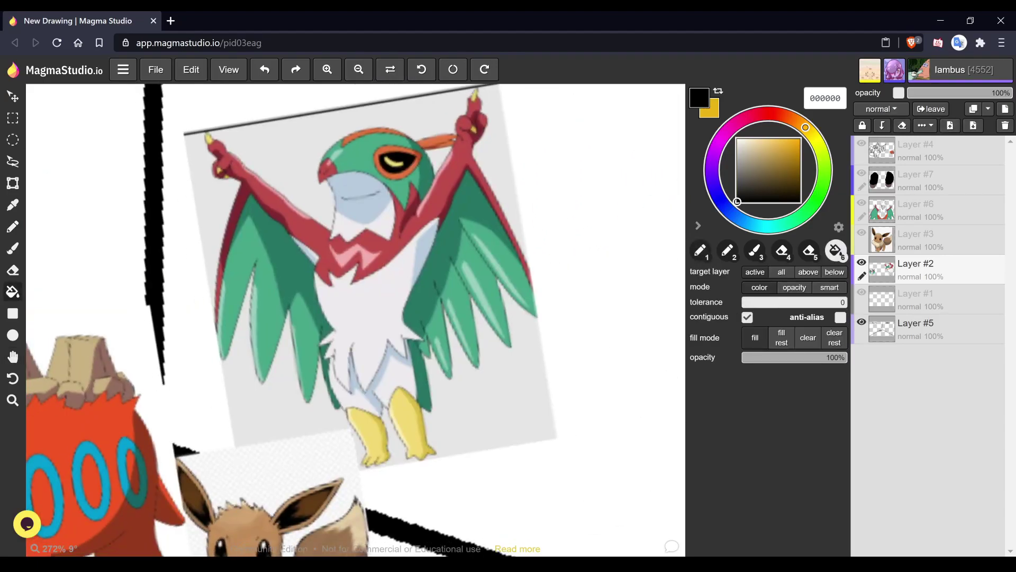
left_click(737, 139)
left_click(79, 360, "alt")
key("space")
mouse_move(555, 223)
left_mouse_down()
mouse_move(199, 307)
mouse_move(168, 329)
left_mouse_up()
left_click_drag(651, 201, 229, 321)
left_click_drag(477, 238, 394, 286)
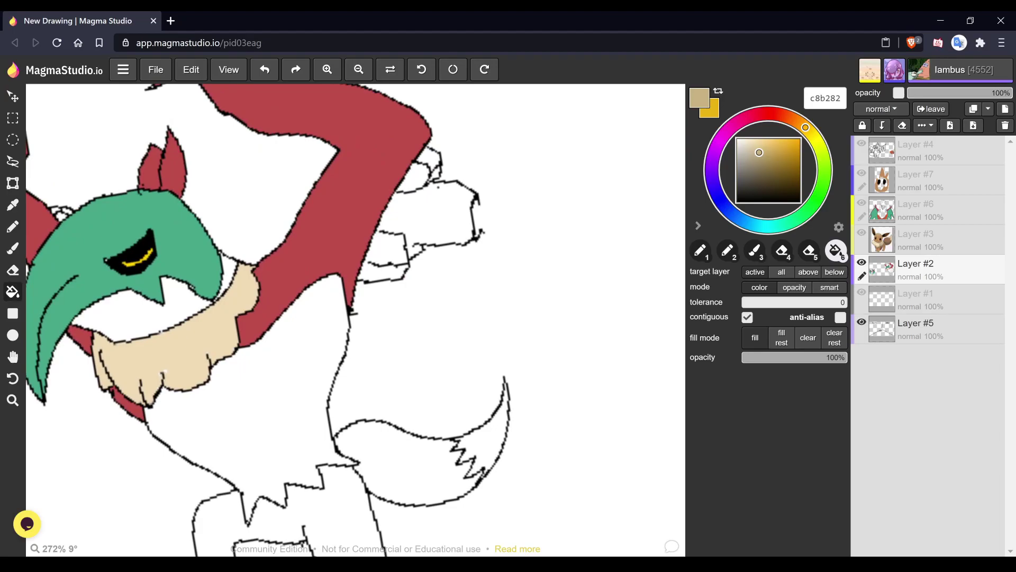
left_click(434, 211)
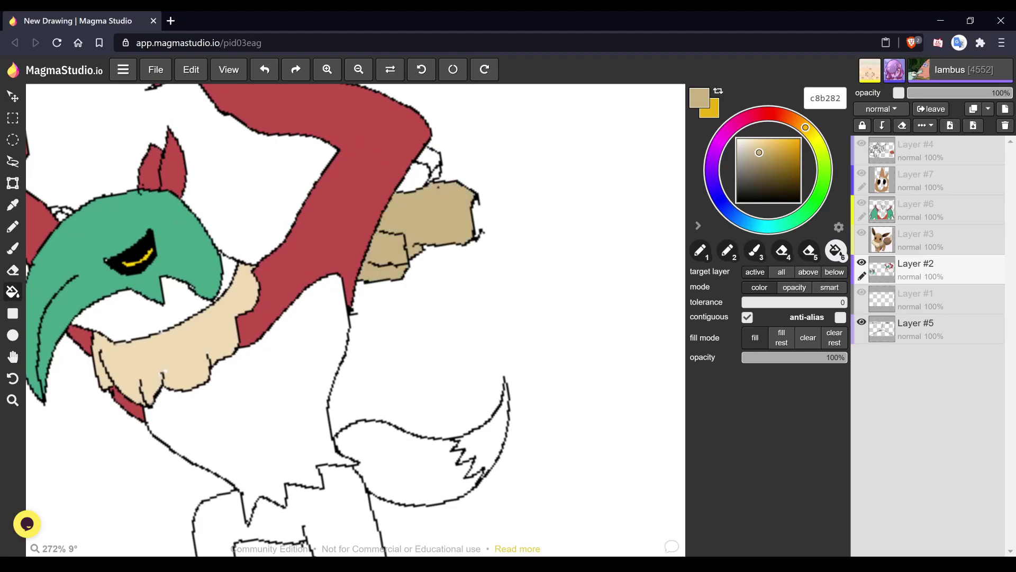
left_click(415, 177)
left_click(435, 173)
left_click(429, 156)
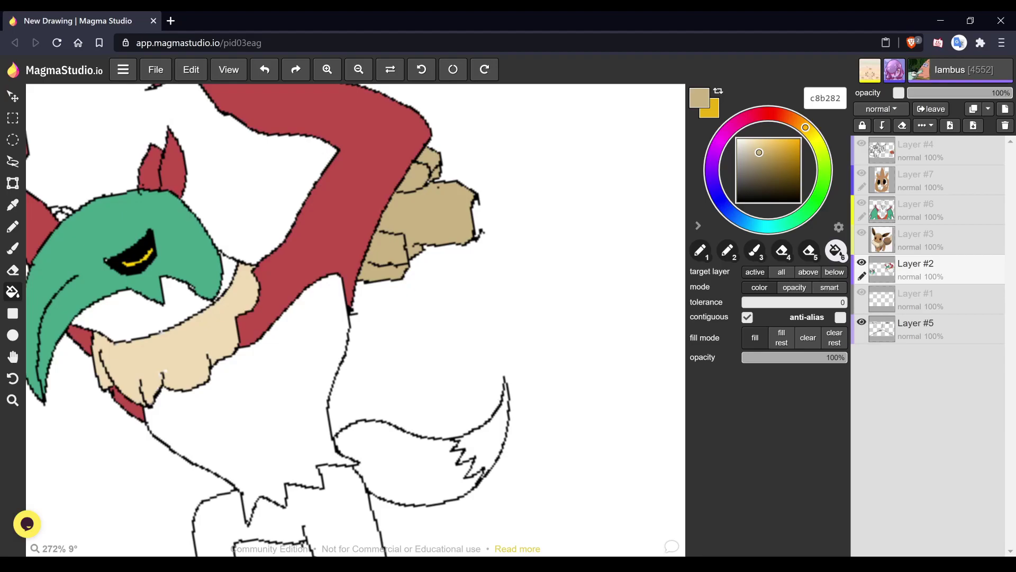
- Draw a short black 1 px pencil outline beside the lowest back rock to enclose a small side face
key("1")
left_click(738, 201)
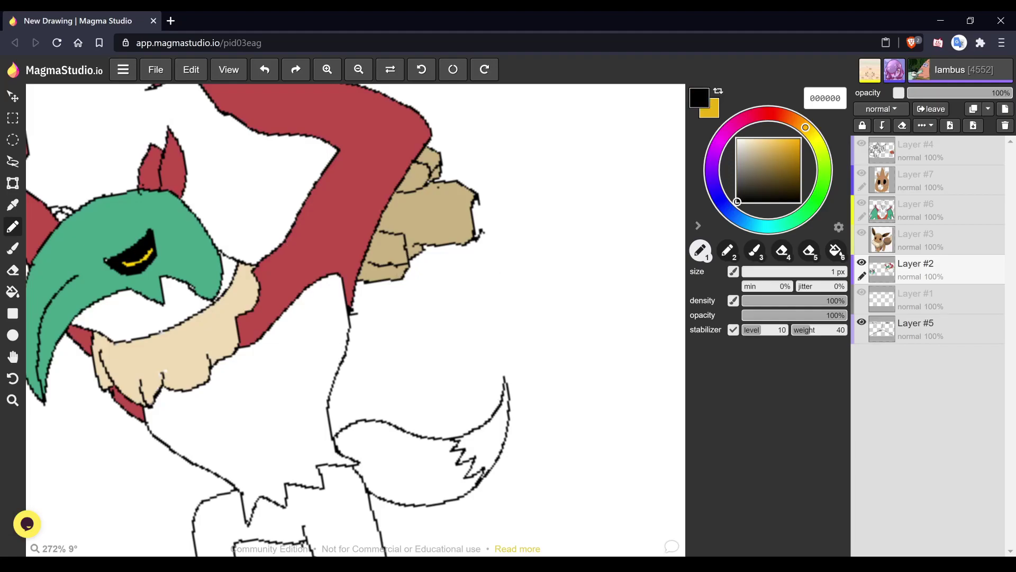
left_click_drag(415, 264, 407, 279)
- Sample the rocks' tan, darken it to 837557, and flood-fill the two small side faces of the back rocks with it
left_click(397, 220, "alt")
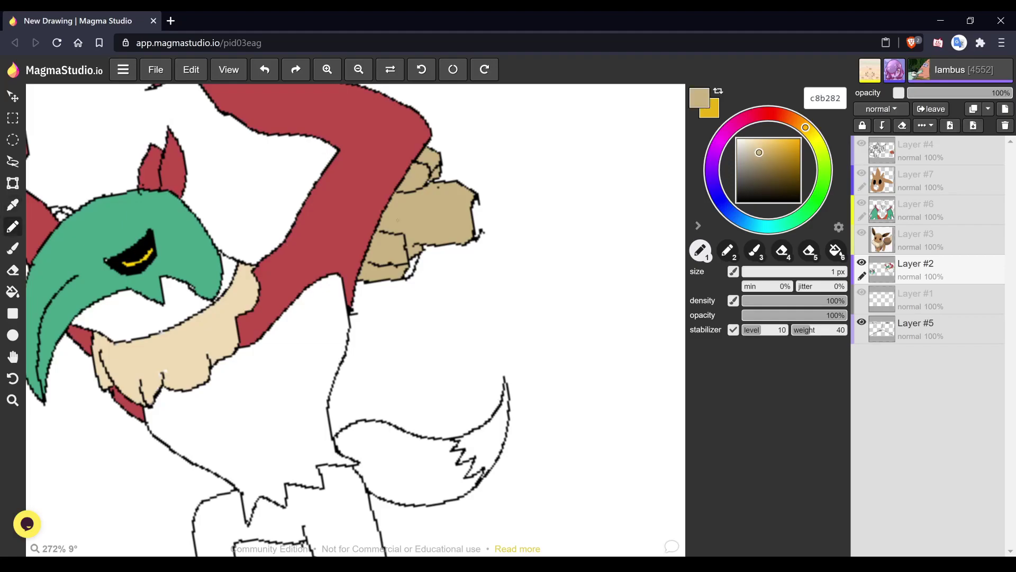
key("6")
left_click(756, 160)
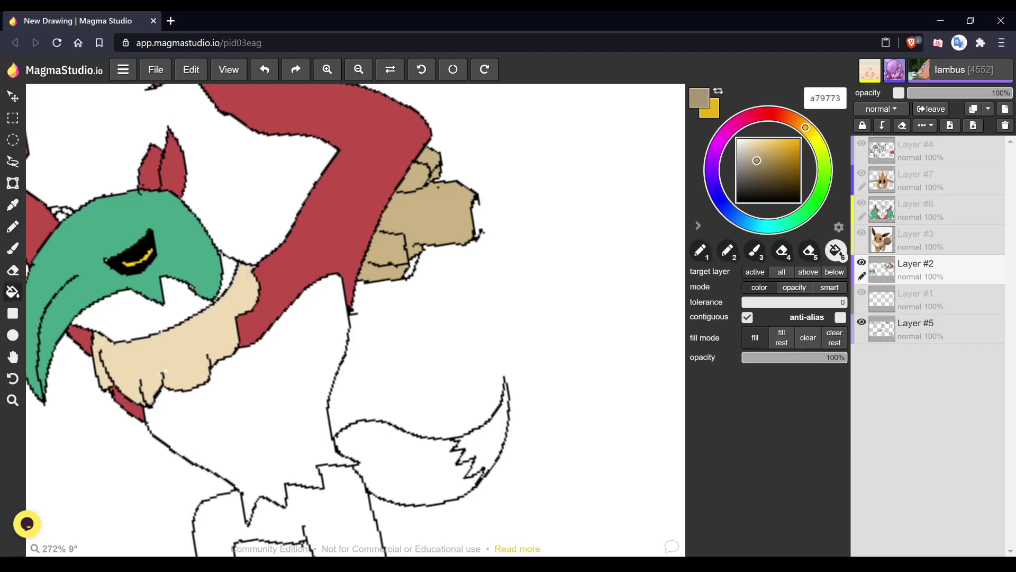
left_click(411, 265)
left_click(435, 174)
left_click(759, 169)
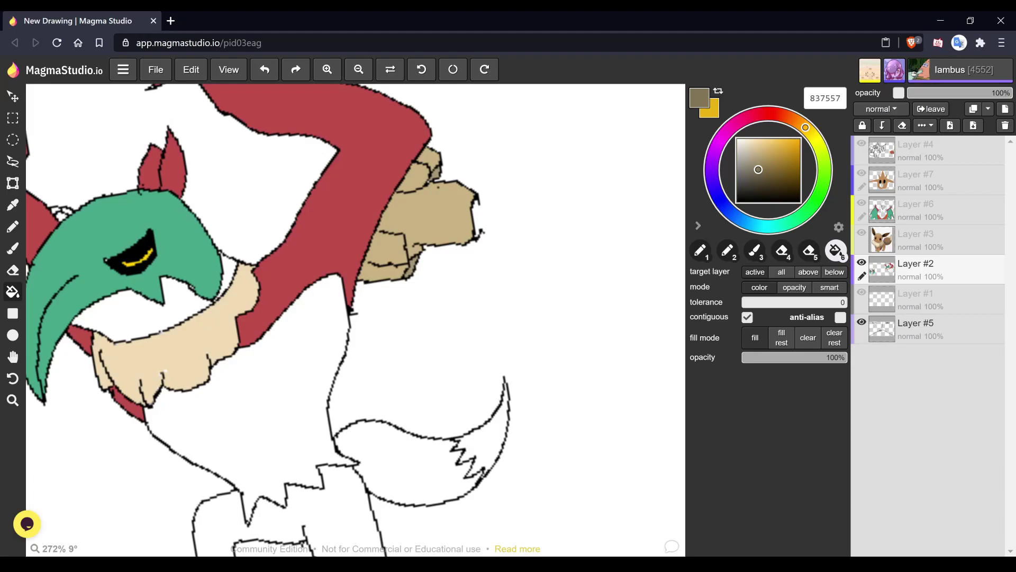
left_click(434, 175)
left_click(412, 267)
- Flood-fill the small rocks behind the far arm with dark brown 837557
key("space")
left_click_drag(312, 332, 370, 270)
scroll(371, 270, "down", 2)
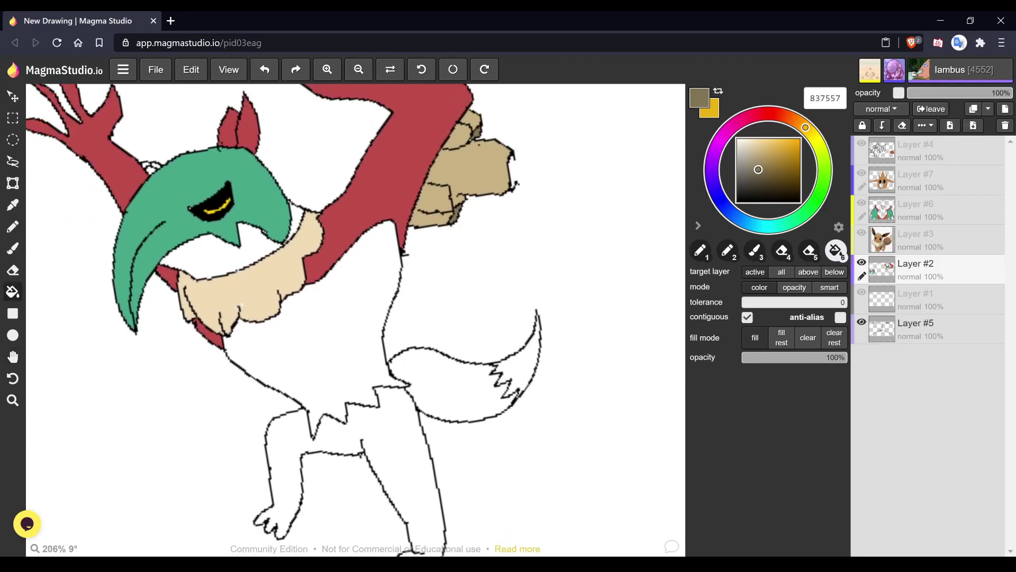
scroll(196, 231, "up", 1)
key("space")
left_click_drag(196, 231, 303, 340)
scroll(303, 339, "up", 3)
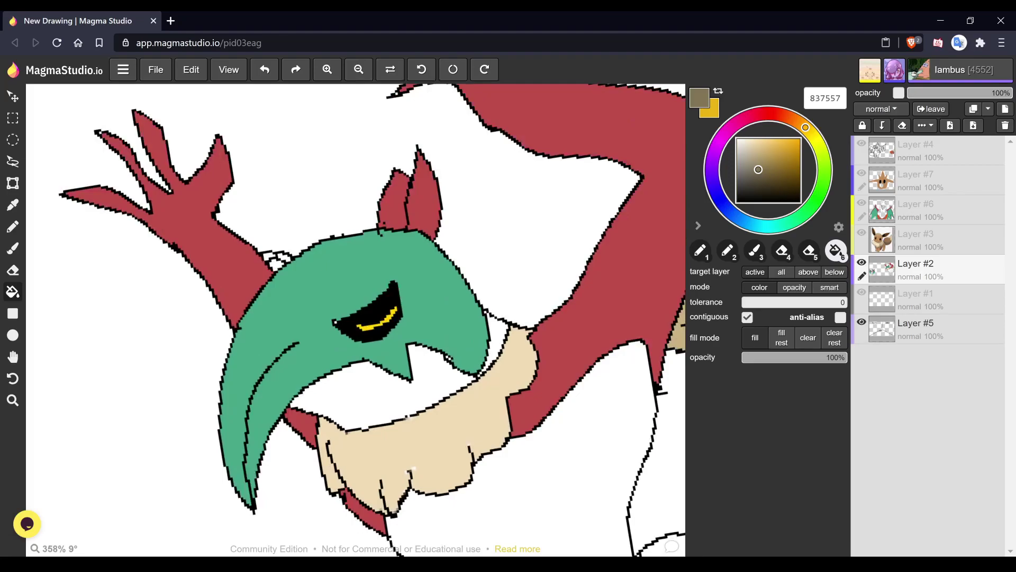
left_click(268, 256)
left_click(284, 257)
left_click(276, 265)
- Sample brown 9b7450 from the Eevee reference's tail and flood-fill the creature's tail base and legs with it
scroll(395, 293, "down", 5)
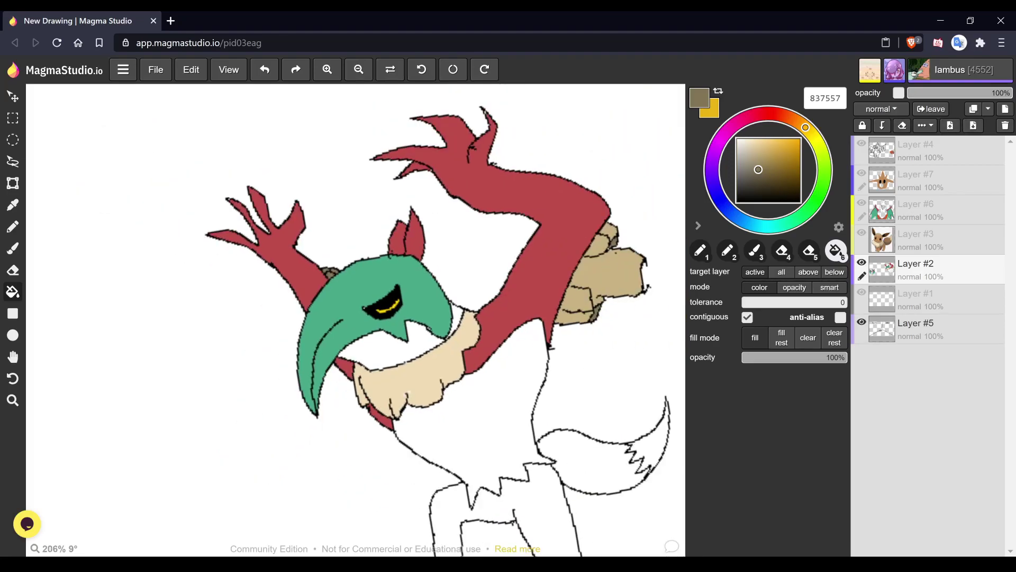
scroll(455, 334, "down", 2)
key("space")
left_click_drag(455, 334, 542, 206)
left_click_drag(437, 191, 525, 75)
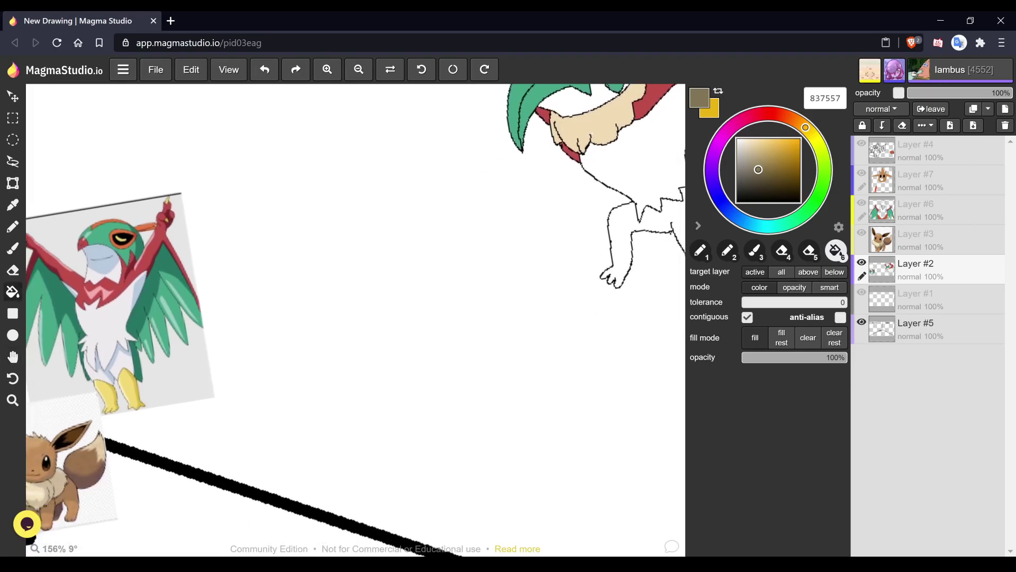
left_click(69, 498, "alt")
key("space")
left_click_drag(582, 238, 146, 307)
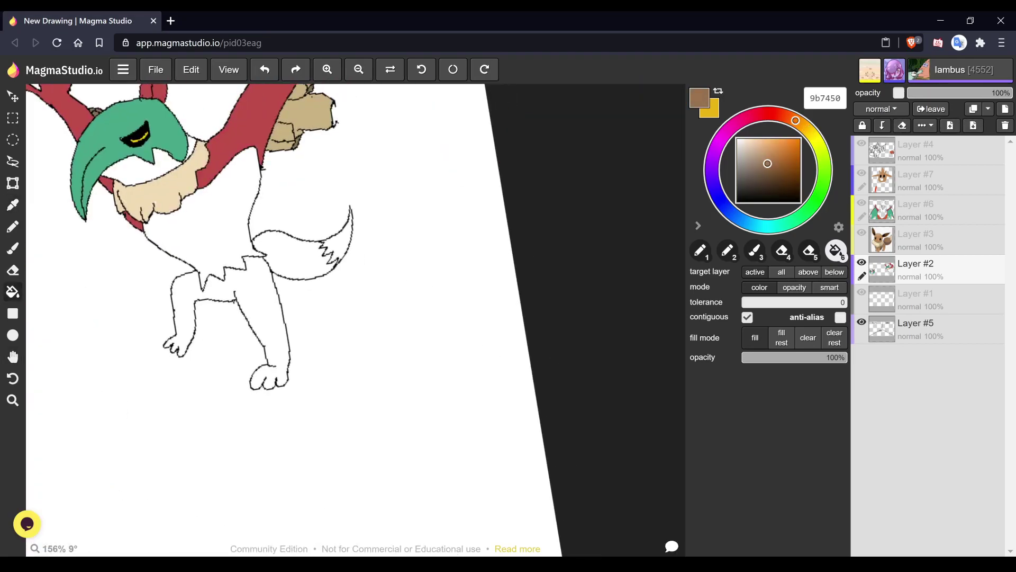
left_click(296, 252)
left_click(259, 296)
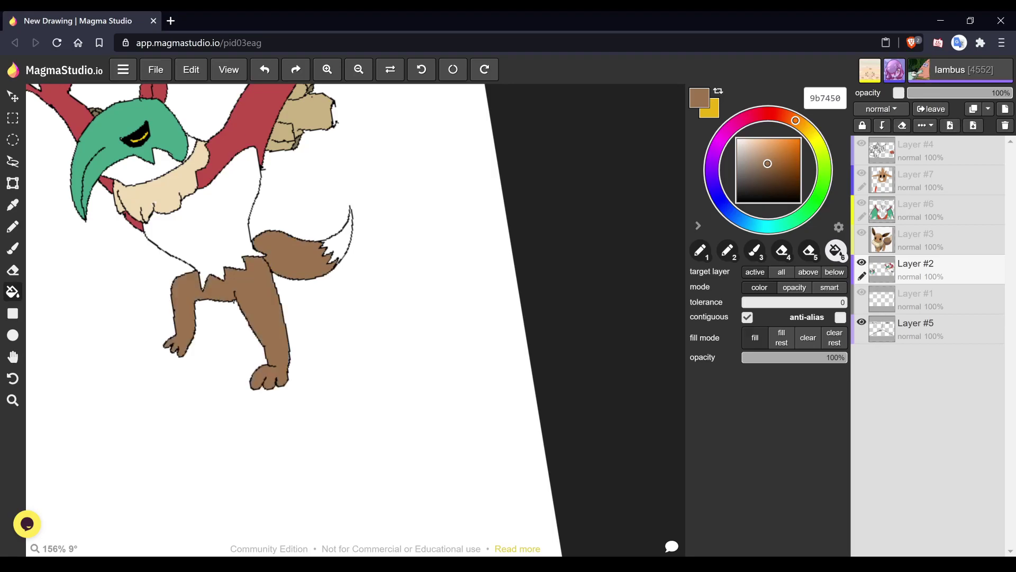
- Sample cream ddc5a3 from the tip of the Eevee reference's tail and flood-fill the creature's tail tip with it
key("space")
left_click_drag(53, 297, 671, 272)
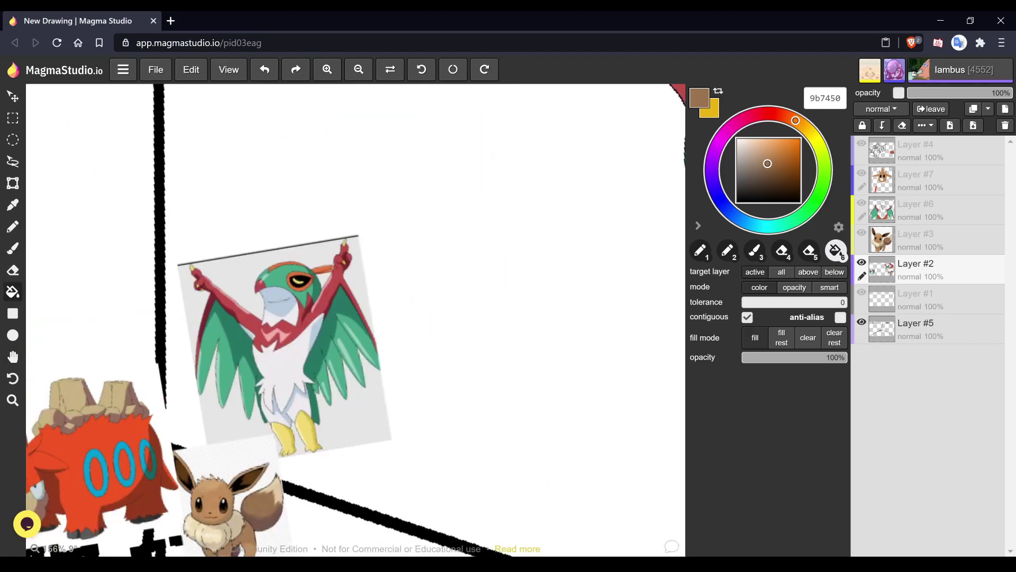
left_click(273, 489, "alt")
key("space")
mouse_move(476, 265)
left_mouse_down()
mouse_move(180, 327)
mouse_move(92, 362)
left_mouse_up()
left_click(572, 301)
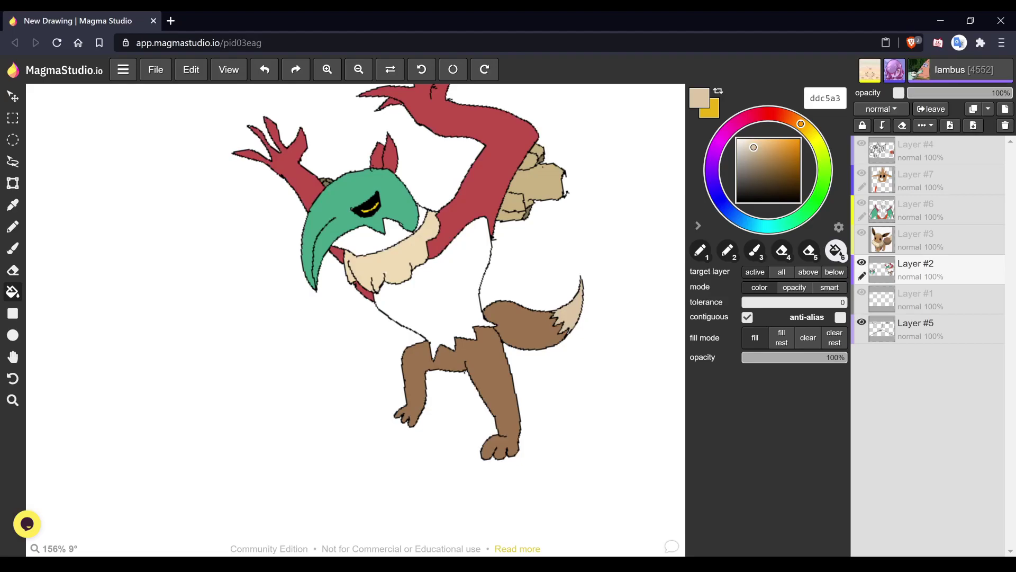
- Paint a curved lava stroke rising from the outer end of the large back rock with the 9 px pencil in orange d98415
scroll(407, 349, "down", 2)
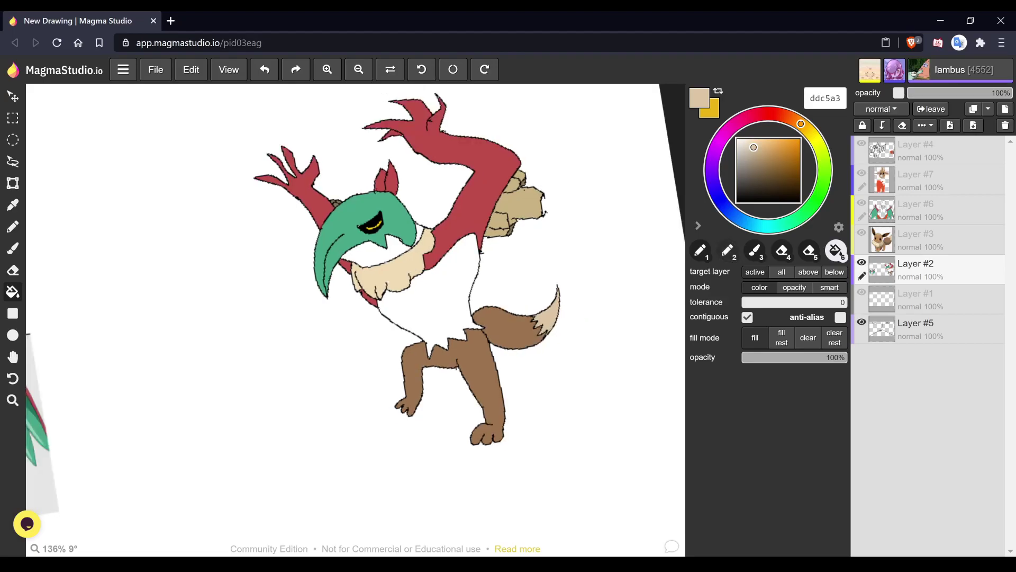
key("2")
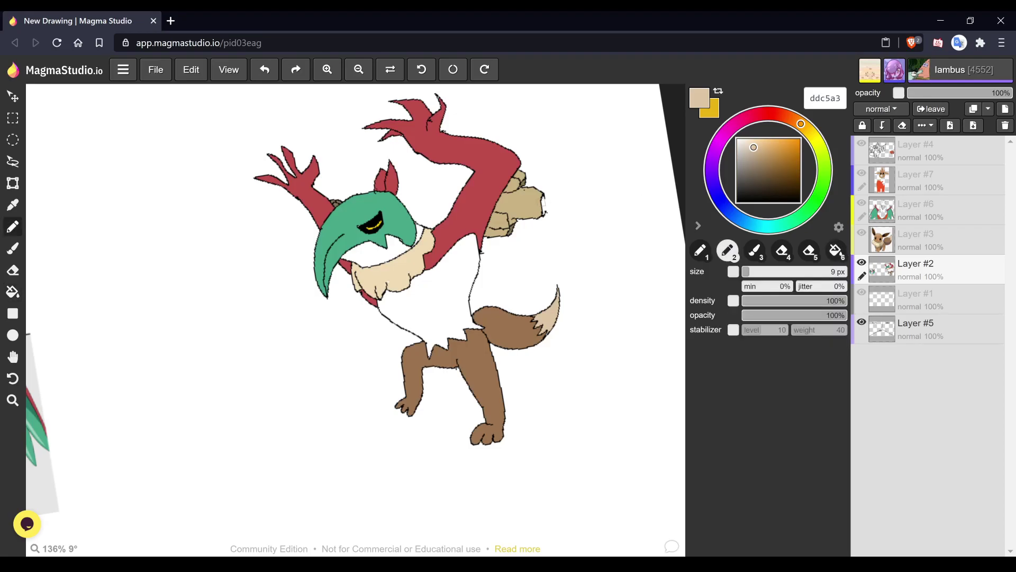
left_click(492, 198, "alt")
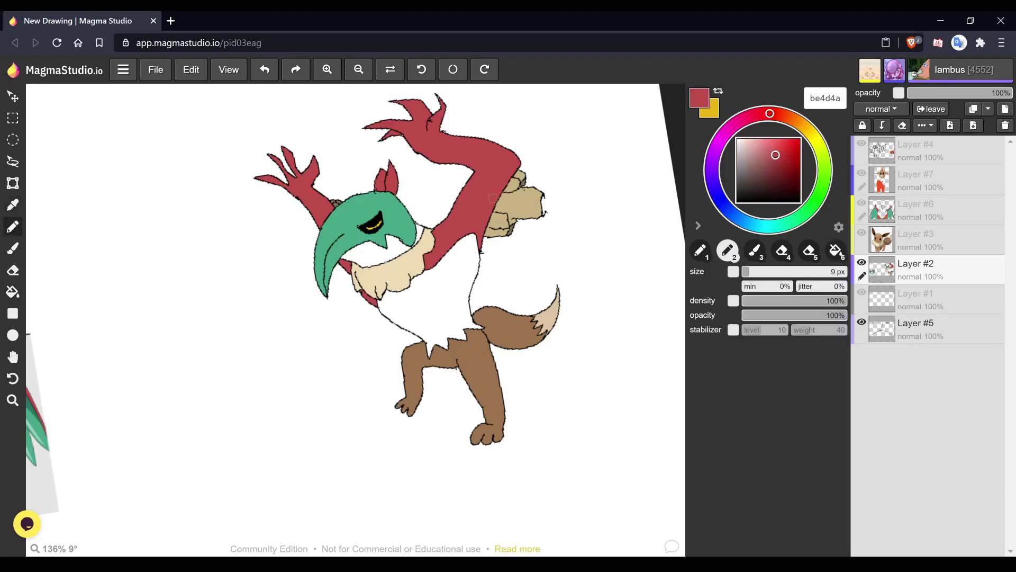
left_click_drag(776, 155, 794, 162)
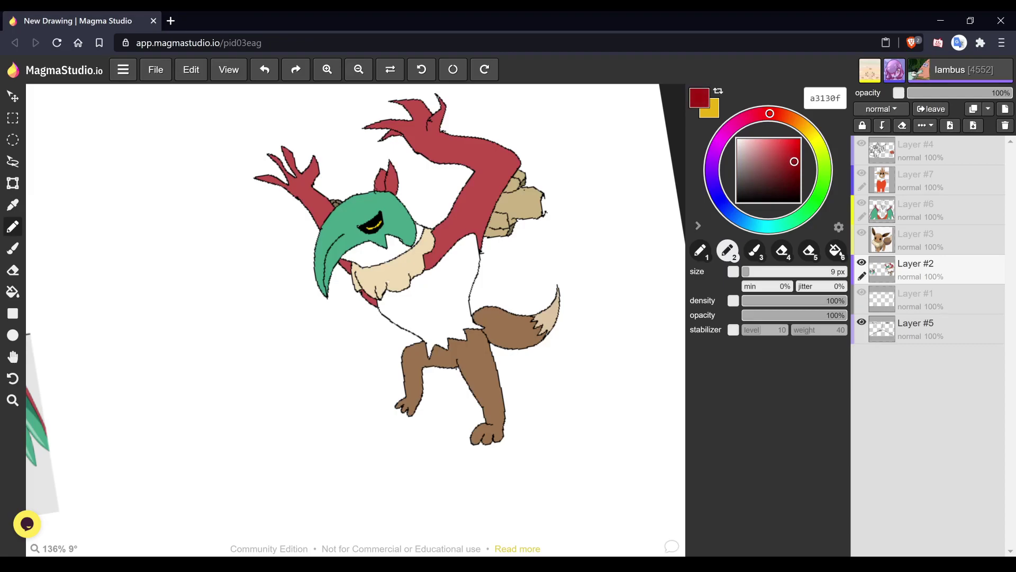
left_click(791, 119)
left_click_drag(791, 118, 799, 123)
left_click_drag(794, 162, 793, 148)
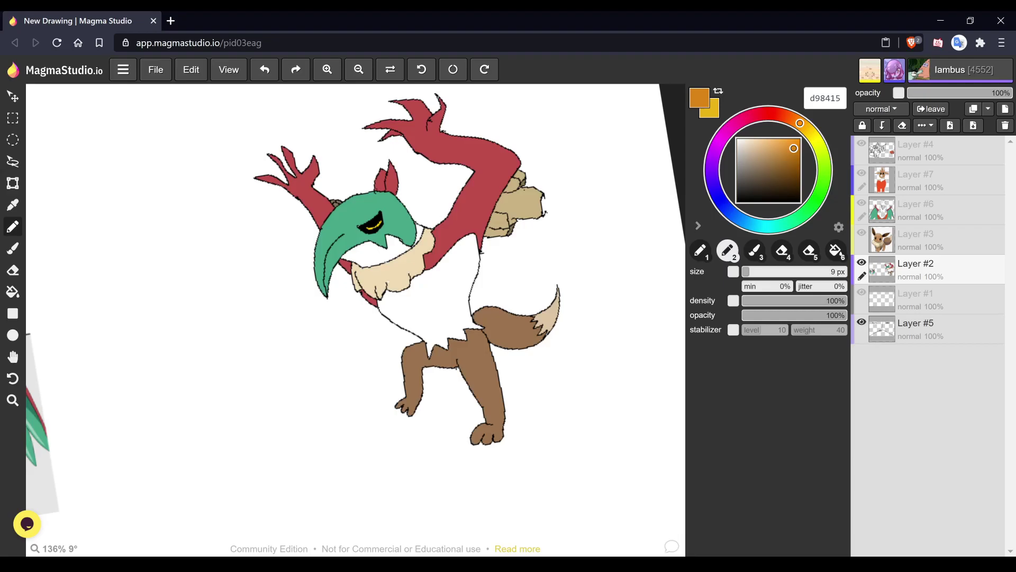
key("space")
scroll(355, 320, "up", 3)
scroll(354, 318, "up", 3)
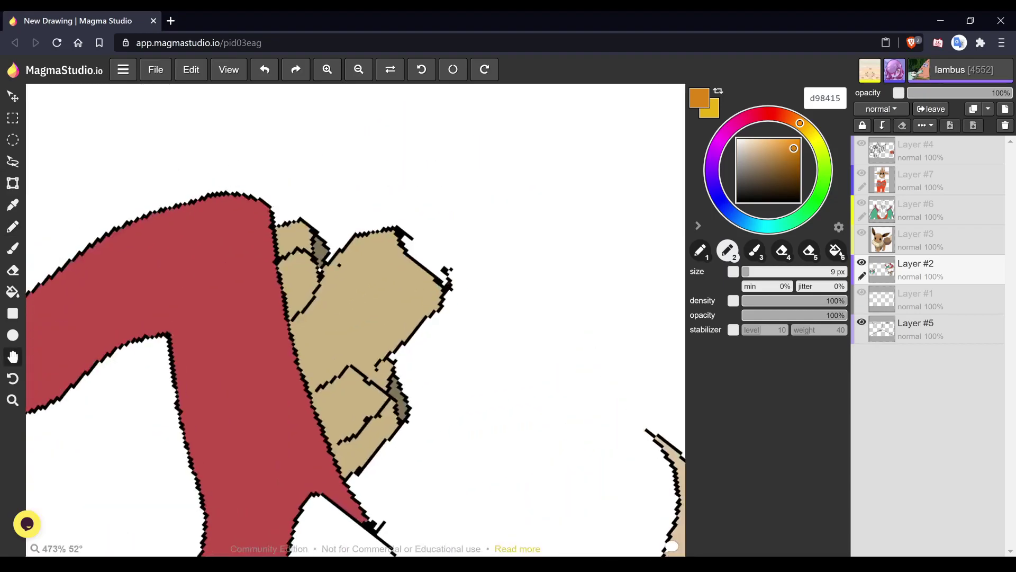
key("b")
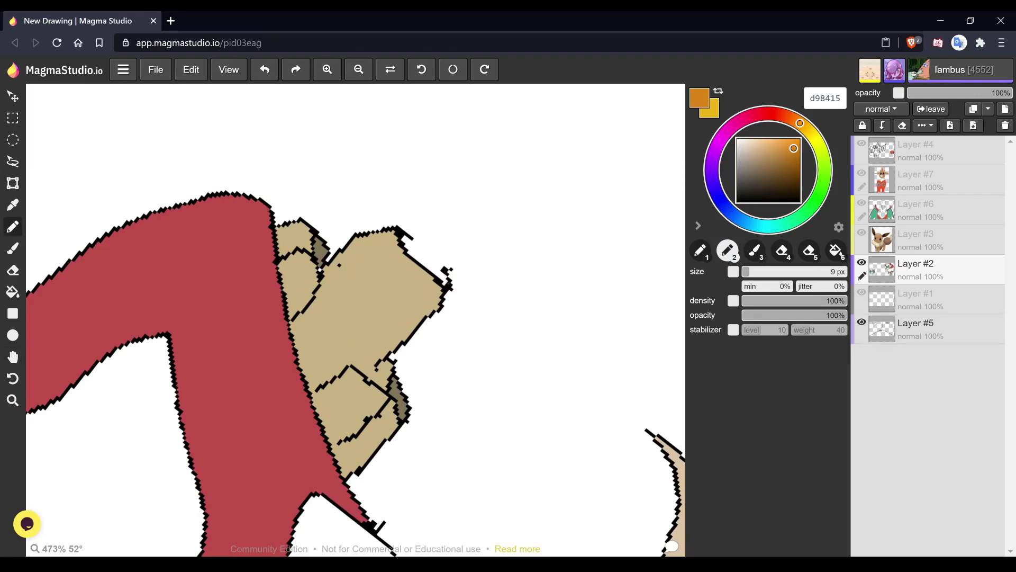
mouse_move(412, 249)
left_mouse_down()
mouse_move(441, 179)
mouse_move(438, 137)
left_mouse_up()
- Add more orange strokes branching outward from the end of the large rock to form a lava splash
key("space")
scroll(354, 317, "up", 3)
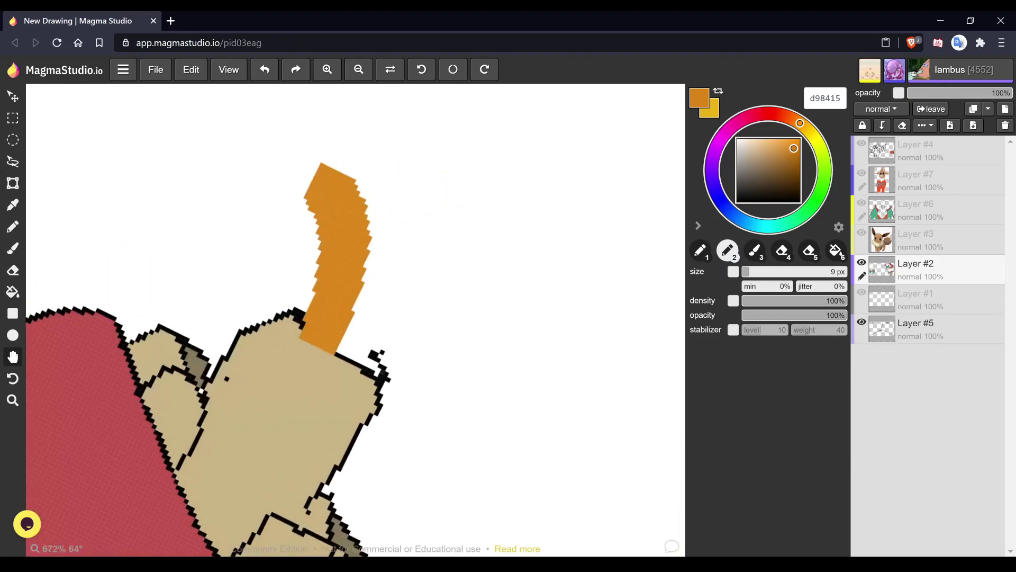
scroll(355, 317, "down", 4)
scroll(355, 318, "down", 3)
key("b")
left_click_drag(439, 356, 500, 290)
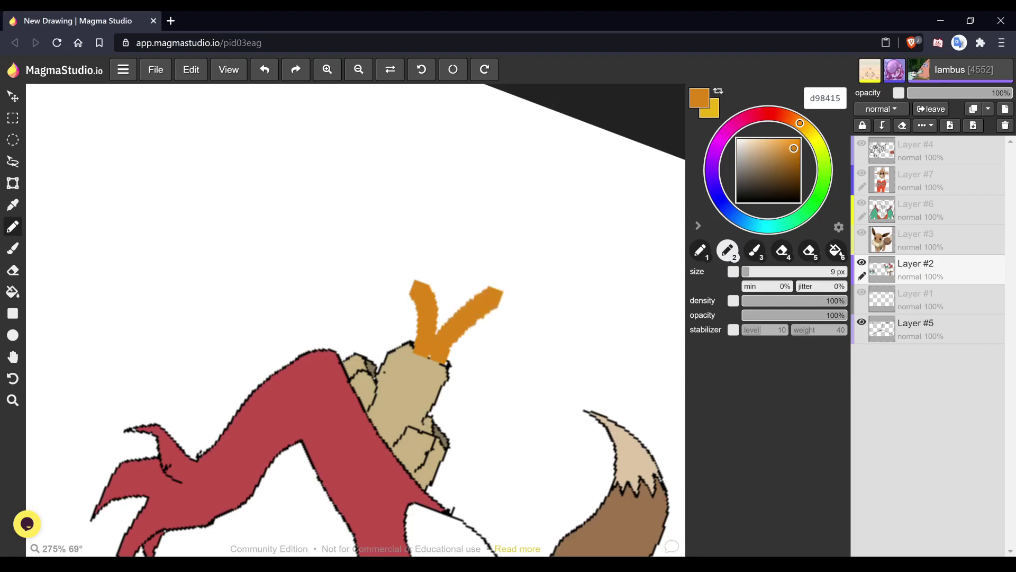
mouse_move(439, 311)
left_mouse_down()
mouse_move(448, 262)
mouse_move(408, 217)
mouse_move(441, 245)
left_mouse_up()
mouse_move(485, 253)
left_mouse_down()
mouse_move(520, 238)
mouse_move(488, 263)
mouse_move(471, 295)
mouse_move(510, 289)
mouse_move(503, 306)
mouse_move(446, 327)
left_mouse_up()
mouse_move(447, 230)
left_mouse_down()
mouse_move(458, 292)
mouse_move(428, 281)
mouse_move(409, 288)
mouse_move(410, 316)
left_mouse_up()
- Paint a small loose orange lava droplet on each side of the splash
scroll(477, 276, "down", 3)
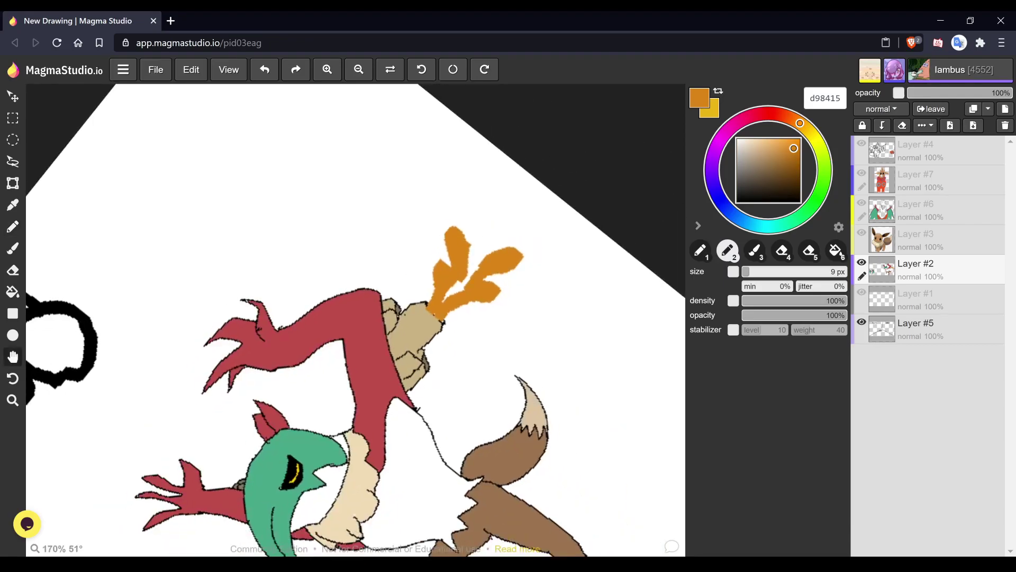
key("space")
left_click_drag(411, 227, 419, 243)
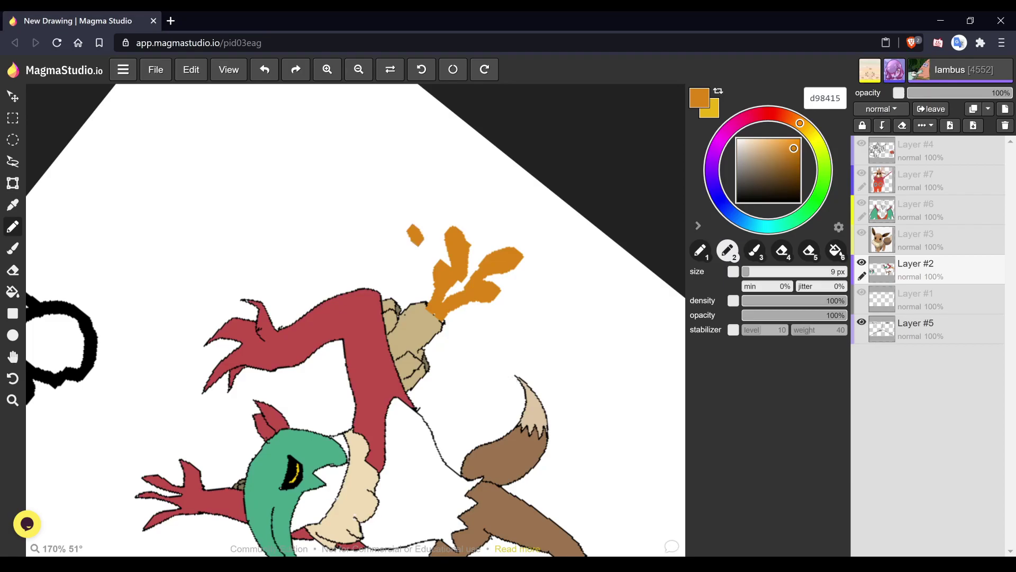
left_click_drag(519, 289, 542, 285)
mouse_move(469, 249)
left_mouse_down()
mouse_move(477, 201)
mouse_move(505, 181)
mouse_move(506, 152)
left_mouse_up()
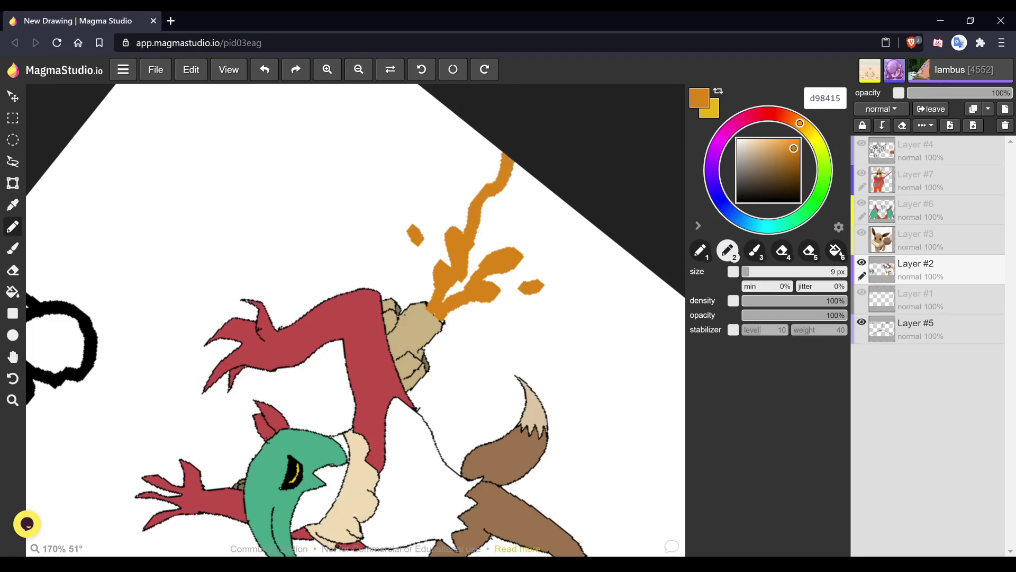
left_click_drag(497, 248, 538, 150)
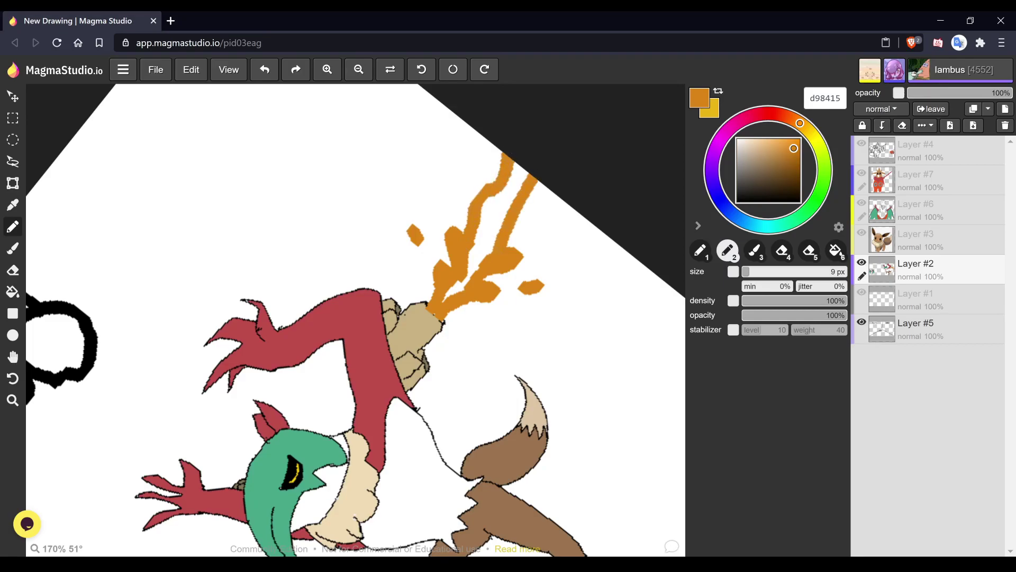
key("ctrl+z")
key("ctrl+z")
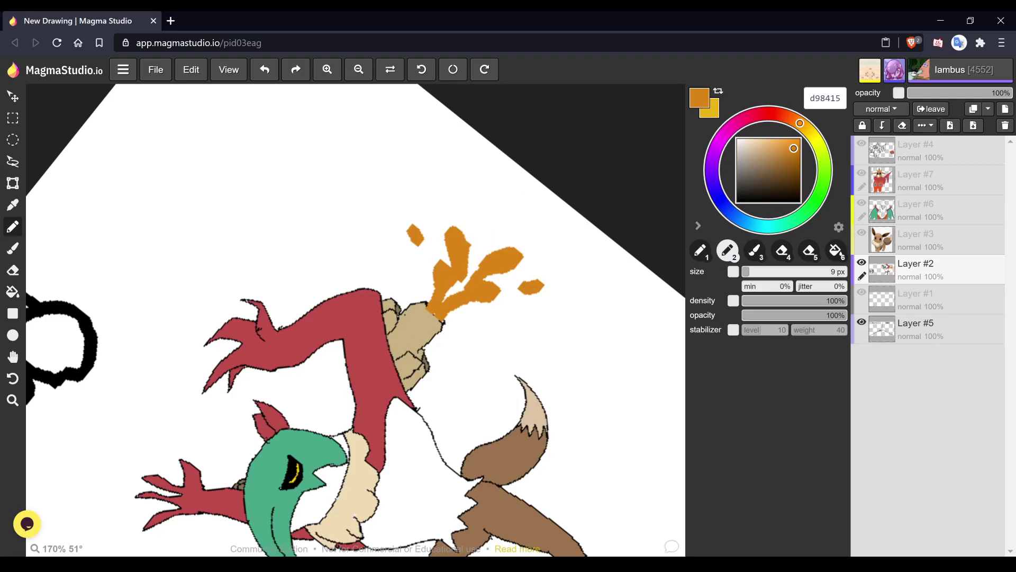
- Fill the gap between the orange lava branches and extend the plume outward into a rounded tip
mouse_move(468, 243)
left_mouse_down()
mouse_move(476, 206)
mouse_move(494, 198)
mouse_move(503, 211)
mouse_move(492, 261)
mouse_move(488, 242)
mouse_move(468, 284)
mouse_move(444, 297)
mouse_move(479, 242)
mouse_move(473, 263)
mouse_move(487, 207)
mouse_move(488, 240)
left_mouse_up()
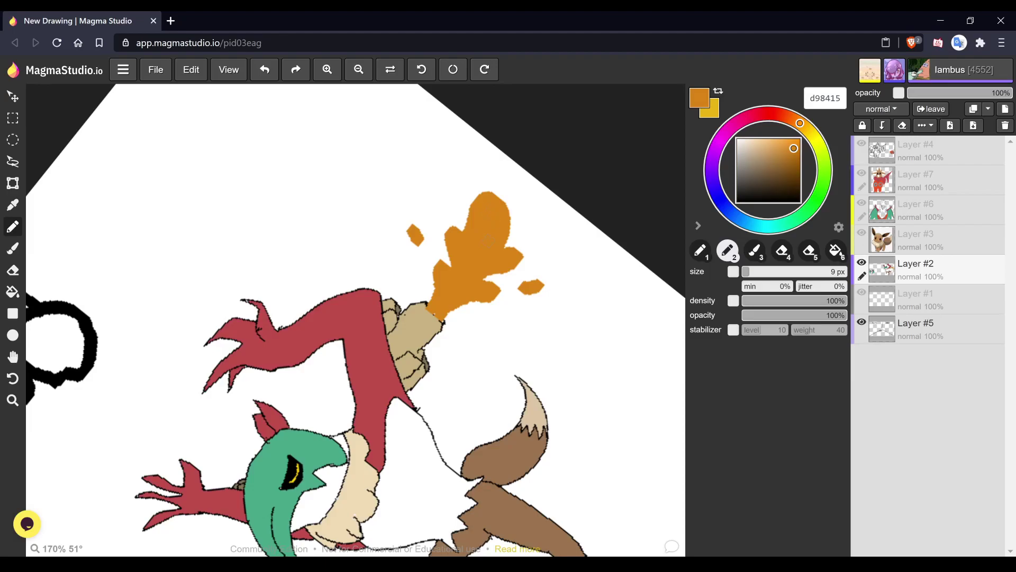
- Paint a branching red d92115 plume over the orange lava and add small red splashes around its base
left_click(772, 113)
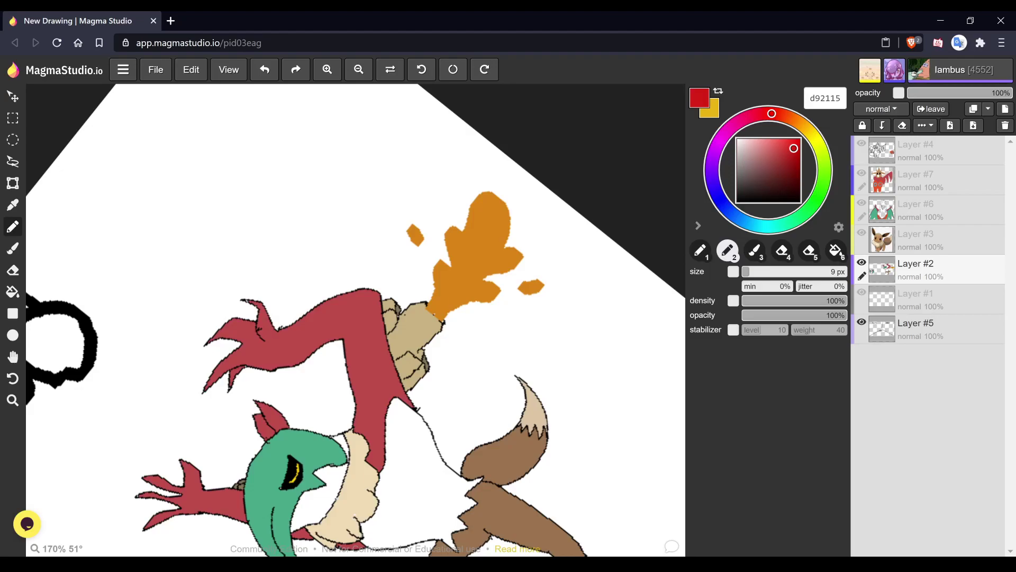
mouse_move(451, 287)
left_mouse_down()
mouse_move(456, 200)
mouse_move(468, 222)
mouse_move(461, 253)
mouse_move(460, 205)
mouse_move(462, 242)
mouse_move(482, 210)
mouse_move(512, 198)
mouse_move(463, 268)
mouse_move(498, 209)
mouse_move(495, 219)
mouse_move(504, 206)
mouse_move(518, 225)
mouse_move(549, 222)
mouse_move(463, 271)
mouse_move(534, 230)
mouse_move(489, 244)
mouse_move(438, 310)
mouse_move(511, 257)
mouse_move(479, 271)
mouse_move(494, 258)
left_mouse_up()
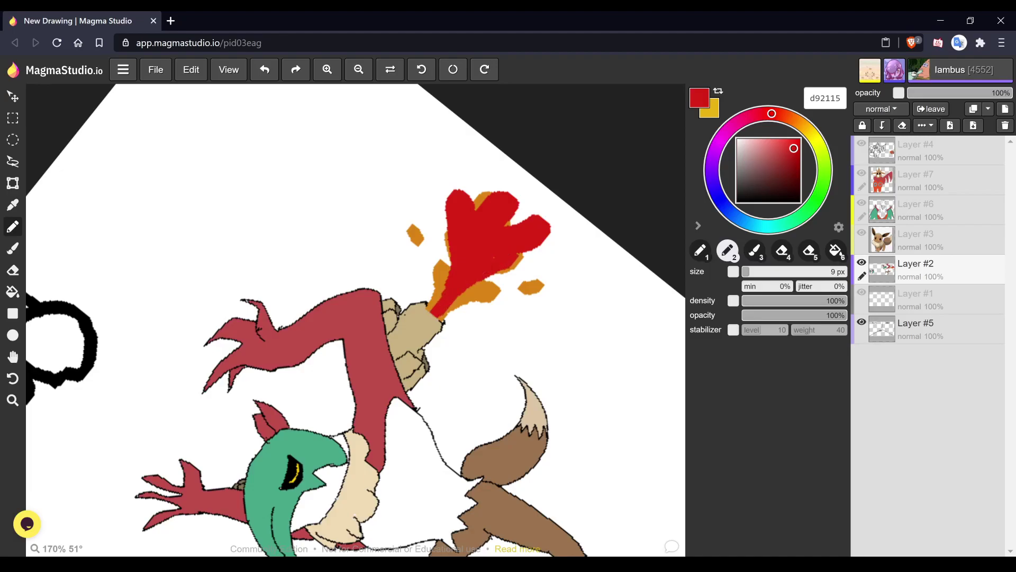
mouse_move(422, 267)
left_mouse_down()
mouse_move(430, 290)
mouse_move(463, 303)
mouse_move(529, 273)
left_mouse_up()
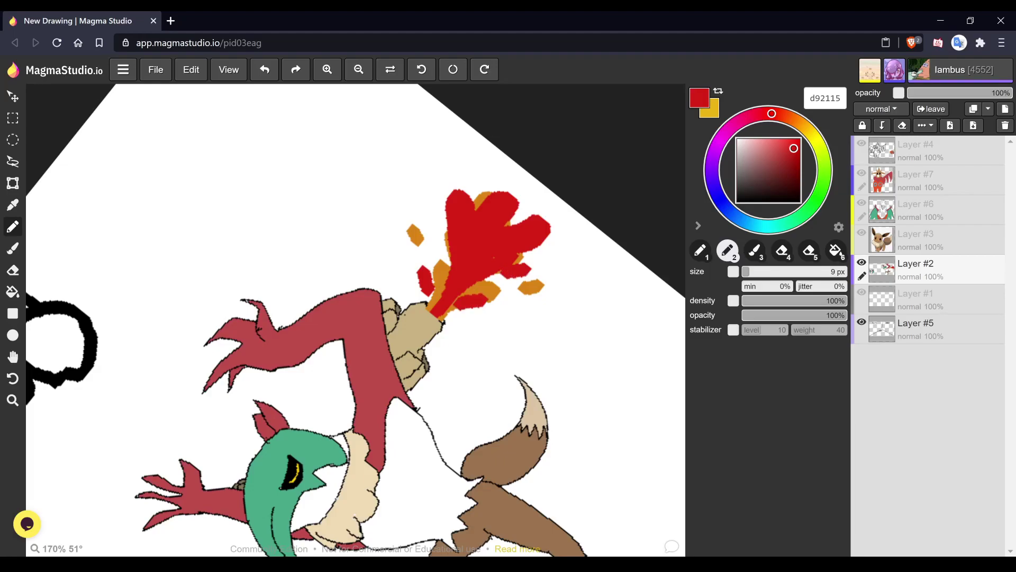
left_click_drag(438, 250, 450, 276)
left_click_drag(448, 270, 432, 310)
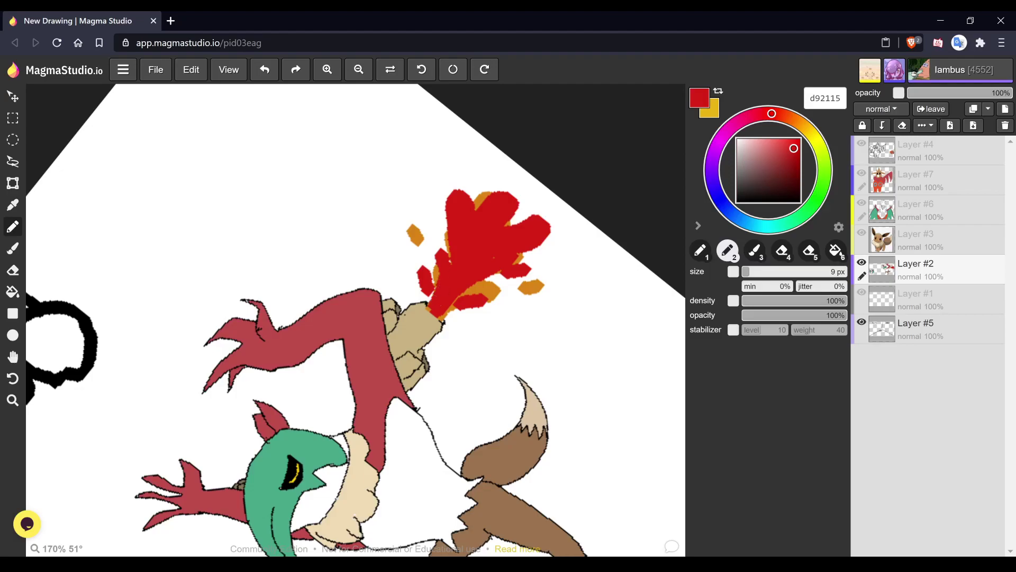
- Sample the lava splash's orange d98415 for the 1 px pencil and make Layer #1 the active layer
key("h")
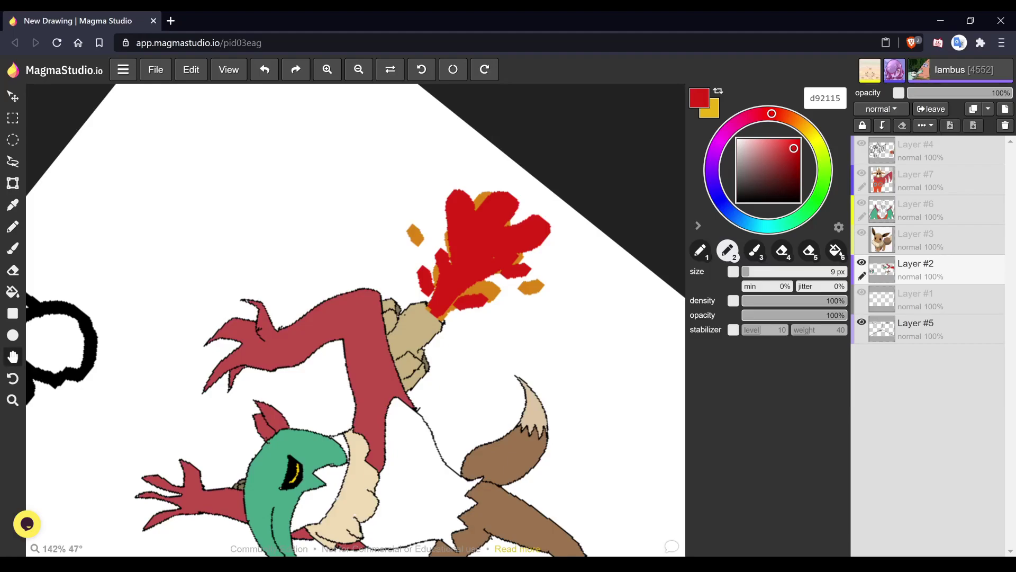
scroll(355, 320, "down", 3)
scroll(356, 320, "up", 3)
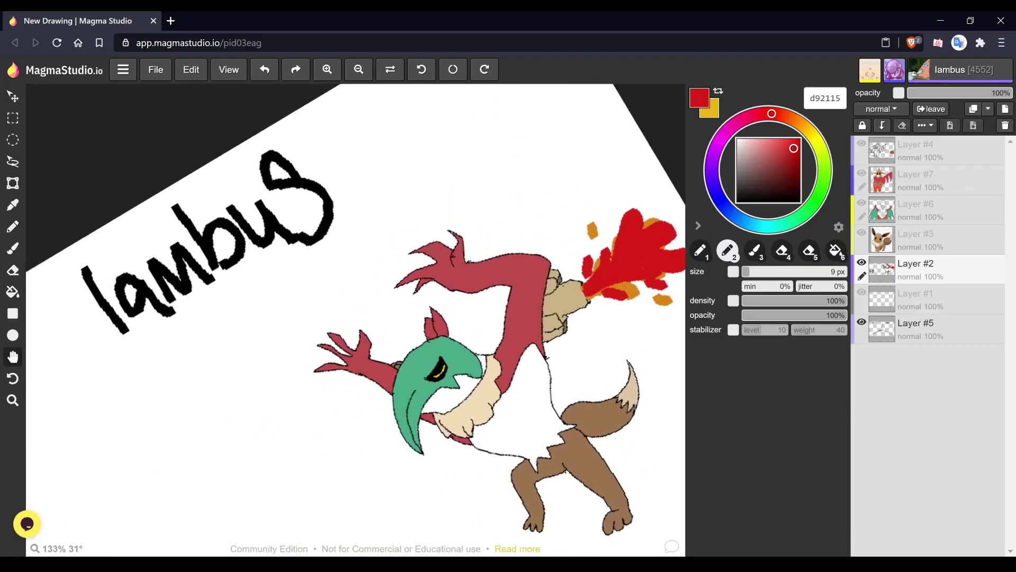
key("b")
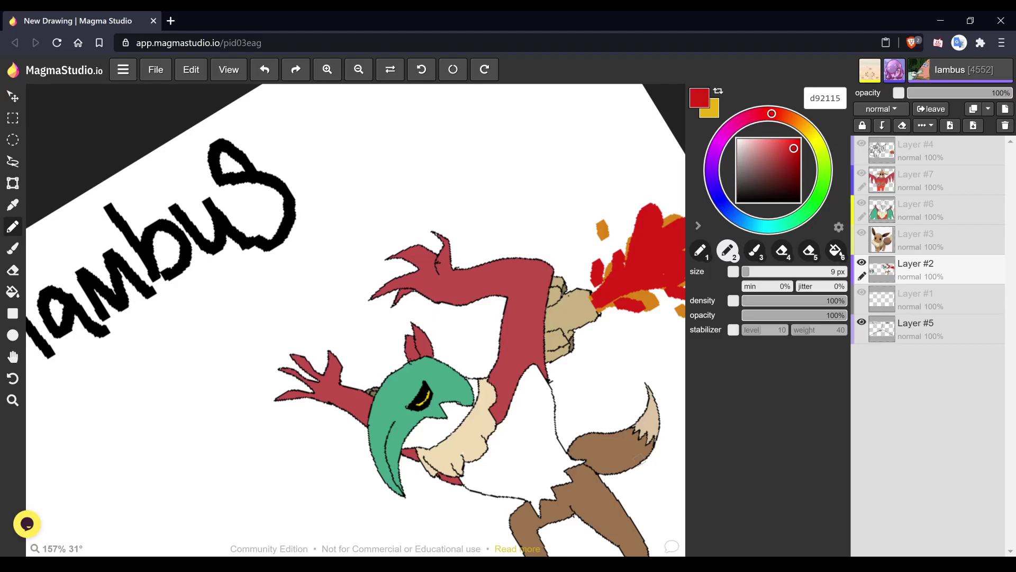
key("6")
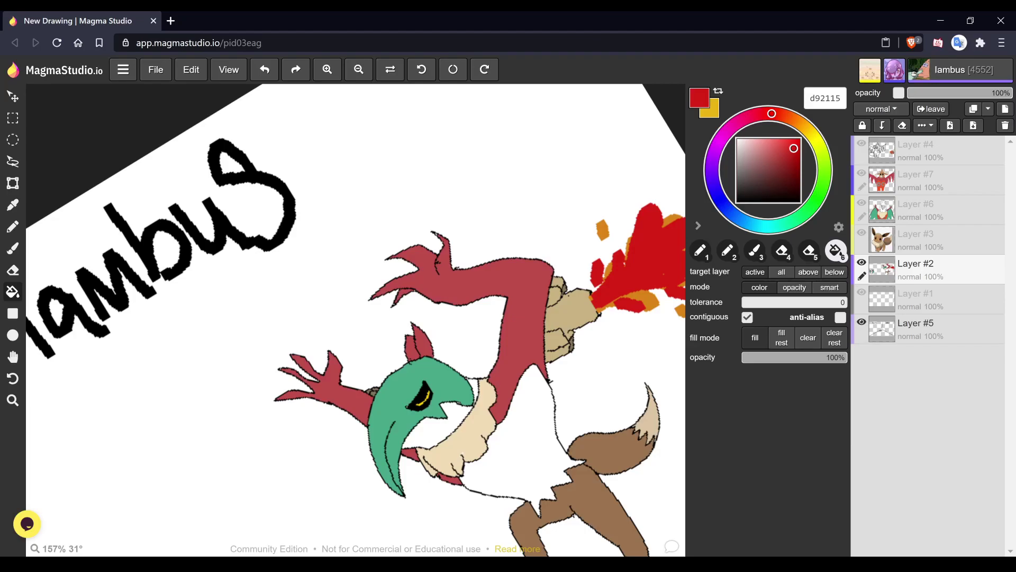
left_click(602, 229, "alt")
key("1")
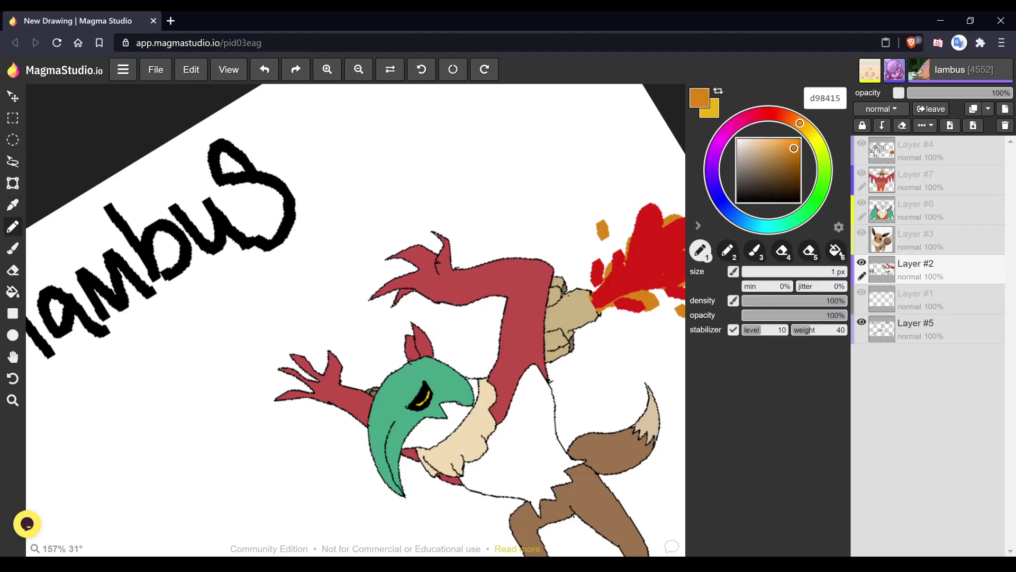
key("space")
scroll(402, 320, "up", 5)
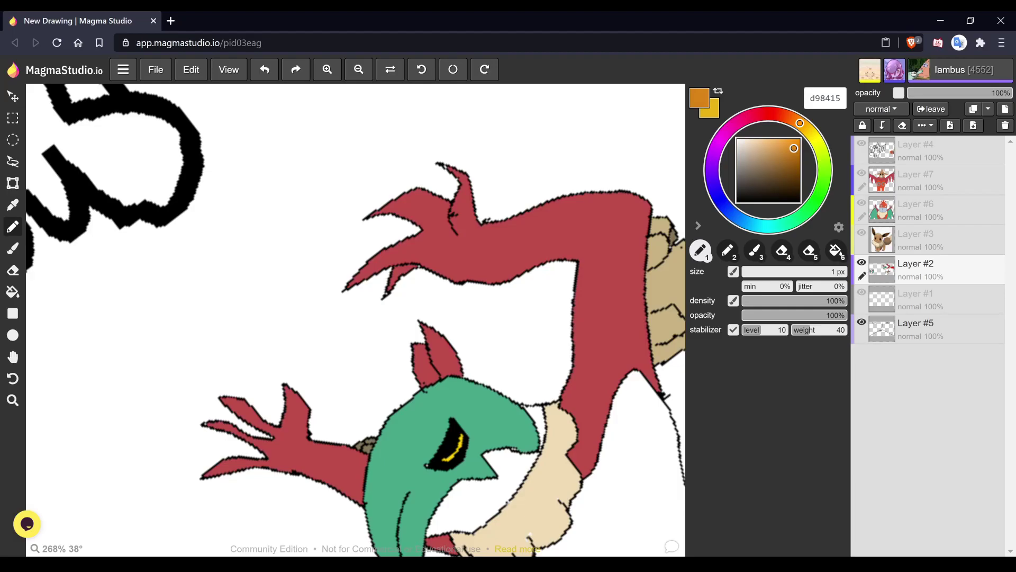
left_click(931, 299)
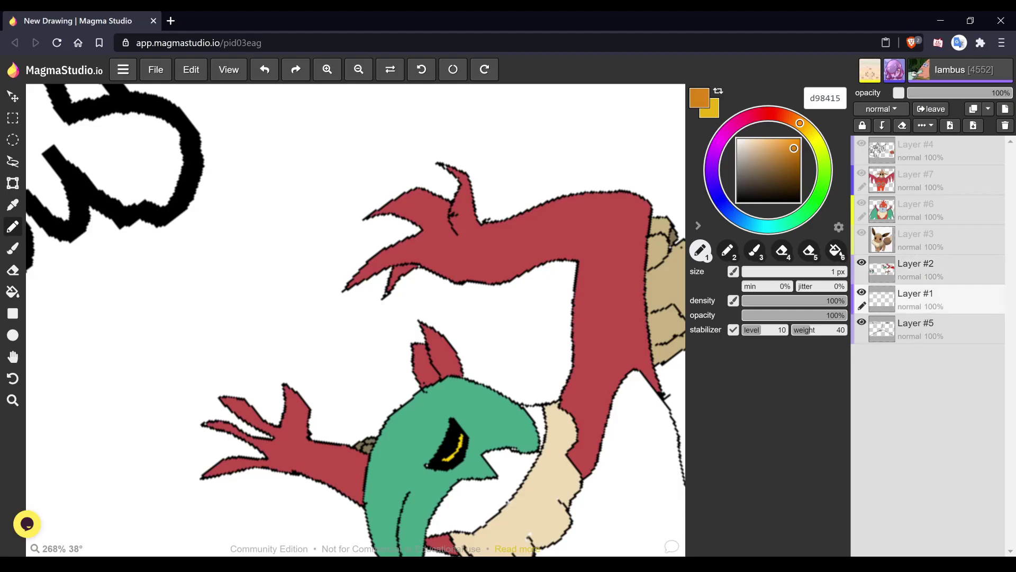
left_click_drag(479, 311, 451, 369)
key("ctrl+z")
mouse_move(384, 374)
left_mouse_down()
mouse_move(396, 406)
mouse_move(402, 397)
mouse_move(393, 393)
left_mouse_up()
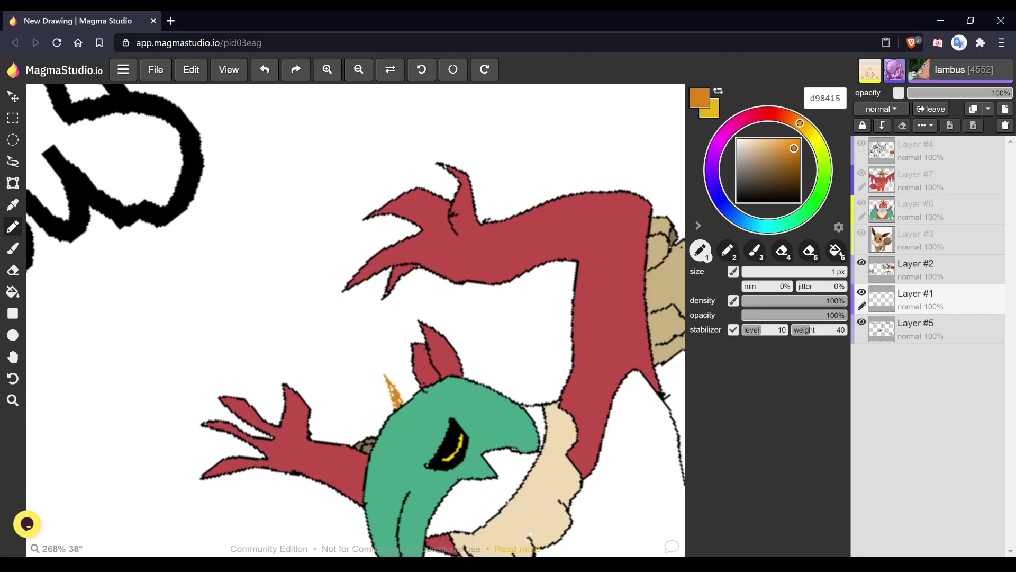
key("ctrl+z")
- Outline three rounded orange lava lobes fanning out behind the green head around its red crest and fill them with orange
mouse_move(407, 402)
left_mouse_down()
mouse_move(394, 333)
mouse_move(414, 354)
mouse_move(412, 400)
left_mouse_up()
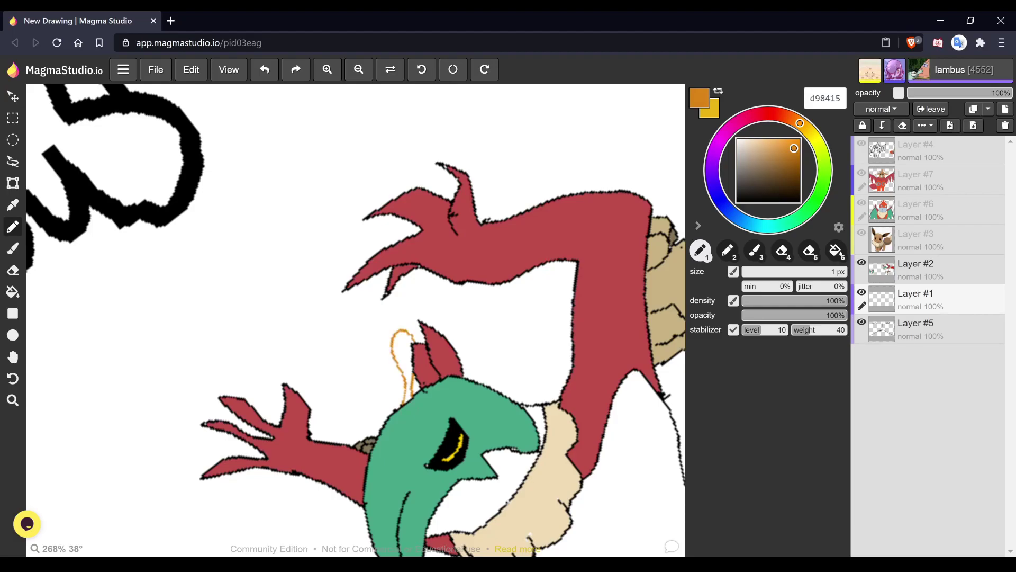
mouse_move(456, 351)
left_mouse_down()
mouse_move(466, 324)
mouse_move(503, 325)
mouse_move(470, 380)
left_mouse_up()
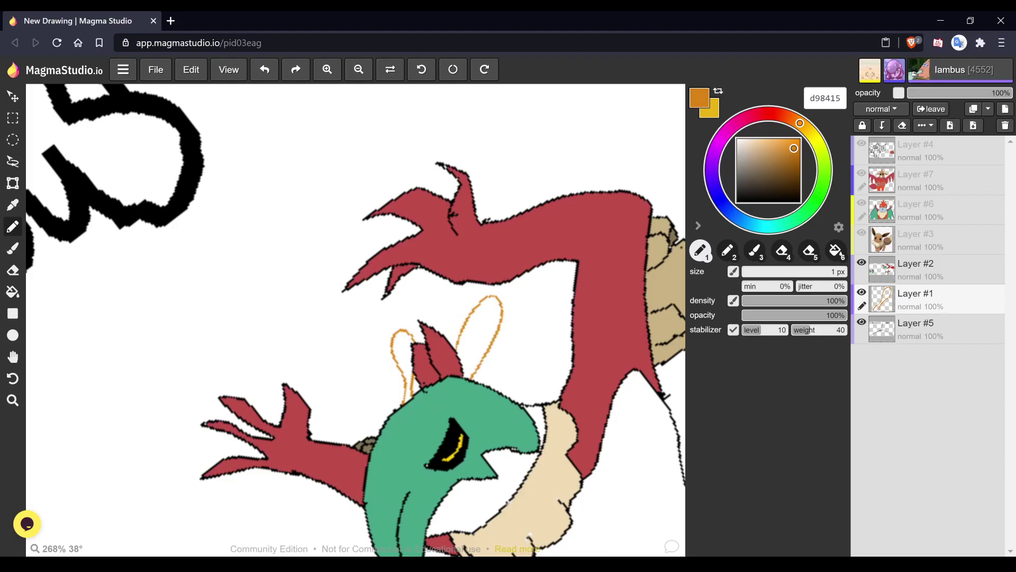
mouse_move(502, 394)
left_mouse_down()
mouse_move(529, 367)
mouse_move(553, 377)
mouse_move(506, 397)
left_mouse_up()
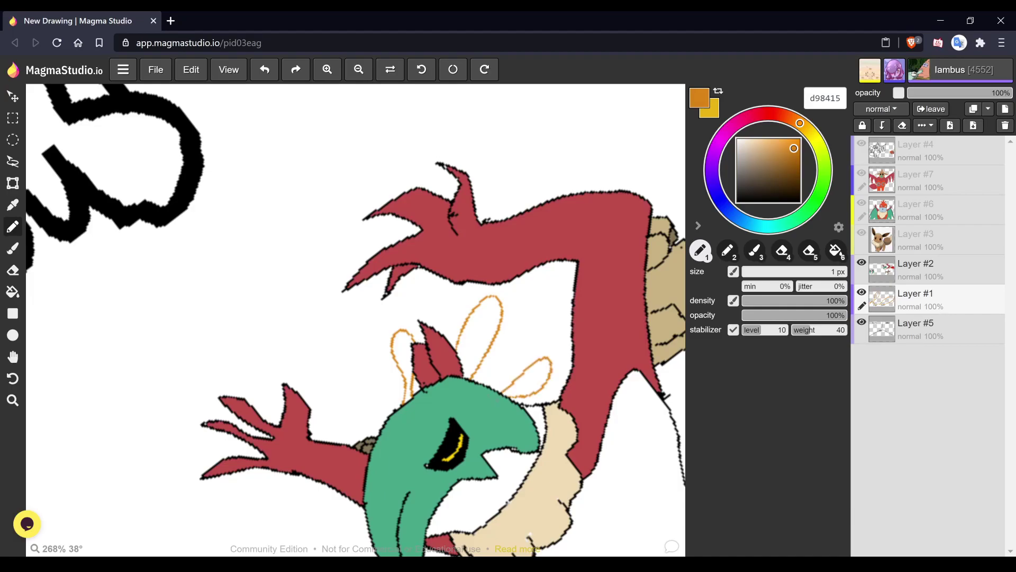
key("6")
left_click(529, 377)
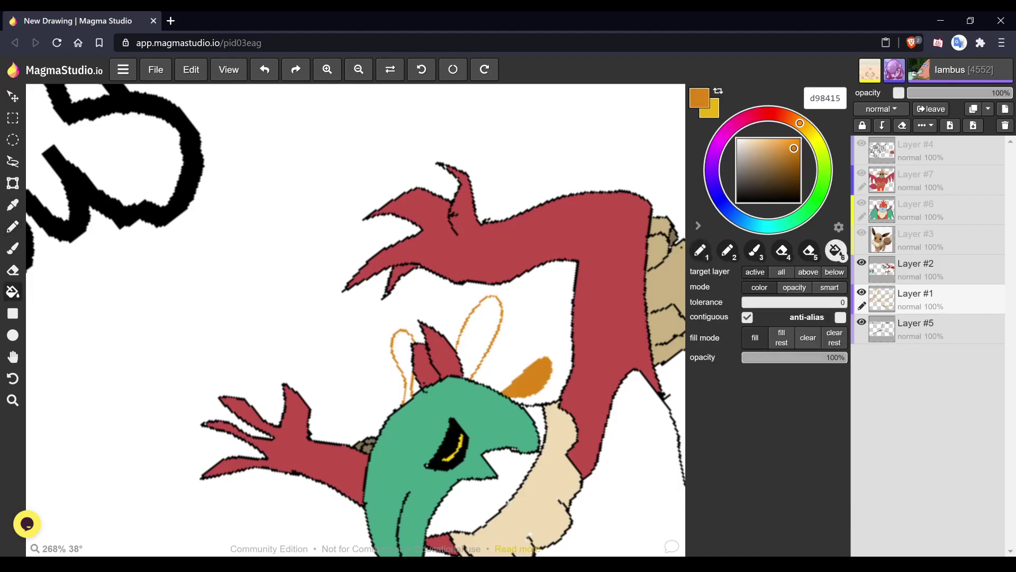
left_click(483, 333)
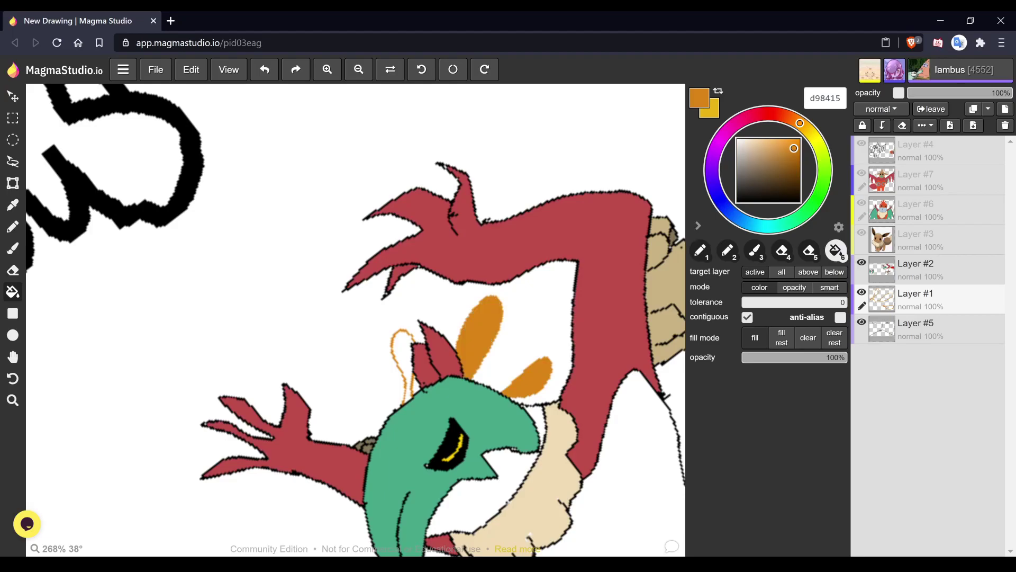
left_click(401, 351)
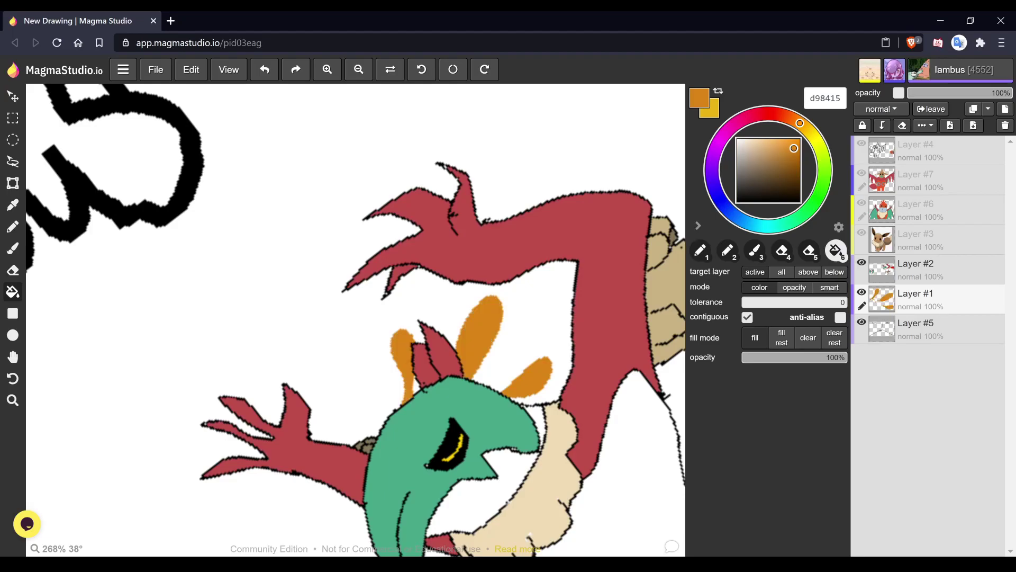
- Sample red d92115 from the back's lava plume and outline three red lobes among and around the orange ones behind the head
key("space")
left_click_drag(476, 297, 215, 351)
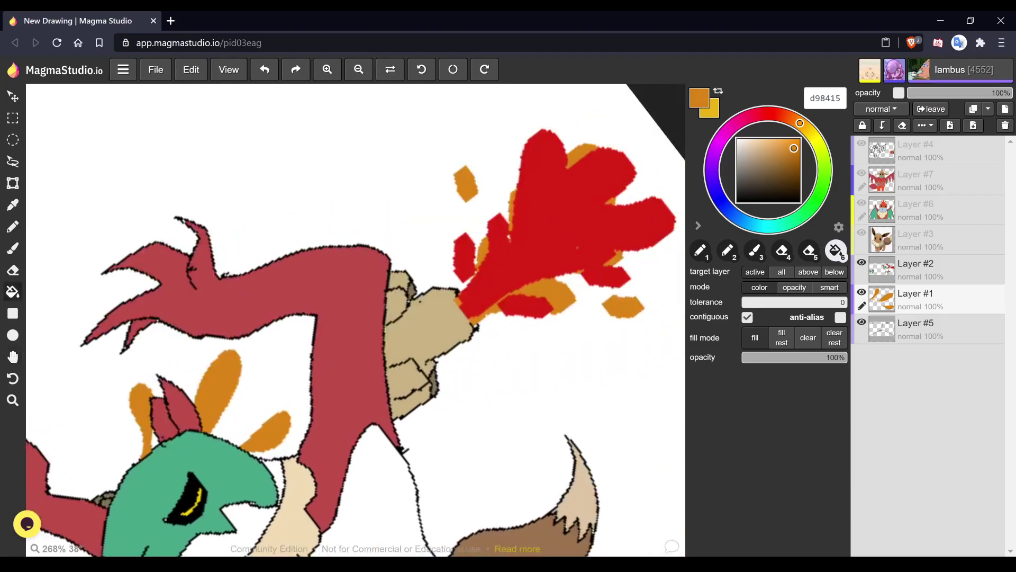
left_click(577, 247, "alt")
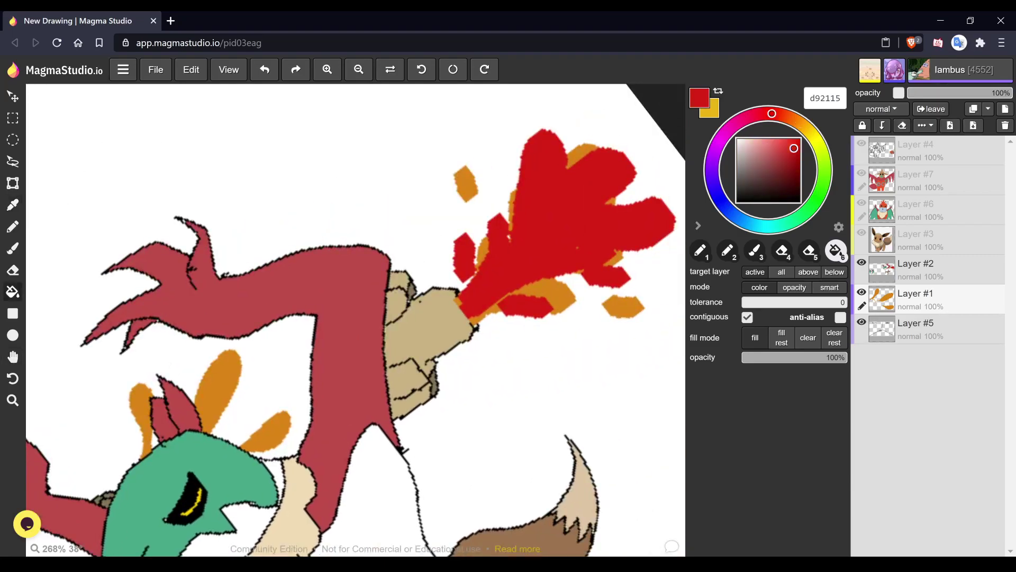
key("space")
left_click_drag(371, 317, 596, 255)
key("1")
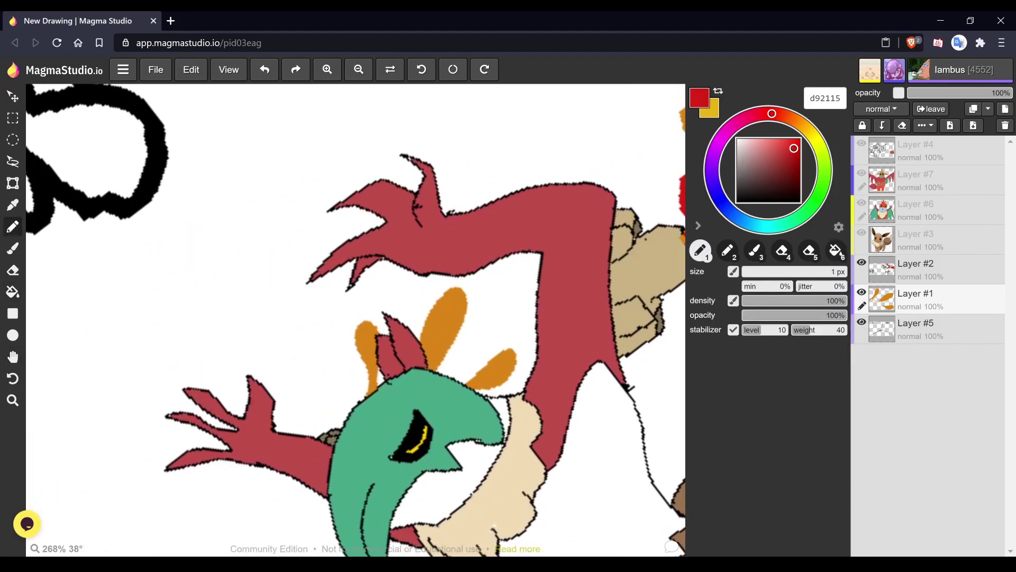
left_click_drag(402, 320, 423, 345)
mouse_move(428, 369)
left_mouse_down()
mouse_move(464, 333)
mouse_move(487, 331)
mouse_move(491, 343)
mouse_move(459, 380)
left_mouse_up()
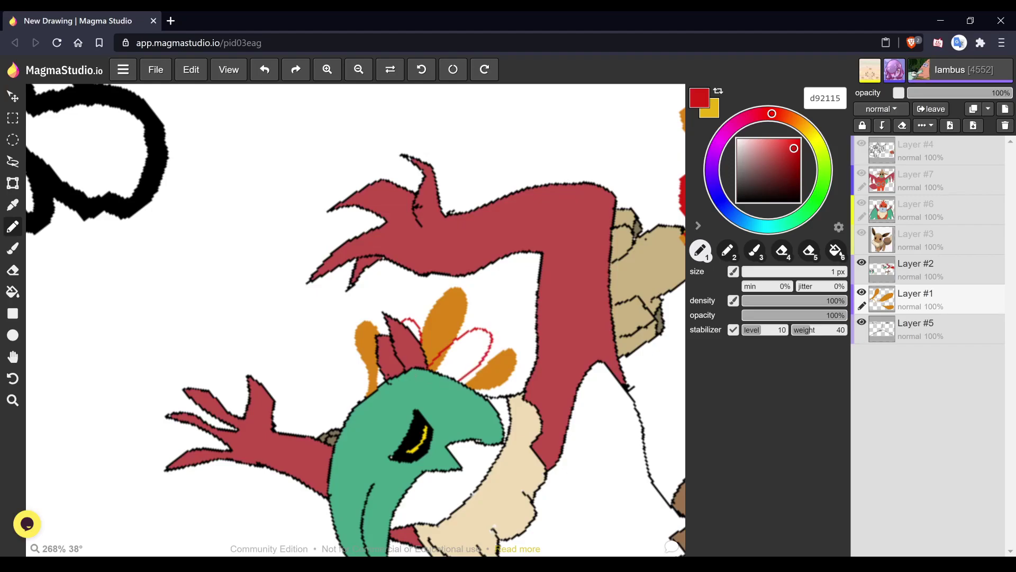
mouse_move(423, 337)
left_mouse_down()
mouse_move(440, 272)
mouse_move(475, 275)
mouse_move(440, 374)
left_mouse_up()
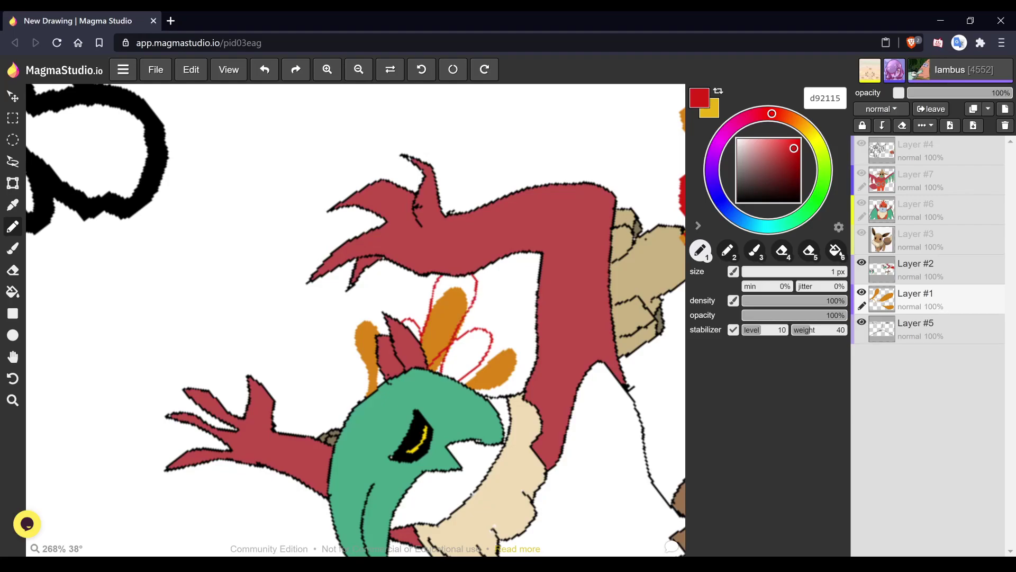
- Fill the outlined lobes behind the head with red, including the orange area enclosed by the tallest one
key("6")
left_click(466, 347)
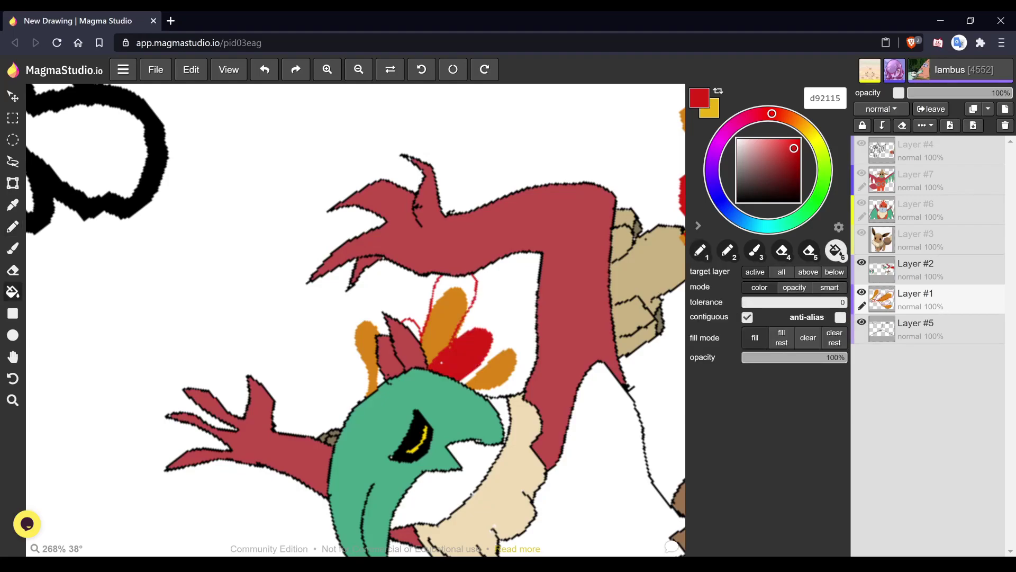
left_click(451, 345)
left_click(453, 290)
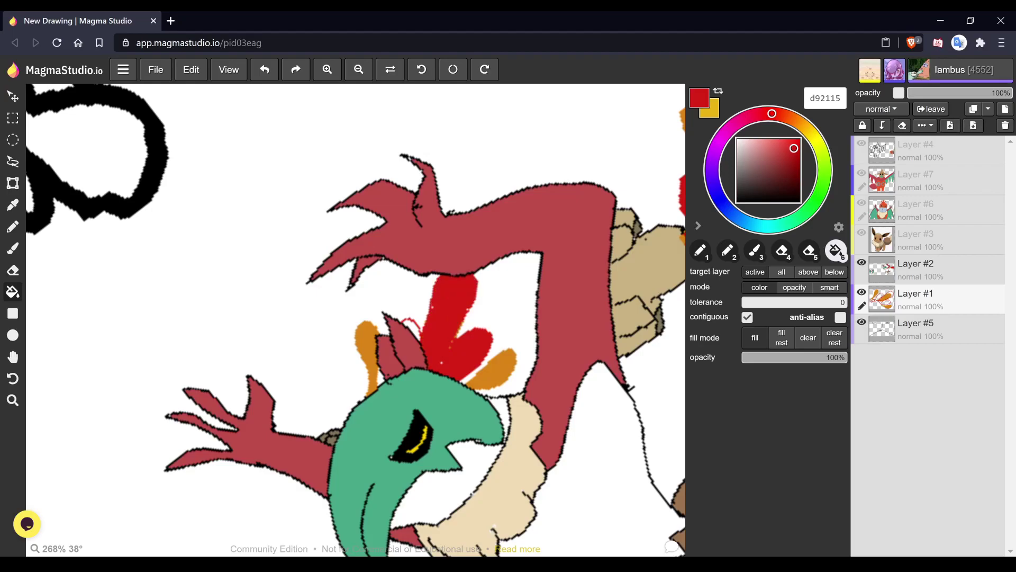
left_click(412, 331)
- Outline and fill a small red lava patch over the base of the orange lobe in front of the crest
key("1")
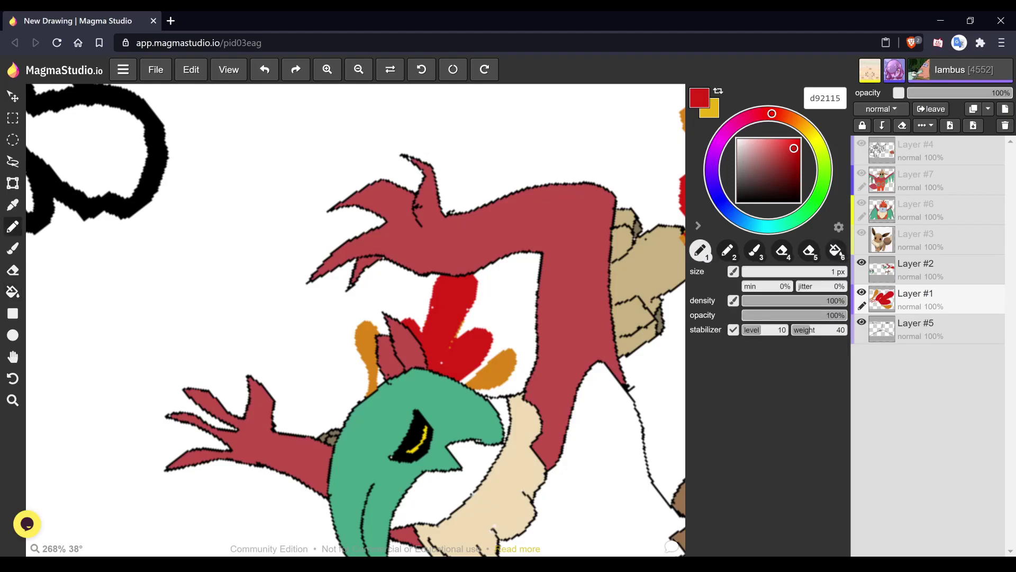
left_click_drag(369, 392, 377, 357)
key("6")
left_click(374, 377)
left_click(380, 377)
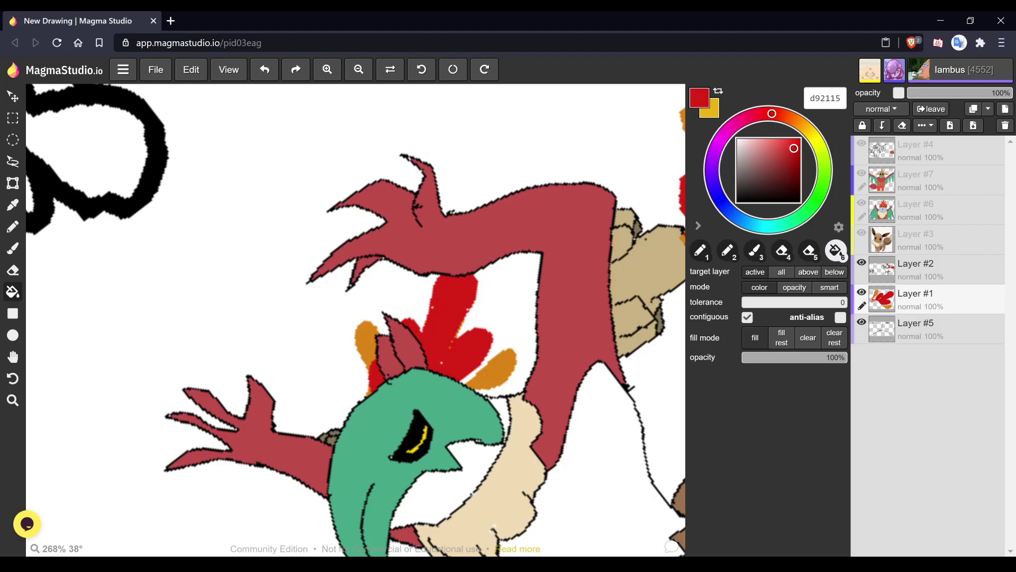
- Draw a small loose red lava droplet on each side of the tall red lobe and fill both with red
key("1")
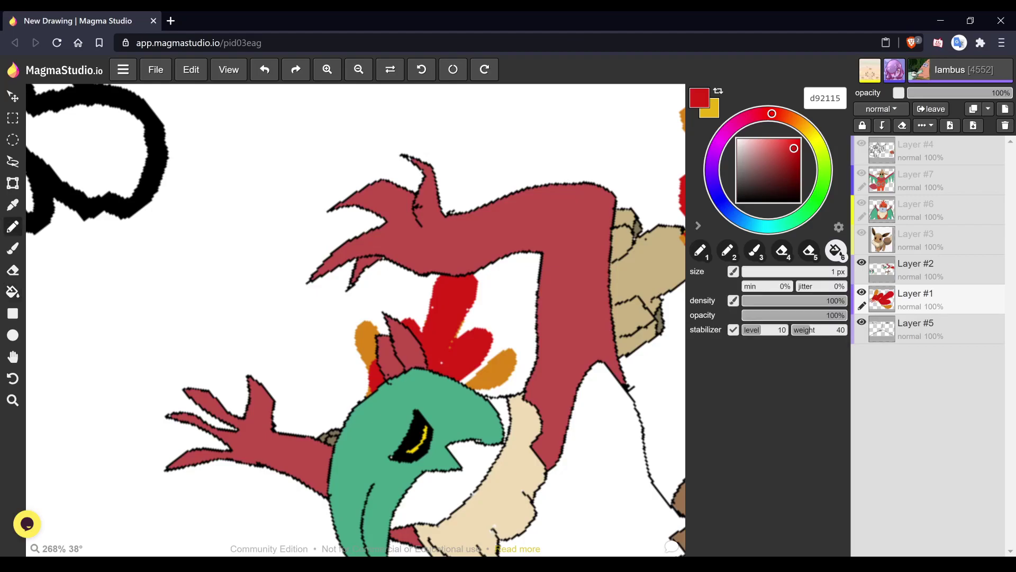
left_click_drag(374, 275, 372, 307)
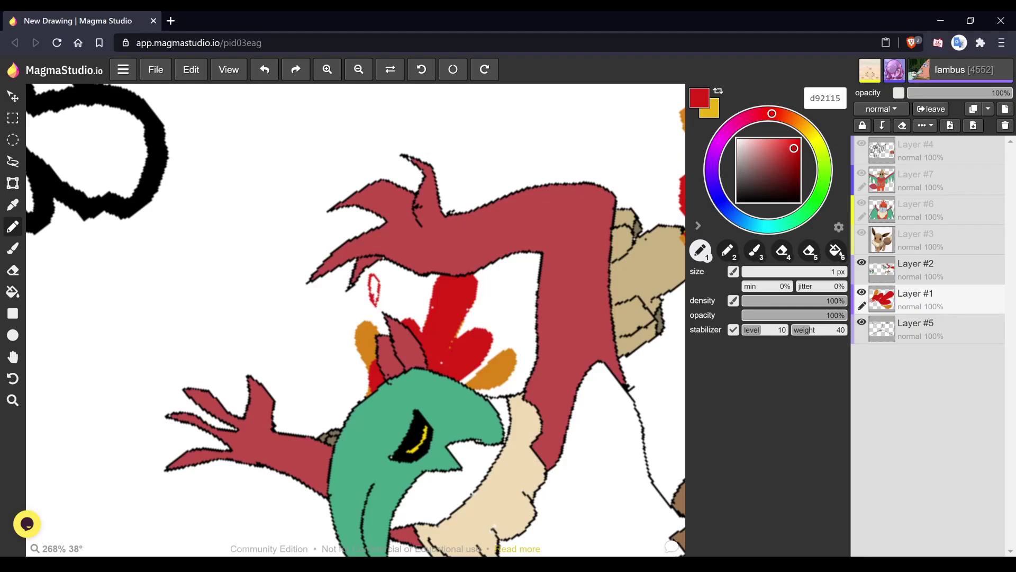
mouse_move(502, 307)
left_mouse_down()
mouse_move(522, 289)
mouse_move(527, 307)
mouse_move(492, 315)
mouse_move(509, 299)
left_mouse_up()
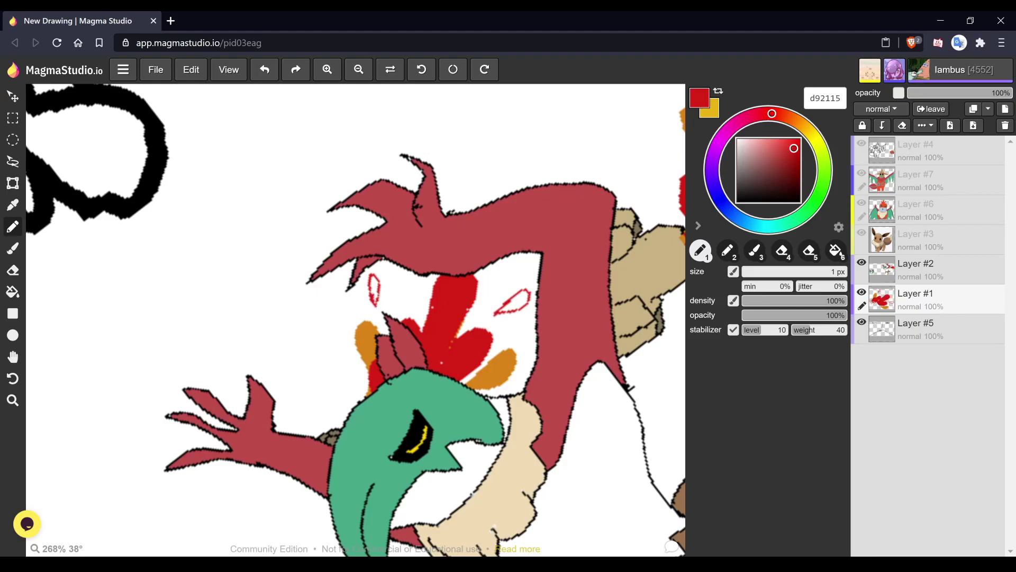
key("6")
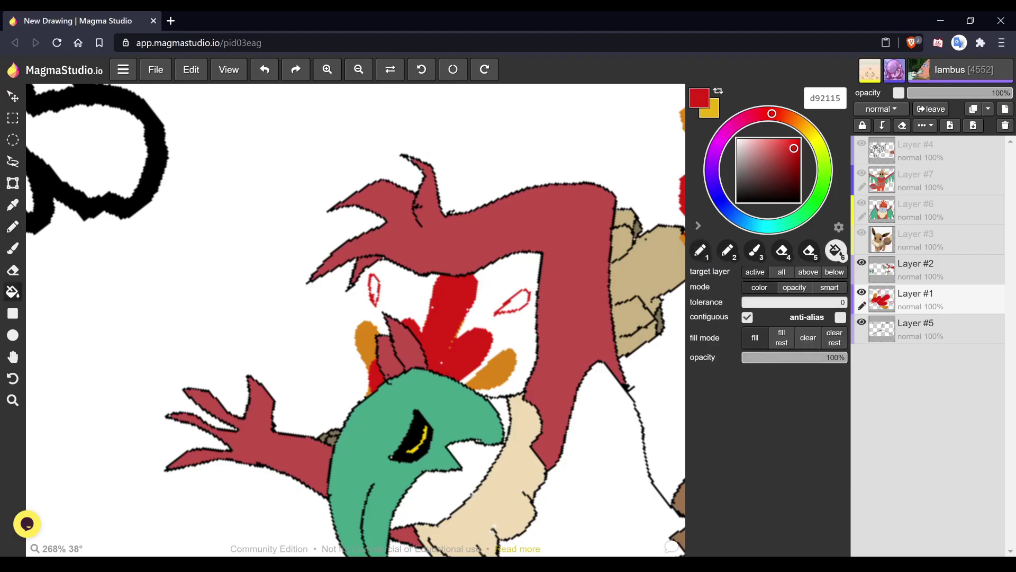
left_click(515, 300)
left_click(373, 288)
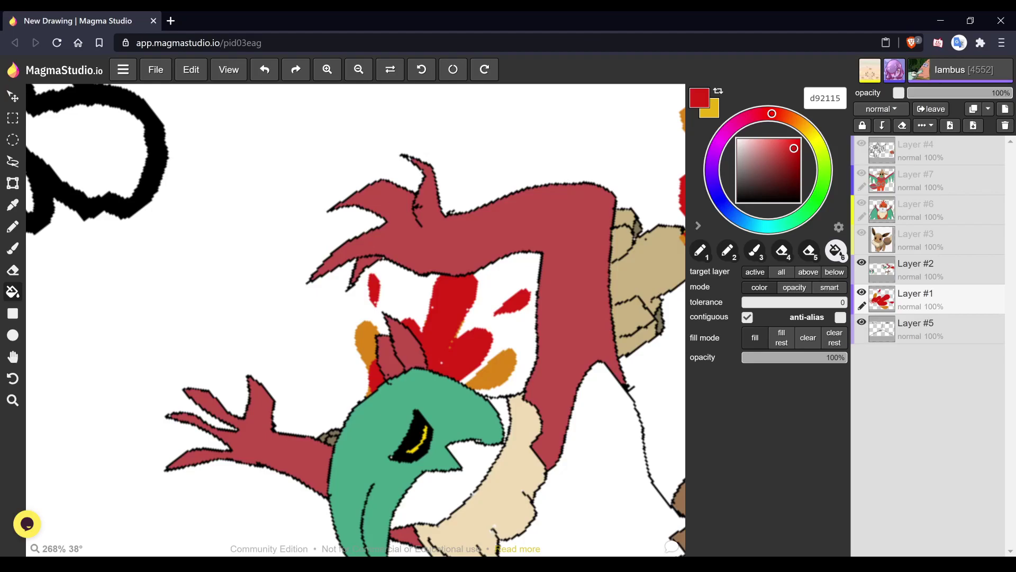
- Sample orange d98415 from a head lobe and outline a forked splash beside the crest plus two loose droplets flanking the tall red lobe
left_click(365, 338, "alt")
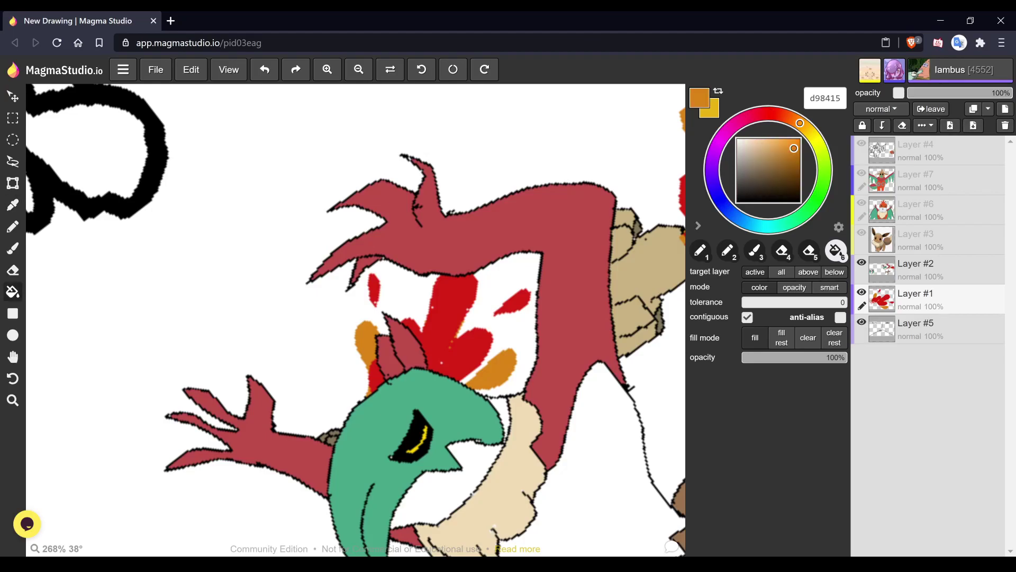
key("1")
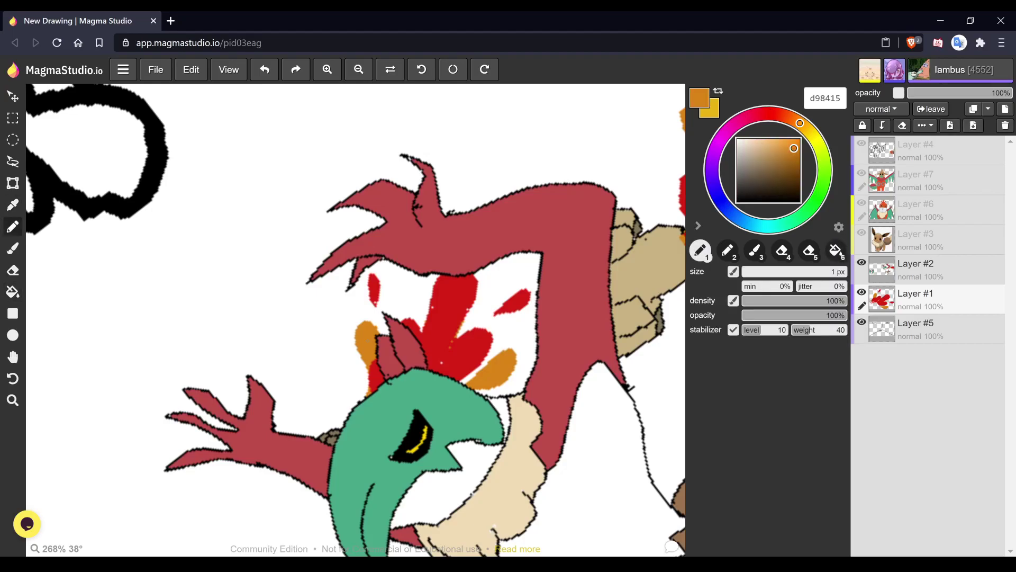
mouse_move(337, 365)
left_mouse_down()
mouse_move(313, 323)
mouse_move(329, 323)
mouse_move(334, 303)
mouse_move(345, 304)
mouse_move(337, 366)
left_mouse_up()
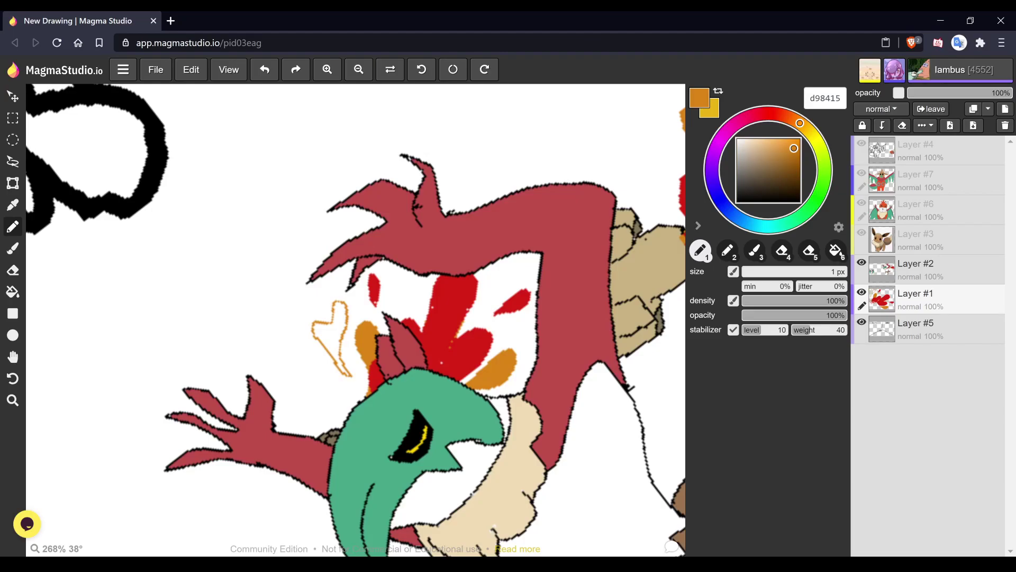
mouse_move(489, 292)
left_mouse_down()
mouse_move(517, 261)
mouse_move(522, 271)
mouse_move(493, 290)
left_mouse_up()
mouse_move(406, 306)
left_mouse_down()
mouse_move(404, 285)
mouse_move(415, 288)
mouse_move(415, 316)
mouse_move(407, 308)
left_mouse_up()
- Fill the forked splash and the two loose droplets around the head with orange
key("6")
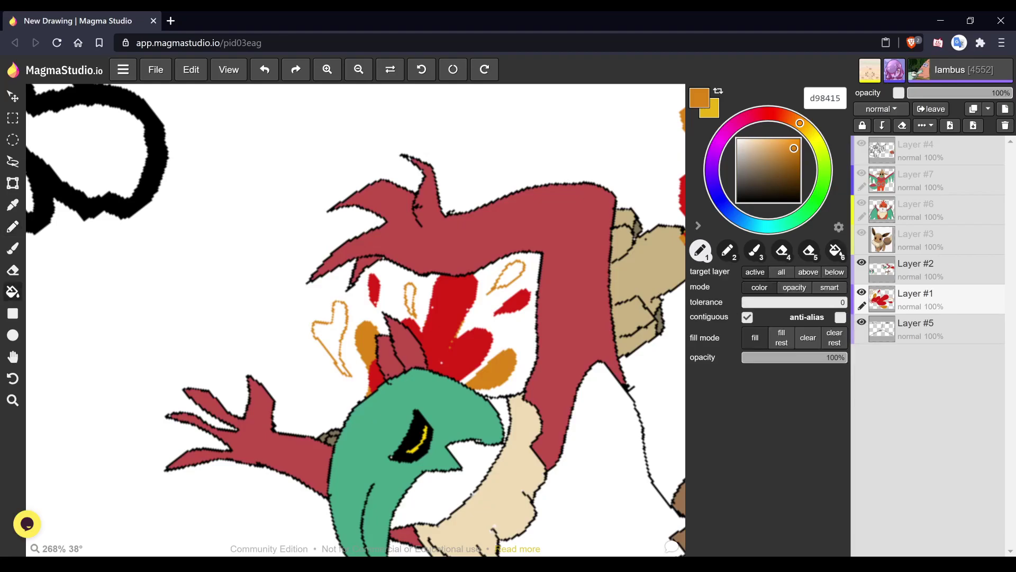
left_click(511, 270)
left_click(410, 297)
left_click(329, 332)
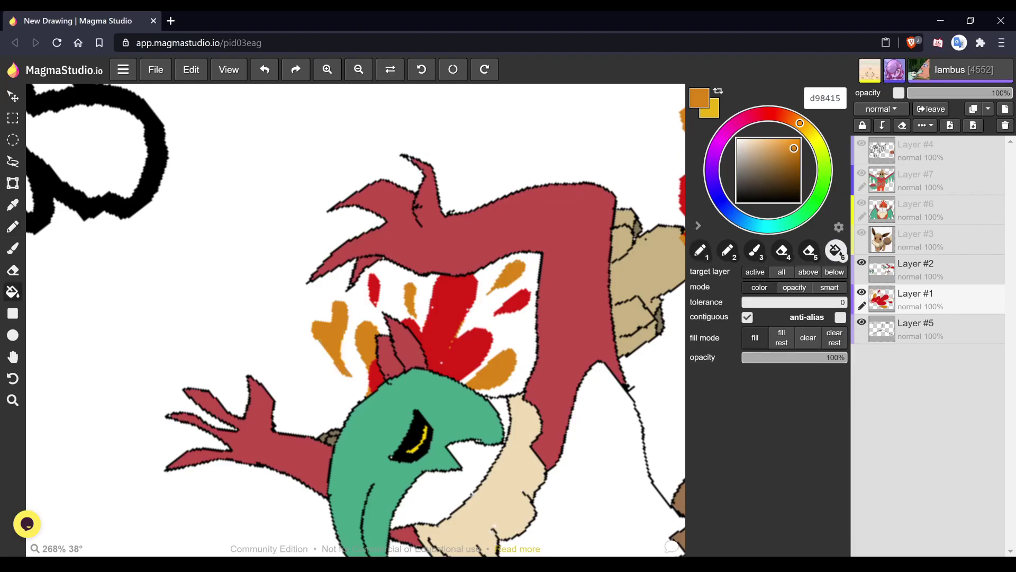
key("h")
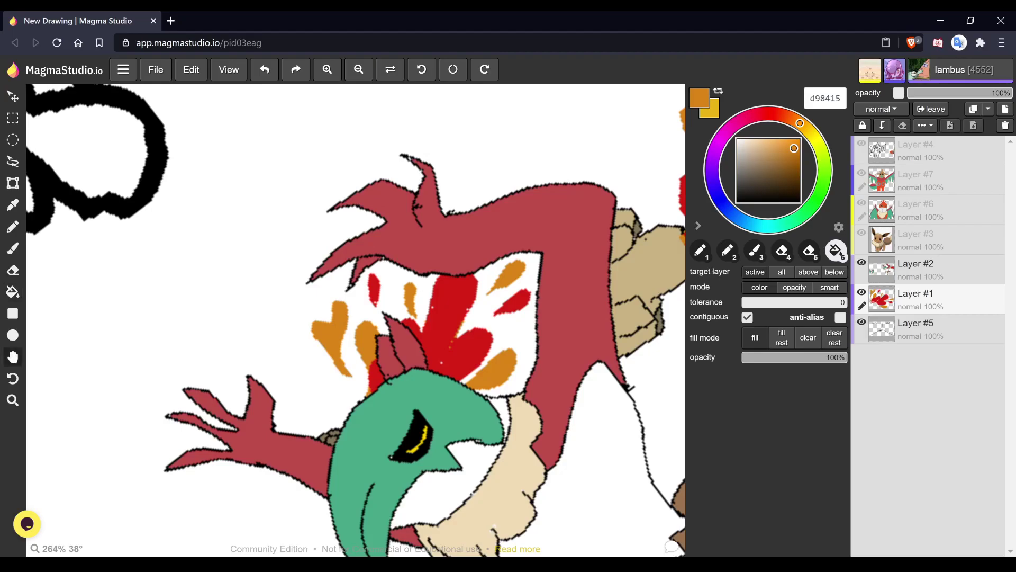
scroll(356, 320, "down", 5)
scroll(356, 320, "down", 2)
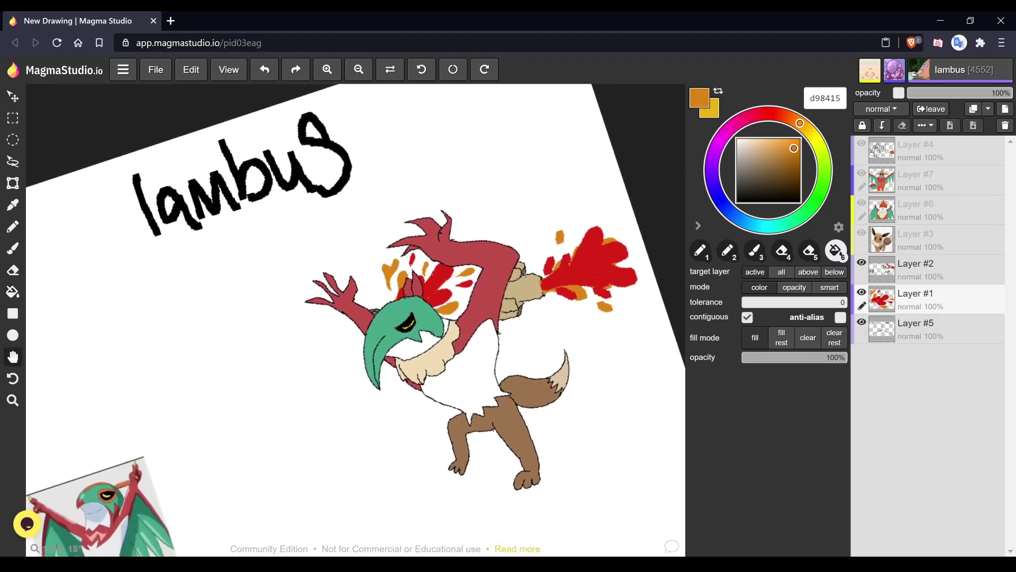
- Set the drawing colour to black 000000 and merge Layer #2 down into Layer #1
scroll(355, 320, "down", 2)
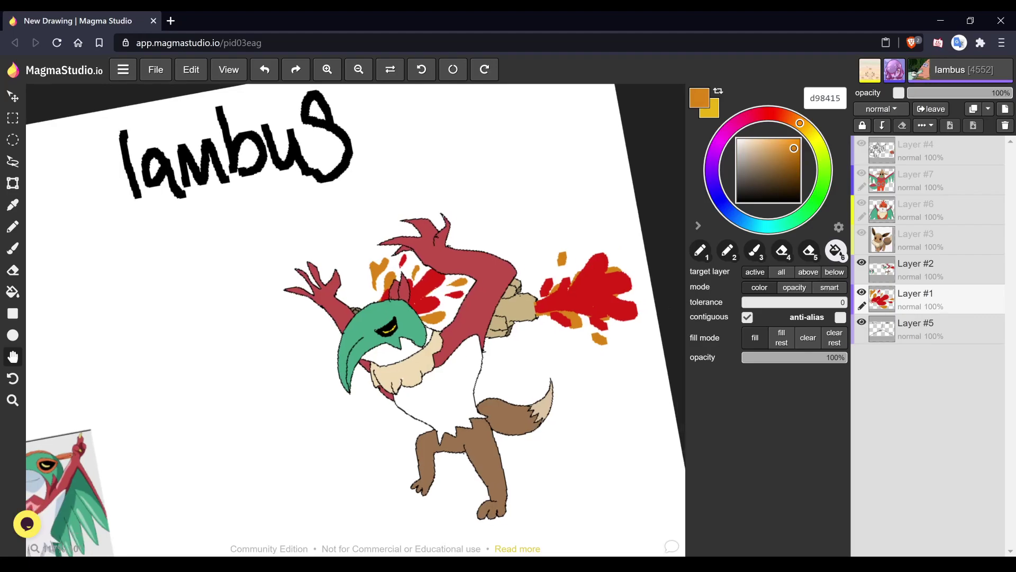
scroll(355, 319, "up", 2)
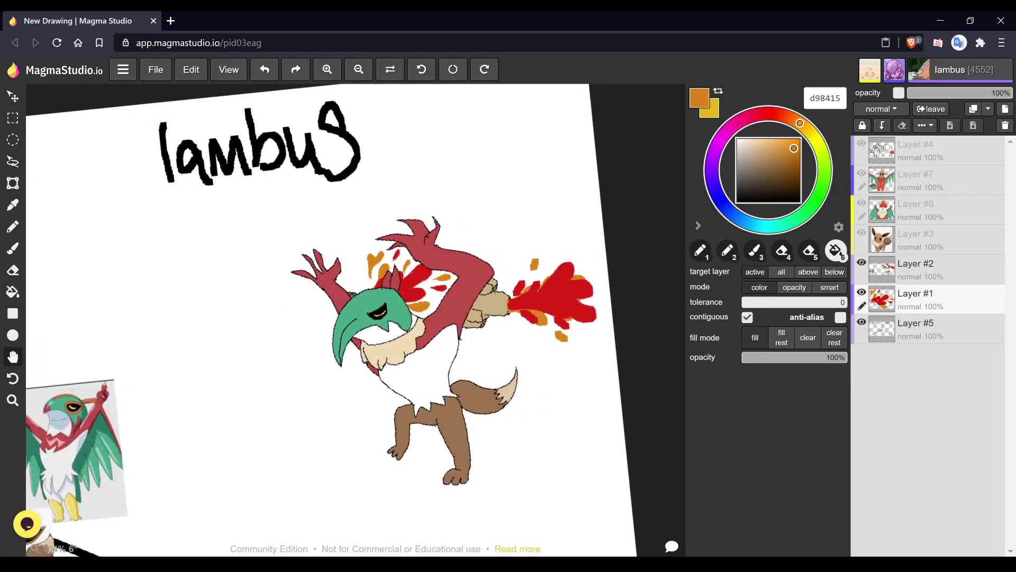
key("1")
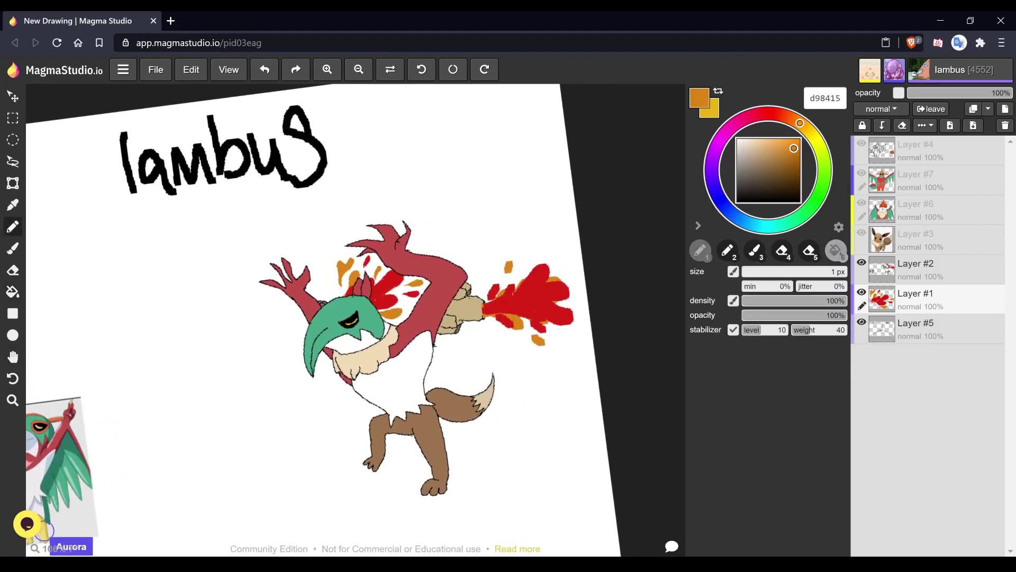
left_click_drag(794, 148, 737, 202)
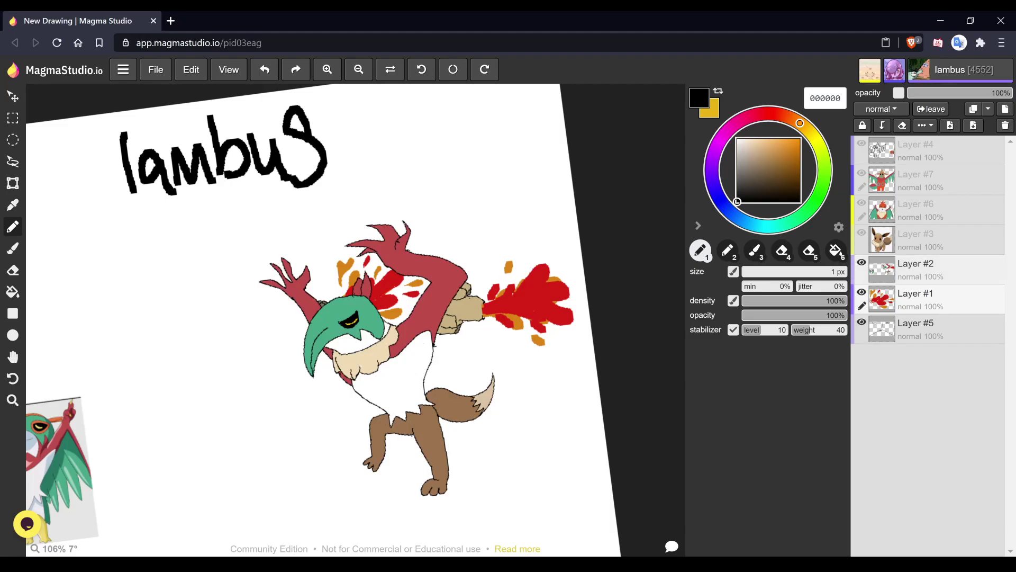
right_click(880, 268)
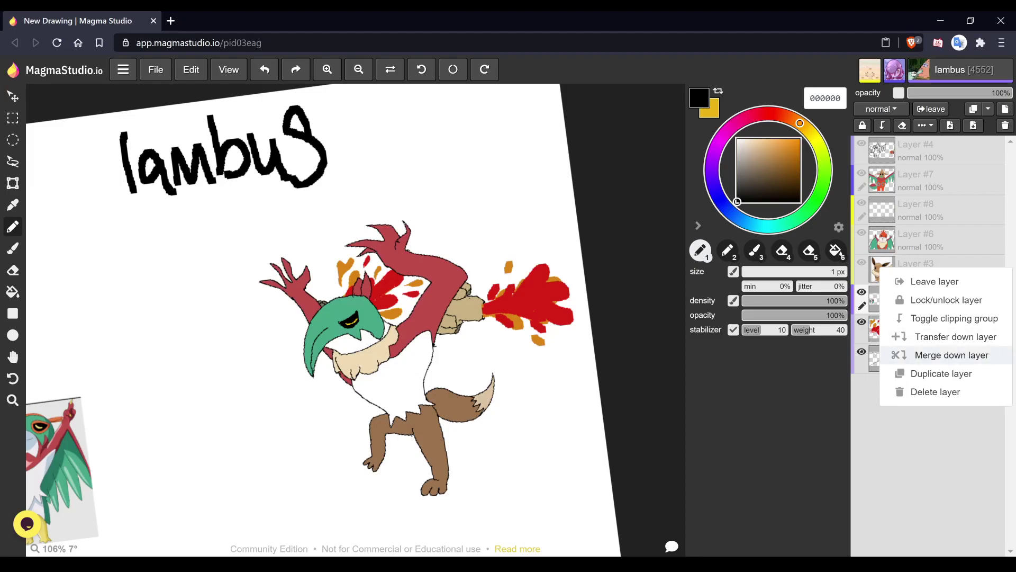
left_click(951, 354)
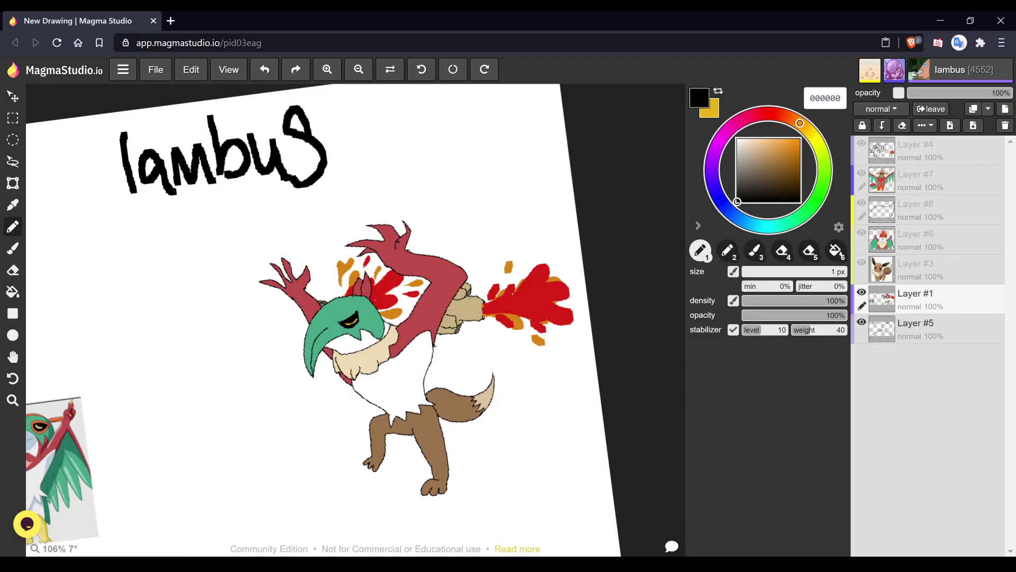
- Add a layer above Layer #1, set its blend mode to multiply and clip it to Layer #1
left_click(1004, 108)
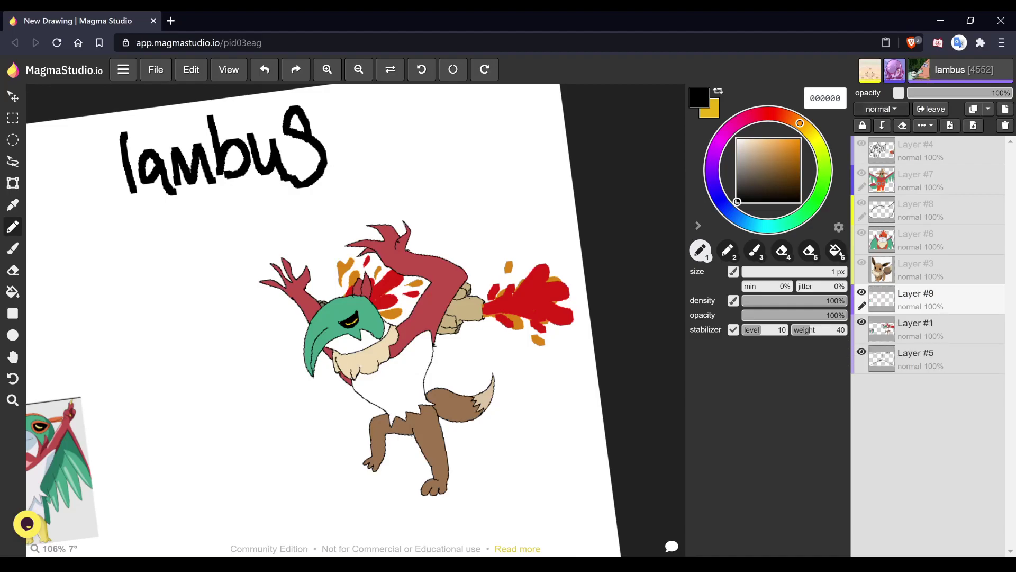
left_click(881, 109)
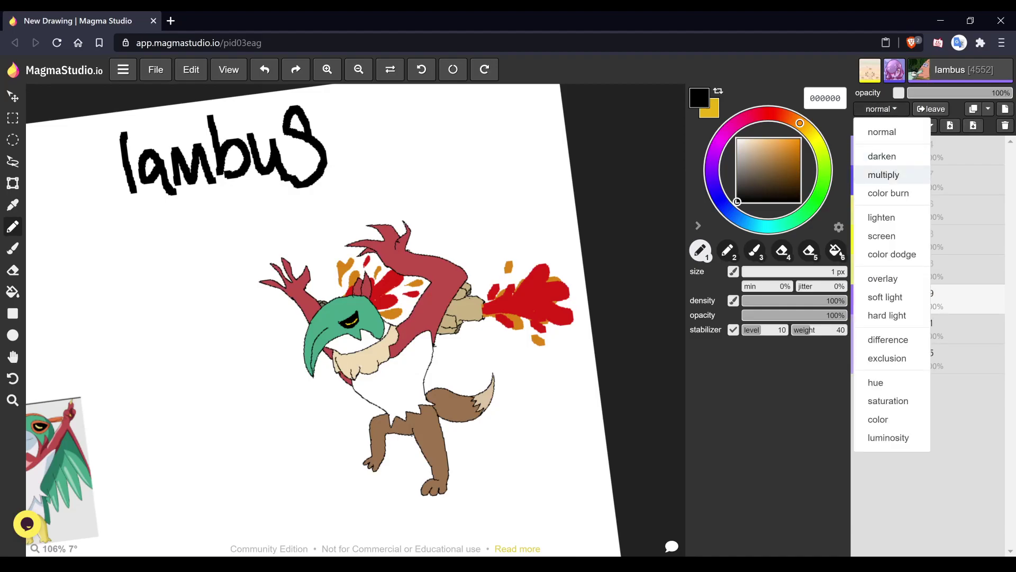
left_click(883, 174)
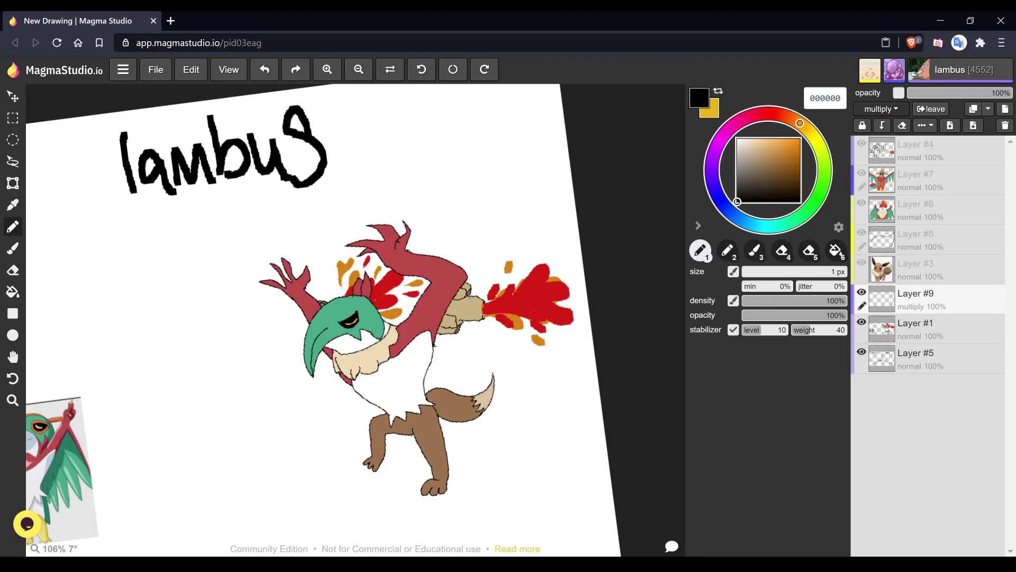
right_click(879, 301)
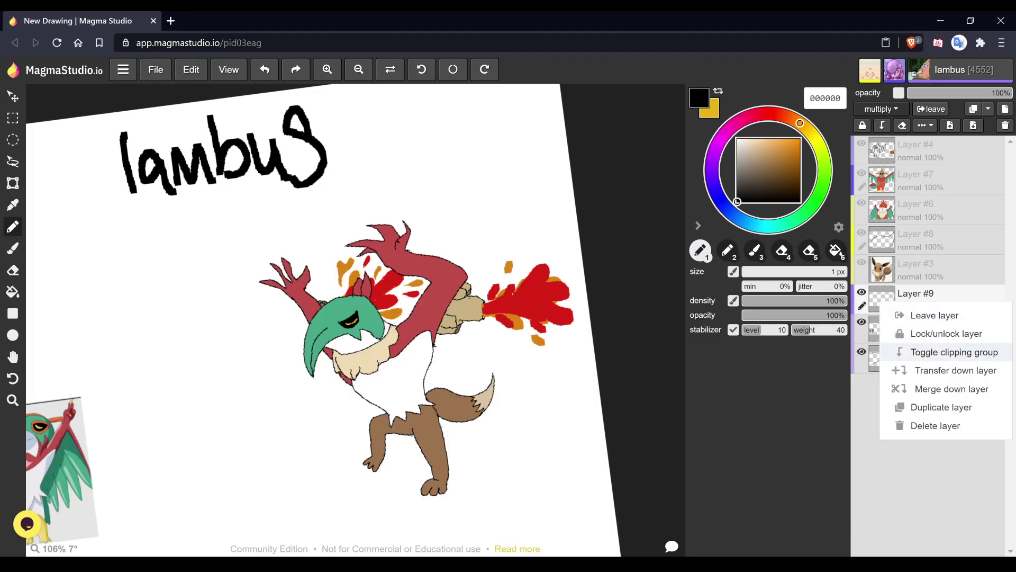
left_click(947, 352)
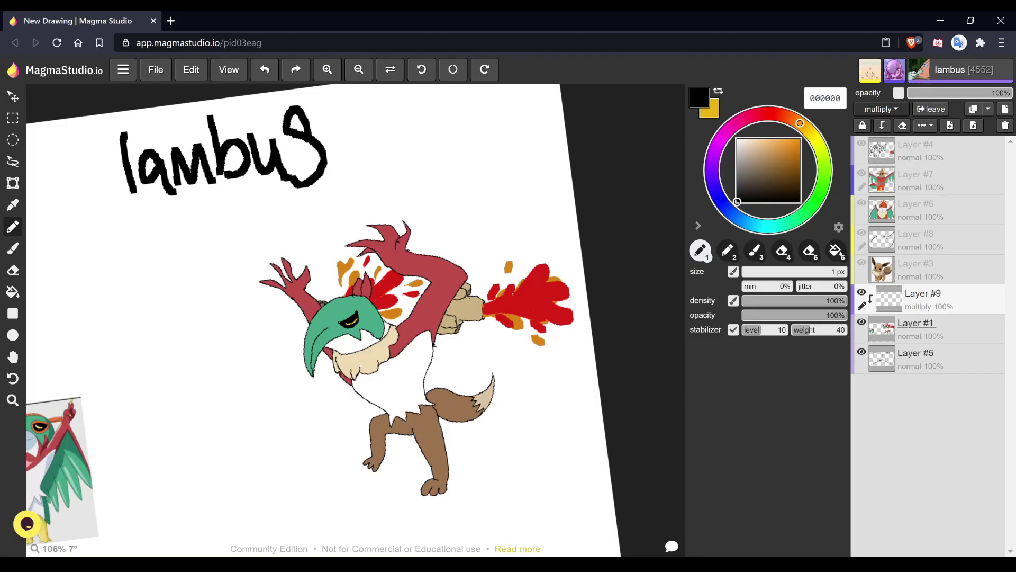
key("2")
mouse_move(435, 292)
left_mouse_down()
mouse_move(410, 386)
mouse_move(462, 300)
mouse_move(442, 375)
left_mouse_up()
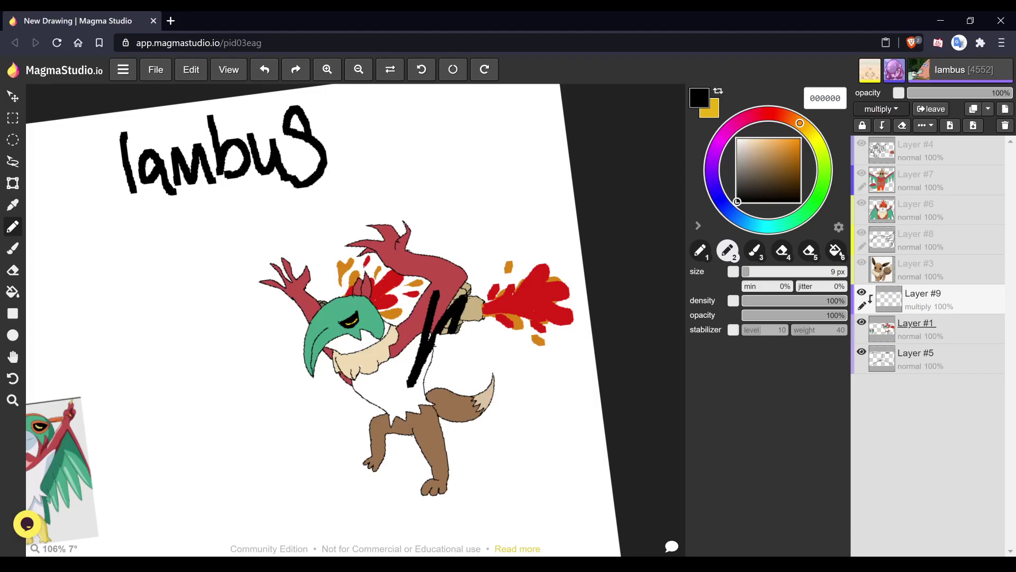
key("ctrl+z")
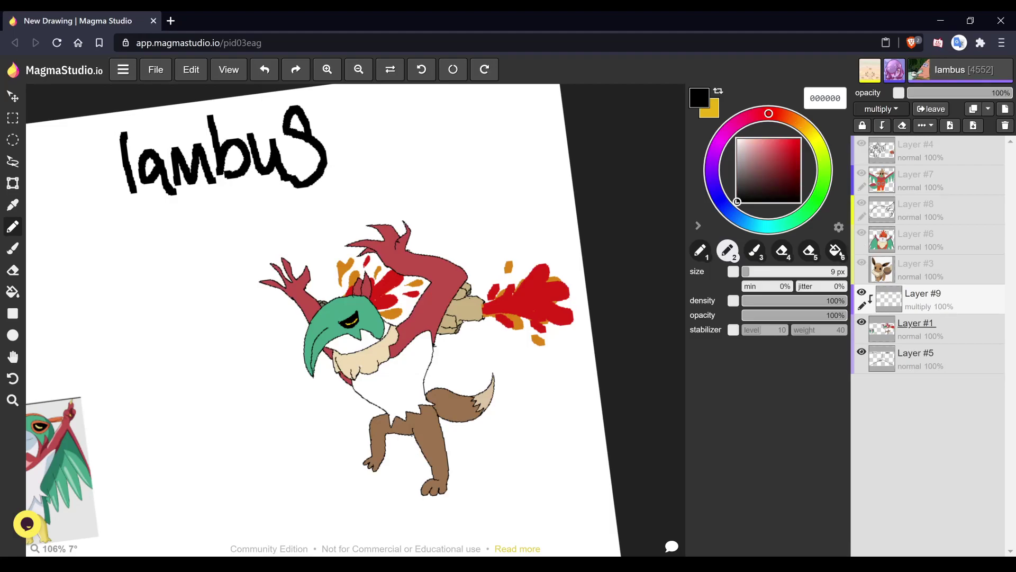
left_click(785, 168)
left_click_drag(785, 169, 790, 164)
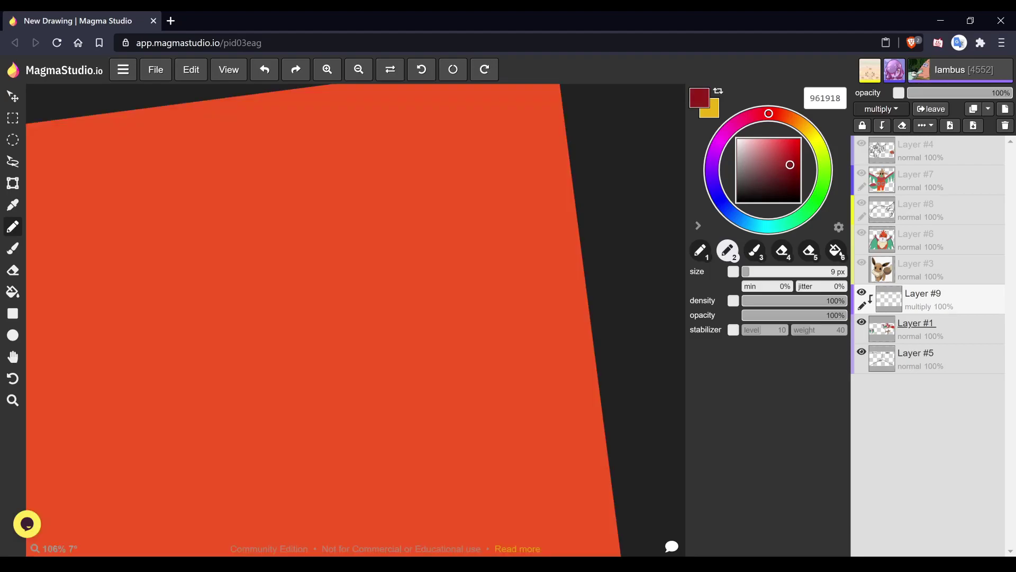
left_click_drag(427, 319, 422, 359)
left_click(438, 305)
mouse_move(437, 305)
left_mouse_down()
mouse_move(423, 376)
mouse_move(437, 331)
left_mouse_up()
left_click_drag(453, 297, 441, 316)
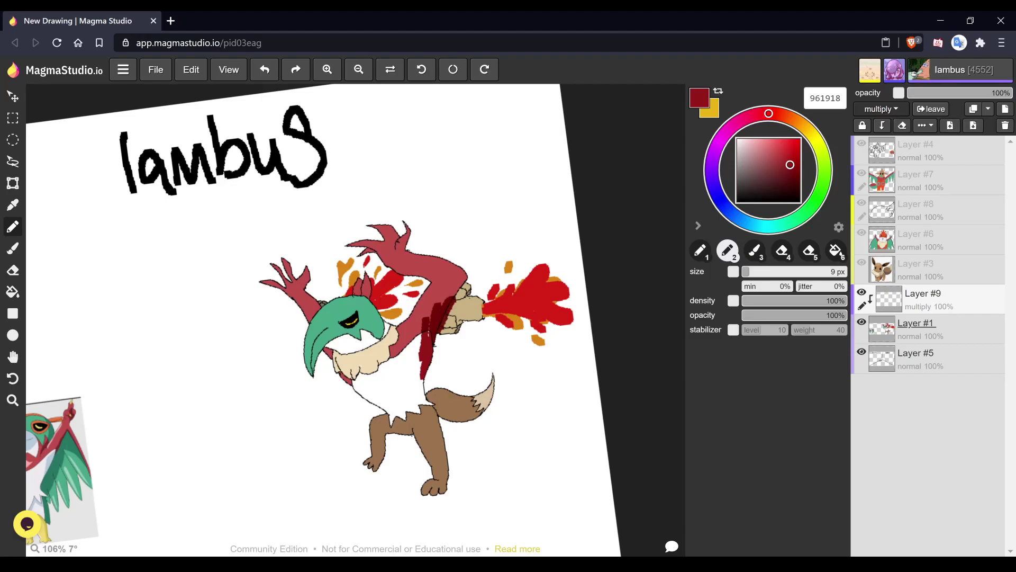
key("ctrl+z")
key("ctrl+z")
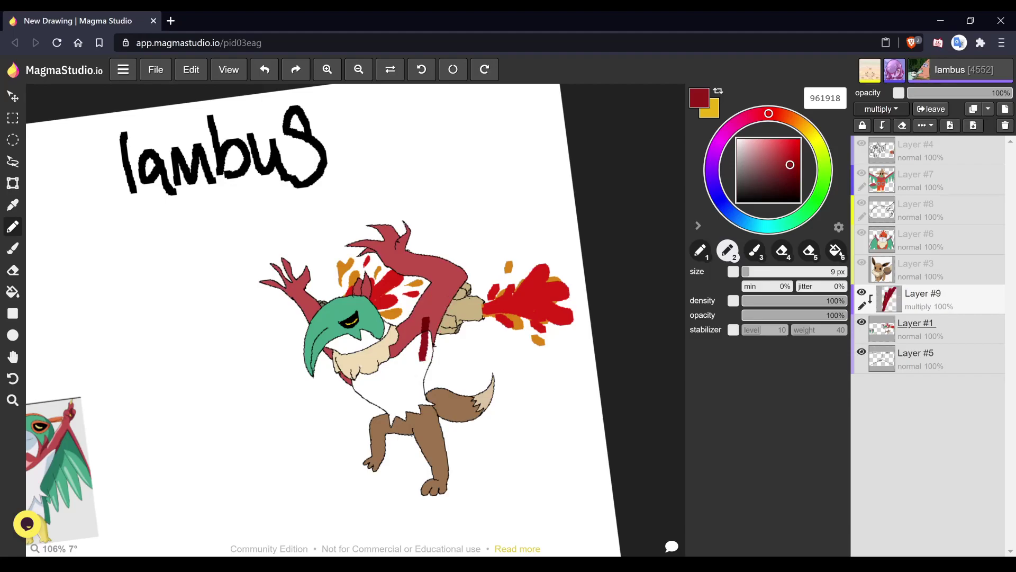
left_click_drag(791, 165, 753, 150)
left_click_drag(482, 298, 479, 327)
key("ctrl+z")
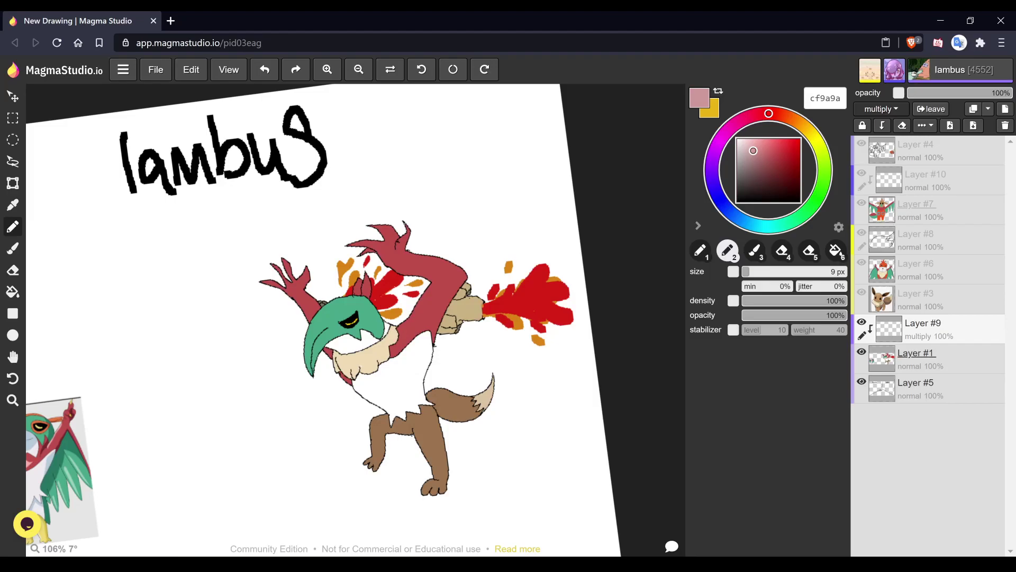
- Choose dark red b51312 and shade the raised leg, plus the standing leg from the thigh down to the foot
left_click(787, 169)
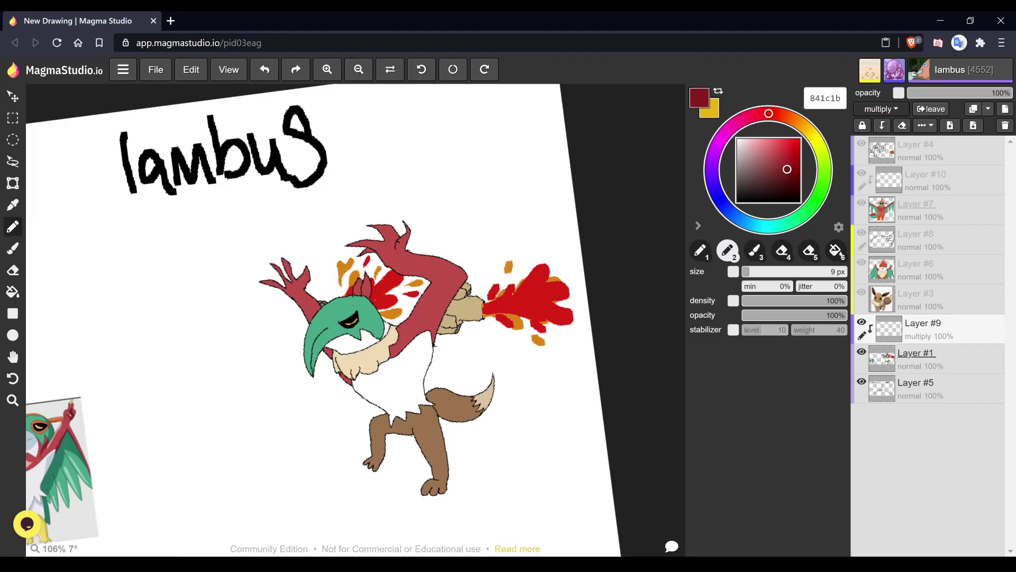
left_click_drag(787, 169, 794, 157)
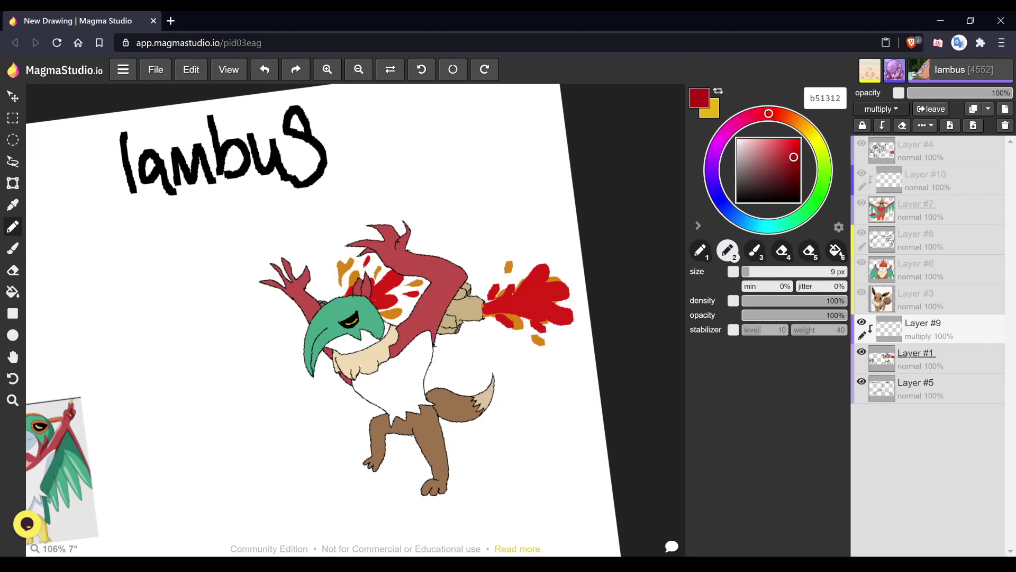
key("h")
scroll(354, 317, "up", 4)
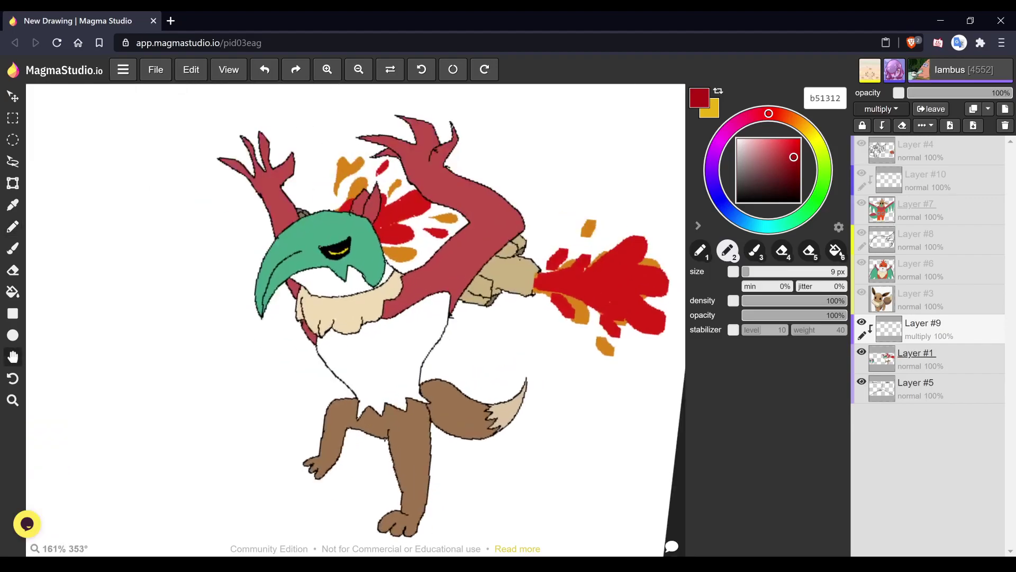
key("b")
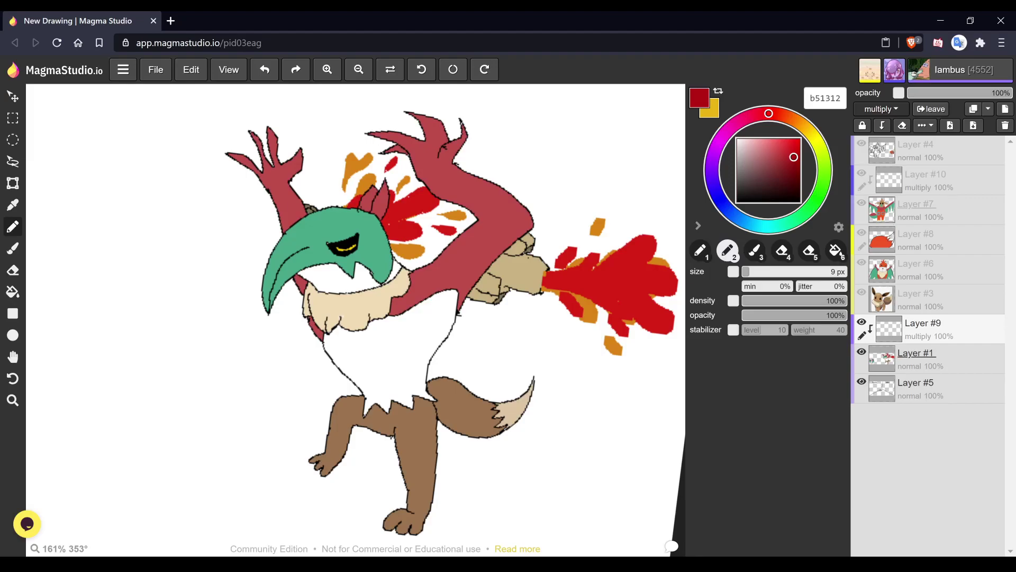
mouse_move(407, 483)
left_mouse_down()
mouse_move(425, 505)
mouse_move(422, 519)
mouse_move(426, 500)
mouse_move(413, 523)
mouse_move(408, 500)
mouse_move(390, 526)
mouse_move(427, 532)
mouse_move(429, 474)
mouse_move(398, 431)
mouse_move(408, 477)
mouse_move(421, 490)
mouse_move(415, 466)
mouse_move(428, 494)
left_mouse_up()
mouse_move(346, 455)
left_mouse_down()
mouse_move(338, 390)
mouse_move(336, 474)
mouse_move(334, 409)
mouse_move(318, 488)
mouse_move(329, 433)
mouse_move(317, 468)
mouse_move(315, 455)
mouse_move(323, 481)
mouse_move(339, 454)
left_mouse_up()
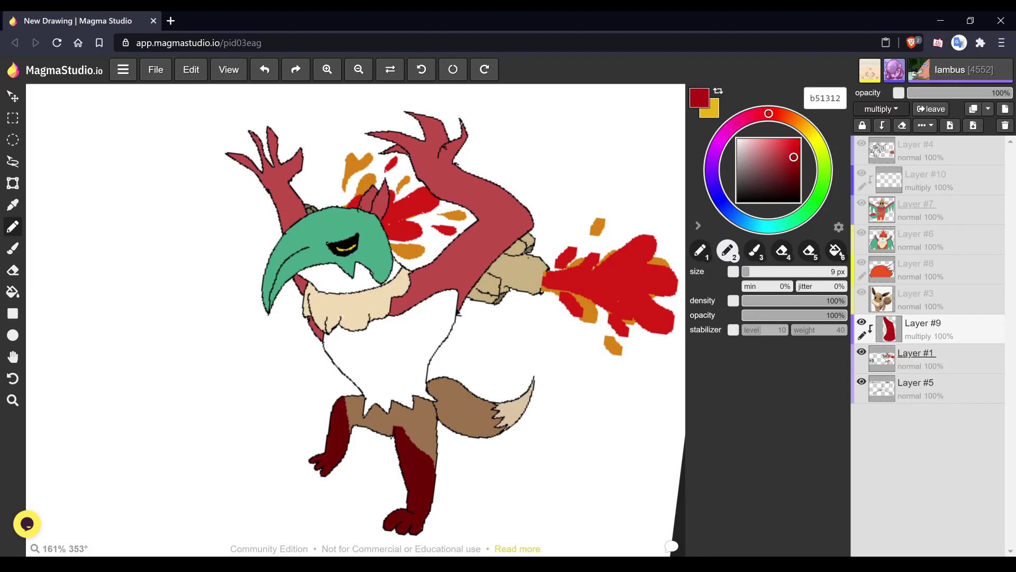
mouse_move(341, 414)
left_mouse_down()
mouse_move(361, 397)
mouse_move(341, 401)
left_mouse_up()
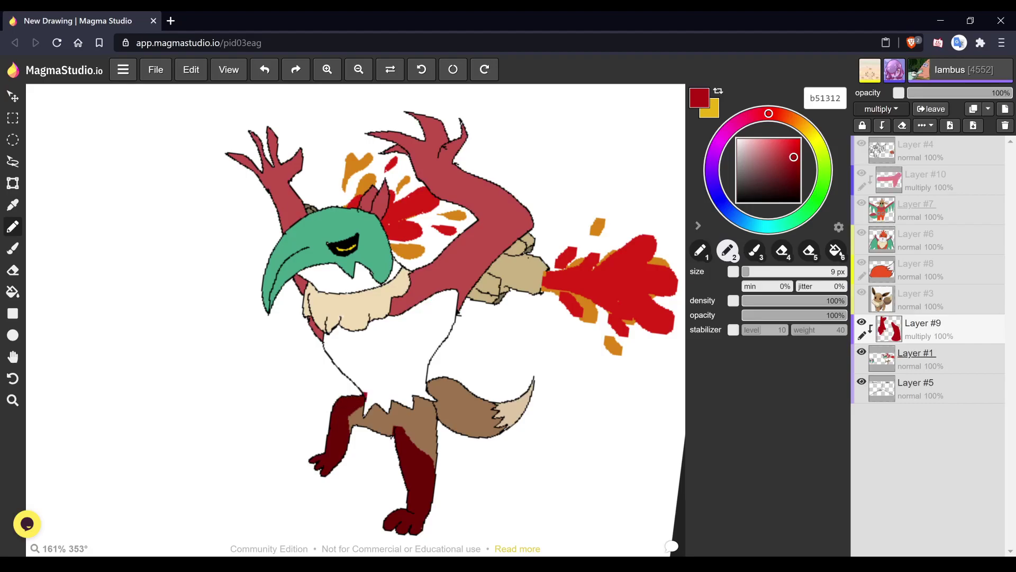
- Shade the chest and belly along the torso's beak side, then the inner edges of the bent arm from shoulder to wrist
left_click_drag(373, 385, 364, 410)
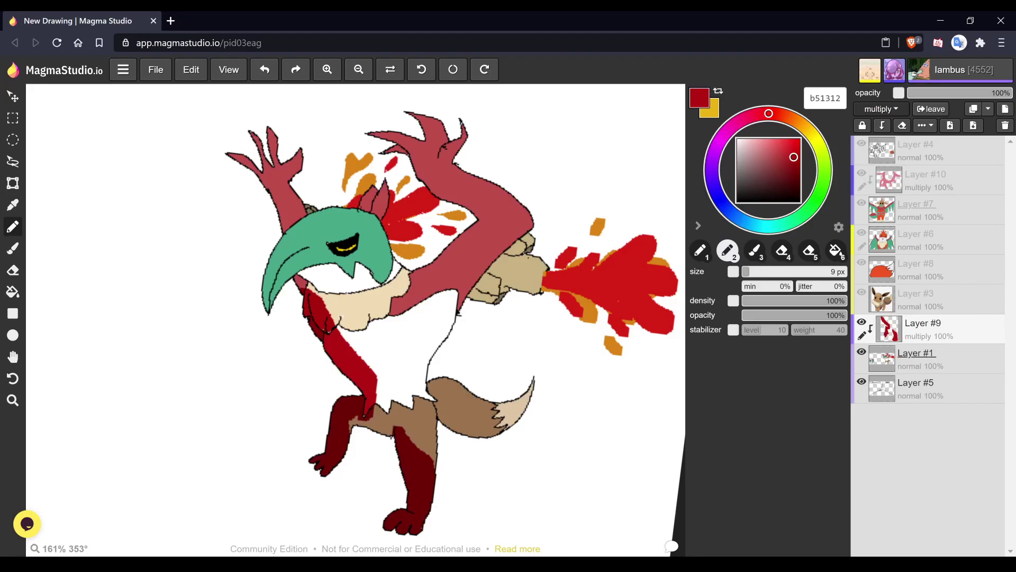
mouse_move(392, 364)
left_mouse_down()
mouse_move(352, 362)
mouse_move(393, 364)
mouse_move(377, 373)
mouse_move(370, 417)
left_mouse_up()
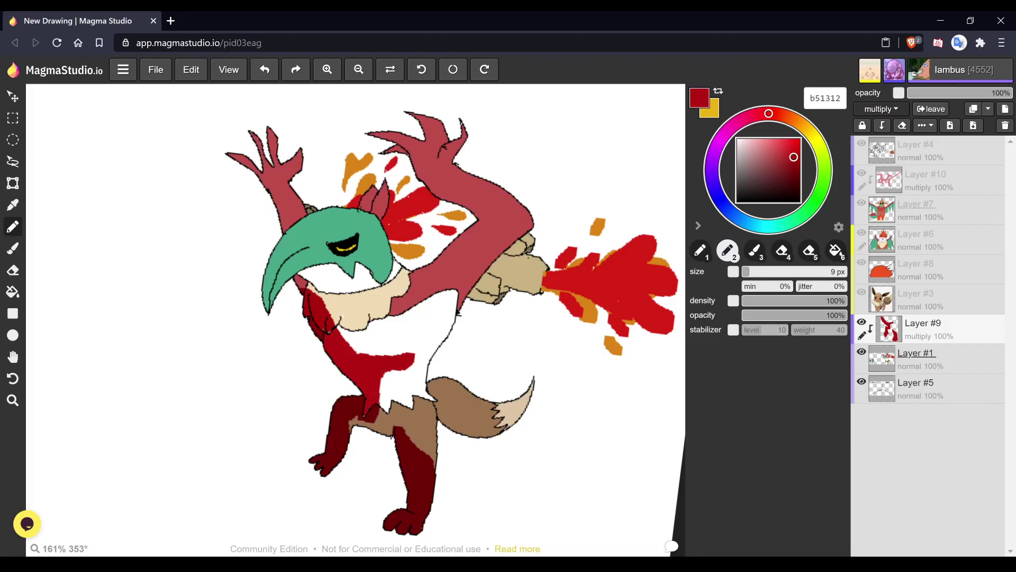
left_click_drag(411, 278, 480, 217)
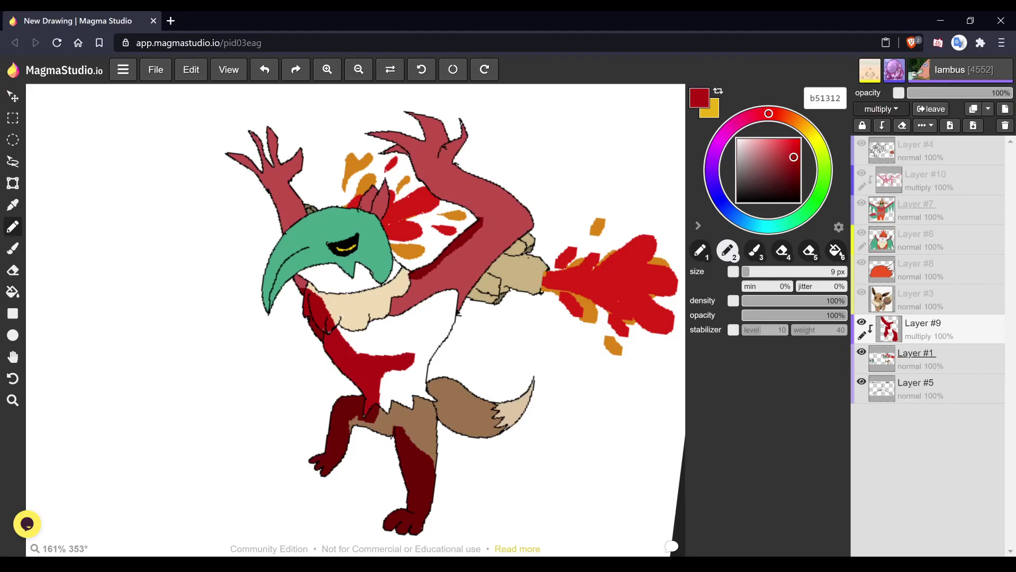
mouse_move(382, 152)
left_mouse_down()
mouse_move(396, 146)
mouse_move(481, 228)
left_mouse_up()
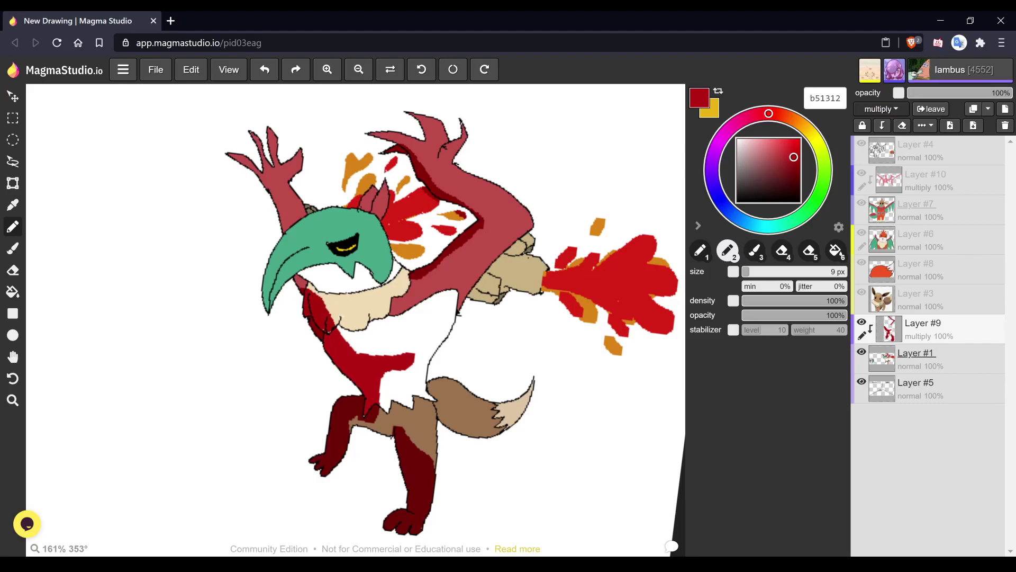
- Erase the shading that spilled onto the orange droplet beside the bent elbow
key("4")
scroll(509, 214, "up", 6)
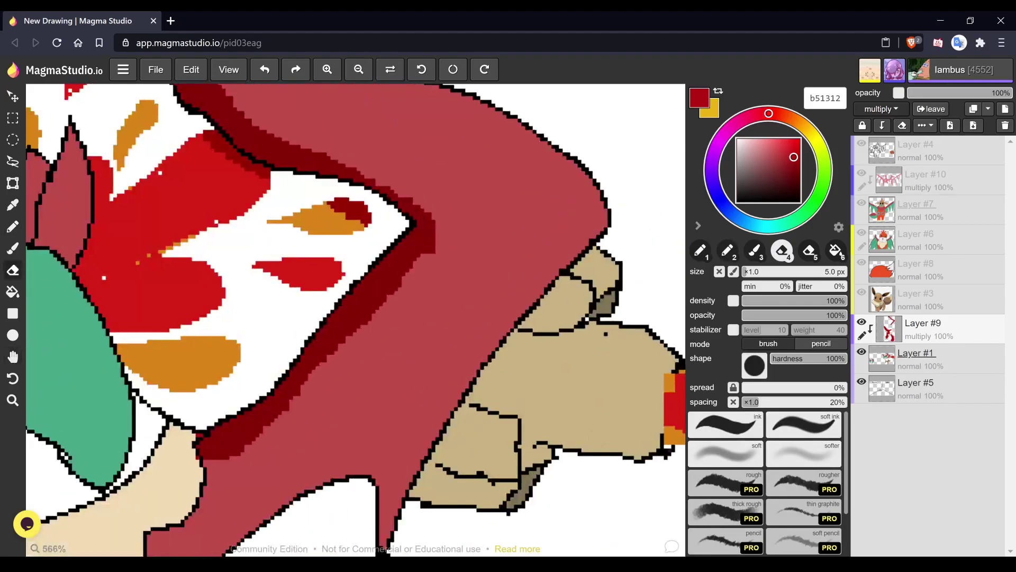
mouse_move(330, 204)
left_mouse_down()
mouse_move(362, 220)
mouse_move(360, 203)
left_mouse_up()
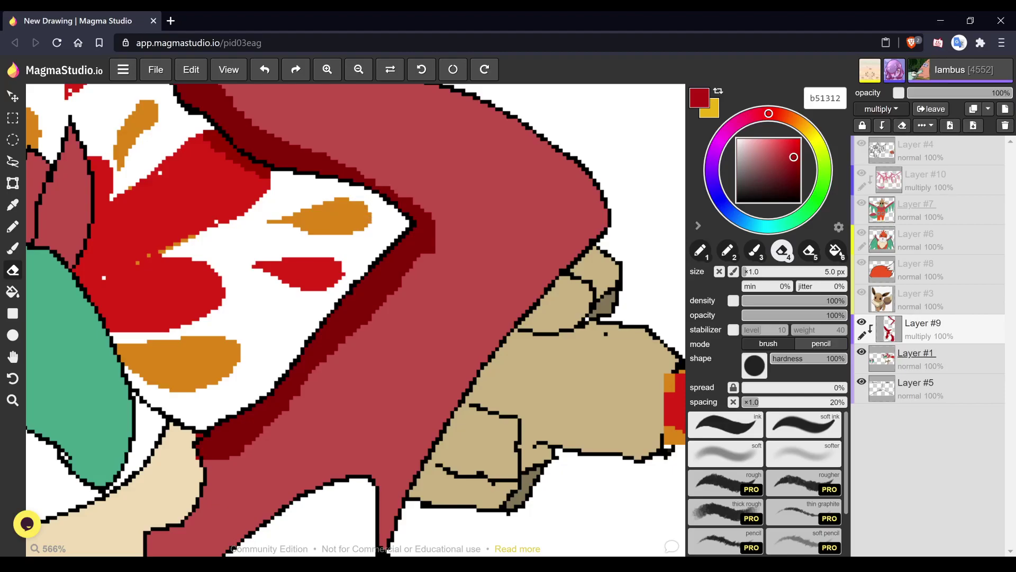
- Shade the long pointed finger of the bent arm's hand, continuing down to the wrist shading
key("1")
key("space")
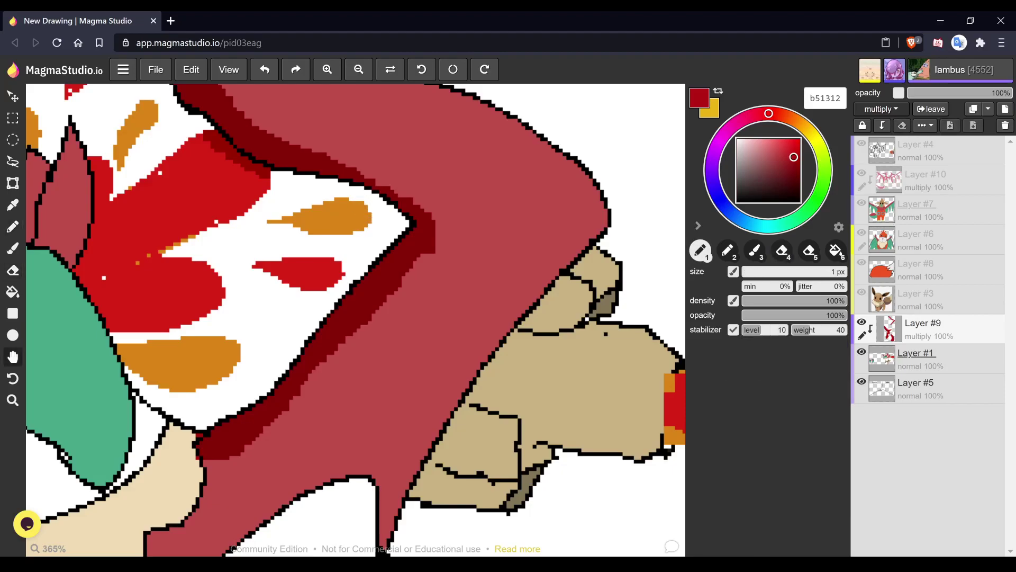
scroll(355, 319, "down", 3)
key("2")
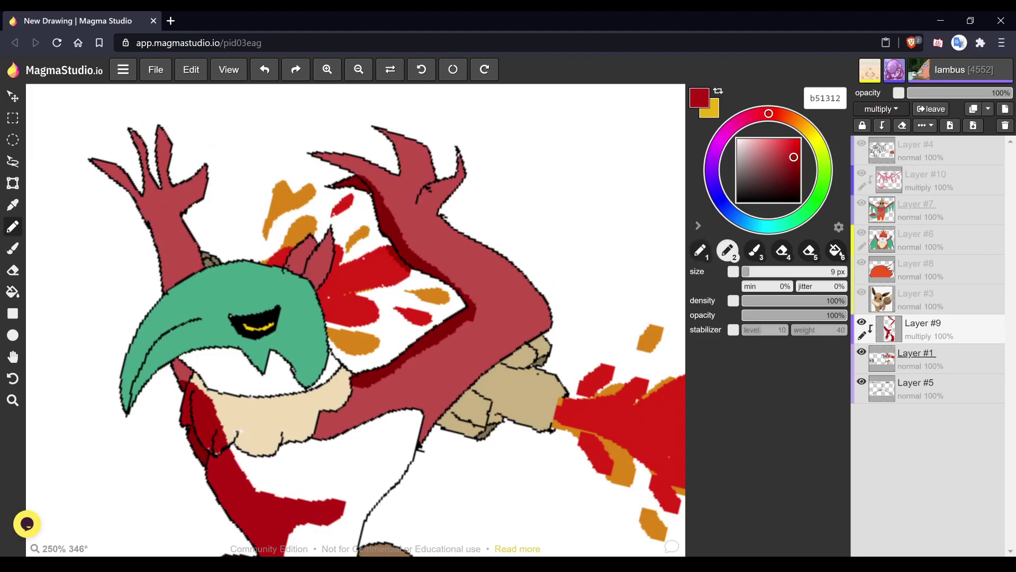
key("space")
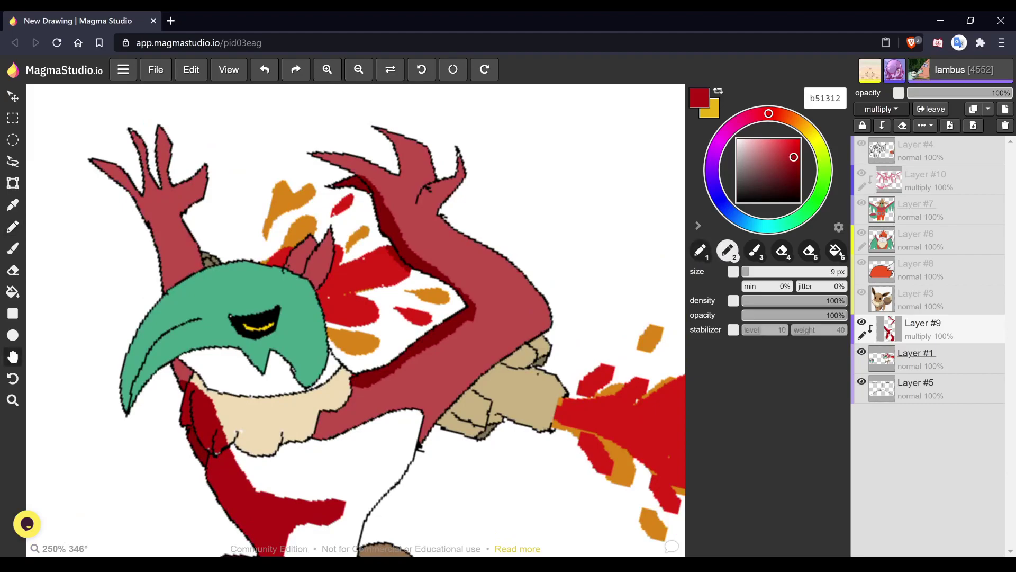
scroll(356, 320, "down", 1)
mouse_move(331, 179)
left_mouse_down()
mouse_move(380, 197)
mouse_move(390, 225)
left_mouse_up()
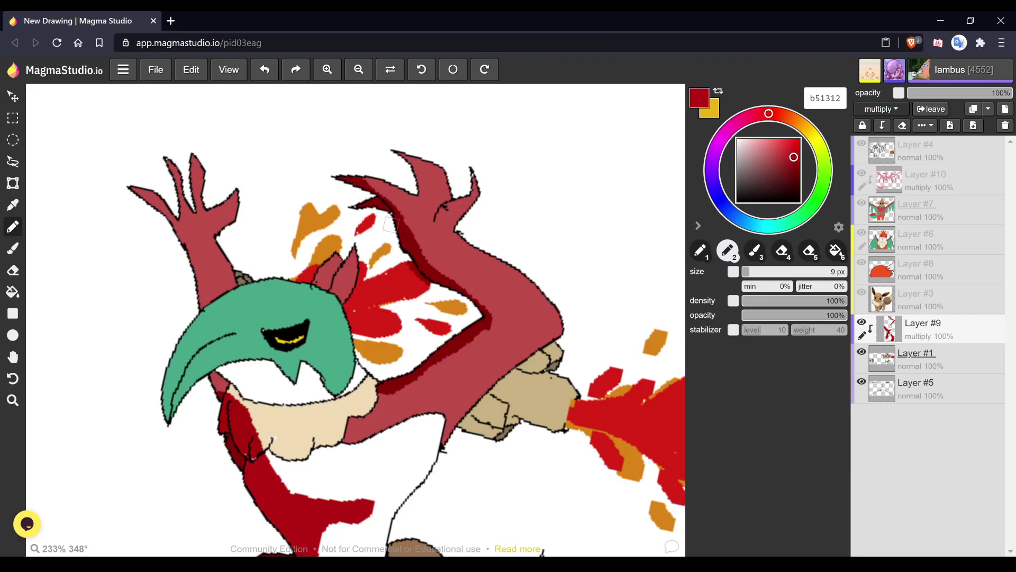
- Shade the broad middle finger of the bent arm's hand from its tip down to the palm crease
mouse_move(392, 149)
left_mouse_down()
mouse_move(426, 199)
mouse_move(447, 191)
mouse_move(455, 168)
left_mouse_up()
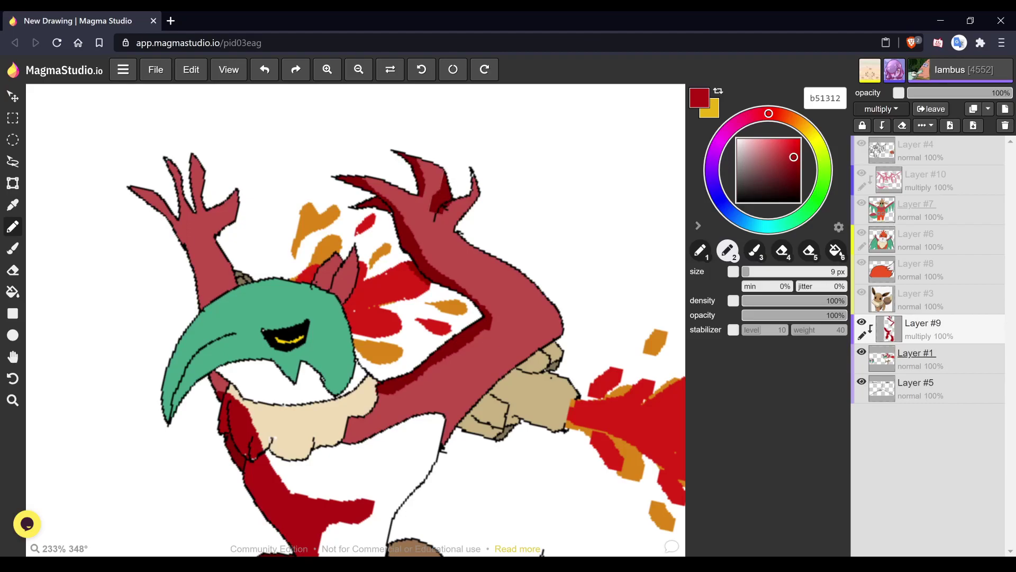
key("ctrl+z")
left_click_drag(445, 168, 435, 218)
mouse_move(443, 179)
left_mouse_down()
mouse_move(419, 158)
mouse_move(423, 168)
left_mouse_up()
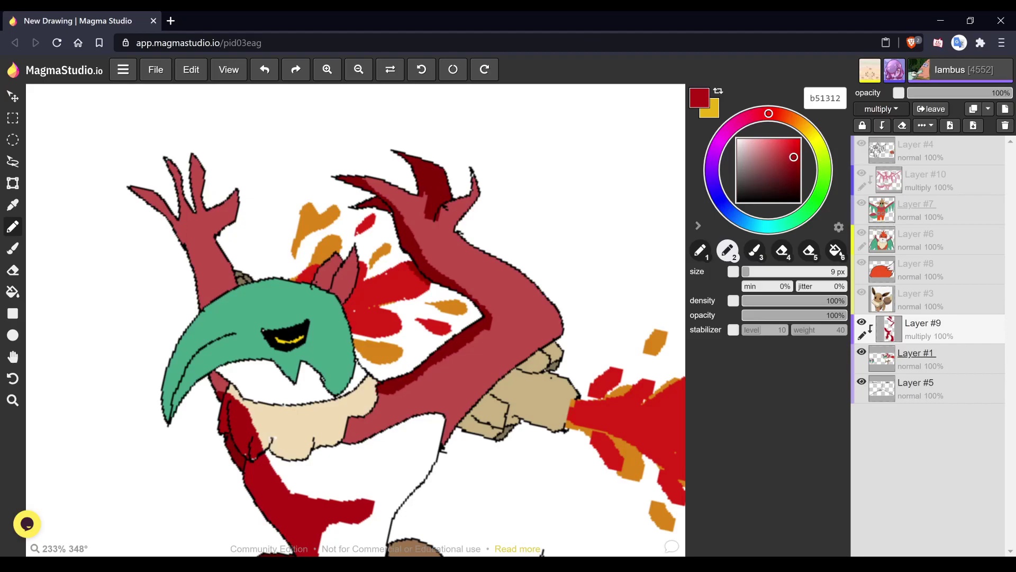
- Shade the whole raised arm and hand, then the crest of the head from the beak tip to the ears
key("space")
left_click_drag(339, 222, 473, 274)
scroll(356, 318, "up", 1)
key("b")
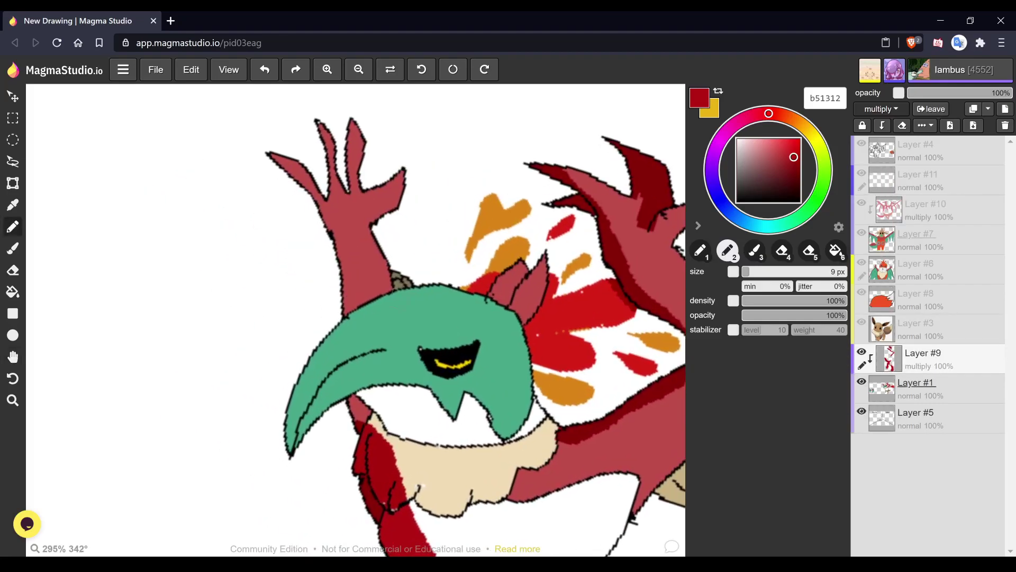
left_click_drag(350, 396, 362, 424)
mouse_move(290, 455)
left_mouse_down()
mouse_move(297, 386)
mouse_move(339, 335)
mouse_move(413, 299)
mouse_move(465, 292)
left_mouse_up()
mouse_move(357, 307)
left_mouse_down()
mouse_move(404, 297)
mouse_move(391, 275)
mouse_move(412, 291)
mouse_move(360, 224)
mouse_move(356, 309)
mouse_move(406, 160)
mouse_move(362, 236)
mouse_move(411, 169)
mouse_move(344, 300)
mouse_move(357, 175)
mouse_move(359, 233)
mouse_move(357, 134)
mouse_move(334, 231)
mouse_move(329, 119)
mouse_move(332, 197)
mouse_move(316, 161)
mouse_move(289, 147)
mouse_move(325, 215)
mouse_move(270, 153)
left_mouse_up()
mouse_move(294, 418)
left_mouse_down()
mouse_move(304, 385)
mouse_move(360, 324)
mouse_move(419, 307)
left_mouse_up()
mouse_move(330, 373)
left_mouse_down()
mouse_move(418, 317)
mouse_move(495, 312)
mouse_move(524, 323)
mouse_move(501, 310)
mouse_move(430, 312)
mouse_move(491, 299)
mouse_move(521, 271)
mouse_move(507, 310)
mouse_move(543, 259)
mouse_move(516, 320)
left_mouse_up()
key("space")
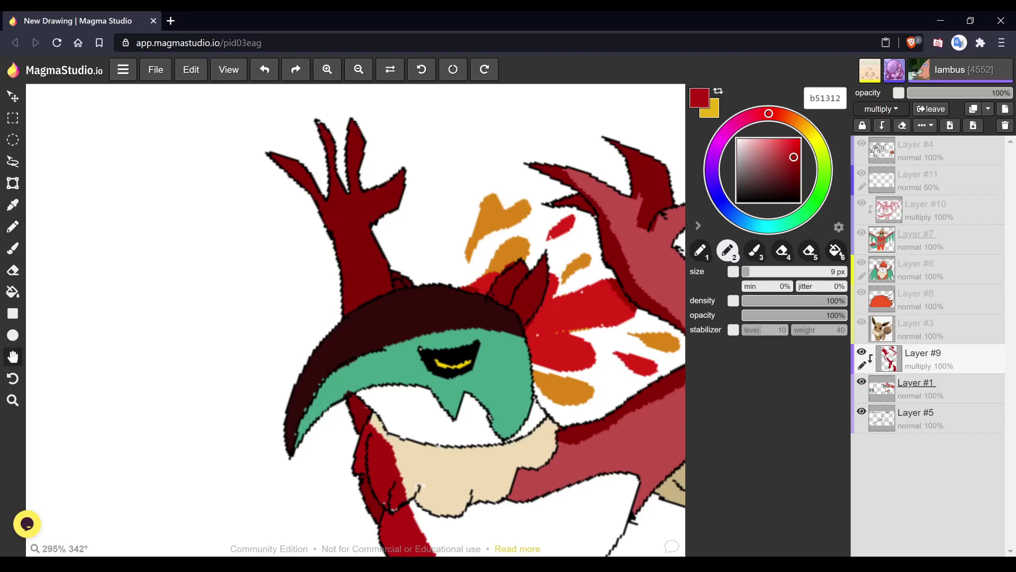
- Touch up the shading on the shoulder where it meets the edge of the cream collar
left_click(374, 416)
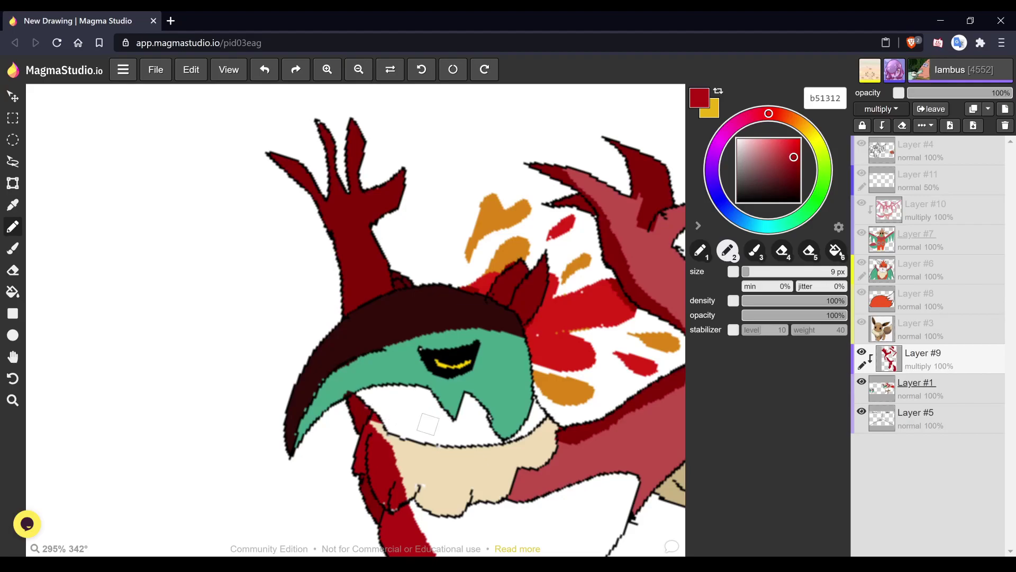
key("h")
scroll(355, 320, "down", 3)
key("b")
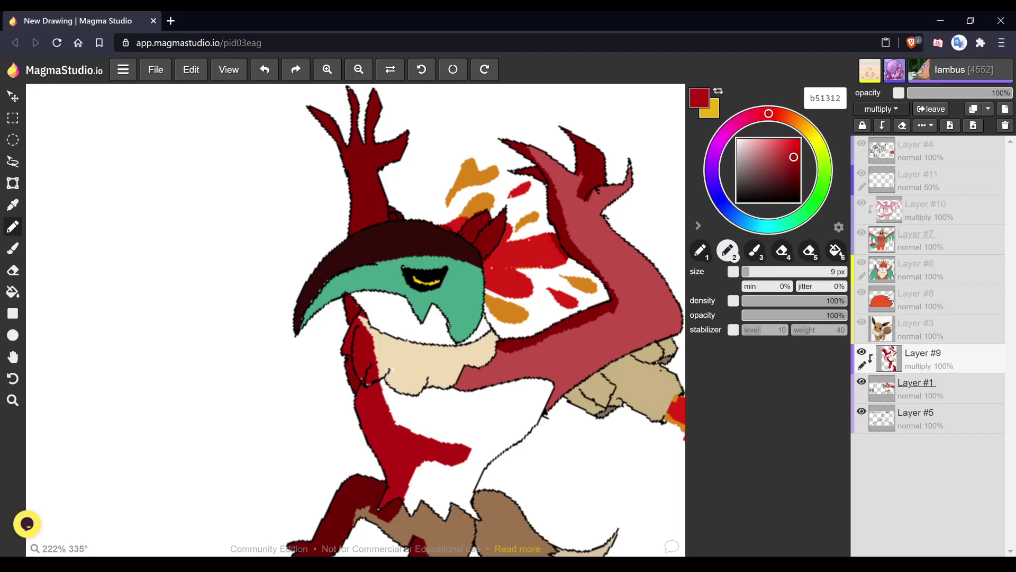
left_click_drag(361, 318, 368, 325)
- Shade the underside of the bushy tail from its base to the pale tip
key("space")
scroll(356, 319, "down", 2)
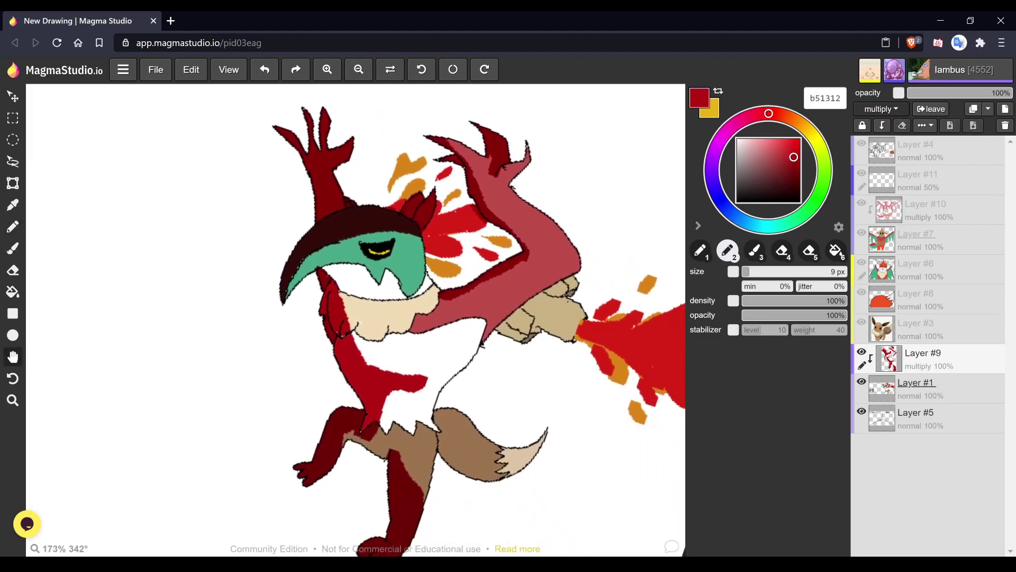
scroll(356, 319, "up", 3)
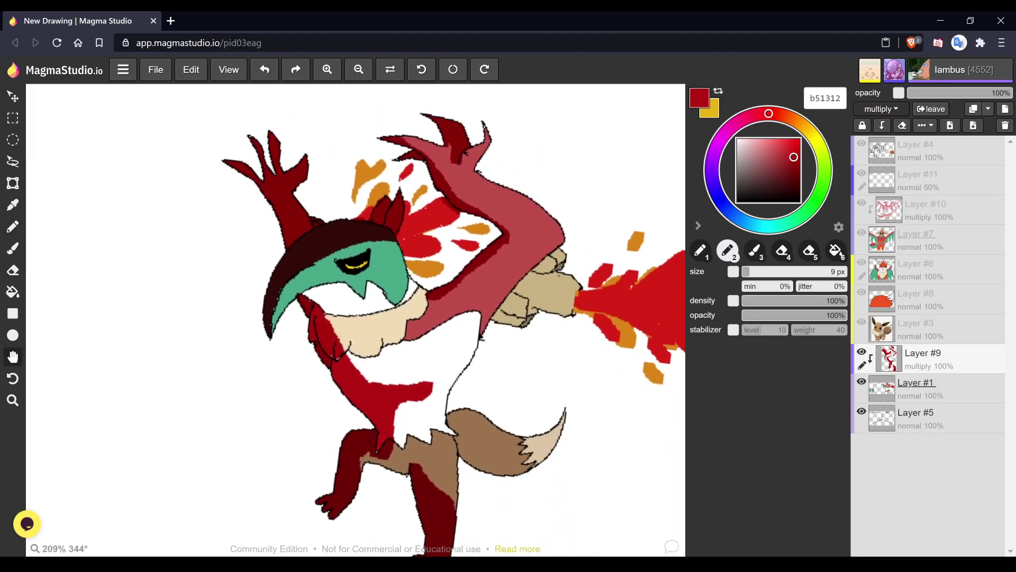
mouse_move(329, 313)
left_mouse_down()
mouse_move(360, 391)
mouse_move(407, 414)
mouse_move(442, 415)
left_mouse_up()
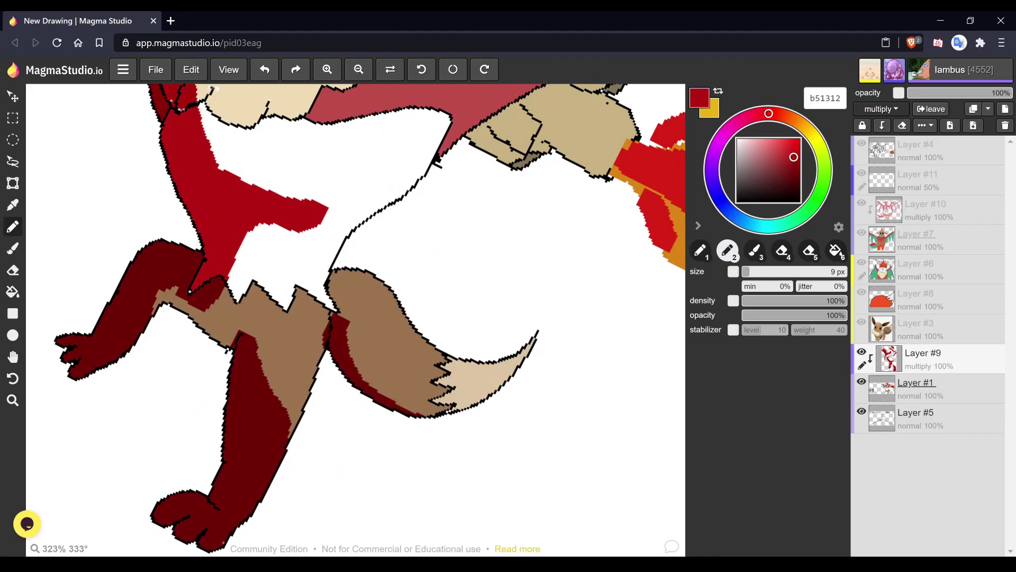
mouse_move(330, 313)
left_mouse_down()
mouse_move(370, 389)
mouse_move(449, 423)
left_mouse_up()
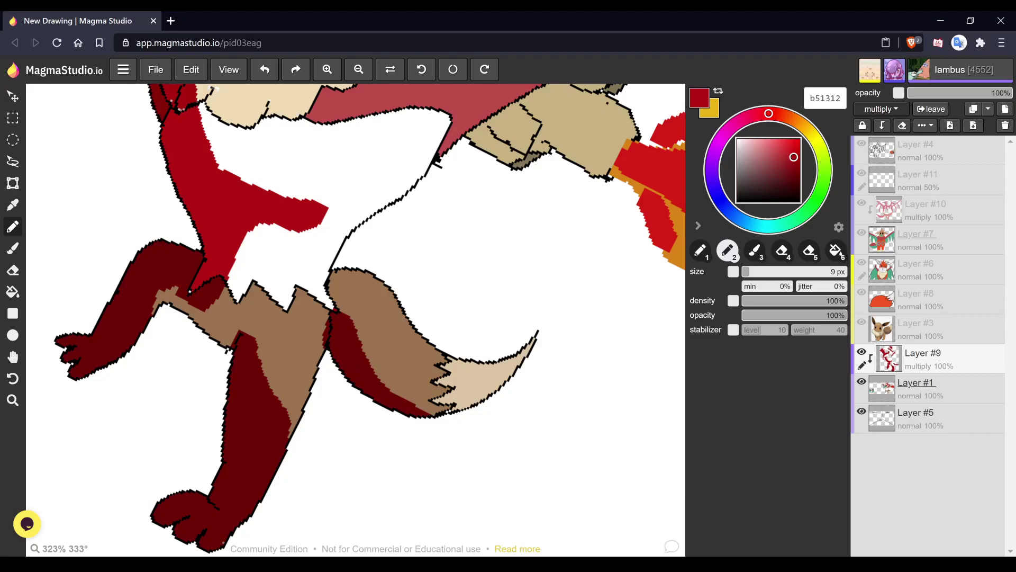
scroll(356, 319, "down", 4)
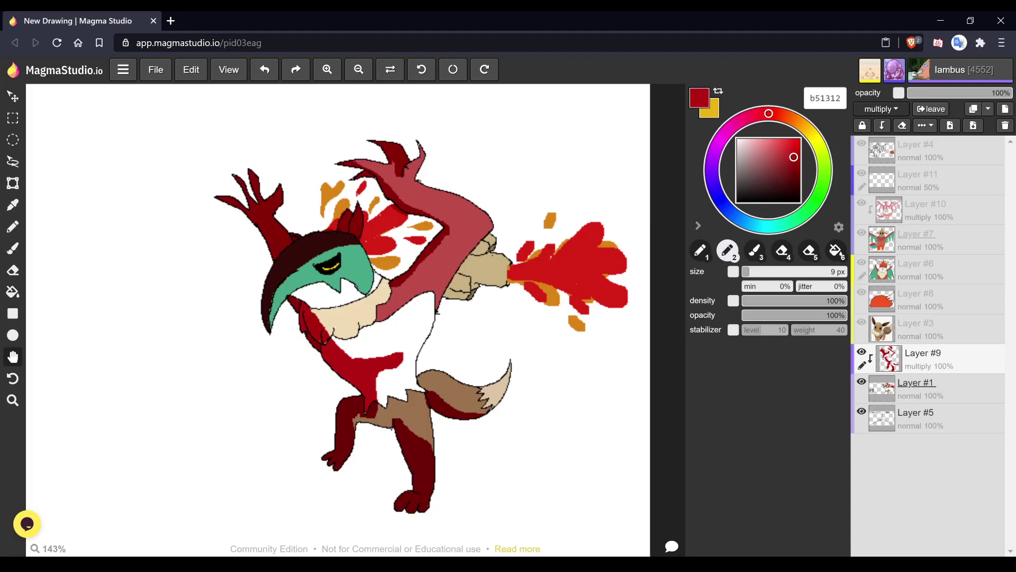
key("b")
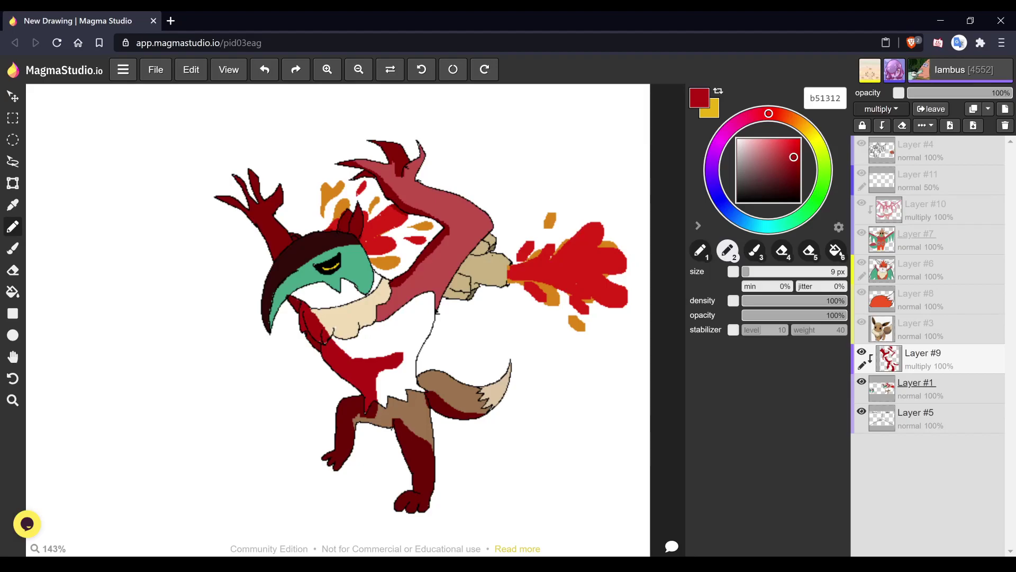
- Examine the whole shaded creature beside the bird reference picture
key("space")
scroll(338, 320, "down", 1)
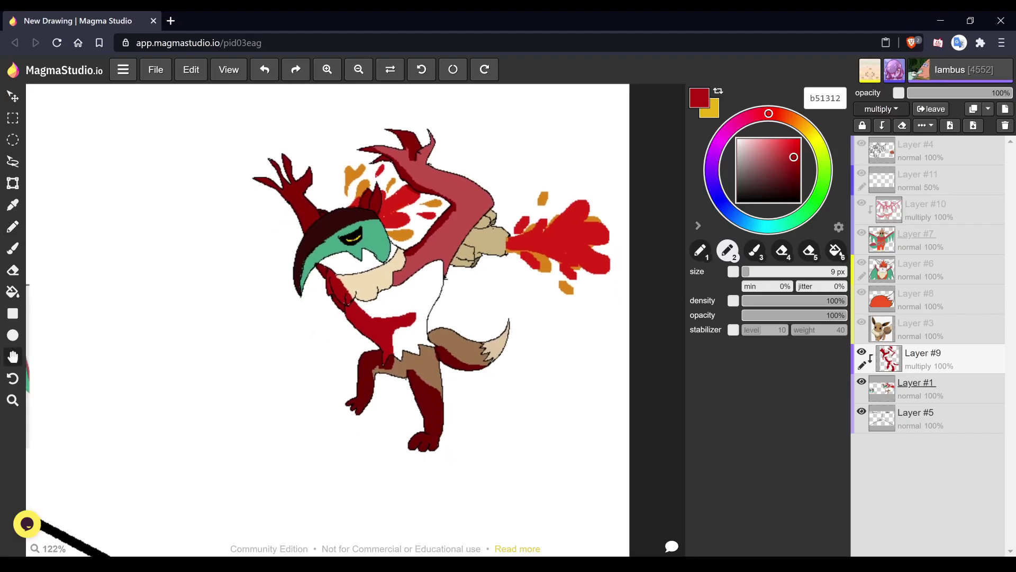
left_click_drag(325, 320, 415, 360)
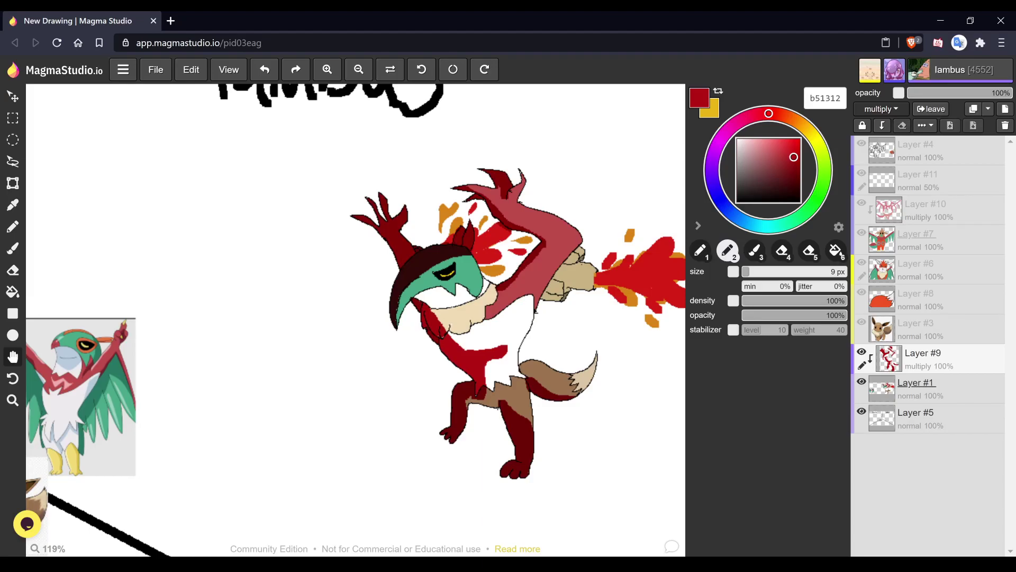
left_click_drag(415, 360, 364, 358)
scroll(364, 358, "down", 1)
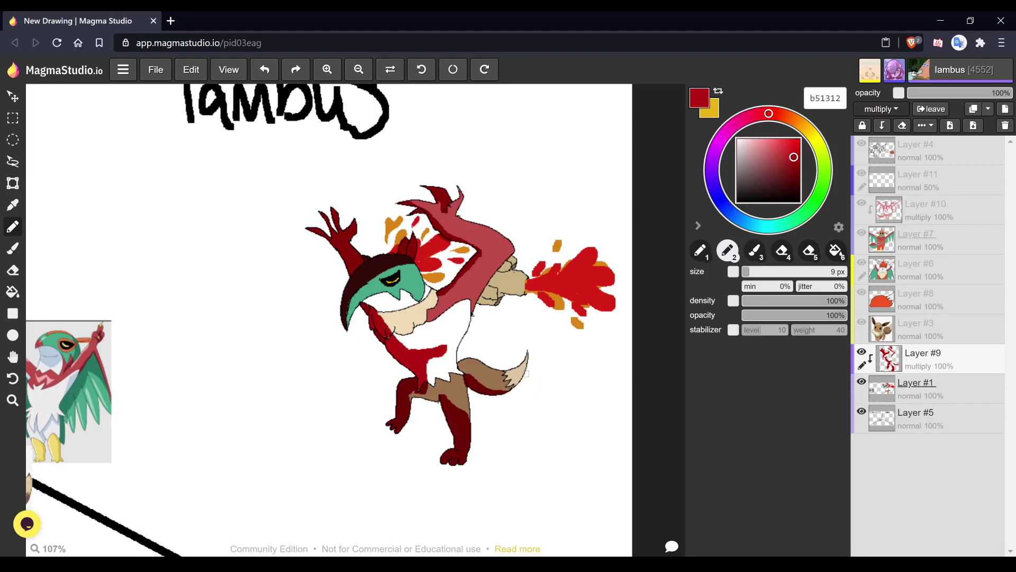
left_click(200, 562)
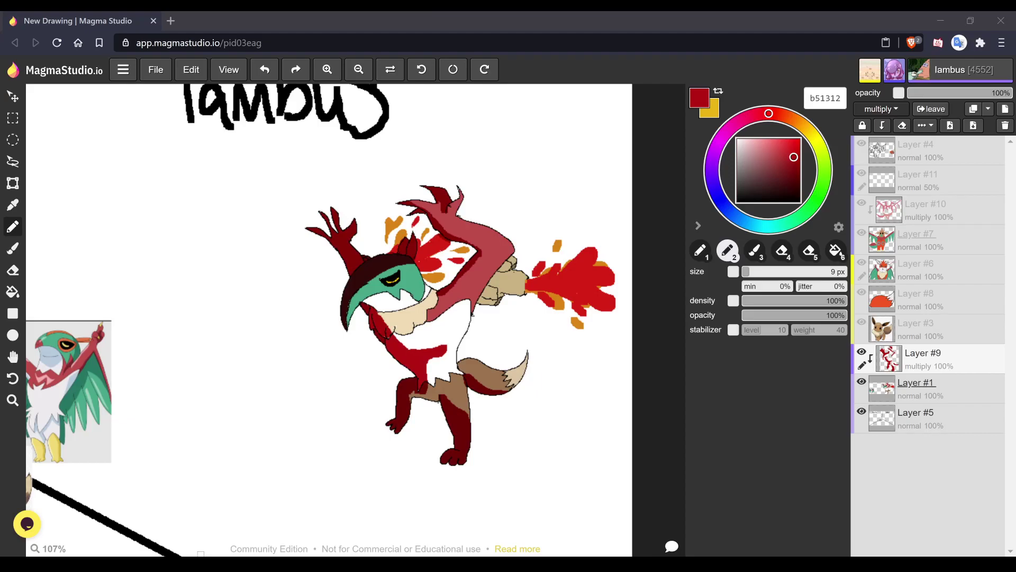
key("alt+Tab")
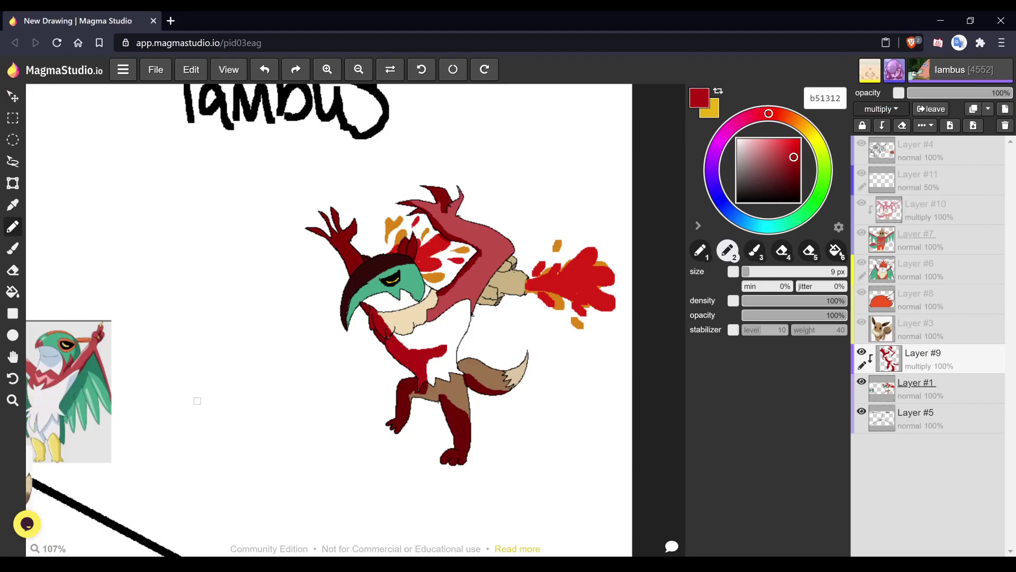
scroll(255, 383, "down", 1)
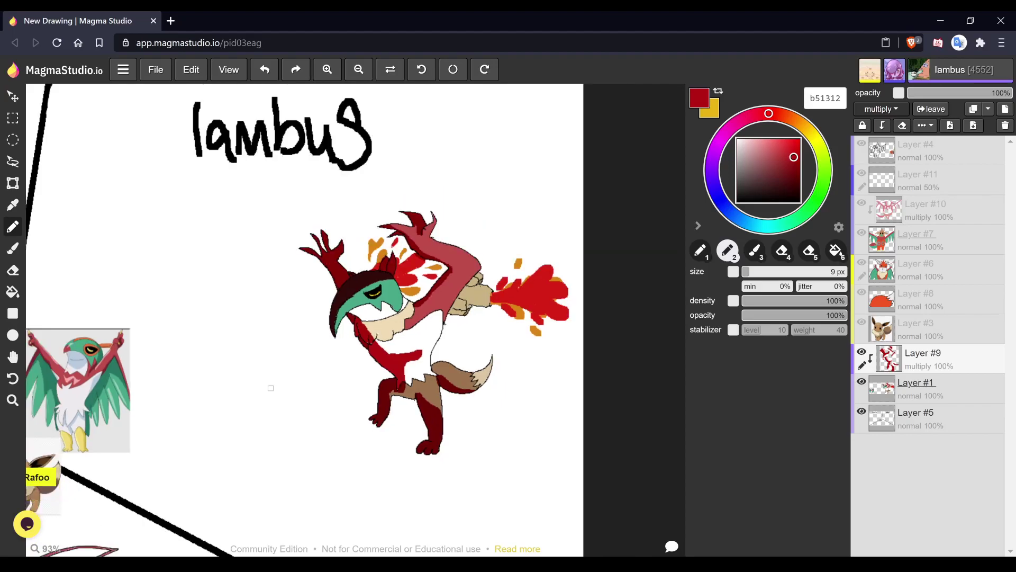
scroll(272, 389, "down", 1)
left_click_drag(272, 388, 255, 416)
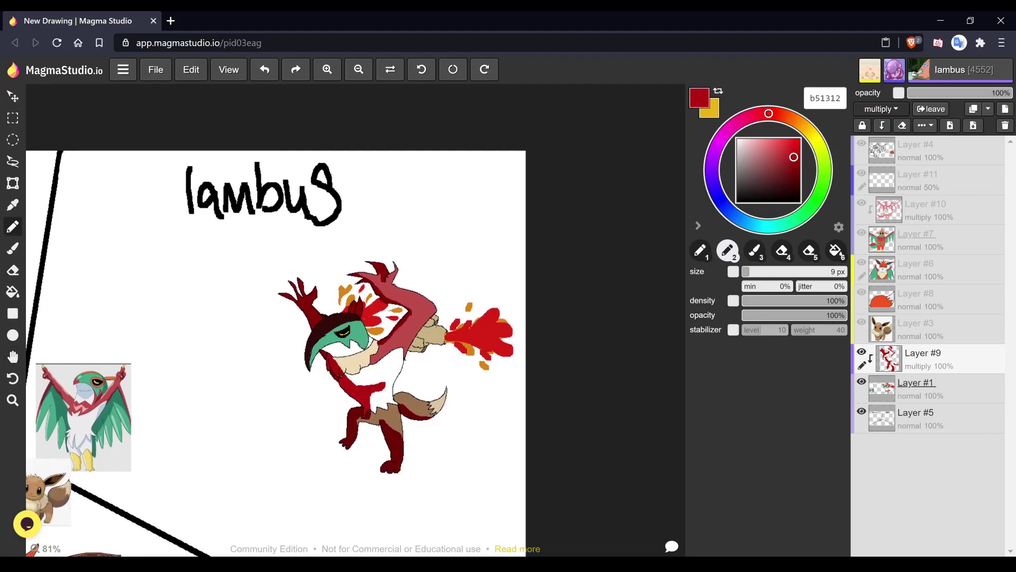
key("m")
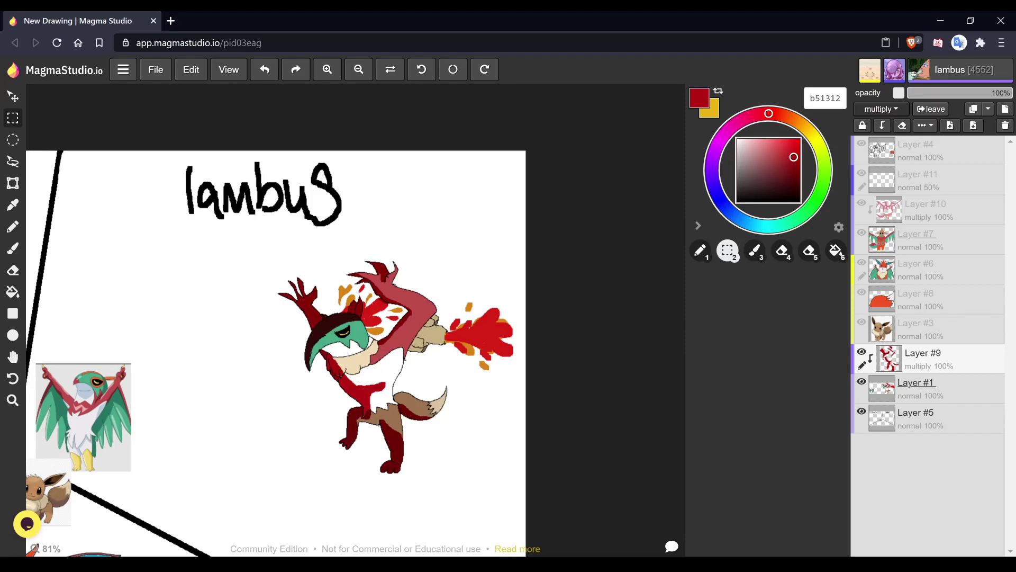
mouse_move(390, 352)
left_mouse_down()
mouse_move(392, 457)
mouse_move(509, 480)
mouse_move(513, 494)
left_mouse_up()
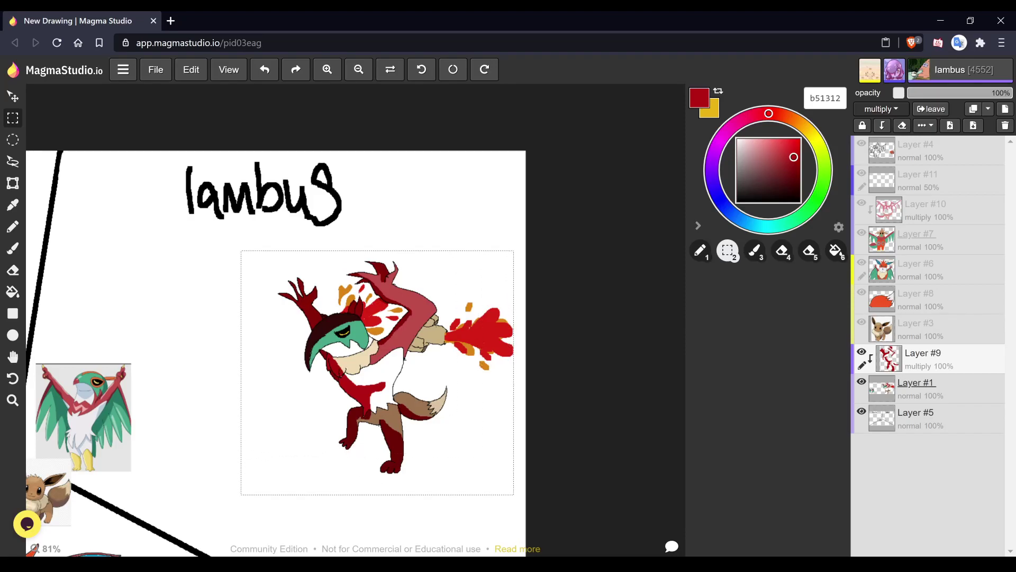
key("t")
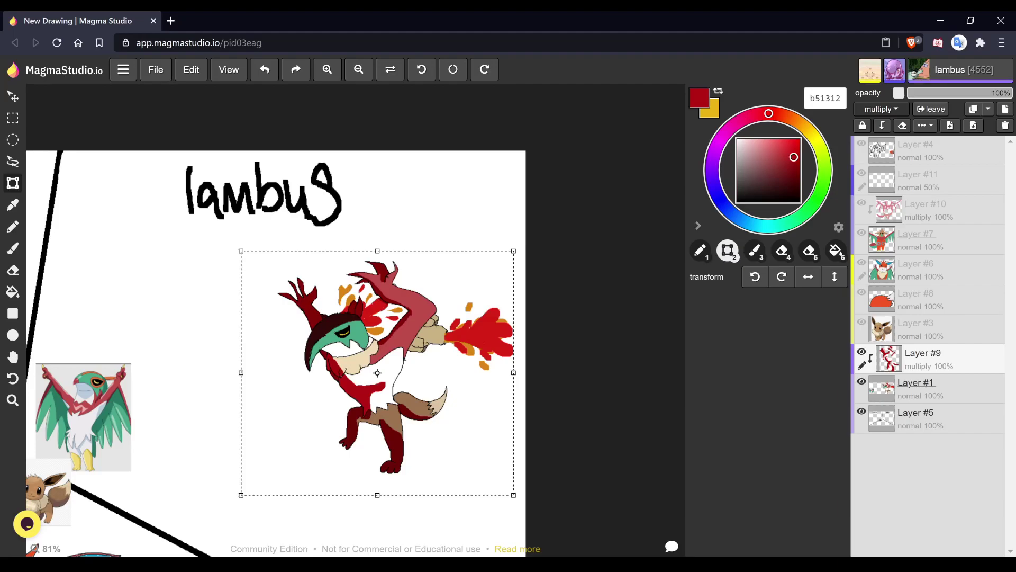
key("b")
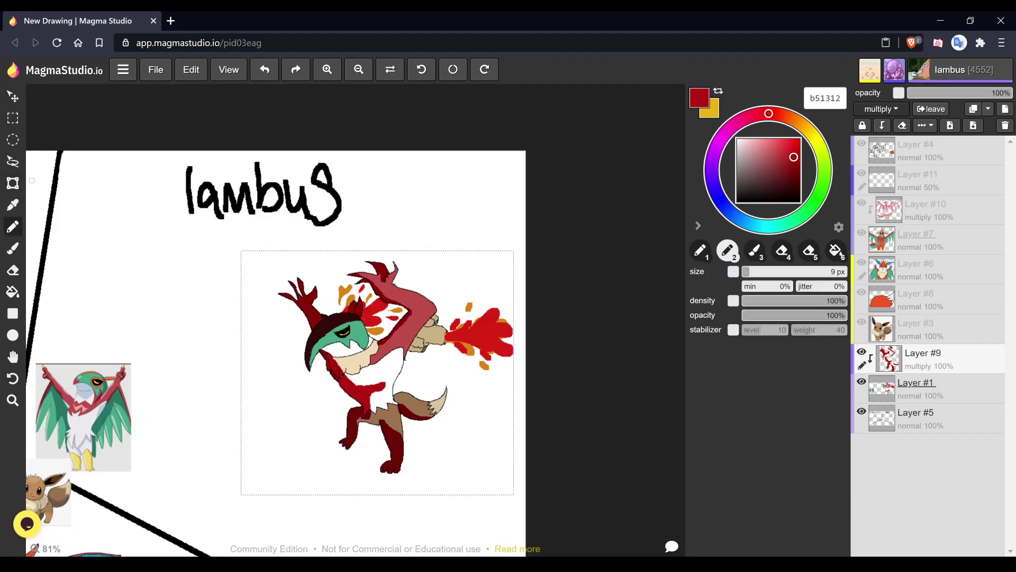
key("1")
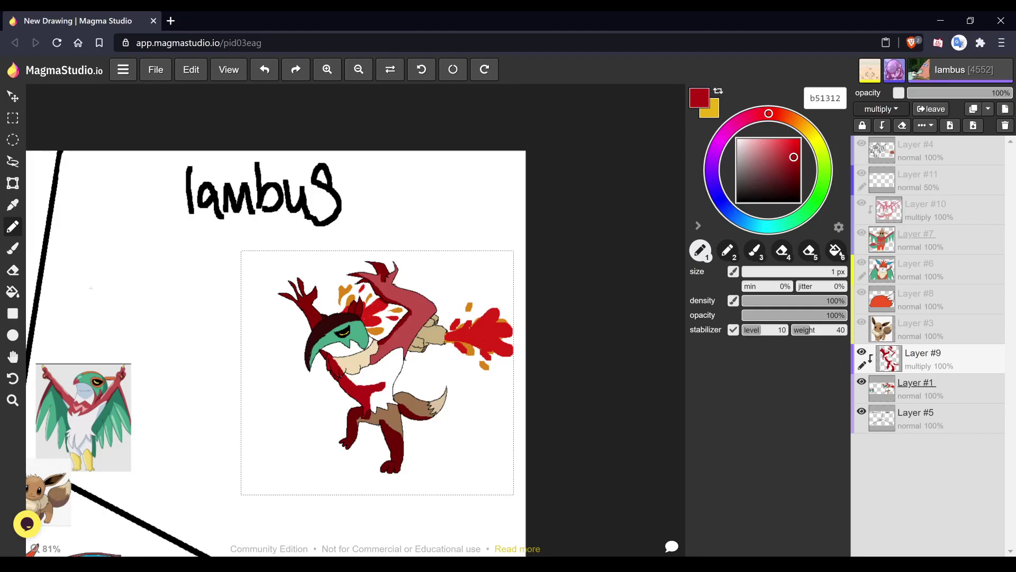
scroll(113, 321, "down", 3)
key("space")
mouse_move(151, 326)
left_mouse_down()
mouse_move(296, 249)
mouse_move(396, 315)
mouse_move(430, 308)
left_mouse_up()
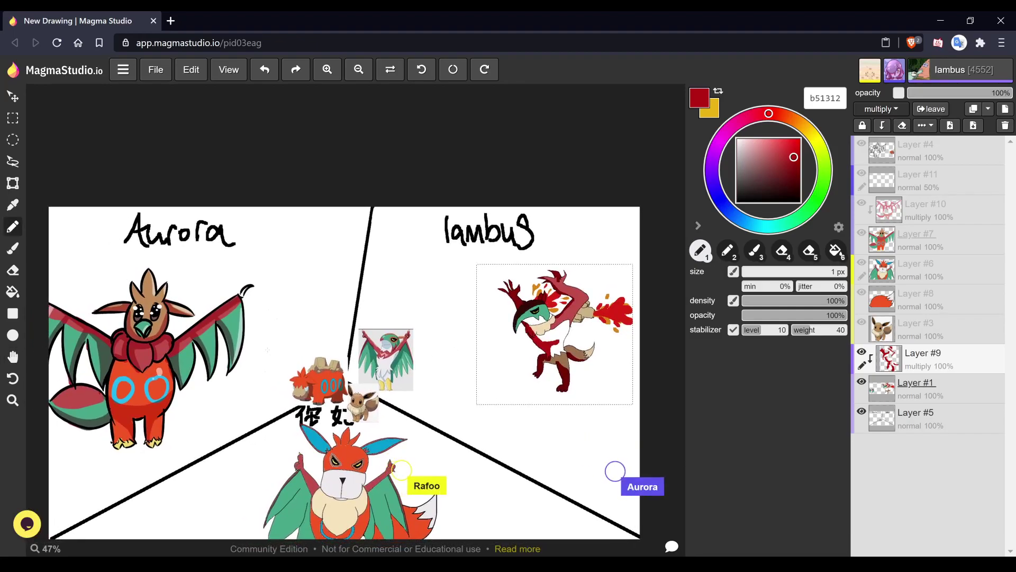
key("ctrl+t")
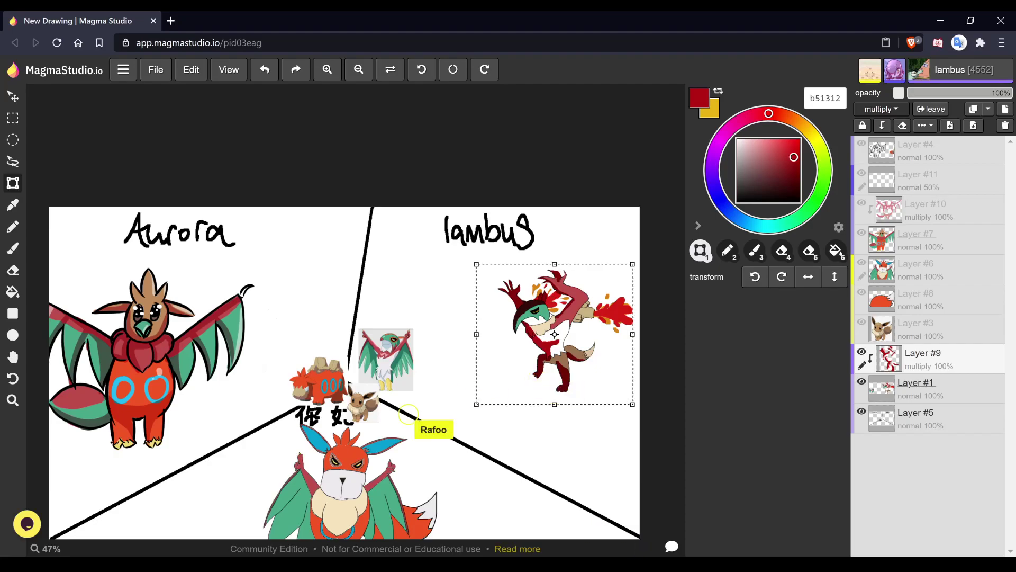
key("l")
key("m")
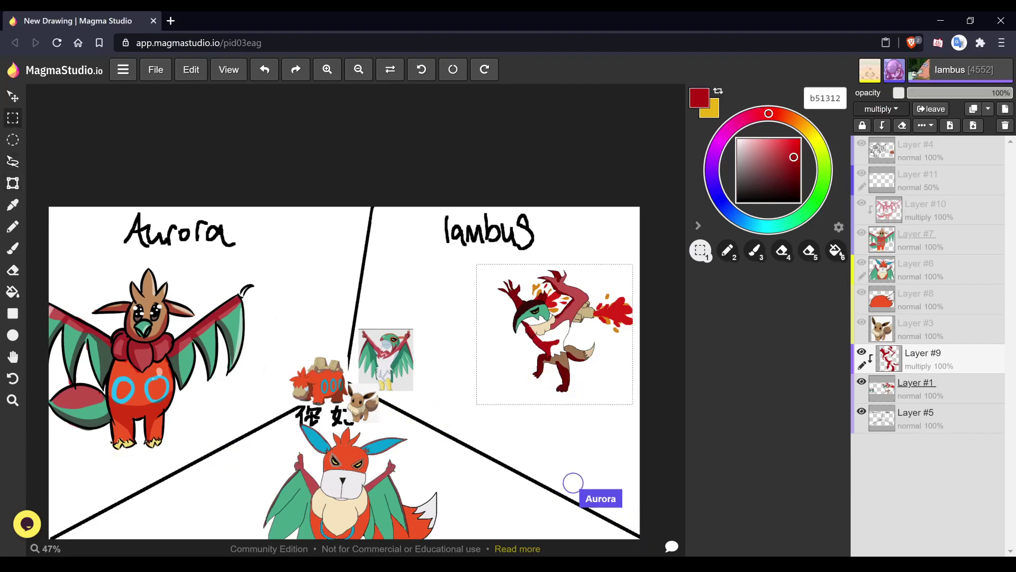
key("ctrl+d")
key("b")
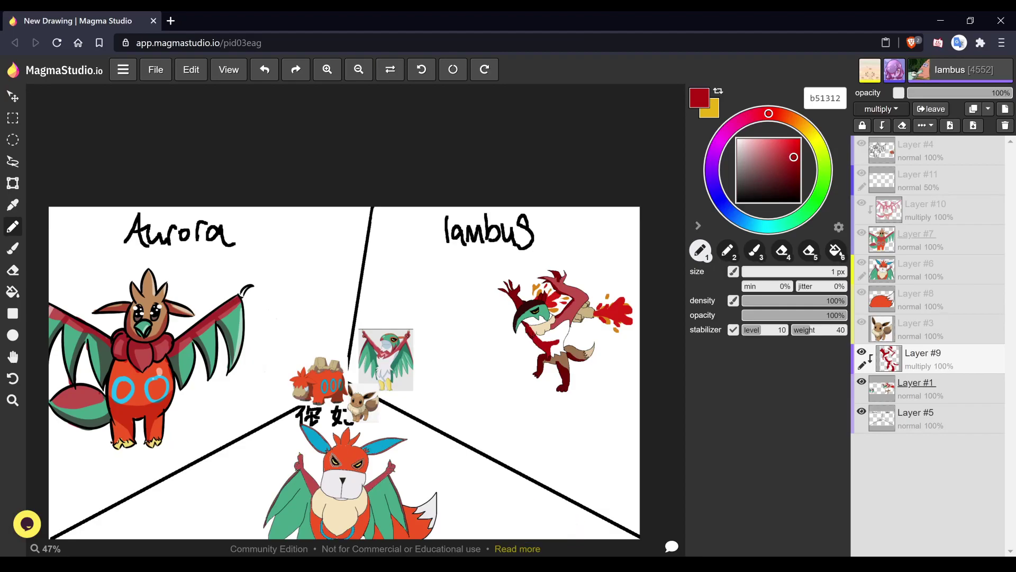
scroll(320, 481, "up", 1)
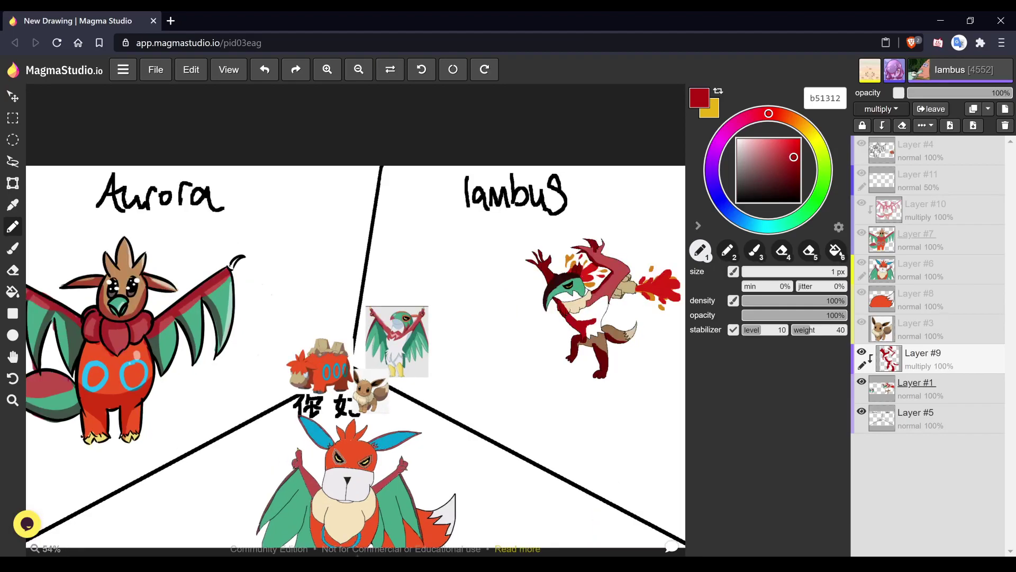
key("space")
left_click_drag(319, 482, 355, 464)
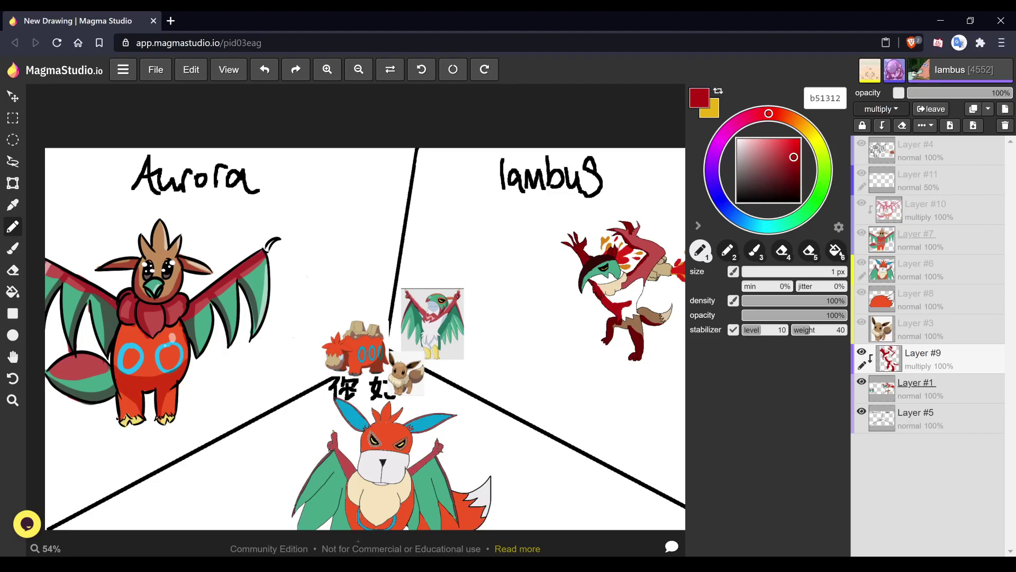
scroll(242, 387, "down", 1)
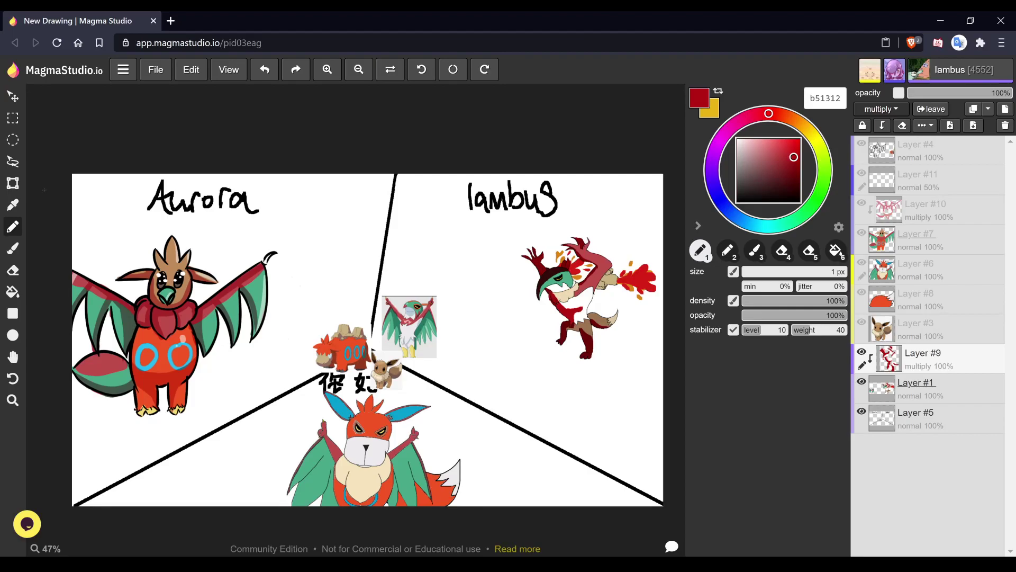
key("alt+Tab")
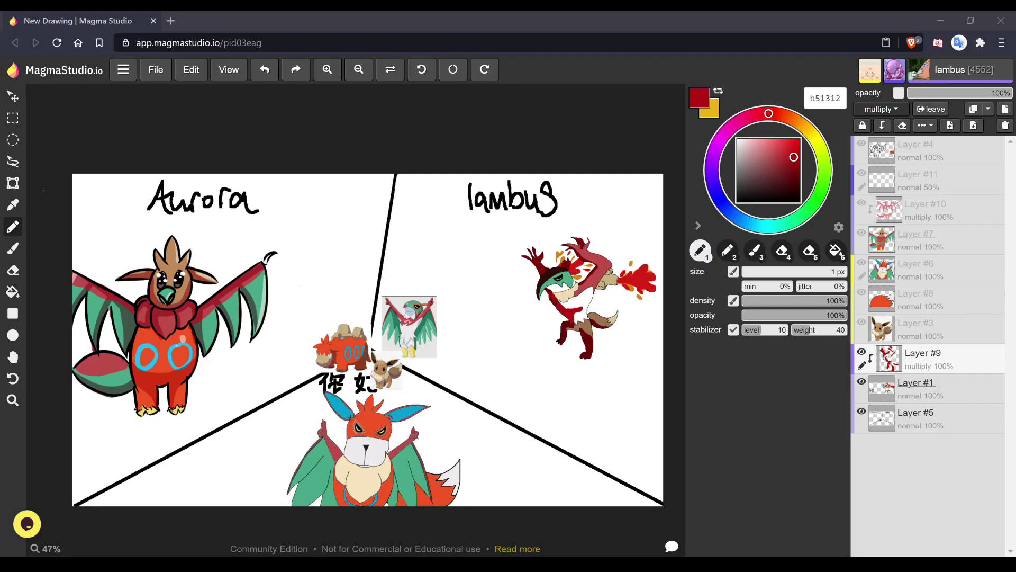
key("alt+Tab")
left_click(188, 521)
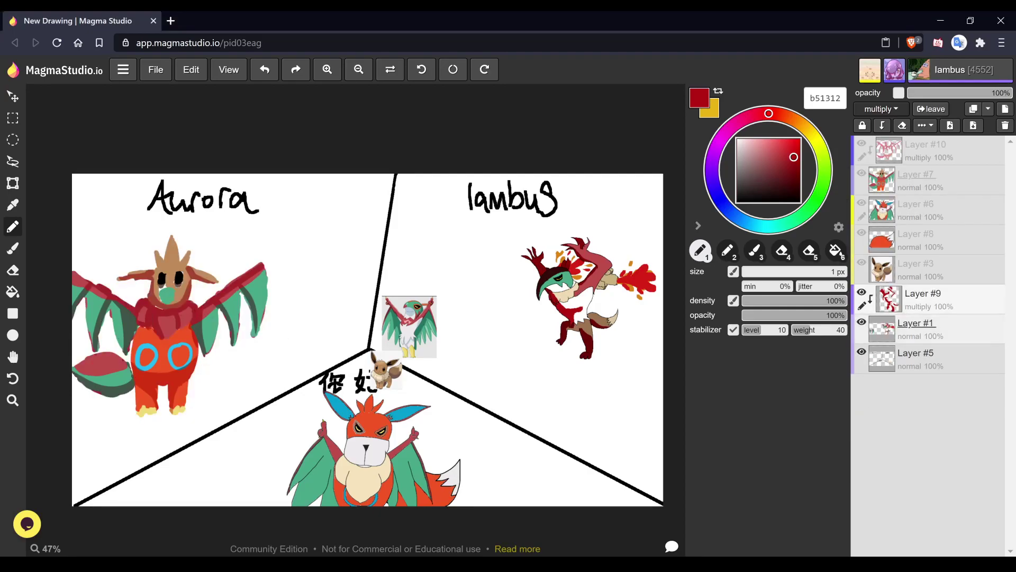
- Remove the creature by deleting its drawing layer, Layer #1, and clipped shading layer, Layer #9, and set the drawing colour to black (000000)
right_click(932, 300)
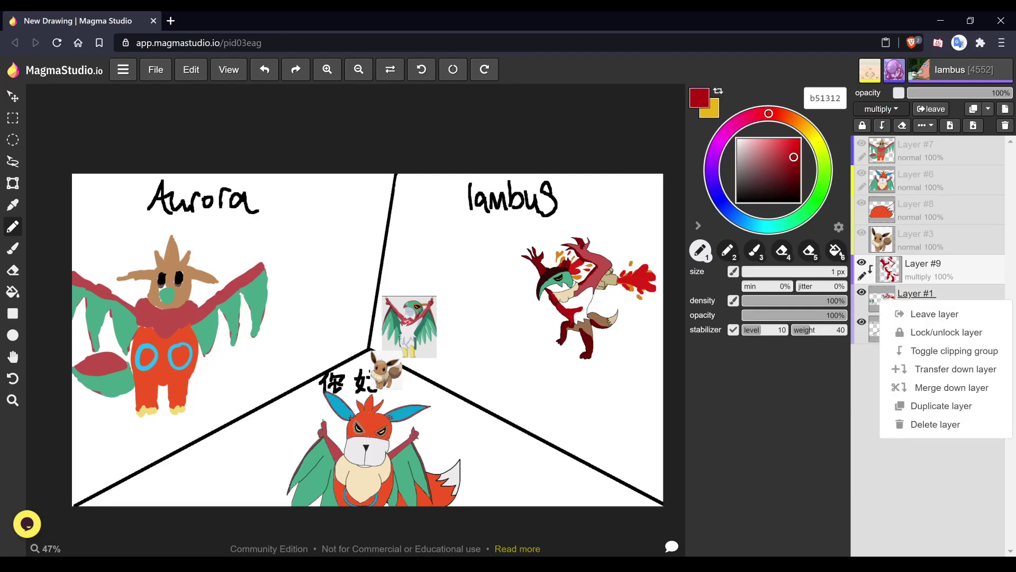
right_click(931, 270)
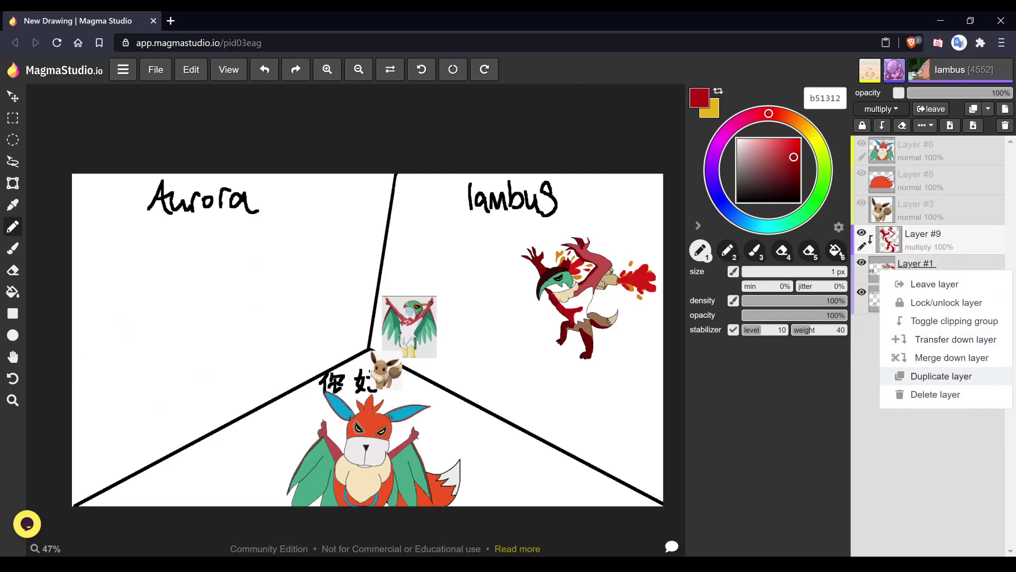
left_click(935, 395)
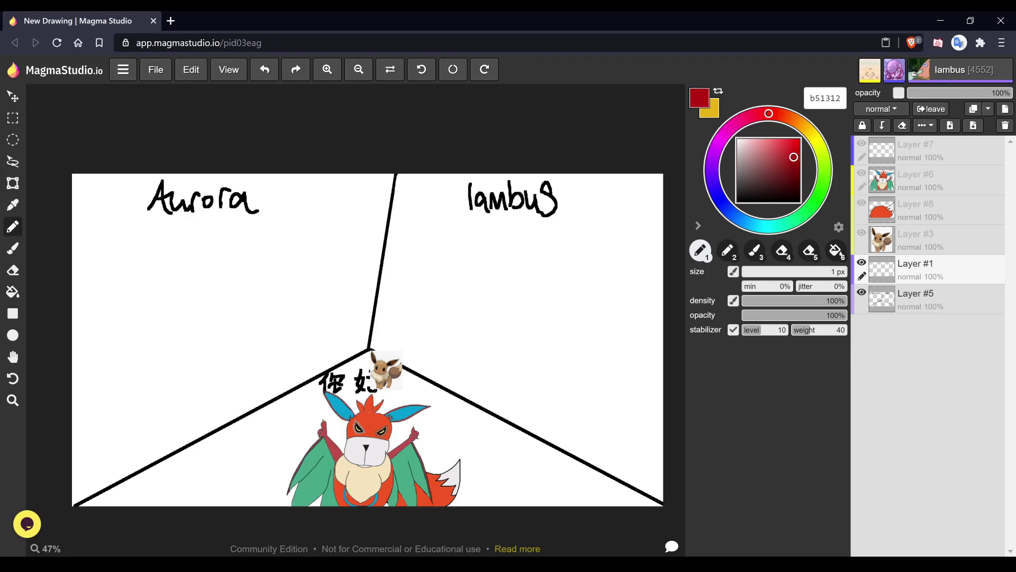
left_click(737, 202)
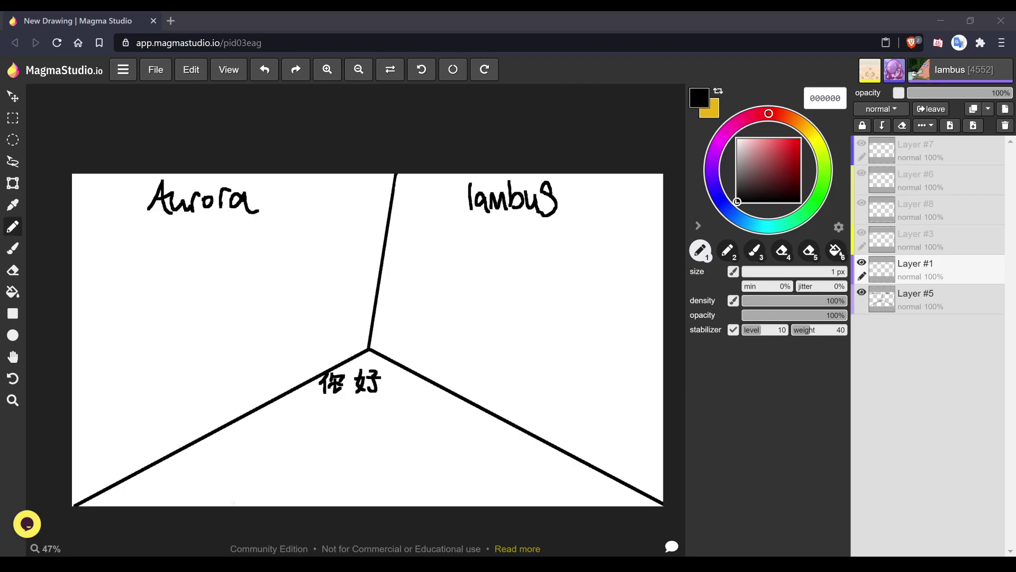
- Paste the green serpent reference picture onto Layer #1, shrink it to a thumbnail and place it beside the junction of the divider lines
key("alt+Tab")
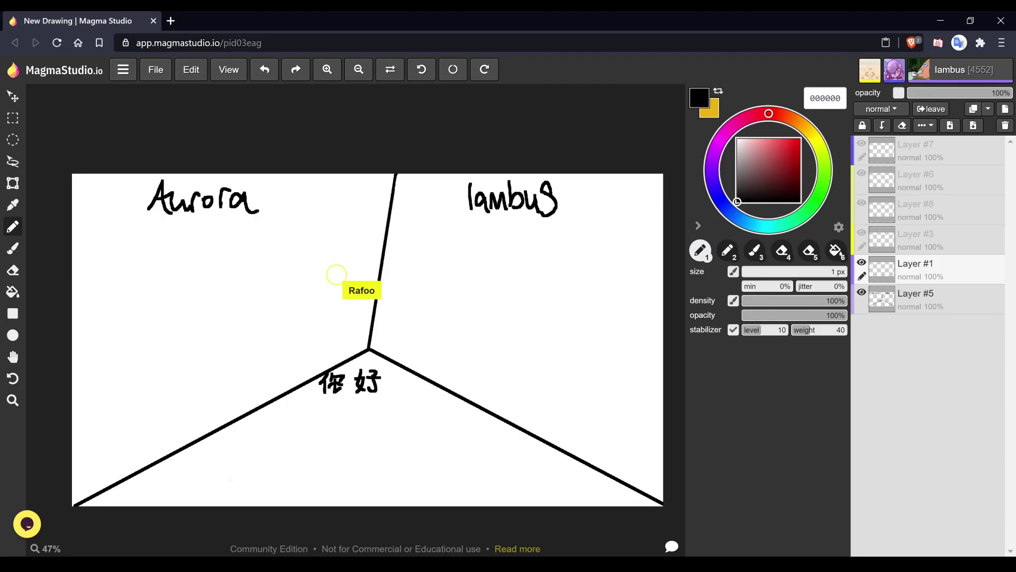
left_click(266, 555)
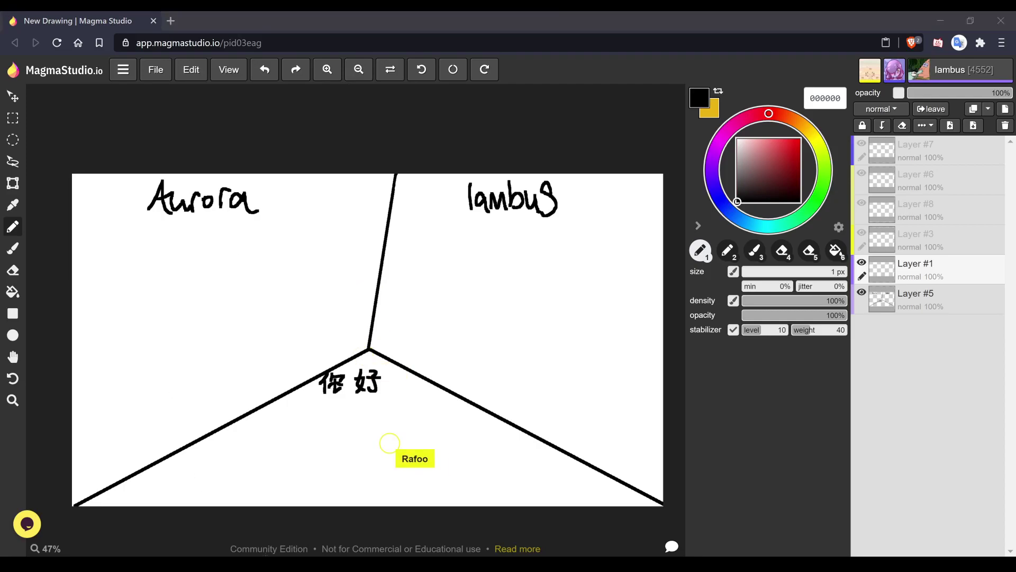
key("alt+Tab")
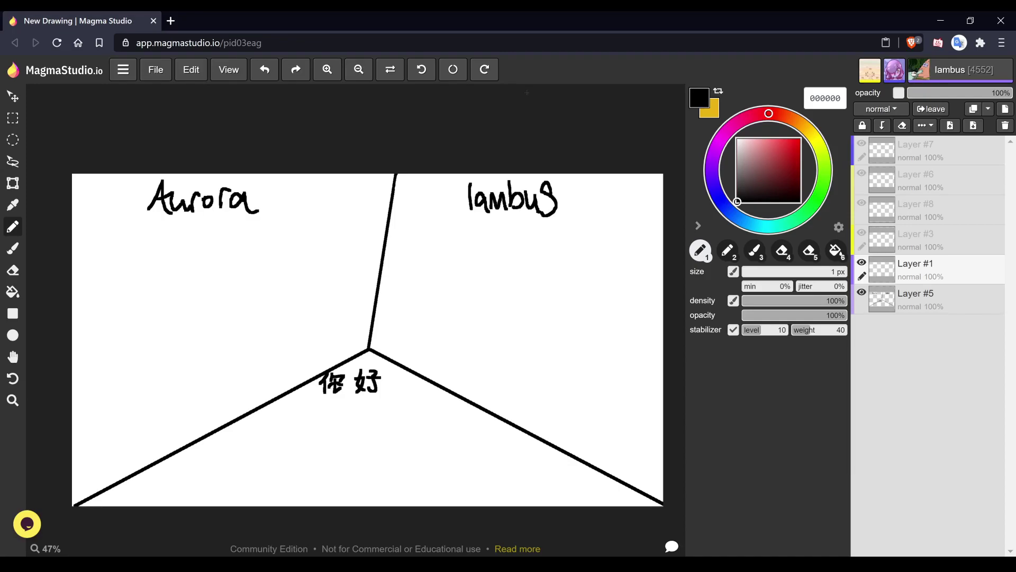
key("t")
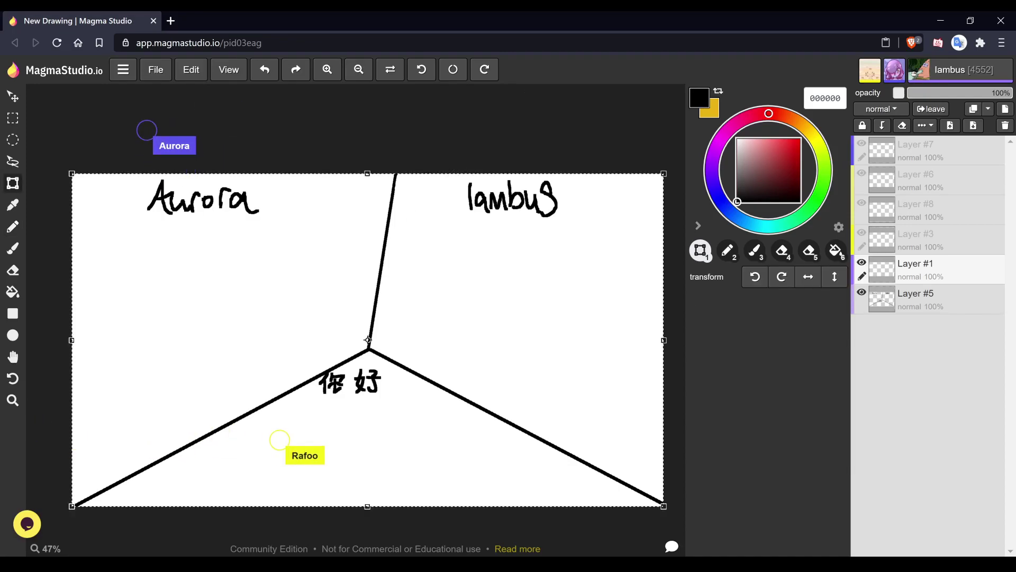
key("ctrl+v")
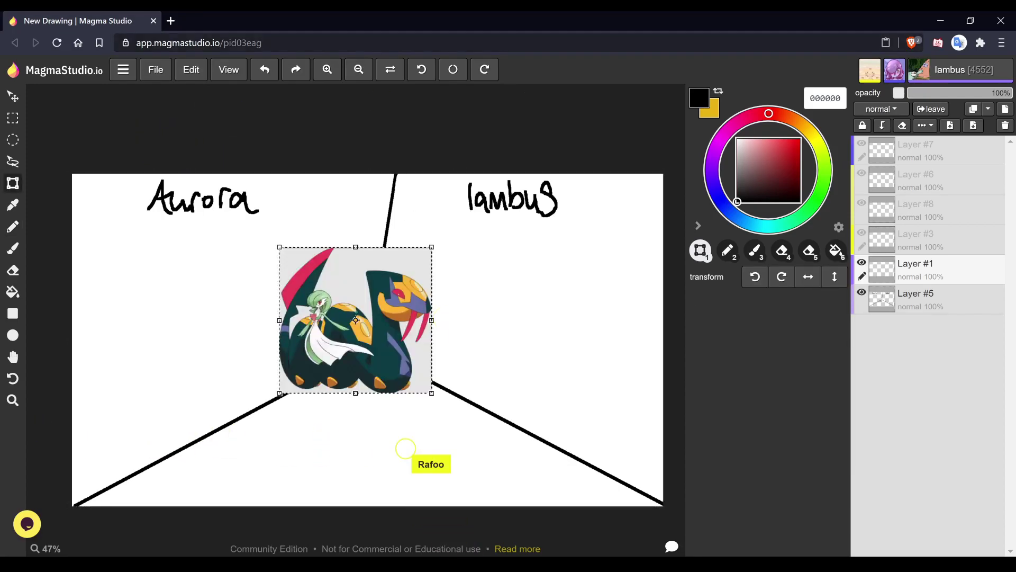
left_click_drag(391, 317, 520, 346)
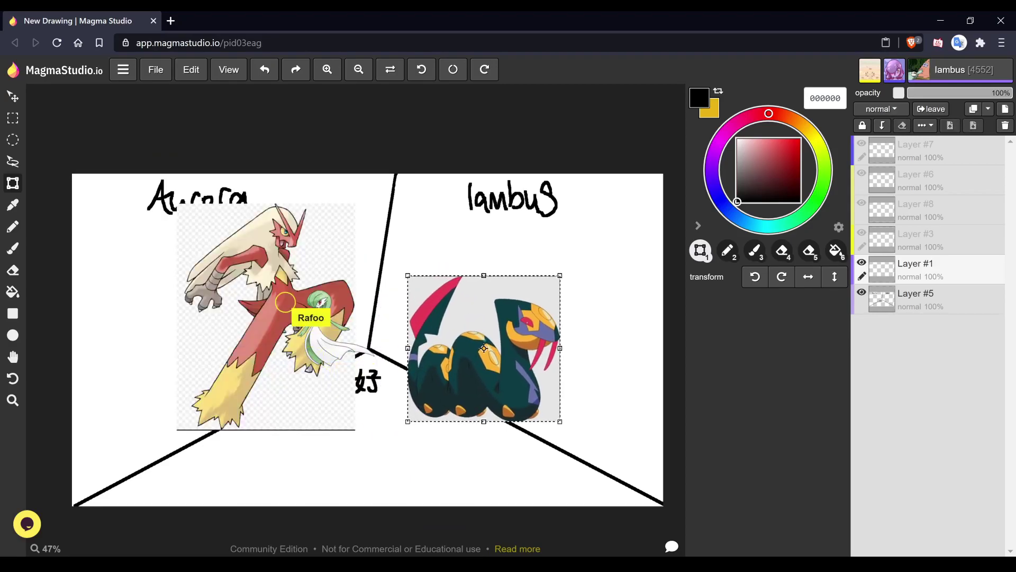
mouse_move(560, 421)
left_mouse_down()
mouse_move(459, 324)
mouse_move(421, 306)
mouse_move(407, 329)
left_mouse_up()
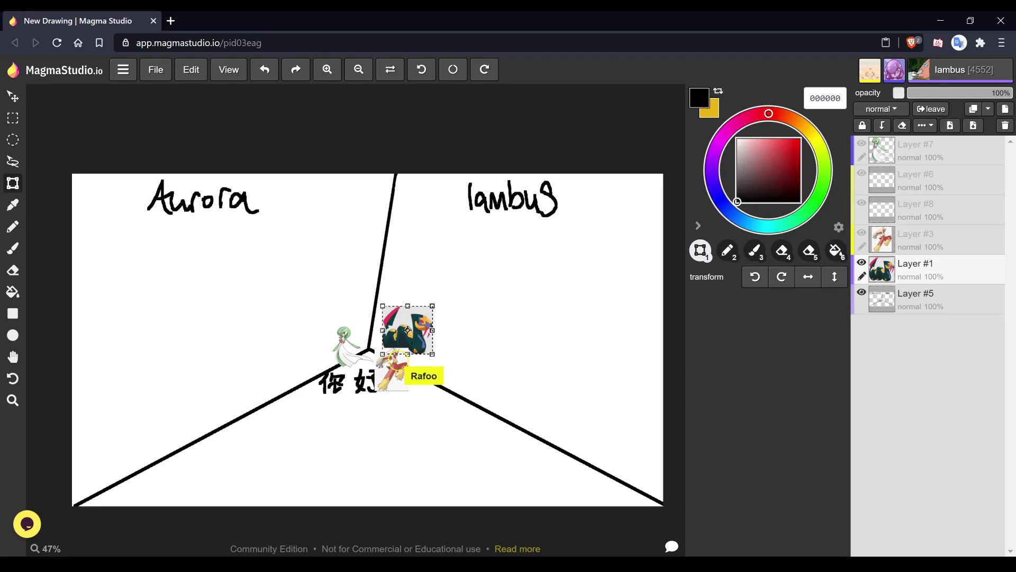
left_click_drag(407, 330, 412, 331)
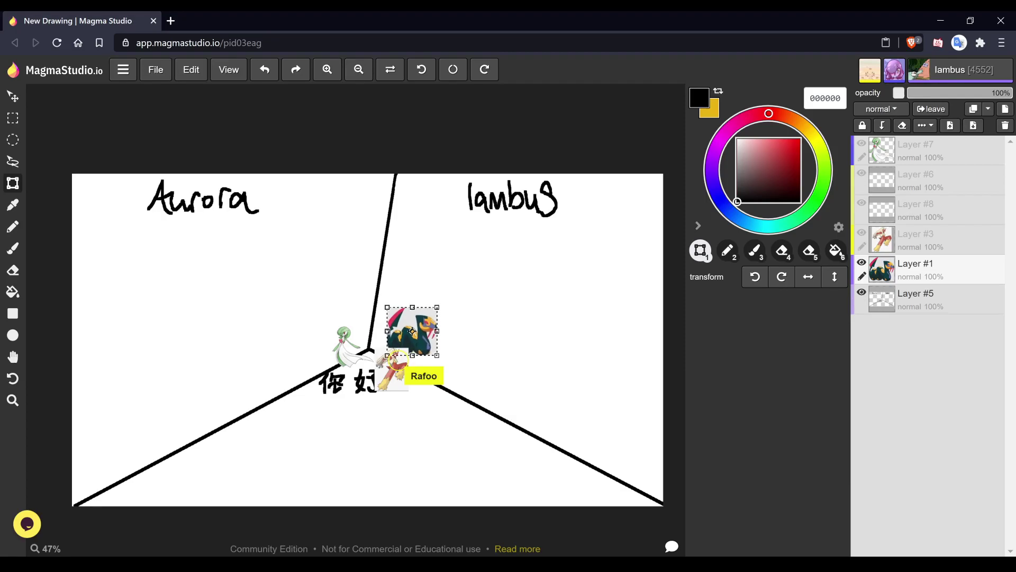
- Sketch the outline of a wide-open snake mouth with the 1 px pencil in the middle of the upper-right section
key("b")
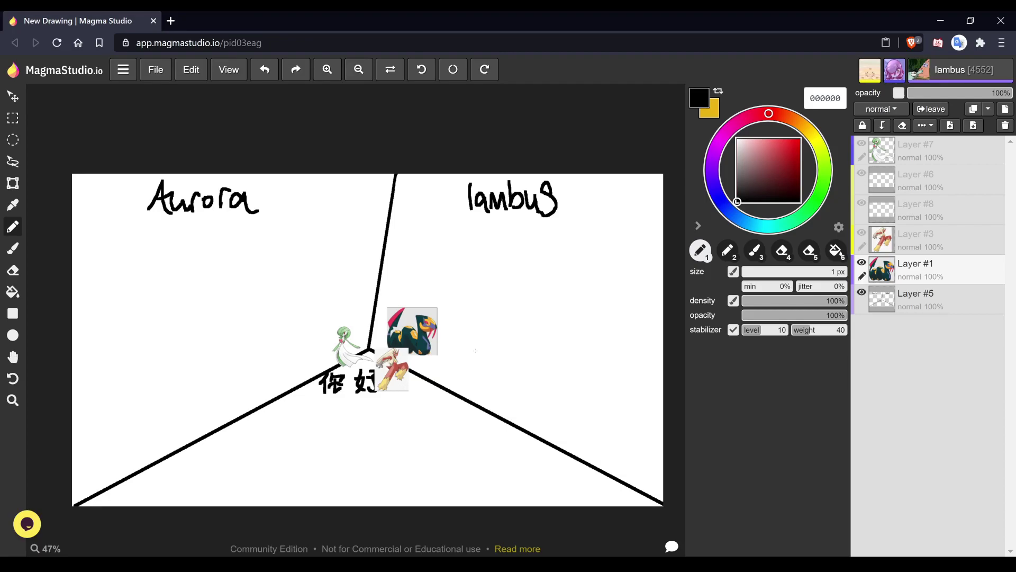
scroll(475, 350, "up", 5)
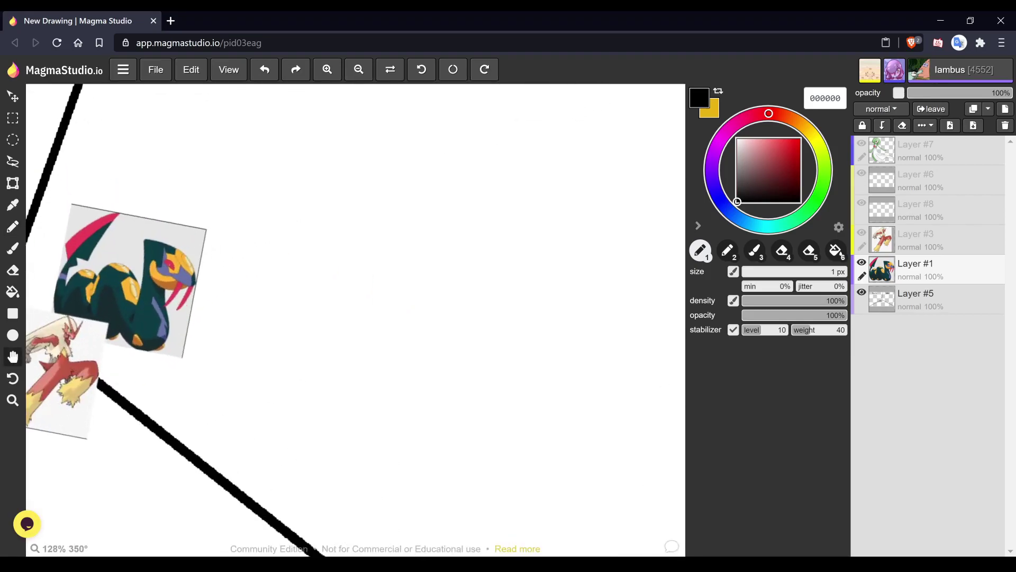
scroll(471, 358, "down", 2)
scroll(471, 328, "down", 2)
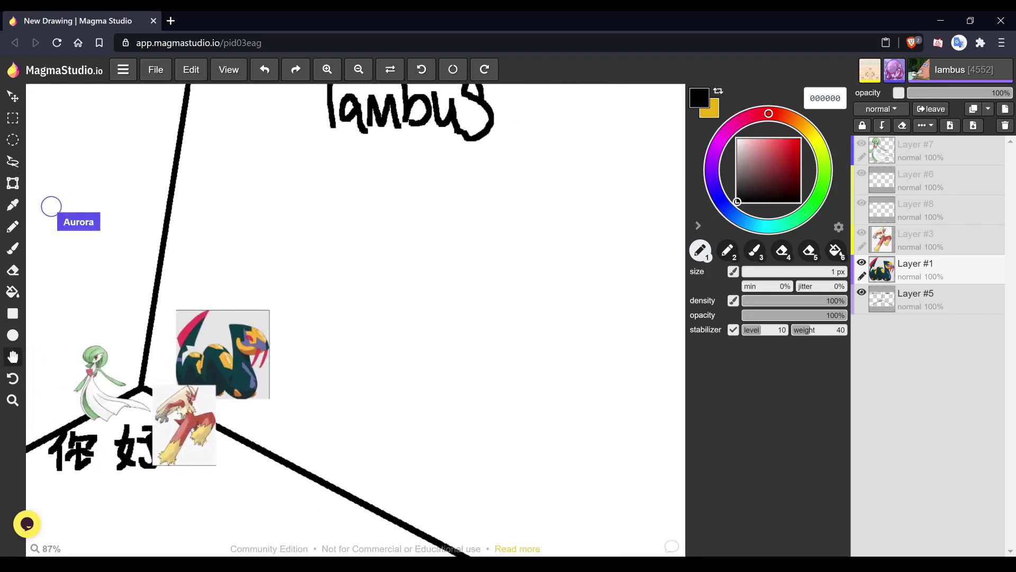
scroll(349, 318, "down", 1)
key("p")
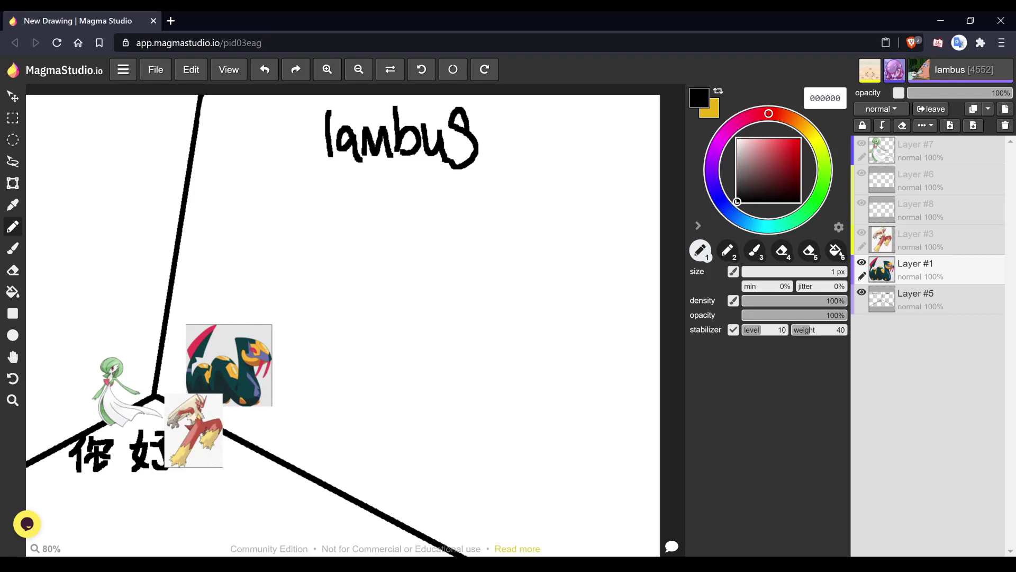
key("space")
scroll(356, 320, "up", 1)
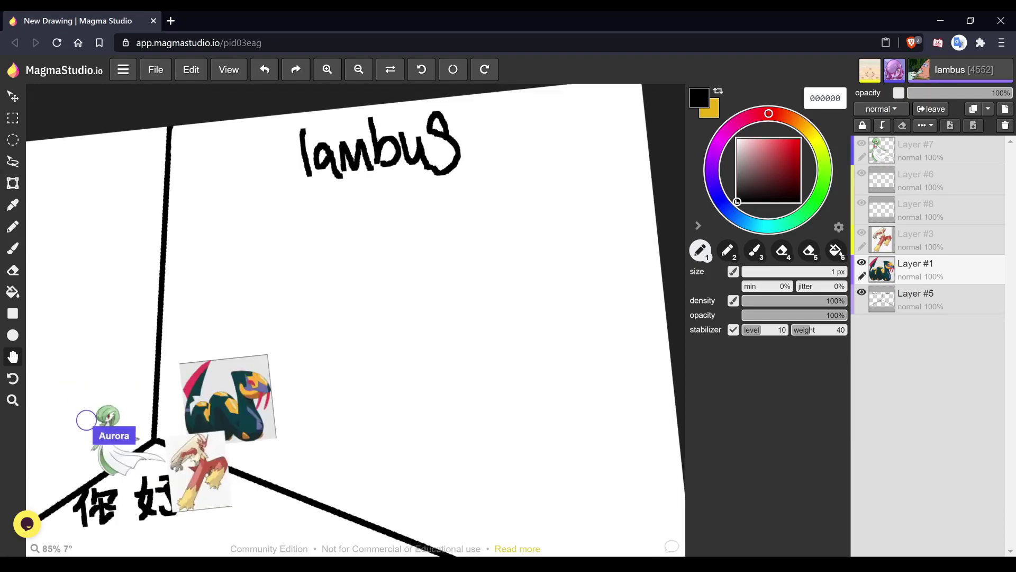
scroll(355, 319, "up", 2)
scroll(356, 320, "up", 2)
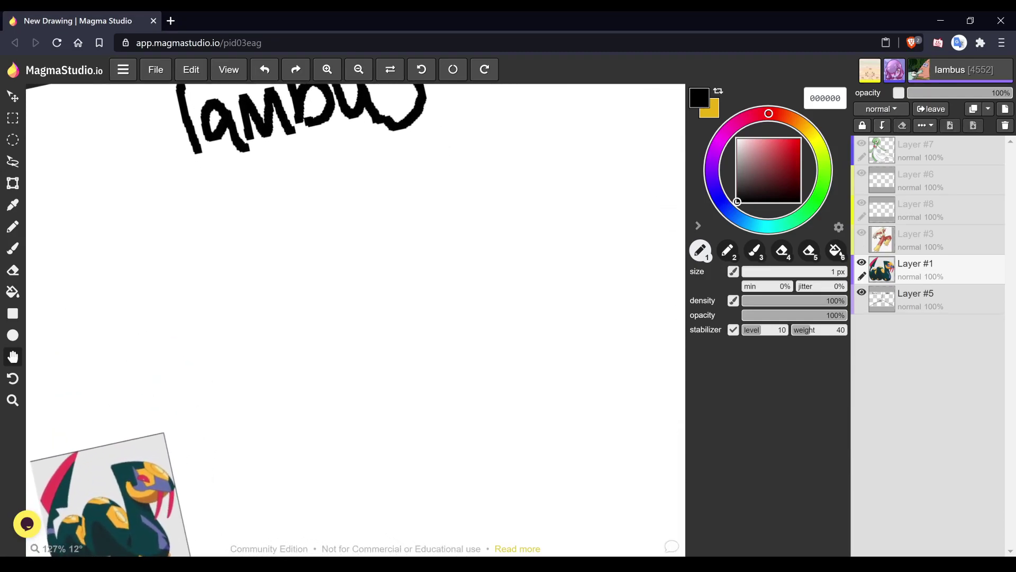
scroll(356, 320, "up", 1)
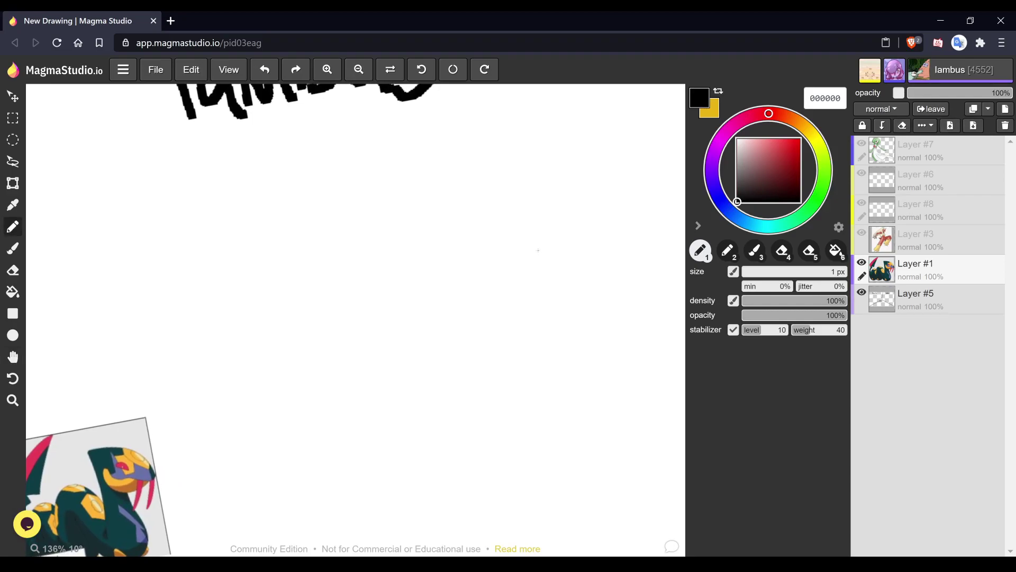
mouse_move(414, 201)
left_mouse_down()
mouse_move(441, 245)
mouse_move(424, 295)
mouse_move(457, 279)
mouse_move(481, 242)
mouse_move(413, 194)
left_mouse_up()
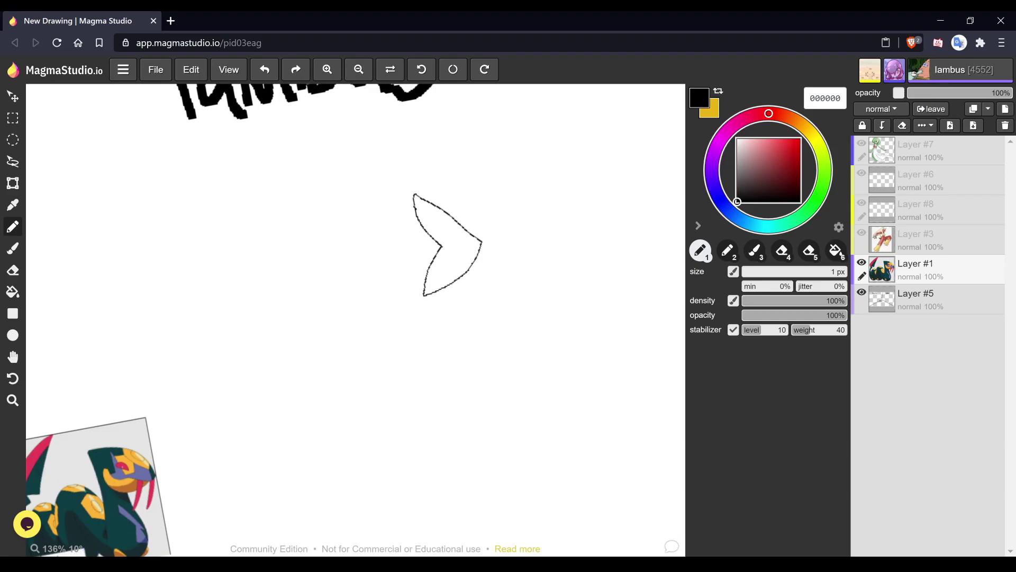
- Draw two long pointed fangs hanging from the upper jaw, one inside the mouth and one along its front edge
mouse_move(432, 208)
left_mouse_down()
mouse_move(443, 237)
mouse_move(442, 212)
left_mouse_up()
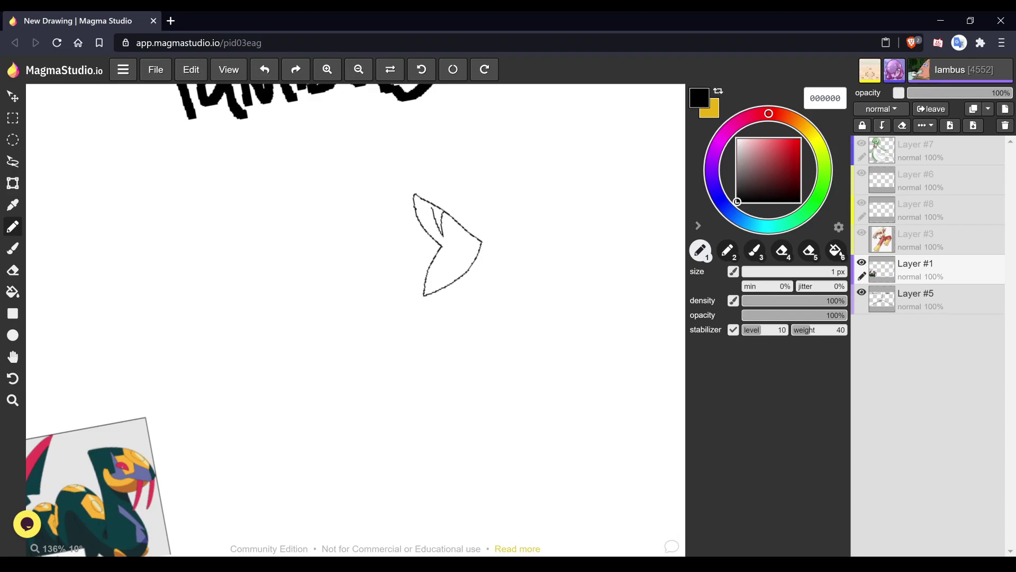
scroll(452, 222, "up", 3)
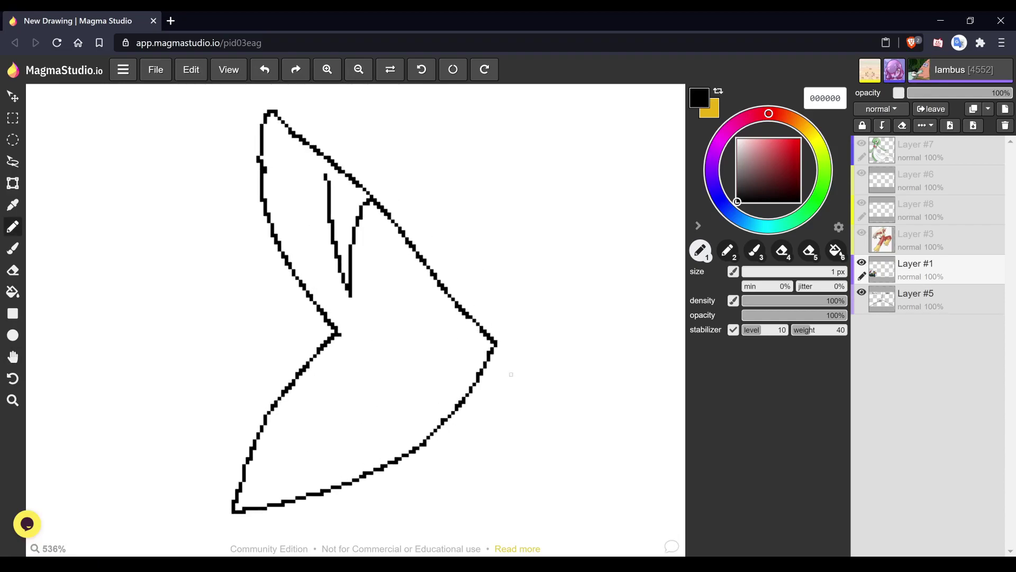
left_click_drag(328, 160, 326, 176)
mouse_move(262, 168)
left_mouse_down()
mouse_move(251, 185)
mouse_move(255, 259)
mouse_move(282, 318)
mouse_move(291, 268)
left_mouse_up()
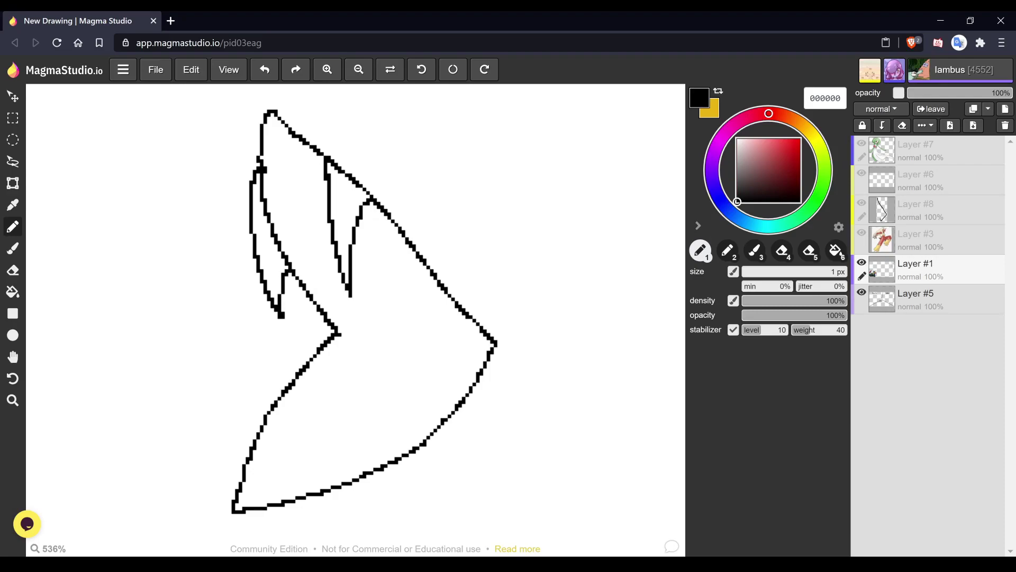
- Draw a curling forked tongue coming out of the mouth and erase the mouth outline that crosses it
mouse_move(364, 335)
left_mouse_down()
mouse_move(228, 364)
mouse_move(181, 324)
mouse_move(186, 290)
mouse_move(207, 266)
mouse_move(166, 305)
mouse_move(170, 344)
mouse_move(137, 301)
mouse_move(104, 299)
mouse_move(131, 324)
mouse_move(163, 381)
mouse_move(202, 399)
mouse_move(275, 395)
mouse_move(350, 356)
mouse_move(399, 356)
left_mouse_up()
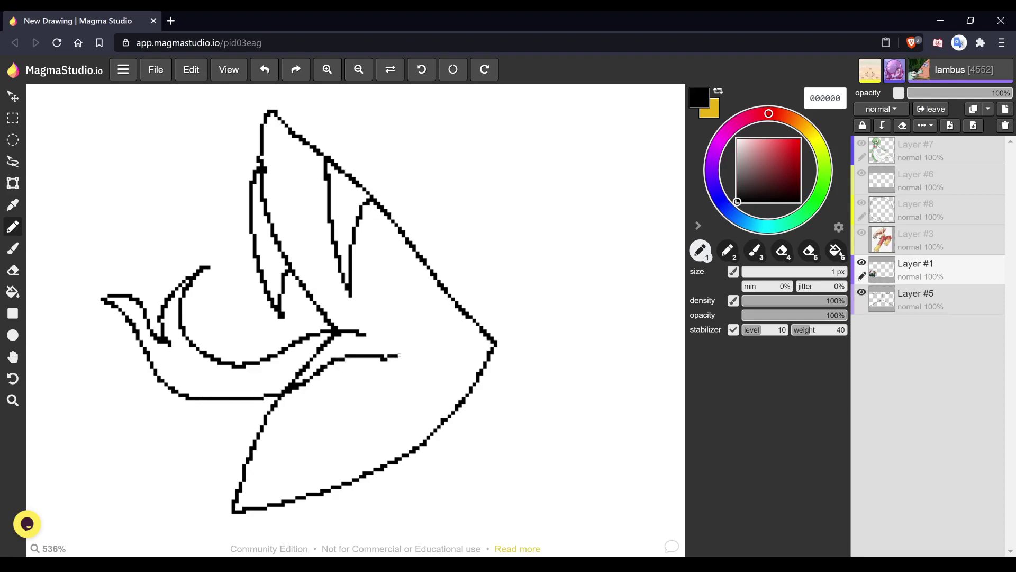
key("e")
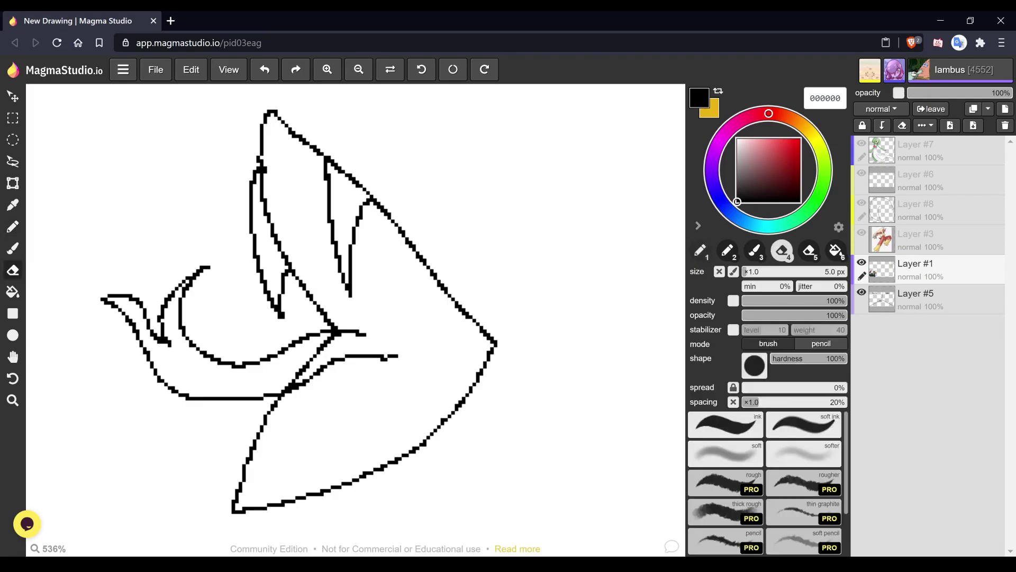
scroll(325, 346, "up", 5)
mouse_move(327, 335)
left_mouse_down()
mouse_move(363, 265)
mouse_move(336, 306)
mouse_move(295, 418)
mouse_move(272, 437)
mouse_move(307, 403)
left_mouse_up()
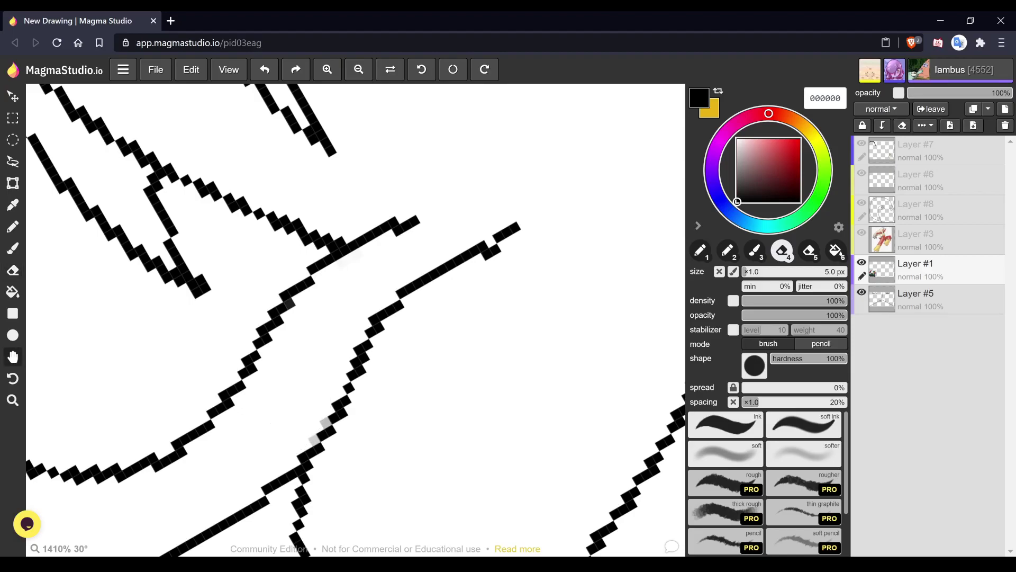
scroll(356, 319, "down", 3)
scroll(356, 319, "down", 2)
scroll(355, 320, "down", 1)
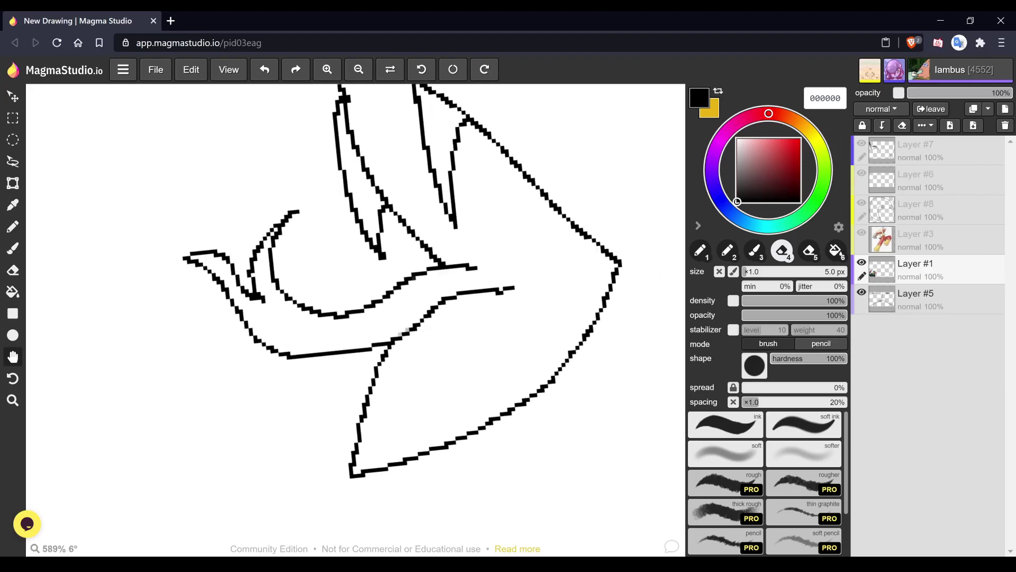
- Clean up the loose line ends at the tongue's root and close it with a rounded end inside the mouth
key("e")
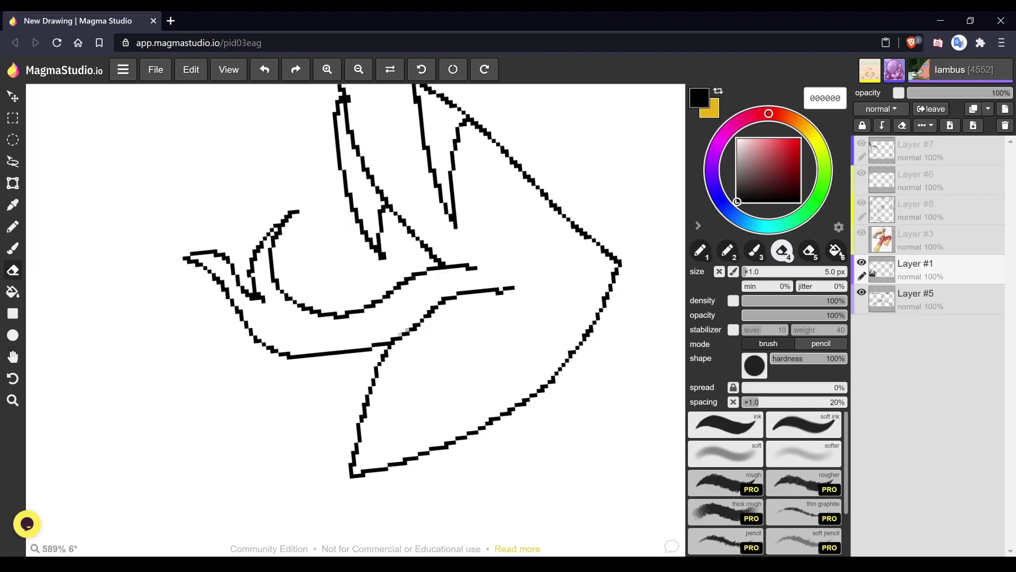
mouse_move(484, 267)
left_mouse_down()
mouse_move(471, 267)
mouse_move(491, 254)
mouse_move(523, 264)
mouse_move(513, 288)
left_mouse_up()
key("1")
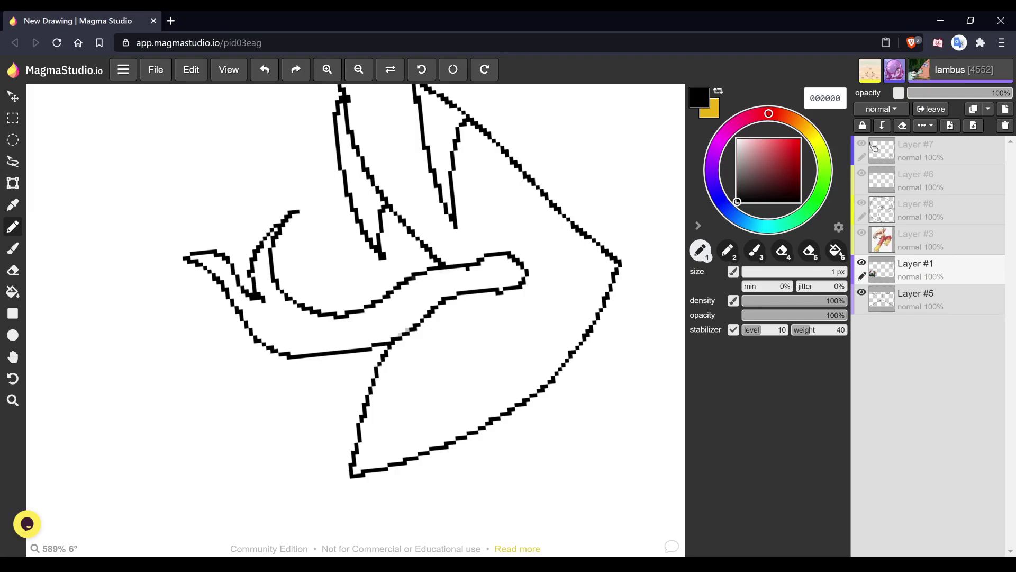
- Fill the inside of the mouth with black around the tongue and the fangs
key("6")
left_click(497, 328)
key("1")
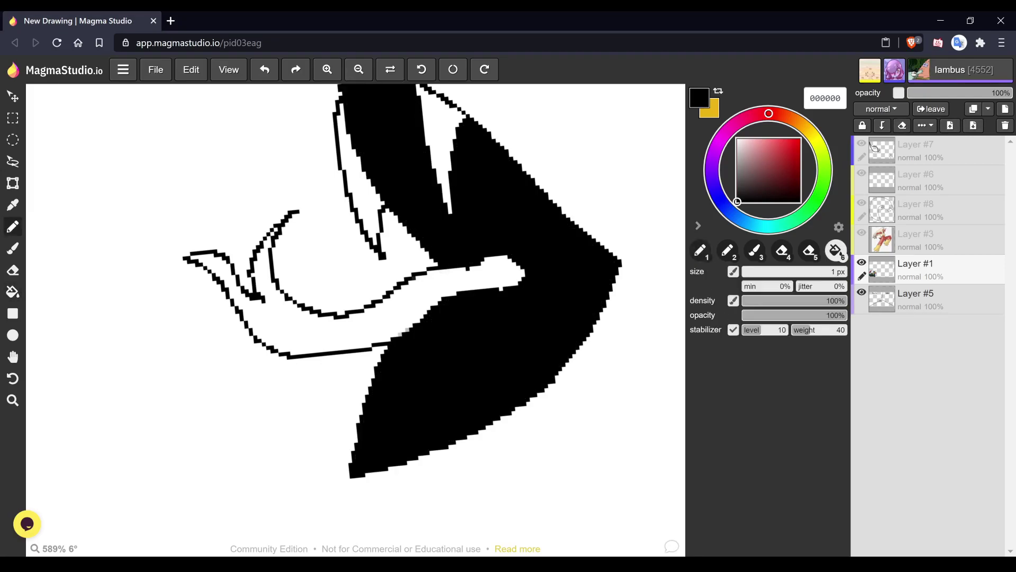
- Draw the top line of the head from the upper jaw tip backwards and outline the pointed marking beneath it
scroll(537, 341, "down", 3)
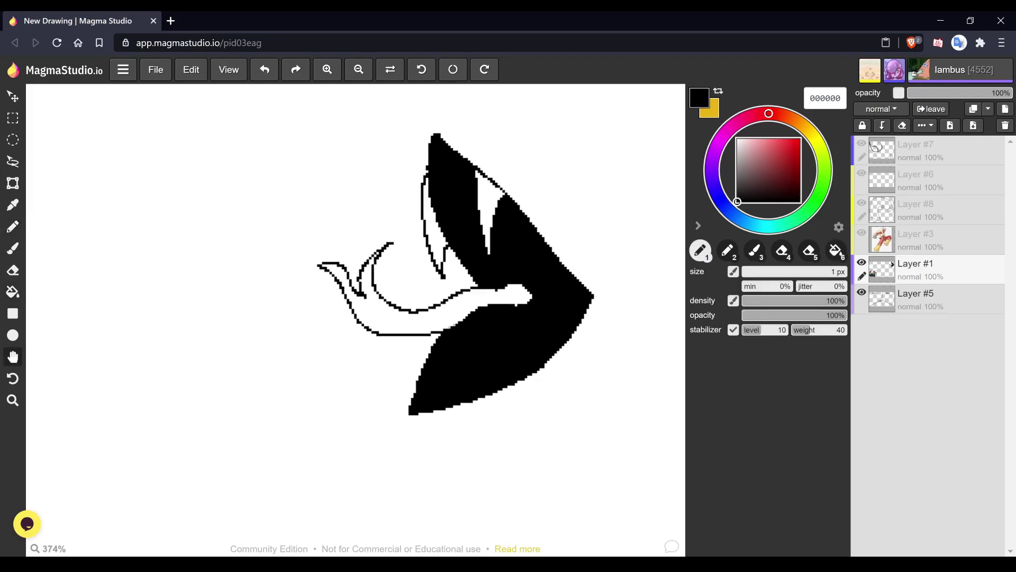
scroll(453, 296, "down", 7)
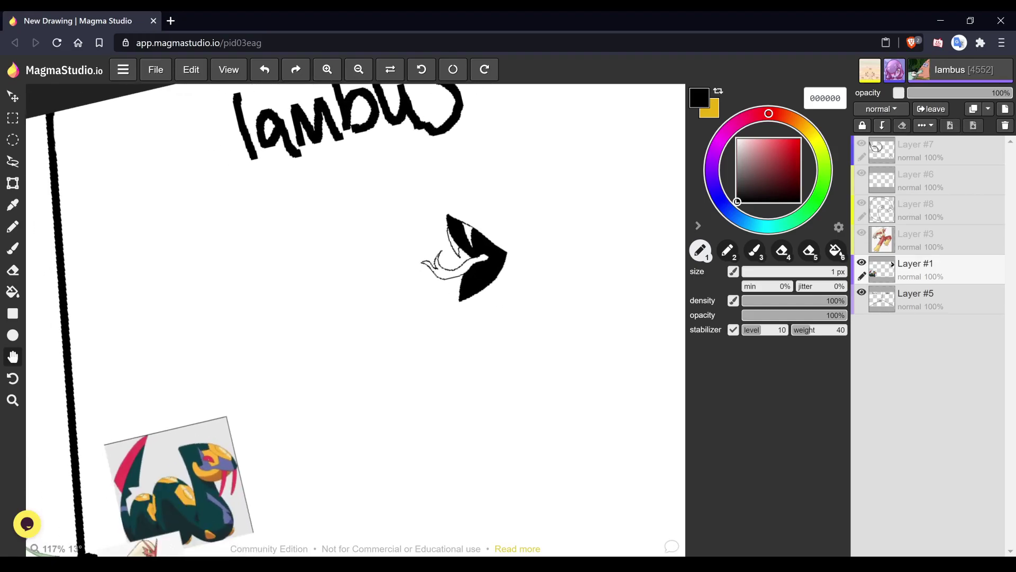
scroll(577, 164, "down", 2)
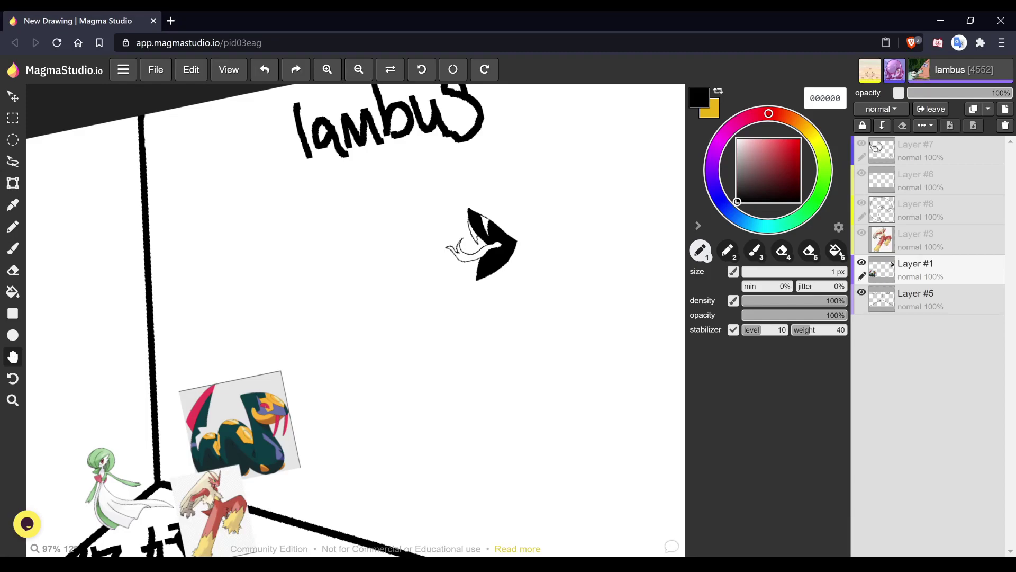
scroll(555, 219, "up", 5)
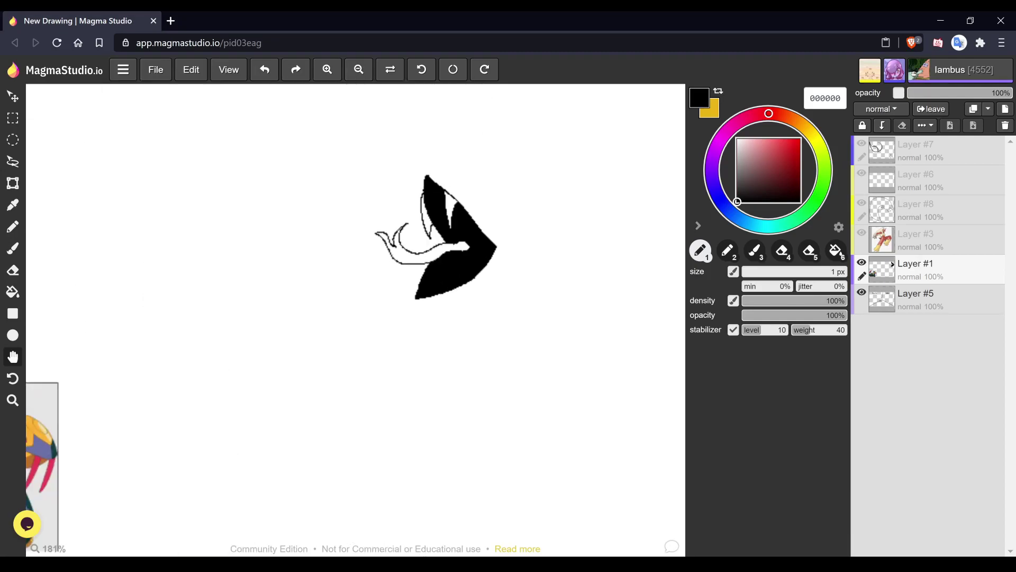
key("b")
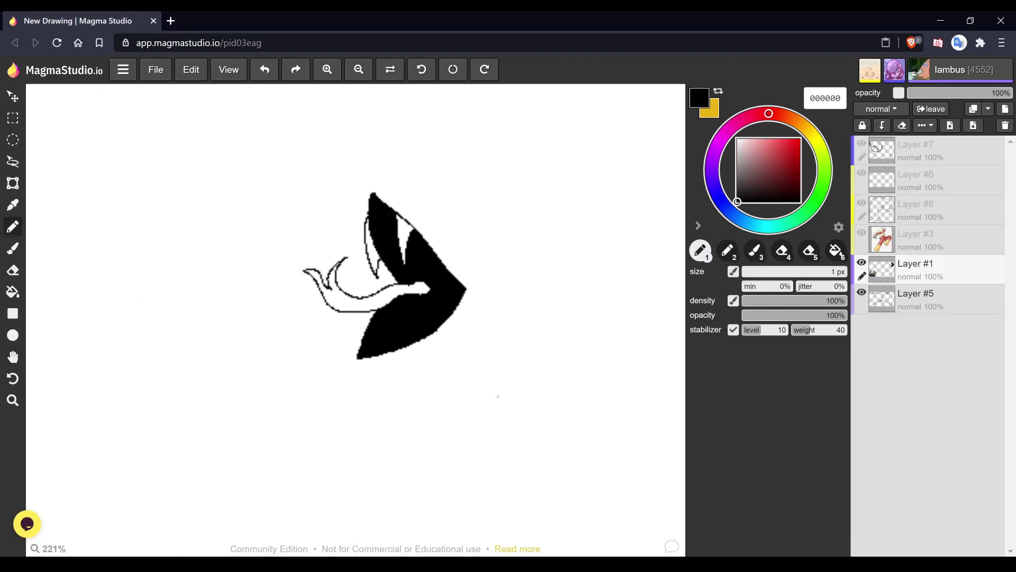
mouse_move(373, 191)
left_mouse_down()
mouse_move(533, 210)
mouse_move(563, 241)
left_mouse_up()
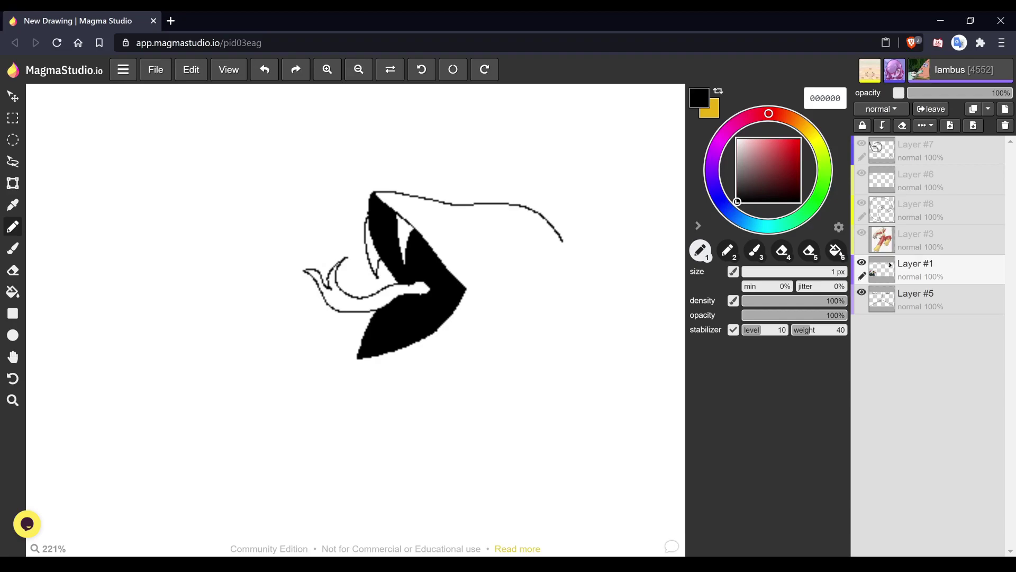
mouse_move(443, 203)
left_mouse_down()
mouse_move(456, 243)
mouse_move(479, 262)
mouse_move(496, 218)
left_mouse_up()
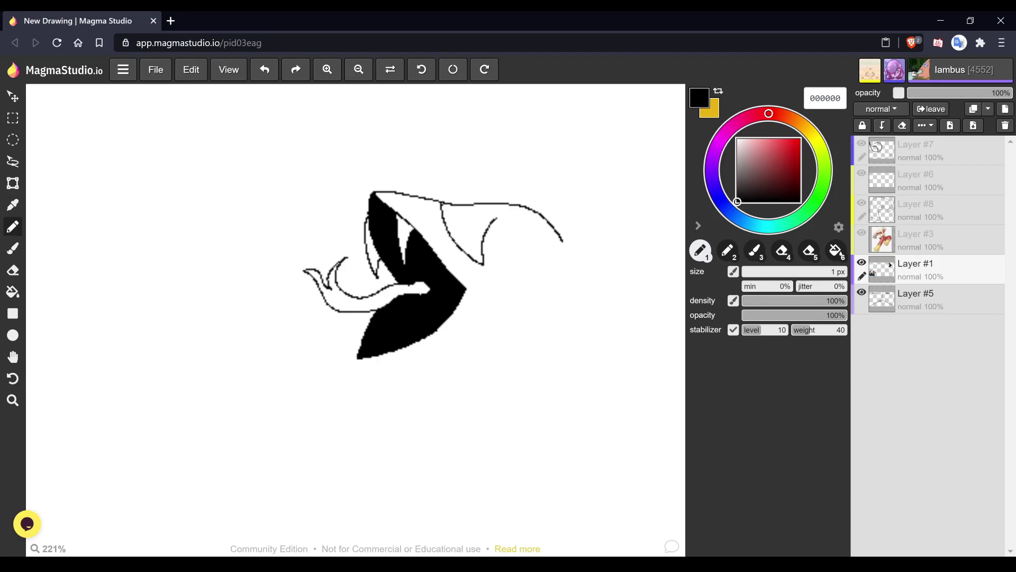
mouse_move(484, 261)
left_mouse_down()
mouse_move(513, 233)
mouse_move(549, 236)
left_mouse_up()
key("space")
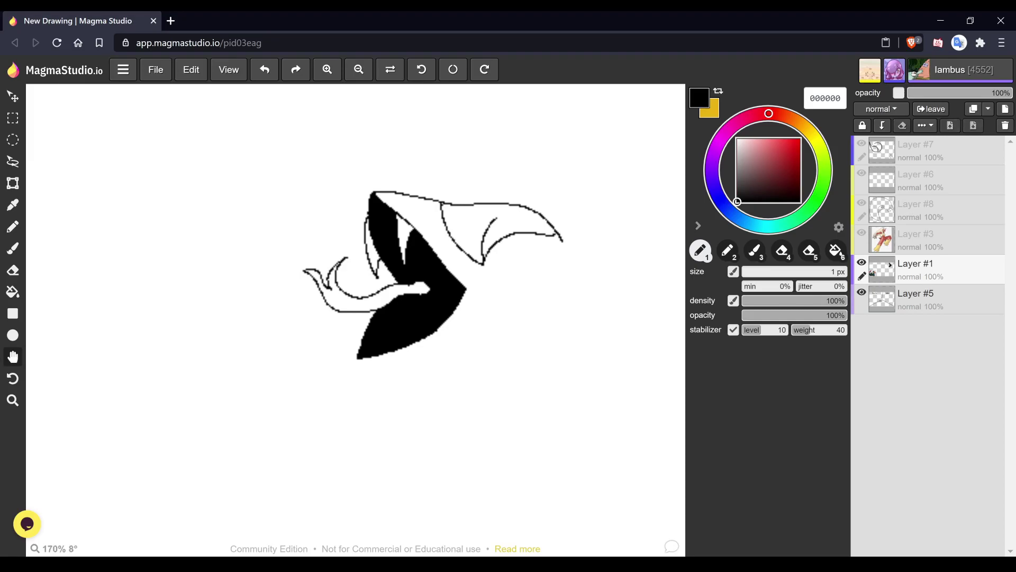
scroll(544, 188, "down", 6)
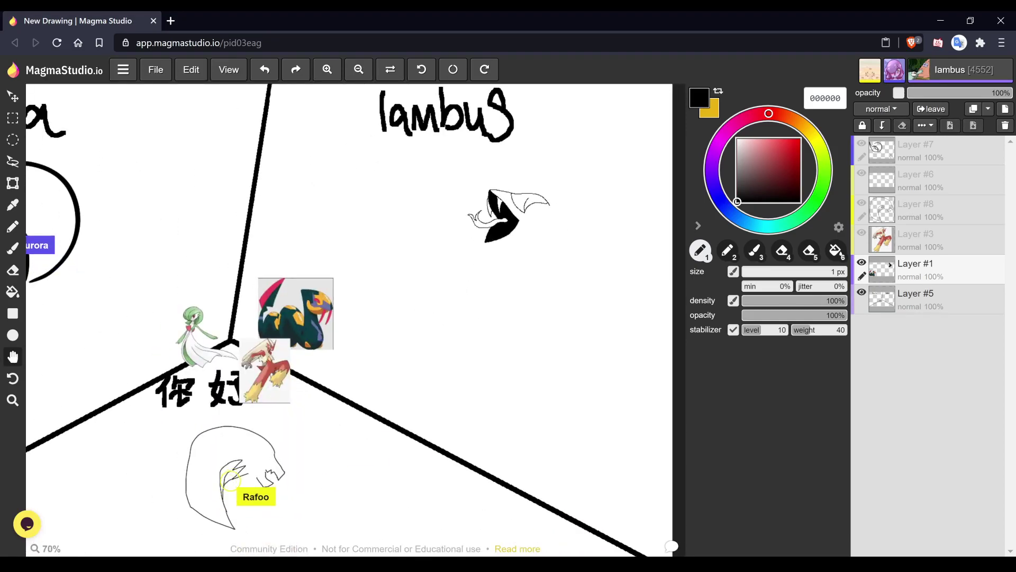
- Outline a narrowed eye with a curved lower edge beneath the pointed marking behind the mouth, redoing the first oversized attempt
scroll(550, 205, "up", 7)
scroll(526, 206, "up", 4)
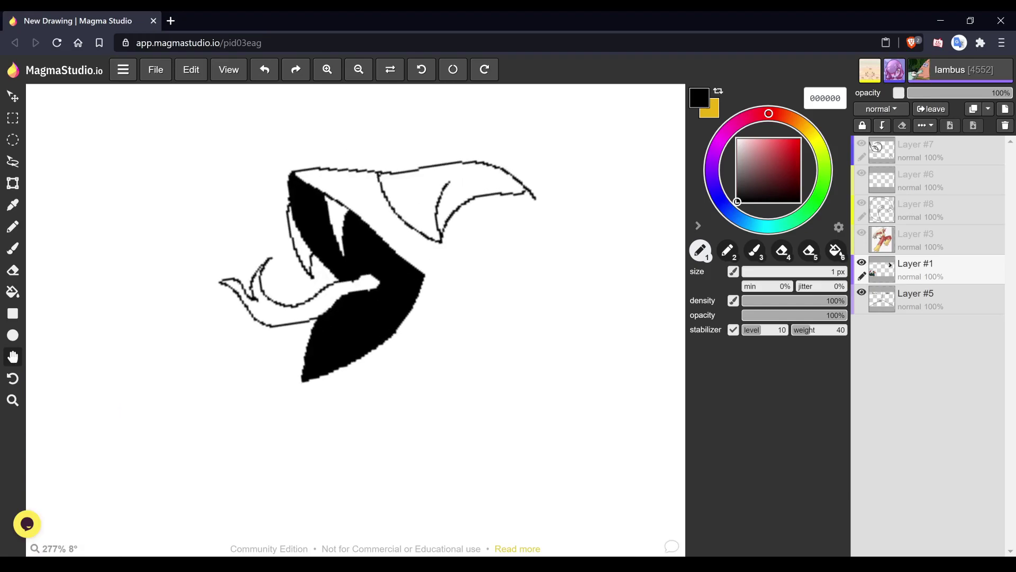
key("b")
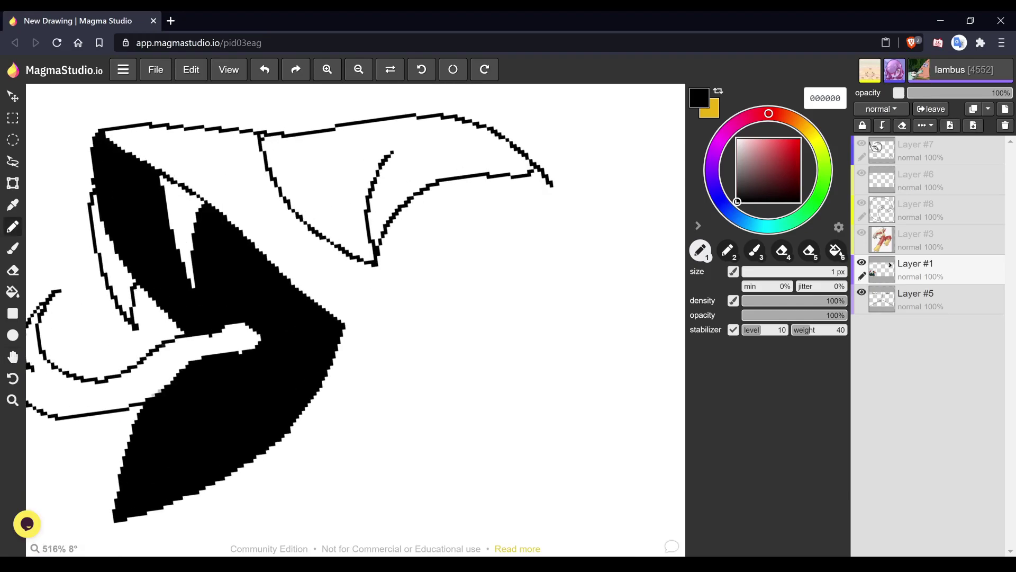
mouse_move(385, 233)
left_mouse_down()
mouse_move(403, 268)
mouse_move(434, 256)
mouse_move(458, 222)
mouse_move(462, 180)
left_mouse_up()
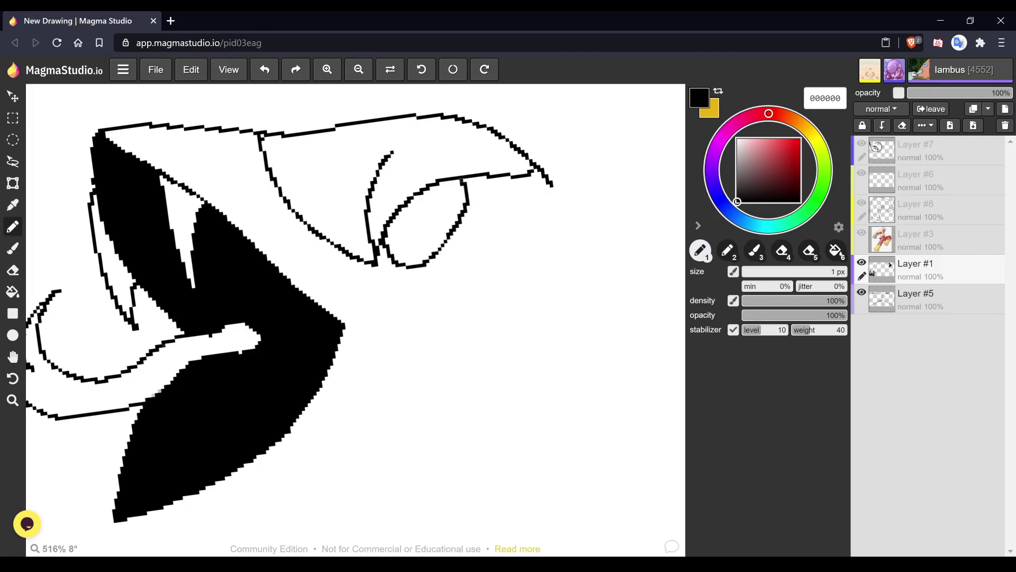
key("ctrl+z")
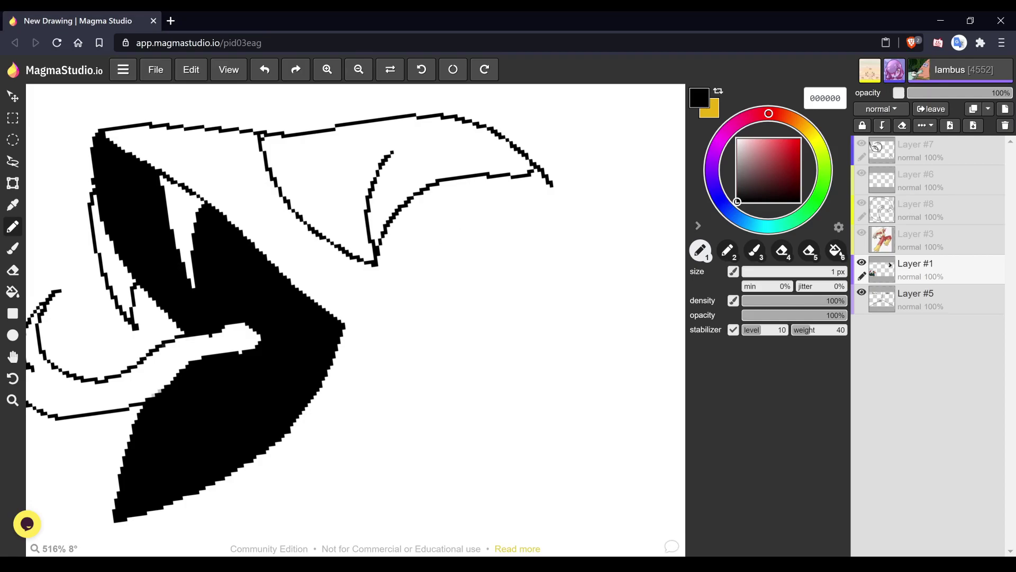
mouse_move(390, 238)
left_mouse_down()
mouse_move(404, 250)
mouse_move(432, 243)
mouse_move(455, 220)
mouse_move(451, 185)
mouse_move(416, 207)
mouse_move(454, 191)
left_mouse_up()
- Draw a rounded pupil against the front of the eye and fill it with black
key("h")
scroll(582, 185, "down", 3)
scroll(635, 196, "down", 1)
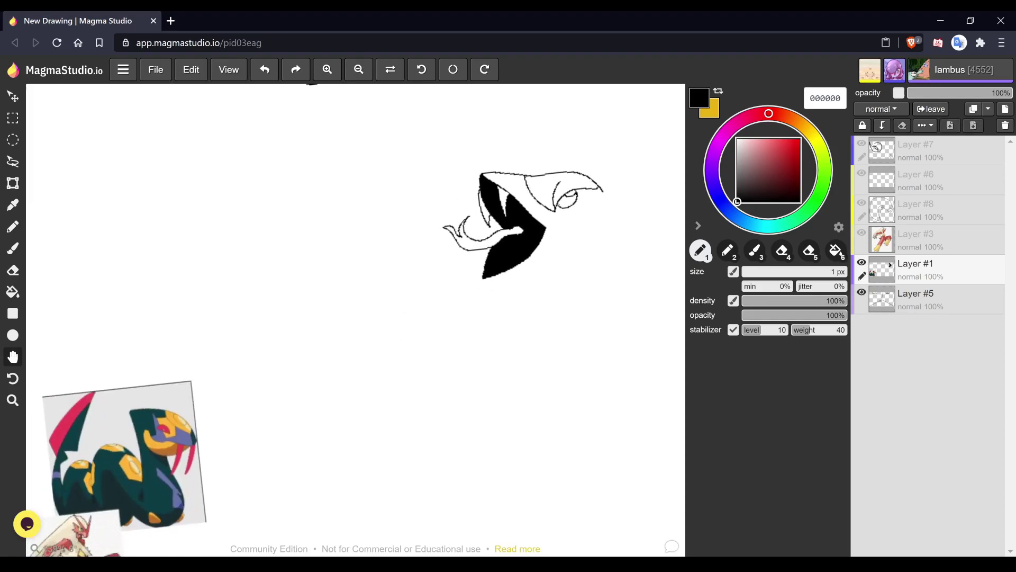
scroll(619, 180, "down", 2)
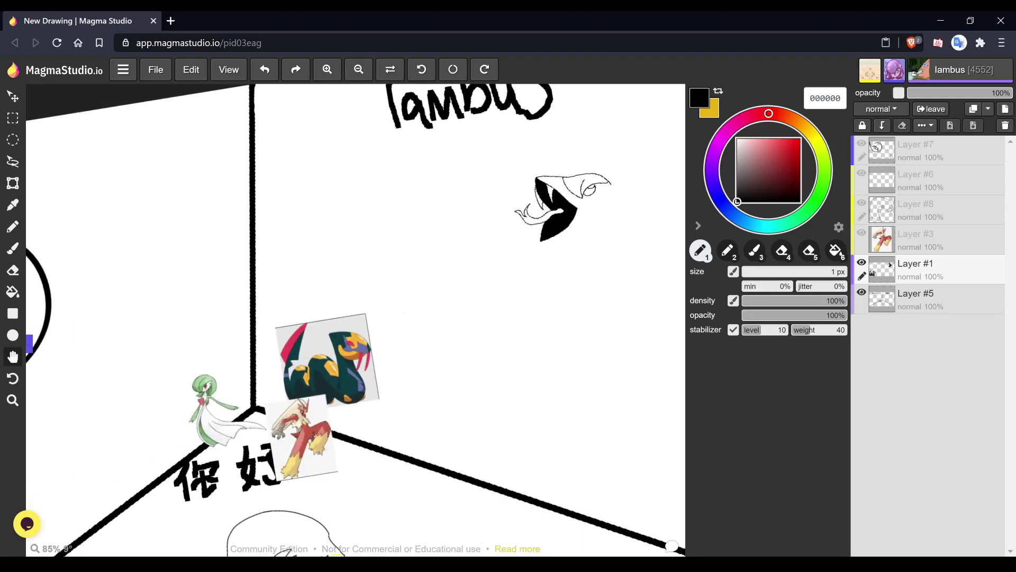
scroll(641, 213, "up", 3)
scroll(567, 90, "up", 3)
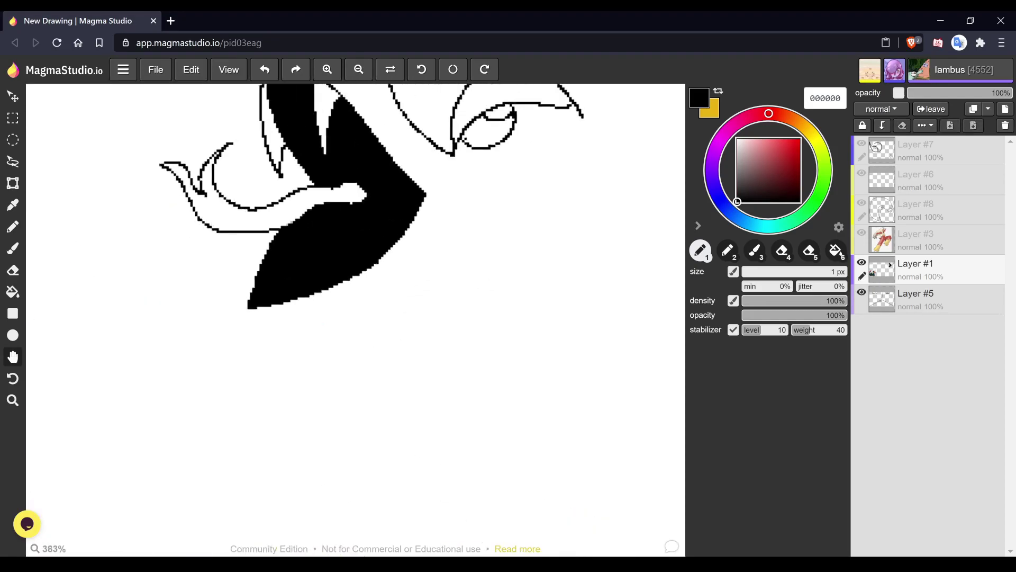
key("n")
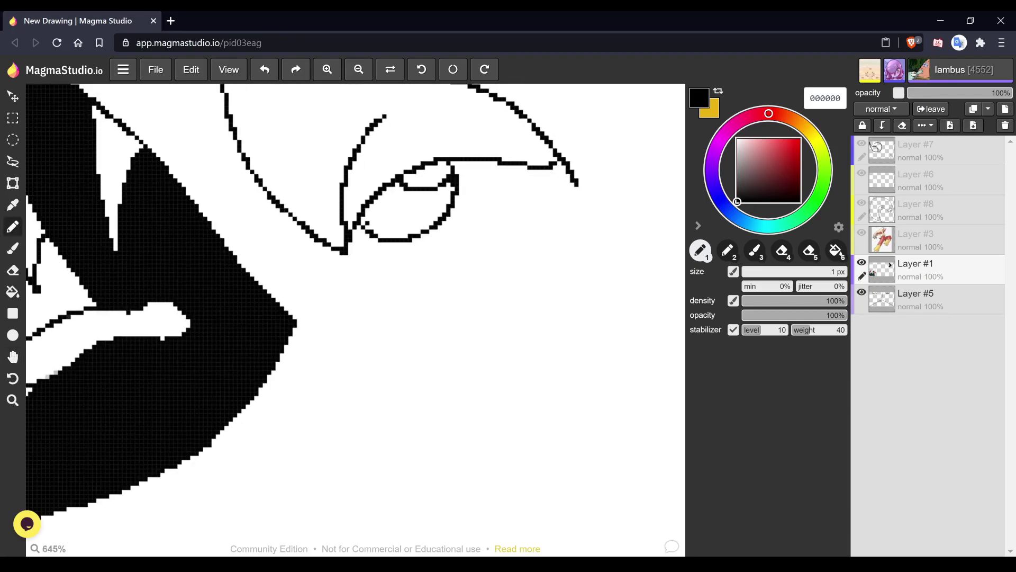
mouse_move(371, 201)
left_mouse_down()
mouse_move(377, 225)
mouse_move(403, 223)
mouse_move(410, 192)
left_mouse_up()
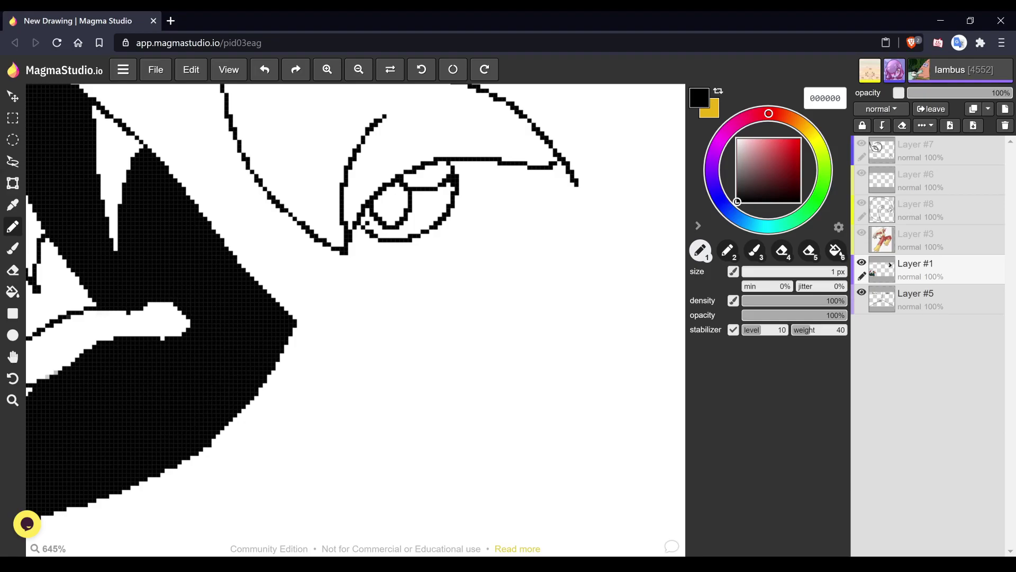
key("g")
left_click(391, 205)
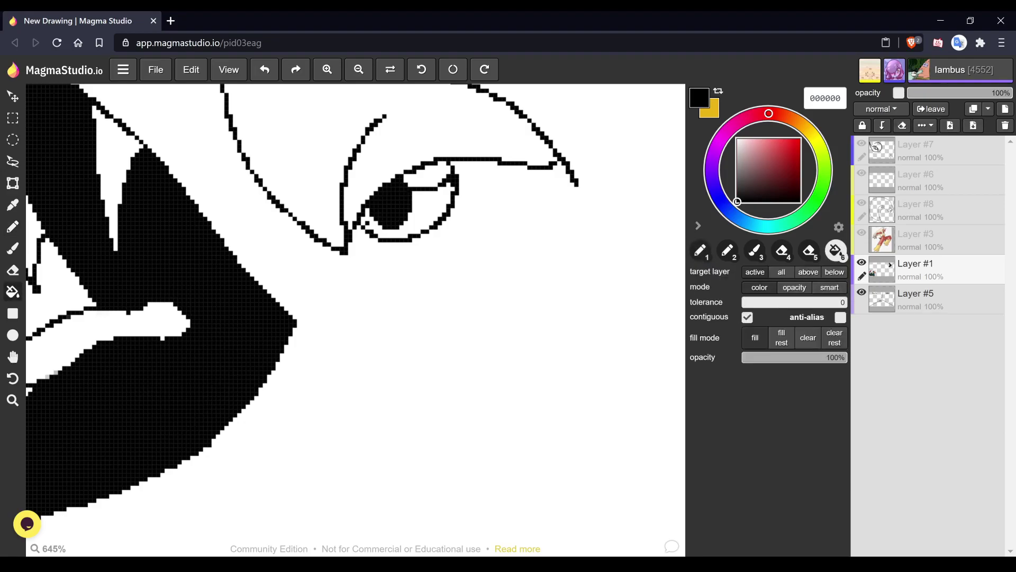
scroll(524, 257, "down", 5)
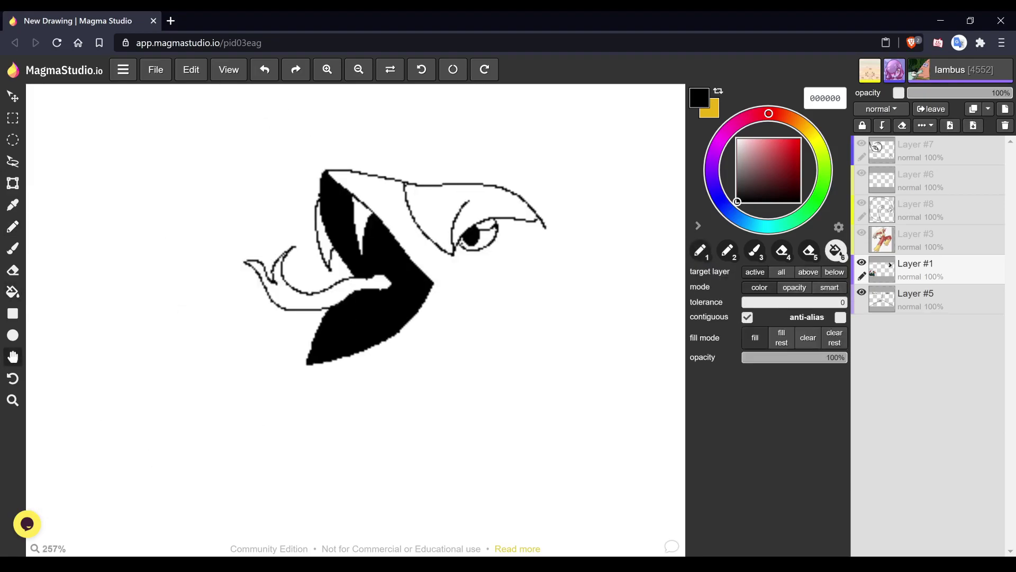
scroll(302, 165, "down", 2)
scroll(365, 238, "down", 2)
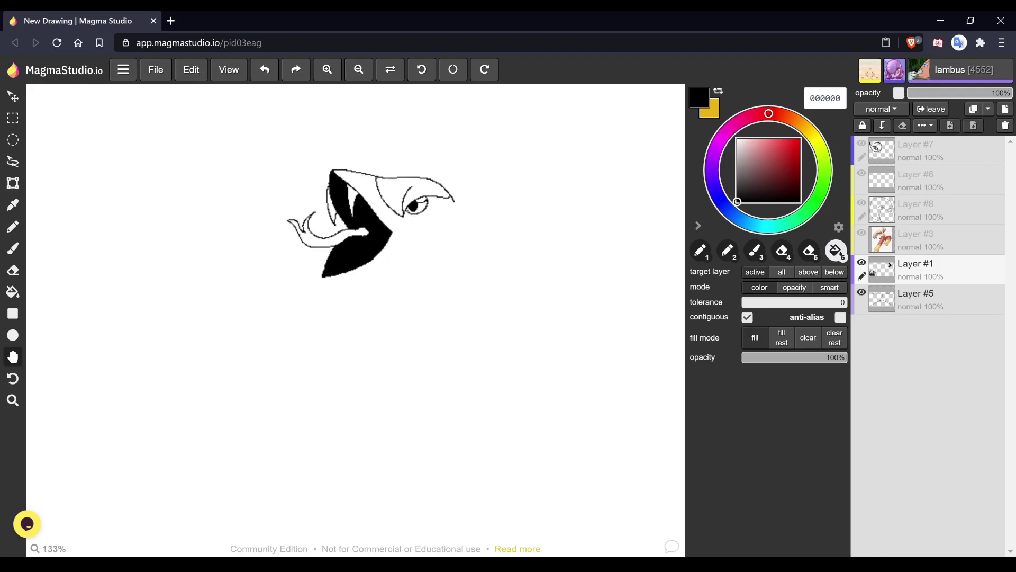
key("g")
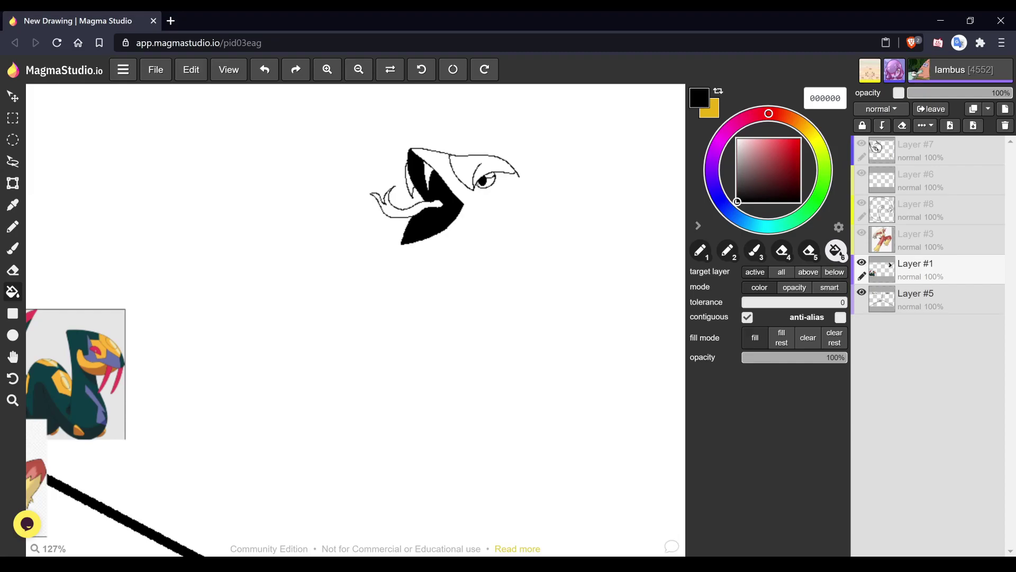
left_click(365, 238)
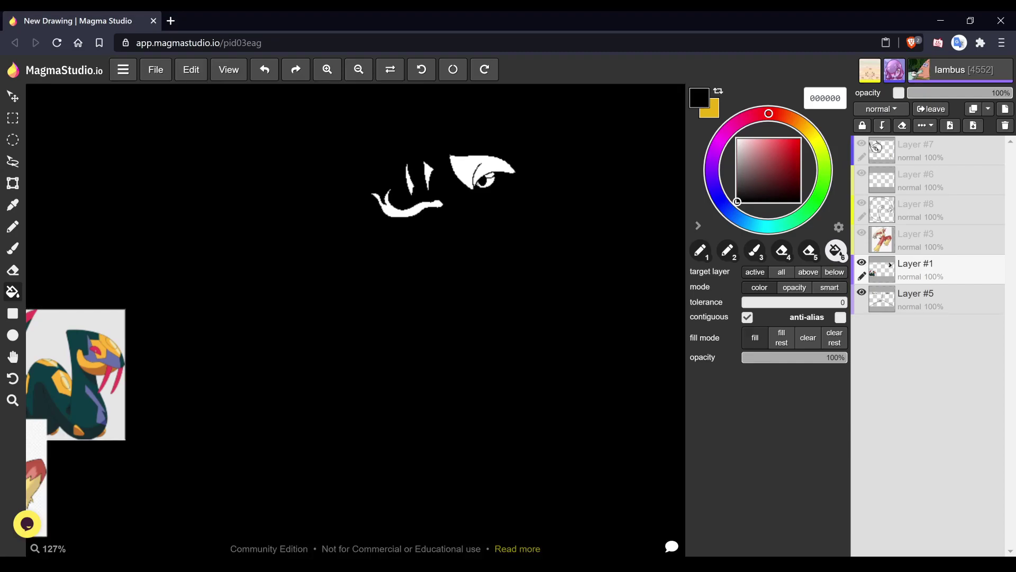
key("ctrl+z")
- Draw the underside of the lower jaw curving up to the cheek and run two neck lines down from the head
key("b")
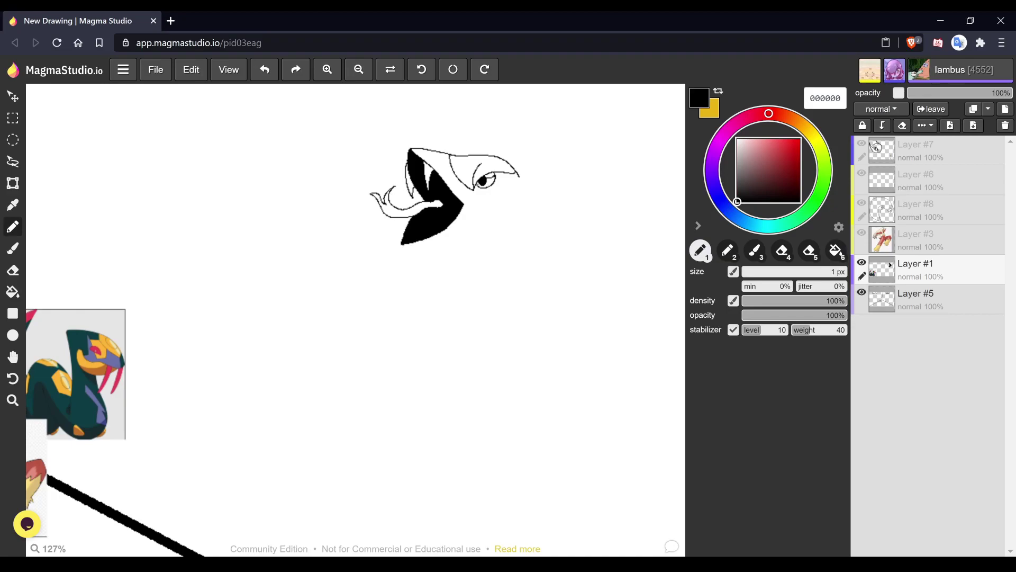
mouse_move(412, 246)
left_mouse_down()
mouse_move(446, 246)
mouse_move(507, 214)
left_mouse_up()
left_click_drag(520, 179, 540, 315)
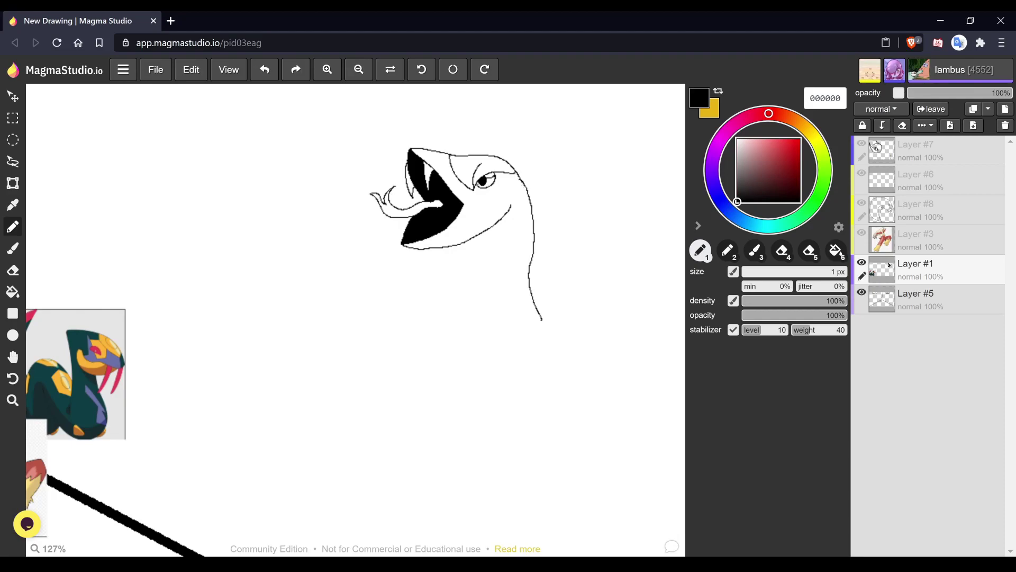
mouse_move(466, 242)
left_mouse_down()
mouse_move(474, 324)
mouse_move(492, 363)
left_mouse_up()
- Examine the head and neck drawing next to the green serpent reference at different zoom levels and rotations
scroll(379, 223, "down", 2)
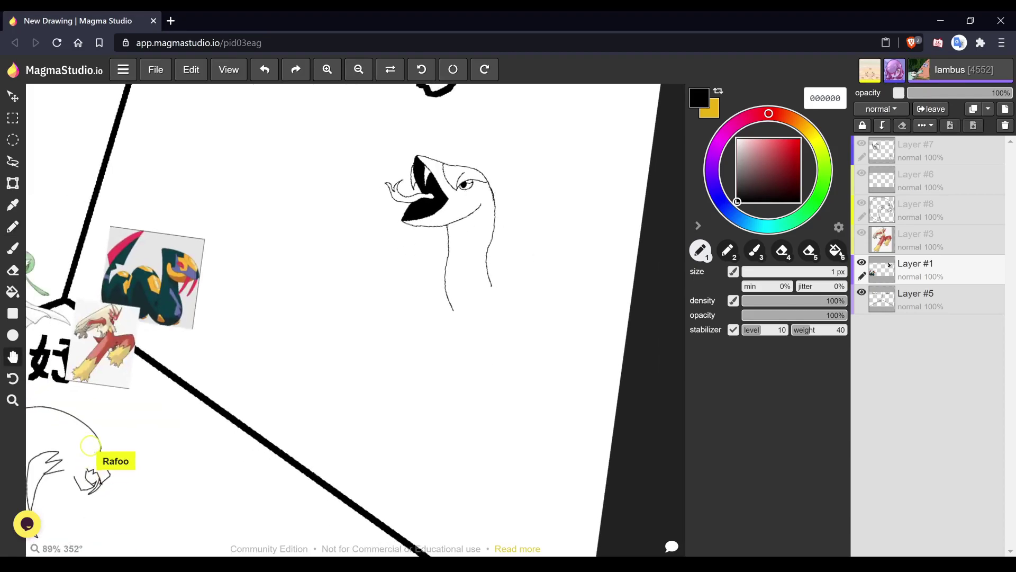
scroll(355, 319, "up", 1)
scroll(355, 320, "down", 2)
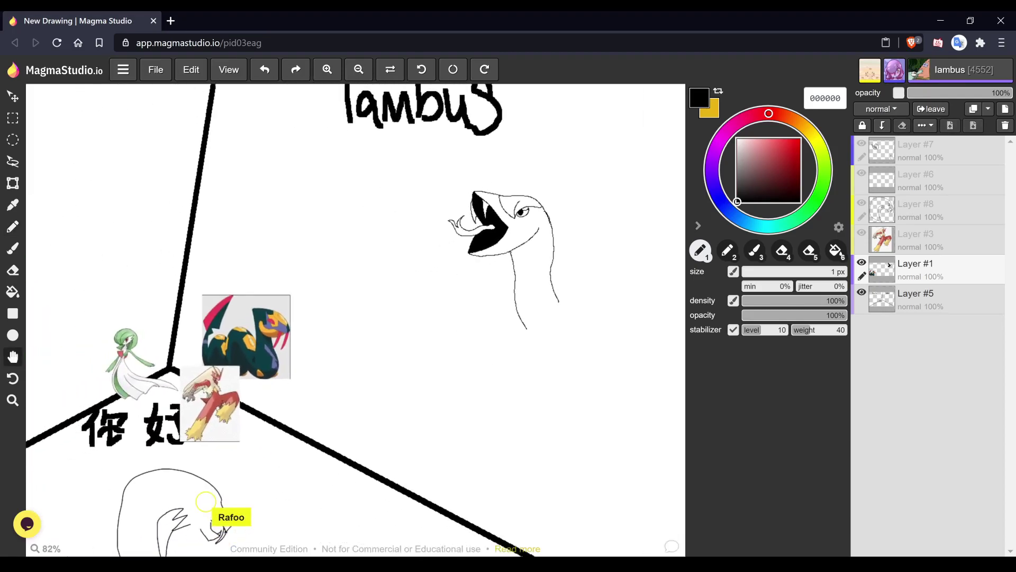
scroll(347, 320, "down", 1)
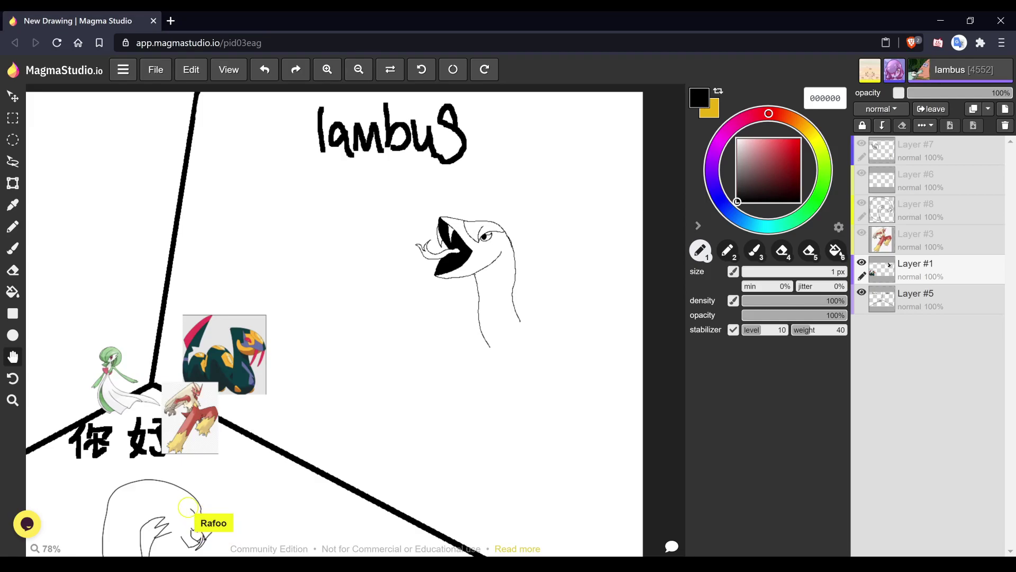
scroll(355, 320, "up", 2)
scroll(355, 320, "down", 1)
scroll(355, 319, "down", 1)
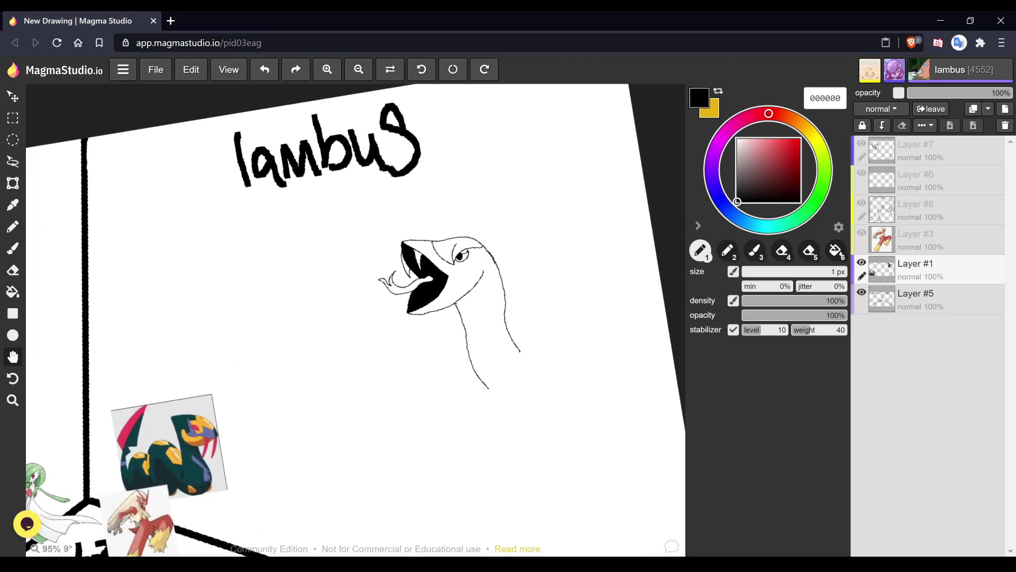
scroll(355, 320, "up", 1)
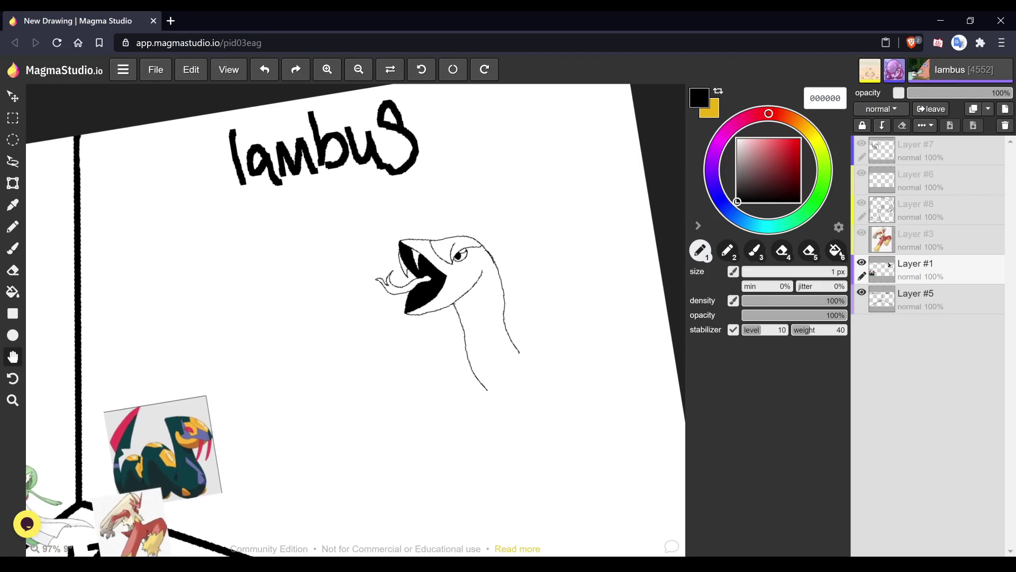
scroll(355, 319, "up", 1)
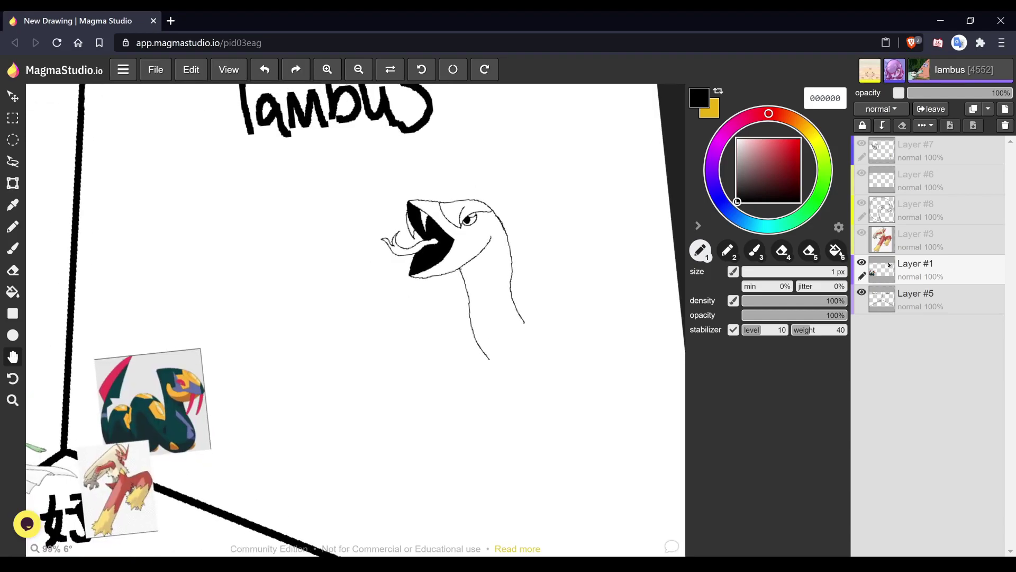
- Extend the front neck line down into a rounded belly and continue it backwards as an underside with jagged notches
mouse_move(356, 320)
left_mouse_down()
mouse_move(424, 270)
mouse_move(408, 287)
mouse_move(341, 296)
left_mouse_up()
scroll(355, 319, "up", 4)
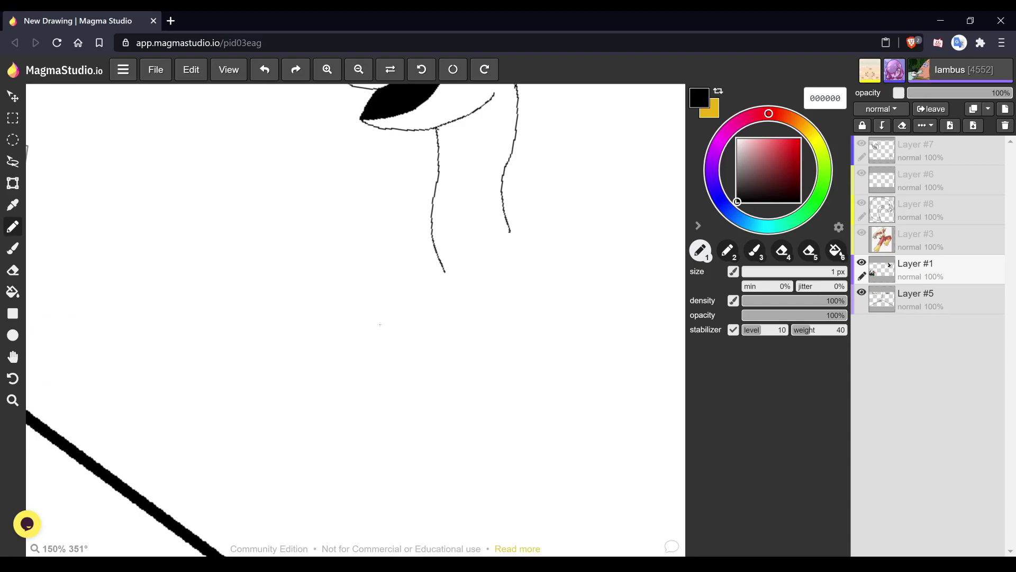
mouse_move(438, 257)
left_mouse_down()
mouse_move(500, 367)
mouse_move(538, 391)
mouse_move(574, 381)
mouse_move(560, 373)
mouse_move(603, 362)
mouse_move(597, 376)
mouse_move(610, 369)
mouse_move(682, 311)
left_mouse_up()
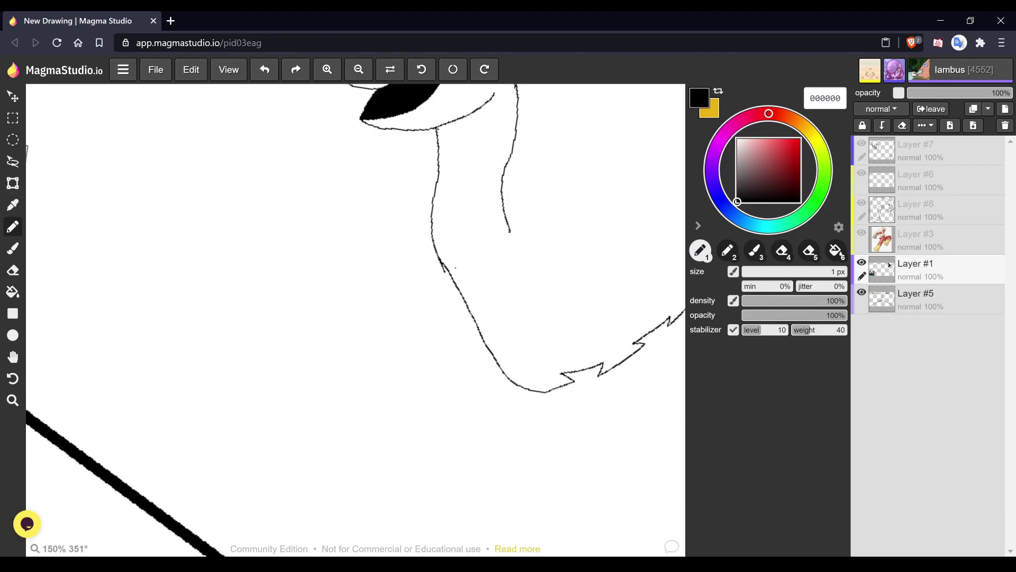
- Draw a fork-tipped, leaf-shaped collar piece on each side of the neck base, the front one crossing the neck line
scroll(355, 320, "down", 4)
scroll(649, 336, "up", 3)
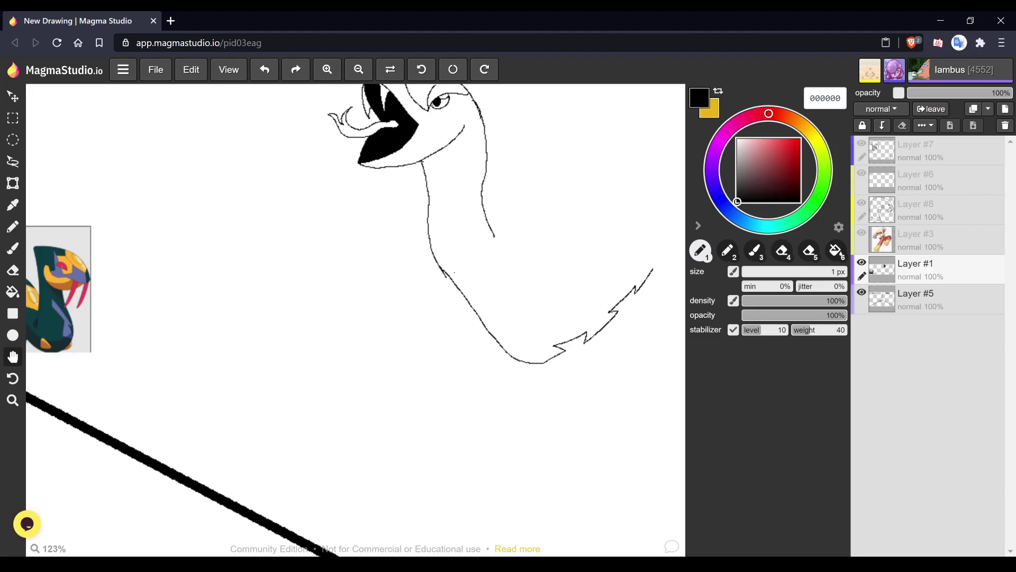
scroll(450, 210, "up", 3)
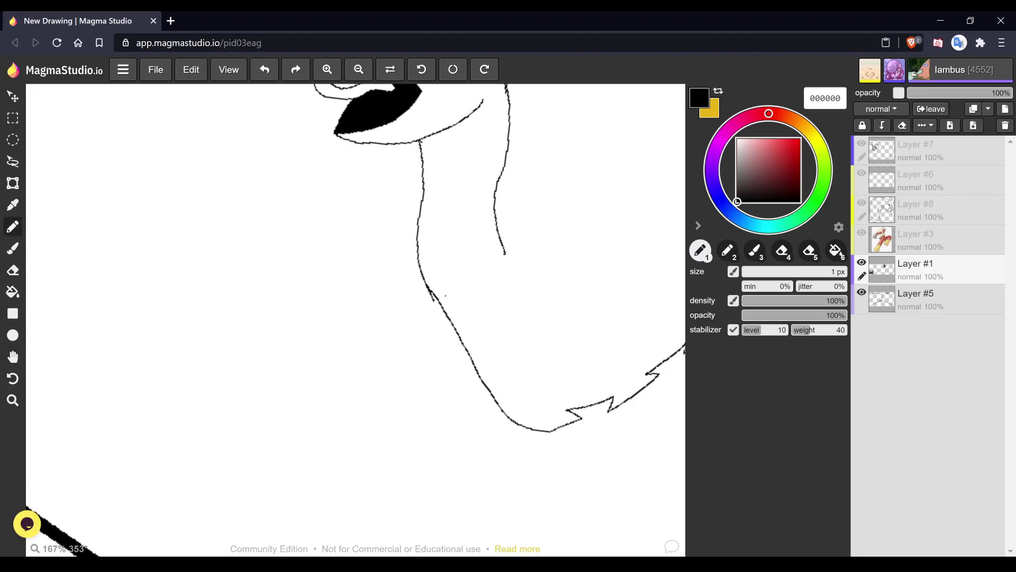
mouse_move(484, 278)
left_mouse_down()
mouse_move(530, 216)
mouse_move(540, 230)
left_mouse_up()
mouse_move(560, 223)
left_mouse_down()
mouse_move(536, 255)
mouse_move(484, 284)
left_mouse_up()
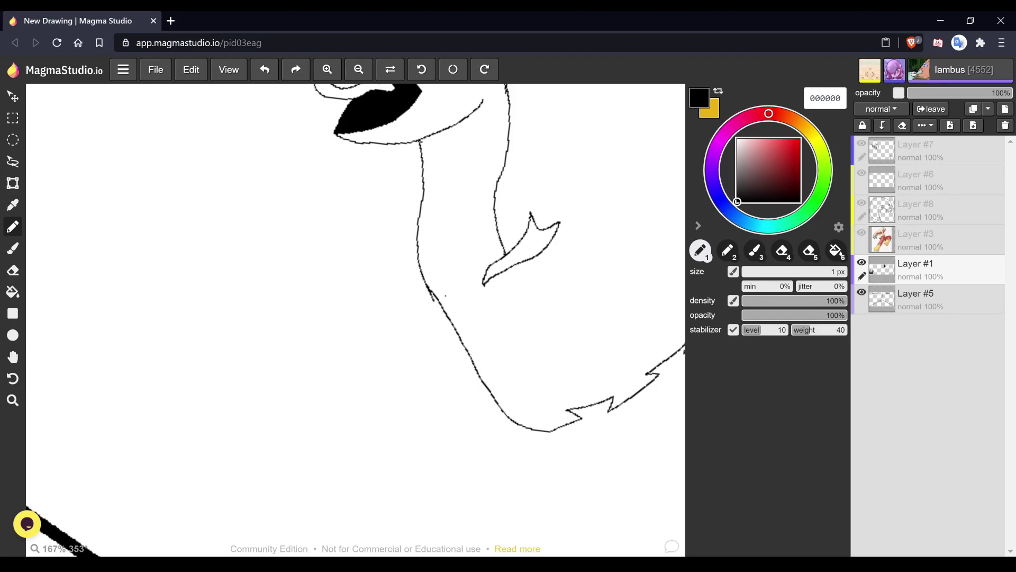
mouse_move(457, 289)
left_mouse_down()
mouse_move(405, 265)
mouse_move(417, 282)
mouse_move(404, 284)
mouse_move(454, 289)
left_mouse_up()
- Erase the neck line inside the front collar piece, repair its outline, and join both collar pieces with a short curve
key("space")
scroll(430, 289, "up", 5)
scroll(456, 229, "up", 4)
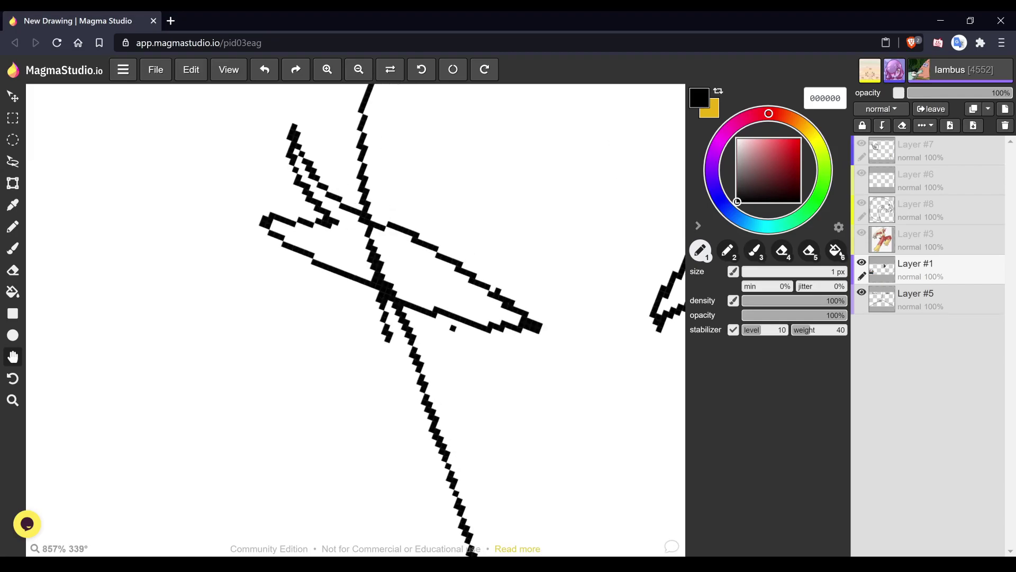
key("4")
mouse_move(392, 290)
left_mouse_down()
mouse_move(364, 254)
mouse_move(370, 222)
left_mouse_up()
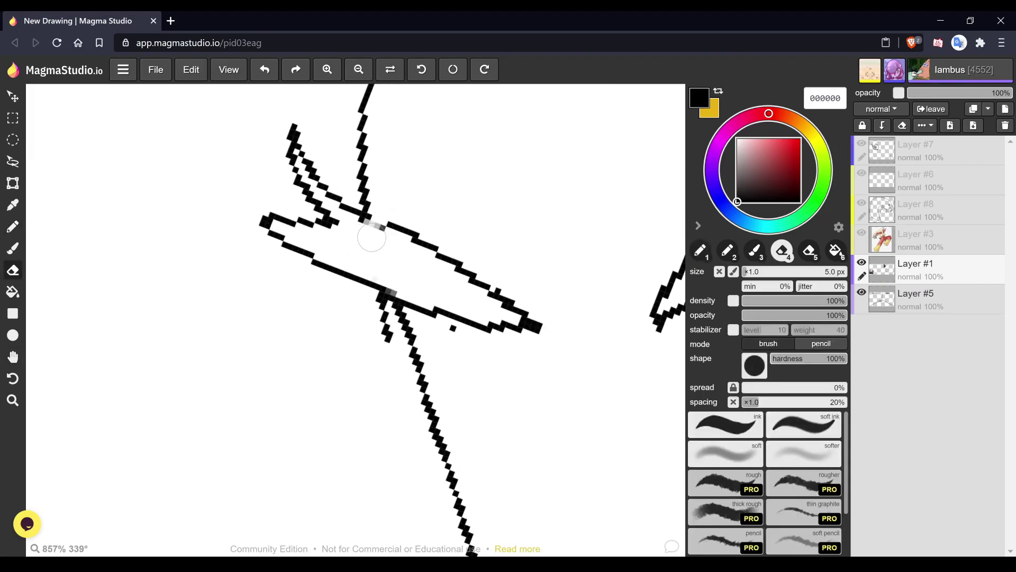
key("1")
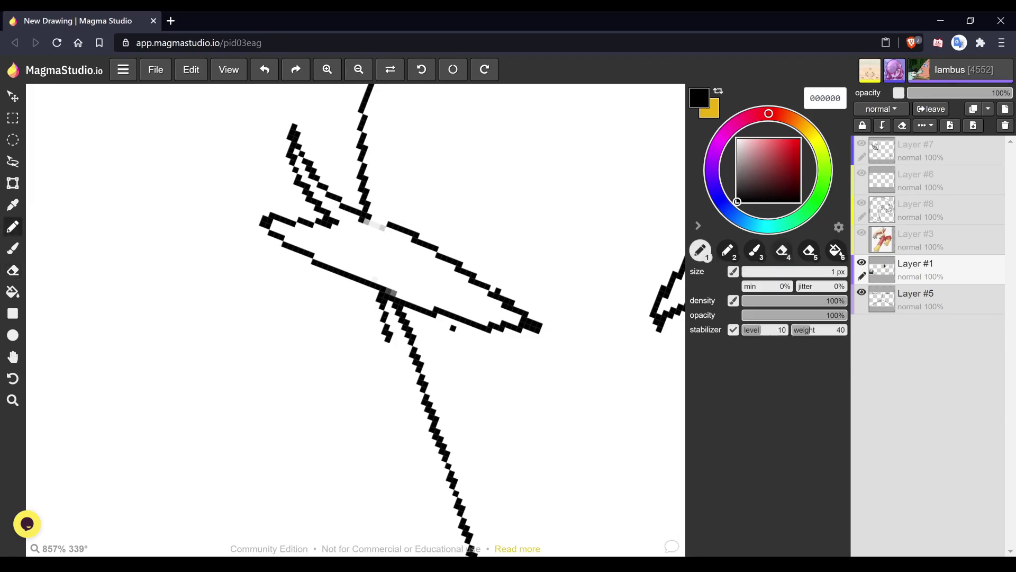
left_click_drag(366, 217, 398, 231)
scroll(374, 279, "down", 3)
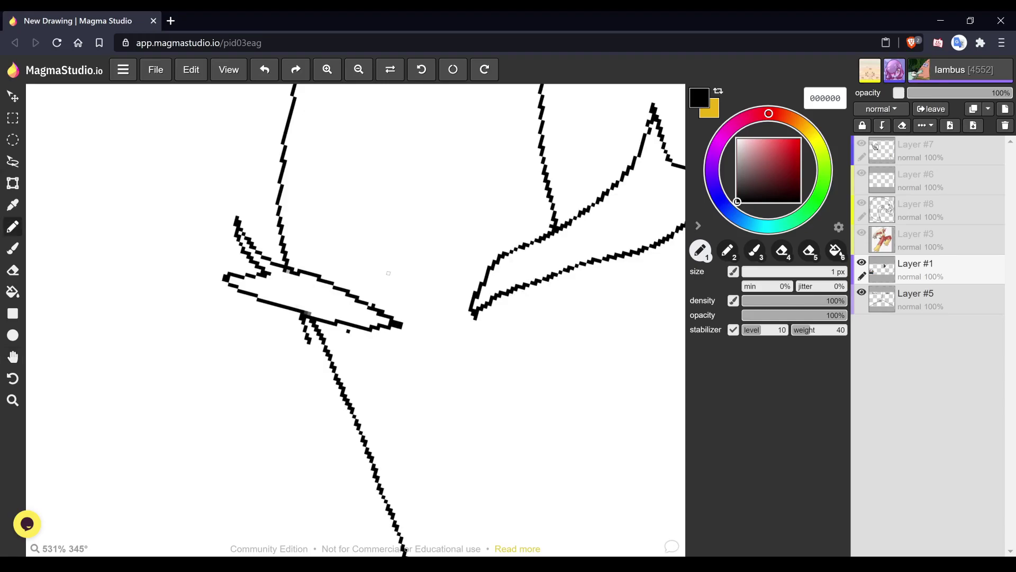
mouse_move(390, 318)
left_mouse_down()
mouse_move(440, 317)
mouse_move(472, 300)
left_mouse_up()
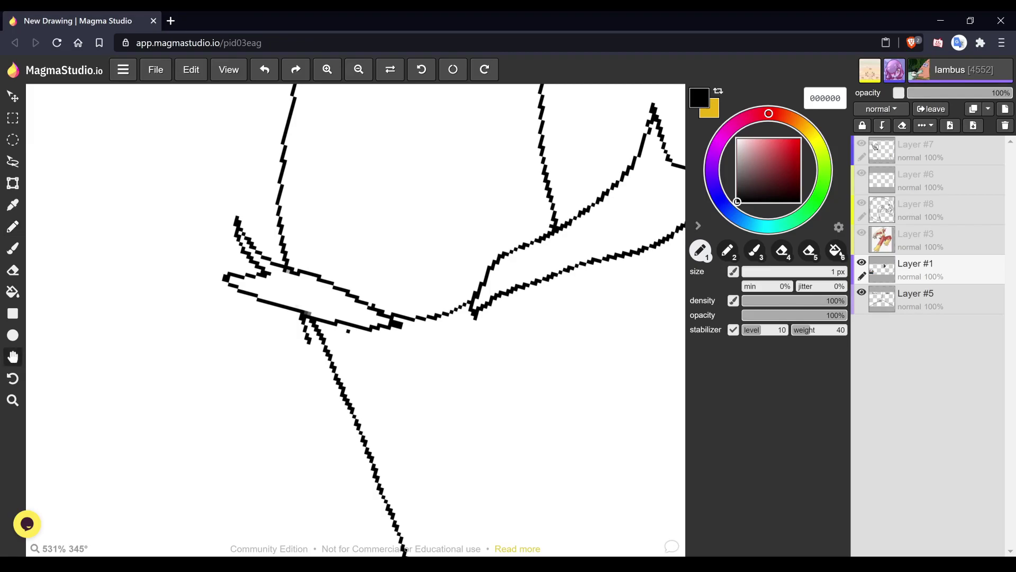
- Draw the back line from the rear collar piece towards the tail, with a small spike, and bring it back to the underside
scroll(108, 233, "down", 3)
scroll(370, 318, "down", 2)
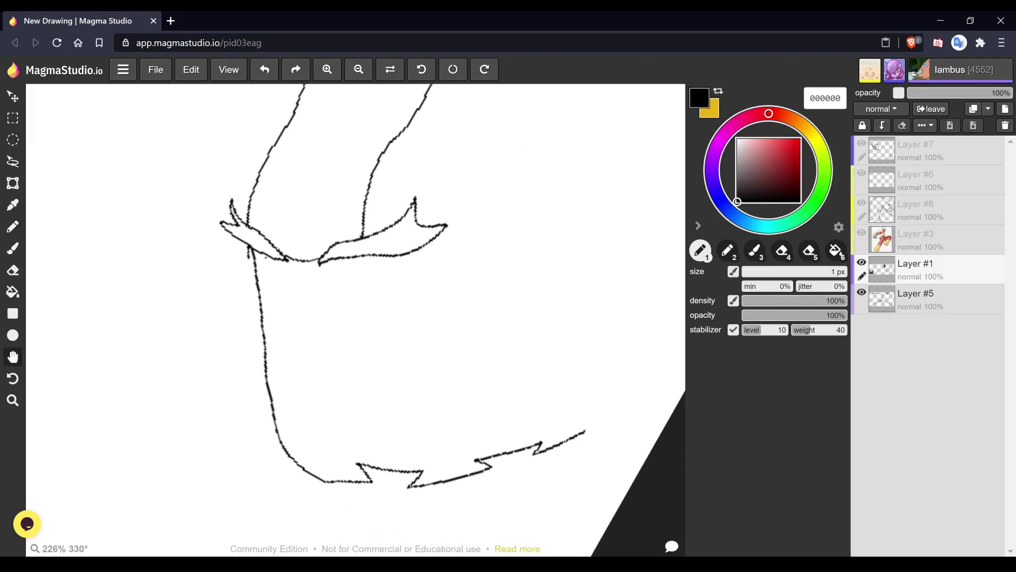
scroll(356, 320, "down", 3)
key("p")
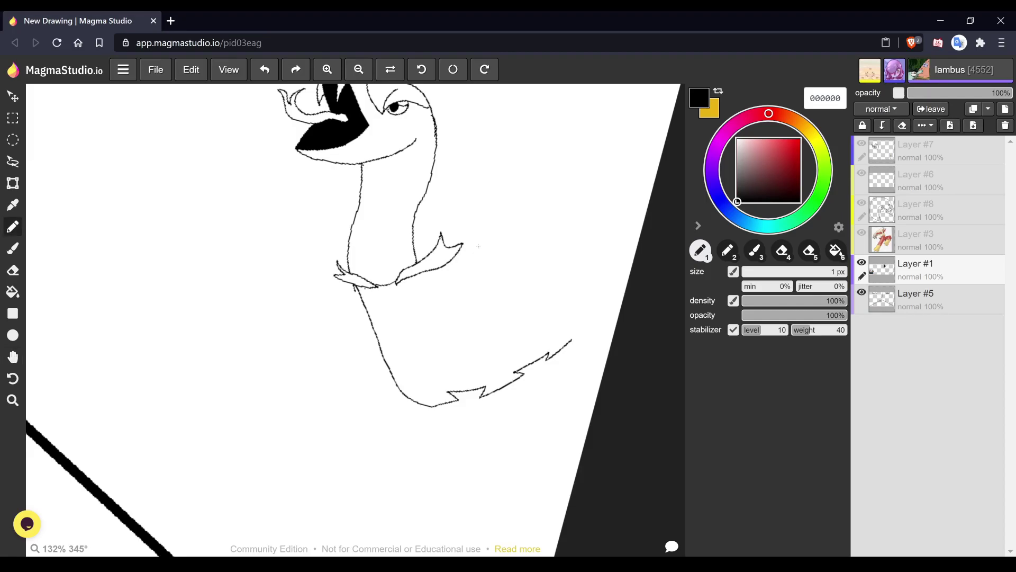
mouse_move(423, 275)
left_mouse_down()
mouse_move(500, 315)
mouse_move(581, 303)
mouse_move(576, 310)
mouse_move(602, 312)
mouse_move(627, 300)
mouse_move(575, 344)
left_mouse_up()
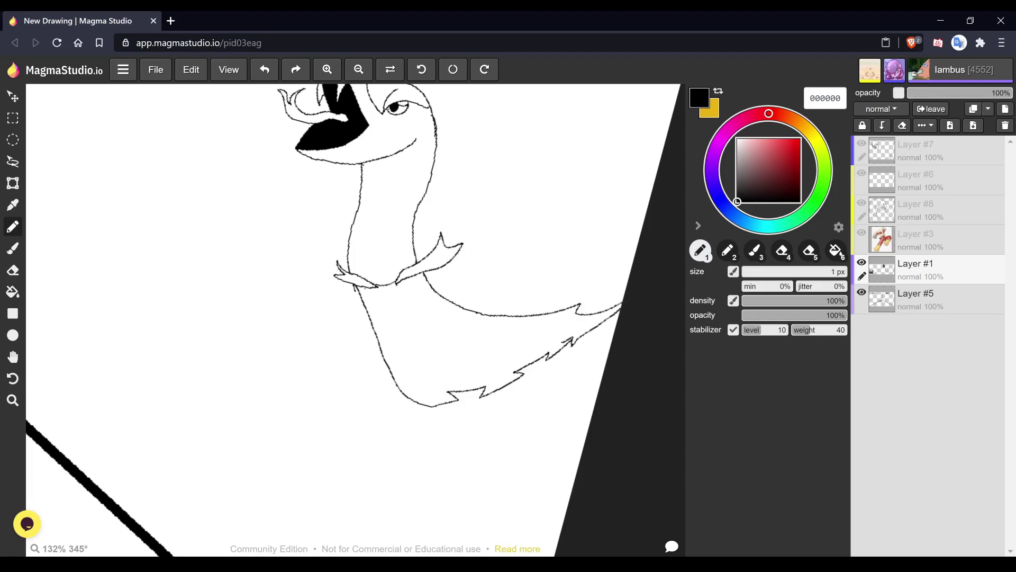
- Replace the back line with a smooth, spikeless curve meeting the underside at the tail, and erase the stray line end at the rearmost notch
key("ctrl+z")
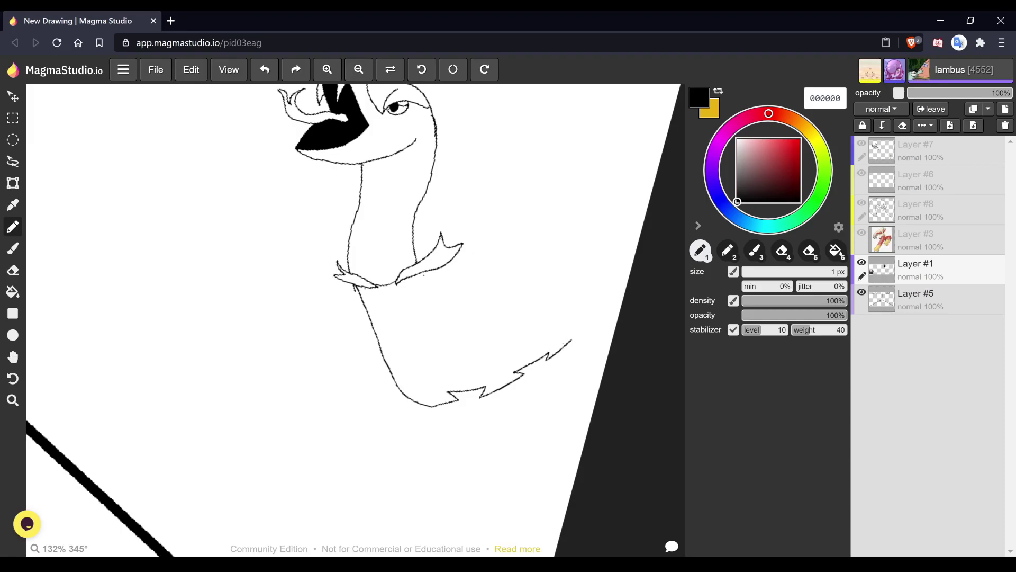
mouse_move(423, 273)
left_mouse_down()
mouse_move(453, 307)
mouse_move(498, 320)
mouse_move(575, 324)
mouse_move(619, 310)
mouse_move(581, 340)
left_mouse_up()
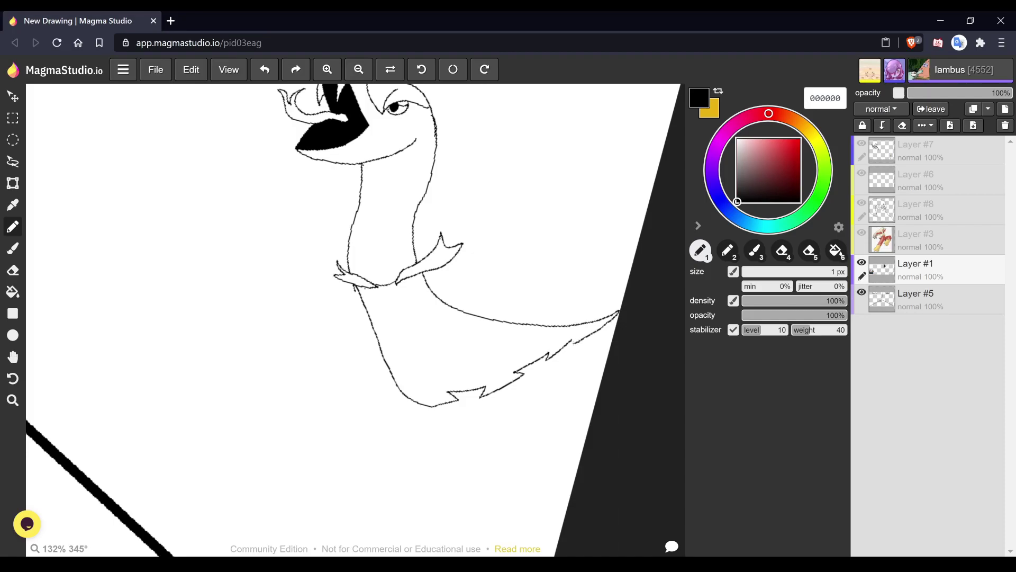
key("space")
scroll(597, 337, "up", 8)
key("n")
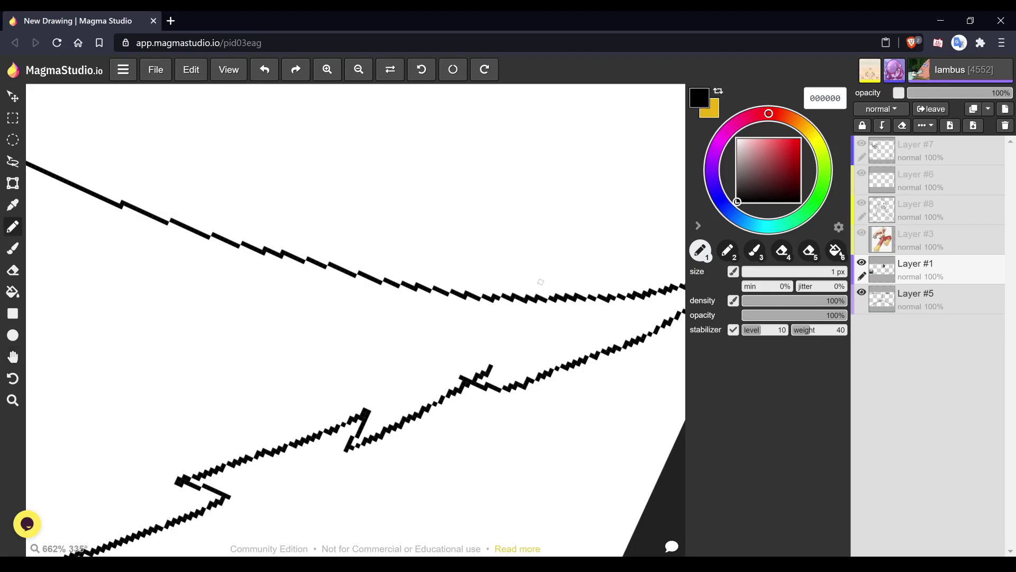
key("e")
mouse_move(447, 379)
left_mouse_down()
mouse_move(493, 356)
mouse_move(492, 366)
mouse_move(474, 363)
mouse_move(554, 280)
left_mouse_up()
- Close the jagged underside notches with short pencil strokes so they read as small folded, torn edges
key("1")
key("space")
scroll(436, 347, "up", 3)
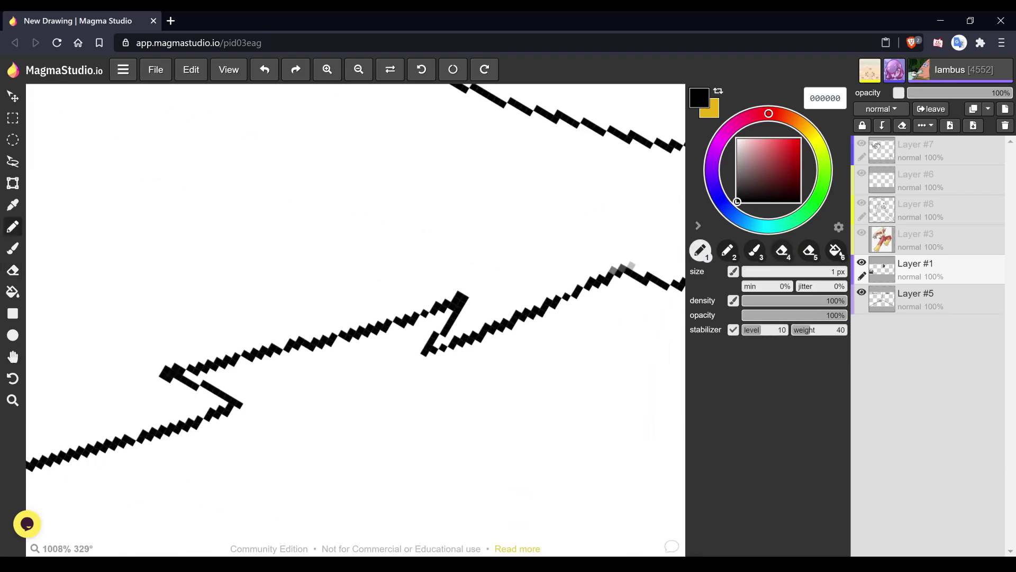
left_click_drag(411, 326, 419, 356)
mouse_move(233, 357)
left_mouse_down()
mouse_move(247, 409)
mouse_move(478, 338)
mouse_move(672, 320)
left_mouse_up()
key("space")
mouse_move(334, 342)
left_mouse_down()
mouse_move(448, 339)
mouse_move(391, 345)
mouse_move(400, 398)
left_mouse_up()
left_click_drag(250, 305, 241, 371)
key("space")
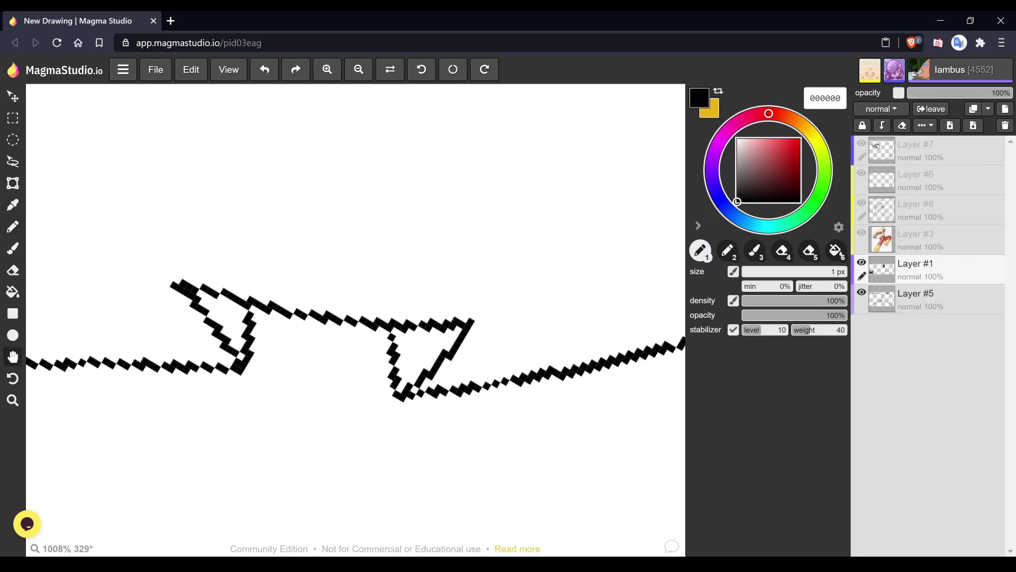
- Draw three curved crease lines running from the underside folds up into the body
scroll(487, 323, "down", 2)
scroll(308, 313, "up", 2)
scroll(355, 333, "down", 5)
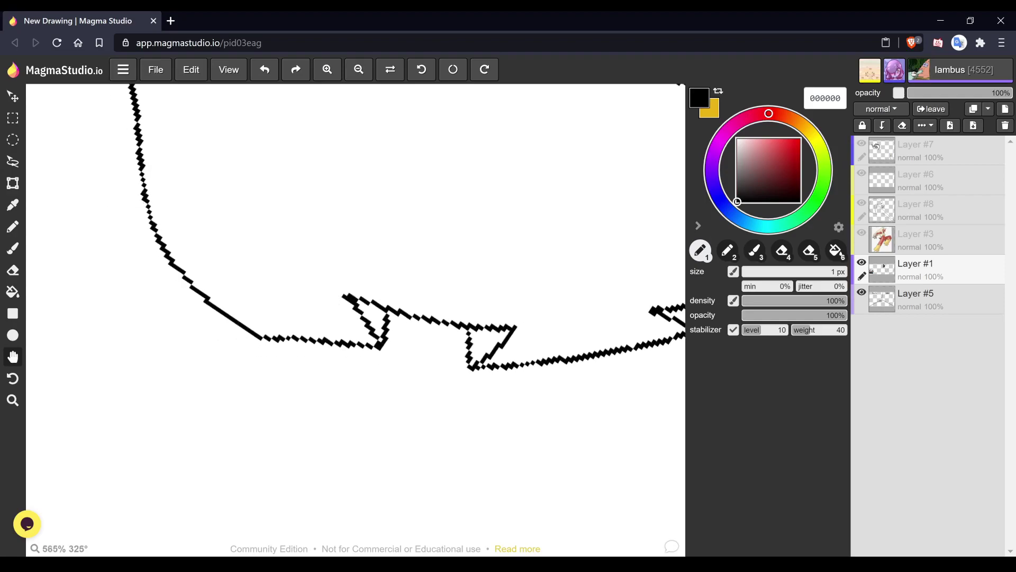
scroll(461, 345, "down", 2)
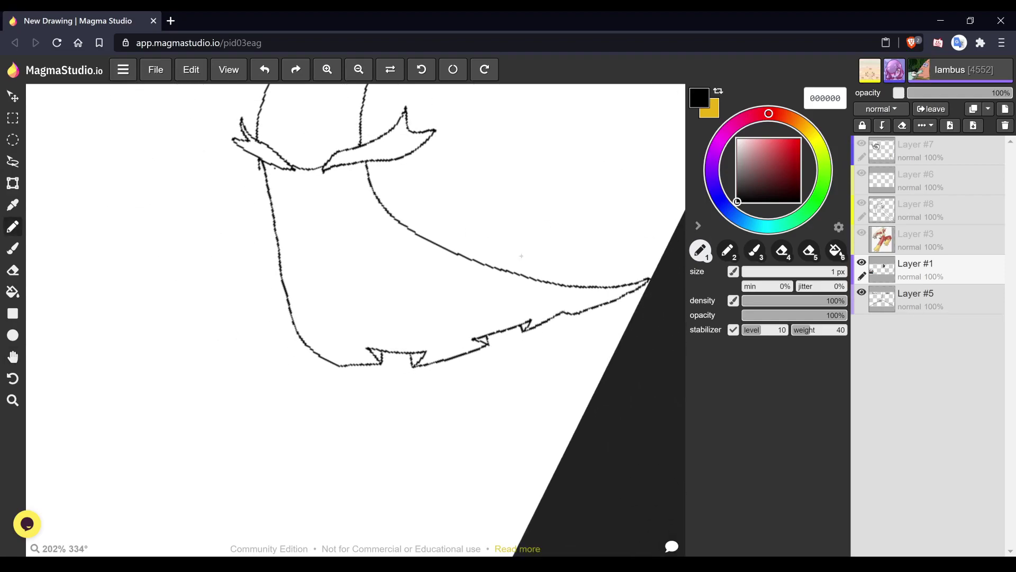
left_click_drag(368, 348, 355, 305)
left_click_drag(473, 339, 435, 293)
left_click_drag(565, 312, 492, 286)
- Draw a long crest hanging from the back of the head, with a lobed tip and two inner strand lines, joined to the eye's rear corner
key("space")
scroll(563, 351, "down", 3)
scroll(355, 320, "down", 2)
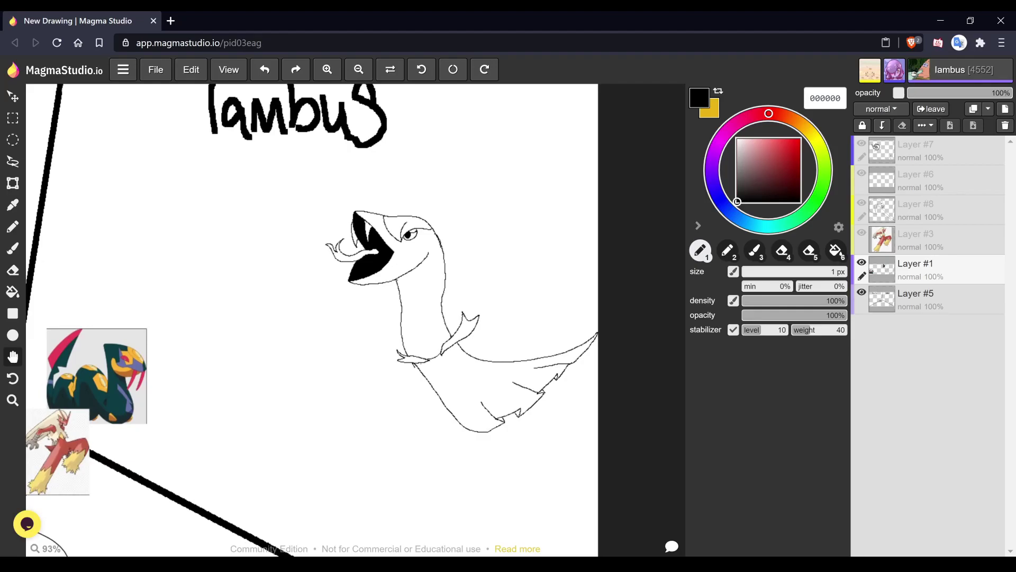
mouse_move(356, 320)
left_mouse_down()
mouse_move(392, 319)
mouse_move(356, 304)
mouse_move(341, 334)
left_mouse_up()
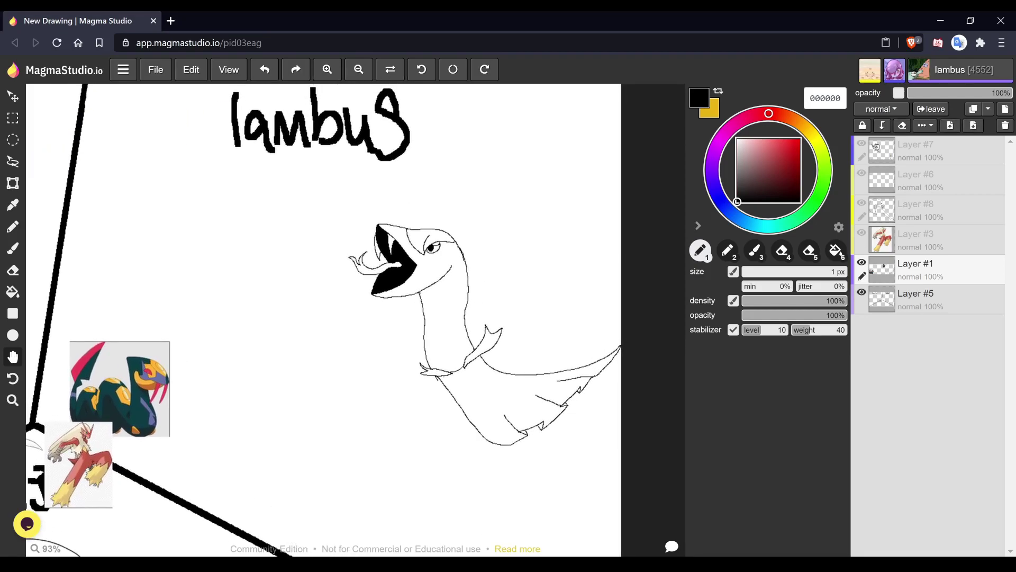
mouse_move(434, 212)
left_mouse_down()
mouse_move(487, 229)
mouse_move(471, 240)
mouse_move(454, 168)
left_mouse_up()
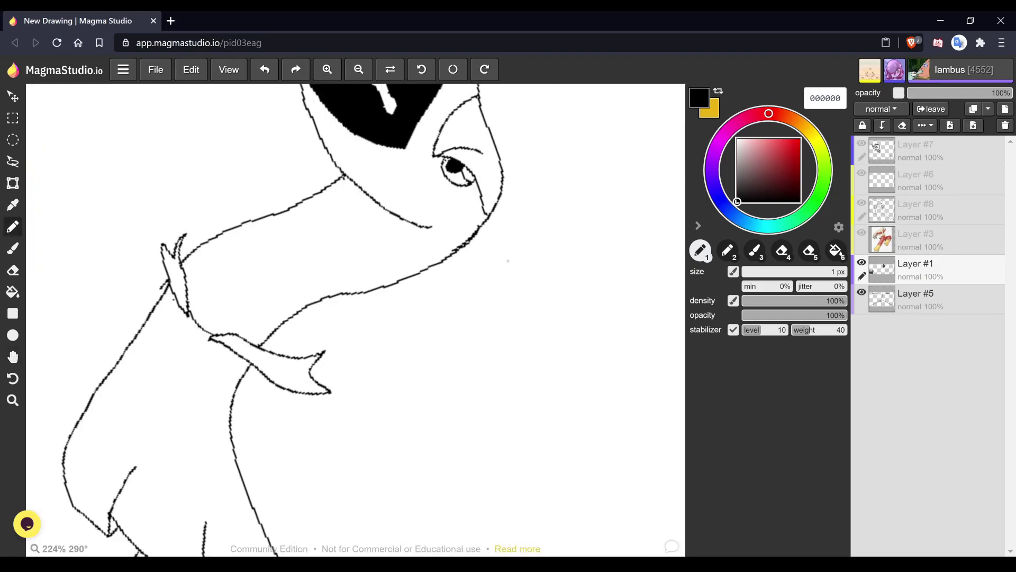
mouse_move(499, 200)
left_mouse_down()
mouse_move(461, 416)
mouse_move(442, 404)
mouse_move(448, 340)
left_mouse_up()
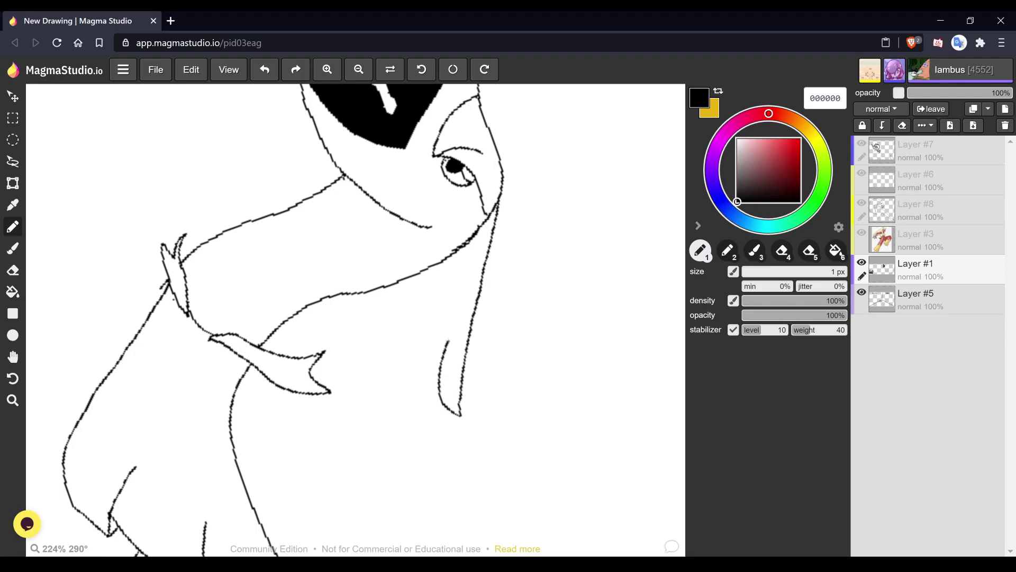
mouse_move(442, 398)
left_mouse_down()
mouse_move(427, 398)
mouse_move(419, 380)
mouse_move(430, 322)
left_mouse_up()
mouse_move(447, 209)
left_mouse_down()
mouse_move(401, 363)
mouse_move(417, 388)
left_mouse_up()
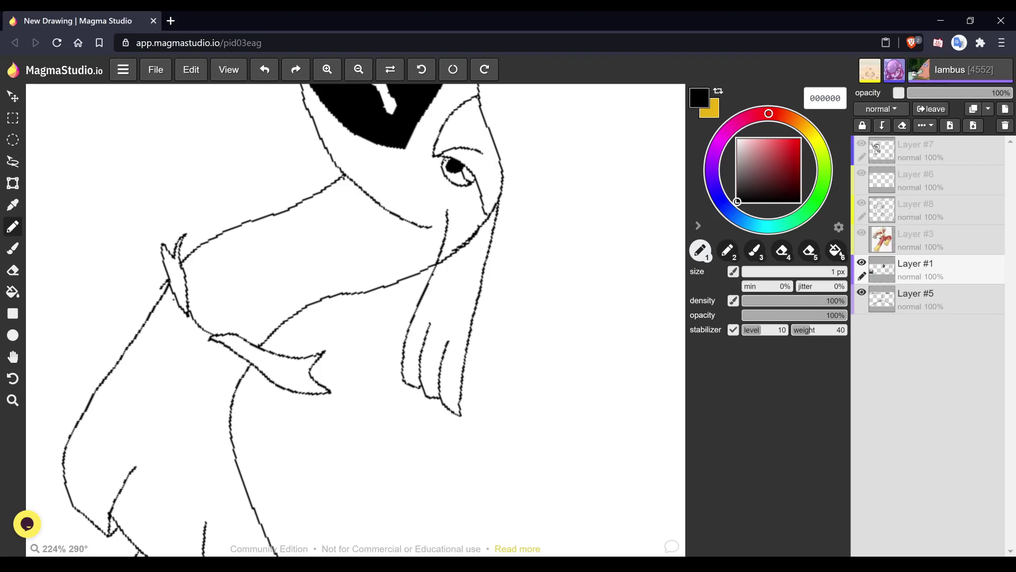
scroll(355, 320, "up", 3)
key("b")
mouse_move(391, 343)
left_mouse_down()
mouse_move(383, 316)
mouse_move(398, 285)
left_mouse_up()
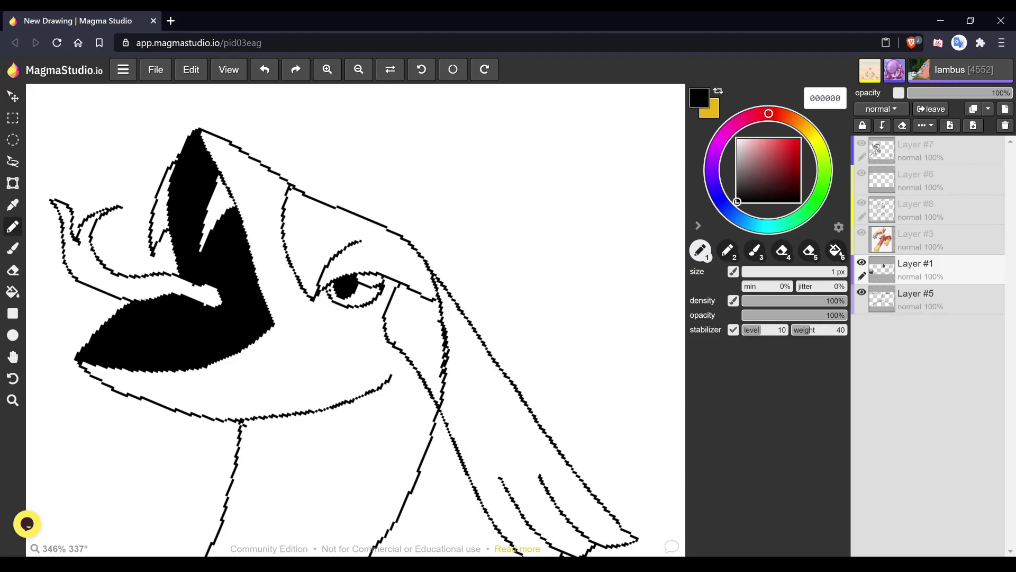
- Erase the old back-of-head outline inside the crest and the leftover line ends where the crest meets the head and neck
key("e")
mouse_move(440, 349)
left_mouse_down()
mouse_move(441, 371)
mouse_move(440, 350)
mouse_move(449, 352)
mouse_move(435, 312)
mouse_move(457, 349)
mouse_move(451, 322)
mouse_move(418, 290)
mouse_move(408, 294)
mouse_move(406, 279)
left_mouse_up()
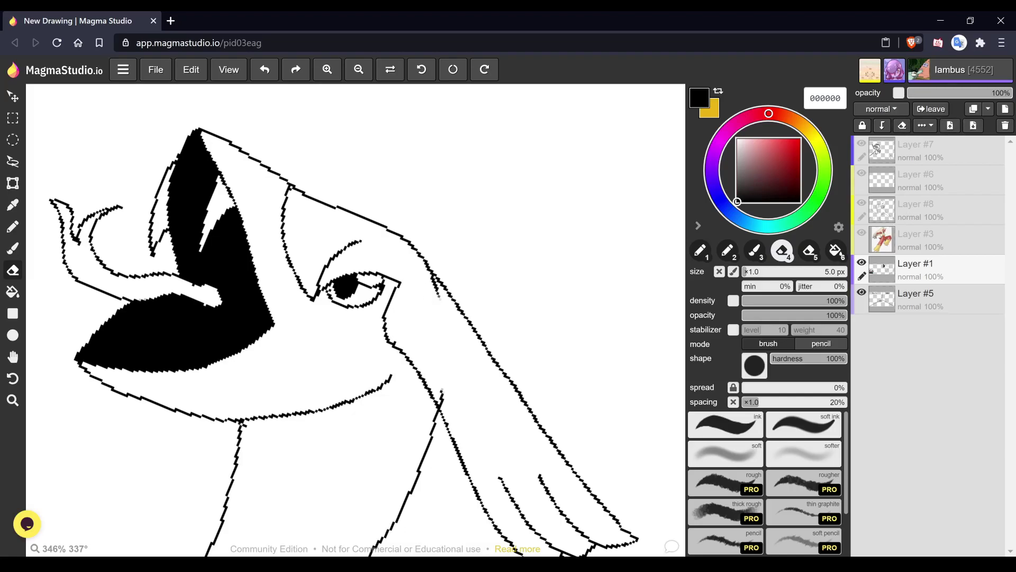
scroll(405, 370, "up", 4)
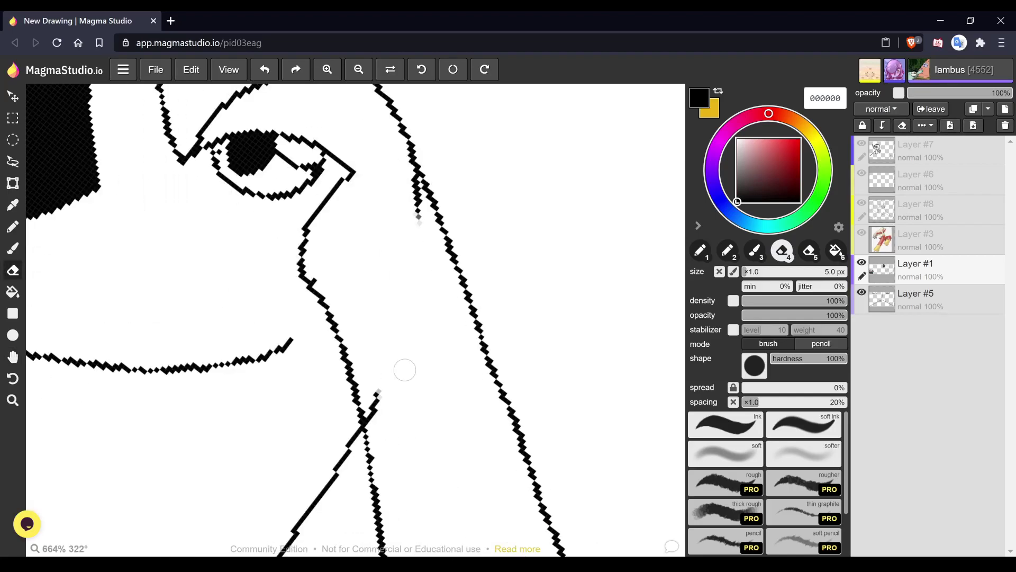
mouse_move(405, 369)
left_mouse_down()
mouse_move(383, 391)
mouse_move(388, 431)
mouse_move(372, 389)
left_mouse_up()
key("space")
left_click_drag(386, 428, 409, 544)
mouse_move(437, 350)
left_mouse_down()
mouse_move(436, 324)
mouse_move(444, 343)
mouse_move(433, 300)
left_mouse_up()
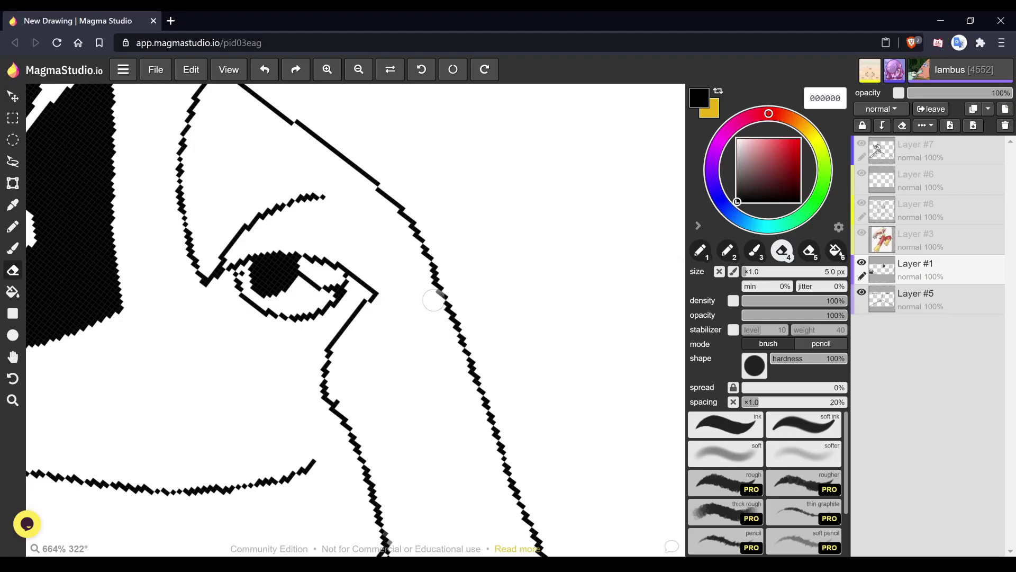
- Draw a small triangular flap on the chest line directly below the front collar piece
key("h")
scroll(355, 319, "down", 8)
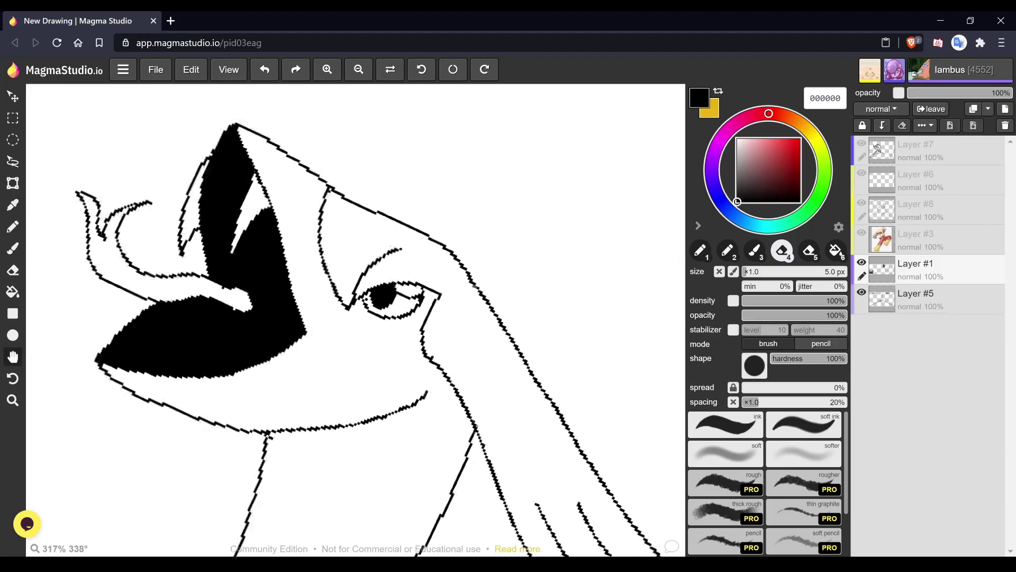
scroll(356, 320, "down", 2)
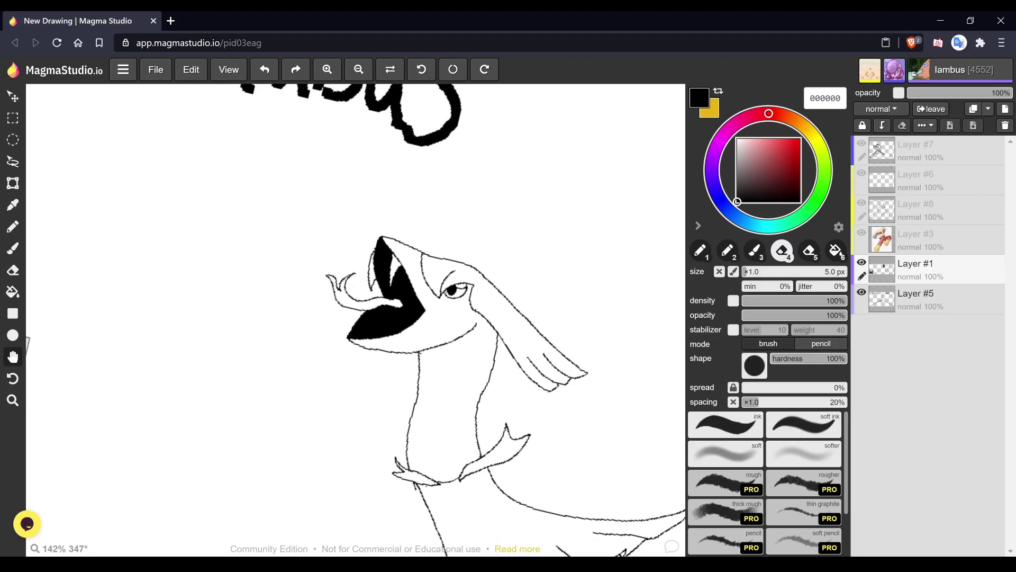
scroll(356, 320, "down", 3)
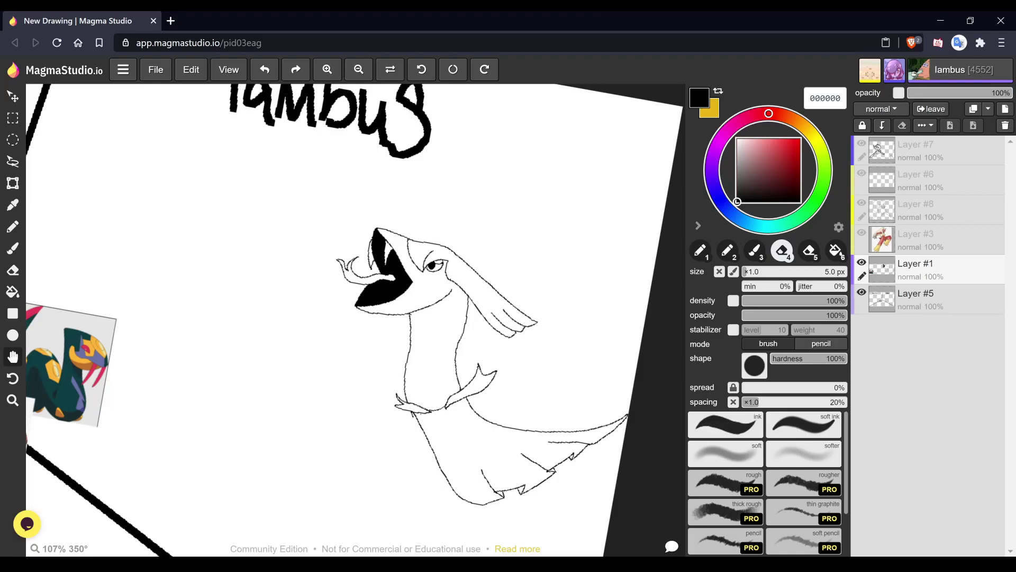
scroll(356, 320, "down", 2)
scroll(356, 319, "up", 3)
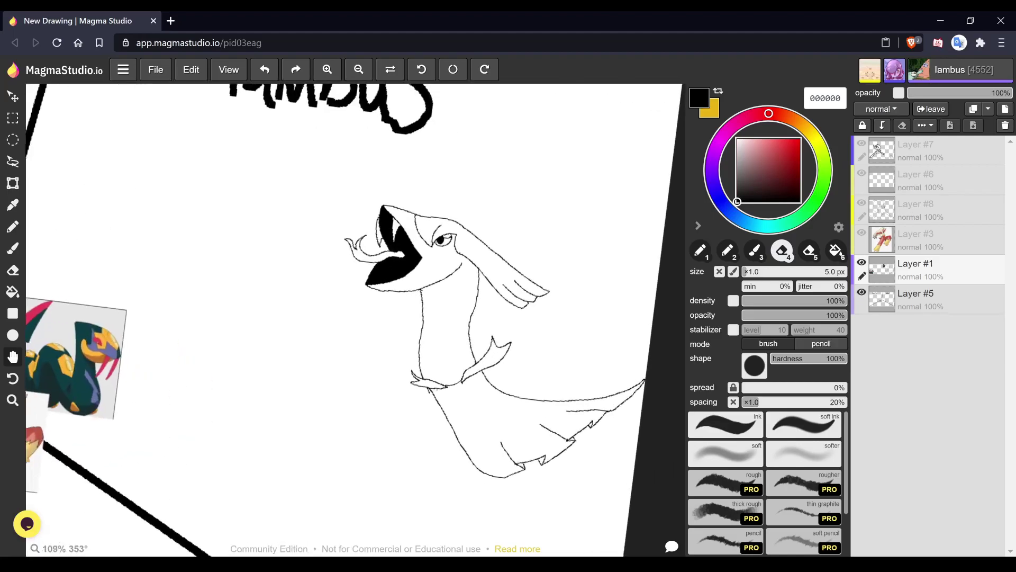
scroll(356, 320, "down", 3)
scroll(356, 319, "up", 2)
scroll(355, 320, "up", 10)
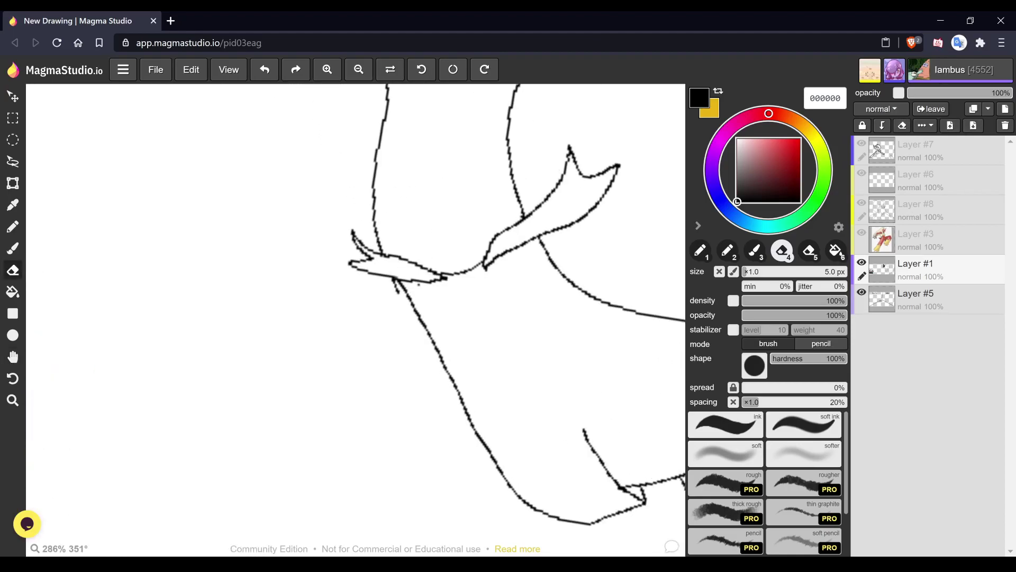
key("1")
mouse_move(396, 280)
left_mouse_down()
mouse_move(404, 347)
mouse_move(427, 331)
left_mouse_up()
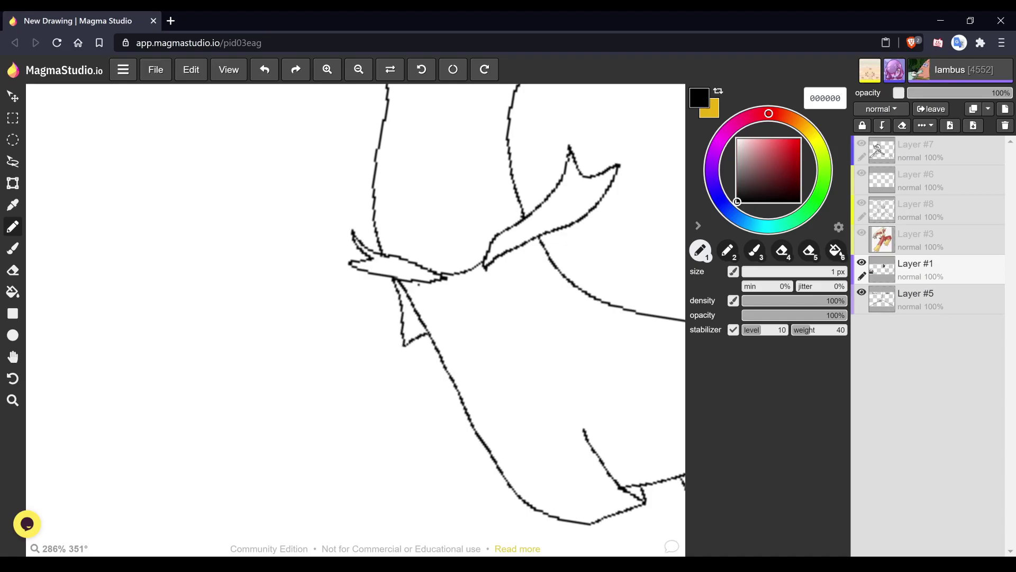
- Draw a long curve from the tip of the triangular flap down and backwards below the chest
scroll(355, 320, "down", 6)
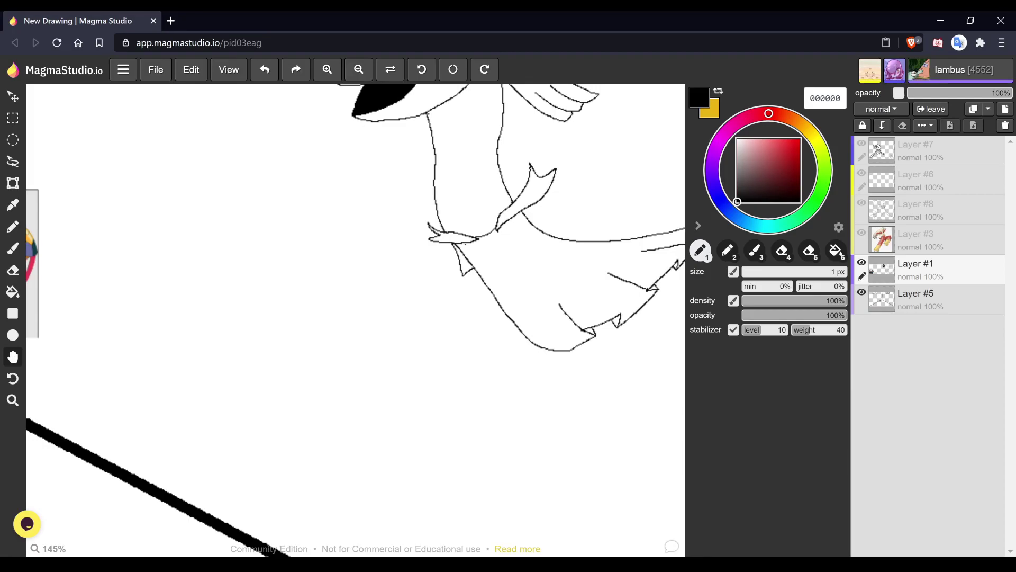
scroll(559, 508, "down", 3)
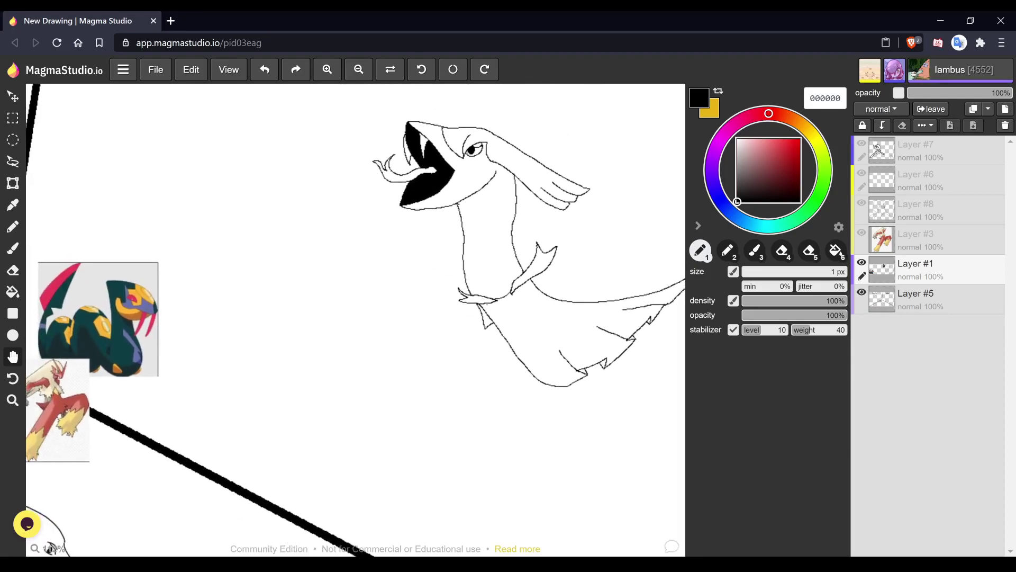
key("b")
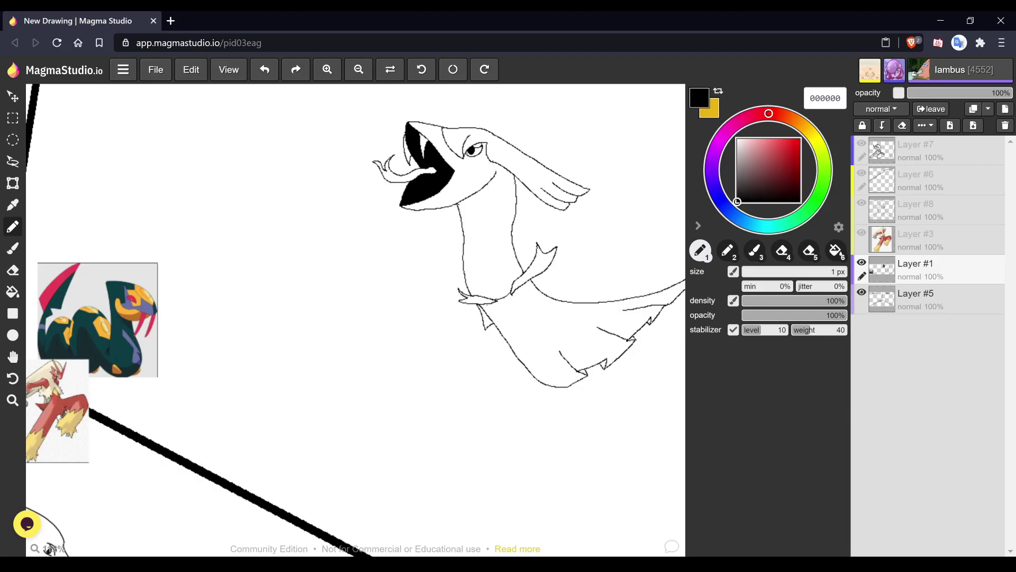
left_click_drag(484, 328, 504, 386)
left_click_drag(502, 268, 476, 247)
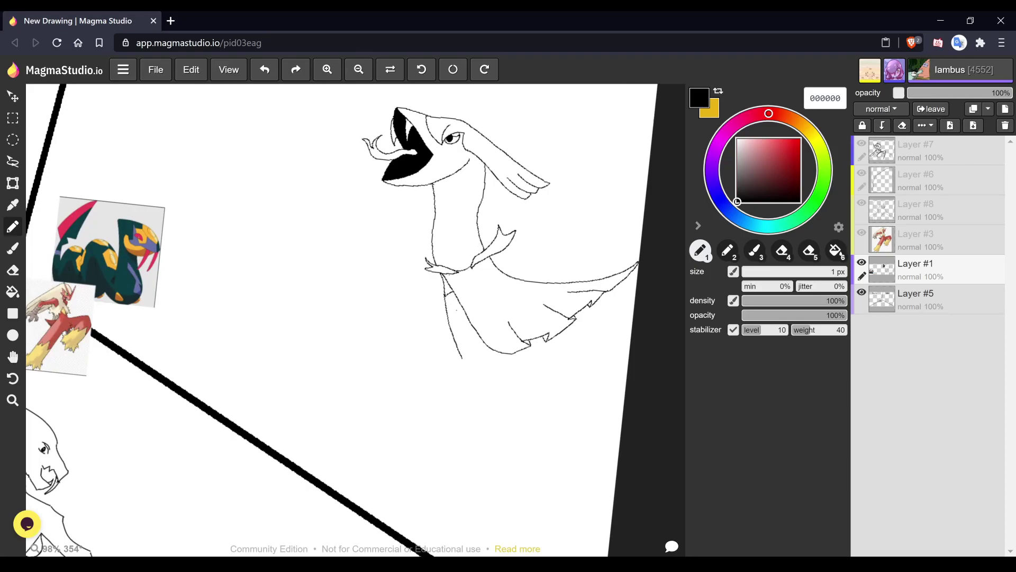
- Draw a second curve from the chest line behind the flap downwards and forwards, crossing the first long curve
scroll(510, 316, "up", 5)
left_click_drag(468, 337, 461, 283)
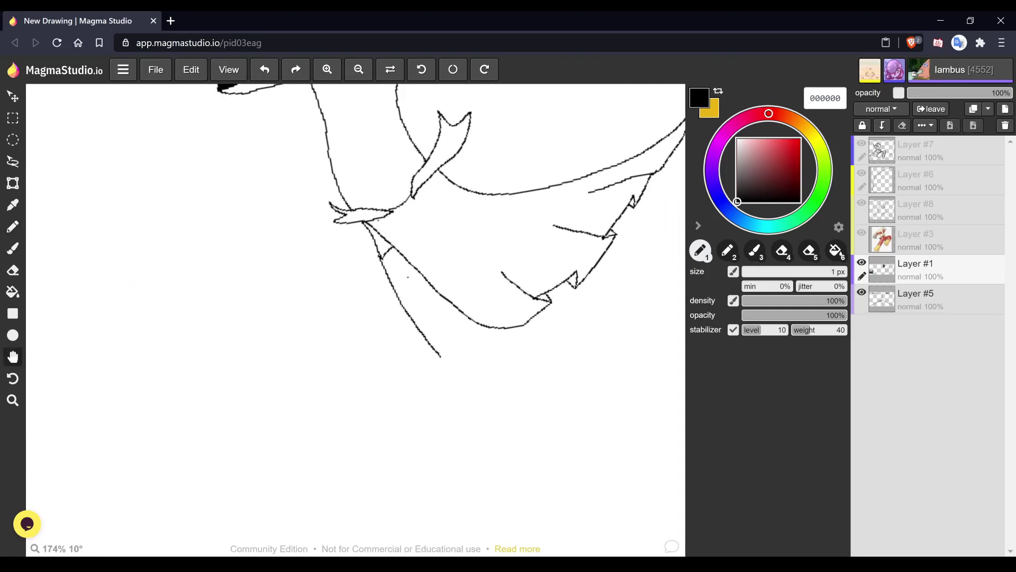
scroll(461, 296, "up", 3)
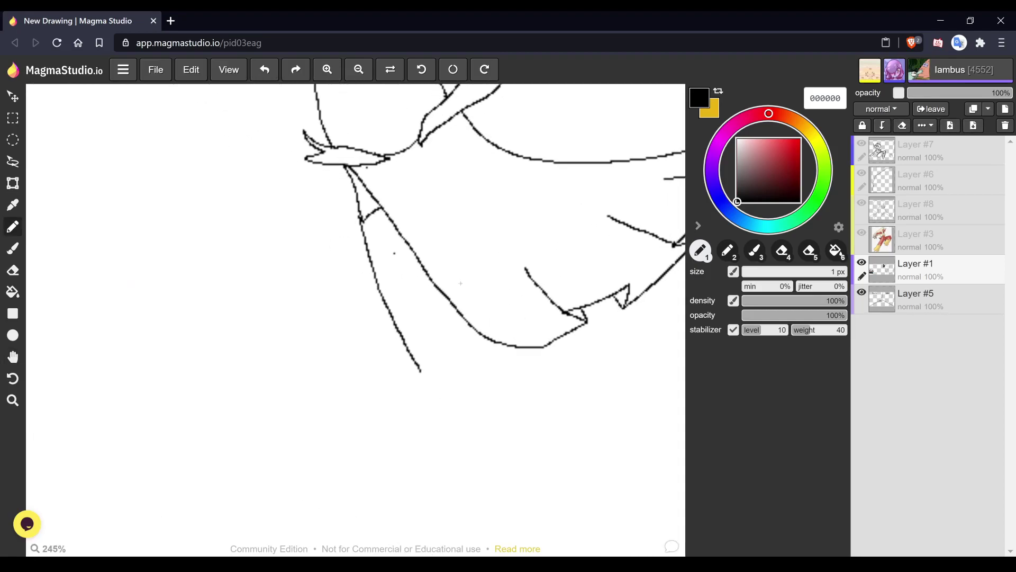
mouse_move(402, 235)
left_mouse_down()
mouse_move(400, 286)
mouse_move(357, 324)
left_mouse_up()
key("space")
scroll(538, 264, "down", 3)
scroll(355, 319, "down", 1)
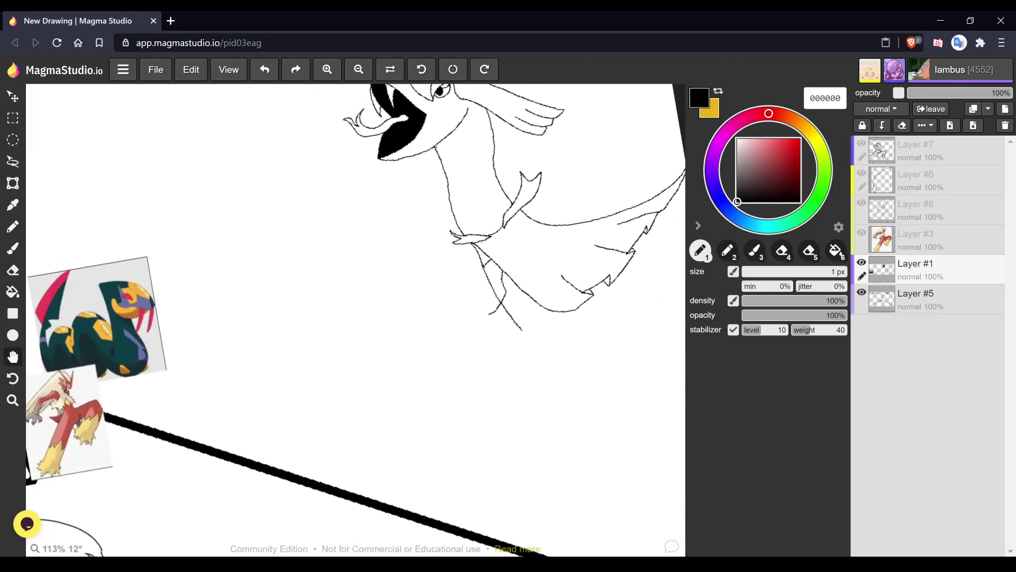
- Finish the creature's bent arm below the cape with the 1 px pencil, outlining the rounded wrist and the forearm's lower edge
scroll(355, 320, "up", 1)
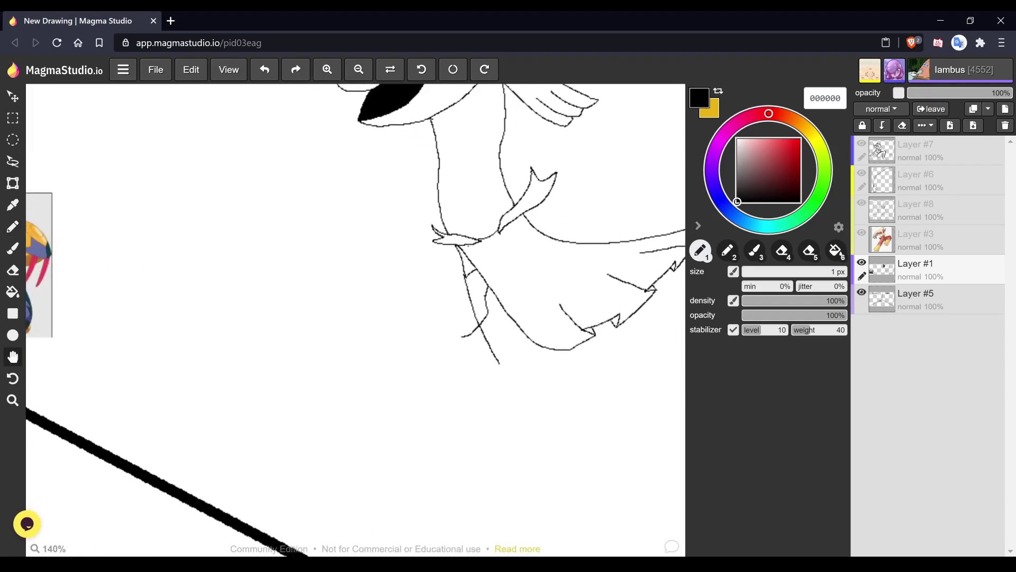
scroll(423, 370, "up", 3)
key("b")
mouse_move(433, 332)
left_mouse_down()
mouse_move(406, 327)
mouse_move(405, 341)
mouse_move(411, 351)
mouse_move(458, 351)
mouse_move(517, 293)
left_mouse_up()
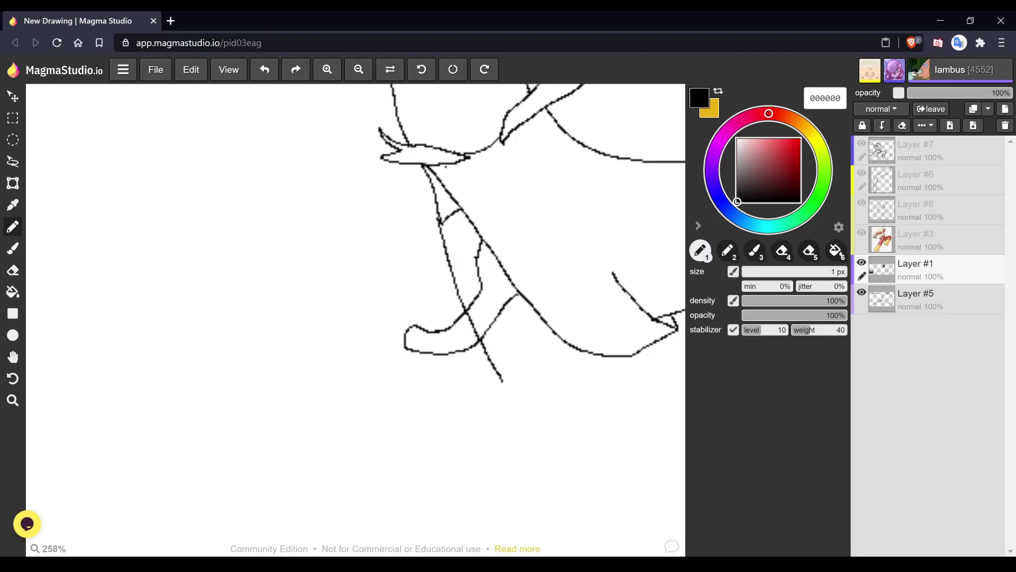
- Erase the belly line where it crosses the forearm and close the gap where the forearm's lower edge meets the cape
key("space")
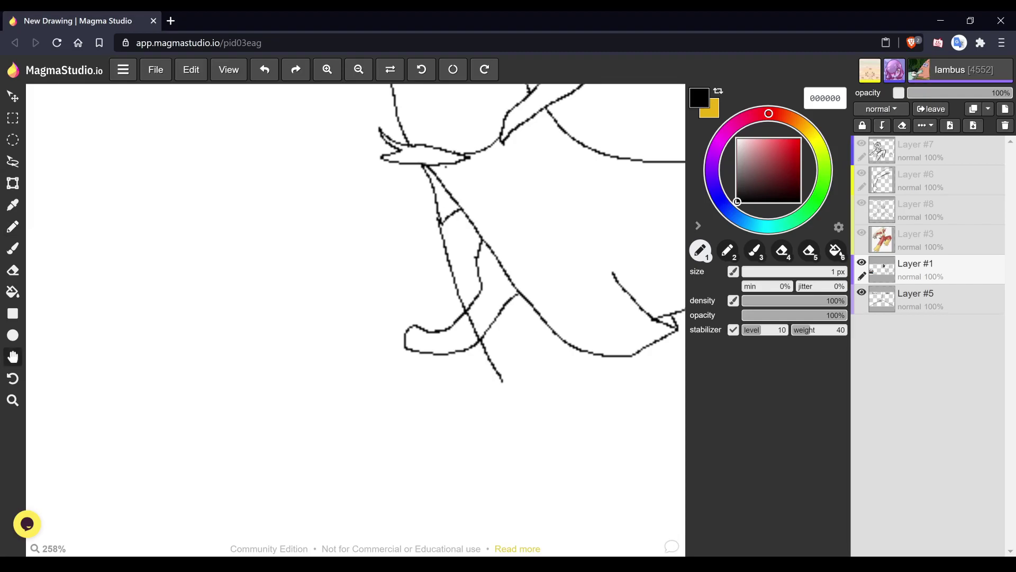
scroll(559, 281, "up", 6)
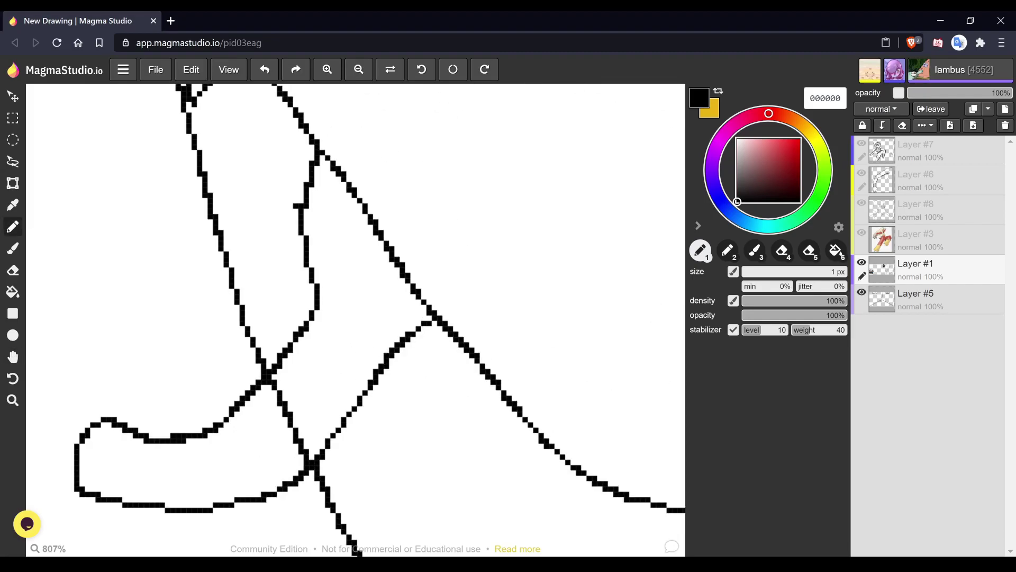
key("4")
mouse_move(283, 417)
left_mouse_down()
mouse_move(322, 361)
mouse_move(277, 430)
mouse_move(294, 376)
mouse_move(276, 392)
mouse_move(300, 399)
mouse_move(300, 449)
left_mouse_up()
key("1")
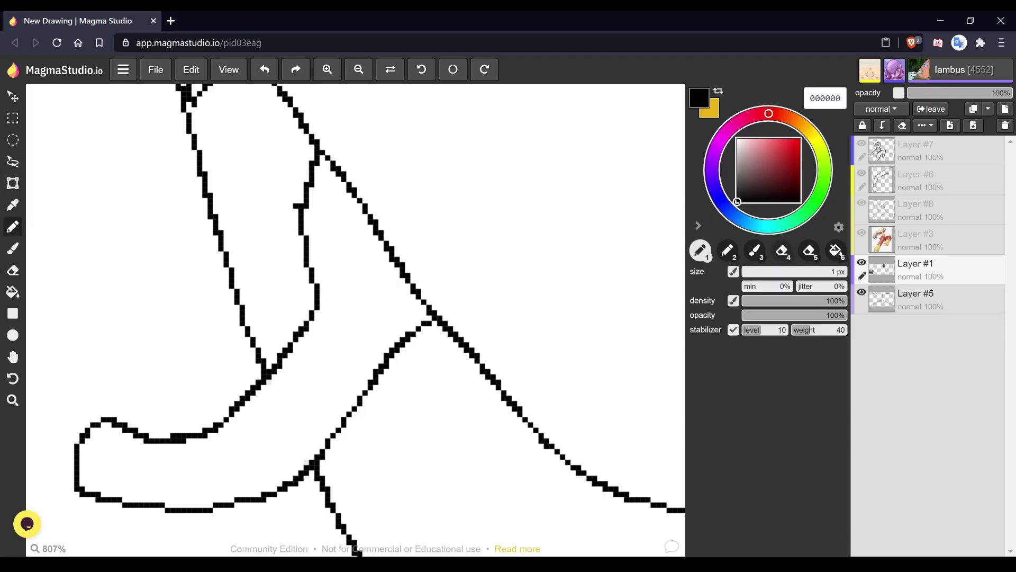
left_click(435, 322)
- Draw the rear leg's long back line downward from the torn hem of the cape
key("h")
scroll(412, 282, "down", 7)
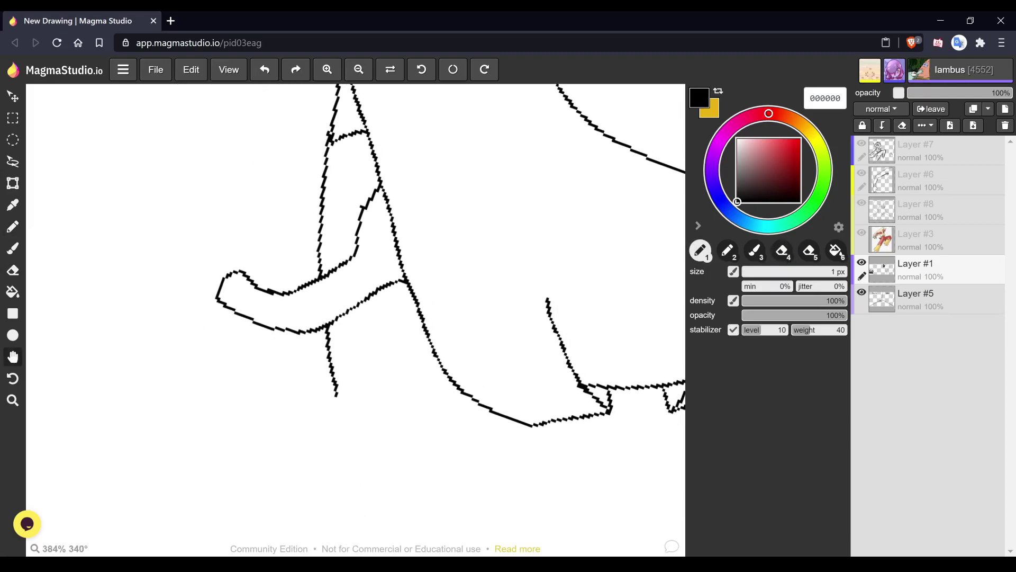
scroll(355, 318, "down", 3)
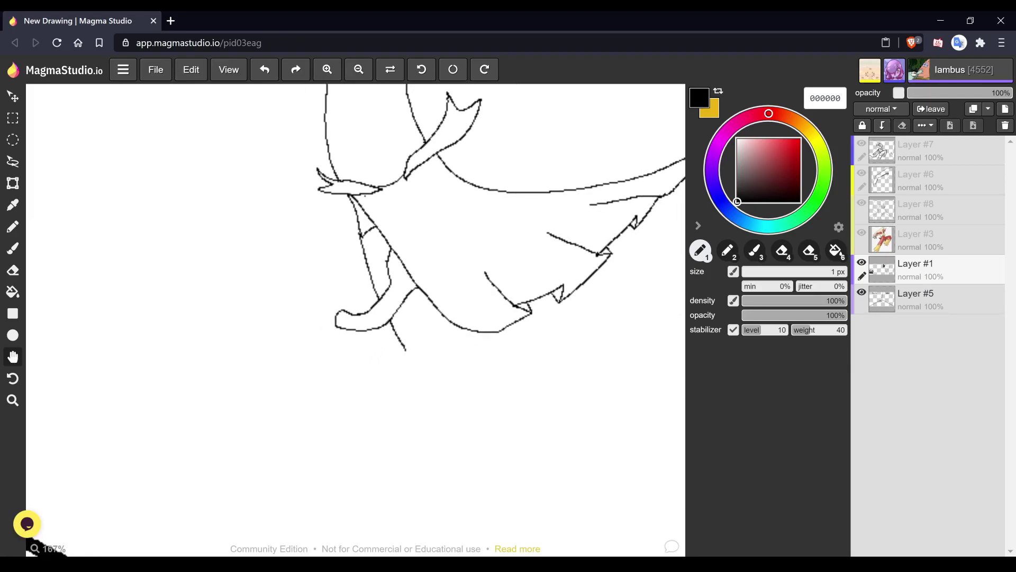
scroll(354, 317, "down", 2)
scroll(355, 318, "down", 2)
scroll(354, 318, "up", 2)
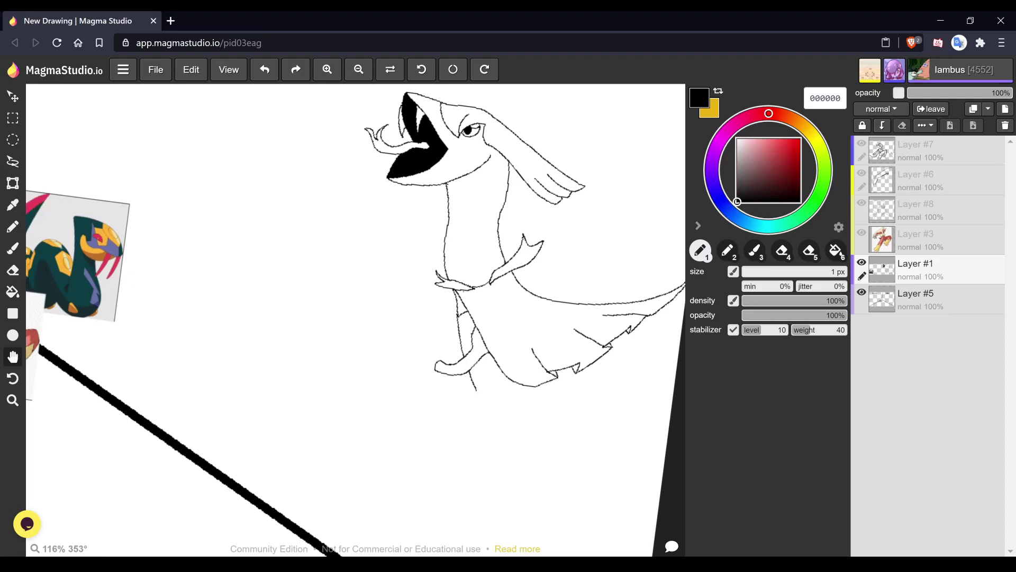
key("space")
left_click_drag(424, 317, 347, 326)
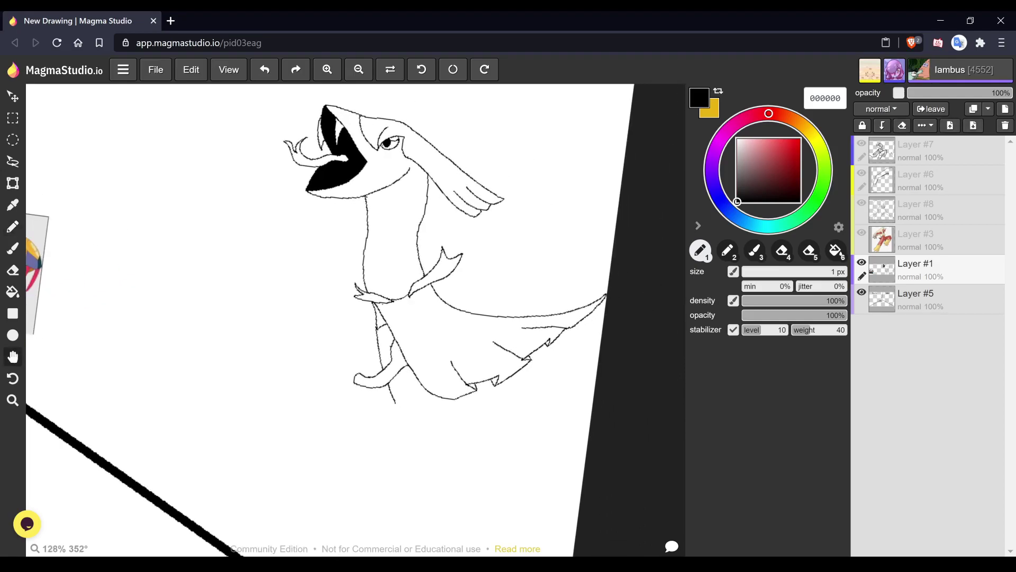
scroll(356, 320, "up", 4)
key("space")
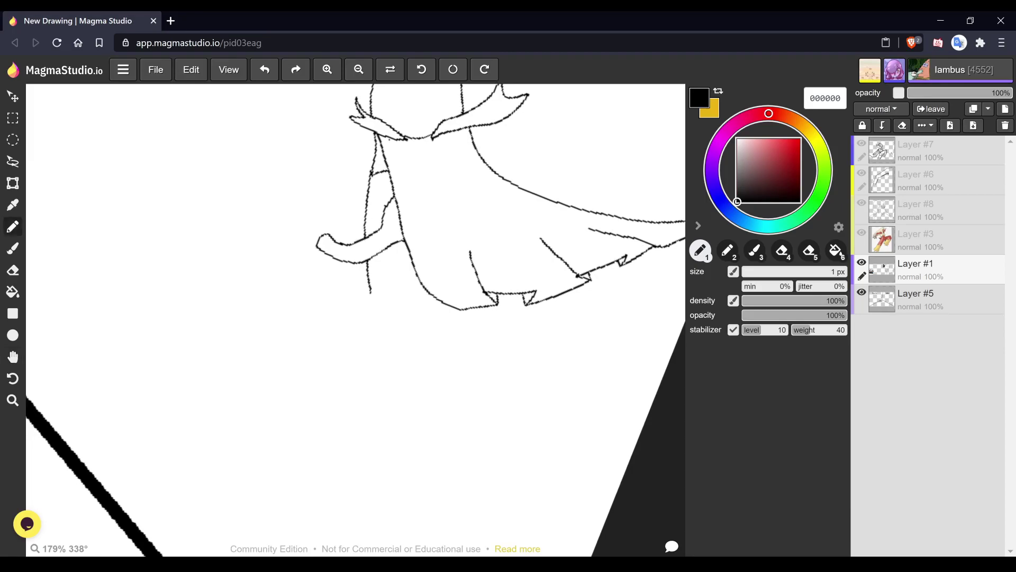
left_click_drag(528, 305, 524, 497)
key("space")
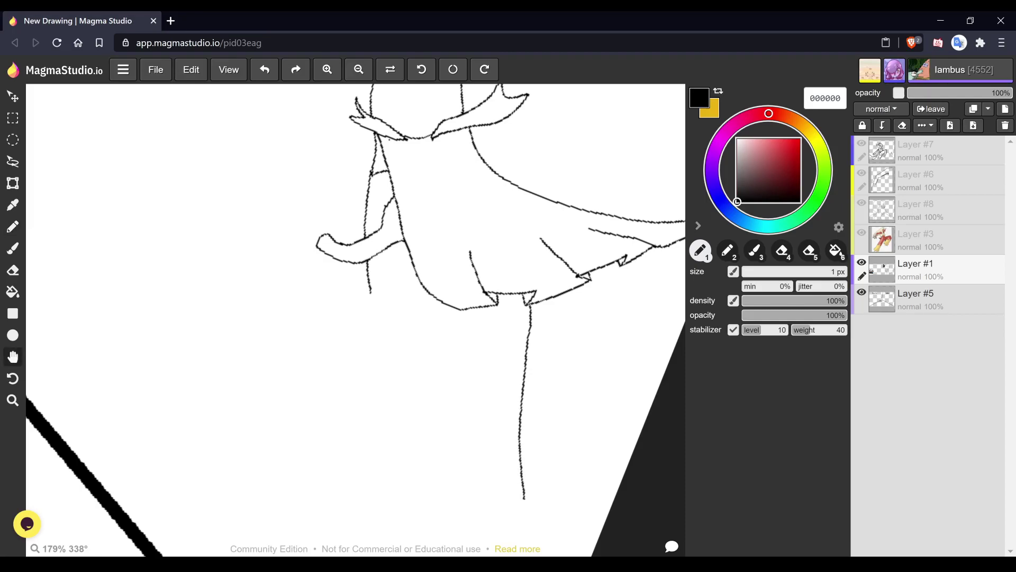
- Draw a small jagged fur tuft between the legs, the rear leg's inner line and a zigzag fur edge at its ankle
scroll(355, 319, "down", 3)
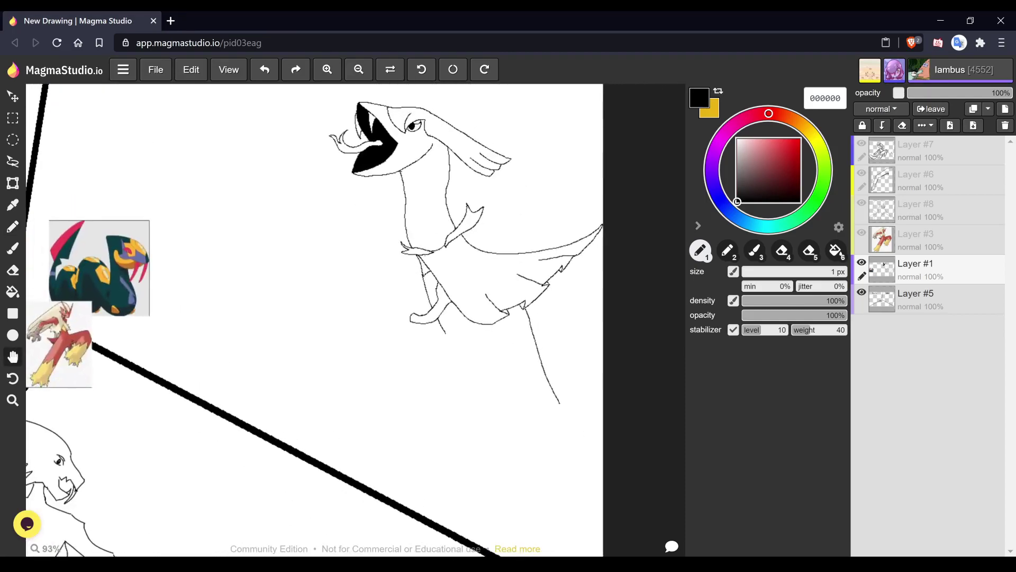
scroll(650, 299, "up", 3)
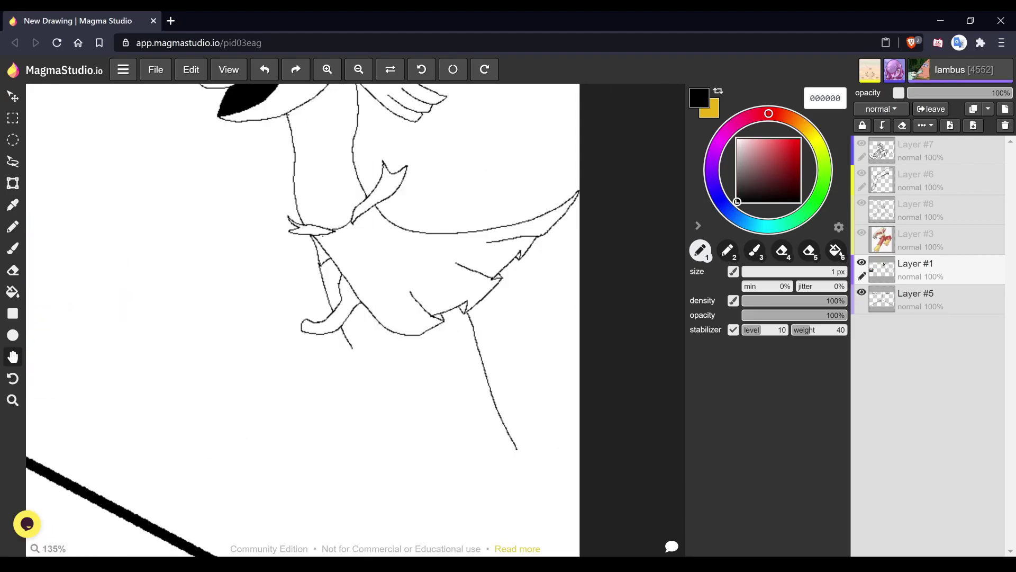
left_click_drag(356, 262, 311, 183)
scroll(392, 314, "up", 3)
key("b")
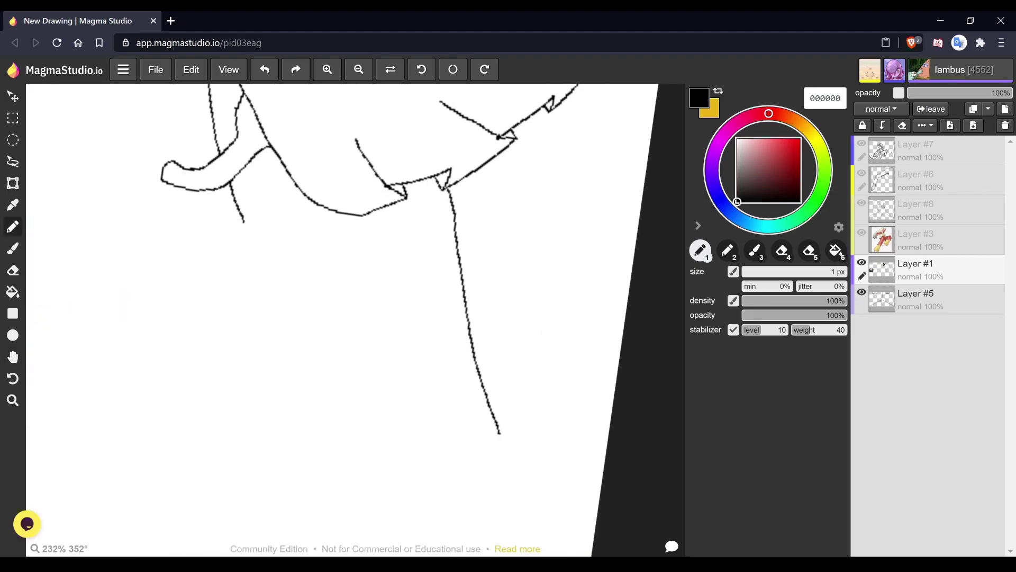
mouse_move(284, 266)
left_mouse_down()
mouse_move(284, 294)
mouse_move(297, 281)
mouse_move(306, 296)
mouse_move(312, 284)
mouse_move(333, 293)
mouse_move(329, 272)
left_mouse_up()
mouse_move(321, 290)
left_mouse_down()
mouse_move(414, 449)
mouse_move(412, 408)
mouse_move(448, 437)
mouse_move(435, 364)
mouse_move(479, 426)
mouse_move(479, 407)
mouse_move(500, 433)
left_mouse_up()
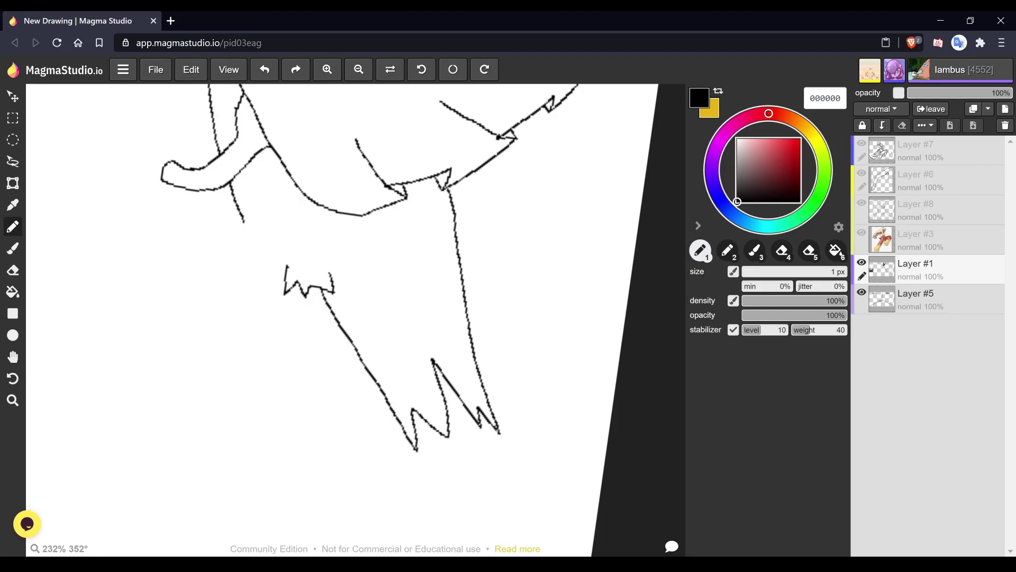
- Draw the rear foot below the zigzag ankle edge, with a flared outline and pointed toes
scroll(467, 252, "down", 3)
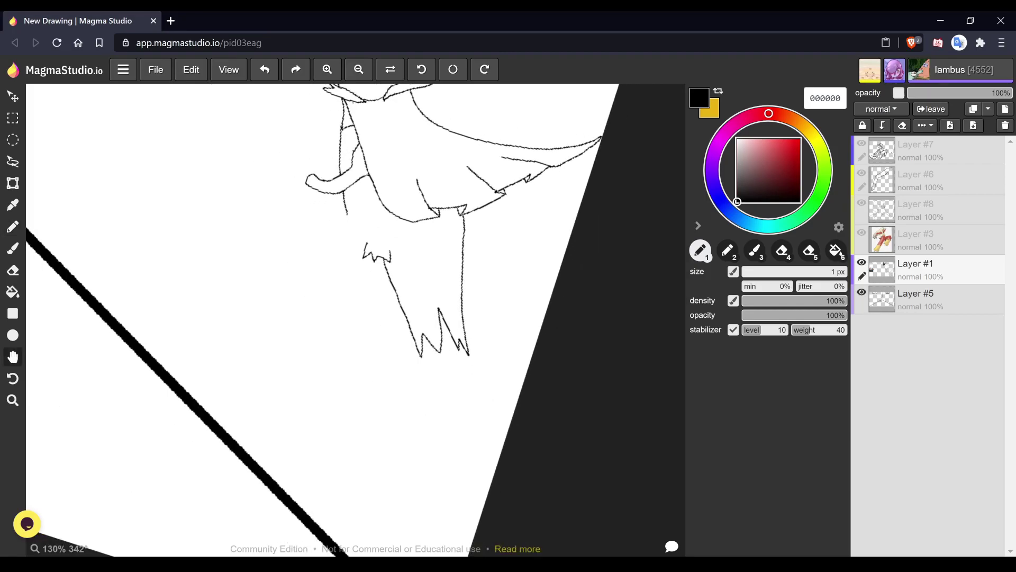
scroll(355, 320, "down", 2)
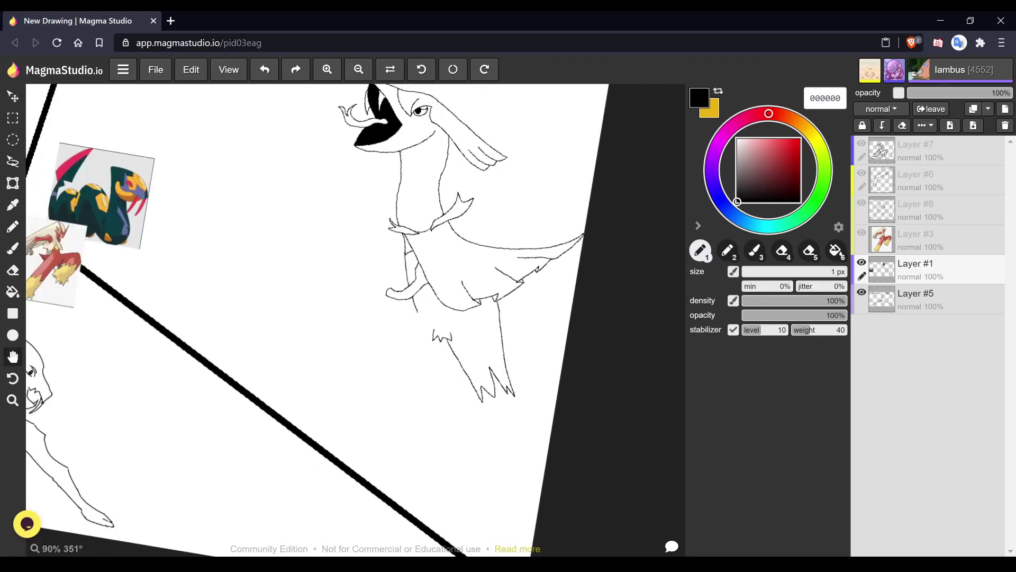
scroll(355, 320, "up", 4)
left_click_drag(355, 319, 358, 182)
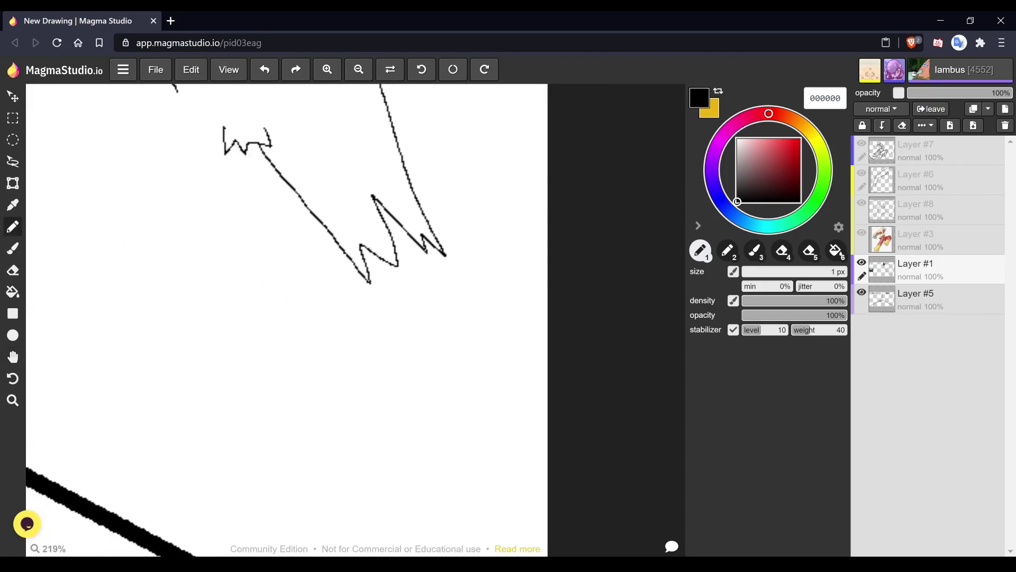
mouse_move(367, 279)
left_mouse_down()
mouse_move(396, 318)
mouse_move(397, 370)
mouse_move(422, 344)
mouse_move(474, 366)
mouse_move(459, 343)
mouse_move(511, 334)
mouse_move(500, 323)
mouse_move(551, 291)
mouse_move(494, 299)
mouse_move(446, 257)
left_mouse_up()
key("space")
- Draw an open three-fingered hand at the end of the wrist and add a pointed claw to each finger
scroll(546, 320, "down", 5)
left_click_drag(544, 320, 588, 405)
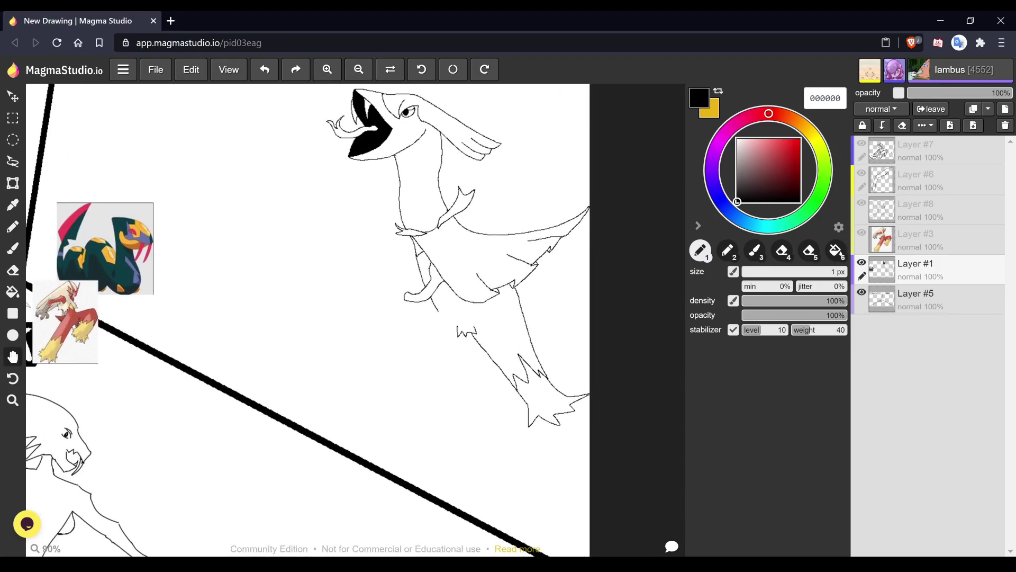
scroll(447, 185, "up", 2)
left_click_drag(446, 184, 522, 183)
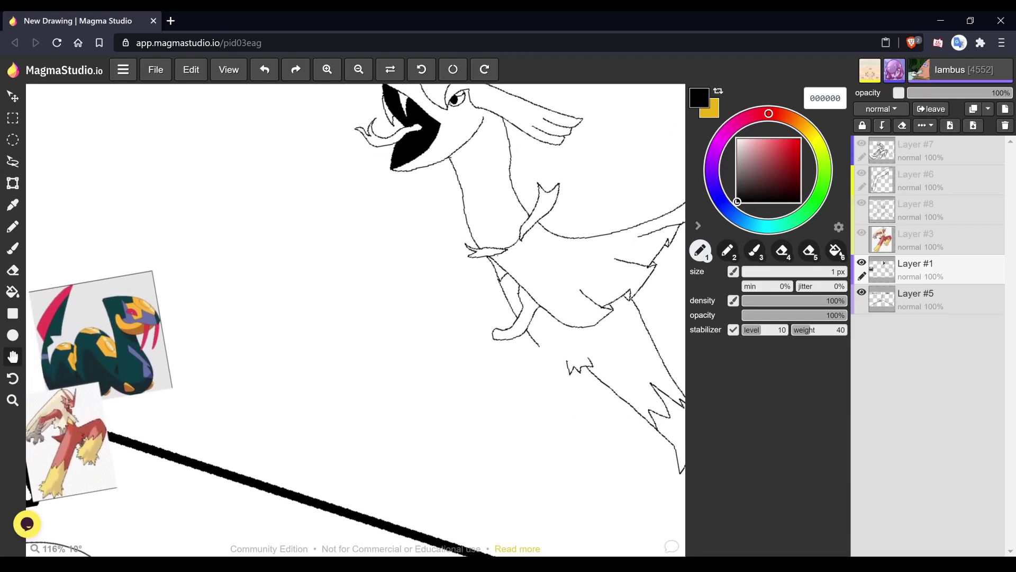
scroll(537, 324, "up", 5)
key("b")
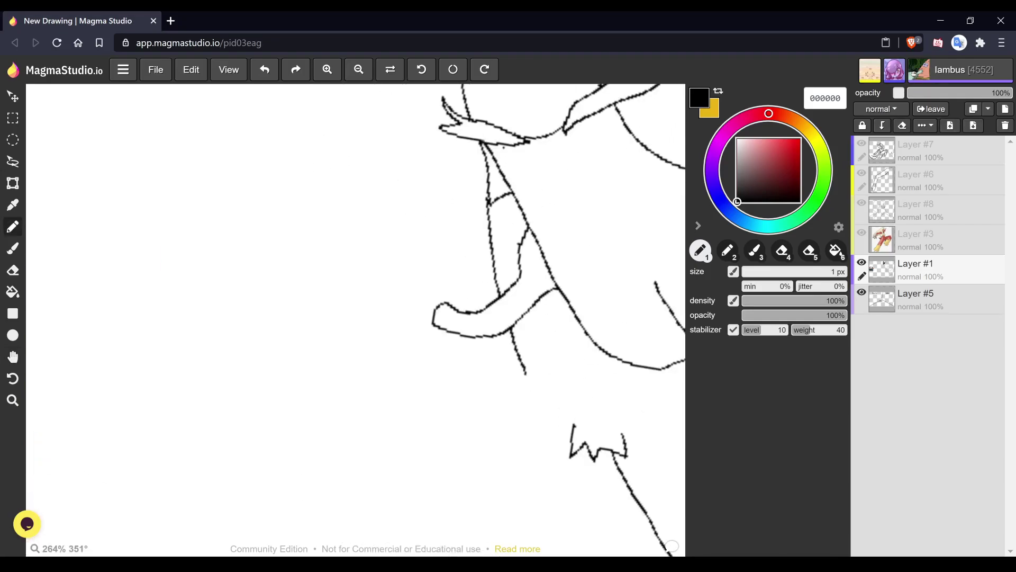
mouse_move(451, 309)
left_mouse_down()
mouse_move(459, 258)
mouse_move(449, 250)
mouse_move(441, 290)
mouse_move(424, 286)
mouse_move(417, 260)
mouse_move(402, 253)
mouse_move(396, 276)
mouse_move(414, 299)
mouse_move(391, 303)
mouse_move(374, 284)
mouse_move(366, 291)
mouse_move(368, 313)
mouse_move(432, 321)
left_mouse_up()
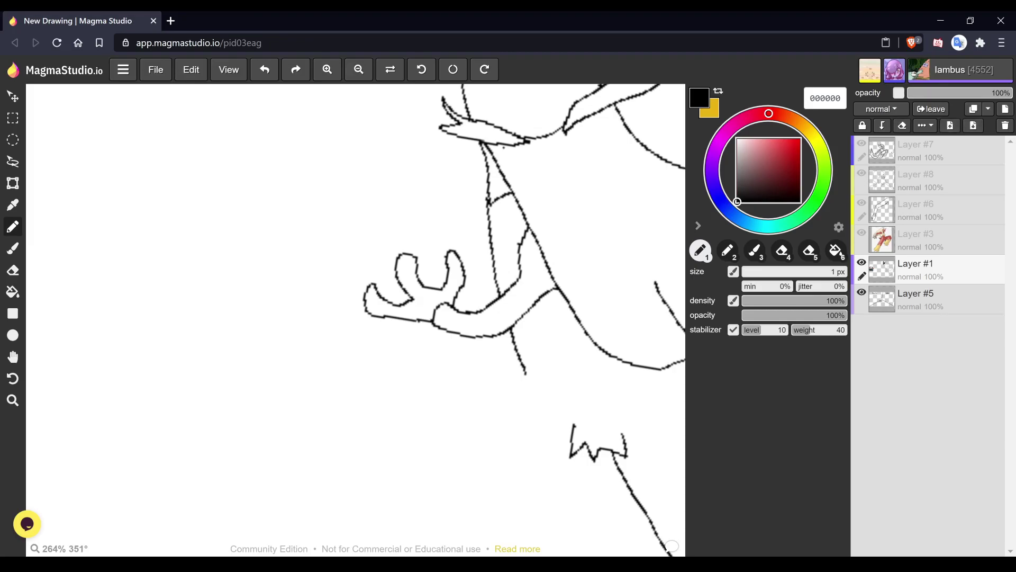
mouse_move(447, 261)
left_mouse_down()
mouse_move(427, 229)
mouse_move(447, 253)
mouse_move(413, 226)
mouse_move(416, 254)
left_mouse_up()
mouse_move(365, 295)
left_mouse_down()
mouse_move(379, 243)
mouse_move(375, 286)
left_mouse_up()
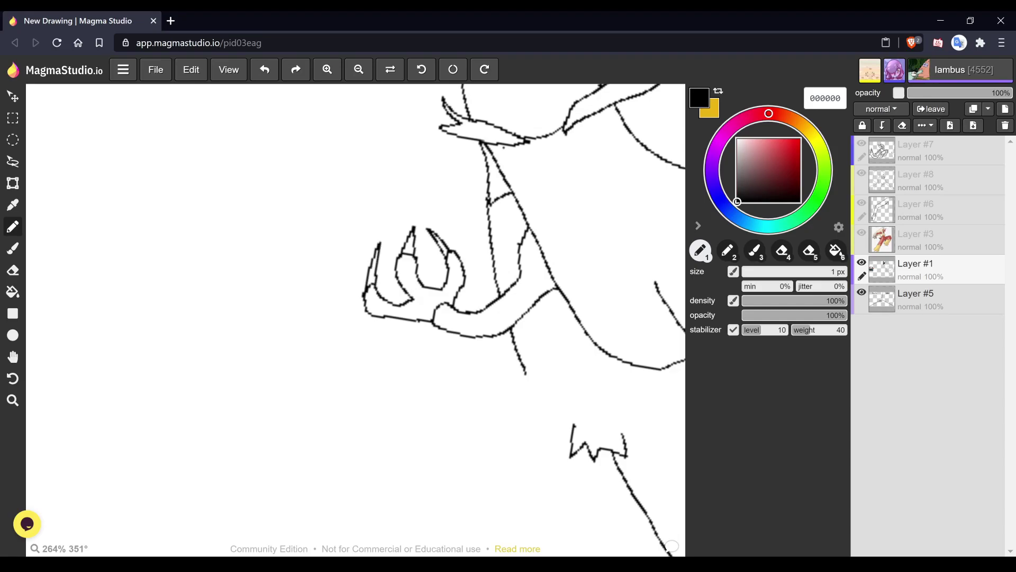
- Draw the bent front leg from the belly to the fur tuft, with a zigzag fur edge and a foot with pointed toes
key("space")
scroll(502, 223, "down", 3)
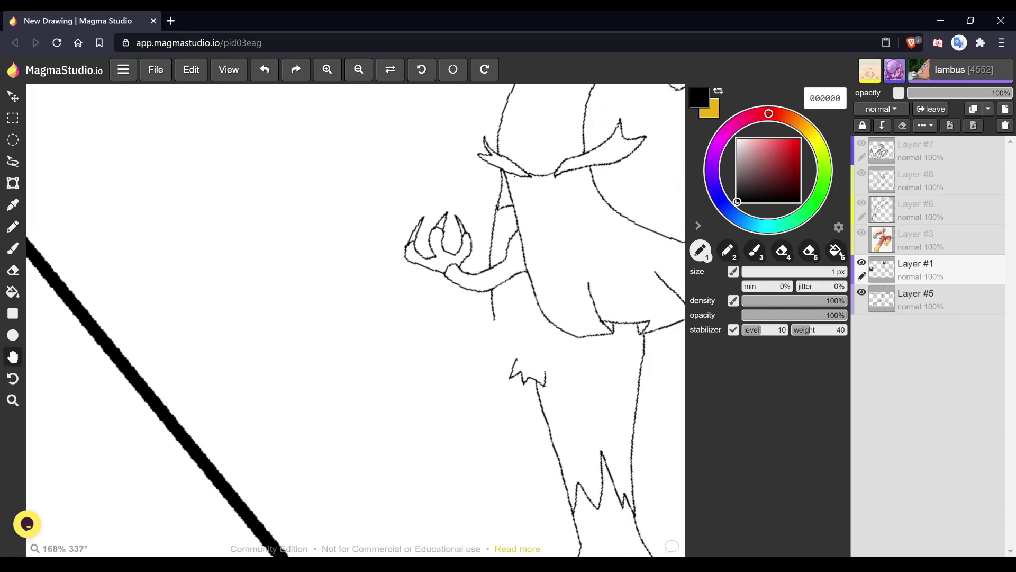
scroll(356, 320, "down", 3)
key("b")
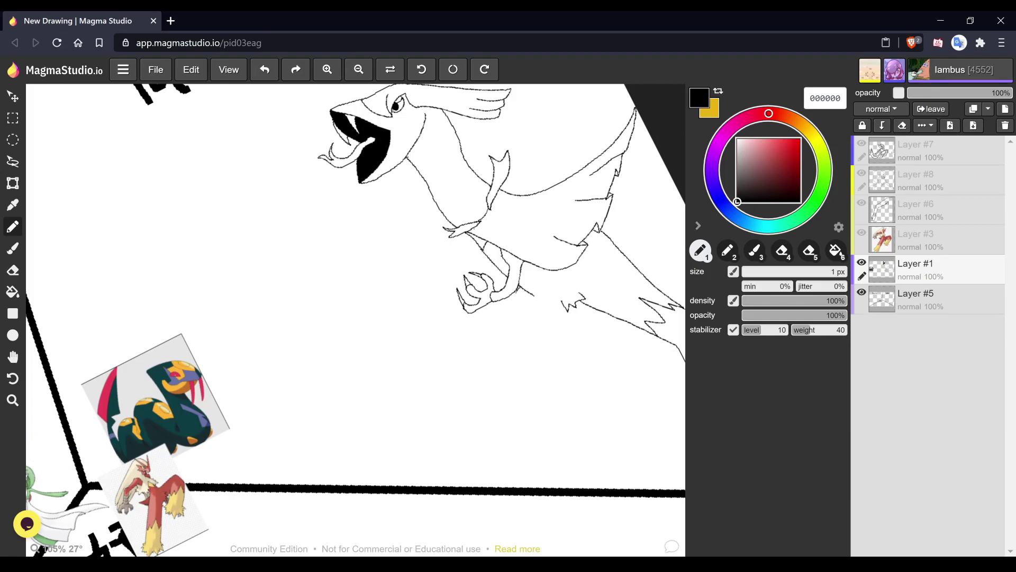
mouse_move(515, 293)
left_mouse_down()
mouse_move(489, 320)
mouse_move(482, 386)
mouse_move(494, 353)
mouse_move(521, 332)
mouse_move(538, 353)
mouse_move(559, 309)
left_mouse_up()
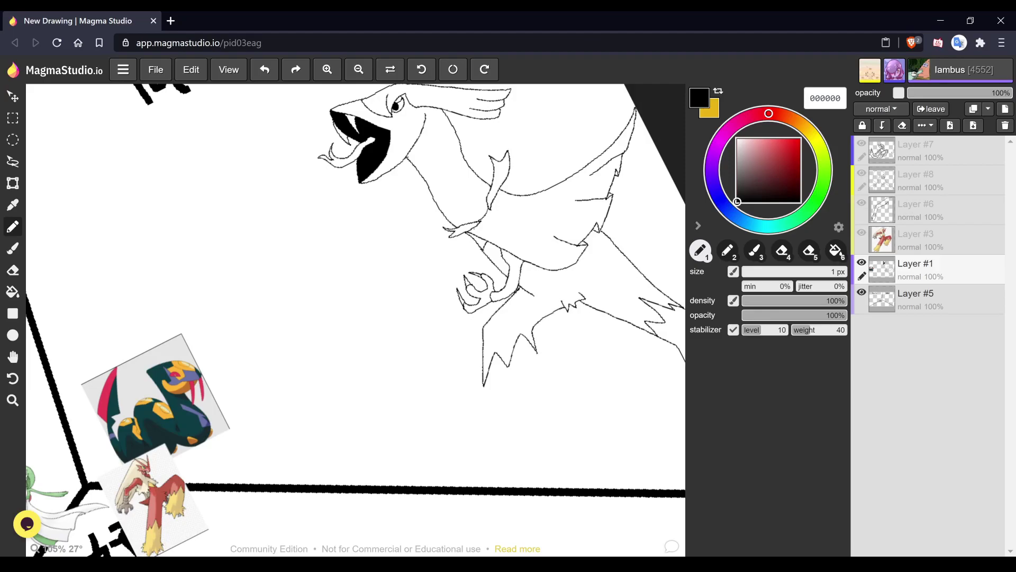
mouse_move(482, 381)
left_mouse_down()
mouse_move(474, 420)
mouse_move(561, 395)
mouse_move(535, 351)
mouse_move(463, 410)
left_mouse_up()
- Add short crease lines to each of the hand's three fingers near the base of the claws
key("space")
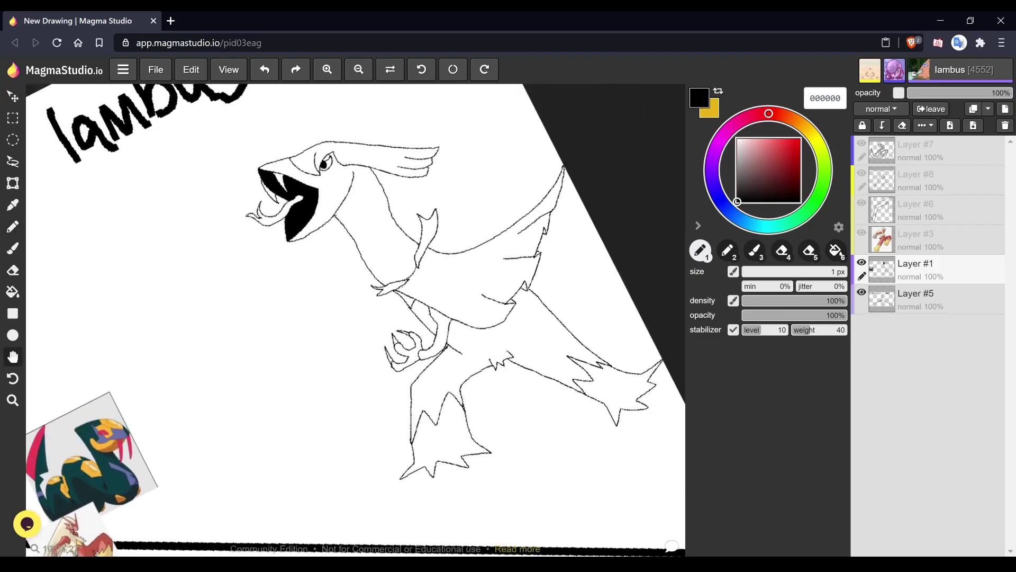
scroll(421, 395, "up", 6)
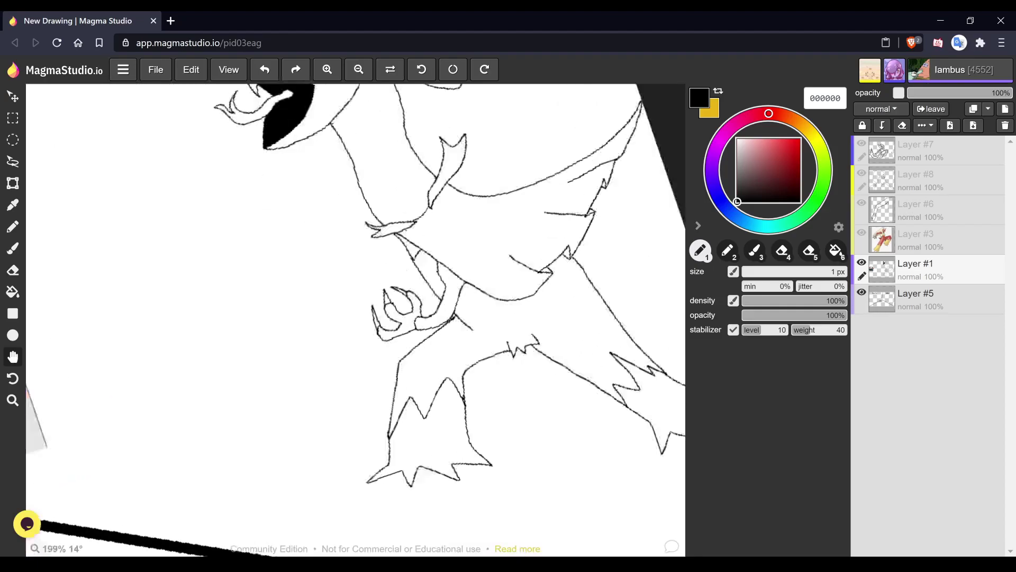
scroll(444, 265, "up", 5)
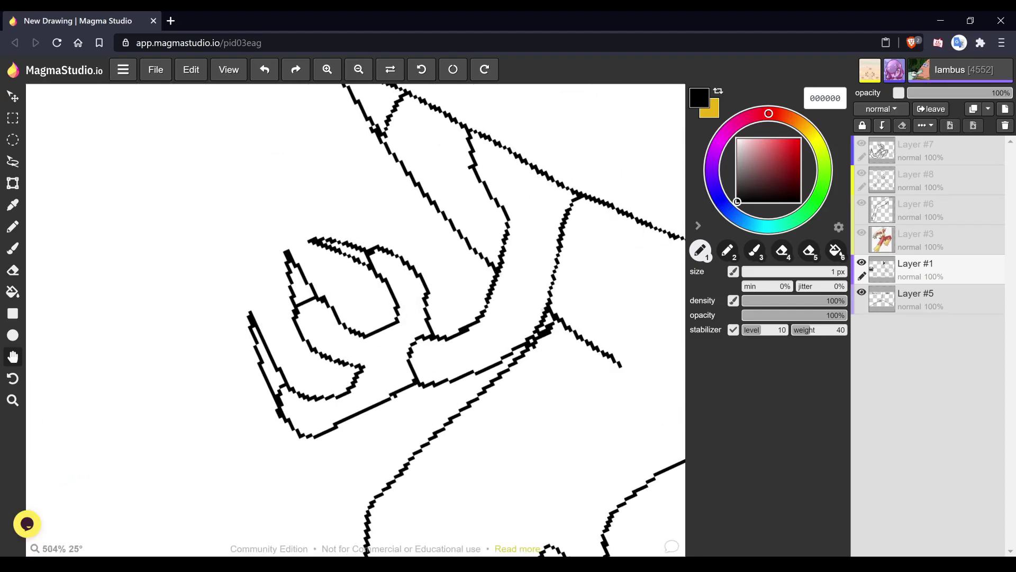
mouse_move(393, 270)
left_mouse_down()
mouse_move(396, 255)
mouse_move(407, 283)
mouse_move(418, 272)
left_mouse_up()
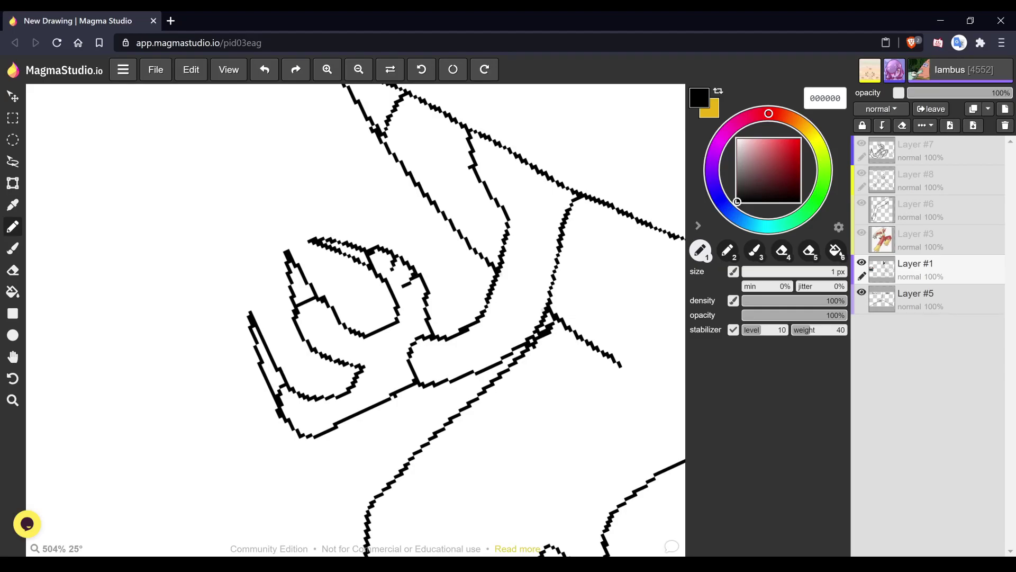
mouse_move(301, 321)
left_mouse_down()
mouse_move(312, 317)
mouse_move(322, 354)
left_mouse_up()
mouse_move(298, 407)
left_mouse_down()
mouse_move(290, 427)
mouse_move(315, 439)
left_mouse_up()
- Draw two zigzag lines across the creature's neck, one below the head and one above the chest, to form a jagged band
key("h")
scroll(356, 318, "down", 5)
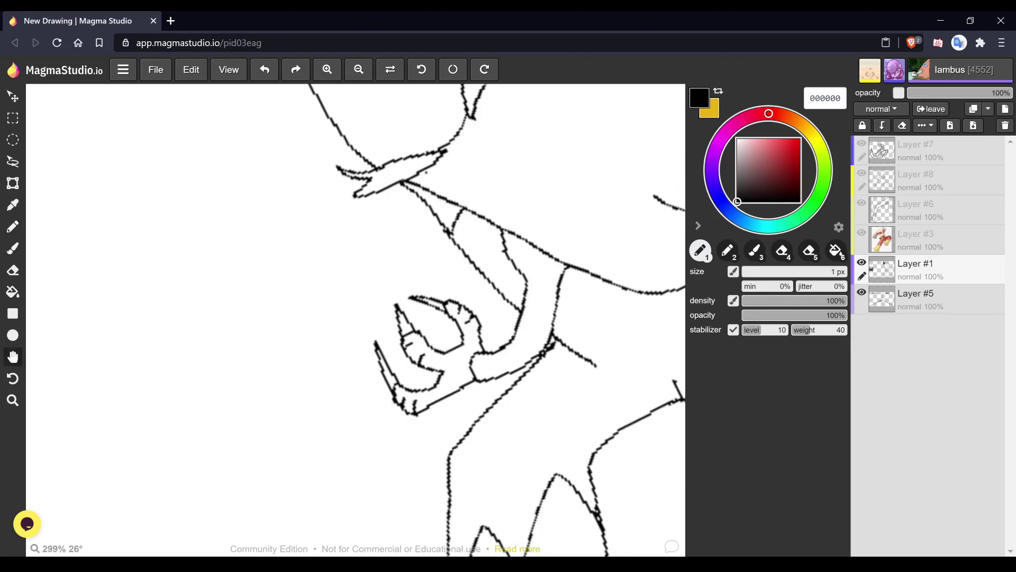
scroll(424, 446, "down", 2)
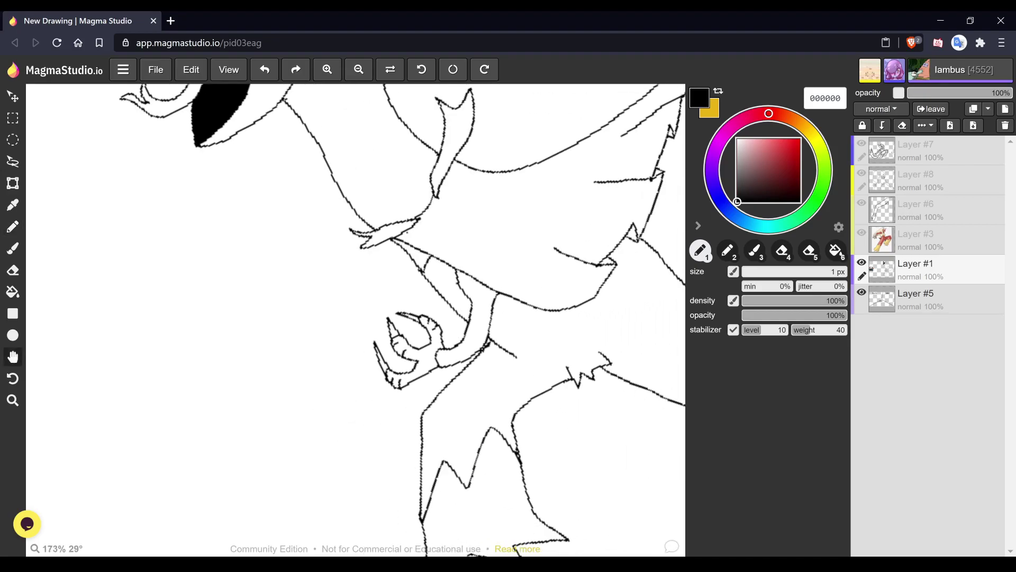
scroll(423, 446, "down", 1)
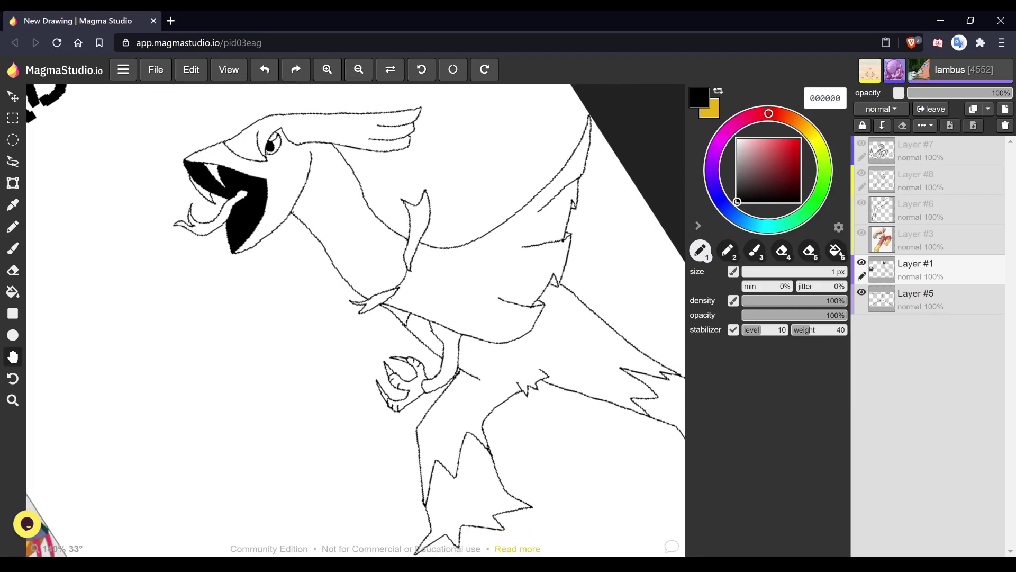
scroll(356, 320, "down", 2)
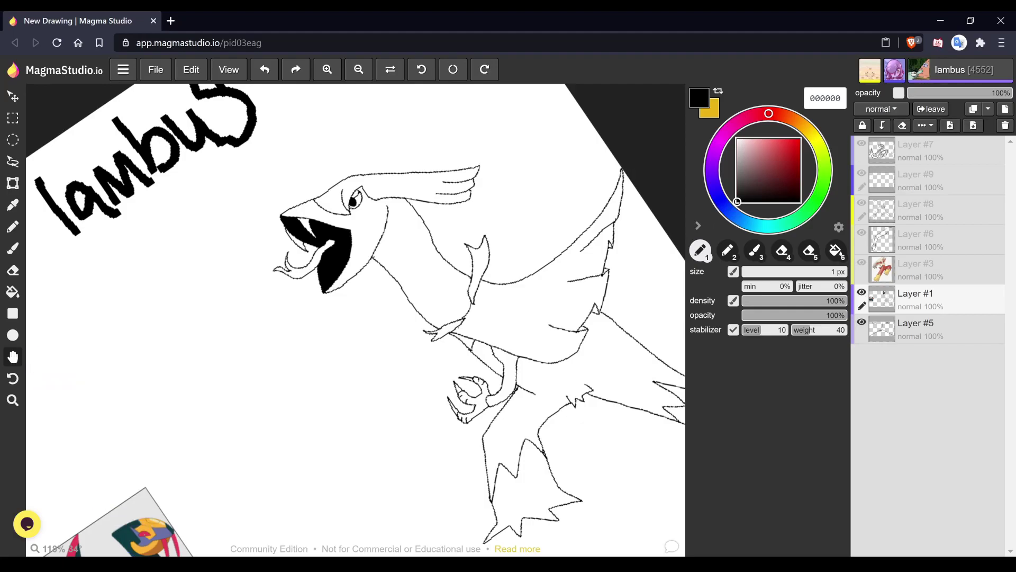
scroll(433, 232, "up", 3)
key("b")
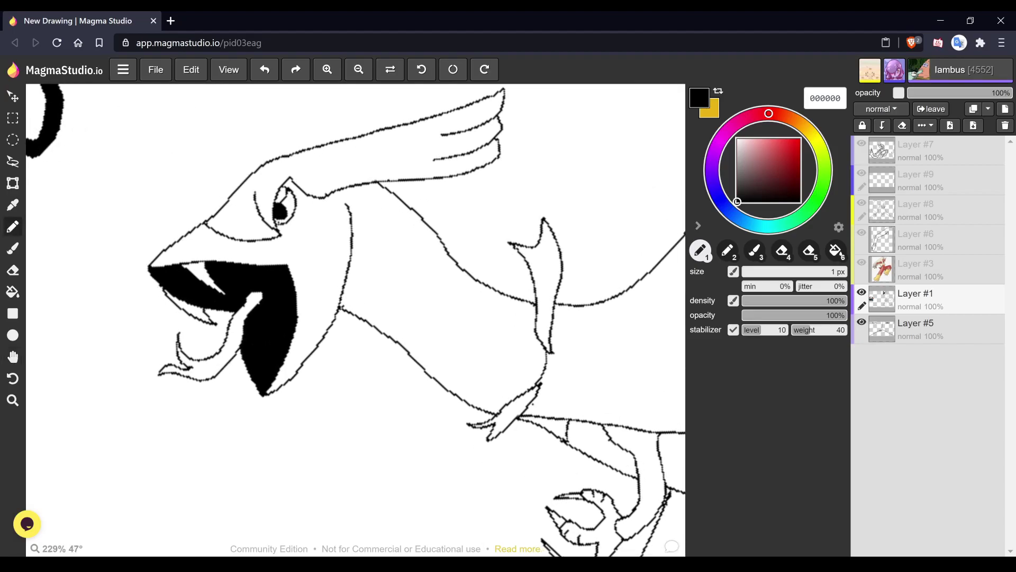
mouse_move(376, 328)
left_mouse_down()
mouse_move(376, 310)
mouse_move(403, 302)
mouse_move(398, 276)
mouse_move(431, 275)
mouse_move(425, 255)
mouse_move(447, 254)
left_mouse_up()
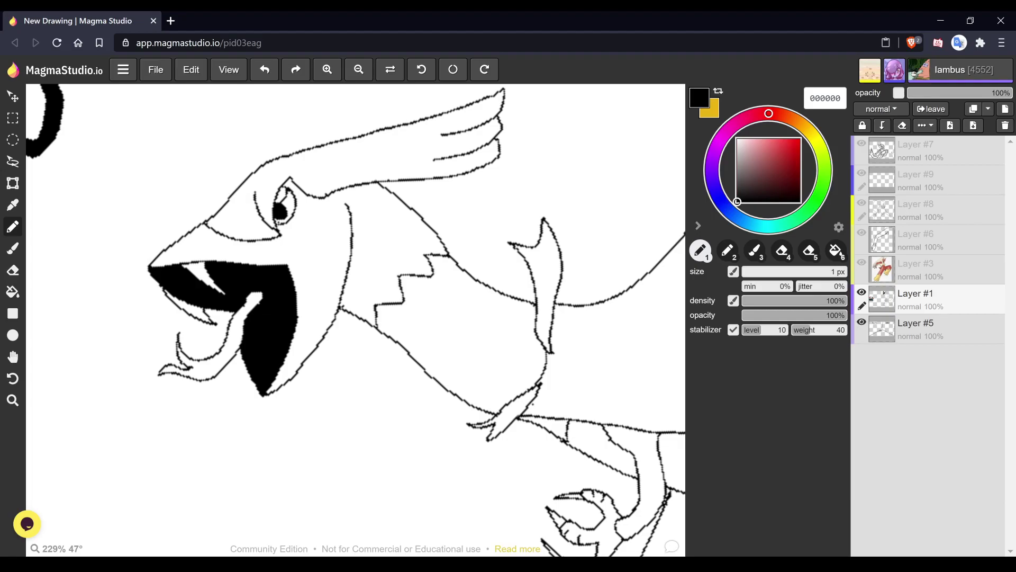
mouse_move(450, 391)
left_mouse_down()
mouse_move(440, 363)
mouse_move(468, 365)
mouse_move(456, 329)
mouse_move(487, 329)
mouse_move(484, 304)
mouse_move(505, 304)
mouse_move(503, 294)
left_mouse_up()
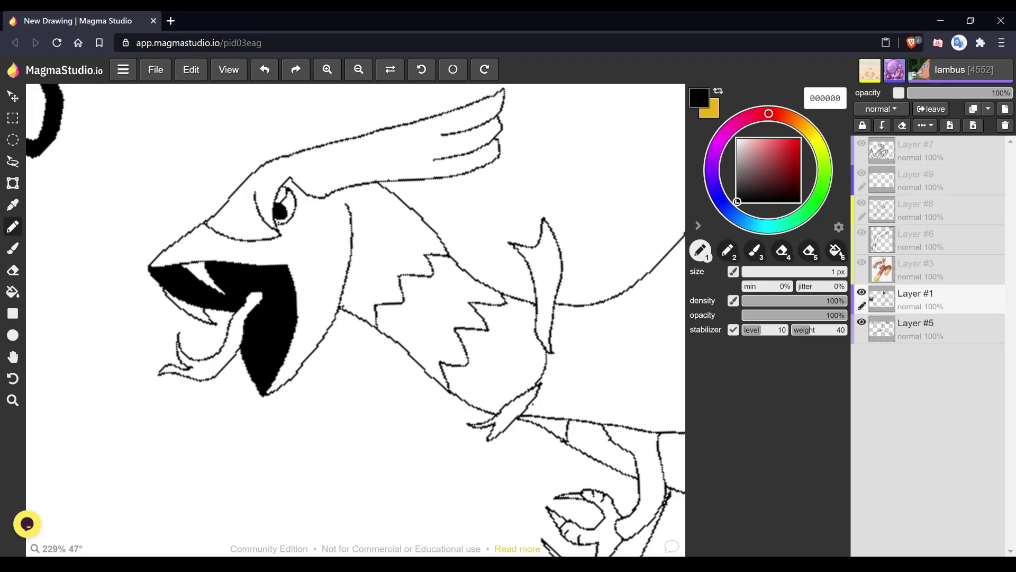
- Fill the zigzag neck band with Seviper's dark teal 0d3b42, and the head and rest of the neck with its purple 6971a8
key("space")
scroll(356, 320, "down", 3)
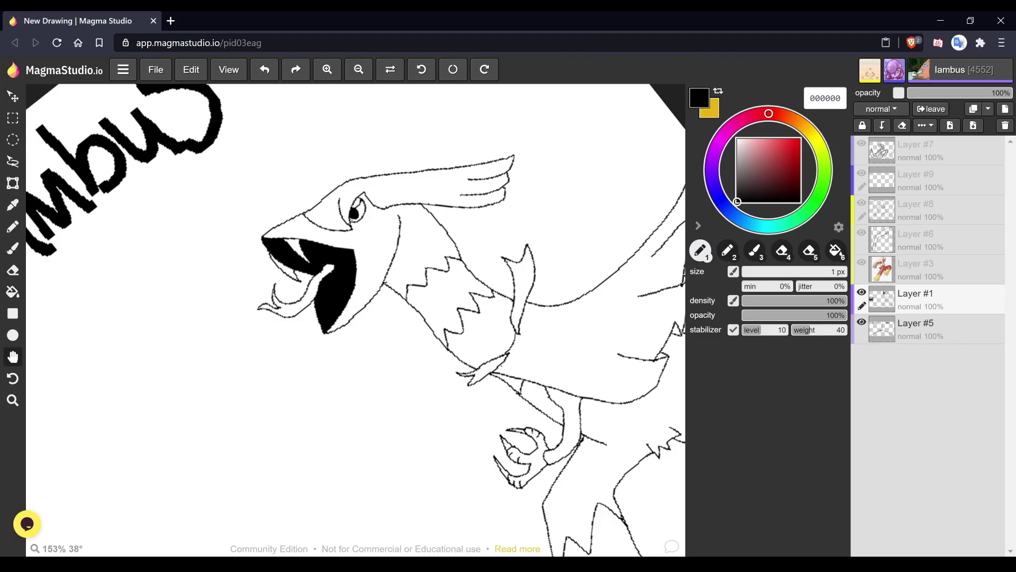
scroll(356, 320, "down", 2)
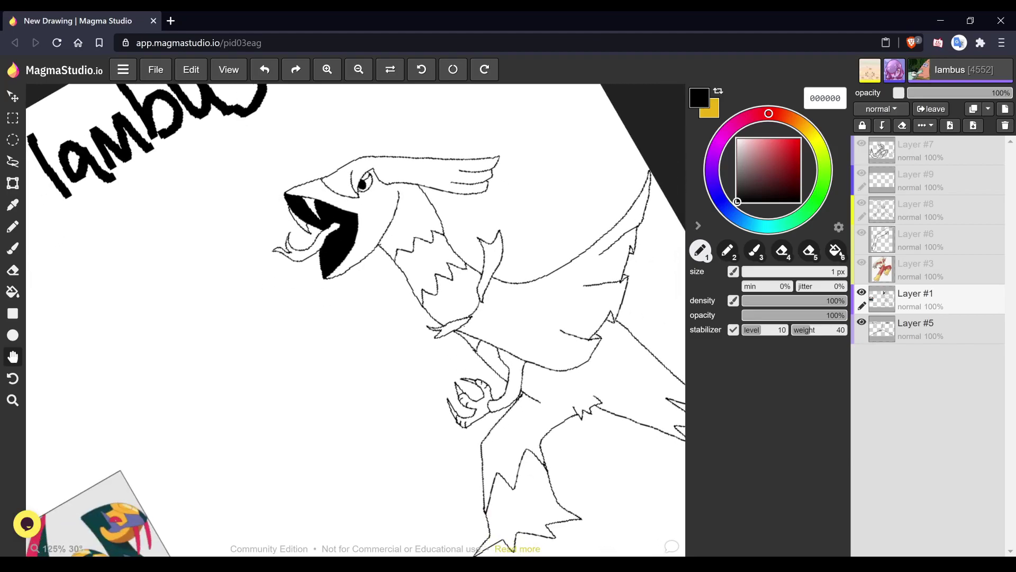
scroll(356, 320, "down", 3)
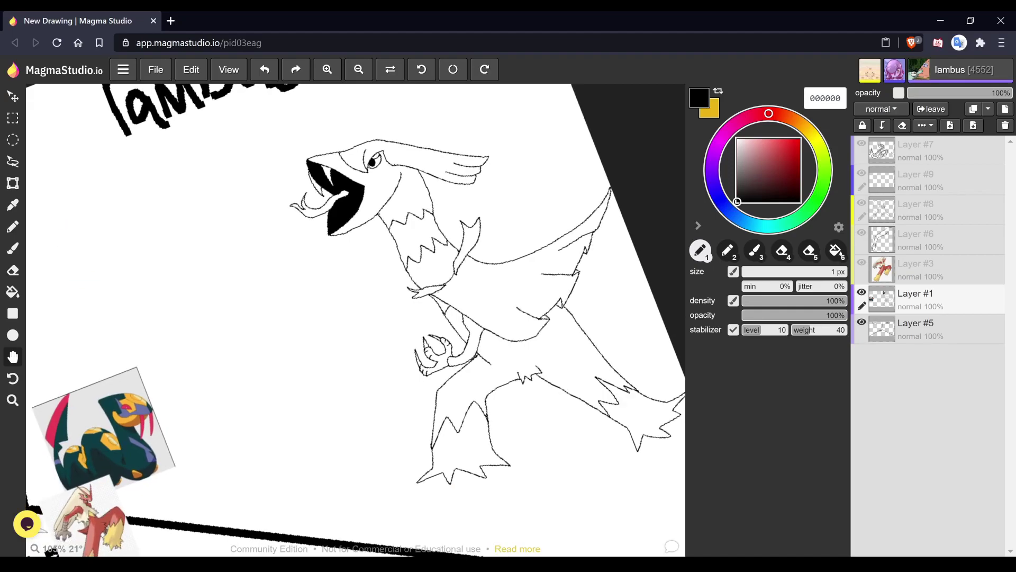
left_click_drag(356, 321, 355, 333)
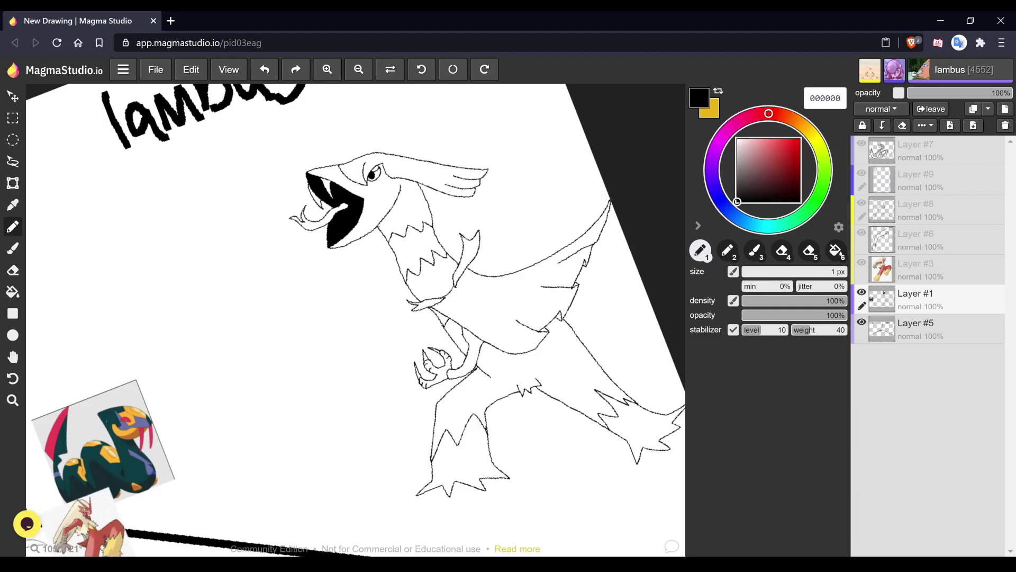
left_click(106, 421, "alt")
key("6")
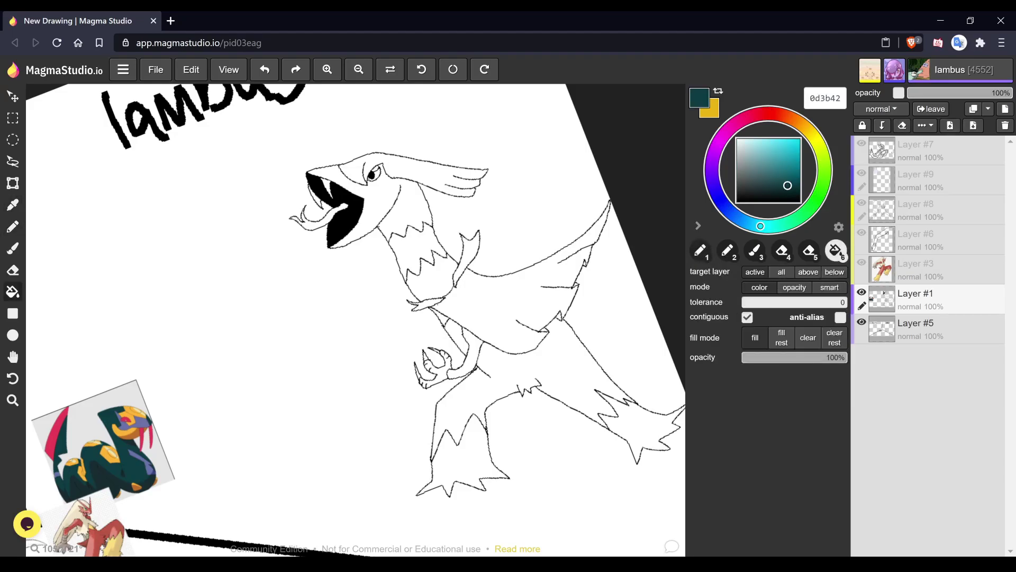
left_click(419, 249)
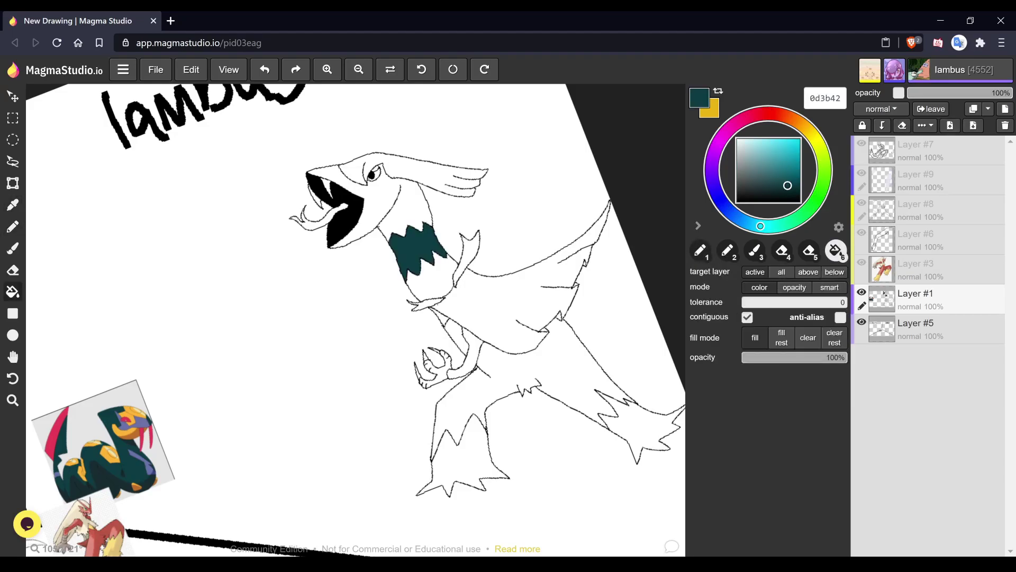
left_click(141, 418, "alt")
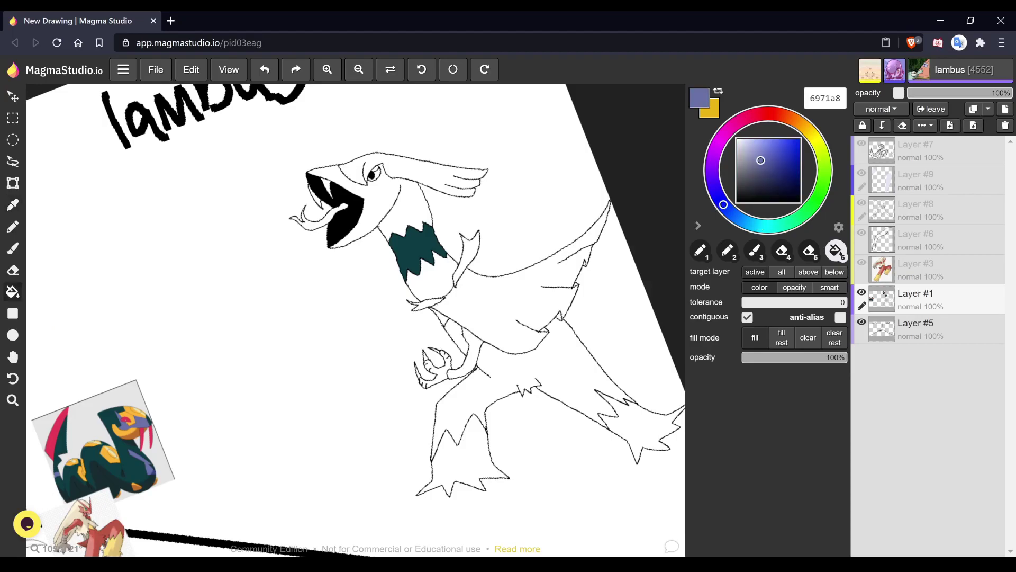
left_click(391, 212)
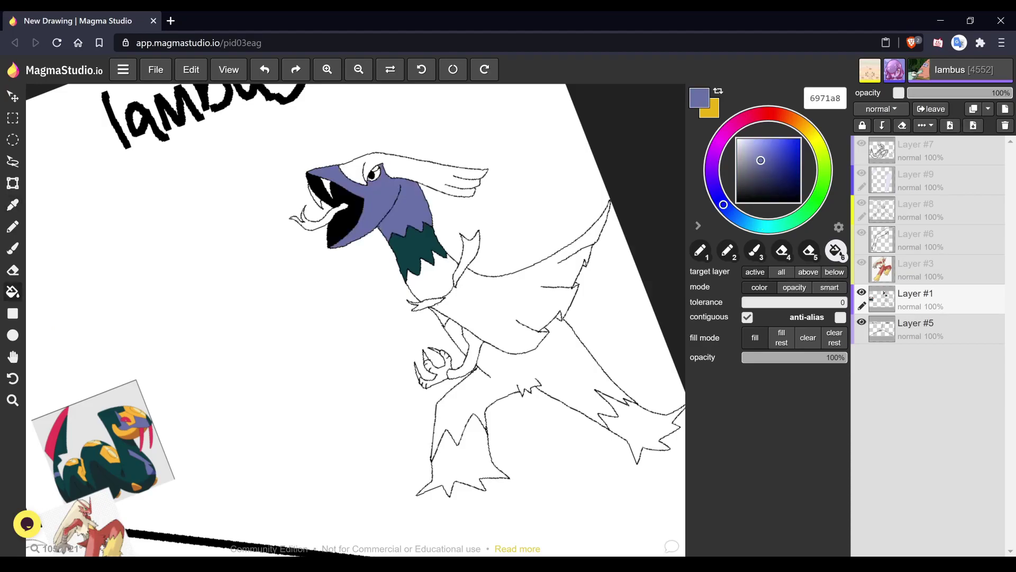
left_click(431, 281)
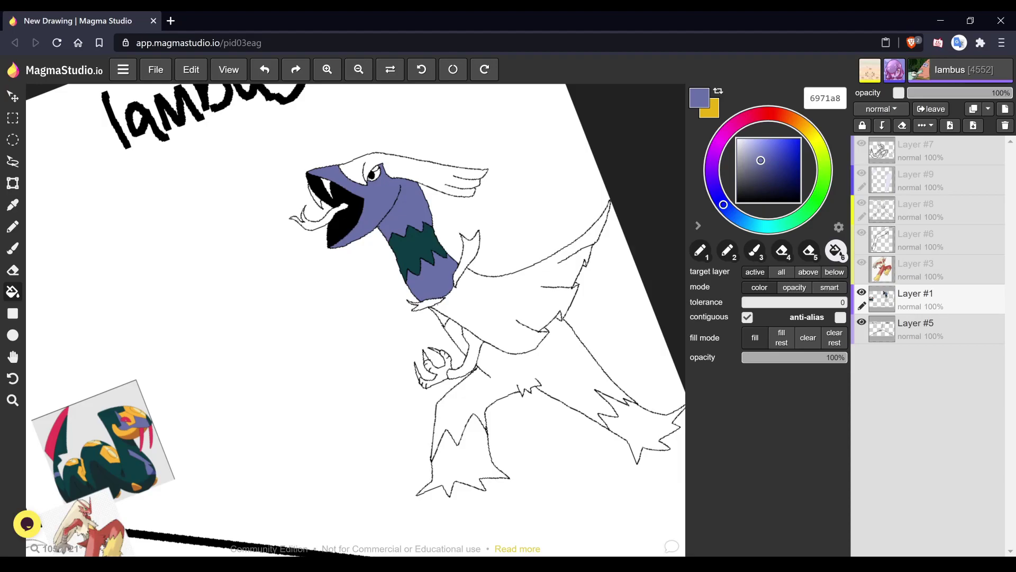
- Fill both feet with Seviper's pale yellow fbdd7d, and the legs, lower body and patch behind the arm with Blaziken's red bd5845
left_click(109, 452, "alt")
left_click(461, 458)
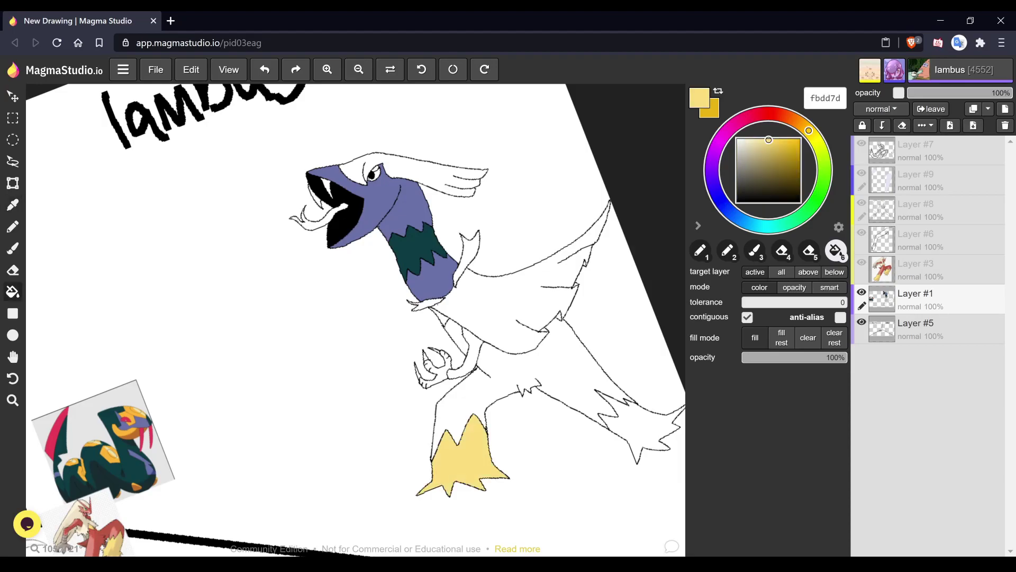
left_click(640, 426)
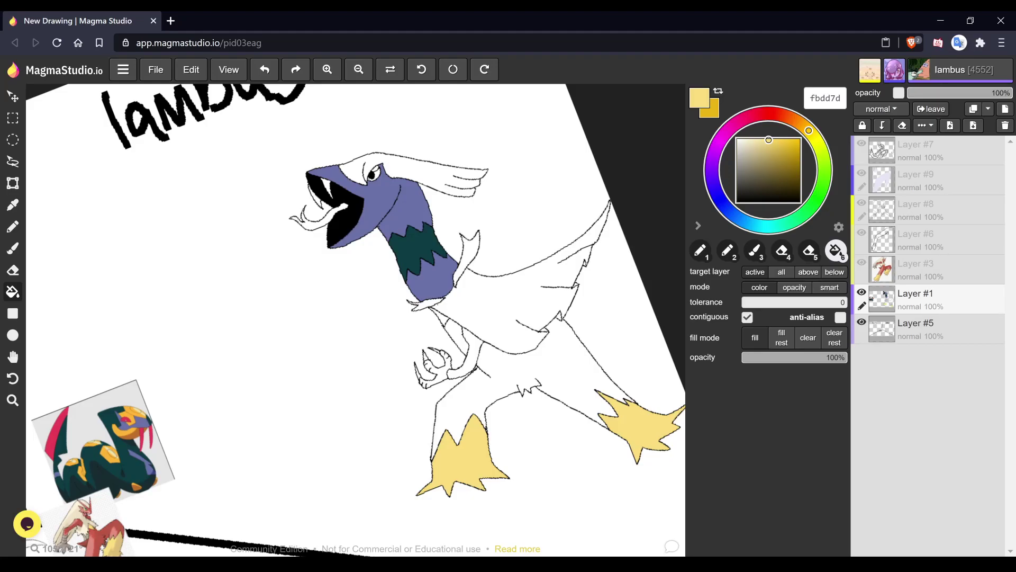
left_click(109, 527, "alt")
left_click(556, 370)
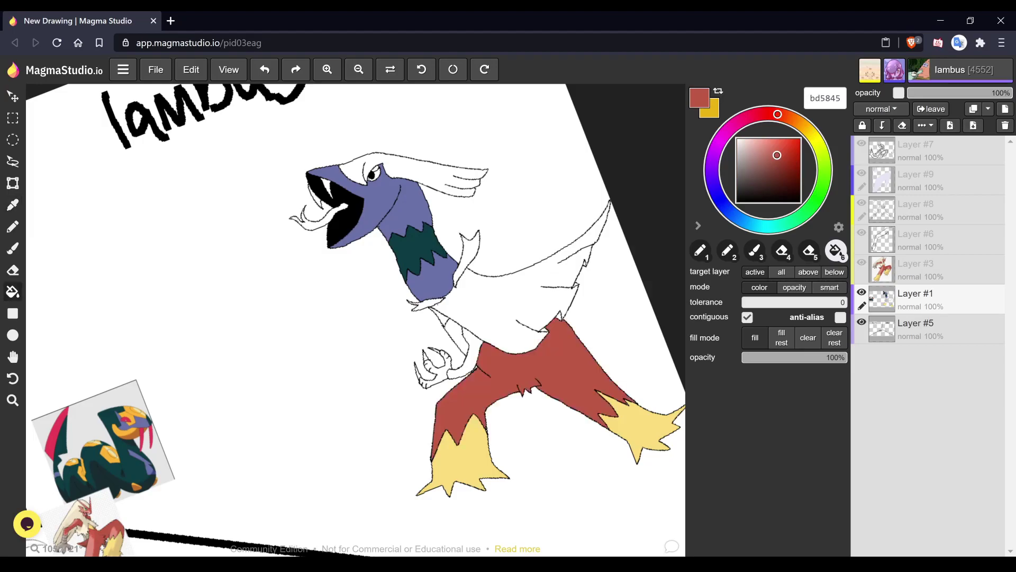
left_click(455, 336)
- Fill the four small feather notches along the wing's jagged rear edge with dark grey 918a88
key("space")
left_click_drag(456, 335, 629, 299)
left_click_drag(542, 233, 363, 273)
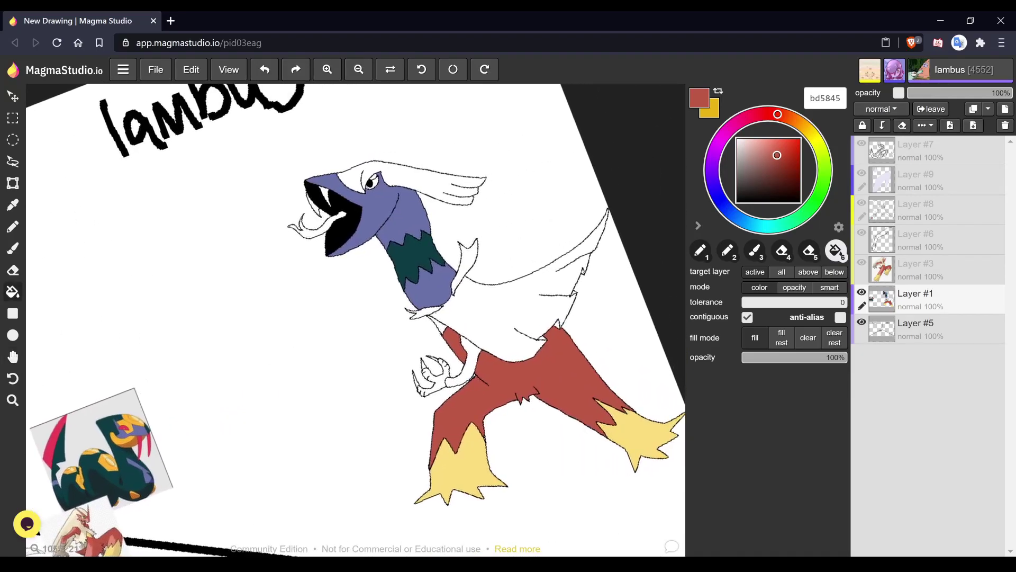
left_click_drag(740, 161, 740, 166)
scroll(523, 297, "up", 5)
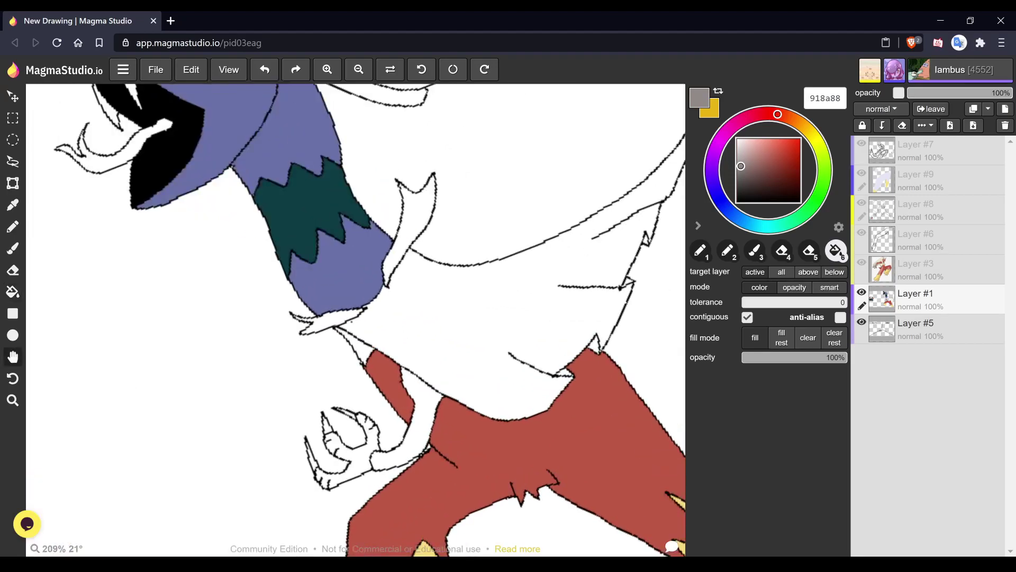
key("space")
left_click_drag(523, 298, 425, 297)
left_click(528, 291)
scroll(488, 348, "up", 4)
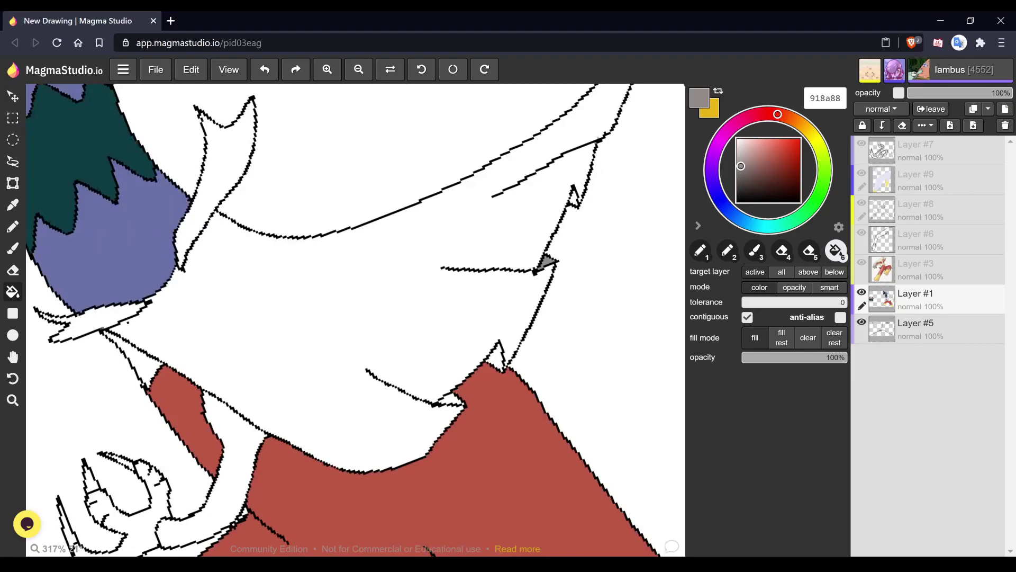
left_click(497, 357)
left_click(454, 400)
left_click_drag(454, 400, 381, 468)
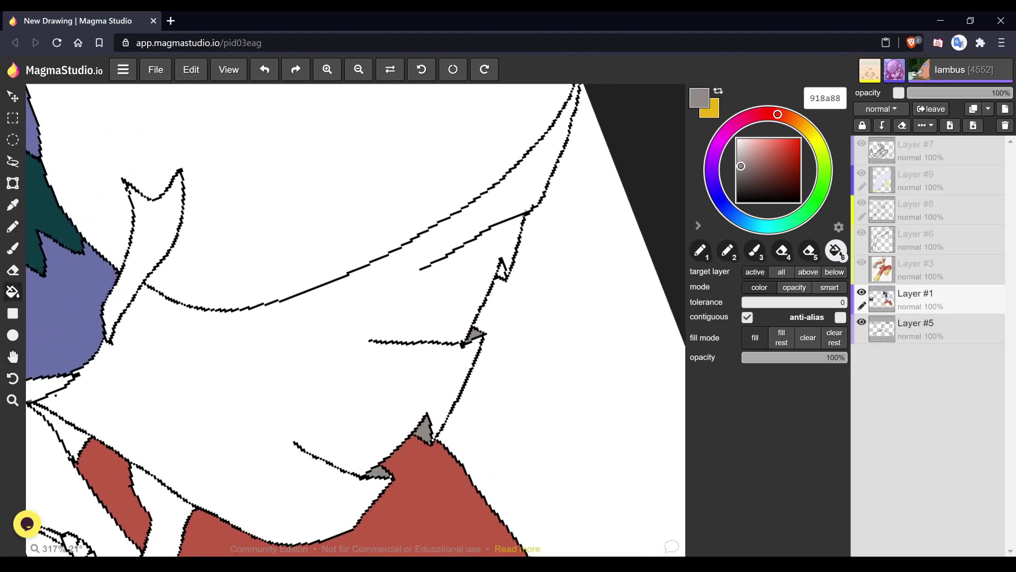
scroll(478, 338, "down", 4)
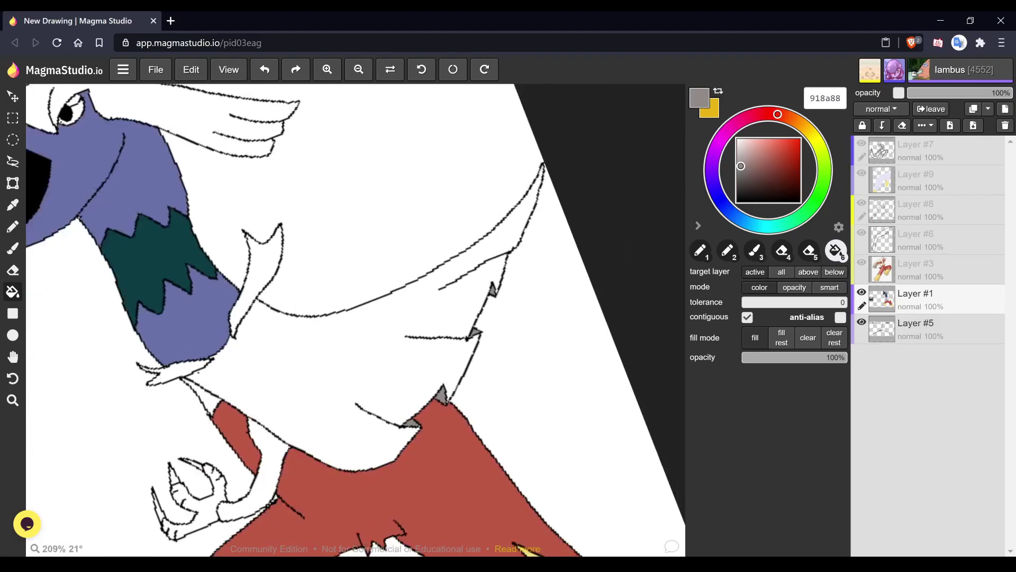
- Choose light grey c0bbba and fill the large wing area with it
scroll(429, 368, "down", 1)
left_click_drag(430, 367, 450, 353)
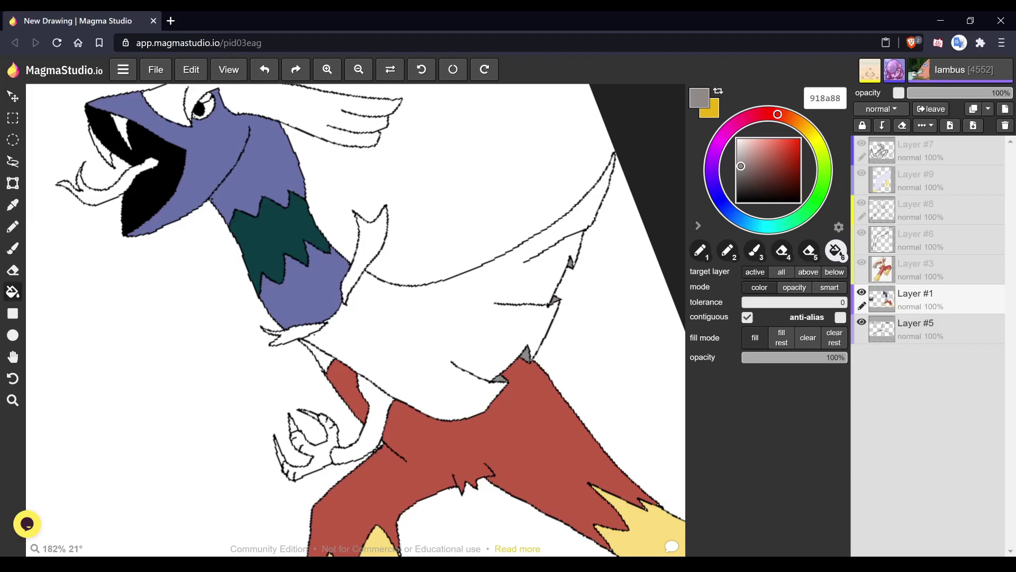
scroll(451, 353, "down", 2)
scroll(450, 352, "down", 2)
left_click_drag(740, 166, 739, 154)
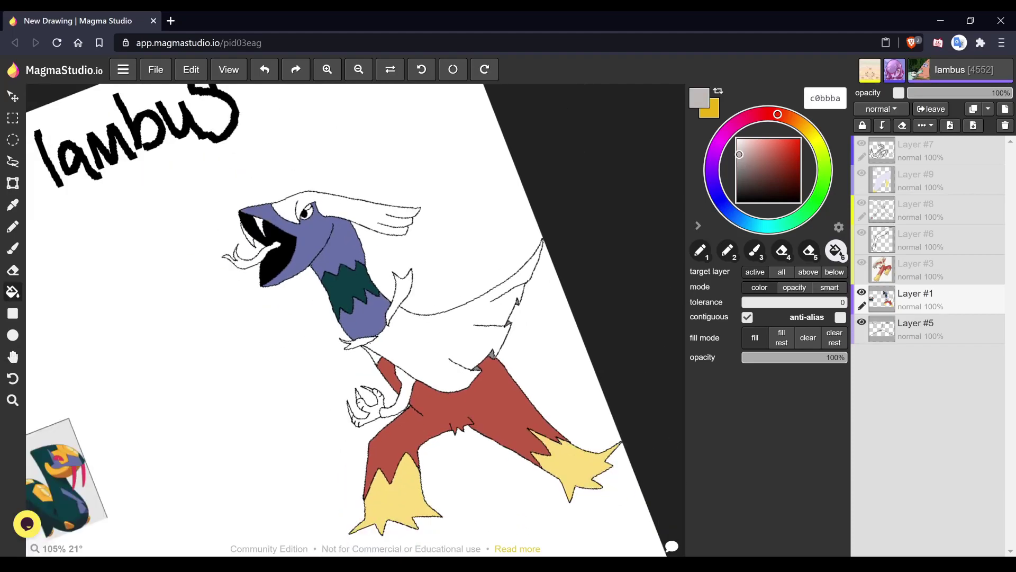
left_click(450, 344)
- Fill the tongue and fangs with crimson e83c56 sampled from Seviper's tail, and the head crest with Gardevoir's light green 9dcd9d
key("space")
left_click_drag(318, 328, 583, 285)
key("g")
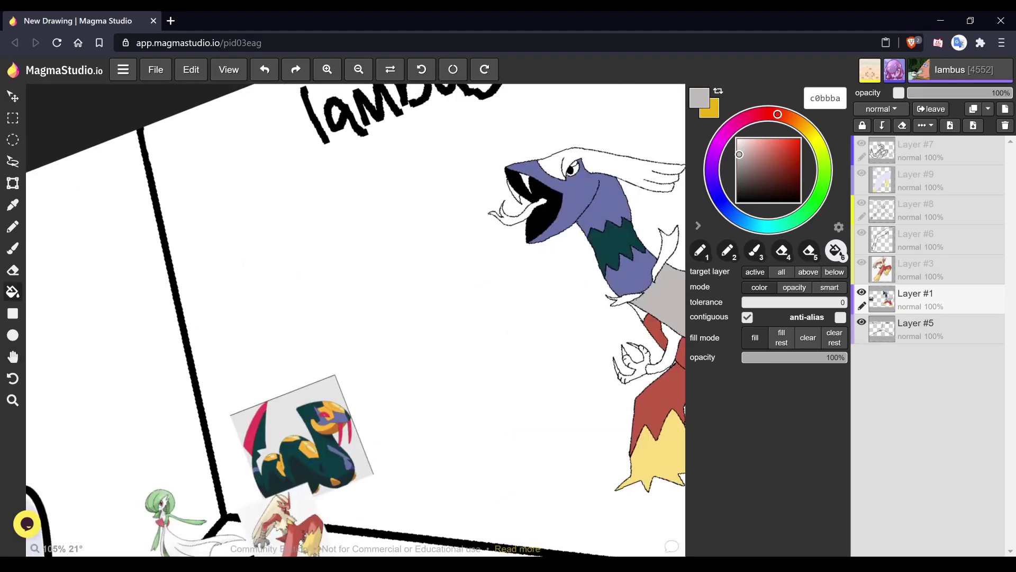
left_click(254, 431, "alt")
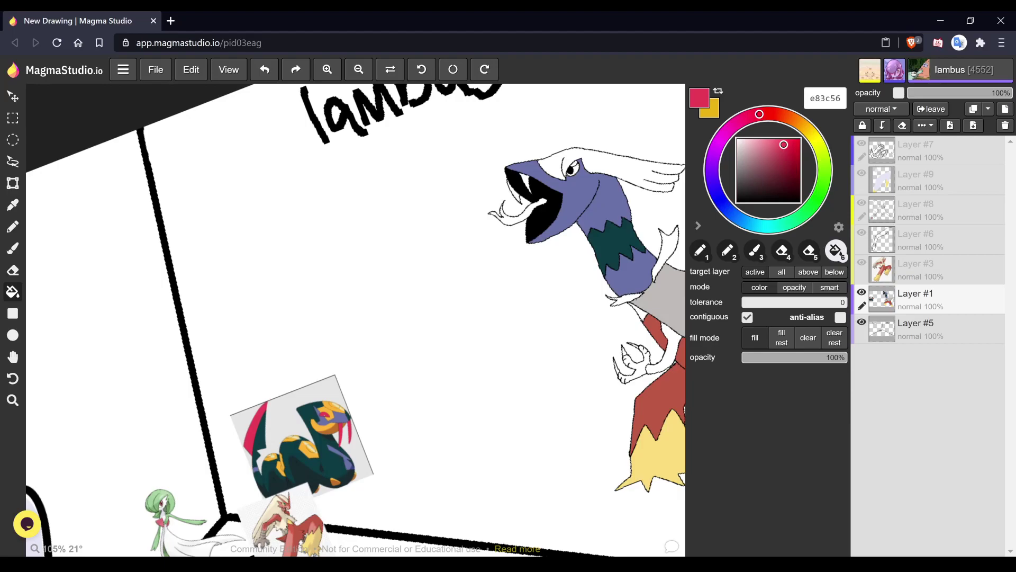
left_click(516, 216)
left_click(513, 190)
left_click(525, 181)
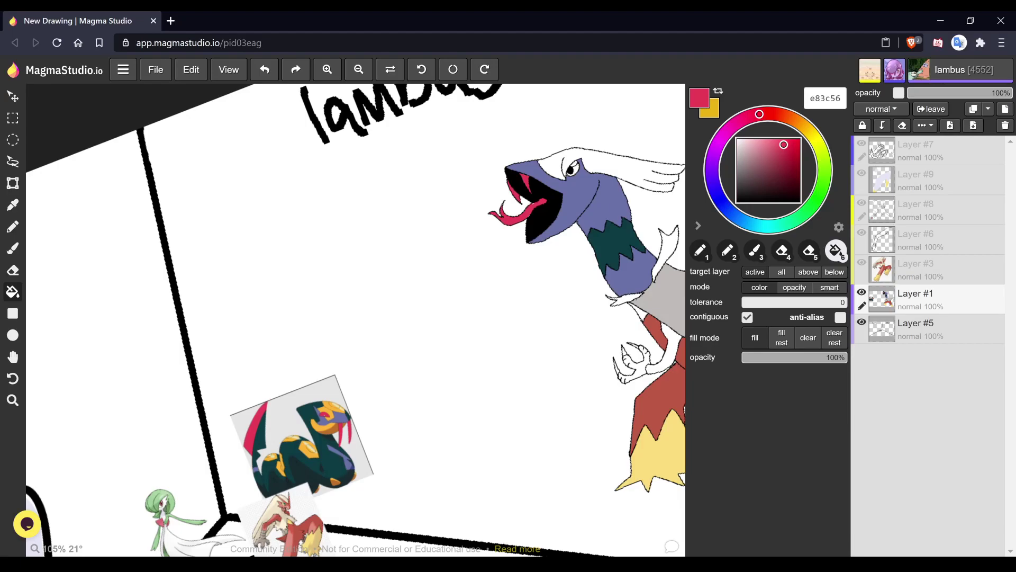
left_click(159, 497, "alt")
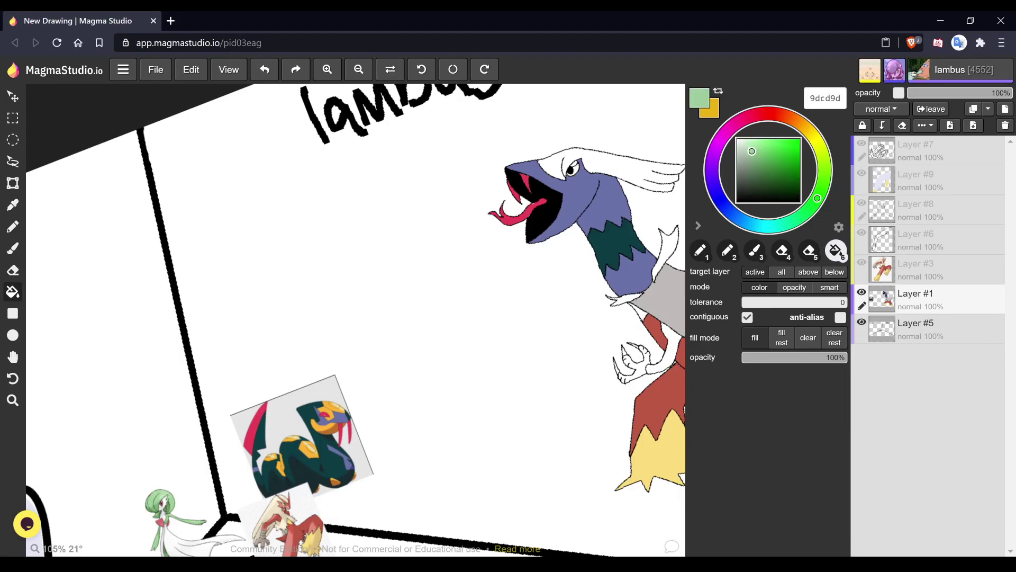
left_click(614, 167)
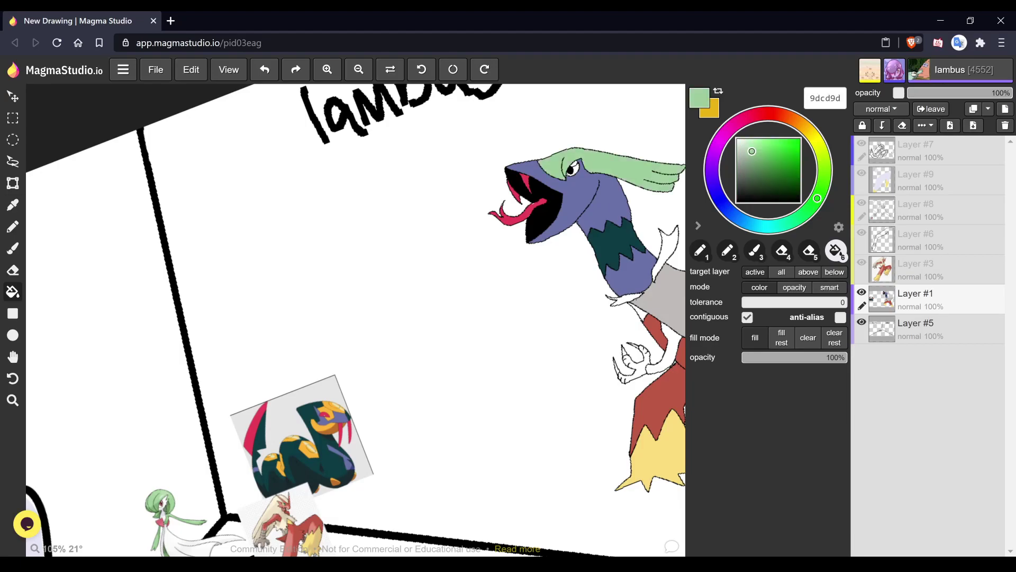
- Sample red a95059 from Gardevoir's chest horn and fill the iris of the creature's eye with it
scroll(168, 485, "up", 2)
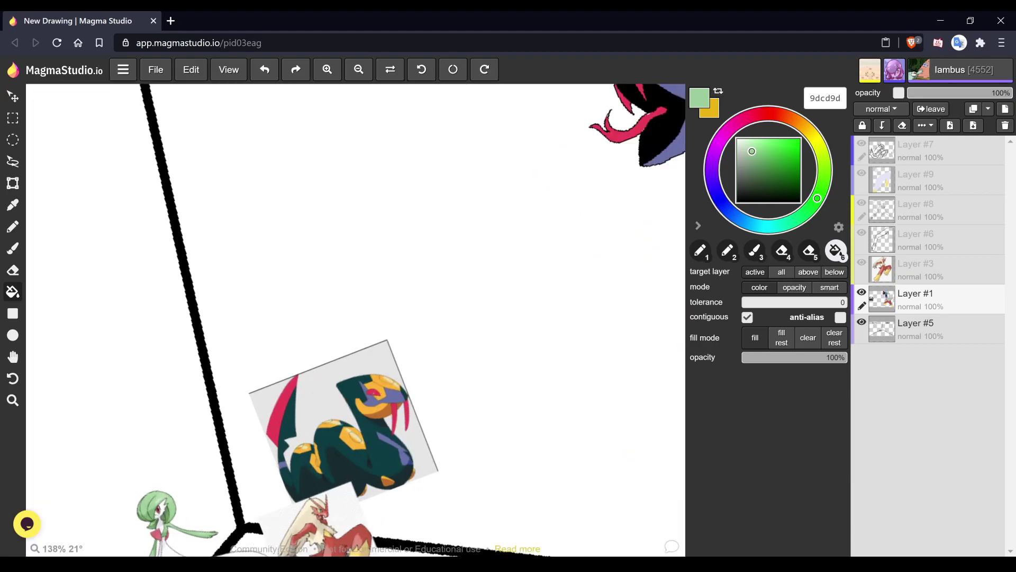
left_click(157, 509, "alt")
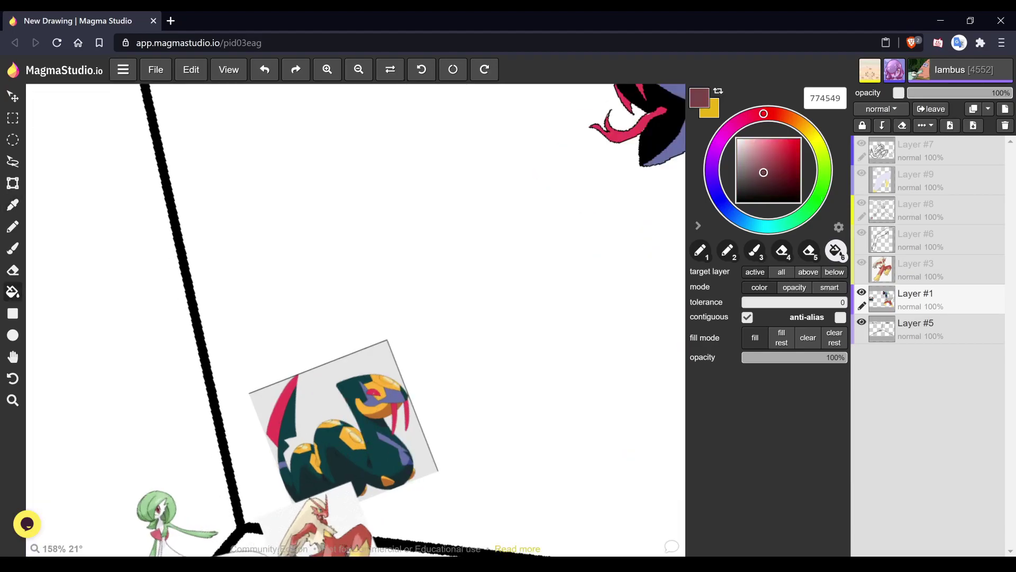
scroll(211, 540, "up", 1)
scroll(210, 540, "up", 1)
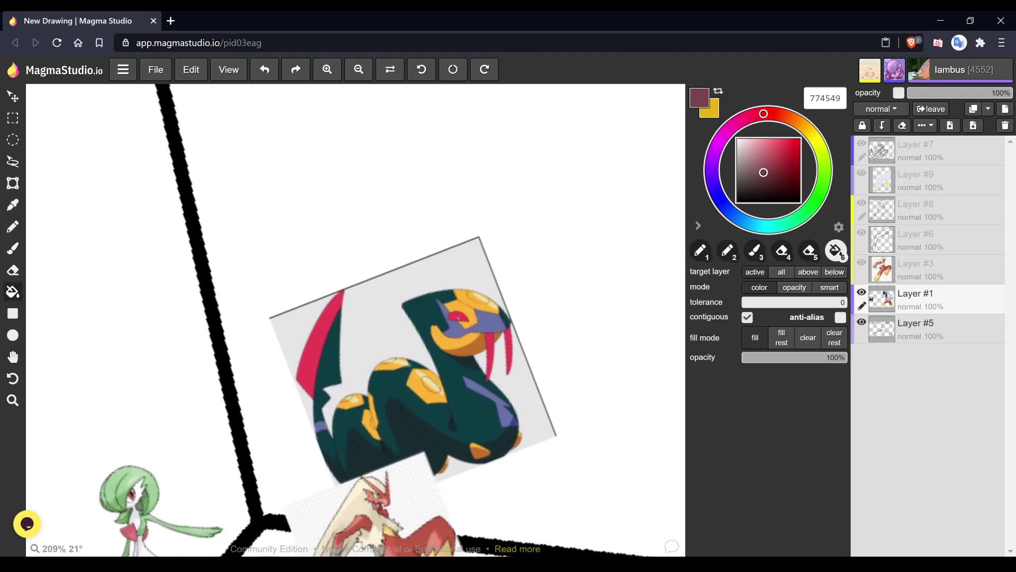
scroll(177, 484, "up", 1)
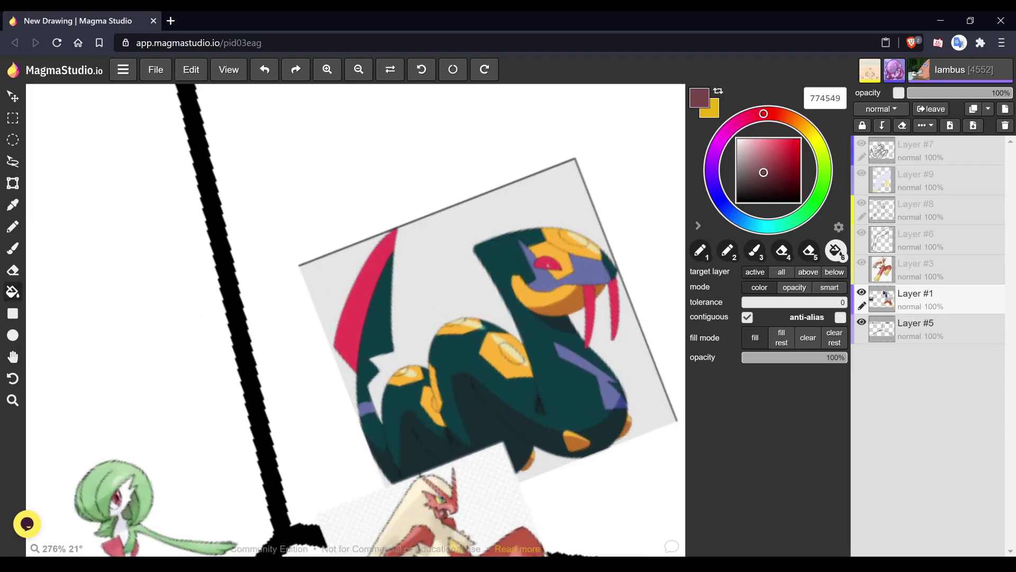
left_click(117, 545, "alt")
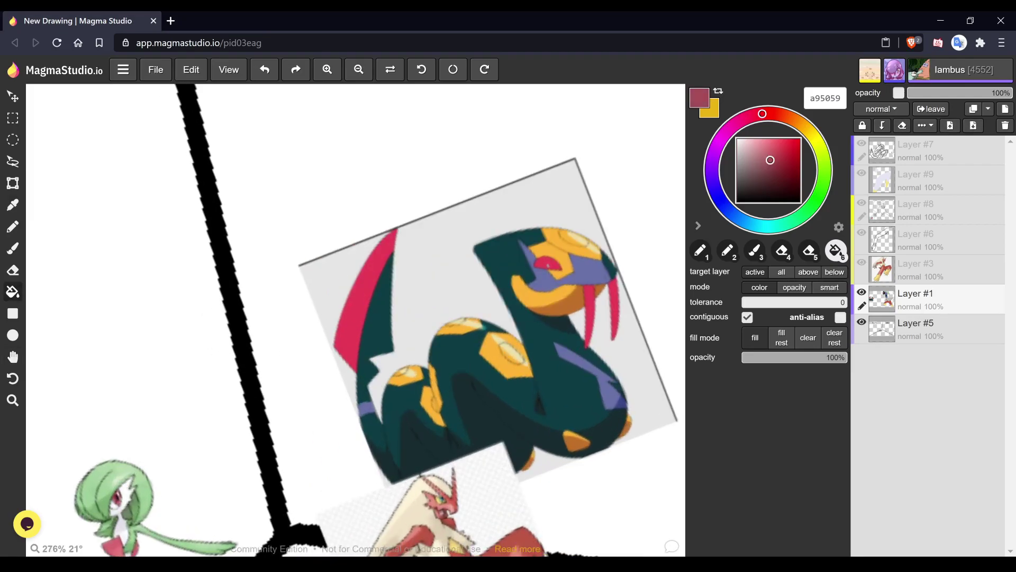
left_click_drag(660, 91, 284, 239)
scroll(350, 251, "down", 1)
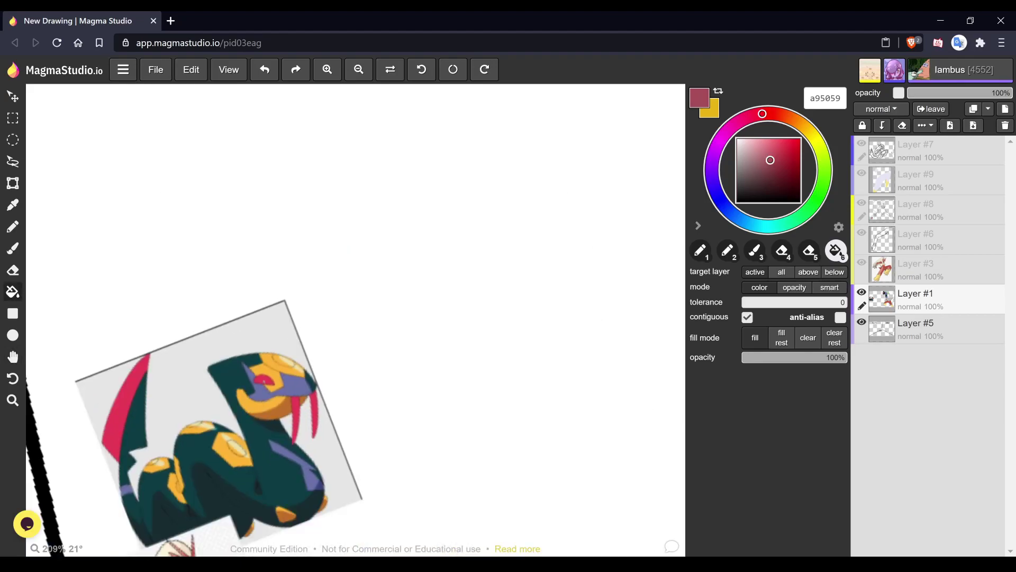
scroll(538, 280, "down", 2)
left_click_drag(537, 281, 350, 486)
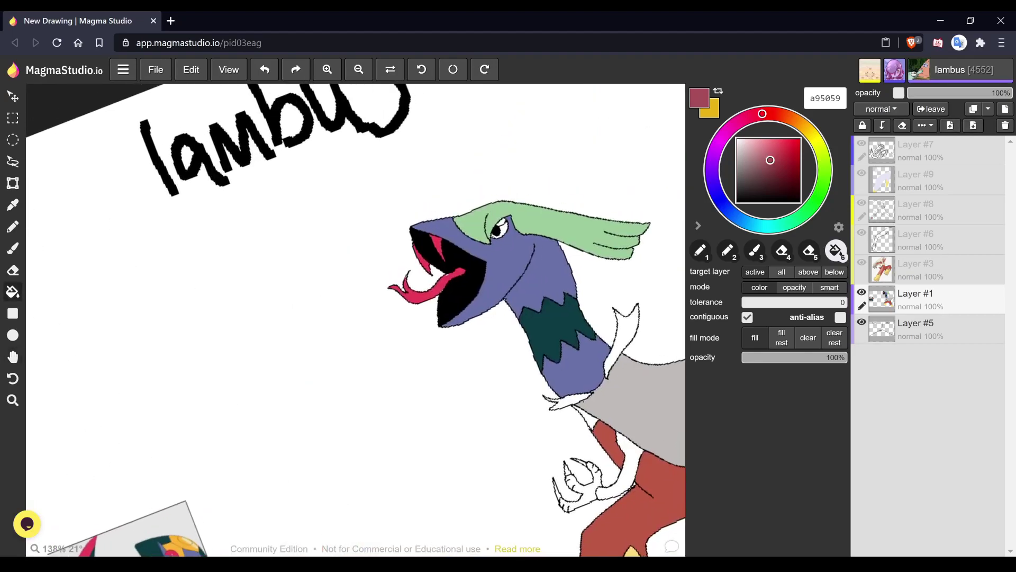
left_click(498, 229)
- Fill the two forked spikes at the base of the neck with pink e5767c sampled from Gardevoir's chest horn
scroll(489, 325, "down", 2)
left_click_drag(490, 326, 532, 272)
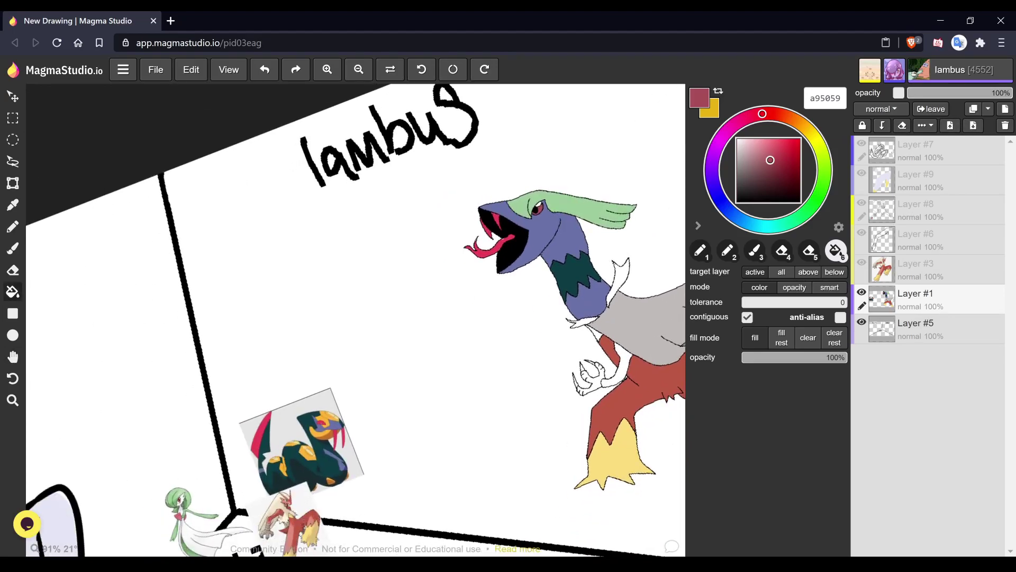
left_click(178, 516, "alt")
left_click_drag(489, 272, 411, 328)
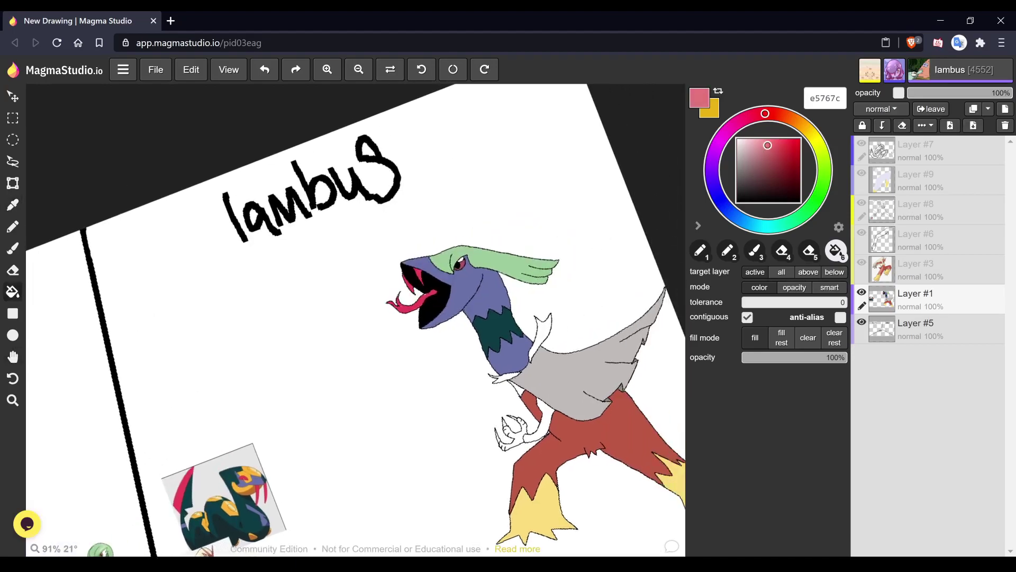
left_click(504, 376)
left_click(540, 339)
left_click_drag(540, 338, 552, 252)
- Fill the small chest patch below the neck with the feet's pale yellow fbdd7d and the clawed hand with Blaziken's grey-brown a59689
left_click(545, 428, "alt")
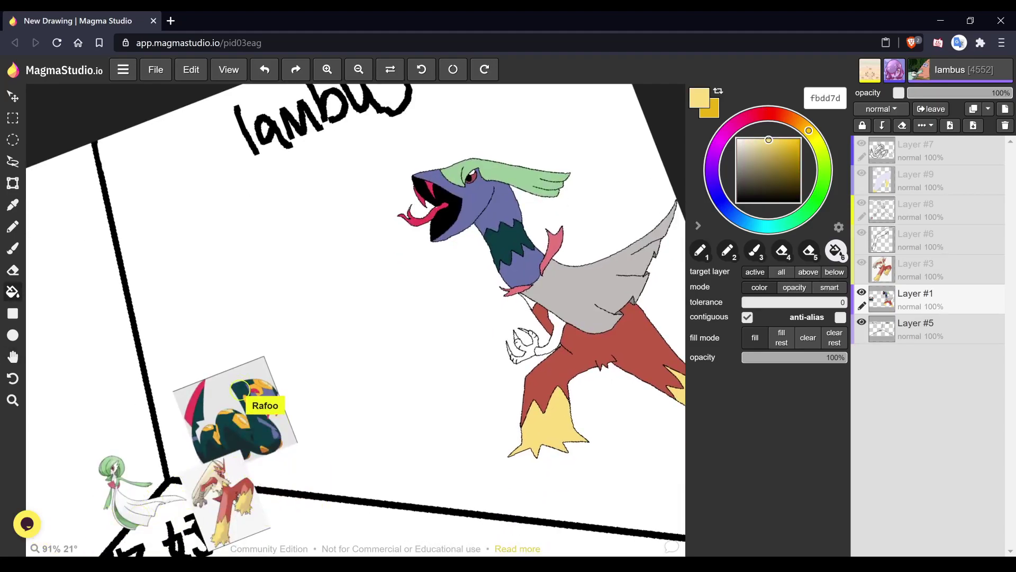
left_click(528, 301)
key("space")
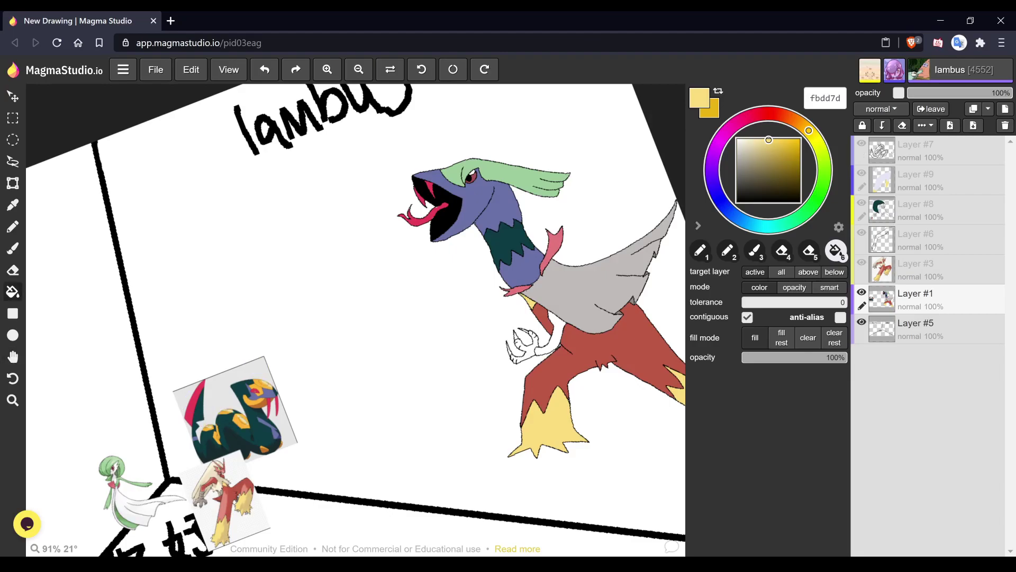
left_click(200, 500, "alt")
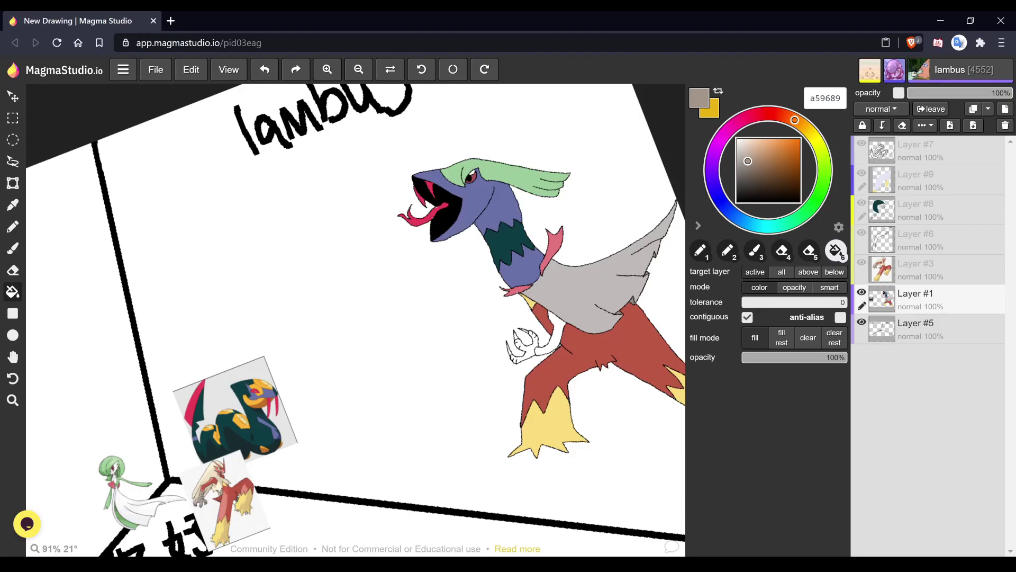
left_click(527, 350)
- Fill the forearm with d5725f, a lighter tint of the body's red
left_click(577, 344, "alt")
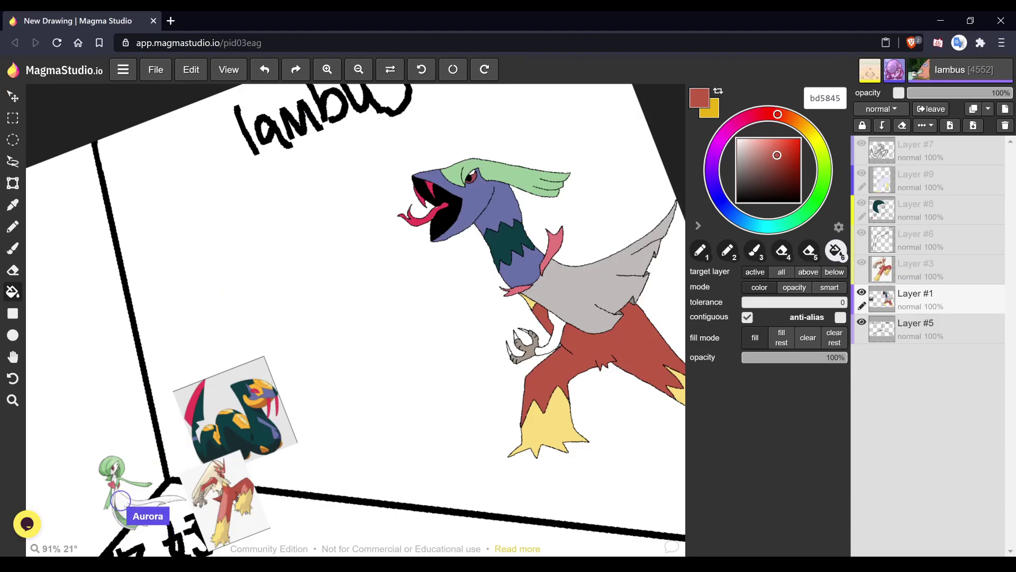
left_click(771, 150)
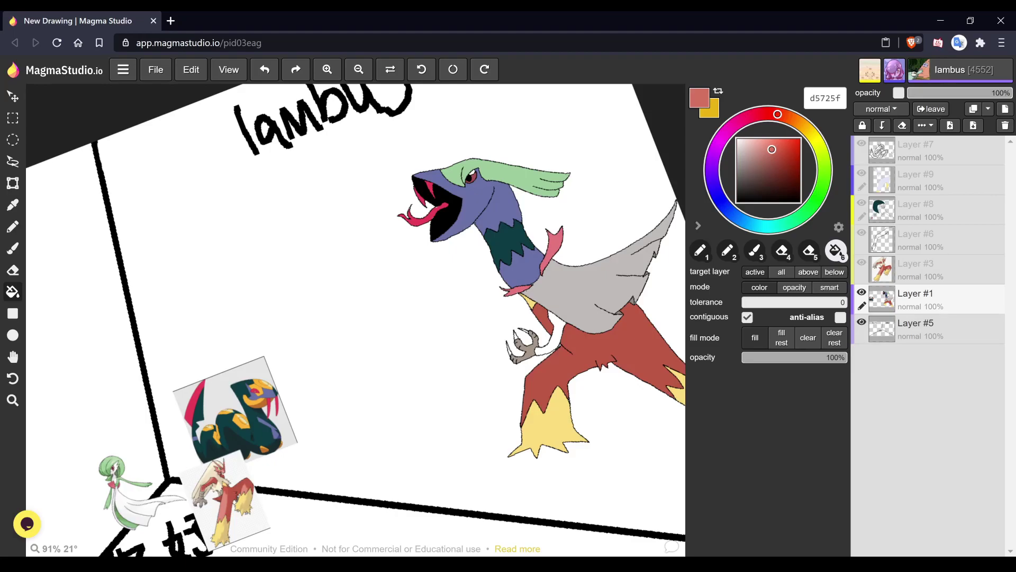
left_click(551, 331)
- Fill the three claws of the hand with black 000000
scroll(600, 333, "up", 3)
left_click(737, 202)
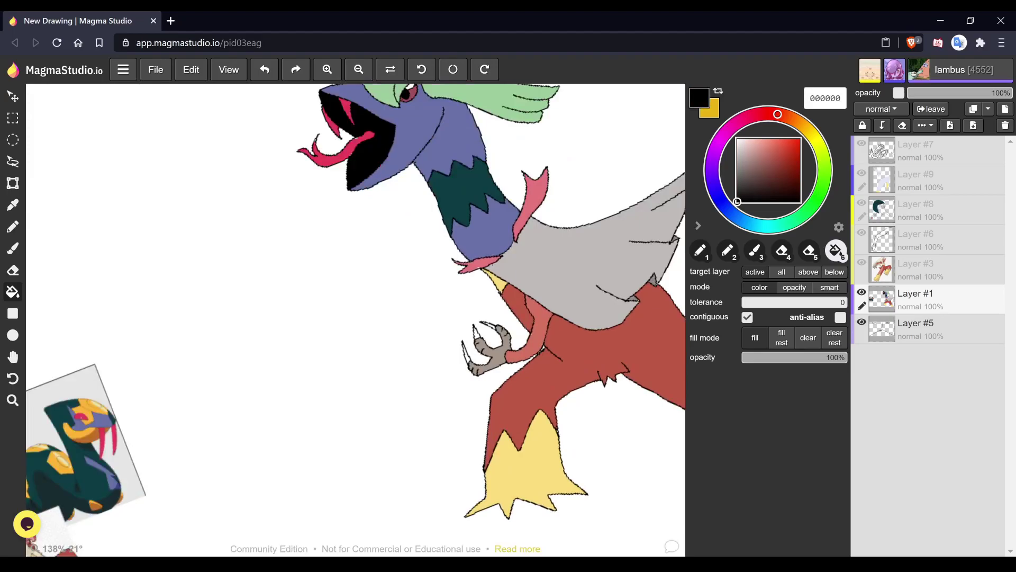
left_click(490, 325)
left_click(476, 333)
left_click(465, 353)
- Sample the wing's grey and refill the wing in lighter tints, first dacecb and then f3ebe9
scroll(471, 328, "down", 2)
key("space")
left_click_drag(471, 328, 386, 397)
scroll(483, 321, "up", 2)
left_click(484, 321, "alt")
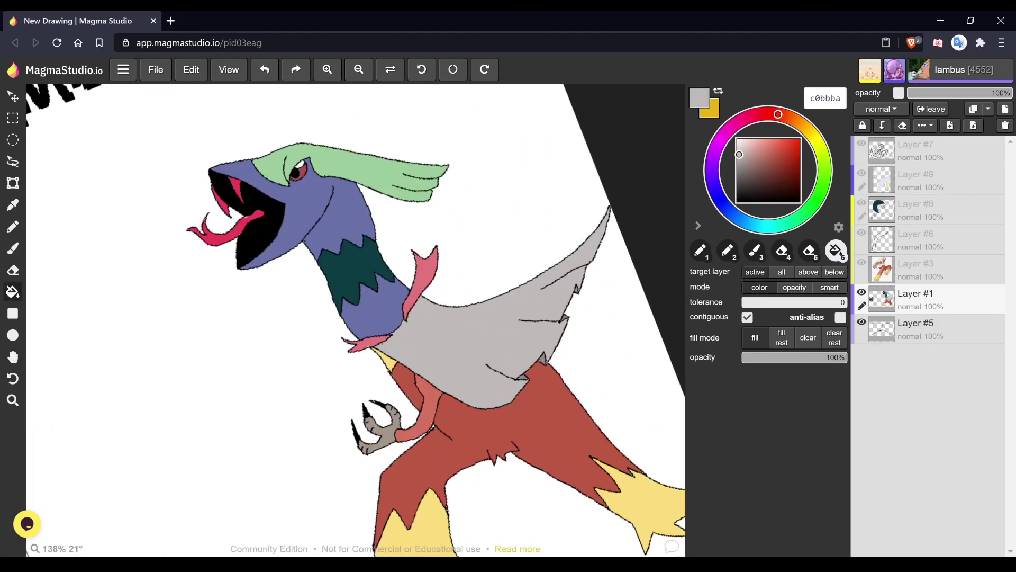
left_click(741, 148)
left_click(483, 339)
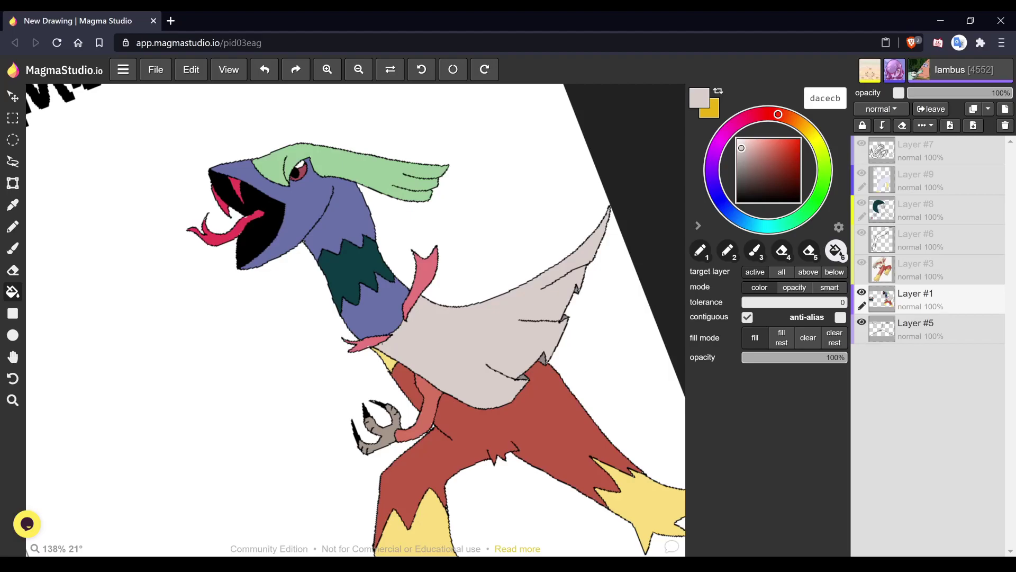
left_click_drag(742, 148, 739, 142)
left_click(484, 339)
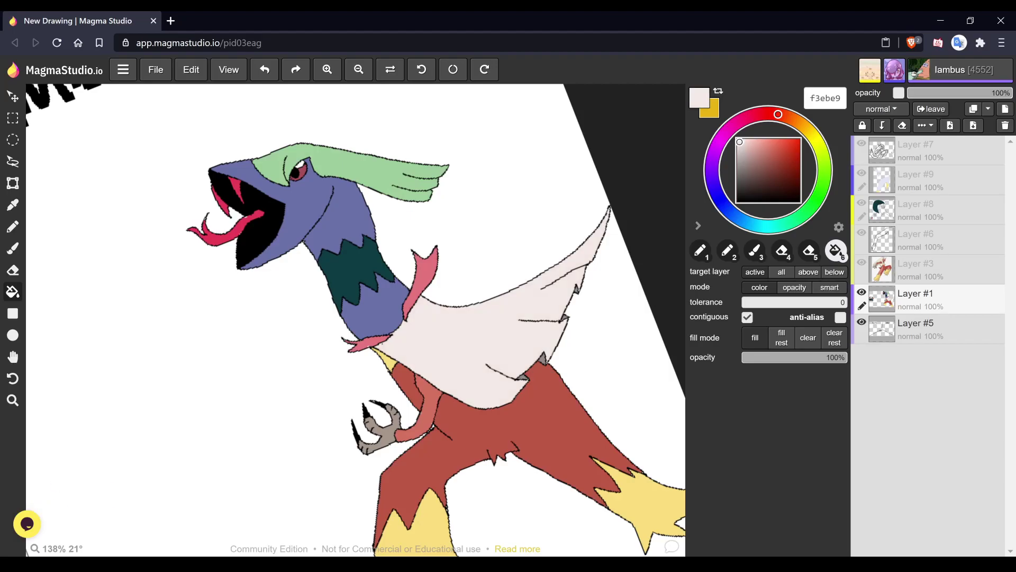
- Choose off-white f7f7f7 and draw thin 1 px highlight outlines above the middle and lower wing creases
scroll(503, 294, "down", 2)
scroll(502, 294, "down", 2)
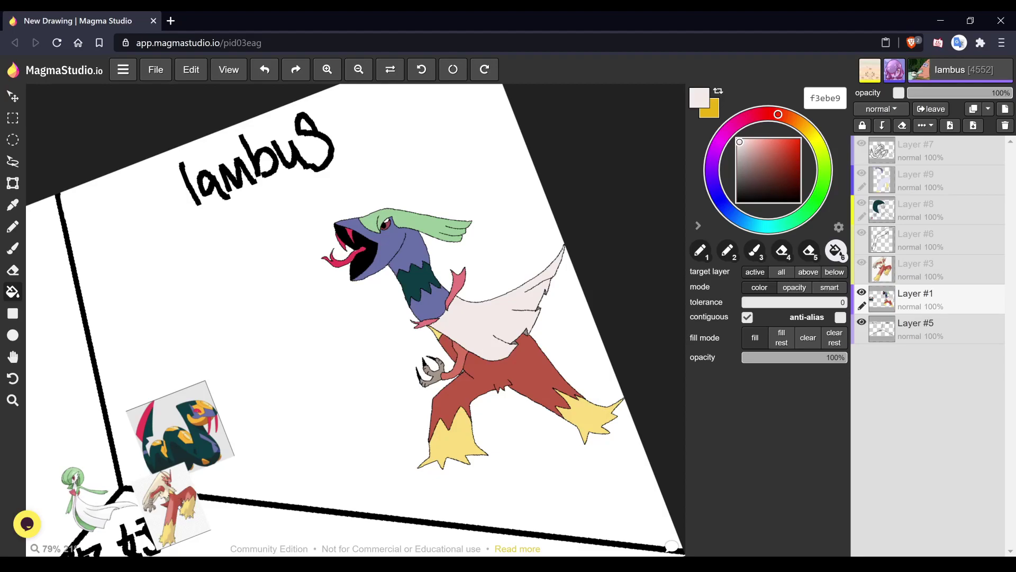
scroll(493, 292, "up", 1)
scroll(487, 297, "up", 2)
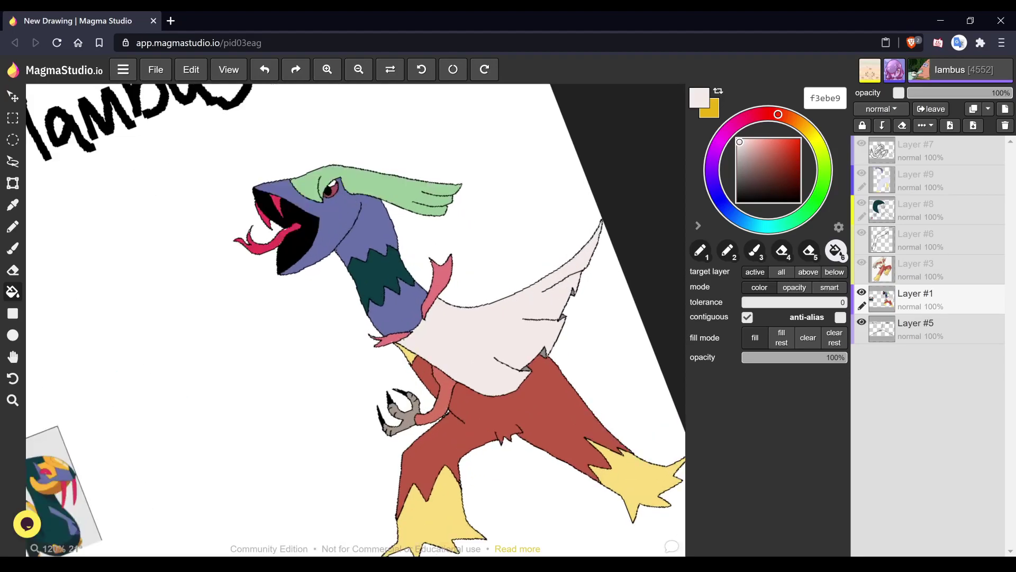
scroll(507, 264, "up", 2)
left_click_drag(399, 392, 423, 343)
scroll(424, 343, "up", 1)
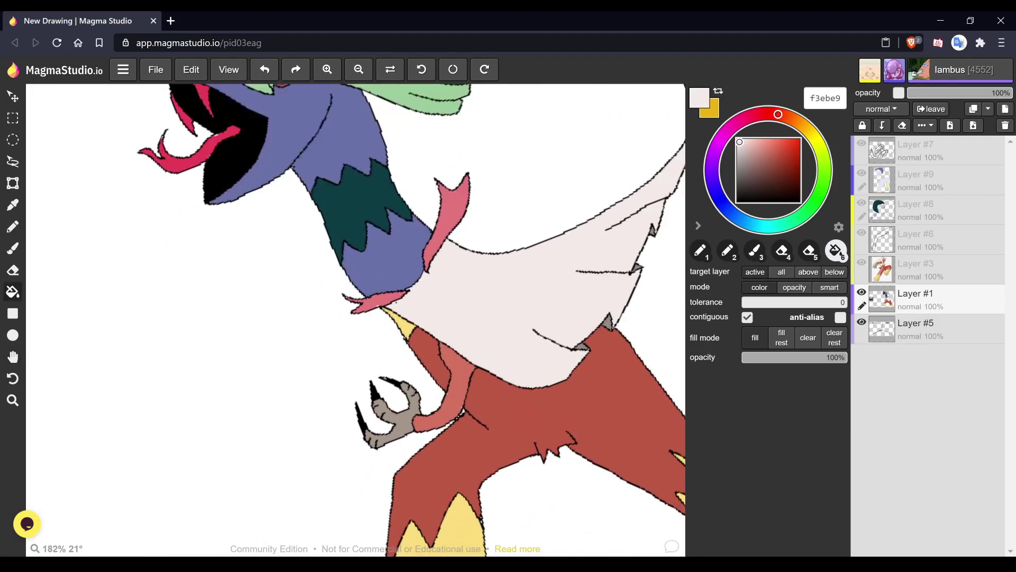
scroll(355, 320, "up", 3)
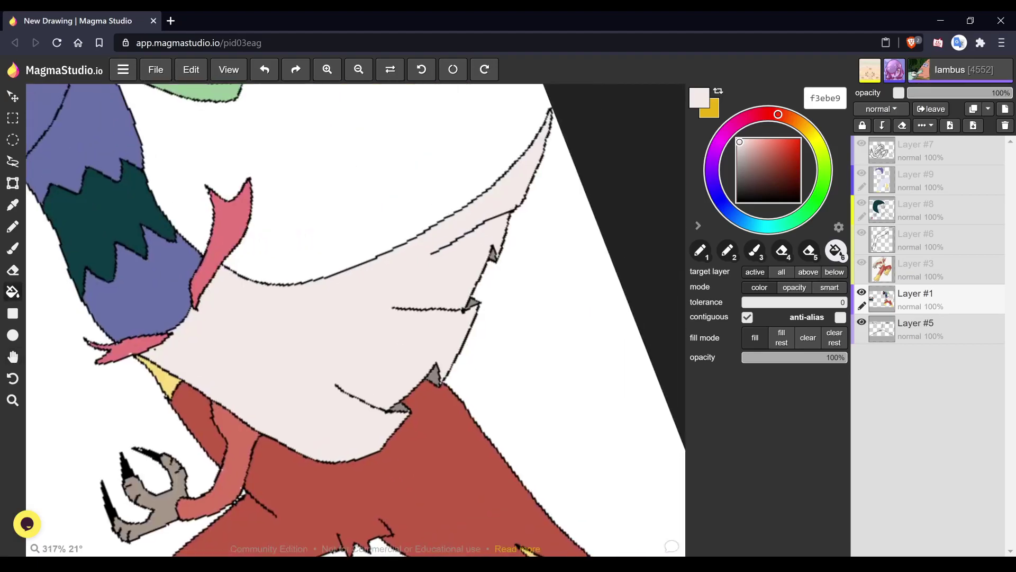
key("alt")
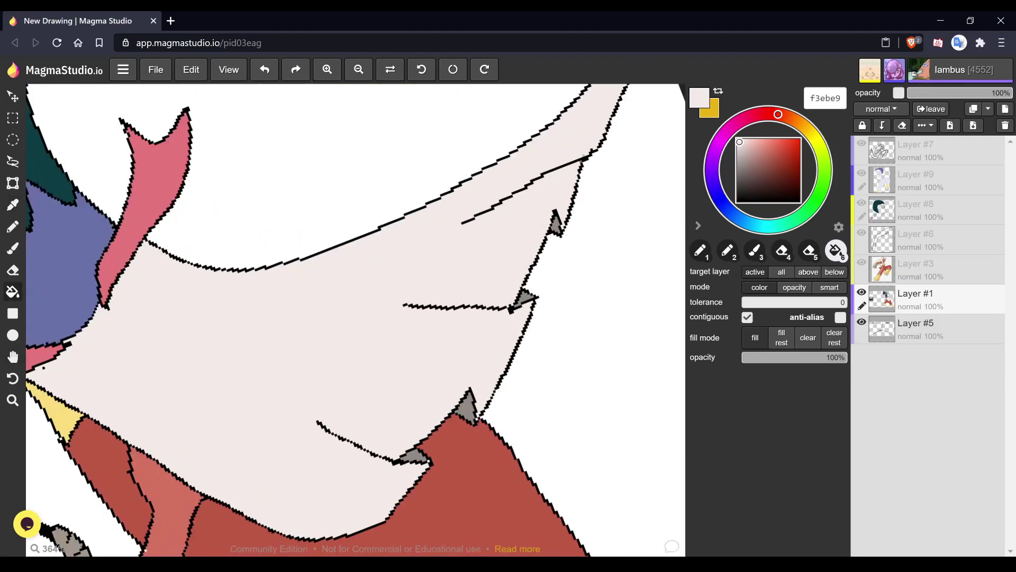
left_click(737, 141)
key("1")
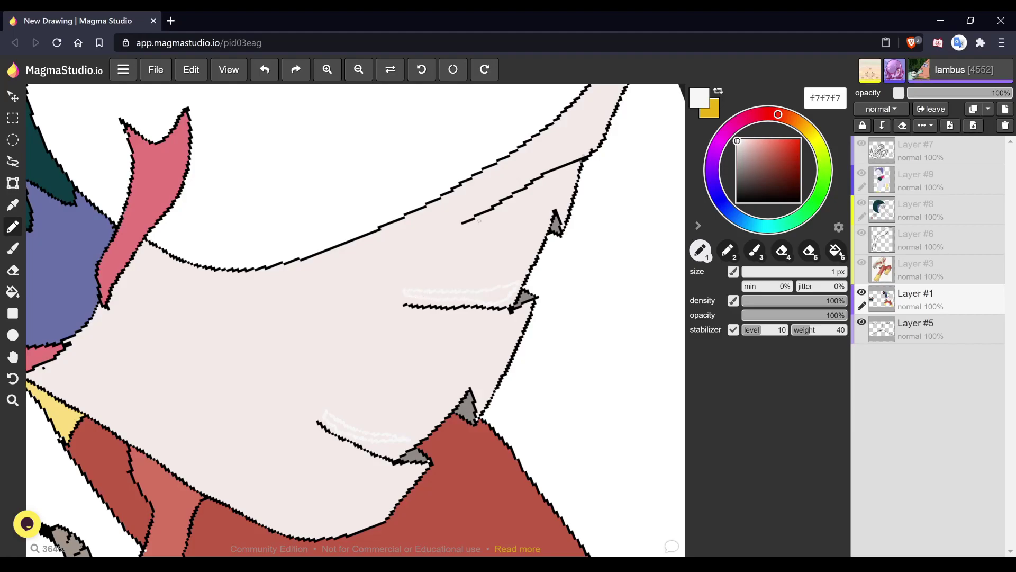
- Draw a matching f7f7f7 highlight above the uppermost wing crease and fill in the outlined highlights
key("space")
left_click_drag(501, 186, 417, 331)
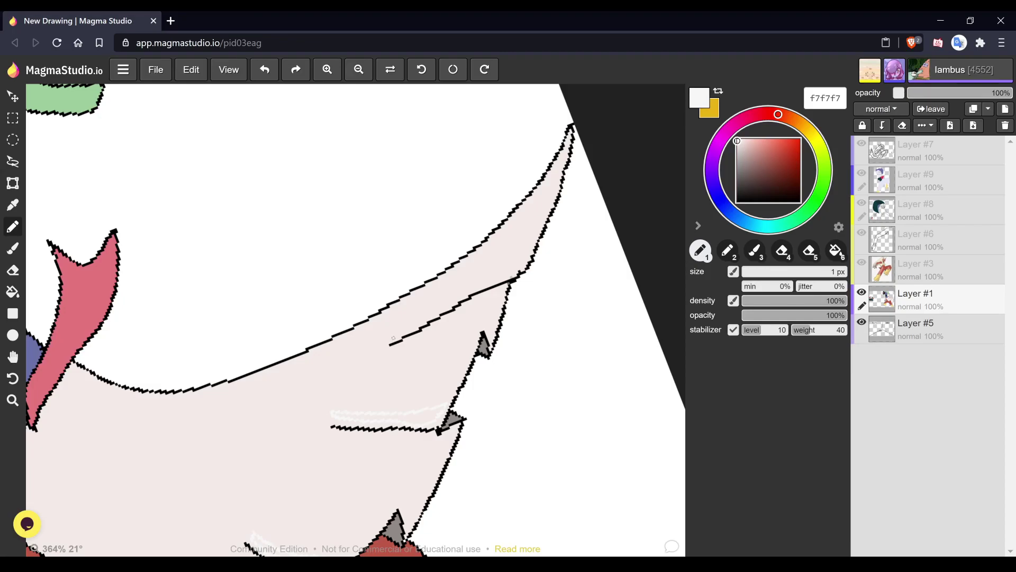
left_click_drag(401, 332, 417, 322)
key("6")
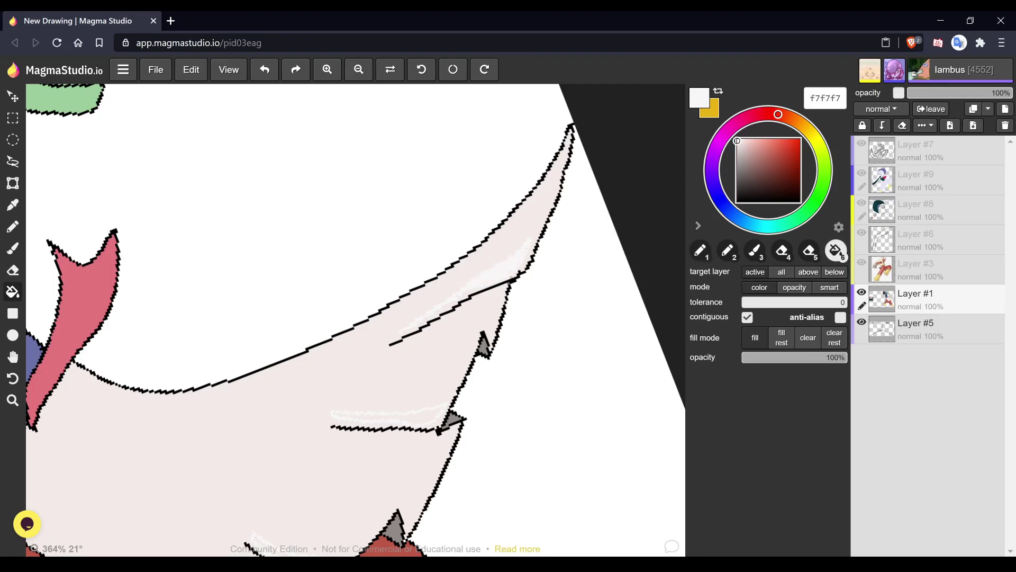
left_click(392, 416)
left_click_drag(391, 416, 495, 204)
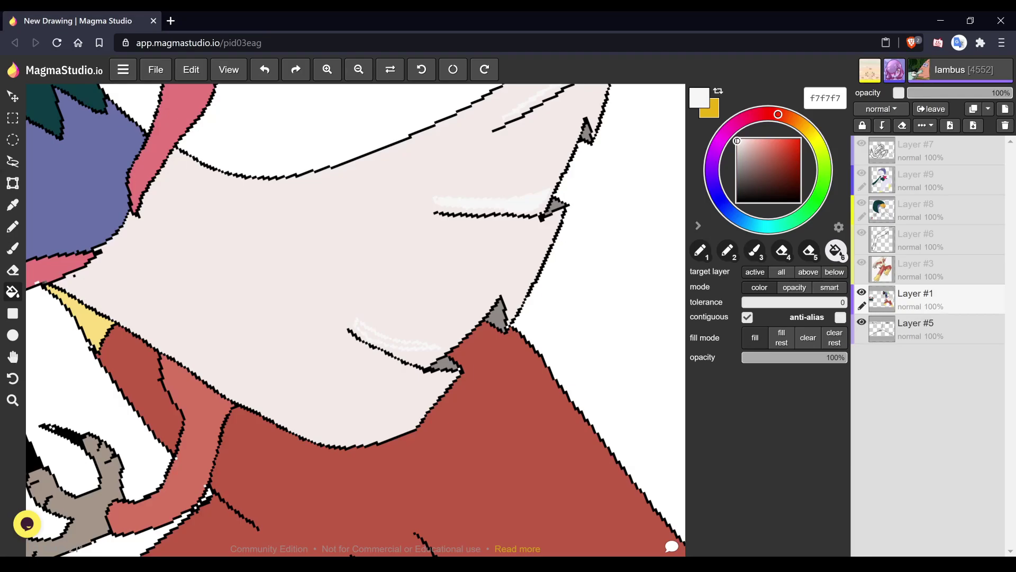
- Refill the wing's base area around the highlights with the slightly darker e8ddda
scroll(422, 316, "down", 2)
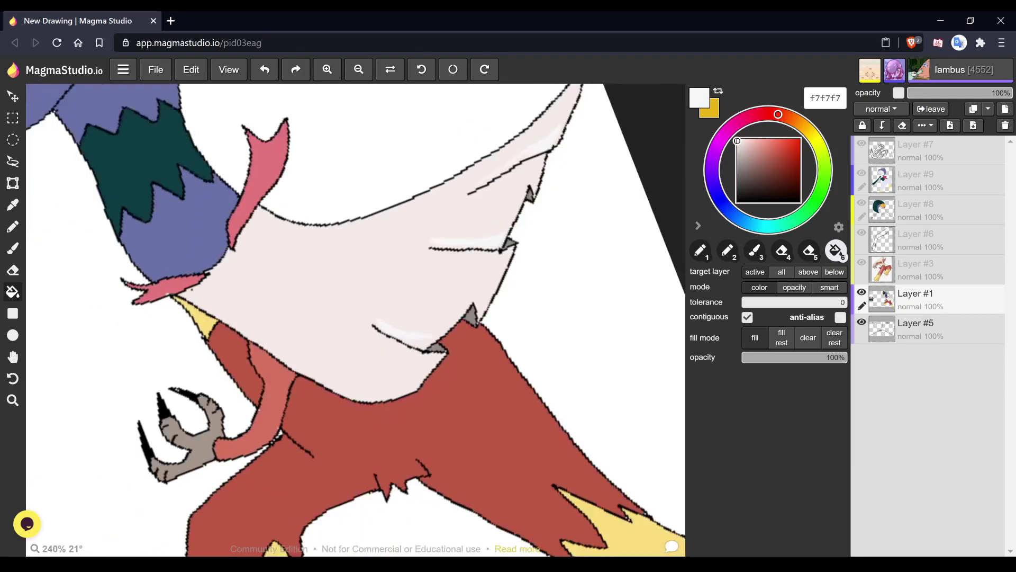
scroll(419, 328, "down", 2)
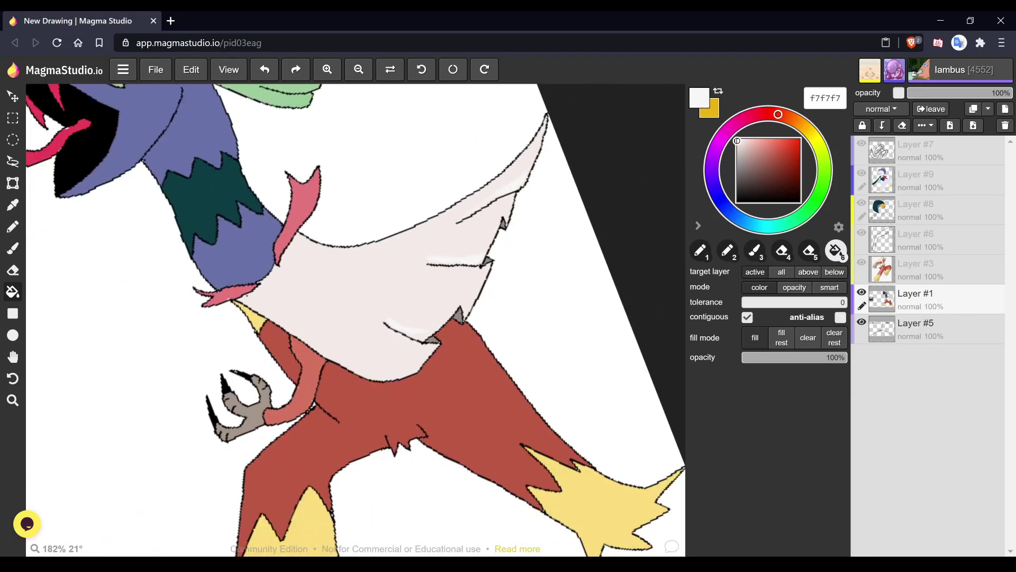
left_click(741, 145)
left_click(370, 304)
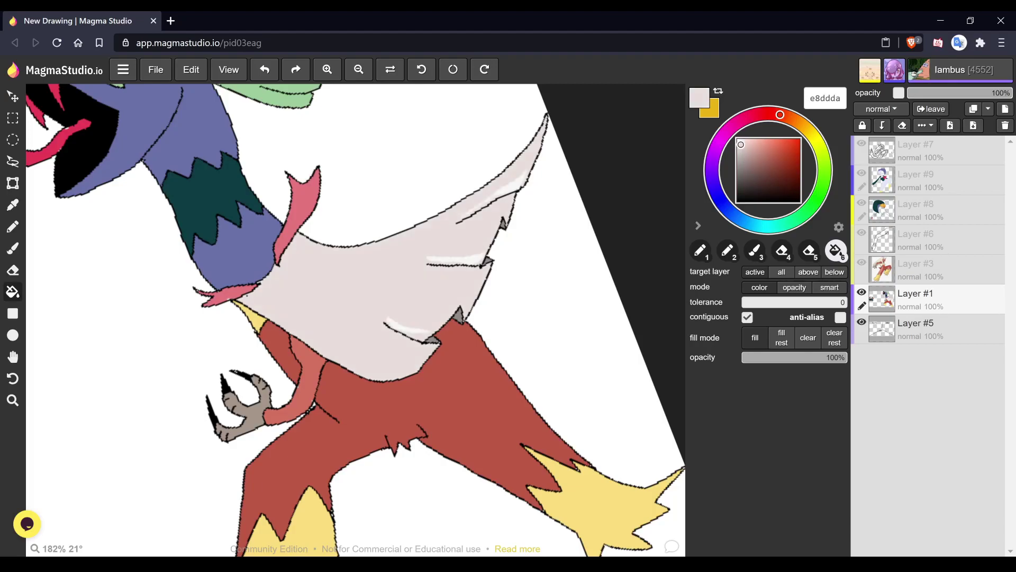
- Add a new layer directly above the coloured creature layer, set its blending to multiply and clip it to that layer
scroll(386, 285, "down", 2)
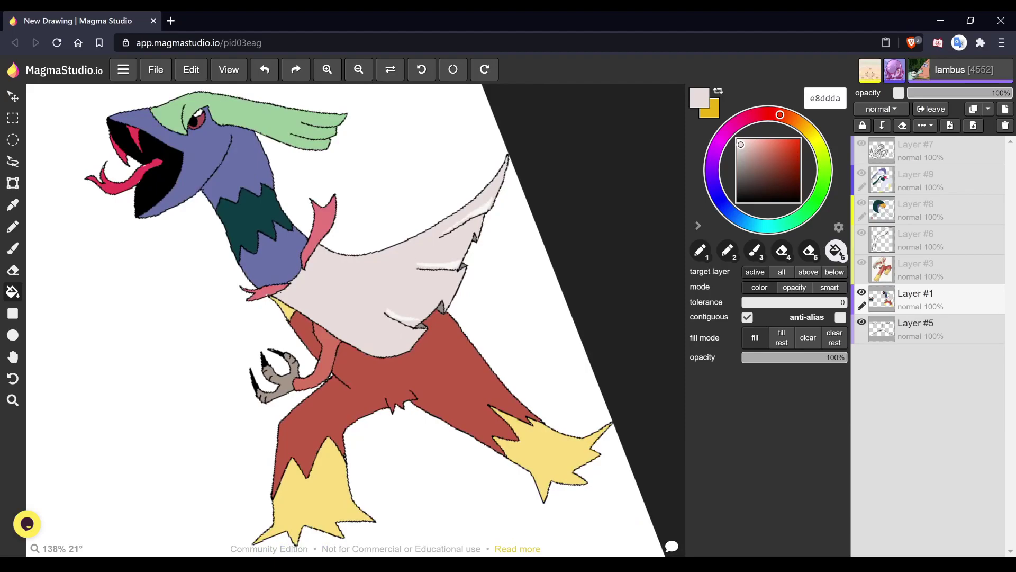
scroll(394, 279, "down", 1)
scroll(405, 297, "down", 1)
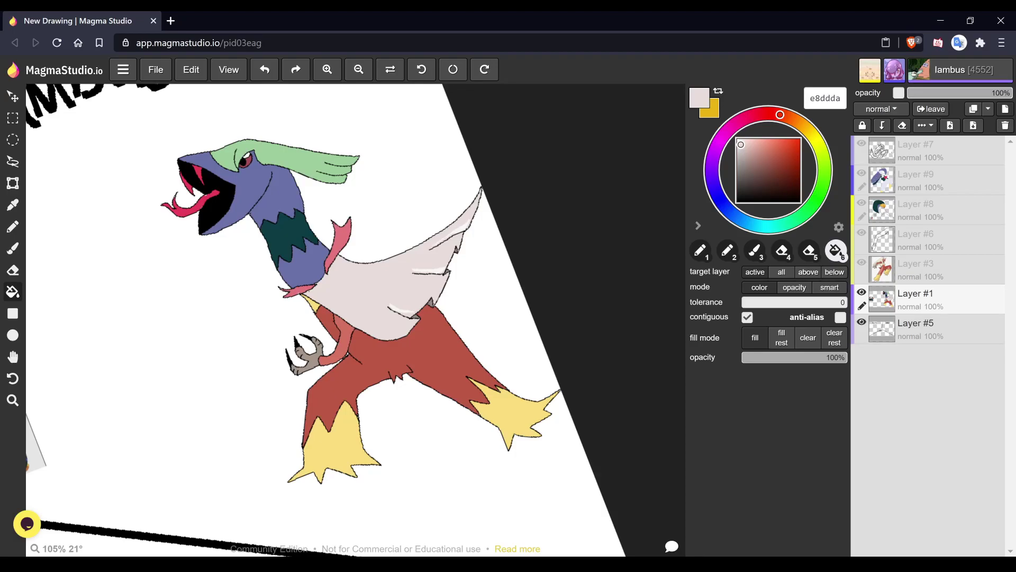
left_click(1004, 109)
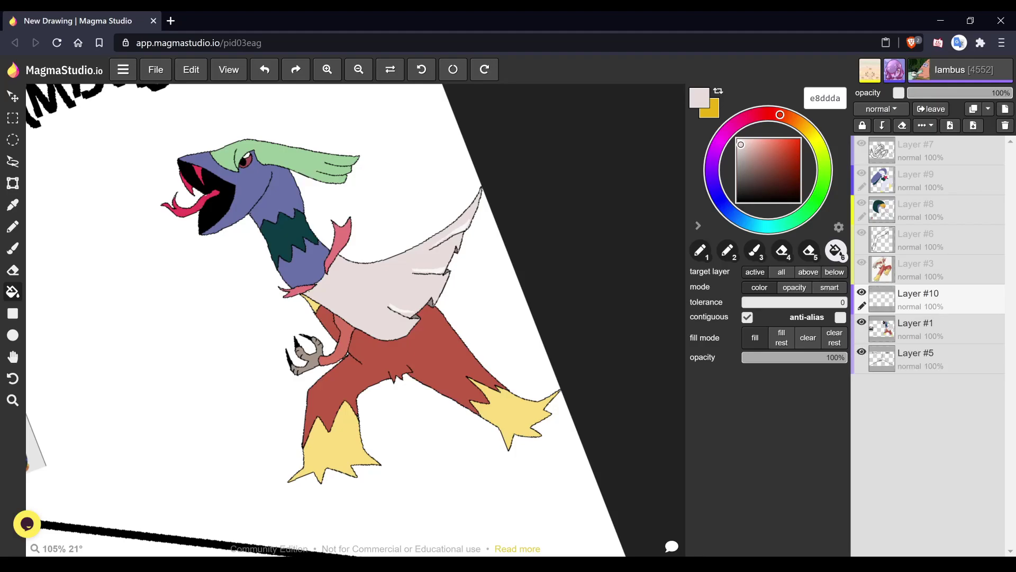
left_click(880, 109)
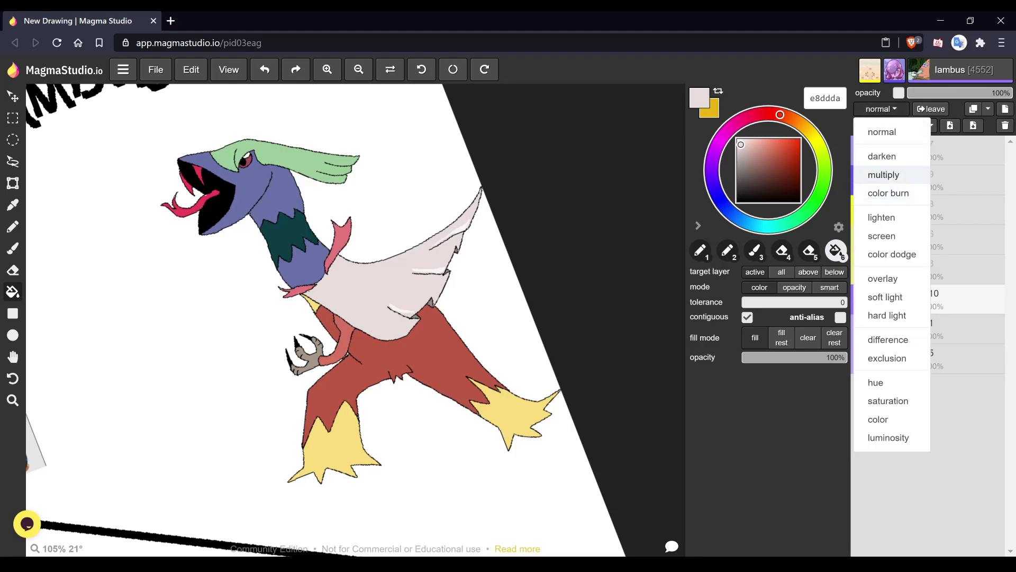
left_click(883, 175)
right_click(881, 297)
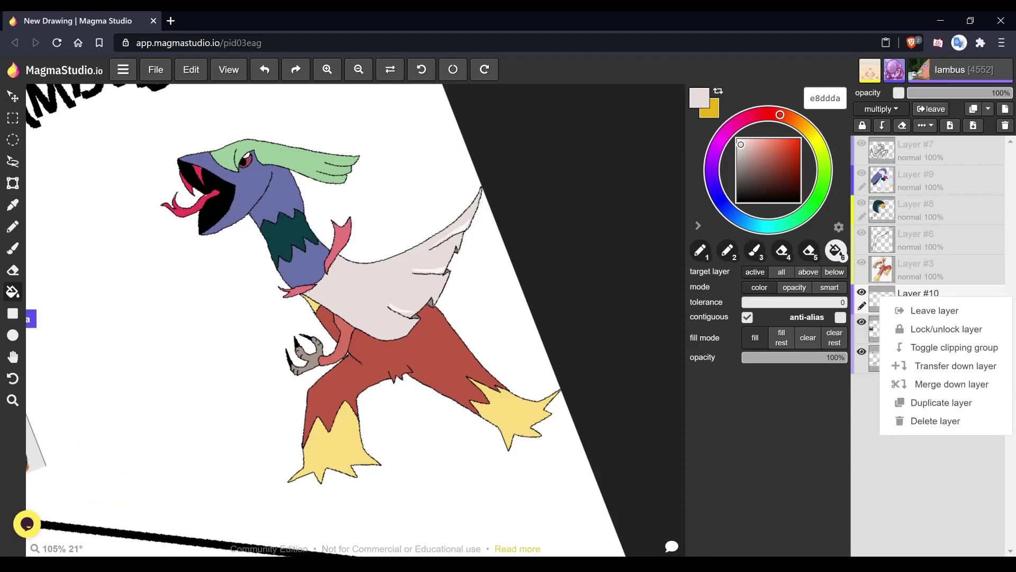
left_click(947, 348)
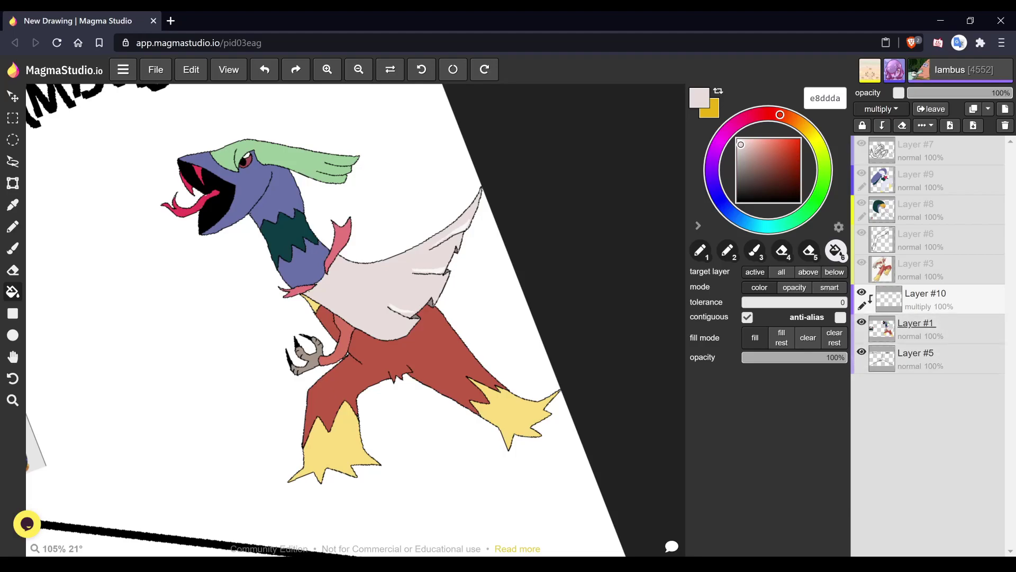
- Choose light purple e4b8ea and shade the neck just beneath the jawline with a 1 px pencil
left_click(716, 148)
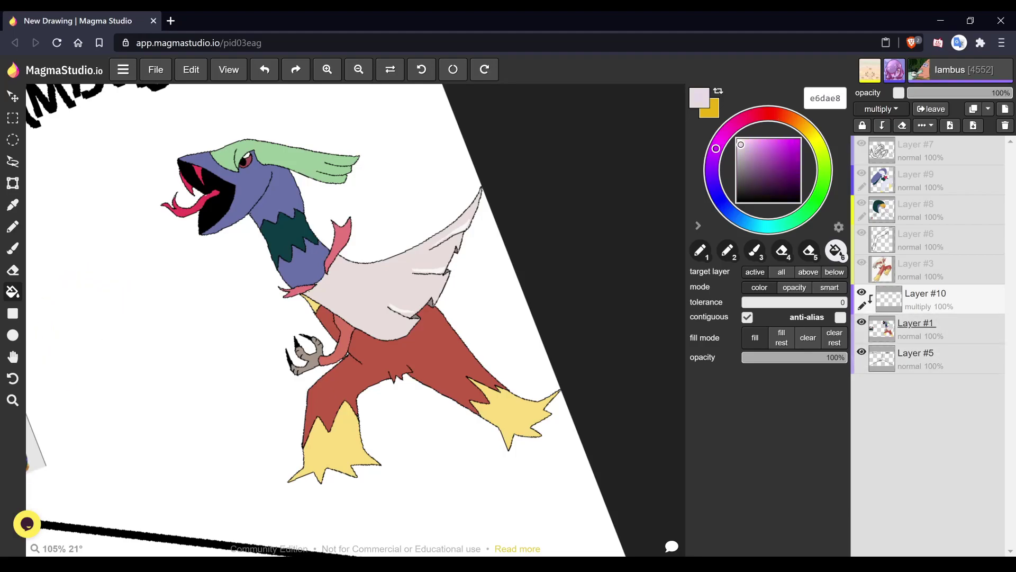
left_click_drag(741, 145, 750, 144)
key("2")
key("space")
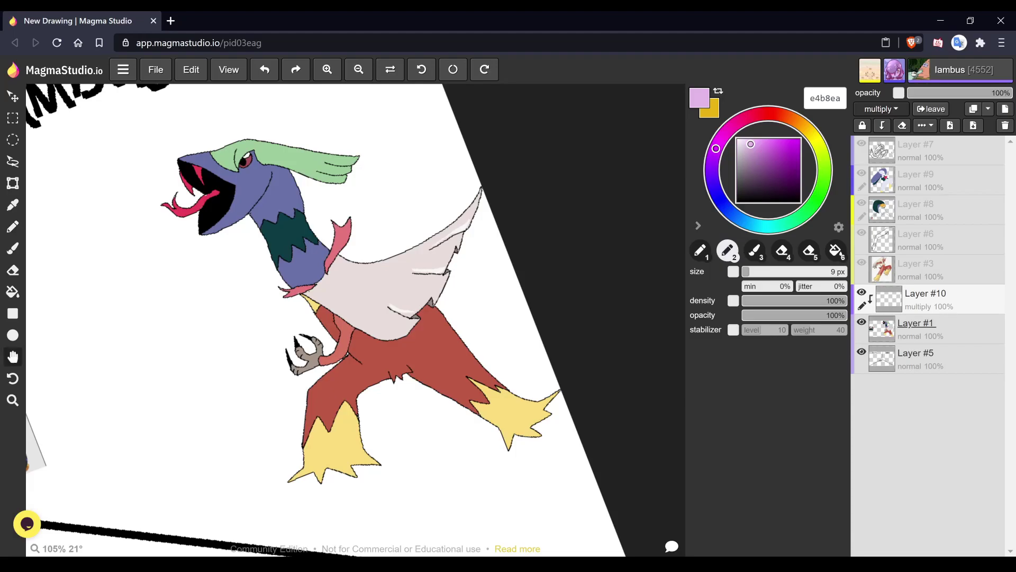
scroll(321, 293, "up", 5)
left_click_drag(321, 293, 364, 327)
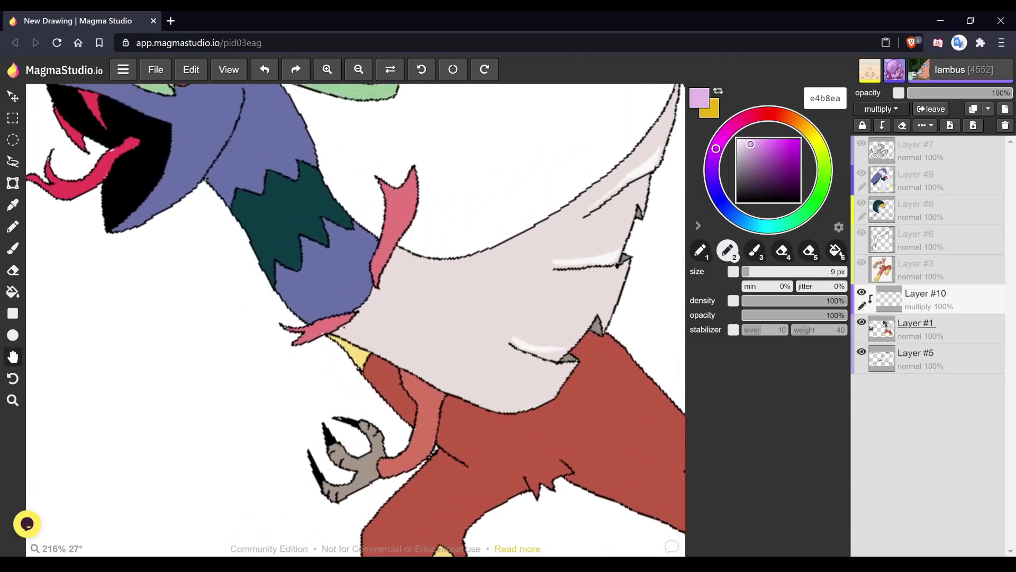
key("1")
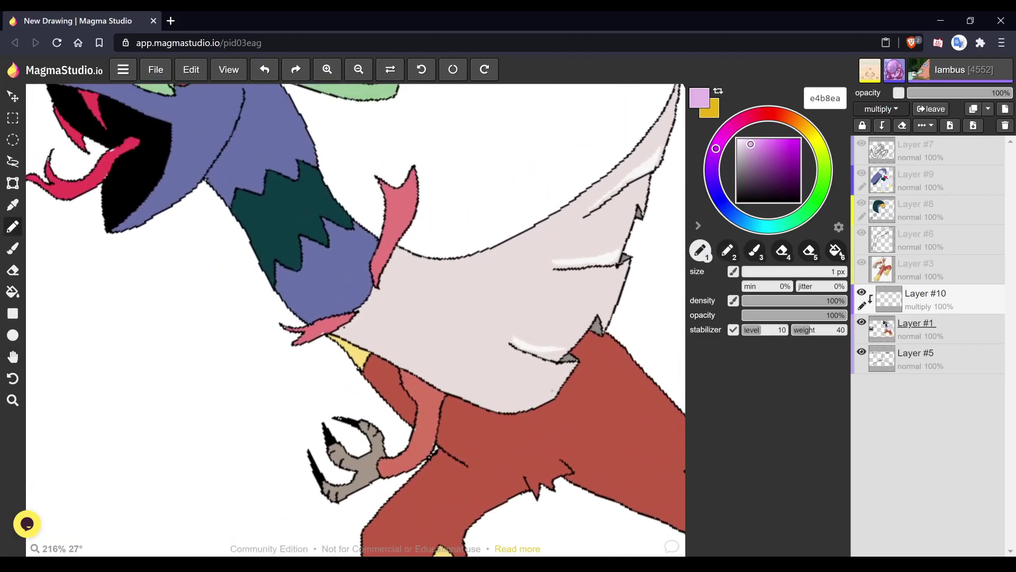
mouse_move(215, 166)
left_mouse_down()
mouse_move(223, 153)
mouse_move(209, 180)
mouse_move(241, 120)
left_mouse_up()
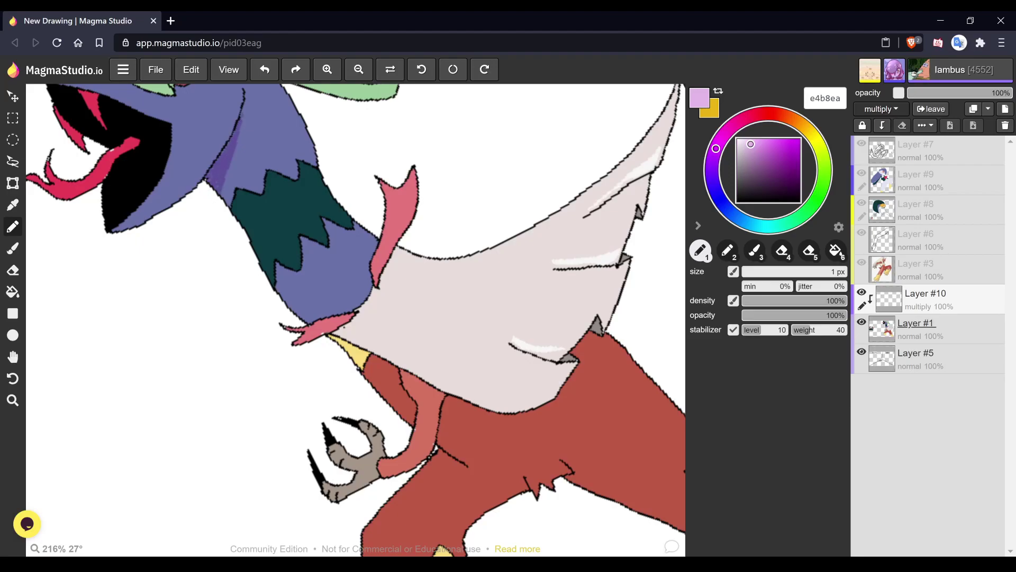
- Extend the purple neck shadow up along the full jawline and fill in its small gaps
left_click_drag(355, 319, 411, 379)
scroll(356, 320, "up", 3)
scroll(356, 320, "up", 2)
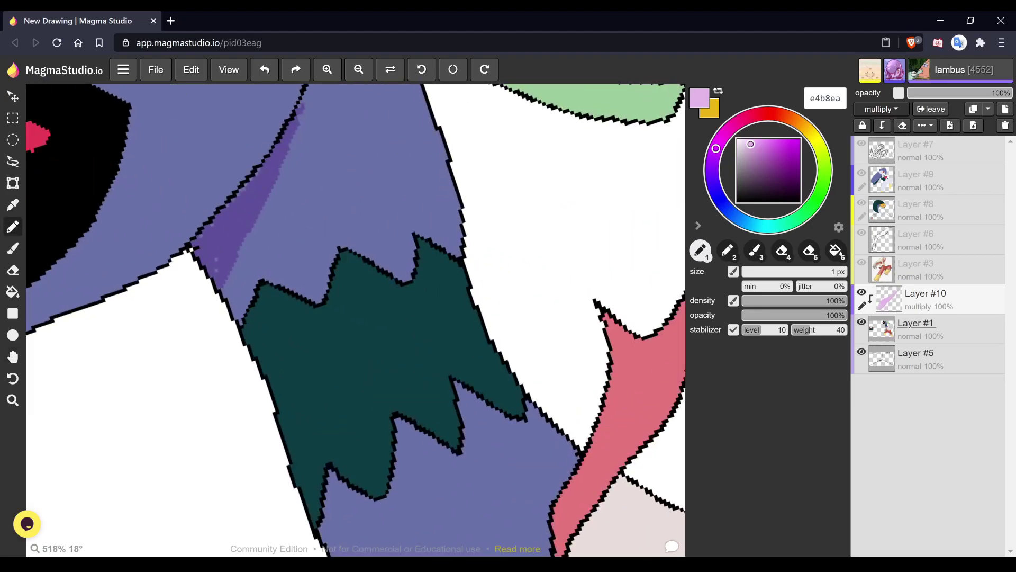
left_click_drag(356, 259, 355, 382)
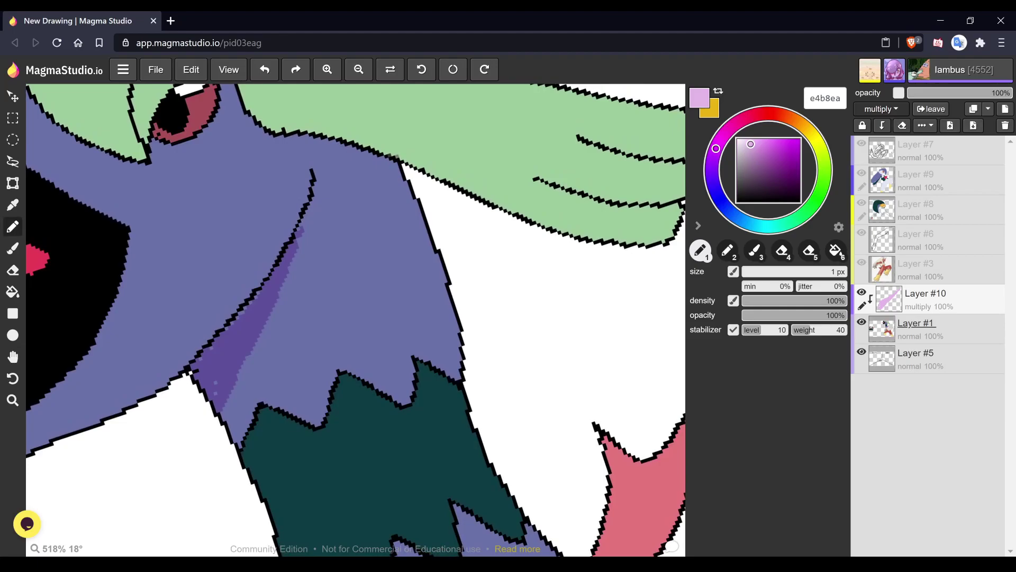
mouse_move(313, 184)
left_mouse_down()
mouse_move(306, 258)
mouse_move(221, 417)
mouse_move(249, 347)
left_mouse_up()
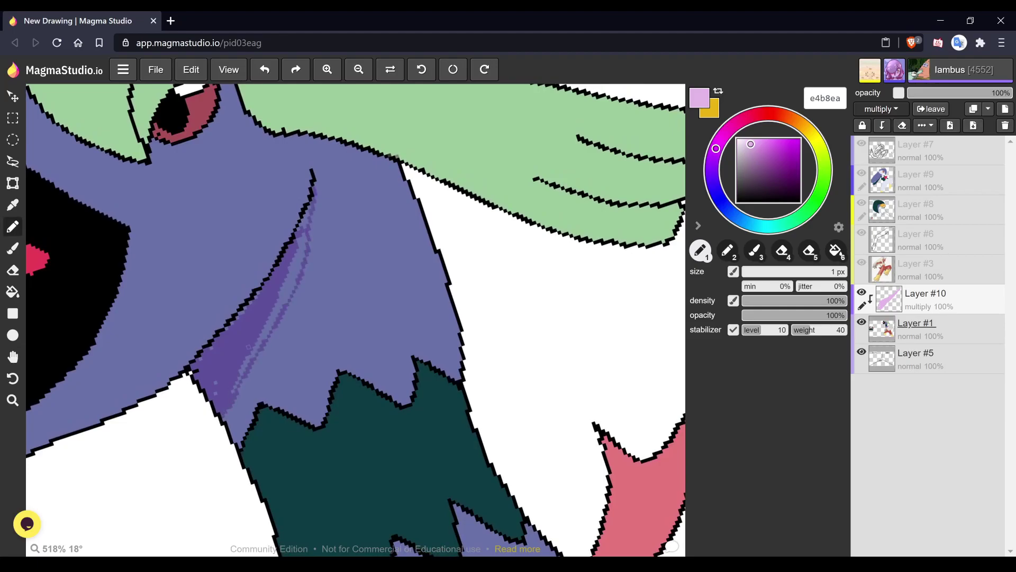
mouse_move(239, 391)
left_mouse_down()
mouse_move(303, 246)
mouse_move(282, 289)
mouse_move(294, 296)
mouse_move(300, 254)
mouse_move(288, 299)
mouse_move(294, 272)
left_mouse_up()
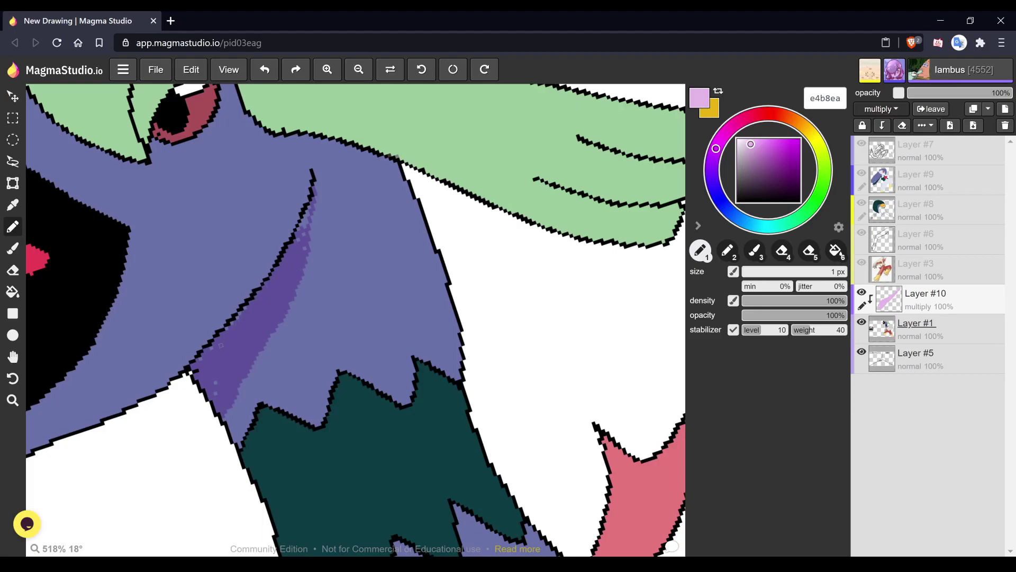
left_click_drag(216, 382, 216, 395)
mouse_move(308, 219)
left_mouse_down()
mouse_move(303, 228)
mouse_move(307, 212)
left_mouse_up()
- Draw a 1 px shading line lengthwise through the middle of the upper pink frill
key("space")
left_click_drag(356, 397, 306, 163)
left_click_drag(356, 397, 331, 169)
left_click_drag(356, 238, 276, 415)
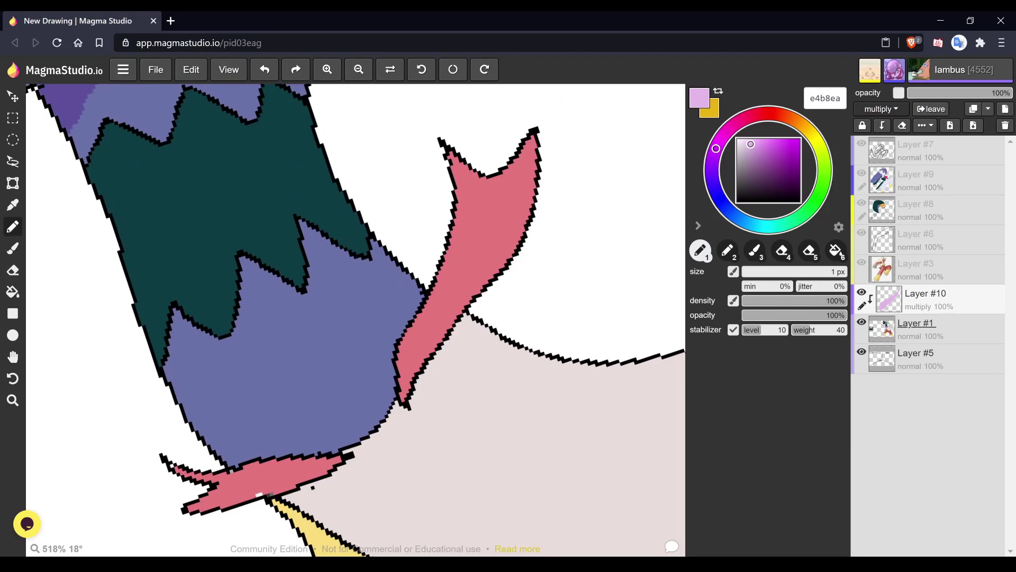
mouse_move(500, 174)
left_mouse_down()
mouse_move(491, 237)
mouse_move(410, 388)
left_mouse_up()
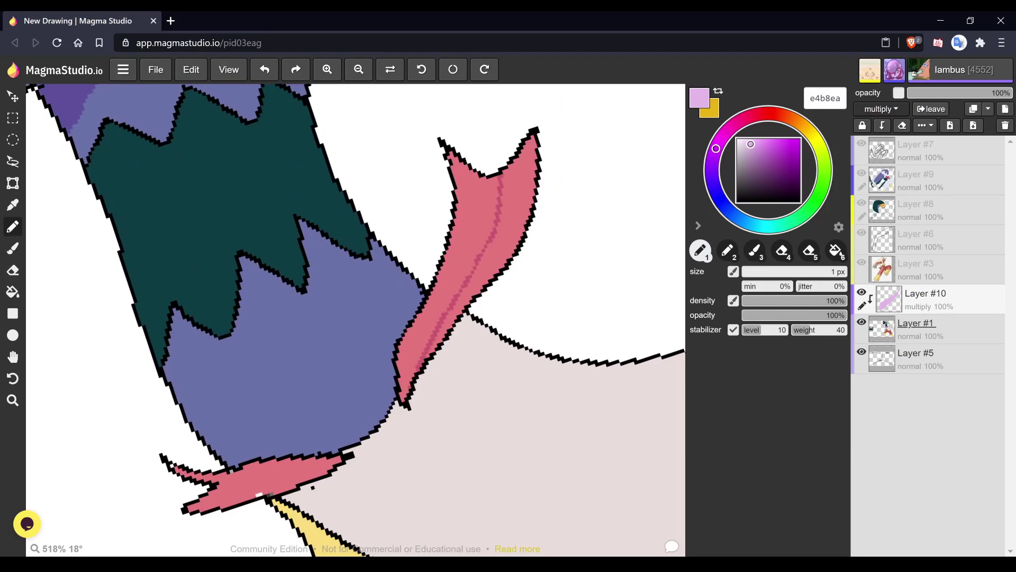
key("6")
left_click(411, 388)
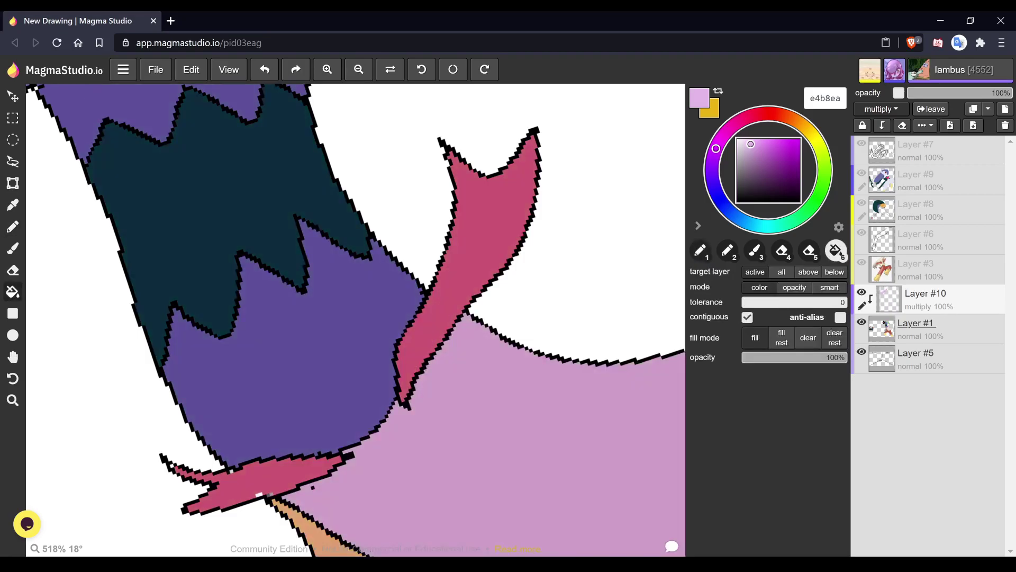
key("ctrl+z")
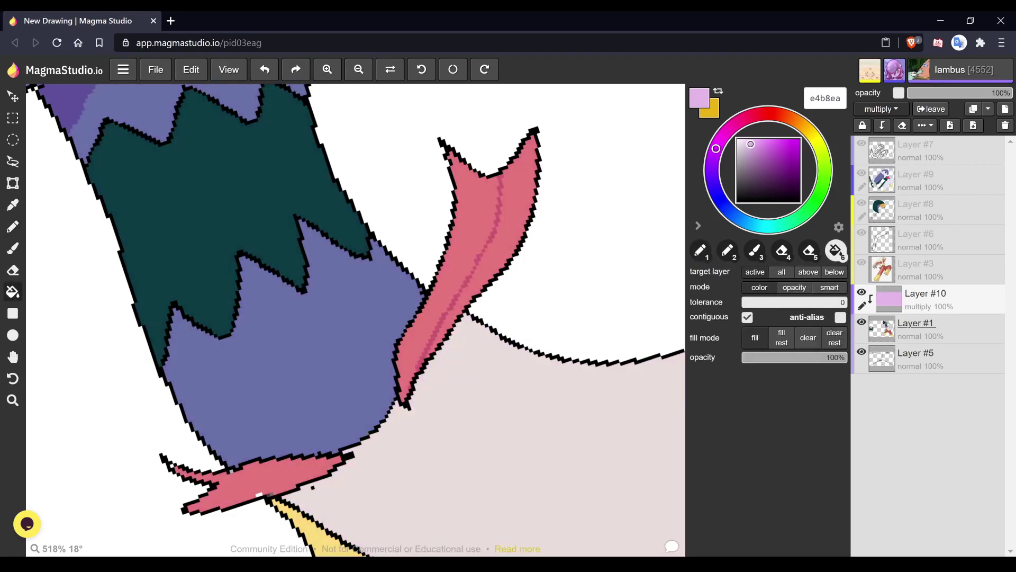
- Close the shadow outline along the upper pink frill's outer edge and fill that half with e4b8ea
key("1")
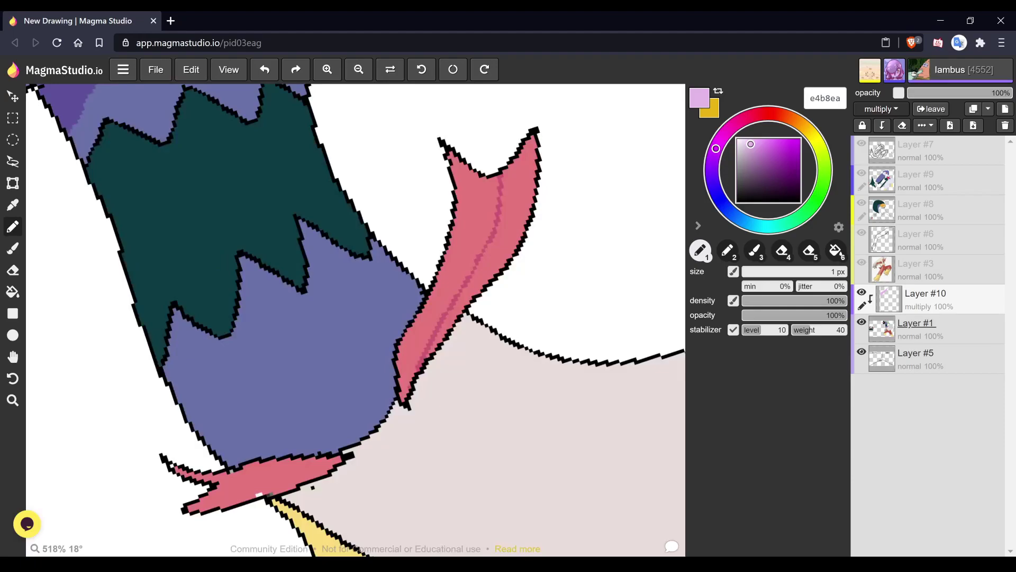
mouse_move(502, 174)
left_mouse_down()
mouse_move(536, 130)
mouse_move(535, 214)
mouse_move(535, 197)
mouse_move(519, 245)
left_mouse_up()
mouse_move(532, 187)
left_mouse_down()
mouse_move(510, 258)
mouse_move(433, 351)
left_mouse_up()
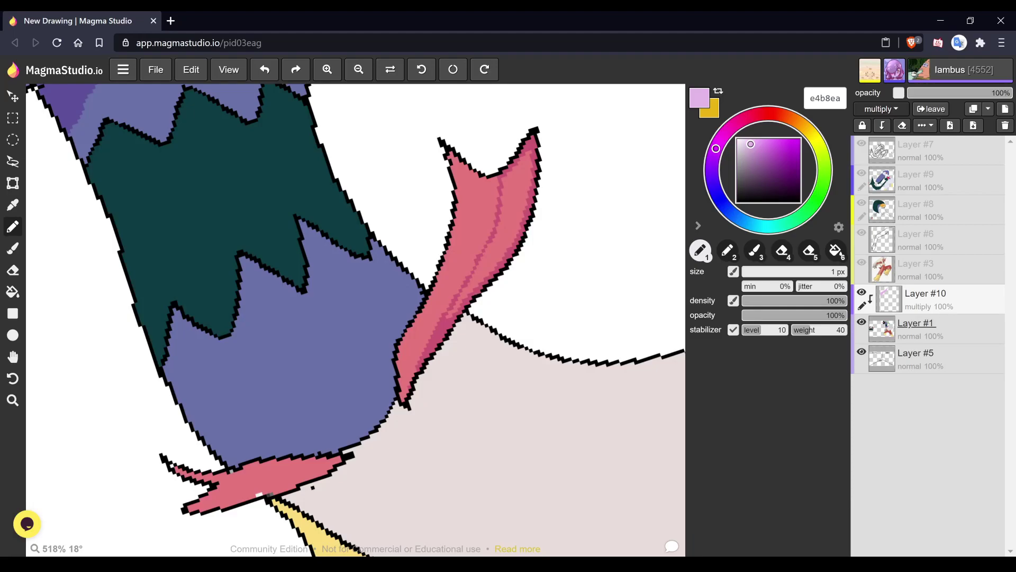
key("6")
left_click(505, 228)
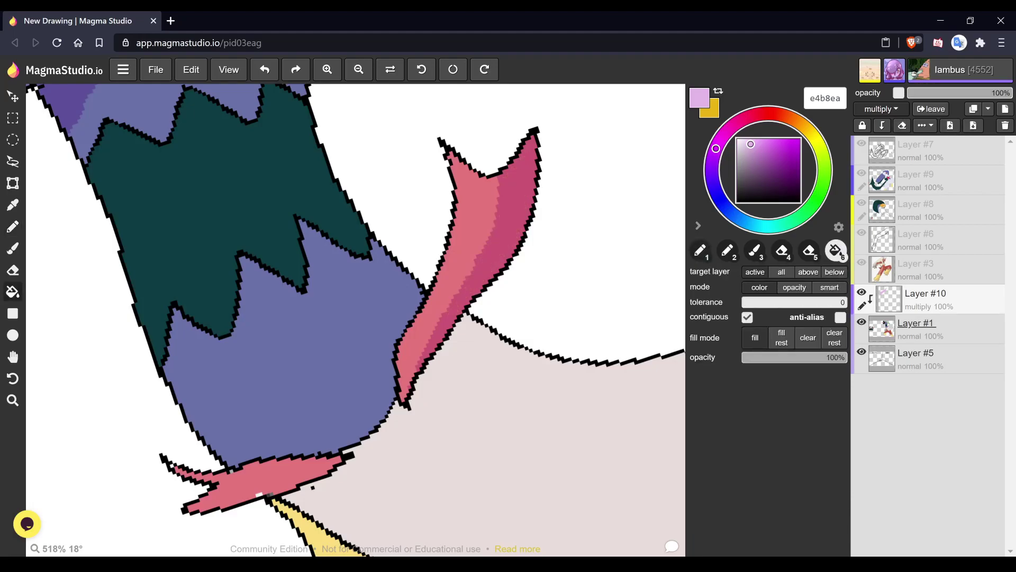
- Outline a curved 1 px shadow beneath the lowest wing crease, running down to the wing's edge by the grey fold
key("1")
key("space")
scroll(356, 320, "down", 2)
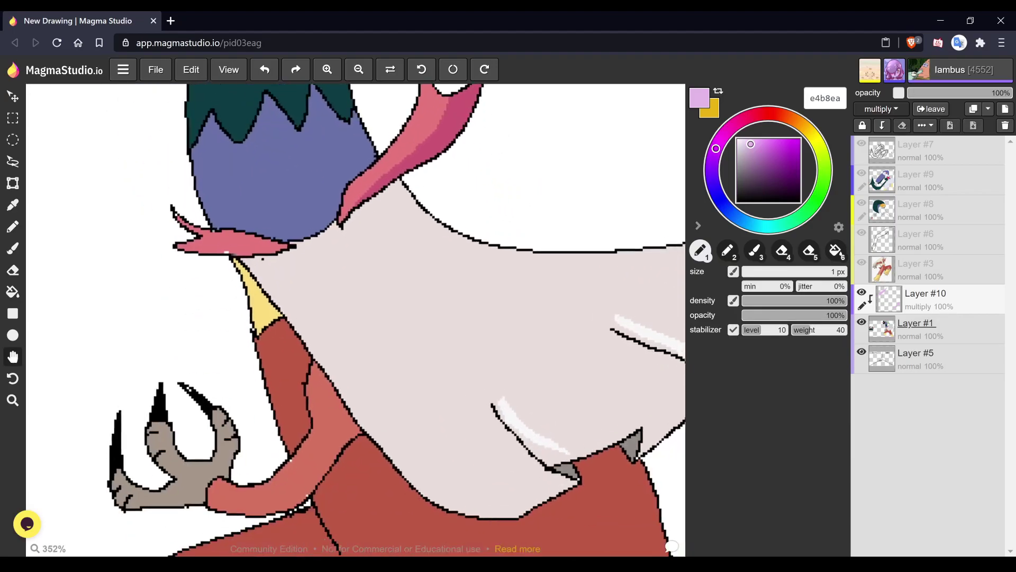
scroll(356, 319, "up", 2)
scroll(356, 320, "up", 4)
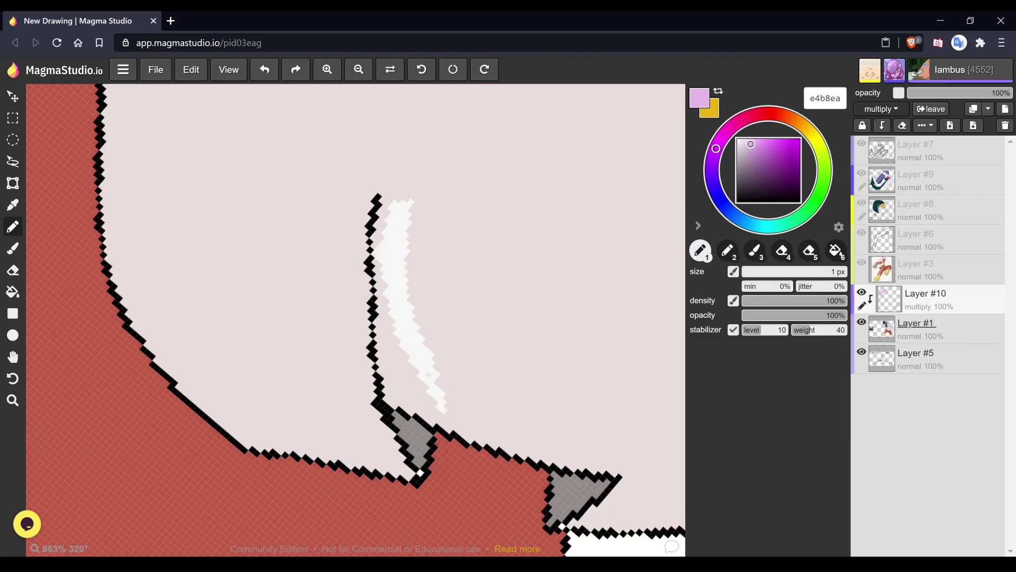
mouse_move(374, 191)
left_mouse_down()
mouse_move(368, 381)
mouse_move(383, 431)
mouse_move(421, 476)
left_mouse_up()
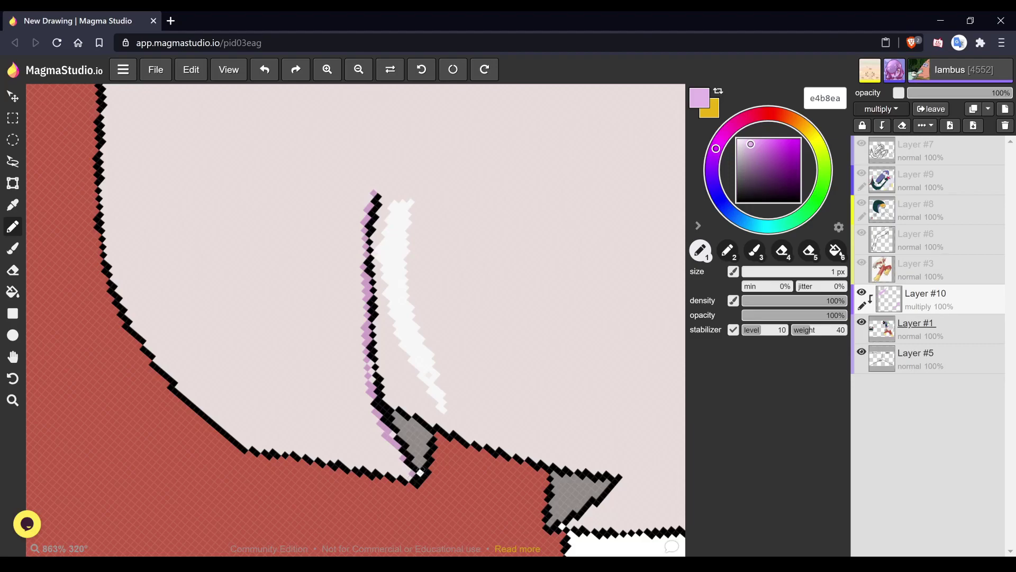
mouse_move(409, 472)
left_mouse_down()
mouse_move(391, 471)
mouse_move(404, 479)
left_mouse_up()
mouse_move(372, 197)
left_mouse_down()
mouse_move(354, 258)
mouse_move(351, 367)
mouse_move(356, 426)
mouse_move(389, 473)
left_mouse_up()
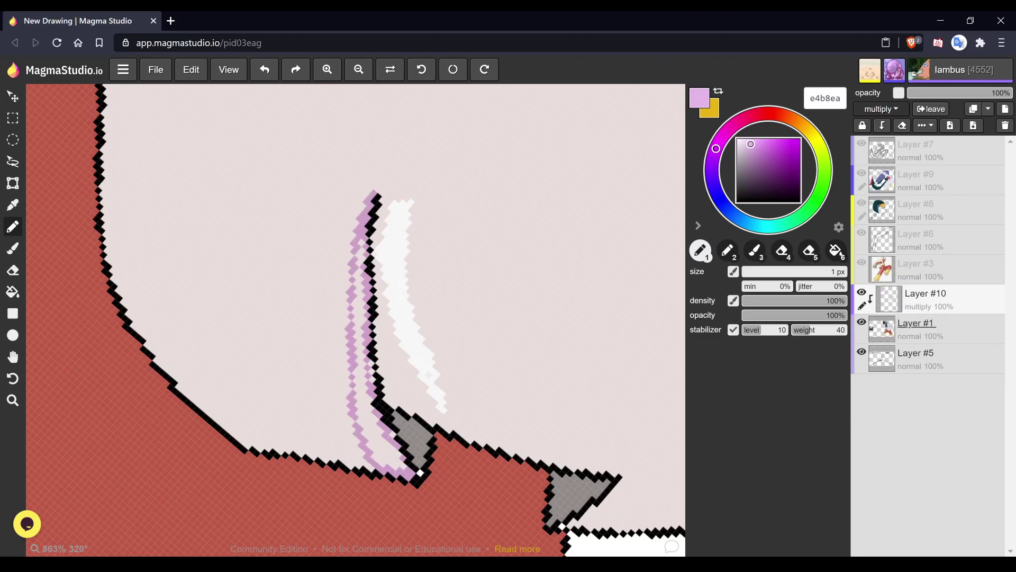
- Fill the shadow beneath the lowest wing crease with e4b8ea and patch its remaining unshaded pixels
key("6")
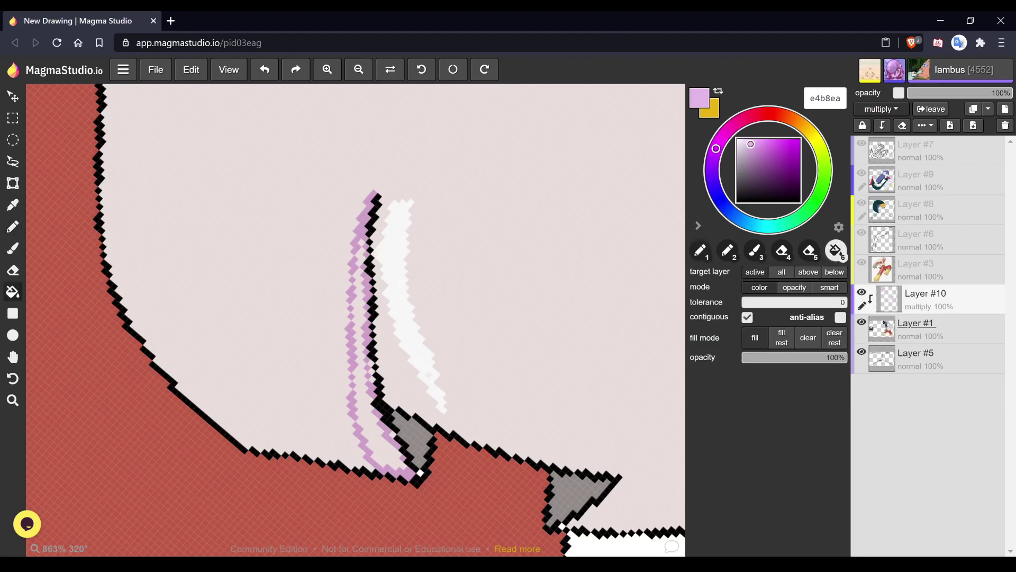
left_click(378, 449)
key("1")
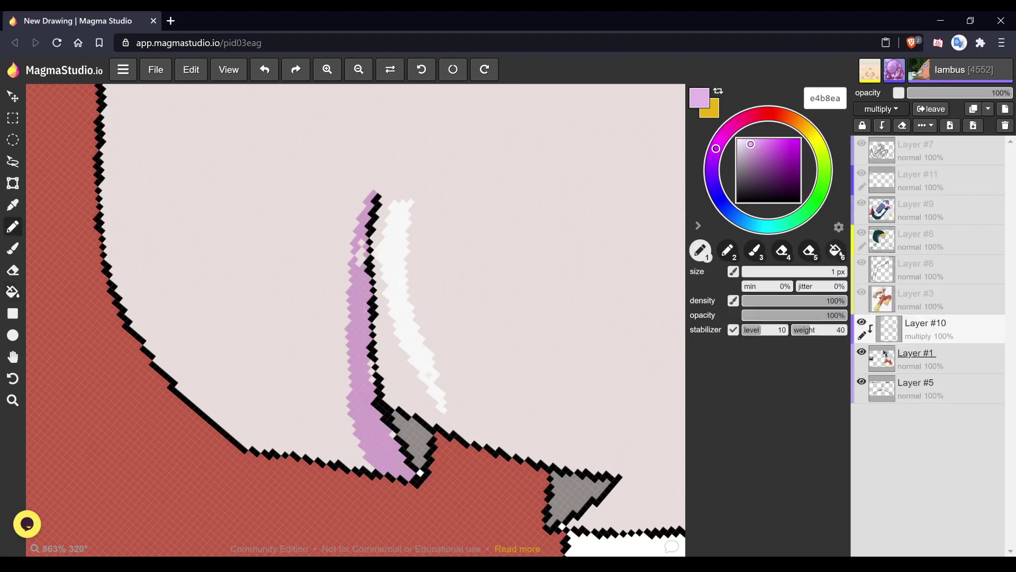
left_click_drag(361, 243, 360, 263)
left_click_drag(370, 363, 372, 379)
left_click(393, 434)
- Shade a small e4b8ea strip on the wing alongside the grey notch between the lowest and middle creases
key("space")
left_click_drag(393, 434, 272, 319)
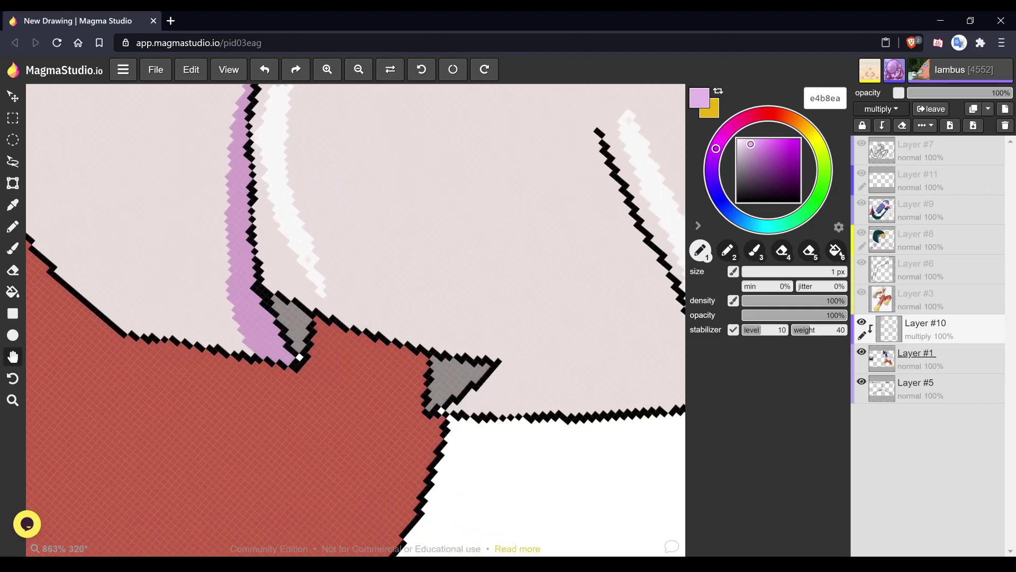
scroll(531, 294, "up", 3)
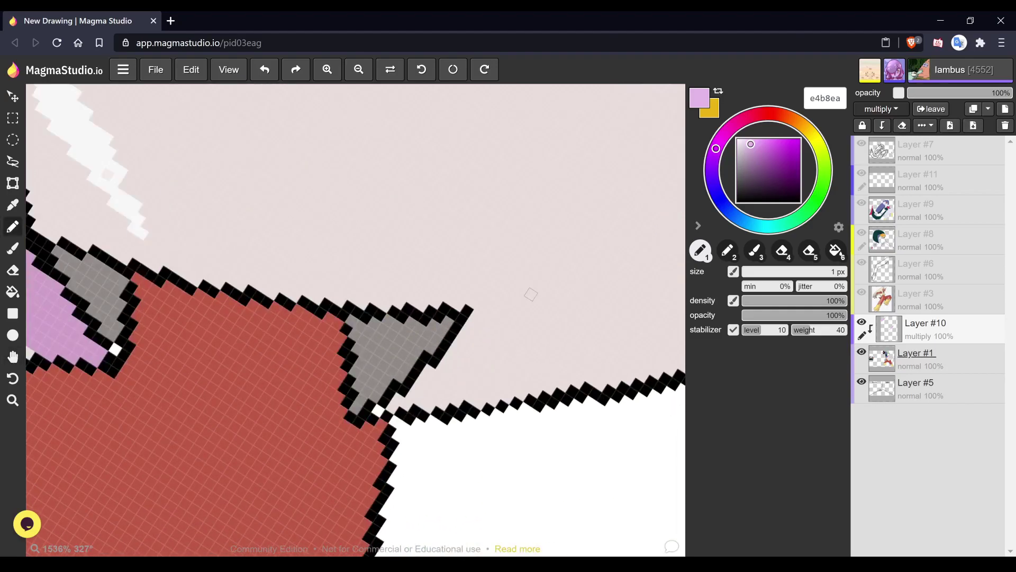
mouse_move(474, 321)
left_mouse_down()
mouse_move(443, 393)
mouse_move(430, 404)
mouse_move(403, 401)
mouse_move(440, 362)
left_mouse_up()
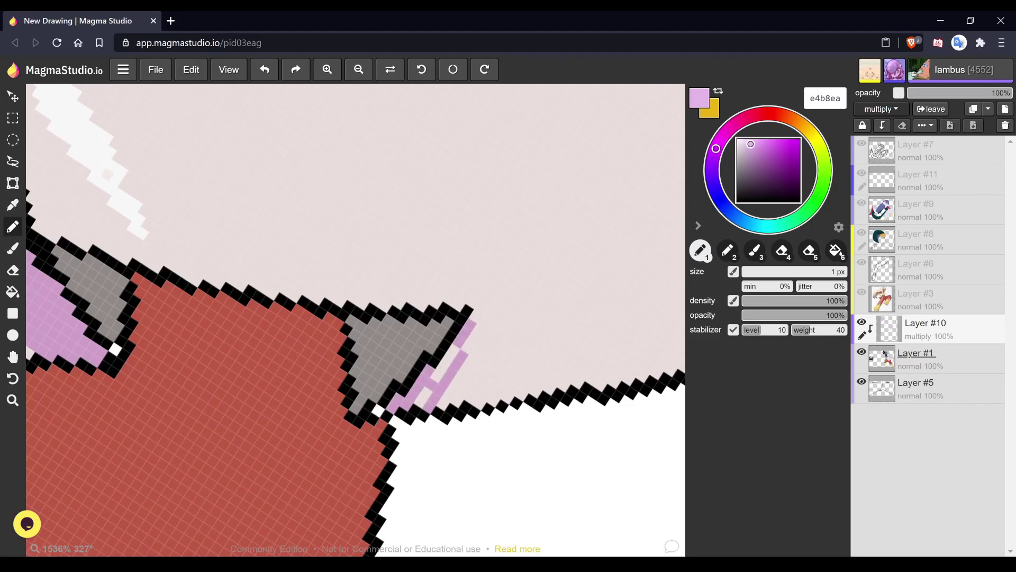
mouse_move(413, 410)
left_mouse_down()
mouse_move(456, 346)
mouse_move(226, 420)
mouse_move(154, 461)
left_mouse_up()
- Outline a tapering 1 px shadow beneath the wing's middle crease down to the edge, fill it with e4b8ea and patch its unshaded pixels
key("space")
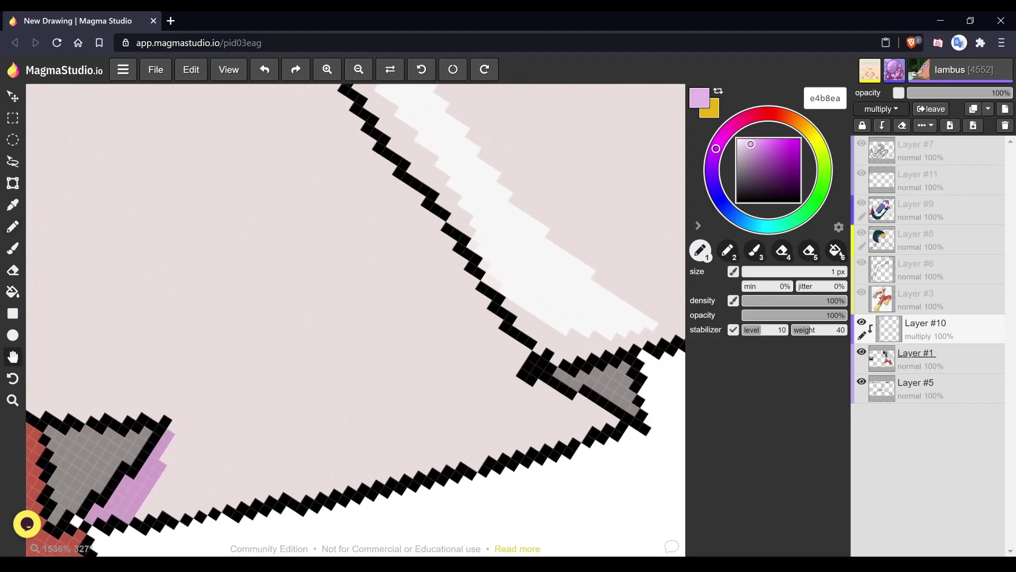
scroll(551, 445, "down", 5)
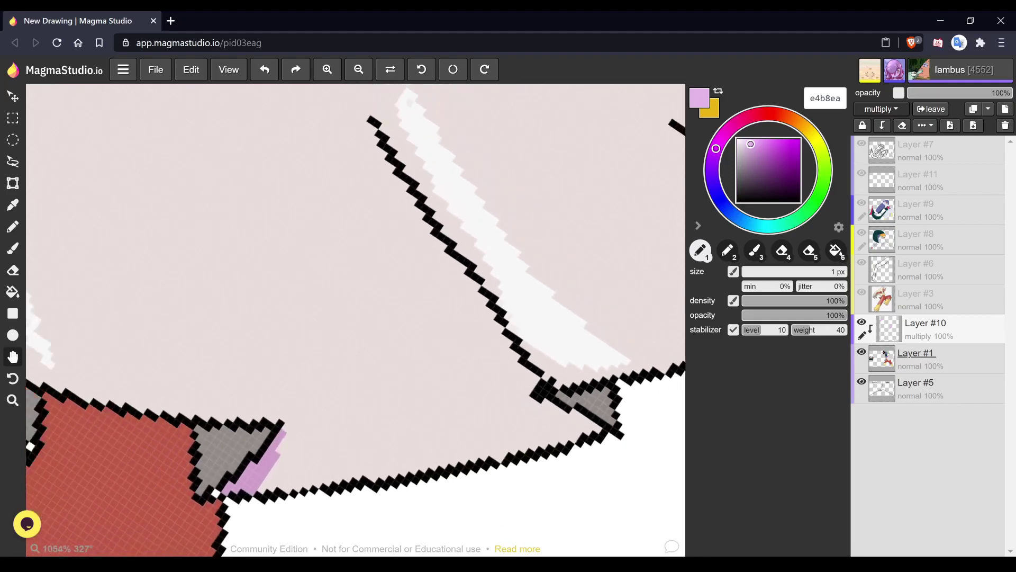
mouse_move(382, 150)
left_mouse_down()
mouse_move(439, 287)
mouse_move(498, 388)
mouse_move(549, 442)
left_mouse_up()
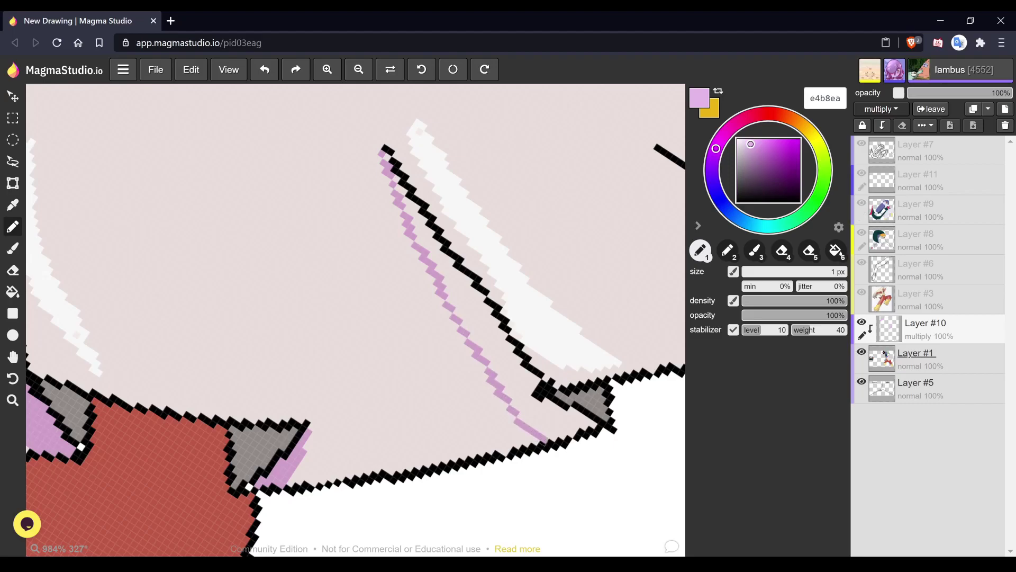
mouse_move(387, 156)
left_mouse_down()
mouse_move(540, 395)
mouse_move(536, 374)
mouse_move(531, 400)
mouse_move(595, 426)
mouse_move(572, 409)
mouse_move(548, 436)
mouse_move(593, 429)
left_mouse_up()
left_click(571, 410)
key("6")
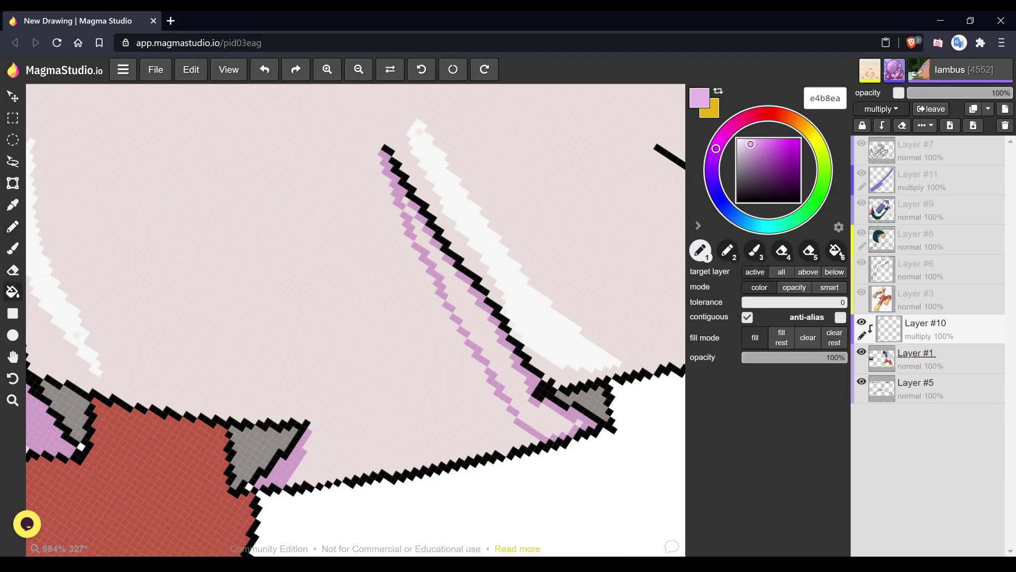
left_click(433, 245)
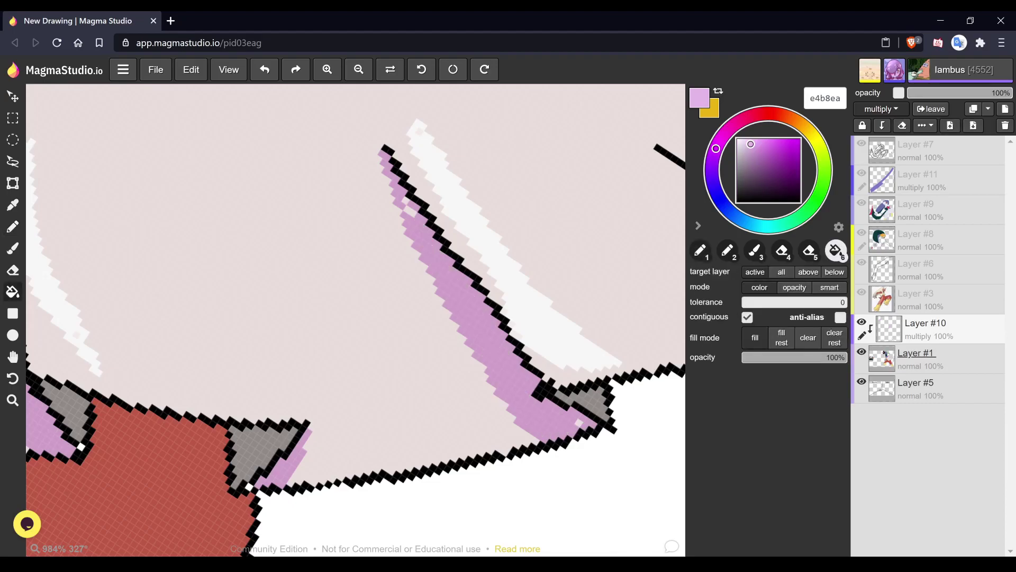
key("1")
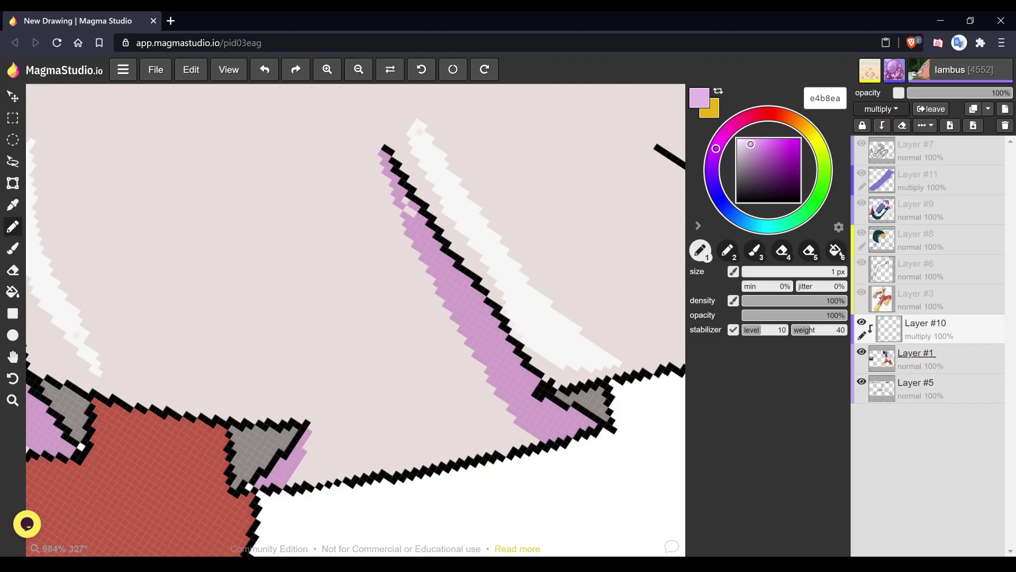
- Shade a small e4b8ea patch on the wing alongside the grey notch between the middle and uppermost creases
scroll(356, 319, "down", 3)
left_click_drag(355, 320, 227, 335)
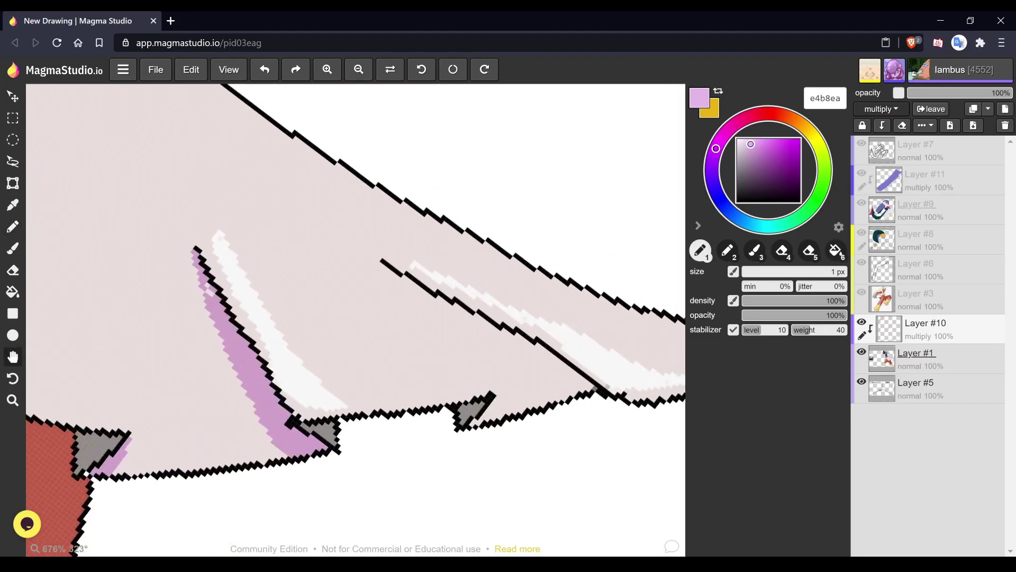
scroll(355, 320, "up", 5)
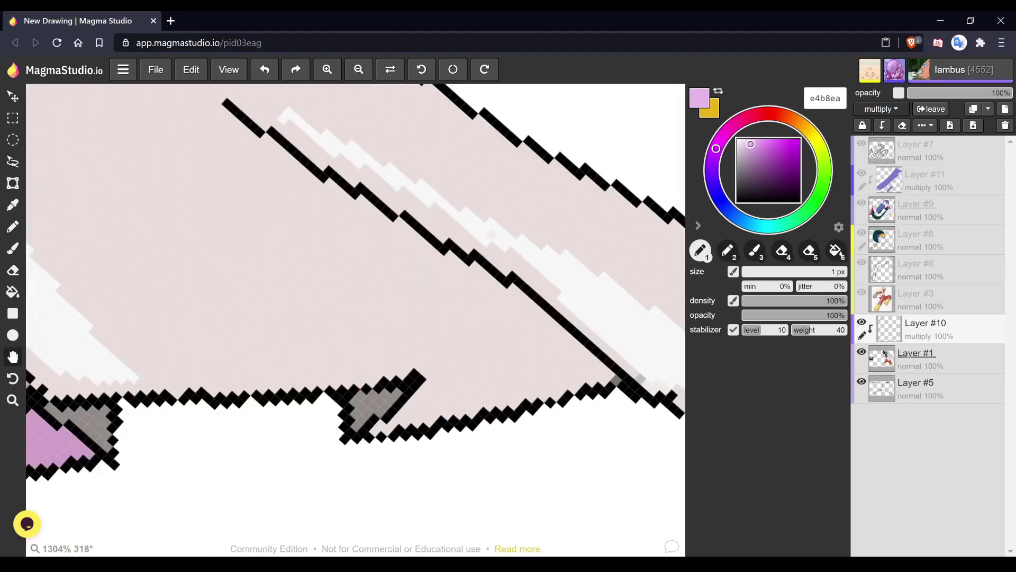
key("b")
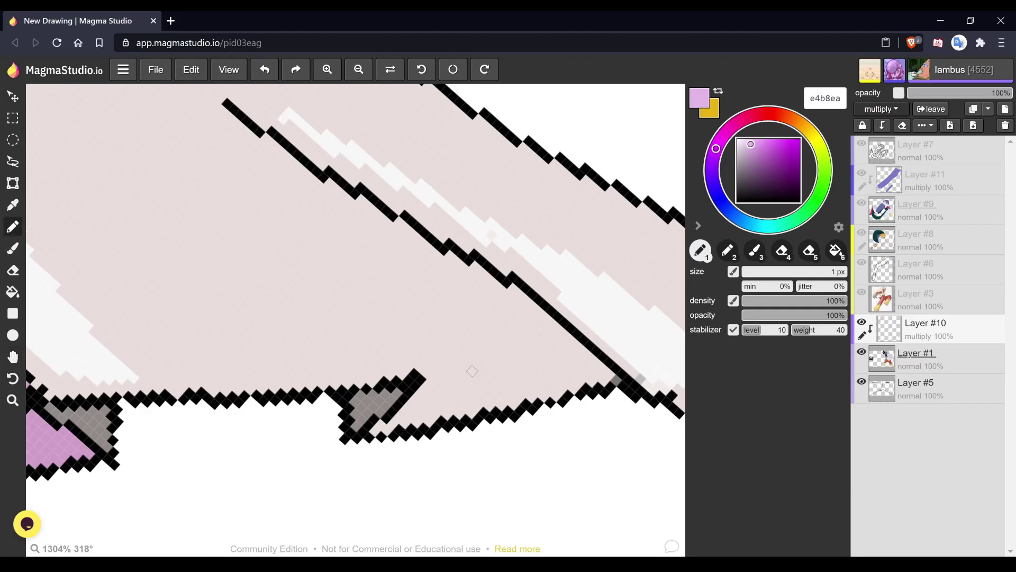
mouse_move(425, 385)
left_mouse_down()
mouse_move(420, 425)
mouse_move(385, 421)
mouse_move(420, 397)
mouse_move(401, 429)
left_mouse_up()
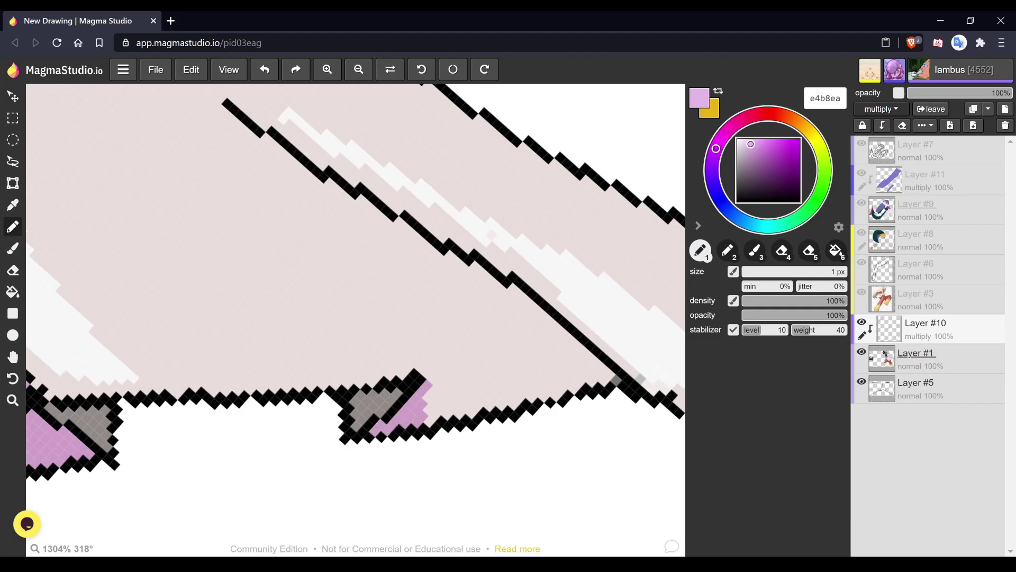
- Outline a long narrow 1 px shadow beneath the wing's uppermost crease, running down to the wing's edge
key("space")
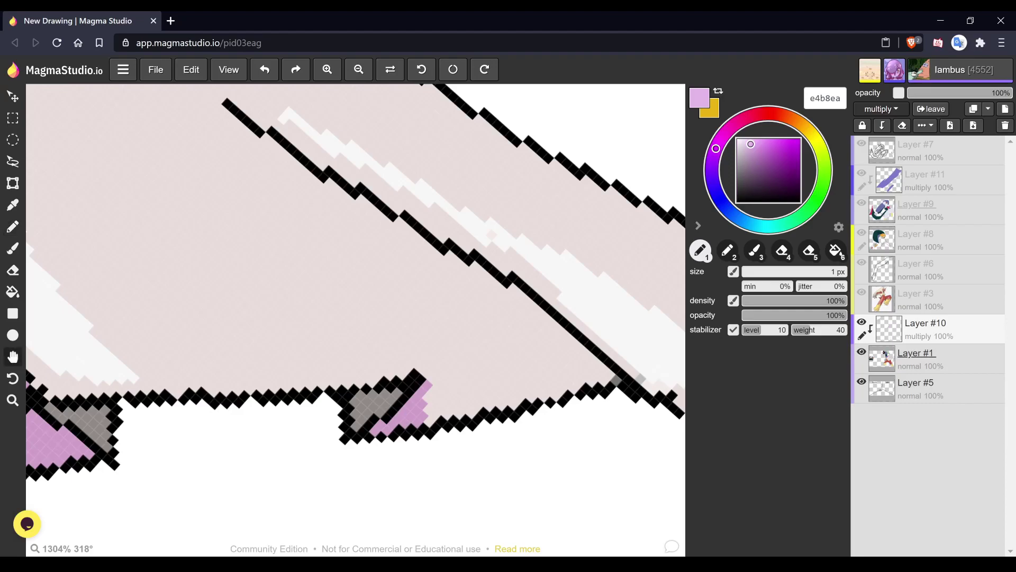
left_click_drag(356, 320, 270, 344)
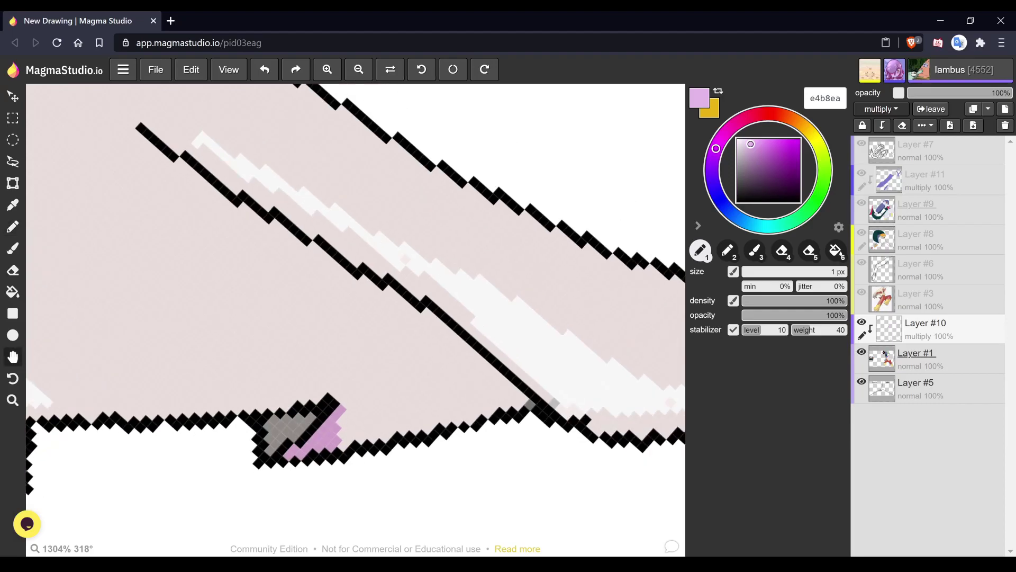
scroll(355, 319, "down", 3)
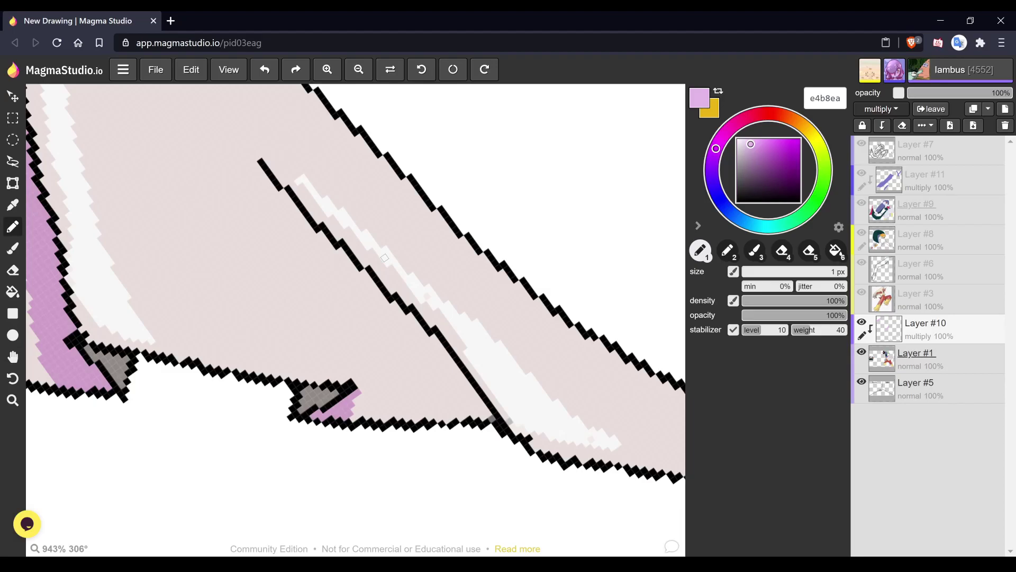
mouse_move(259, 165)
left_mouse_down()
mouse_move(298, 234)
mouse_move(452, 407)
mouse_move(490, 420)
left_mouse_up()
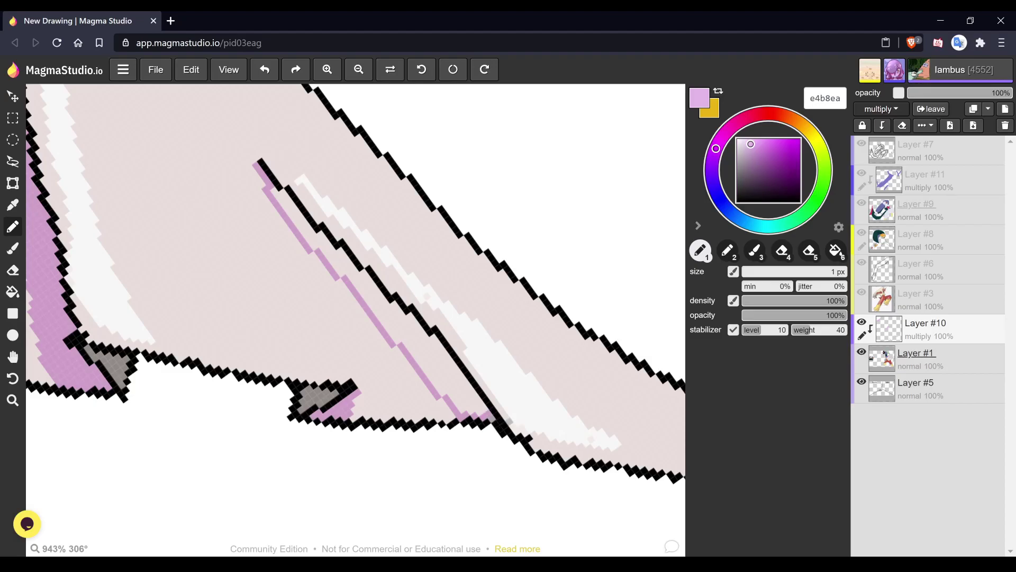
left_click_drag(266, 187, 321, 235)
left_click(315, 236)
left_click(310, 228)
- Close the uppermost crease's shadow outline along the black crease line and fill it with e4b8ea
key("space")
scroll(356, 319, "up", 2)
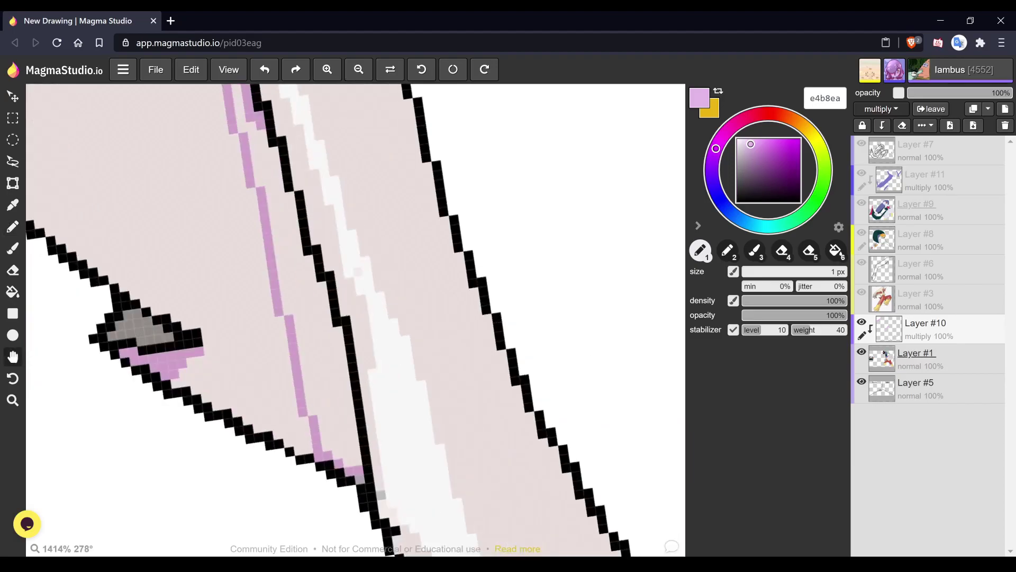
key("b")
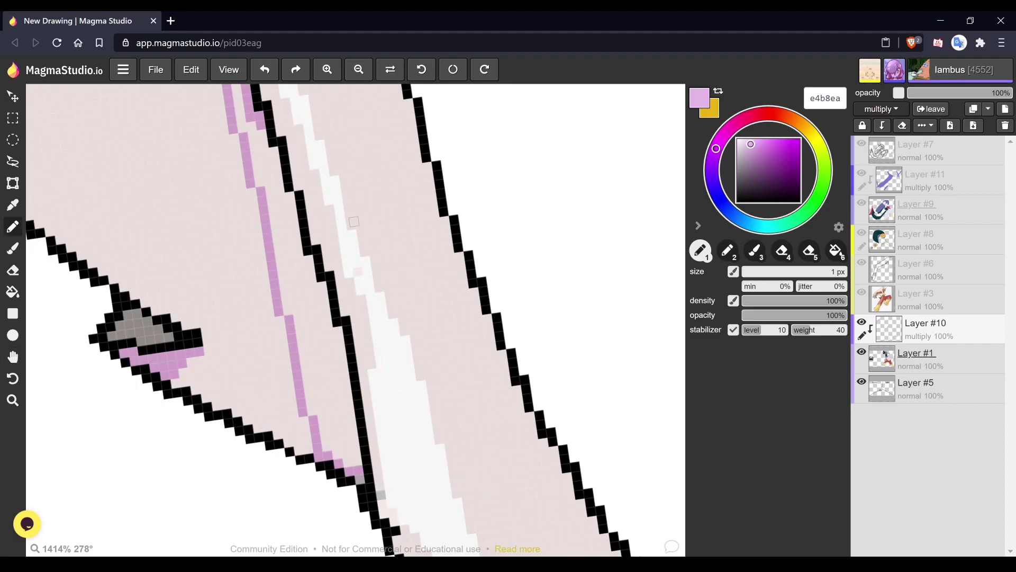
left_click_drag(262, 133, 344, 363)
left_click_drag(320, 300, 360, 465)
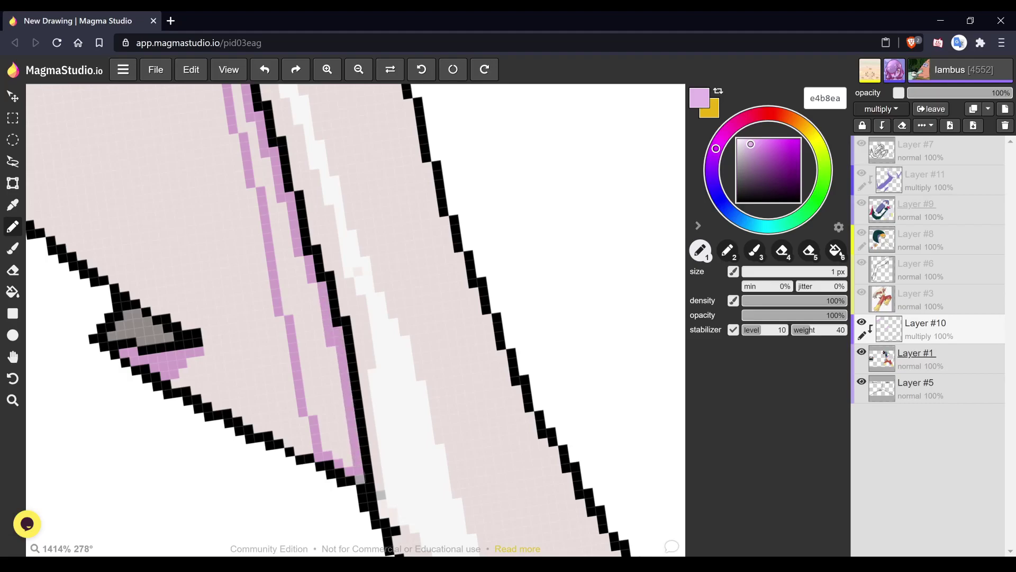
key("6")
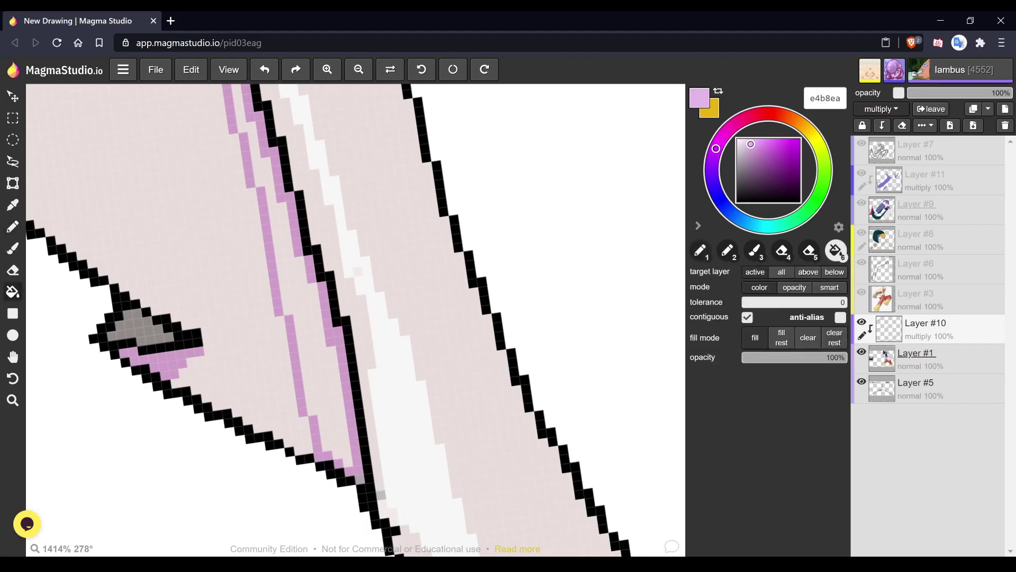
left_click(322, 381)
- Check the wing's crease shadows against the whole creature, and examine the yellow and red areas beside the wing below the pink frill
key("space")
scroll(355, 320, "down", 3)
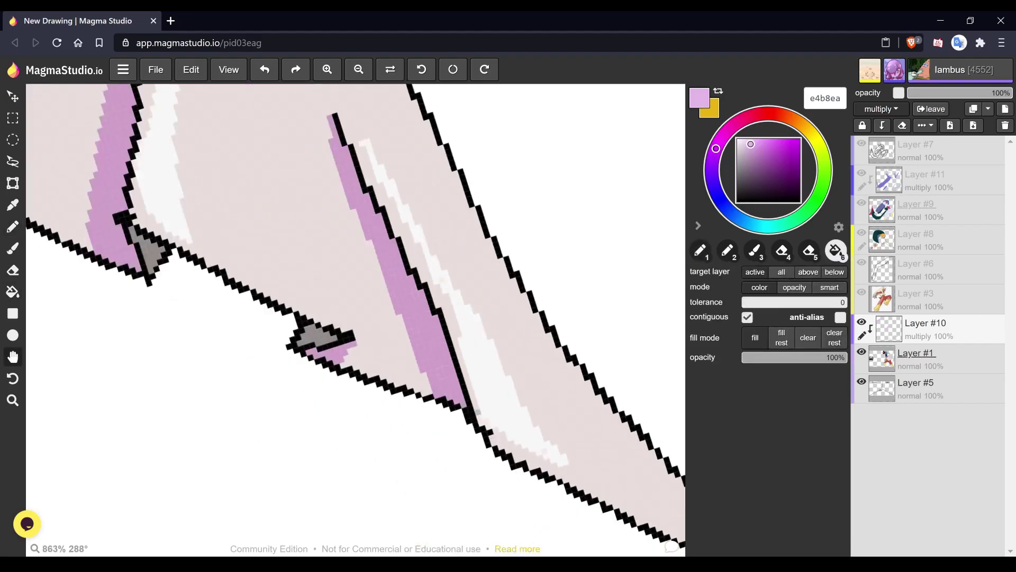
scroll(356, 320, "down", 3)
scroll(355, 320, "down", 2)
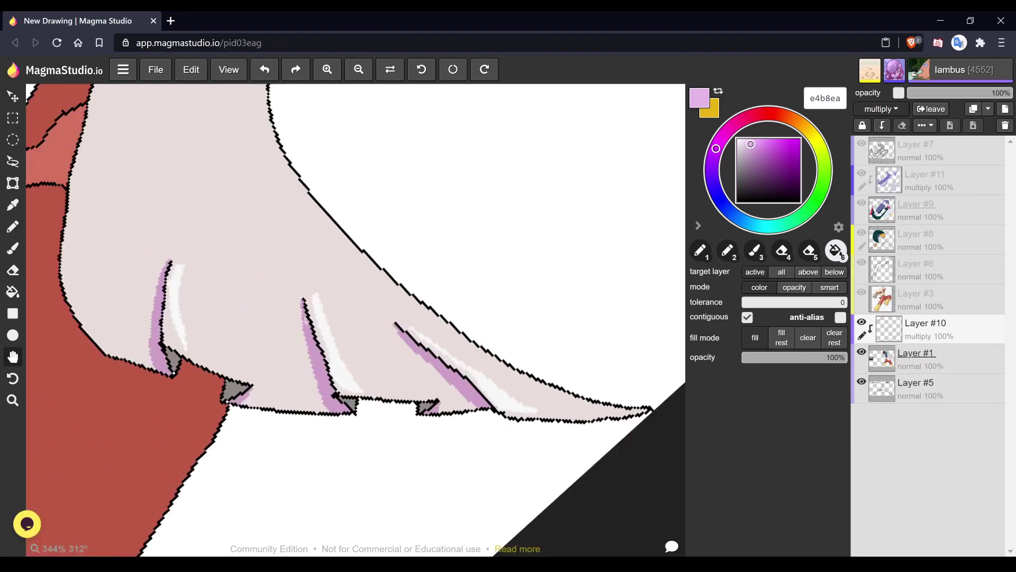
scroll(356, 320, "down", 3)
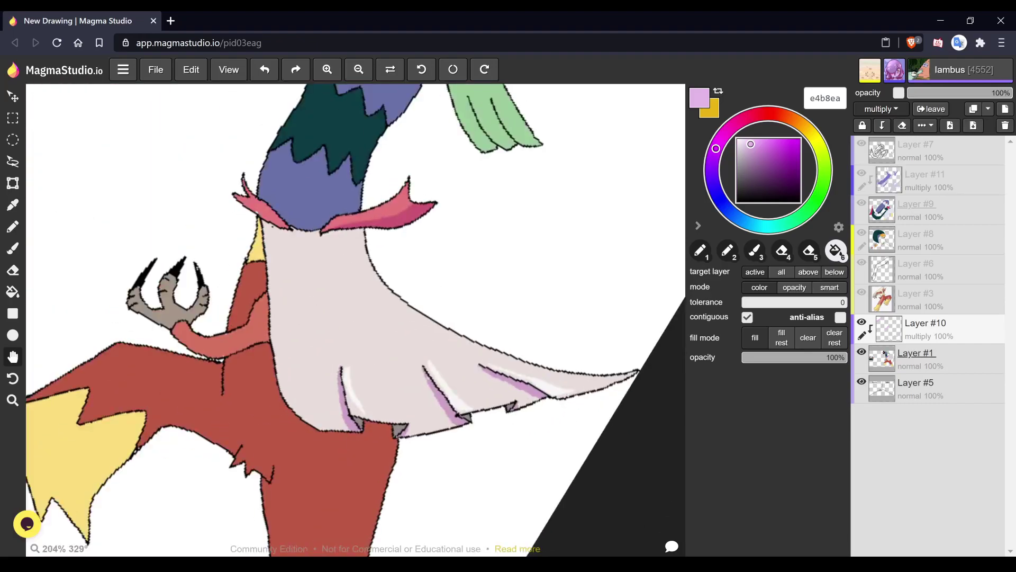
scroll(356, 320, "down", 2)
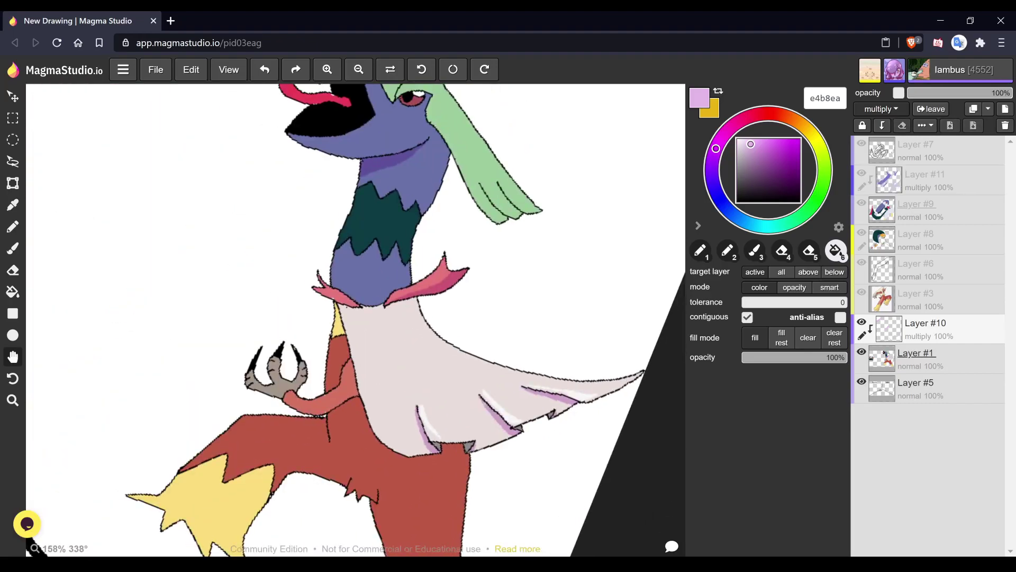
scroll(355, 321, "up", 7)
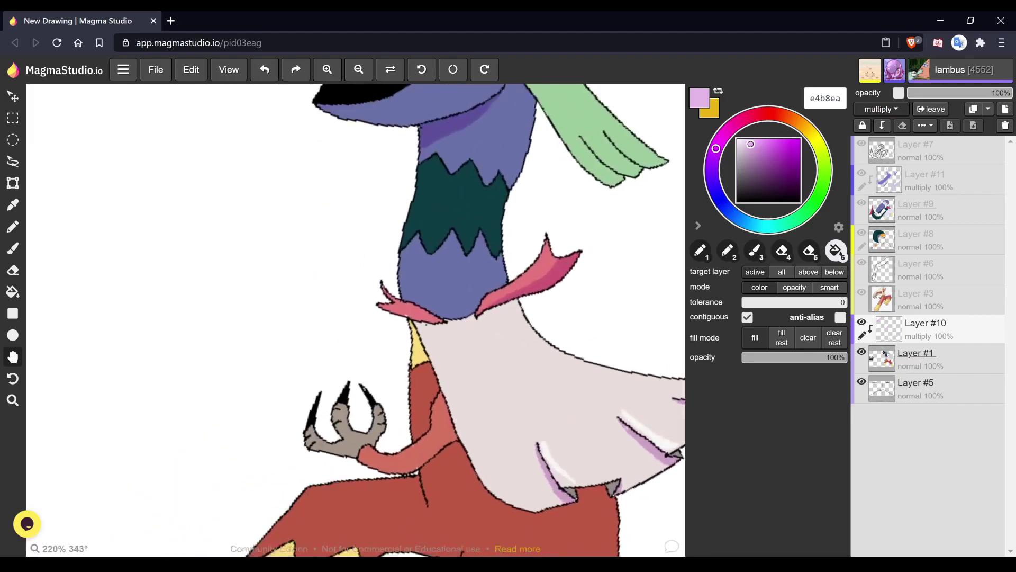
key("space")
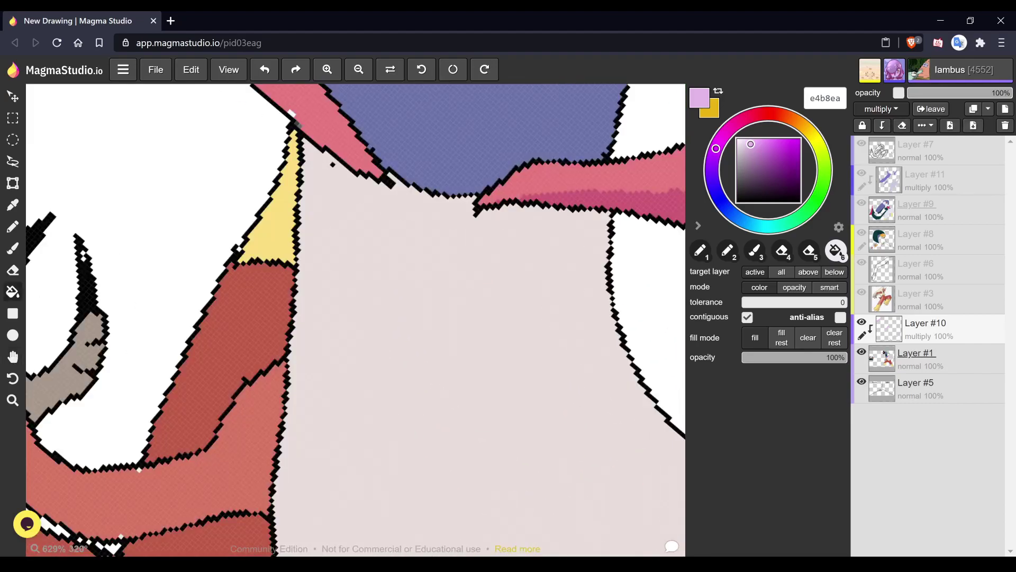
key("space")
scroll(356, 320, "up", 3)
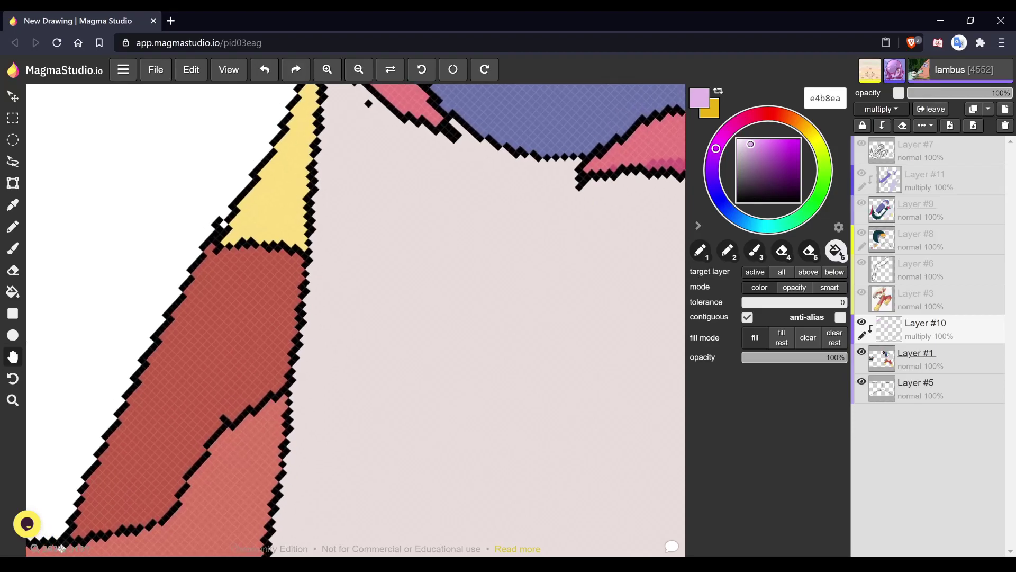
scroll(356, 320, "down", 1)
key("space")
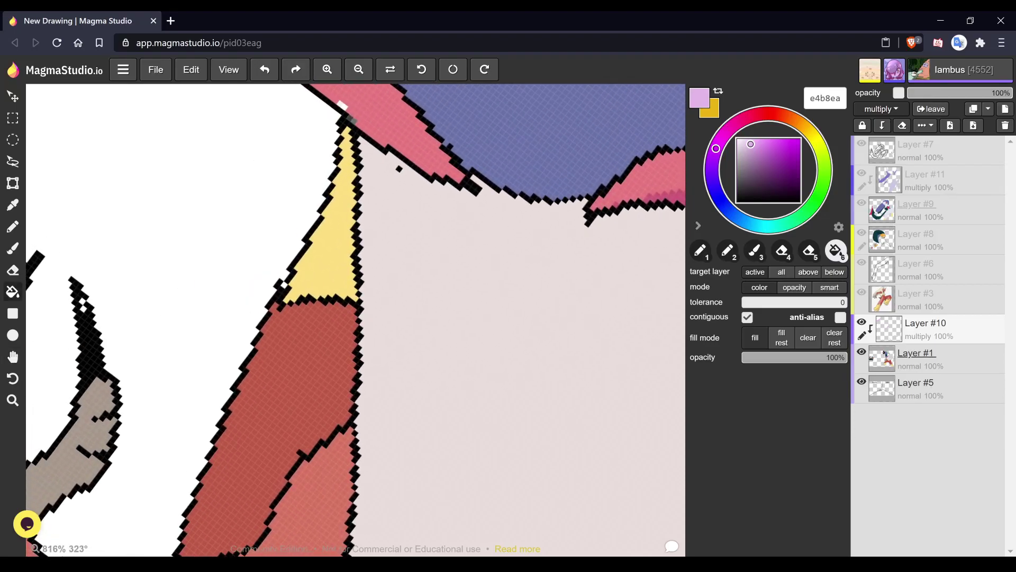
- Shade a narrow e4b8ea strip with the 1 px pencil down the yellow patch where it meets the wing
left_click(476, 344)
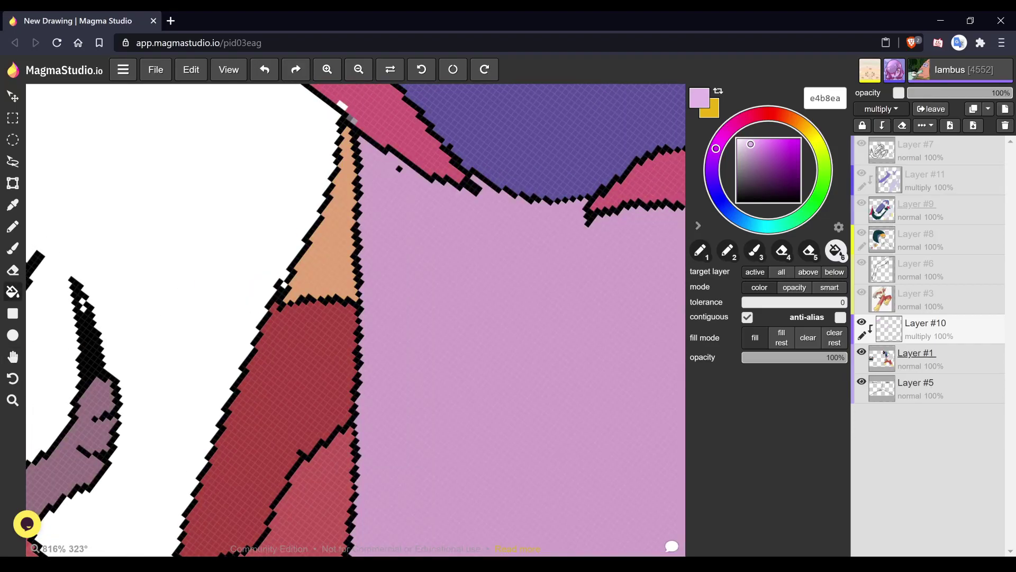
key("ctrl+z")
key("1")
left_click_drag(345, 139, 347, 244)
left_click(347, 129)
left_click(343, 153)
left_click_drag(353, 173, 340, 259)
left_click_drag(345, 206, 343, 216)
left_click_drag(349, 252, 351, 314)
left_click_drag(346, 268, 344, 276)
left_click_drag(348, 311, 345, 327)
left_click(352, 248)
left_click_drag(354, 272, 352, 301)
- Continue the e4b8ea shadow down the dark red area below the yellow patch, widening it towards the arm's outline
left_click_drag(355, 315, 341, 402)
left_click_drag(342, 351, 339, 415)
mouse_move(347, 370)
left_mouse_down()
mouse_move(343, 418)
mouse_move(349, 405)
left_mouse_up()
left_click(350, 417)
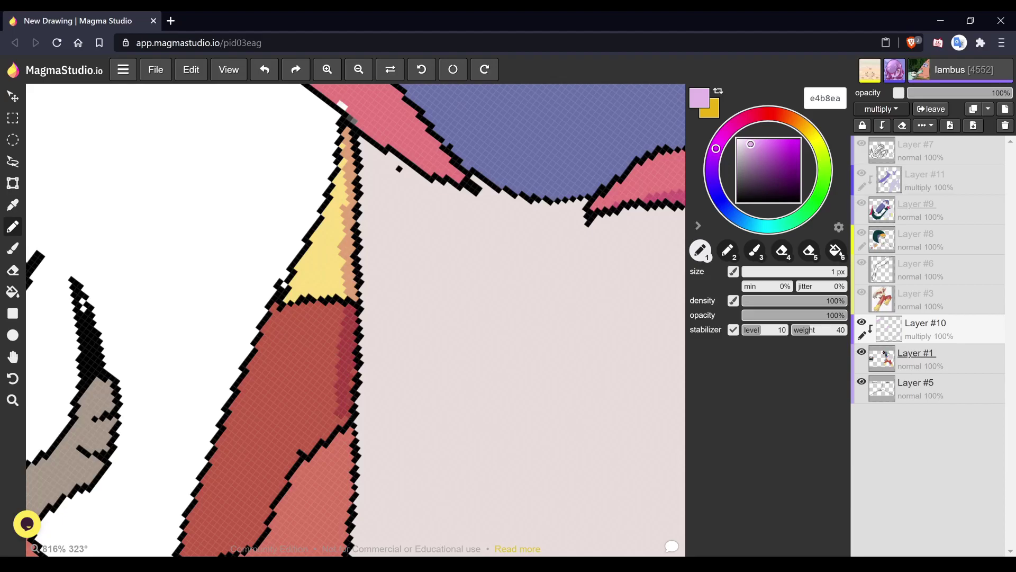
left_click_drag(354, 366, 353, 373)
mouse_move(343, 417)
left_mouse_down()
mouse_move(345, 358)
mouse_move(328, 421)
left_mouse_up()
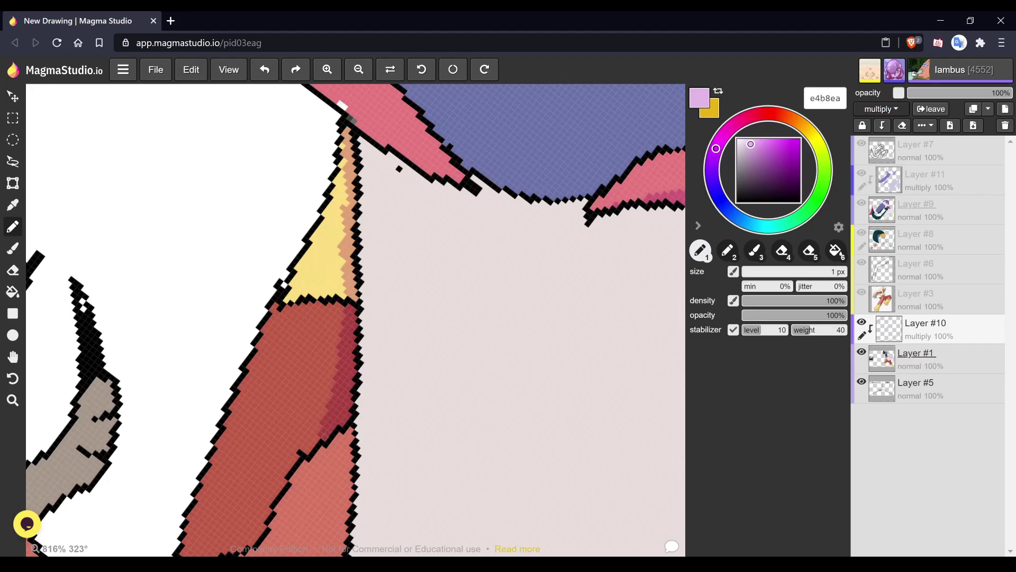
mouse_move(342, 320)
left_mouse_down()
mouse_move(339, 329)
mouse_move(342, 145)
mouse_move(336, 277)
left_mouse_up()
mouse_move(338, 330)
left_mouse_down()
mouse_move(309, 450)
mouse_move(364, 255)
left_mouse_up()
- Shade an e4b8ea strip on the light red arm along the wing's edge, widening it towards the arm's lower outline
key("space")
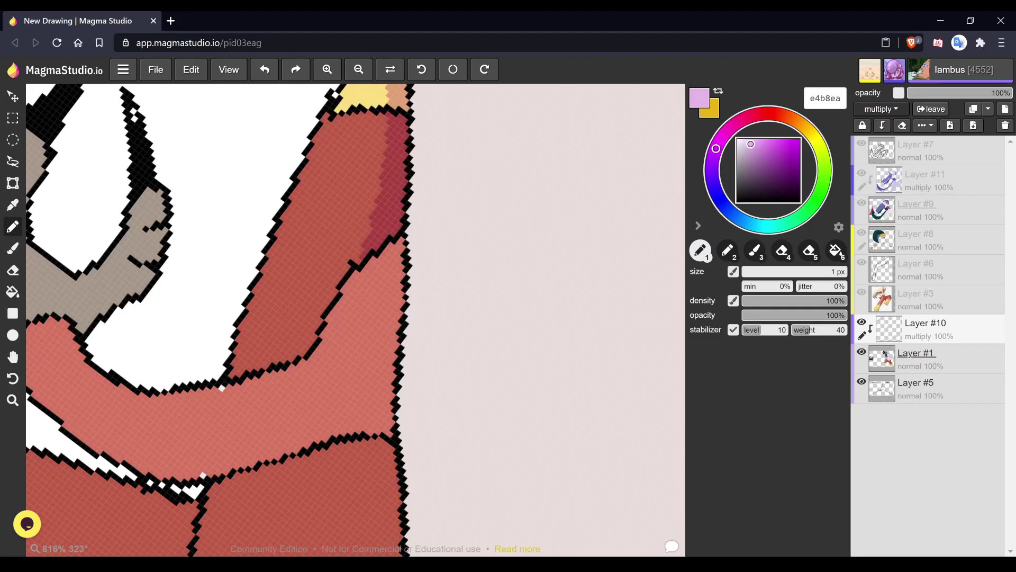
mouse_move(398, 239)
left_mouse_down()
mouse_move(393, 308)
mouse_move(402, 244)
mouse_move(400, 268)
left_mouse_up()
left_click_drag(395, 312, 390, 333)
left_click_drag(402, 291, 378, 382)
left_click_drag(395, 346, 386, 393)
left_click_drag(397, 345, 389, 437)
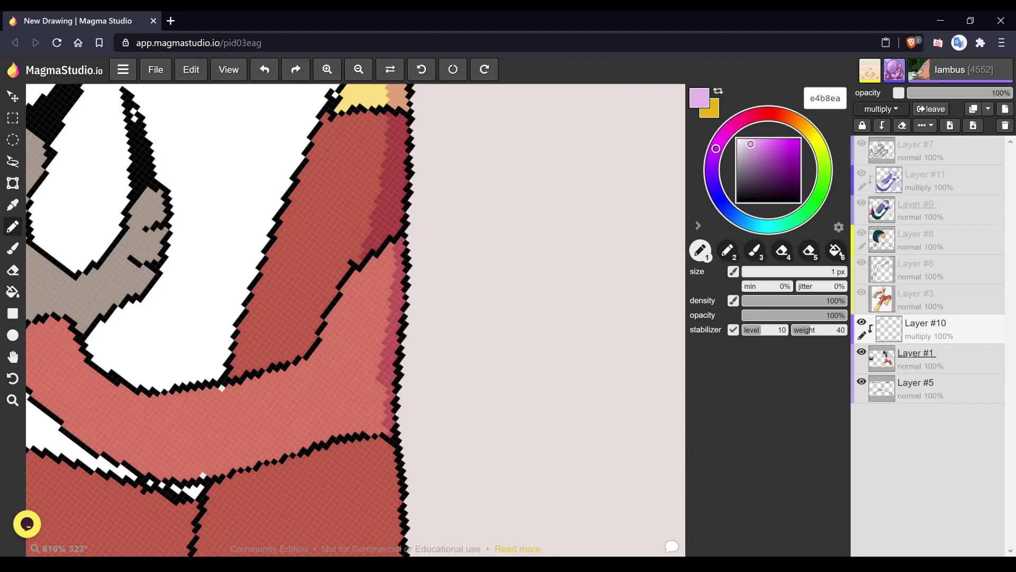
mouse_move(382, 384)
left_mouse_down()
mouse_move(375, 419)
mouse_move(384, 433)
mouse_move(378, 317)
mouse_move(394, 259)
mouse_move(379, 356)
left_mouse_up()
left_click(385, 323)
left_click(385, 314)
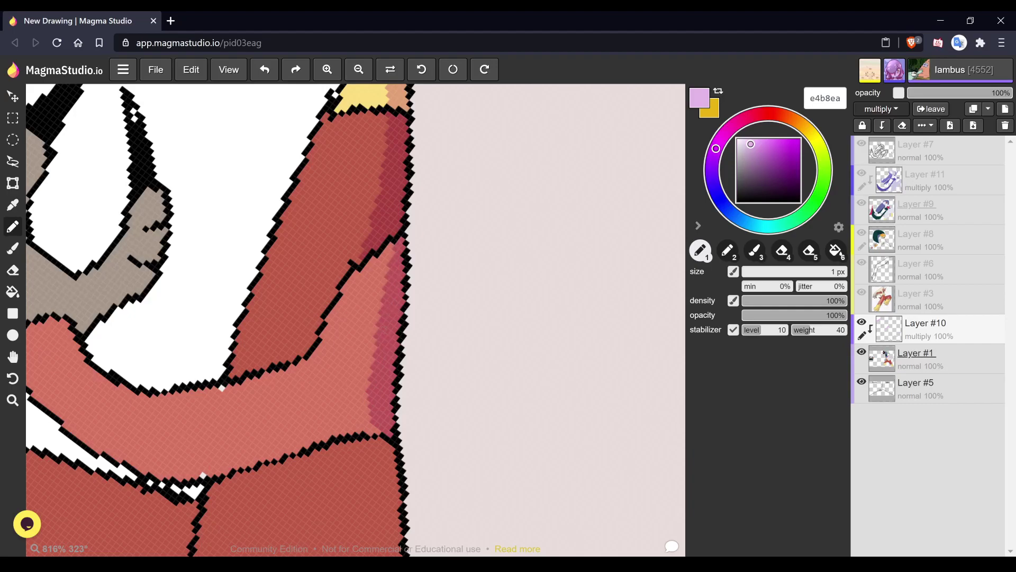
left_click_drag(376, 431, 382, 434)
scroll(418, 276, "down", 3)
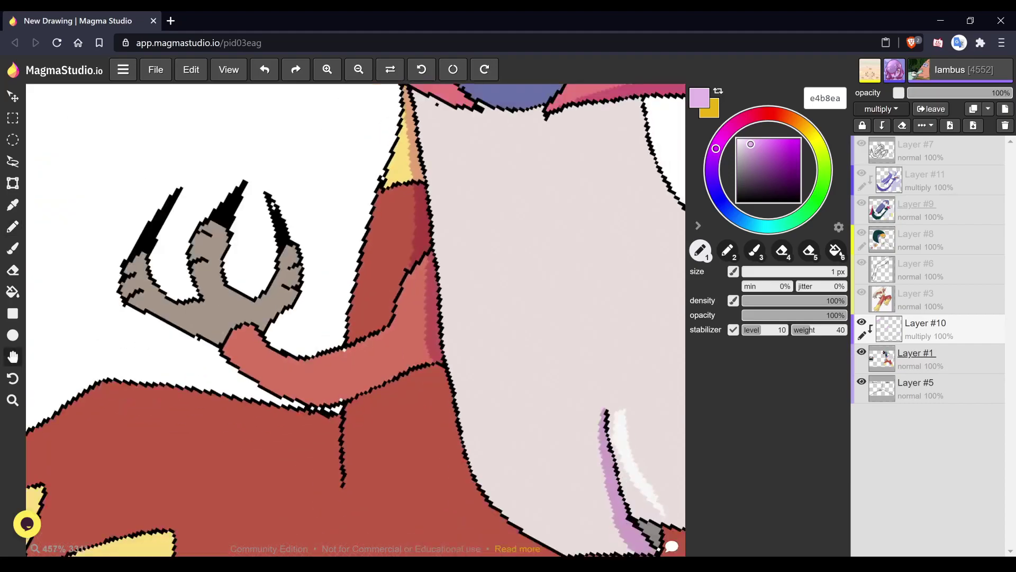
scroll(355, 319, "down", 2)
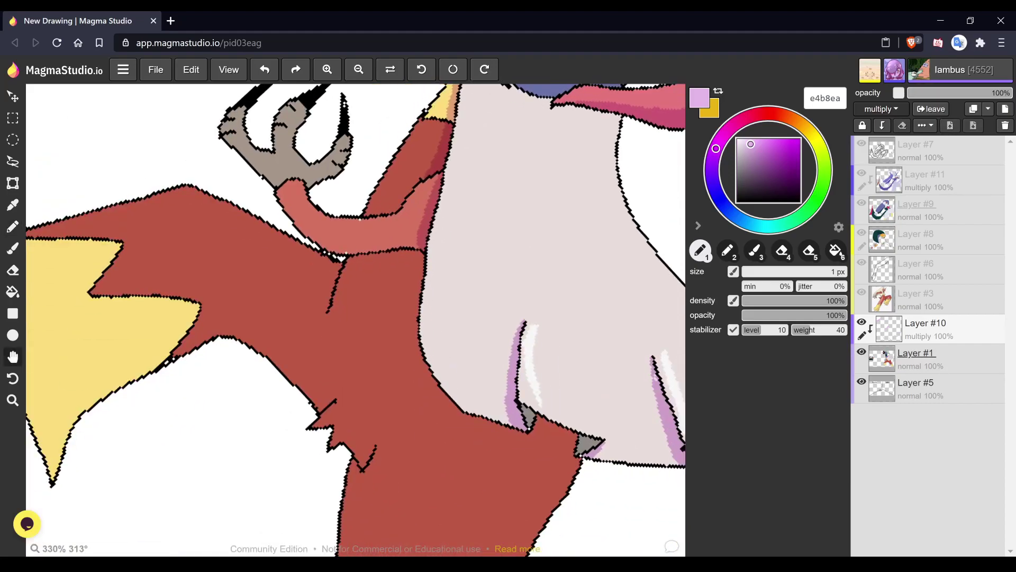
scroll(472, 413, "up", 3)
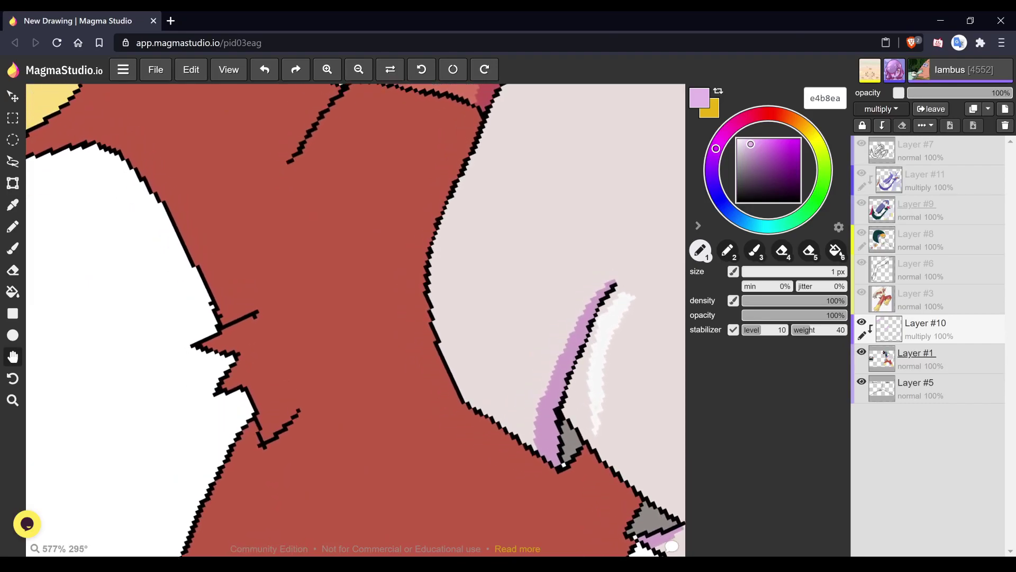
key("b")
key("2")
left_click_drag(489, 94, 442, 191)
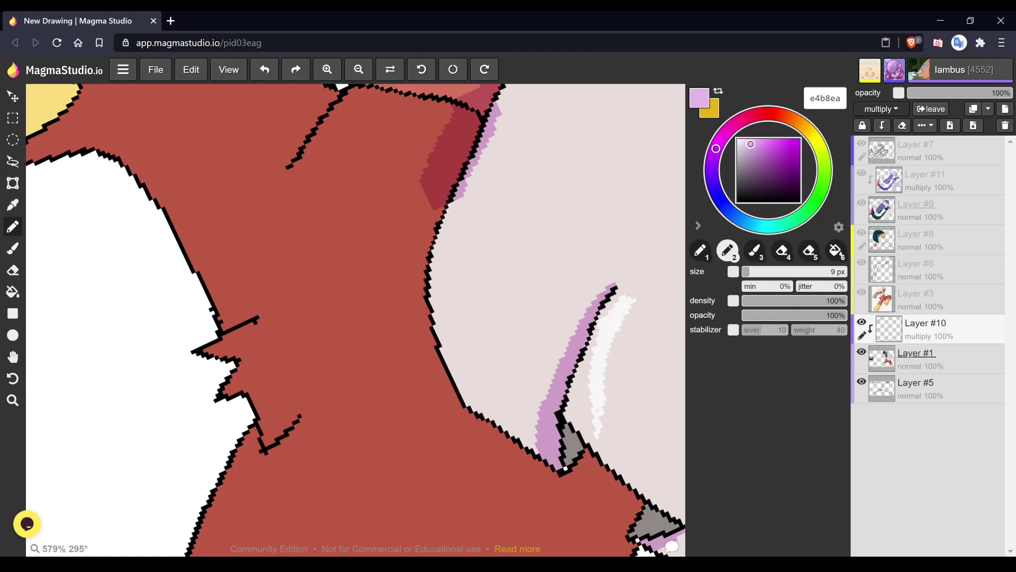
key("ctrl+z")
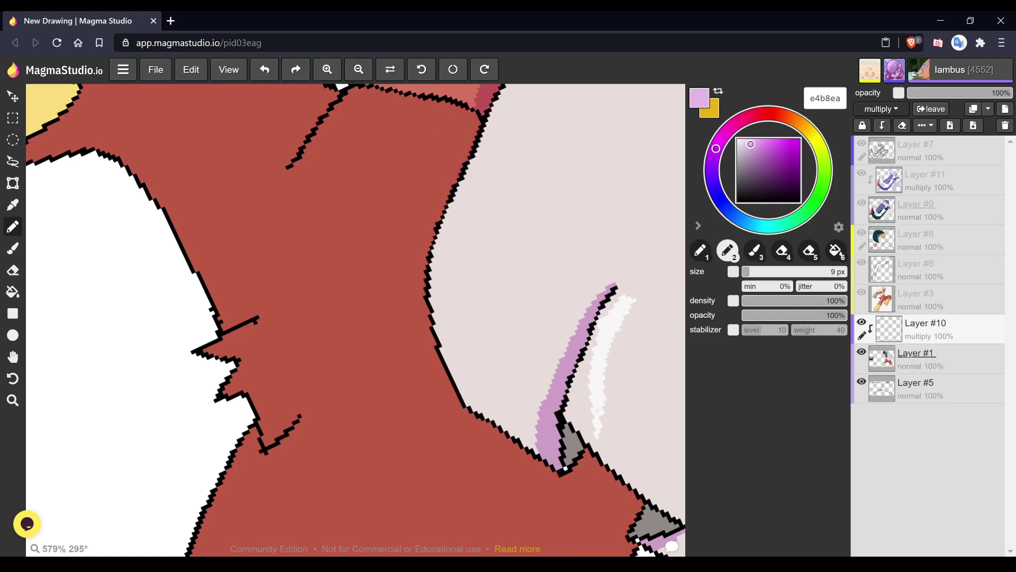
key("1")
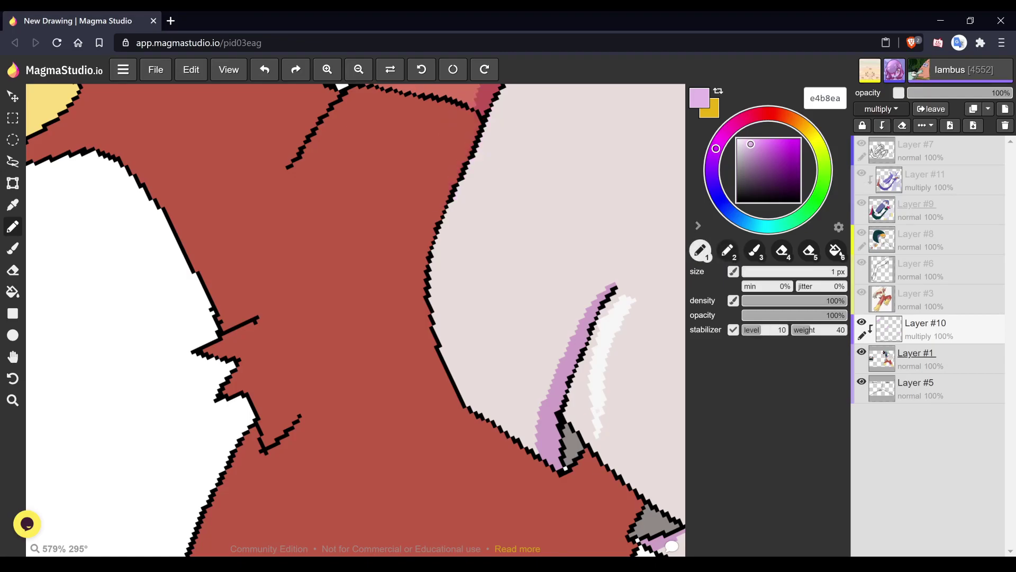
- Shade an e4b8ea shadow with the 4 px pencil on the red body along the wing's edge and under its grey folds
key("2")
key("[")
left_click_drag(489, 109, 448, 187)
key("ctrl+z")
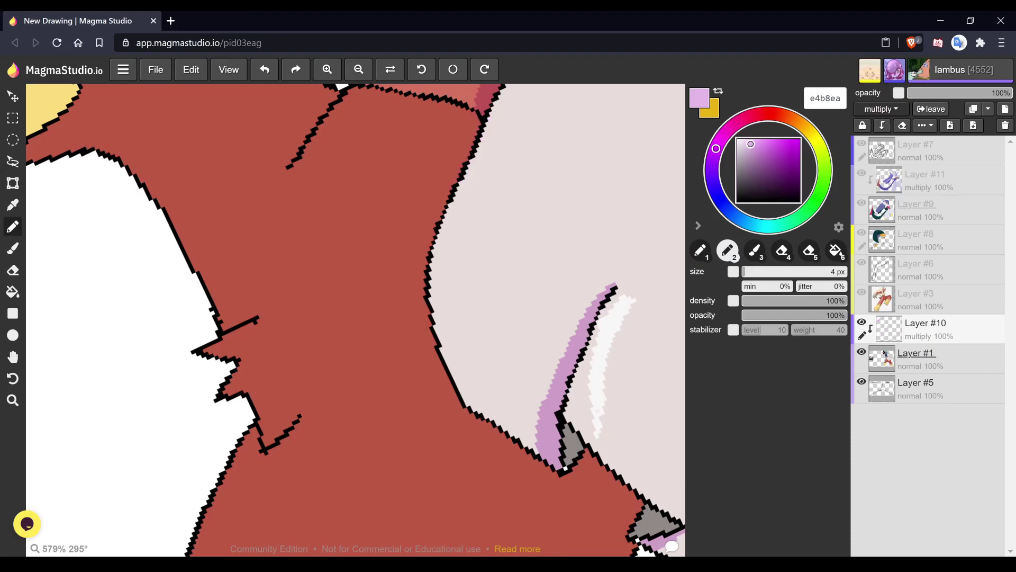
mouse_move(479, 109)
left_mouse_down()
mouse_move(432, 203)
mouse_move(408, 291)
mouse_move(444, 394)
mouse_move(500, 446)
mouse_move(330, 300)
mouse_move(414, 349)
left_mouse_up()
key("space")
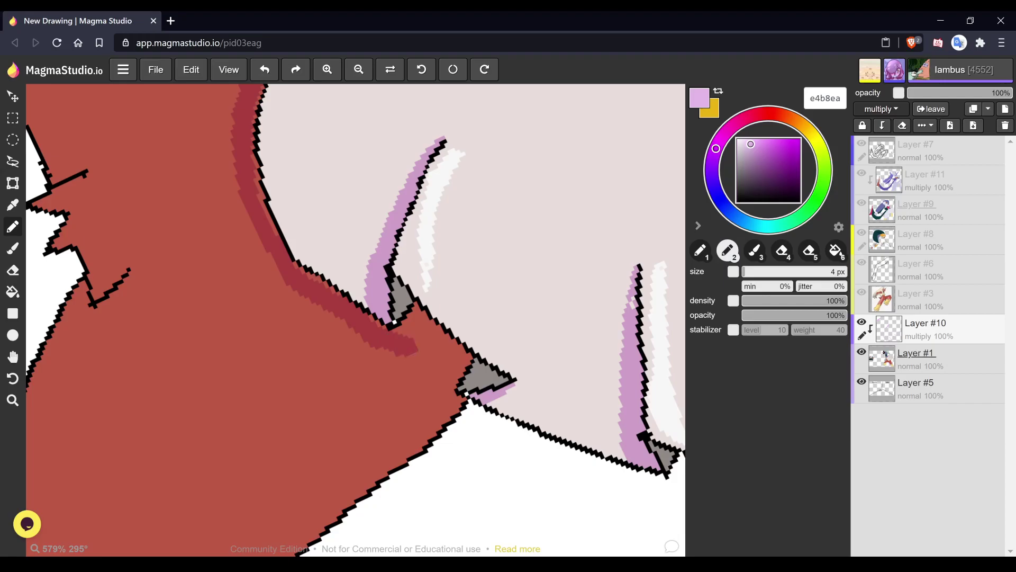
mouse_move(416, 312)
left_mouse_down()
mouse_move(408, 340)
mouse_move(460, 360)
mouse_move(442, 401)
mouse_move(462, 401)
left_mouse_up()
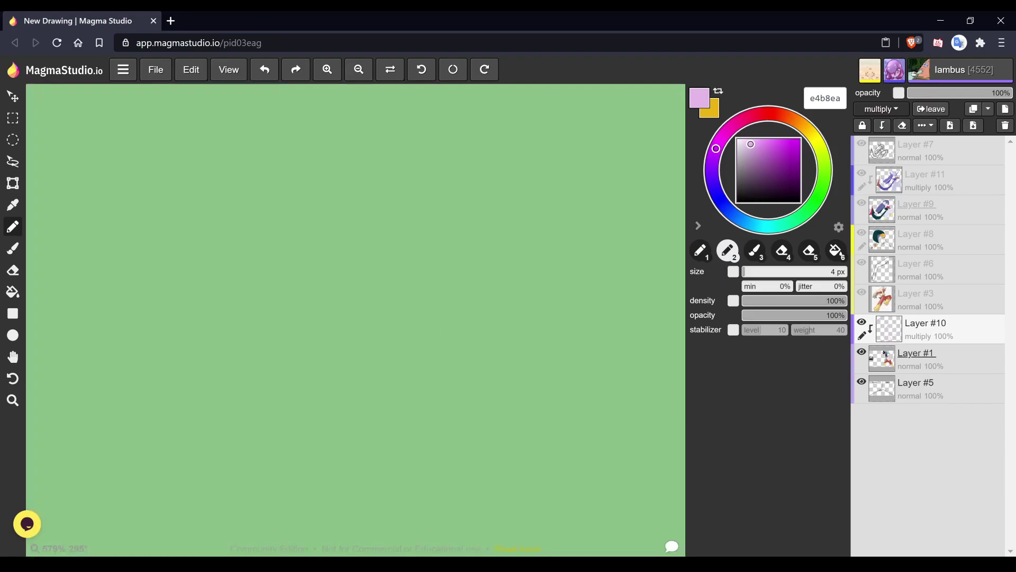
- Shade around the hooked fur line between the legs and beside the short fur line next to it with the 4 px pencil
key("space")
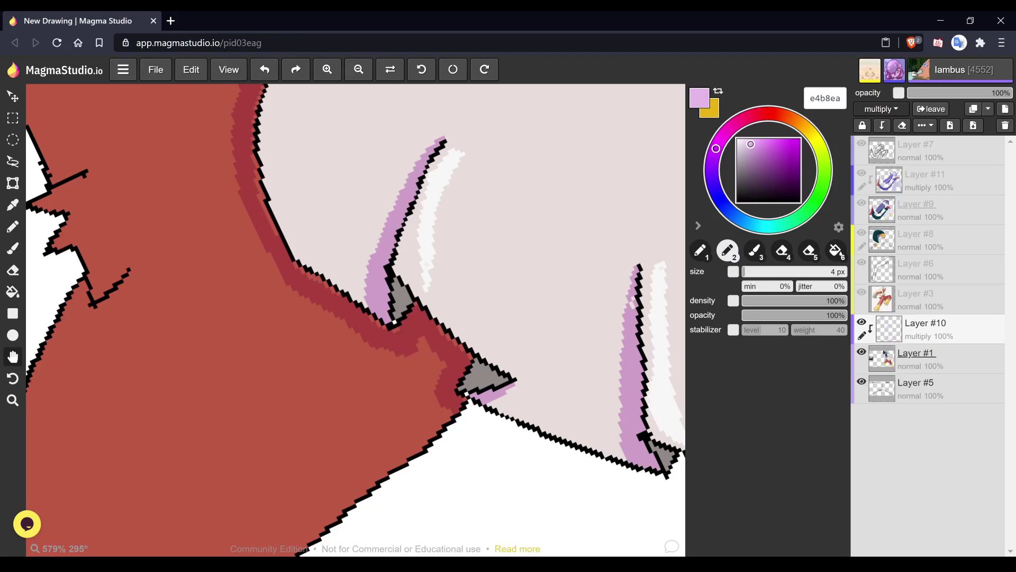
scroll(356, 320, "down", 4)
scroll(355, 320, "down", 3)
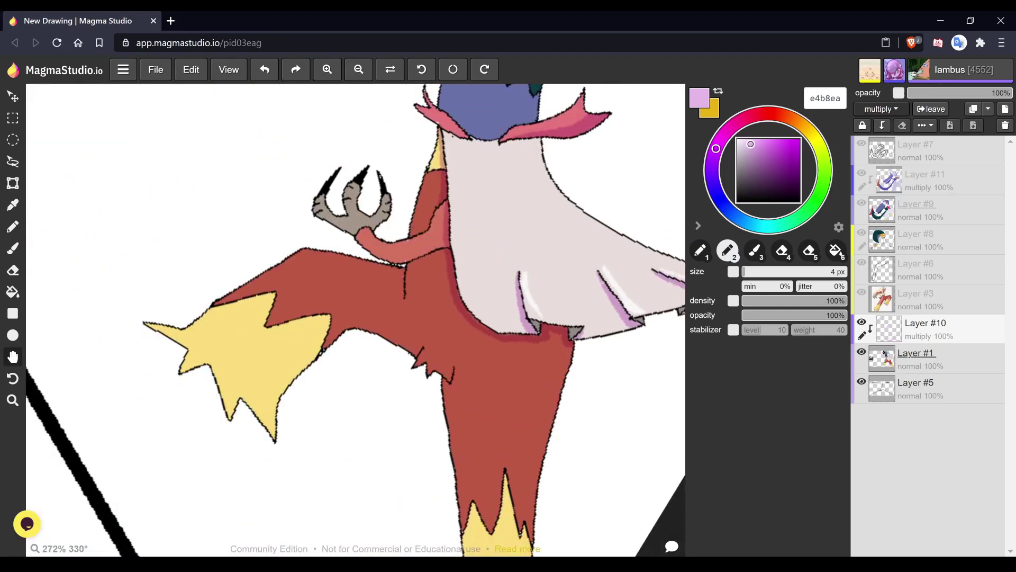
scroll(354, 318, "up", 8)
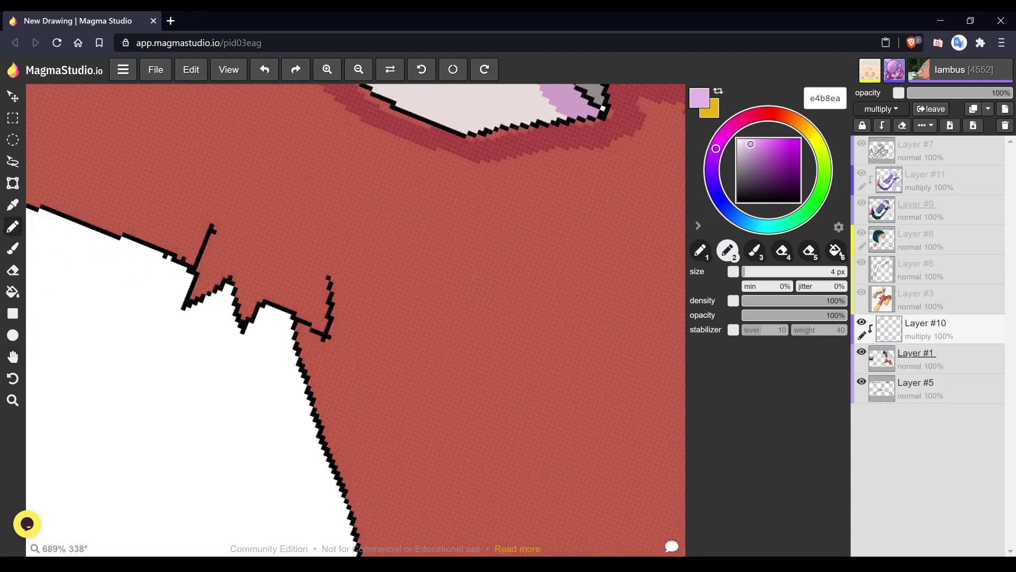
key("space")
scroll(427, 372, "up", 5)
mouse_move(243, 188)
left_mouse_down()
mouse_move(255, 275)
mouse_move(246, 315)
left_mouse_up()
mouse_move(164, 278)
left_mouse_down()
mouse_move(243, 334)
mouse_move(432, 365)
mouse_move(578, 461)
left_mouse_up()
key("space")
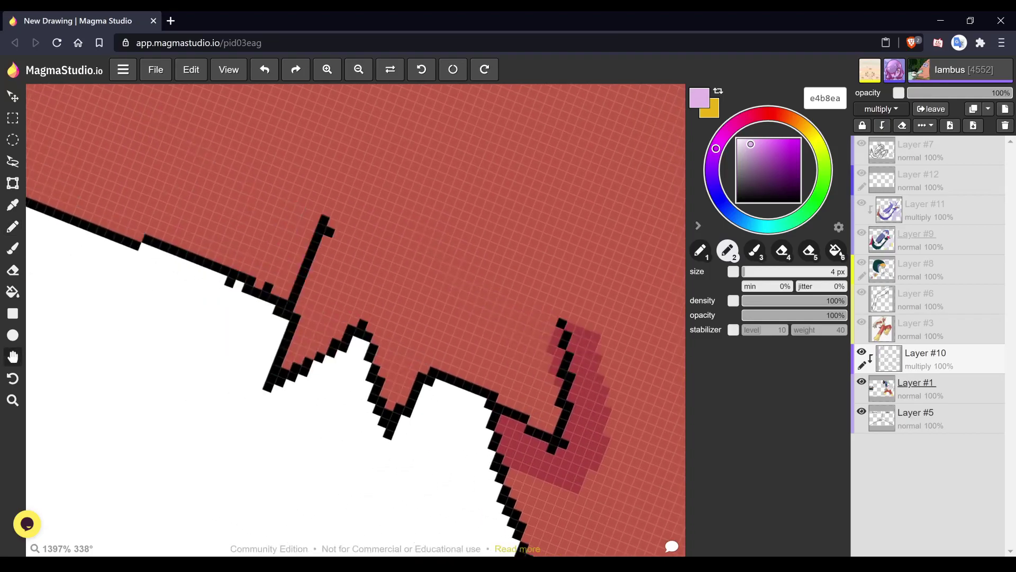
left_click_drag(532, 225, 552, 238)
left_click_drag(336, 219, 296, 302)
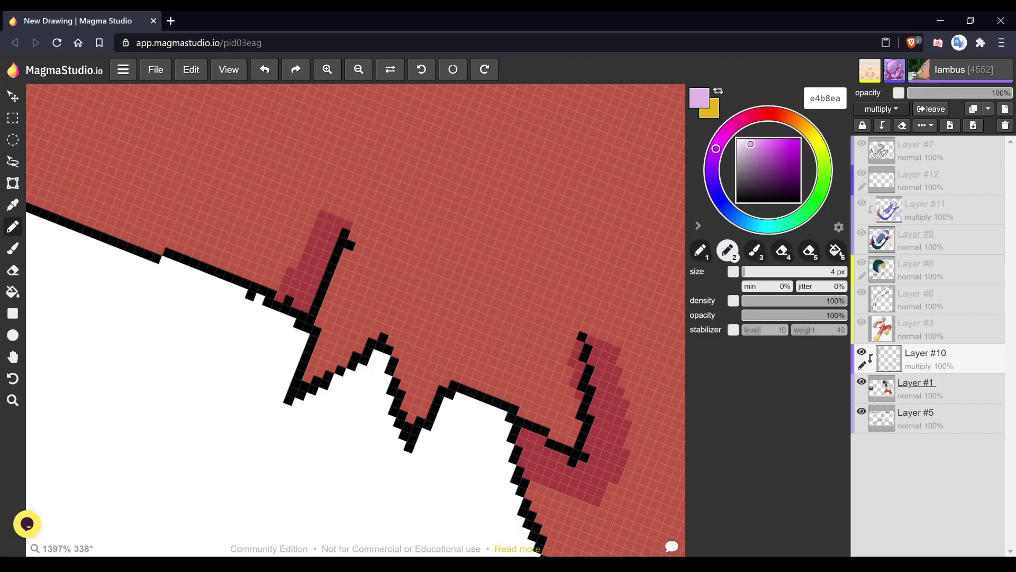
- Fill the unshaded gaps between the wing's hem outline and the red leg's shadow with the 1 px pencil
key("space")
scroll(355, 318, "down", 3)
scroll(355, 320, "down", 5)
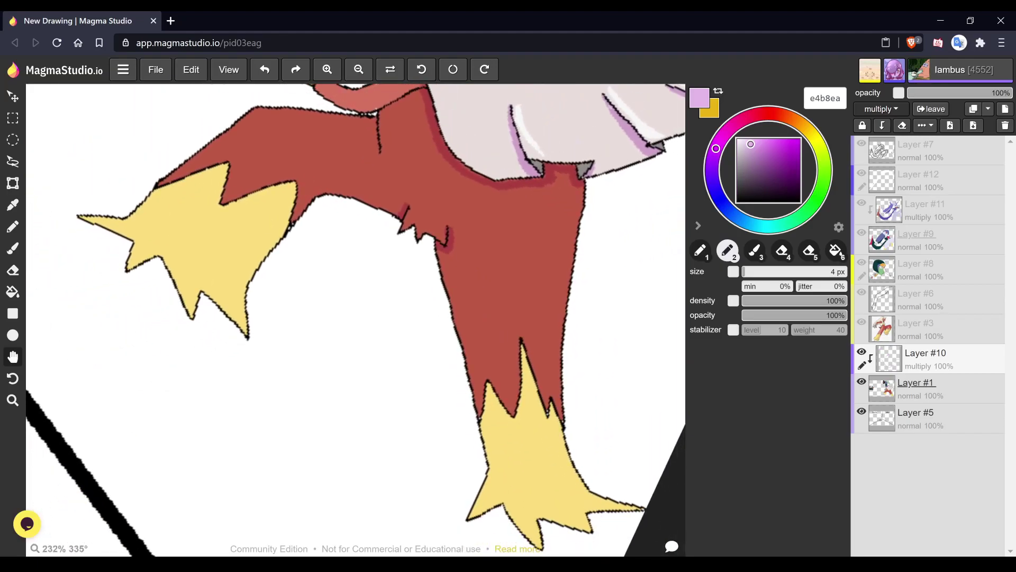
mouse_move(356, 320)
left_mouse_down()
mouse_move(339, 403)
mouse_move(300, 479)
left_mouse_up()
scroll(532, 318, "up", 6)
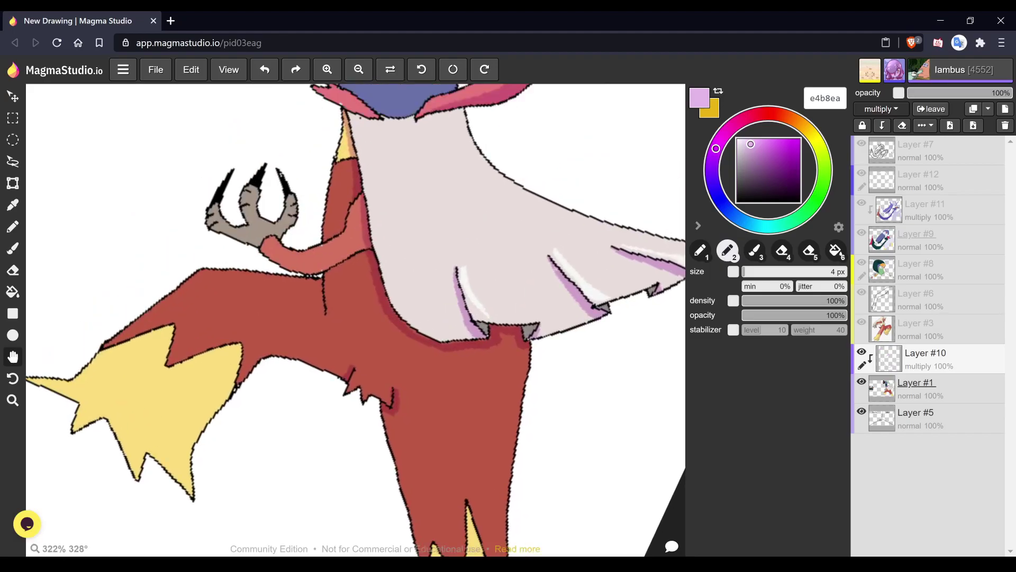
scroll(425, 305, "up", 5)
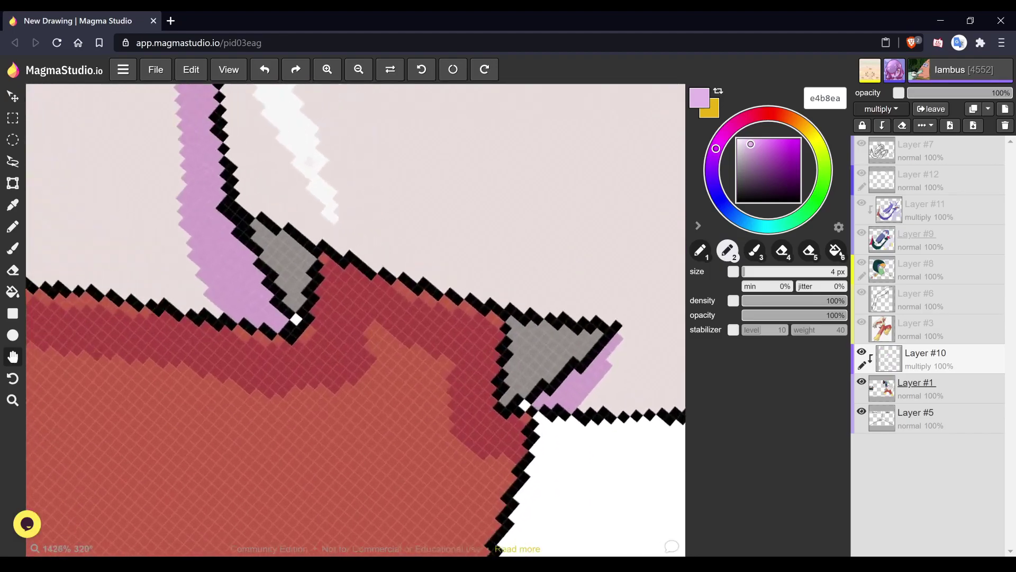
key("1")
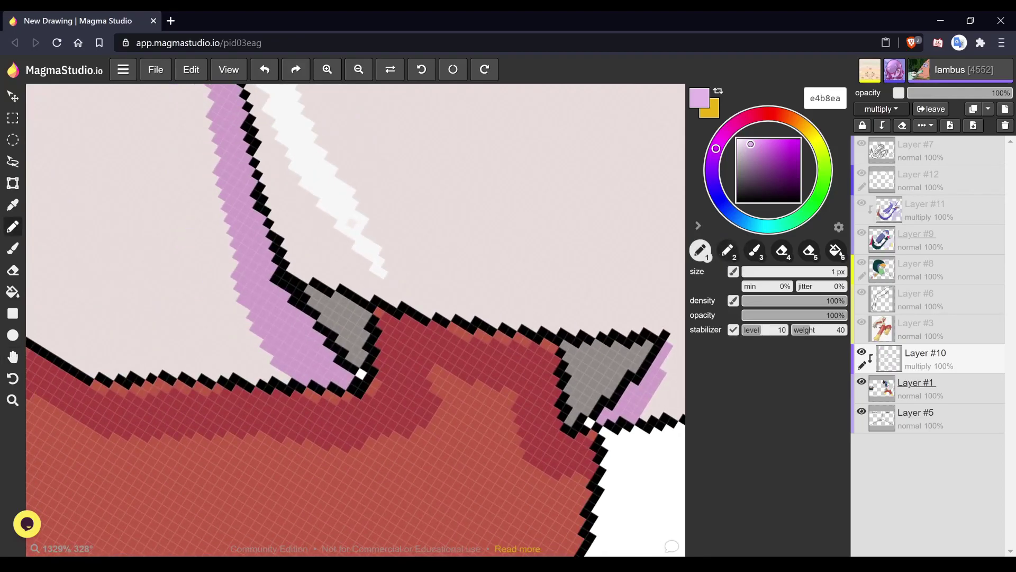
left_click_drag(93, 387, 220, 392)
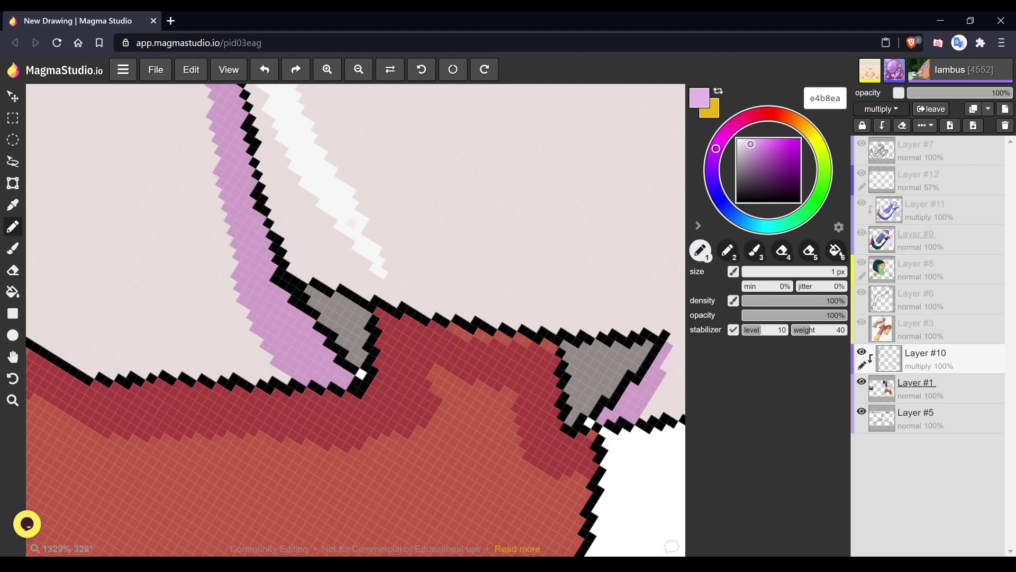
left_click_drag(453, 329, 504, 349)
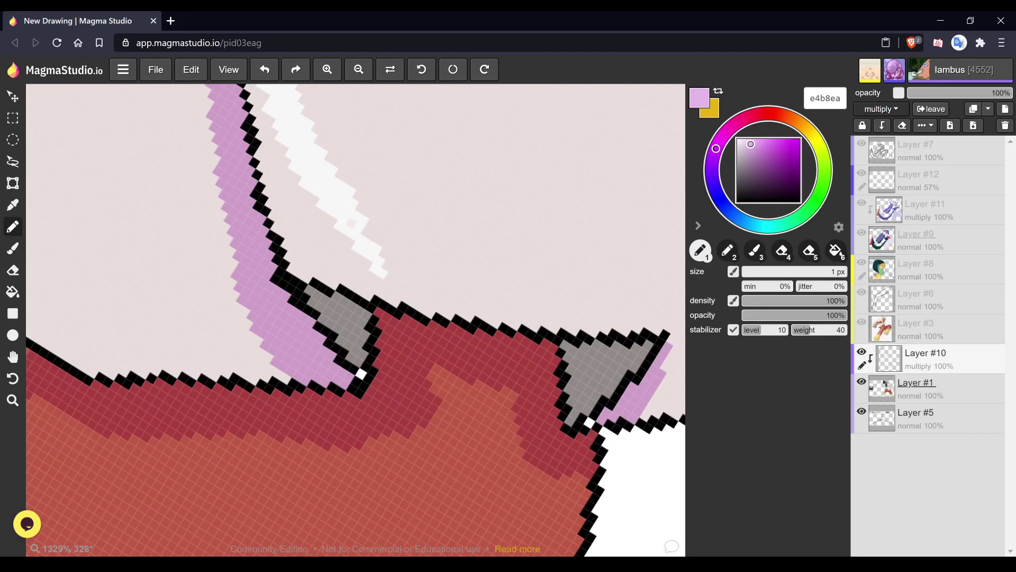
- Fill the remaining unshaded pixels along the wing's curved edge on the red body, up to the arm
key("space")
mouse_move(223, 248)
left_mouse_down()
mouse_move(498, 279)
mouse_move(650, 379)
left_mouse_up()
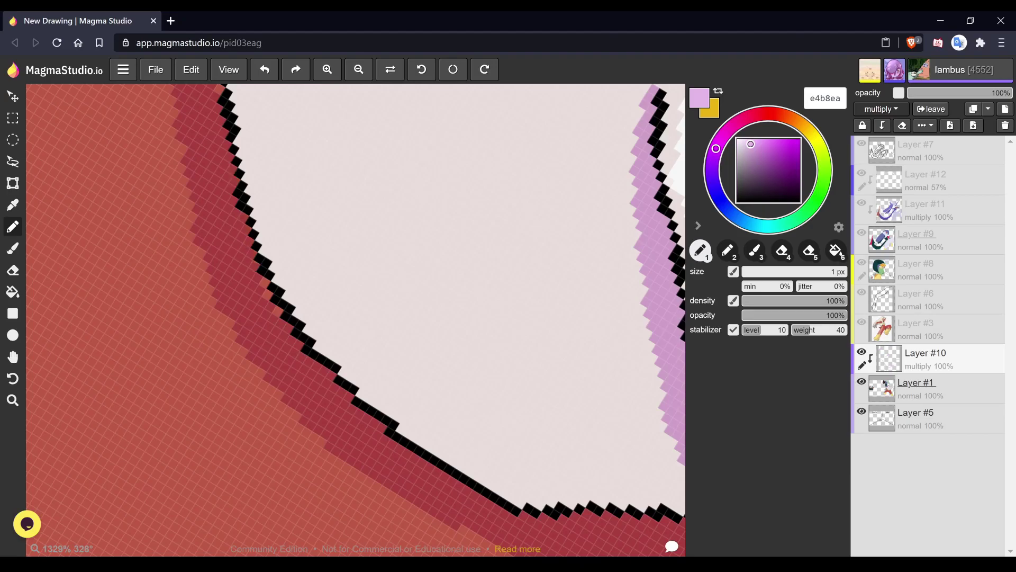
left_click_drag(265, 280, 277, 312)
key("space")
left_click_drag(264, 159, 368, 471)
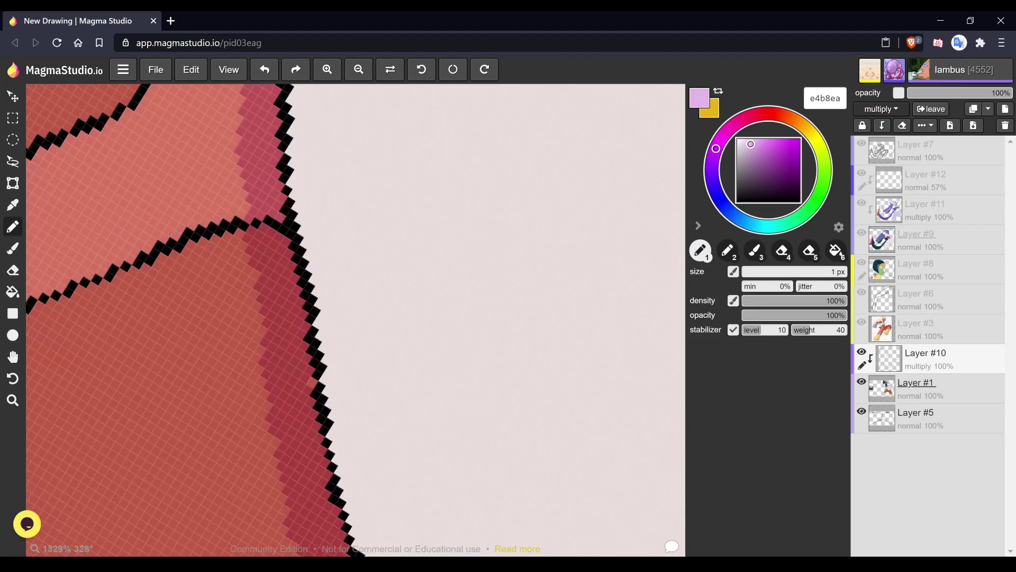
- Shade an e4b8ea strip with the 4 px pencil on the red body below the arm's lower outline, from the wing to the thigh crease
key("space")
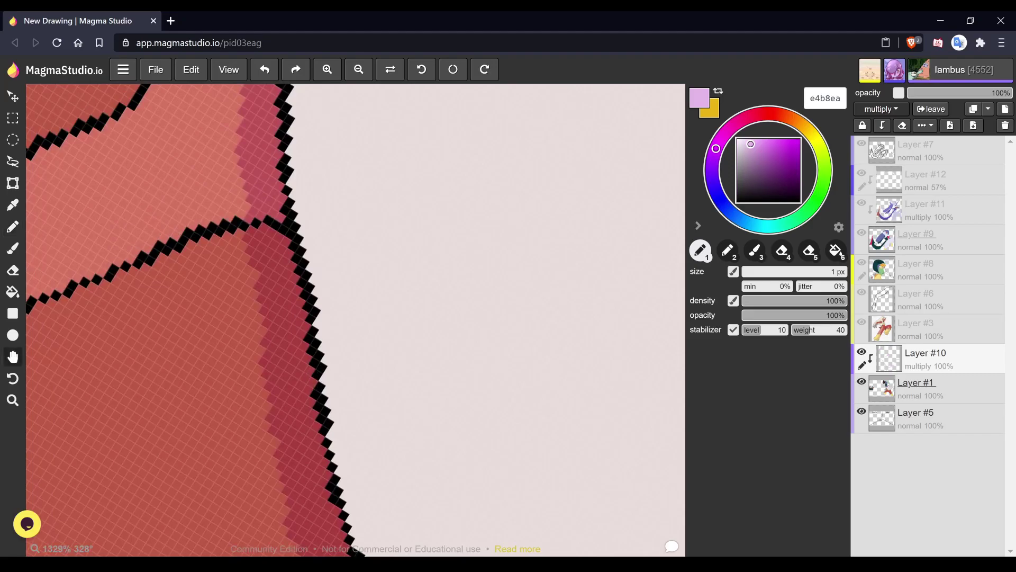
scroll(356, 320, "down", 5)
scroll(355, 318, "down", 2)
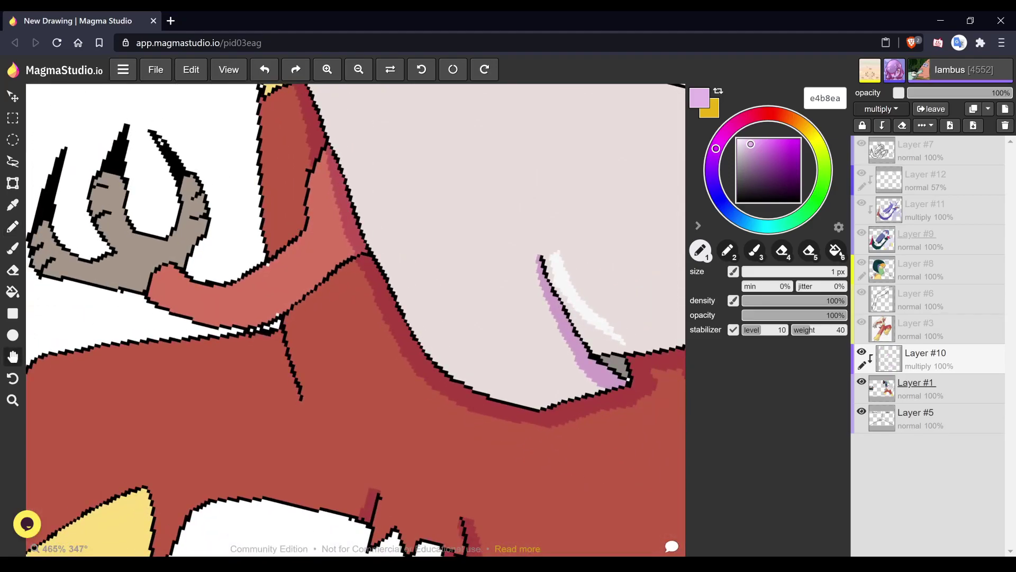
scroll(354, 318, "down", 2)
scroll(354, 317, "down", 5)
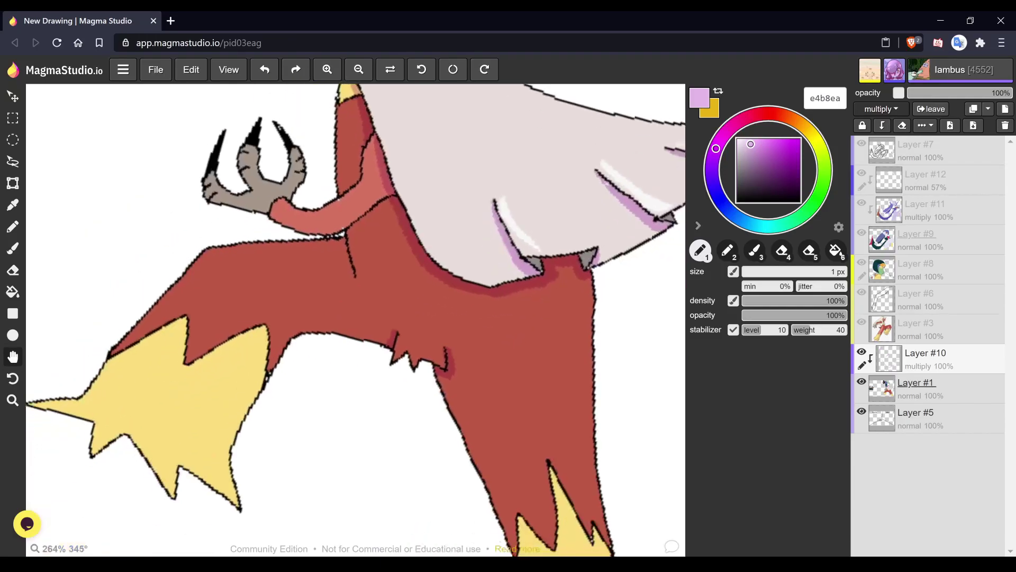
scroll(355, 318, "up", 4)
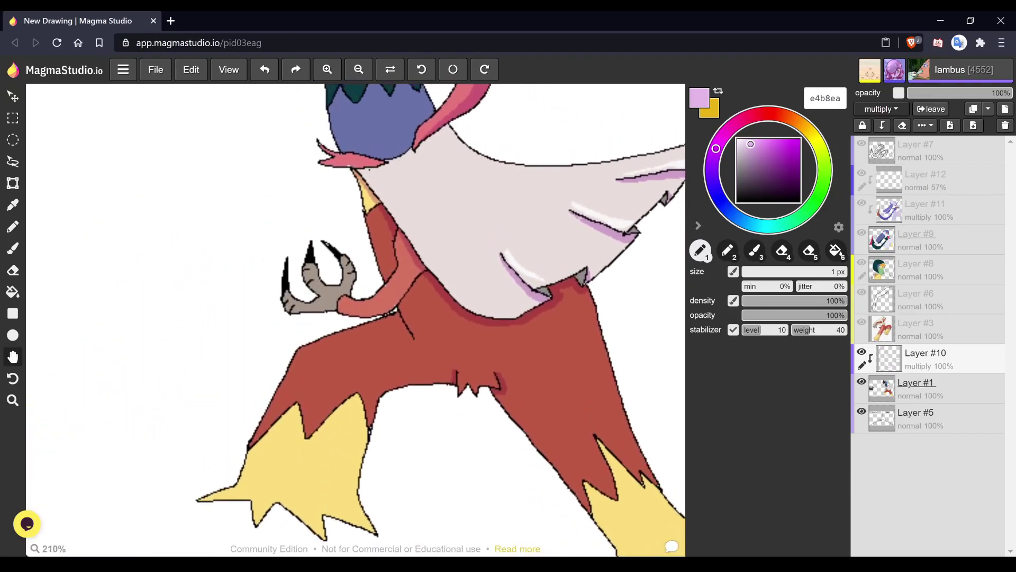
scroll(354, 318, "up", 11)
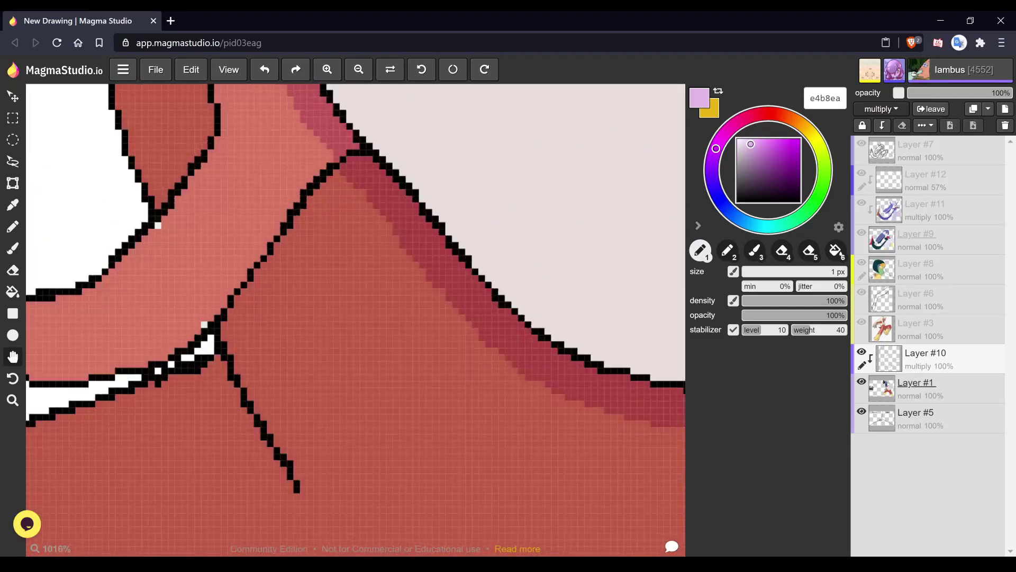
left_click_drag(541, 326, 579, 288)
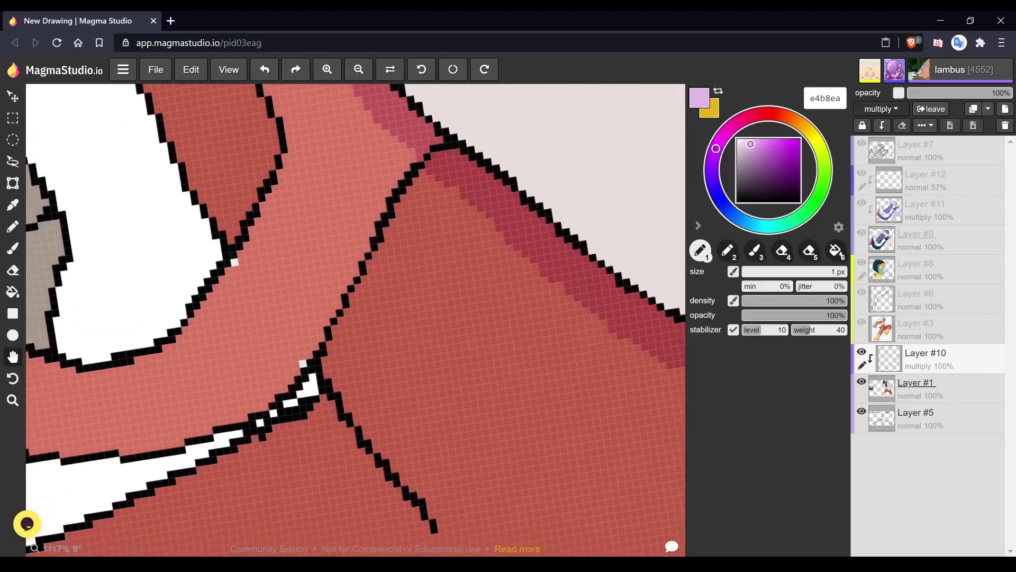
key("2")
mouse_move(442, 184)
left_mouse_down()
mouse_move(408, 211)
mouse_move(420, 220)
mouse_move(375, 313)
left_mouse_up()
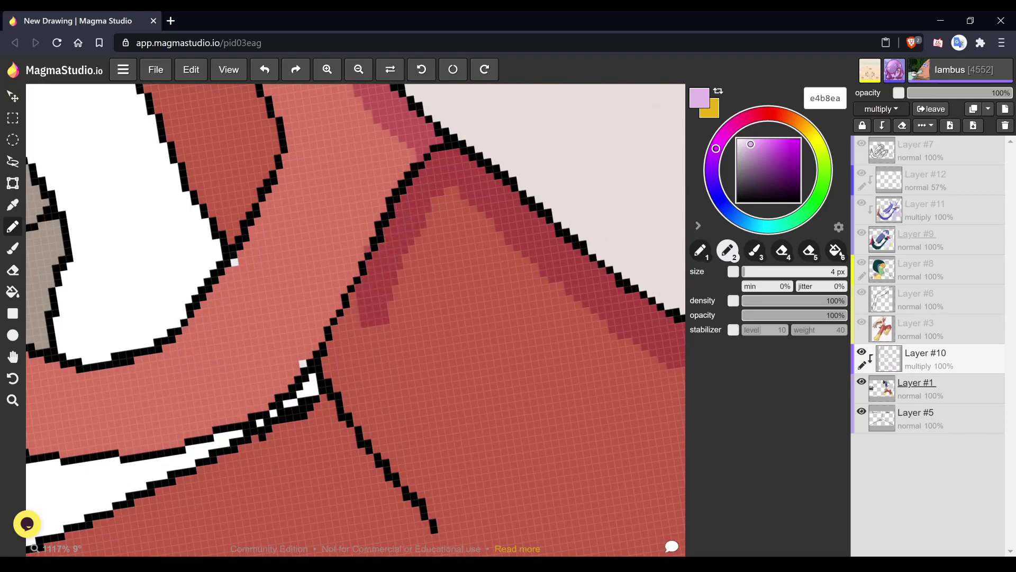
mouse_move(354, 264)
left_mouse_down()
mouse_move(324, 368)
mouse_move(347, 381)
left_mouse_up()
- Shade a strip down the outer side of the thigh's short crease line, tapering its tip with the 1 px pencil
key("space")
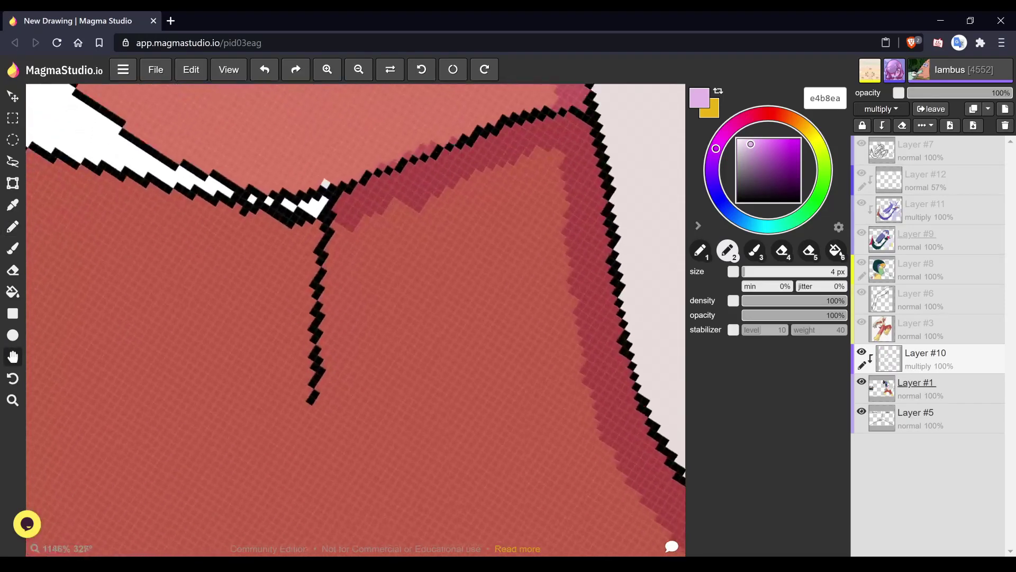
scroll(249, 362, "up", 1)
mouse_move(330, 214)
left_mouse_down()
mouse_move(314, 222)
mouse_move(317, 267)
left_mouse_up()
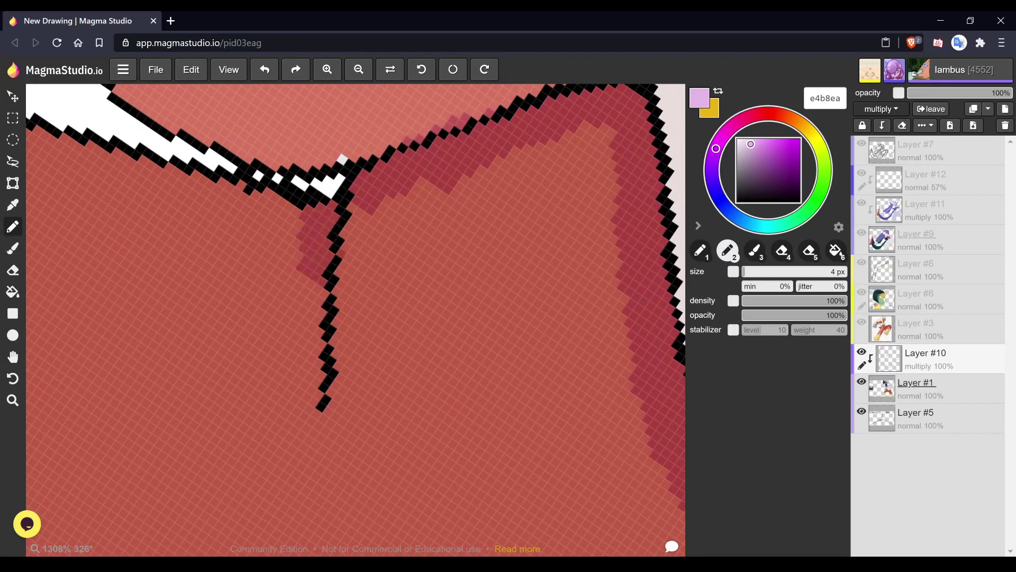
mouse_move(299, 233)
left_mouse_down()
mouse_move(296, 344)
mouse_move(320, 383)
mouse_move(315, 404)
mouse_move(308, 397)
left_mouse_up()
key("1")
left_click(318, 395)
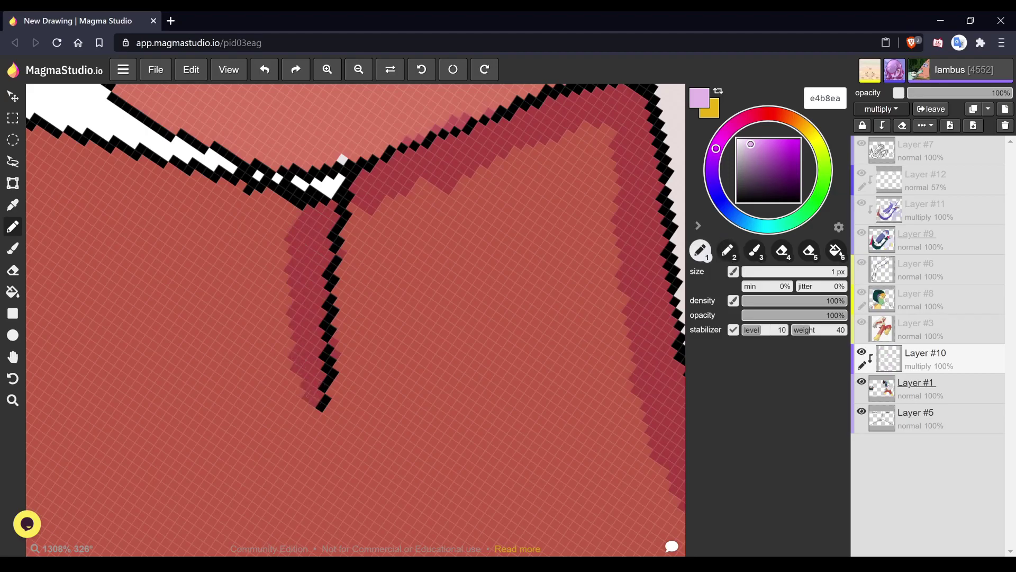
mouse_move(297, 218)
left_mouse_down()
mouse_move(289, 205)
mouse_move(348, 327)
left_mouse_up()
- Shade an e4b8ea strip with the 1 px pencil on the dark red upper body along the lighter arm's inner outline, down to the elbow bend
key("space")
scroll(521, 312, "down", 4)
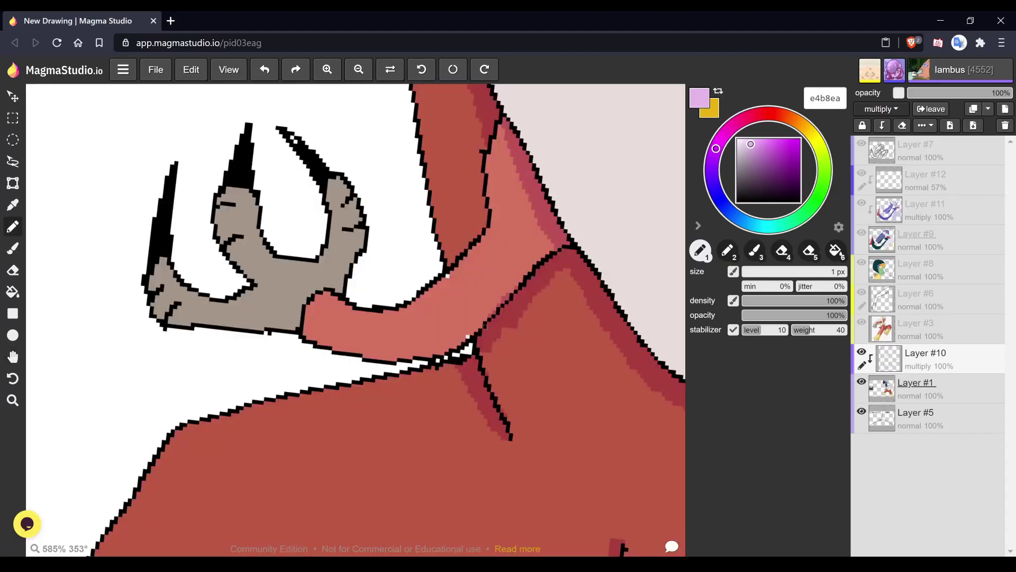
key("space")
scroll(355, 320, "up", 4)
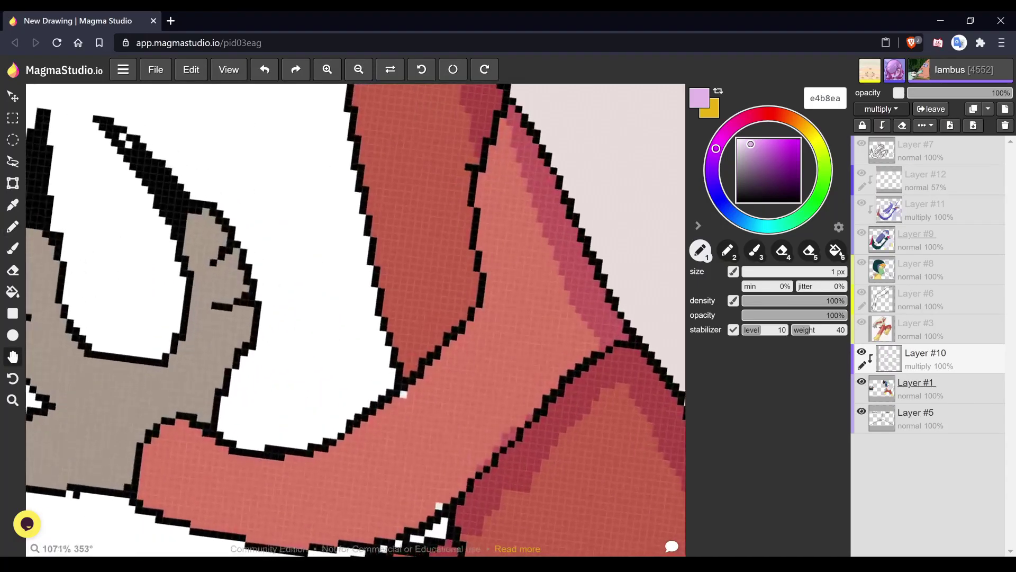
scroll(476, 238, "up", 2)
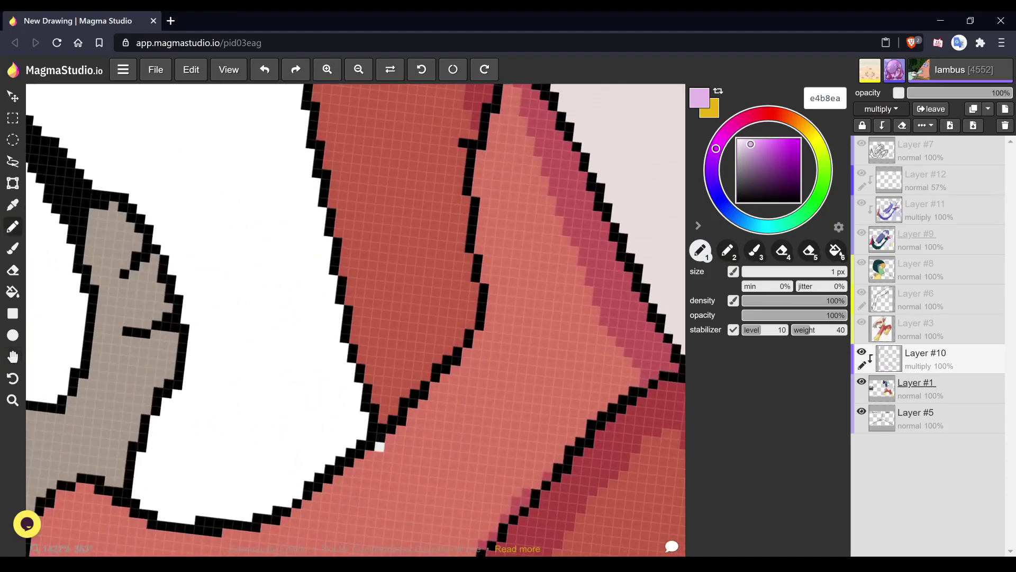
left_click_drag(465, 122, 448, 181)
mouse_move(474, 126)
left_mouse_down()
mouse_move(460, 162)
mouse_move(466, 118)
mouse_move(445, 210)
left_mouse_up()
left_click_drag(458, 167, 456, 269)
left_click(463, 210)
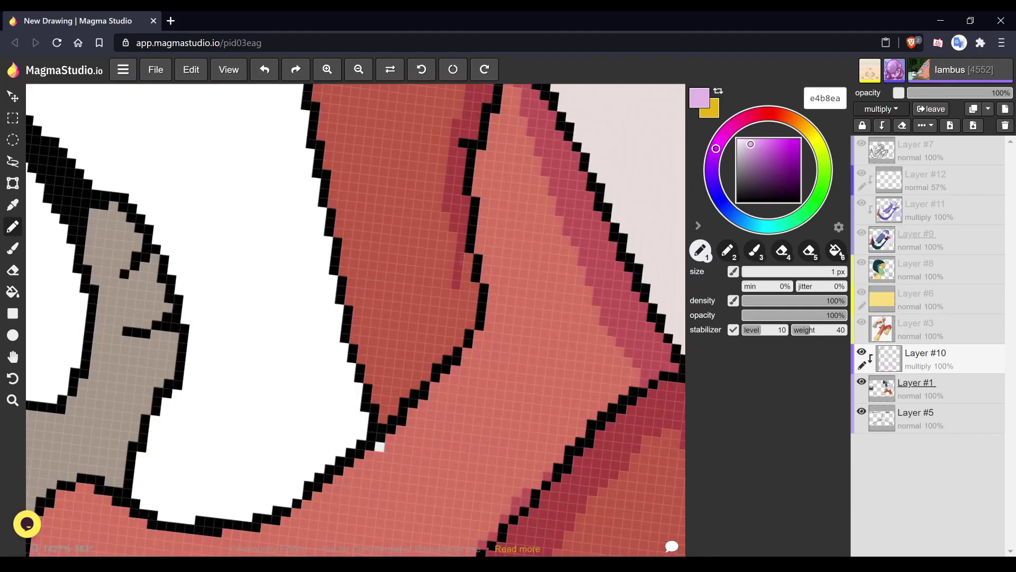
- Extend the dark red body's shadow around the arm's bend and down along the outline to the pointed lower tip
left_click_drag(468, 259, 459, 327)
mouse_move(474, 283)
left_mouse_down()
mouse_move(466, 334)
mouse_move(409, 375)
left_mouse_up()
left_click(448, 350)
mouse_move(457, 340)
left_mouse_down()
mouse_move(396, 401)
mouse_move(435, 369)
left_mouse_up()
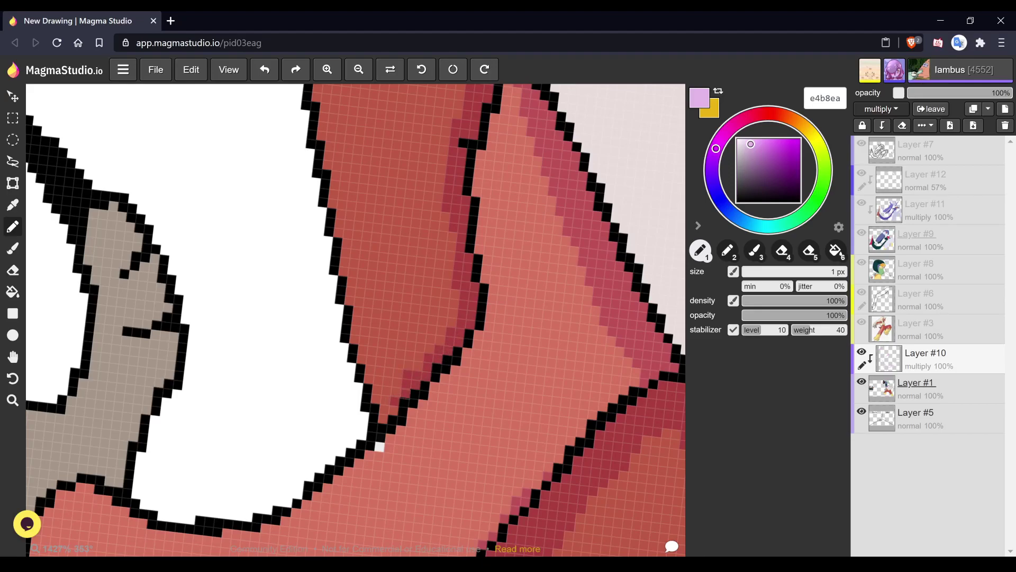
mouse_move(373, 407)
left_mouse_down()
mouse_move(452, 320)
mouse_move(426, 394)
left_mouse_up()
- Review the shading on the arm, thigh, legs and wing across the whole figure
key("space")
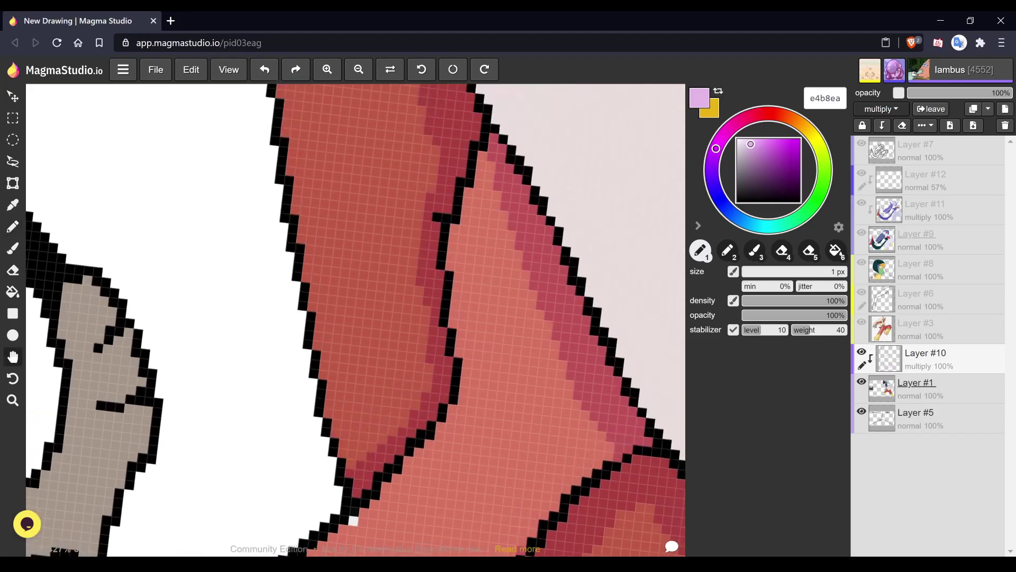
scroll(355, 320, "down", 3)
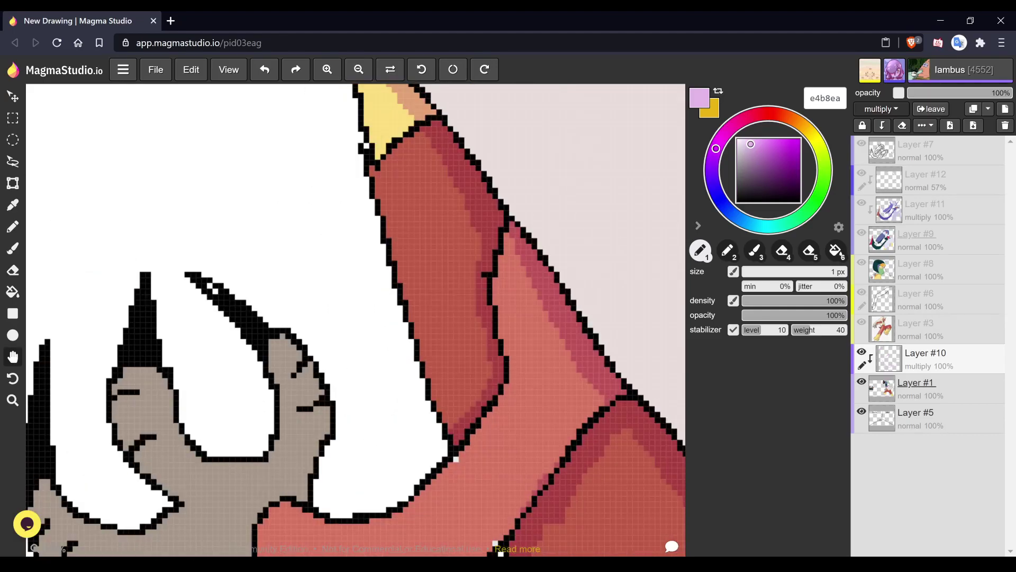
scroll(356, 320, "down", 3)
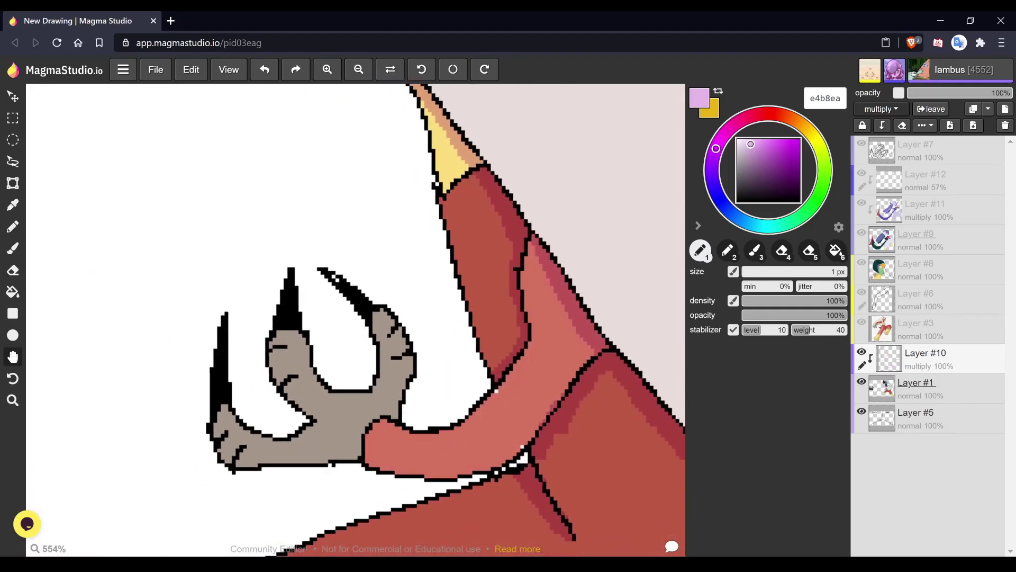
scroll(635, 257, "down", 4)
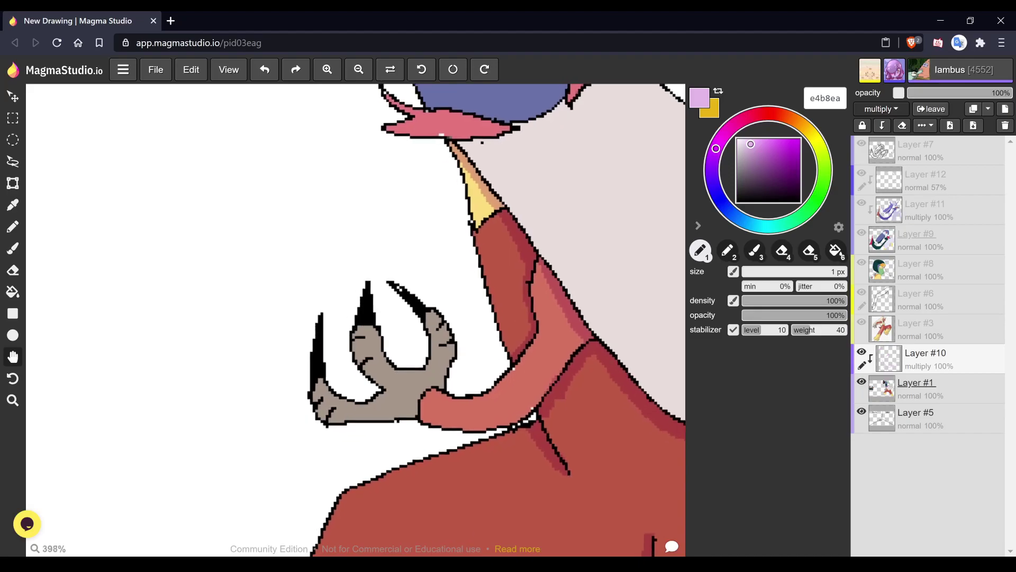
scroll(677, 64, "down", 2)
left_click_drag(356, 320, 321, 255)
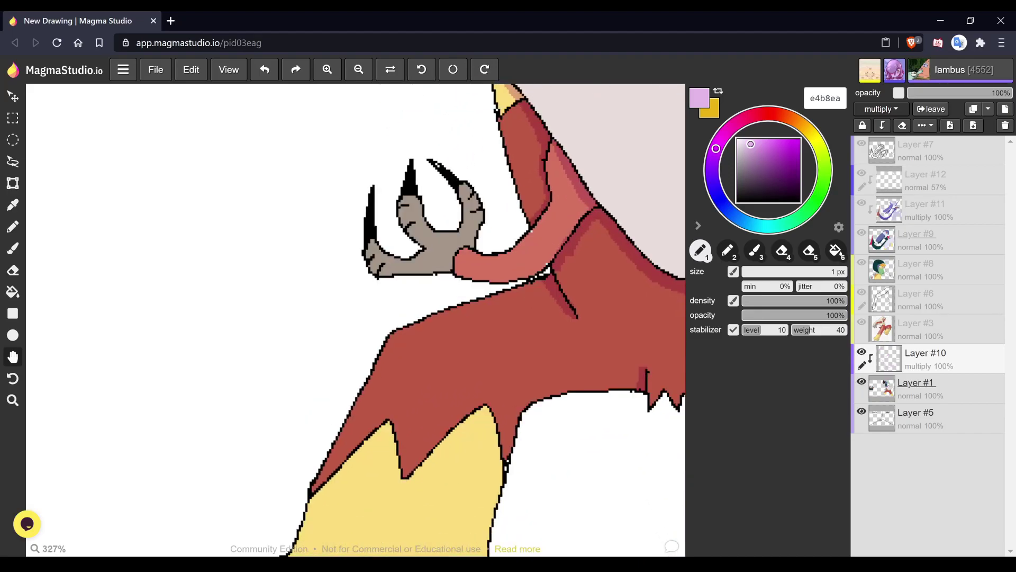
scroll(373, 253, "down", 10)
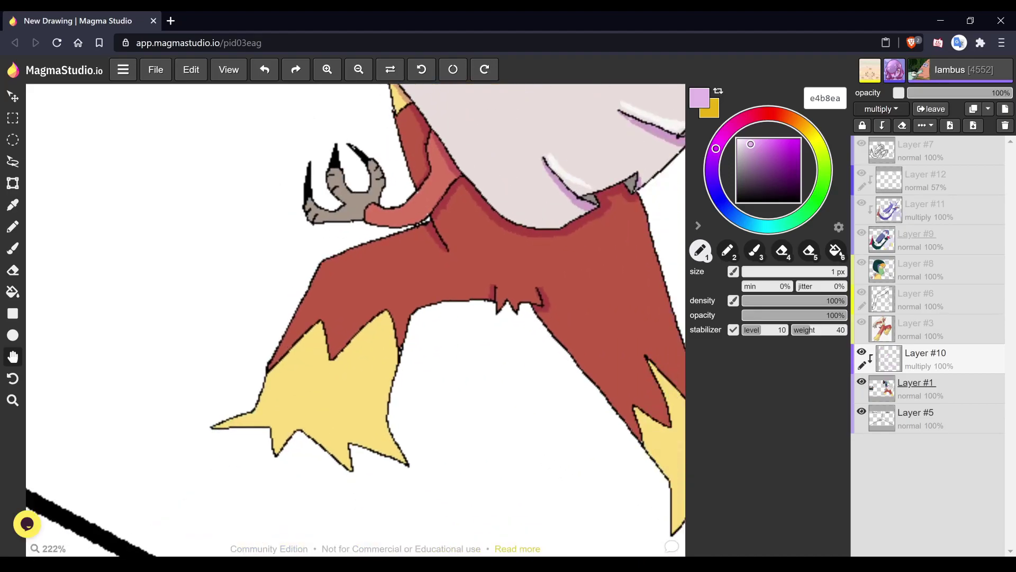
left_click_drag(355, 320, 322, 376)
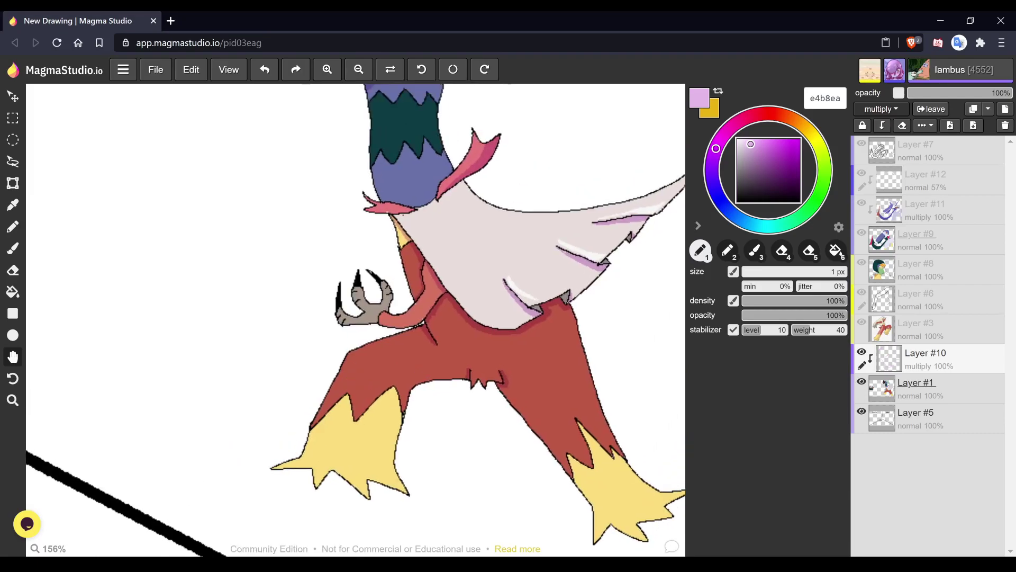
scroll(356, 319, "down", 4)
- Shade the eye's upper iris and the blue skin at both eye corners with the 1 px and 4 px e4b8ea pencils
scroll(397, 249, "up", 1)
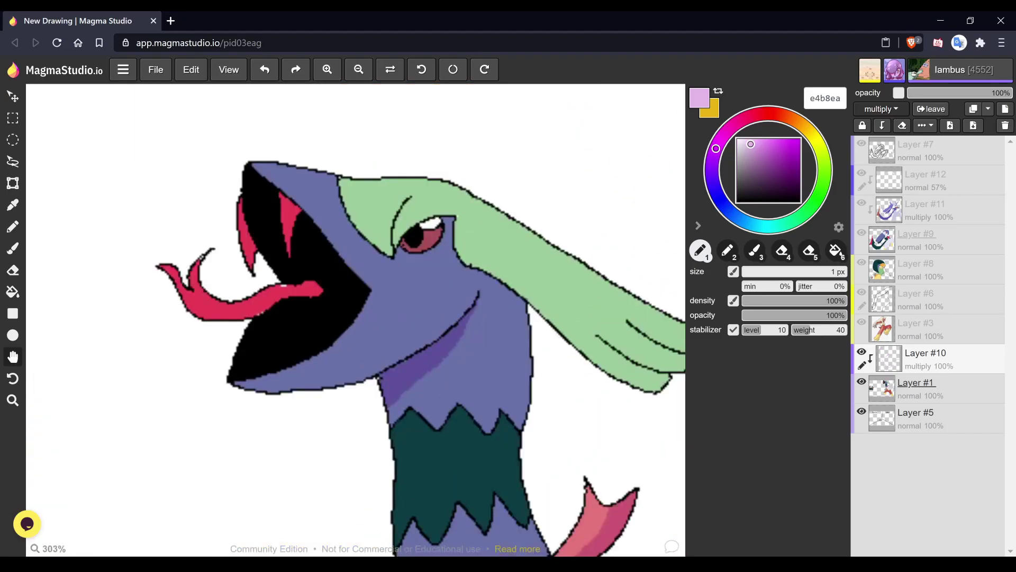
scroll(399, 263, "up", 5)
key("b")
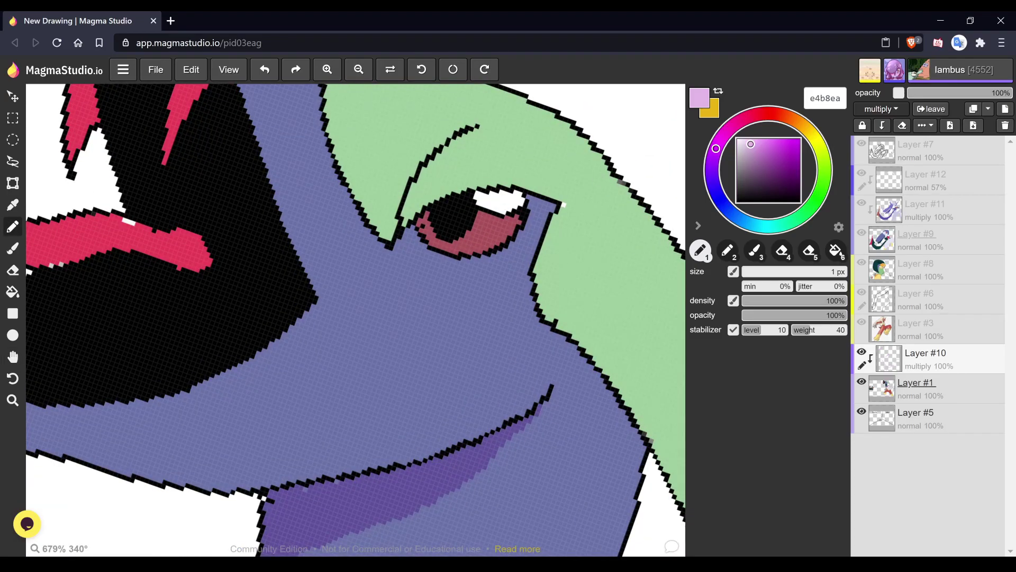
mouse_move(398, 255)
left_mouse_down()
mouse_move(415, 234)
mouse_move(467, 219)
mouse_move(530, 214)
left_mouse_up()
key("2")
left_click_drag(397, 253, 419, 211)
mouse_move(501, 214)
left_mouse_down()
mouse_move(484, 215)
mouse_move(545, 204)
mouse_move(551, 219)
left_mouse_up()
- Shade a strip with the 4 px pencil on the blue face along the green crest's front edge, down to its point by the eye
key("space")
left_click_drag(356, 320, 421, 401)
mouse_move(387, 102)
left_mouse_down()
mouse_move(384, 146)
mouse_move(375, 143)
mouse_move(397, 261)
mouse_move(455, 331)
left_mouse_up()
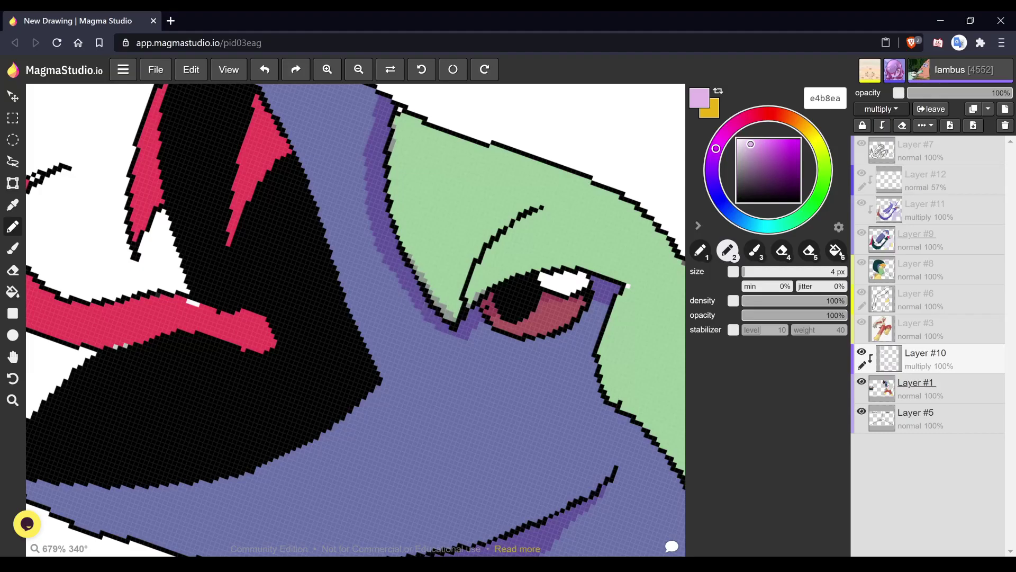
- Erase the shadow that spilled onto the green crest along its whole front edge with the 5 px eraser
key("e")
scroll(483, 294, "up", 5)
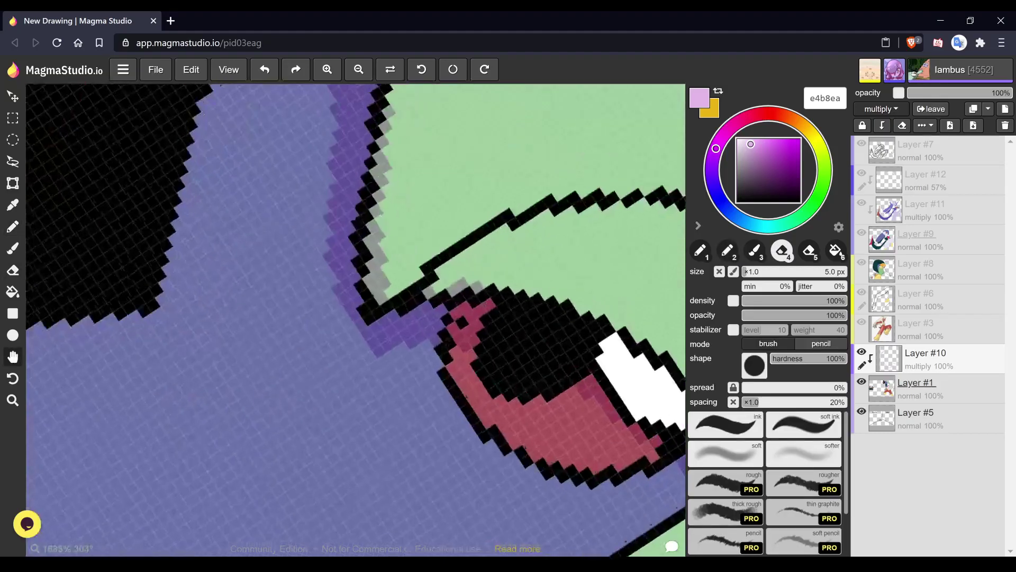
scroll(445, 265, "up", 1)
key("e")
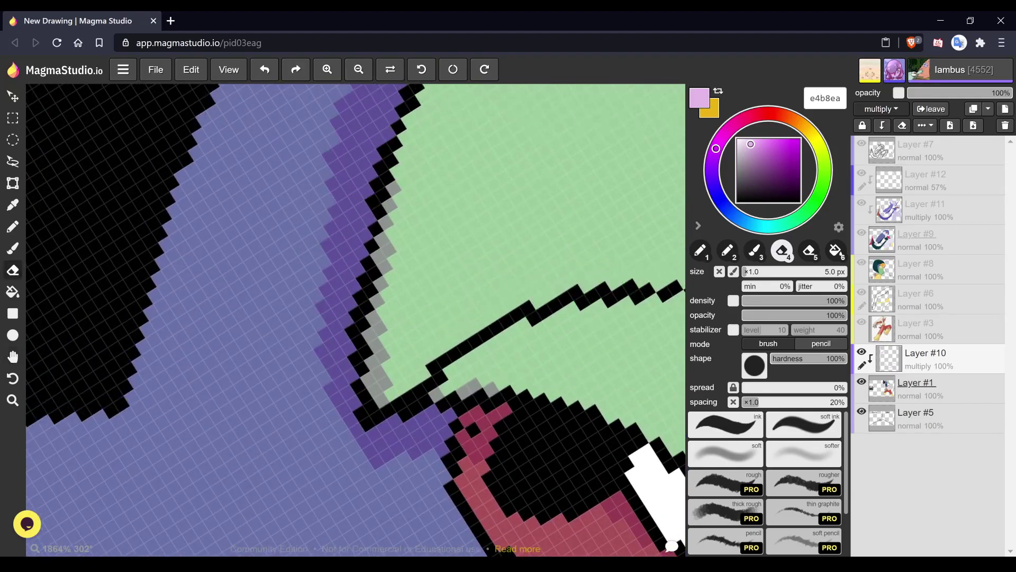
mouse_move(394, 183)
left_mouse_down()
mouse_move(370, 354)
mouse_move(385, 399)
left_mouse_up()
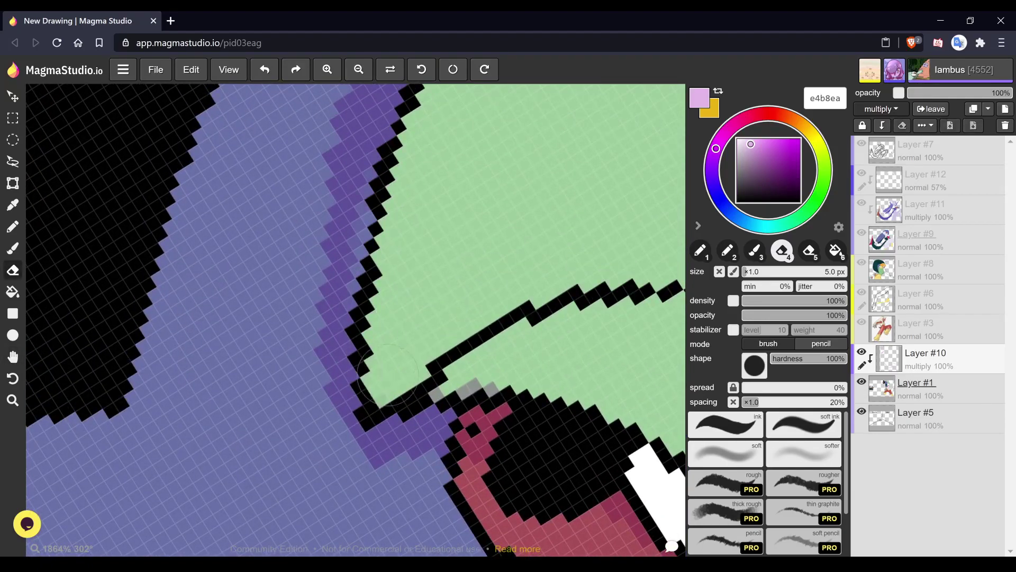
key("space")
left_click_drag(450, 170, 346, 405)
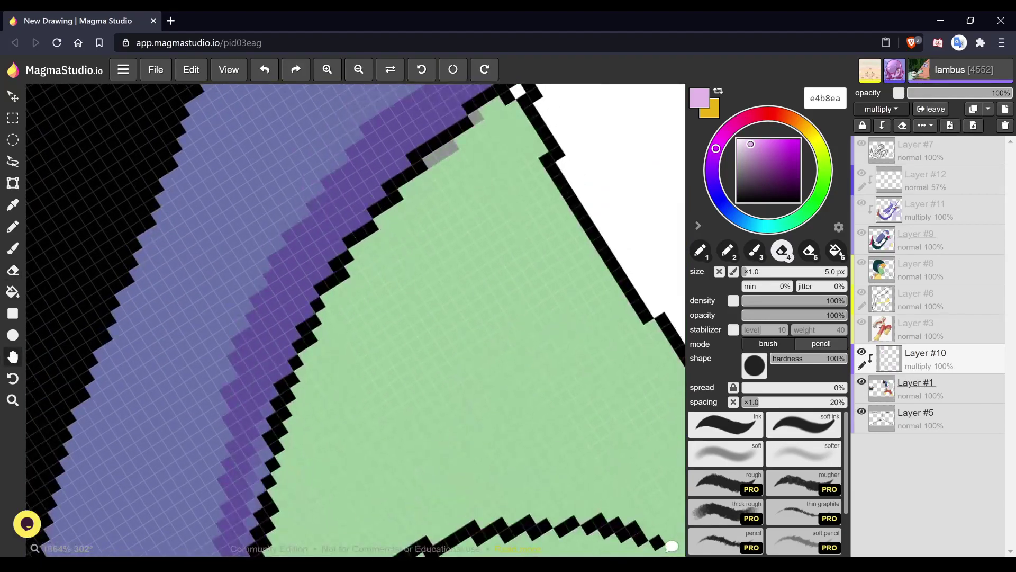
left_click_drag(432, 159, 474, 119)
left_click(476, 118)
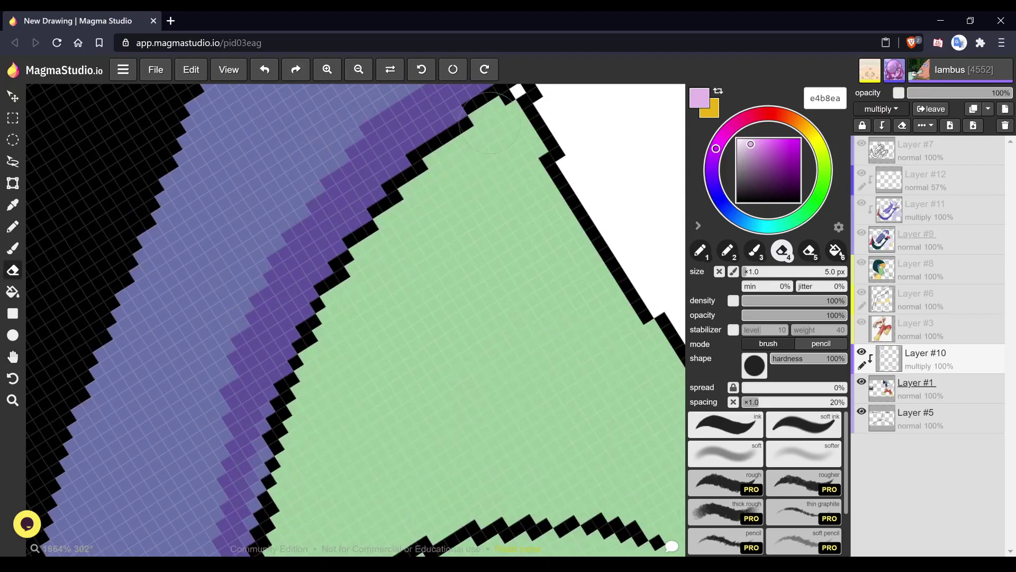
- Erase the stray shadow pixels on the green area just above the eye's front corner
key("space")
left_click_drag(434, 370, 466, 174)
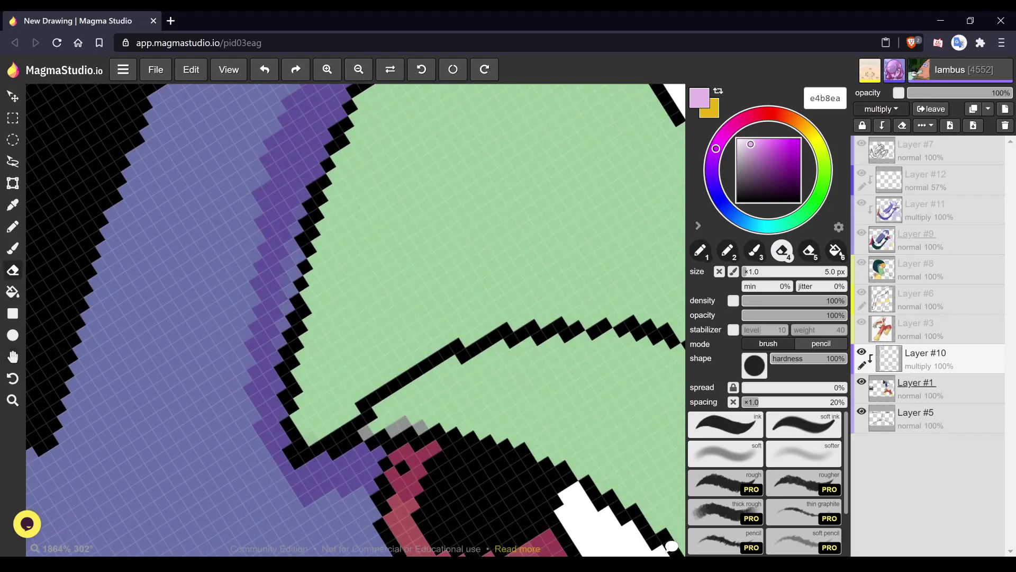
left_click_drag(365, 433, 419, 424)
- Shade a 4 px strip on the blue face along the green hair's edge, from the eye's rear corner down to the back of the neck
key("space")
scroll(499, 276, "down", 5)
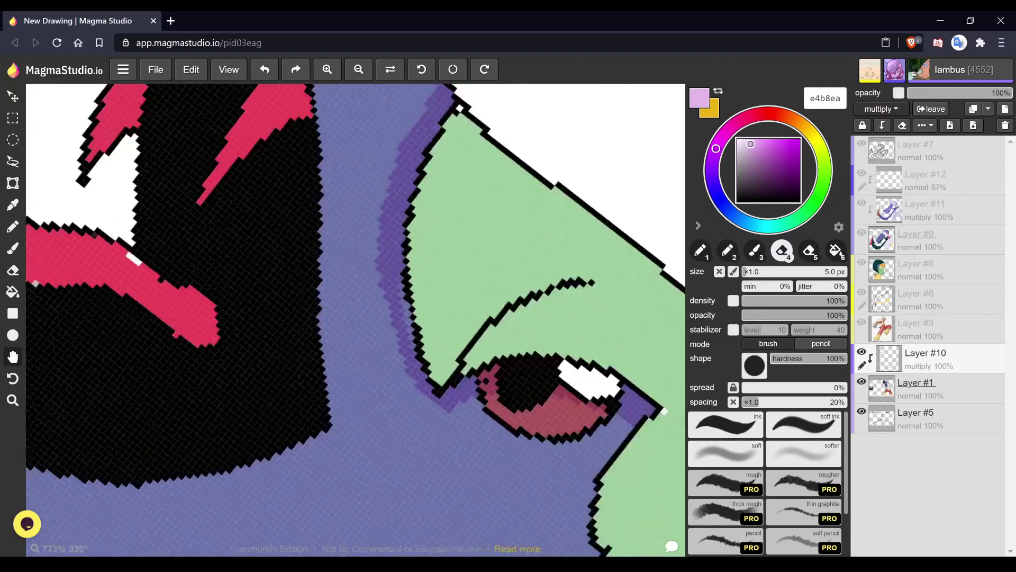
key("1")
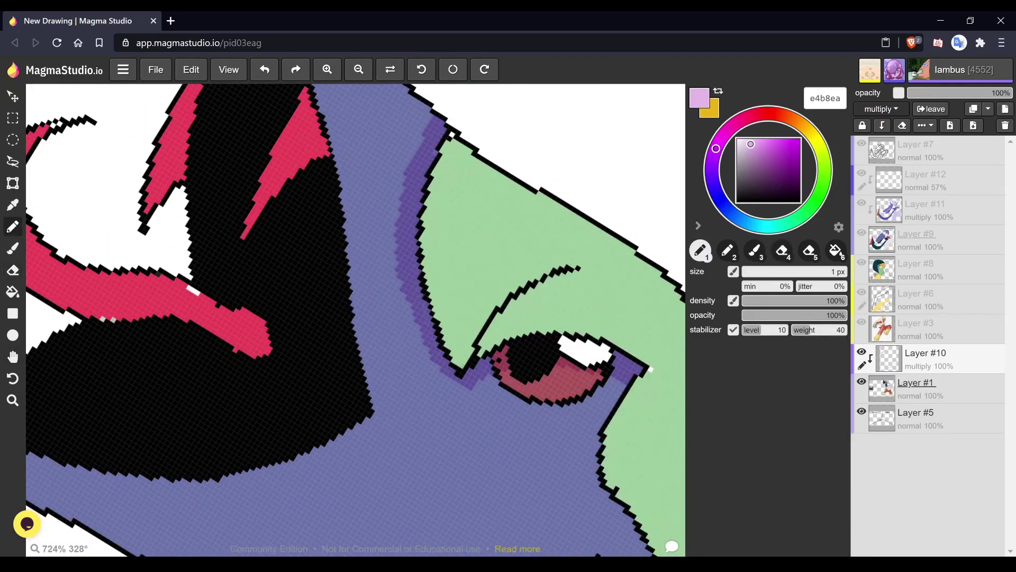
key("space")
mouse_move(423, 299)
left_mouse_down()
mouse_move(332, 191)
mouse_move(291, 101)
left_mouse_up()
key("2")
mouse_move(495, 180)
left_mouse_down()
mouse_move(454, 244)
mouse_move(560, 454)
left_mouse_up()
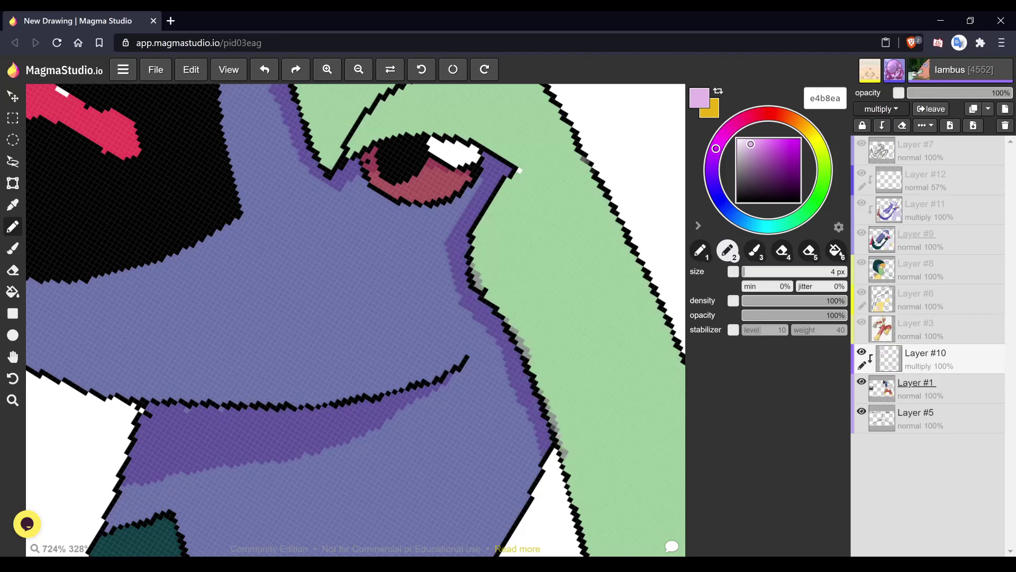
- Erase the shadow that spilled onto the green hair along its edge between the cheek and the back of the neck
key("e")
scroll(497, 276, "up", 4)
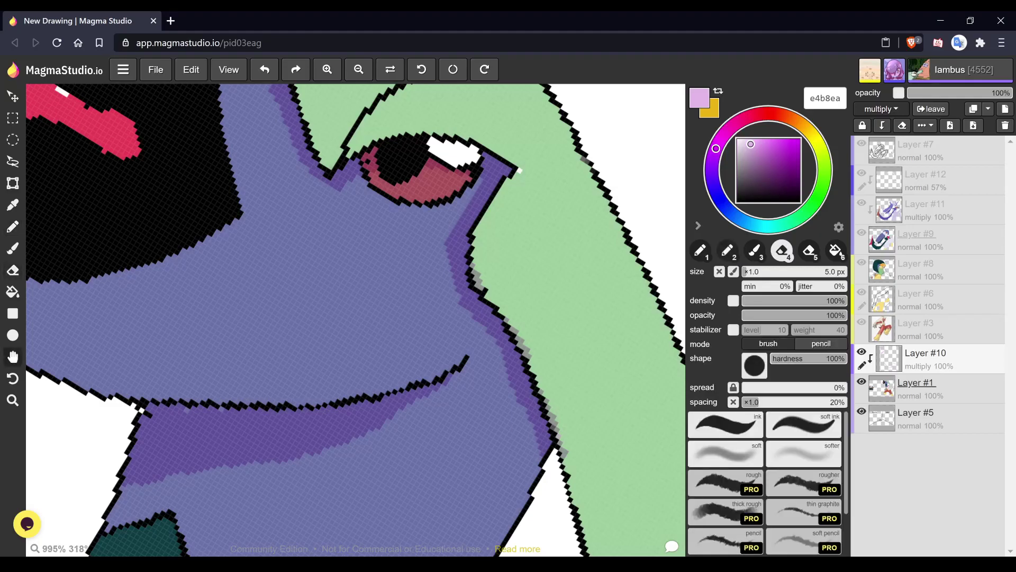
mouse_move(421, 247)
left_mouse_down()
mouse_move(431, 301)
mouse_move(413, 216)
mouse_move(374, 139)
left_mouse_up()
key("space")
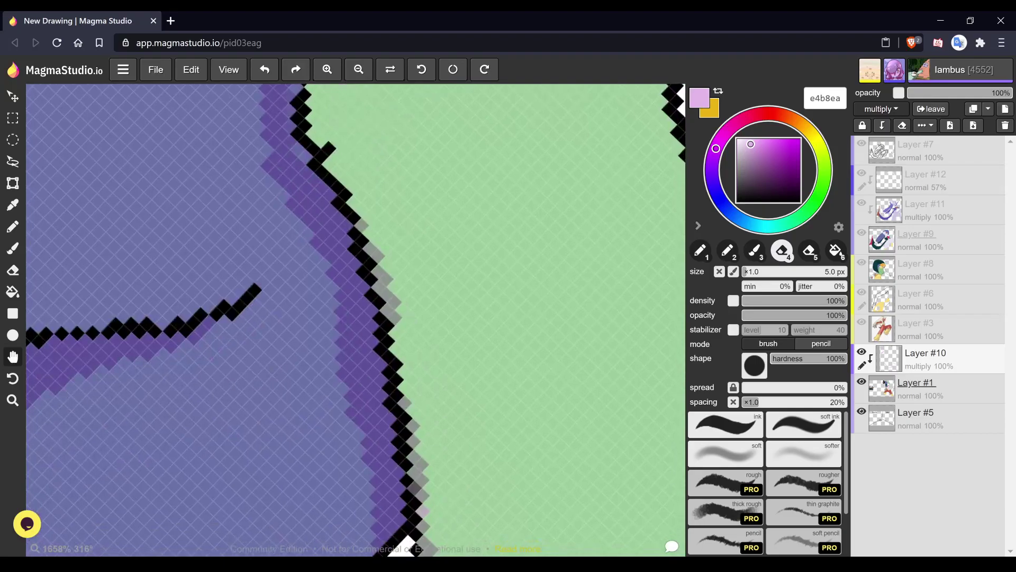
mouse_move(382, 227)
left_mouse_down()
mouse_move(414, 336)
mouse_move(409, 180)
mouse_move(424, 399)
left_mouse_up()
key("h")
key("e")
left_click_drag(426, 329, 420, 396)
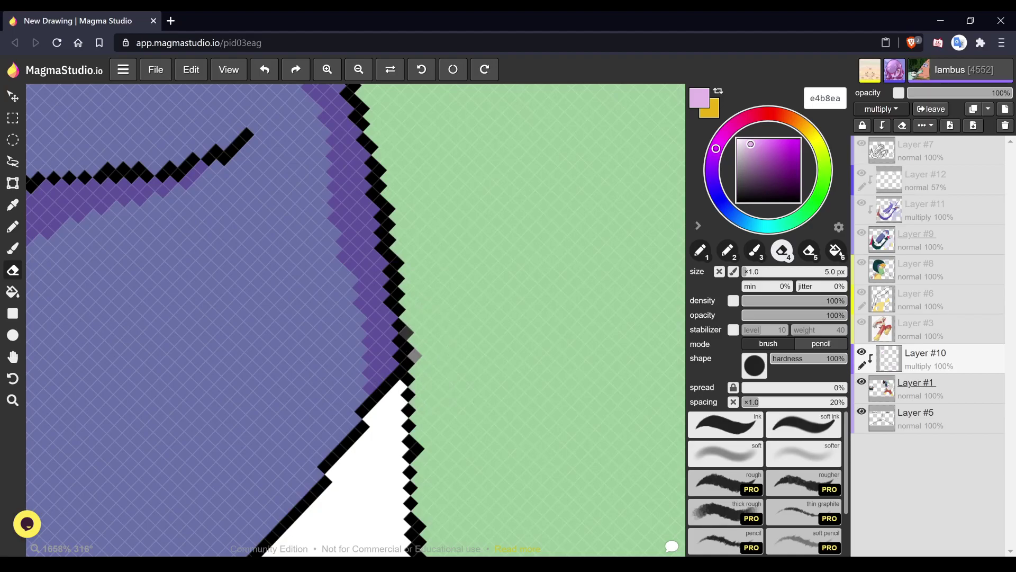
- Touch up the shadow strip beside the green hair's edge with the 1 px pencil
key("1")
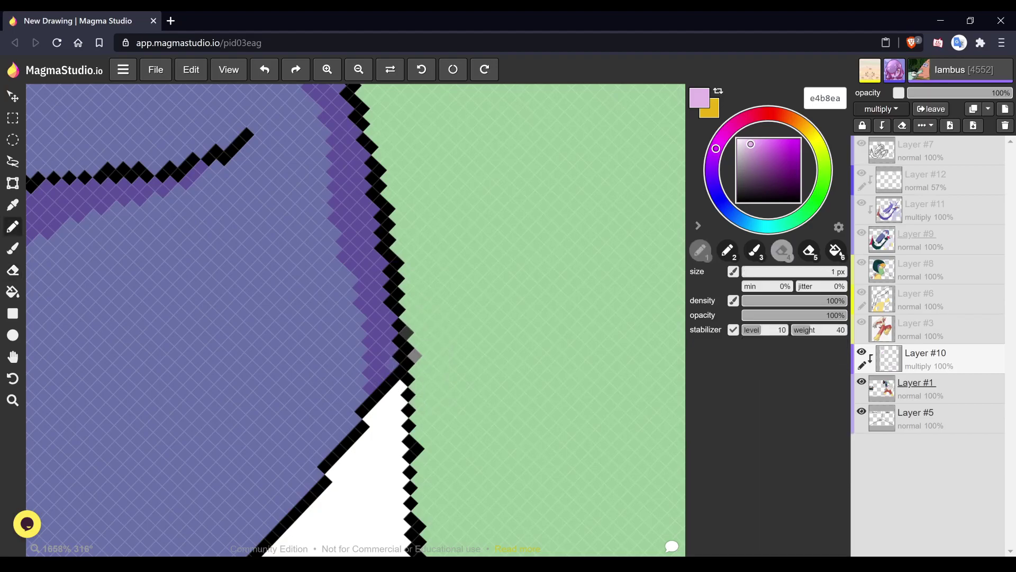
key("space")
left_click_drag(317, 159, 401, 492)
left_click_drag(370, 265, 373, 329)
left_click(380, 335)
- Shade the upper edge of the eye's white on Layer #1 with light grey cbcbcb using the 1 px pencil
key("space")
scroll(356, 320, "down", 3)
scroll(356, 319, "down", 3)
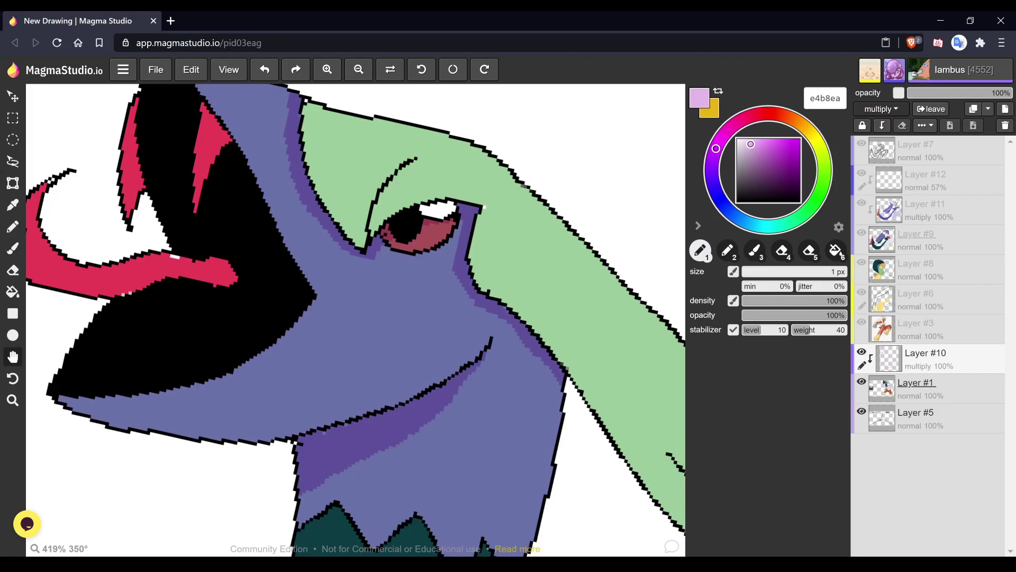
scroll(356, 320, "down", 4)
scroll(356, 320, "down", 3)
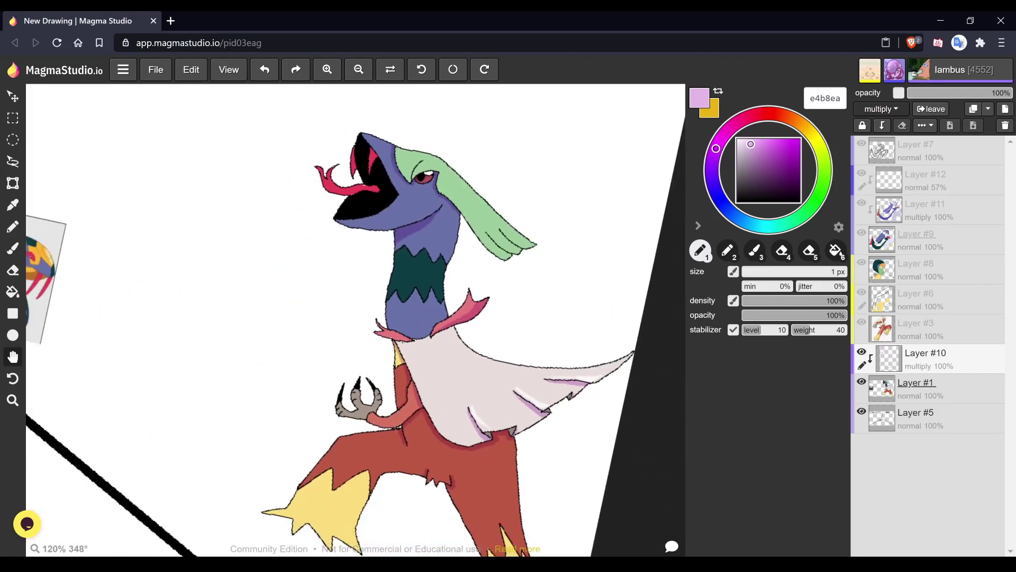
scroll(356, 320, "down", 2)
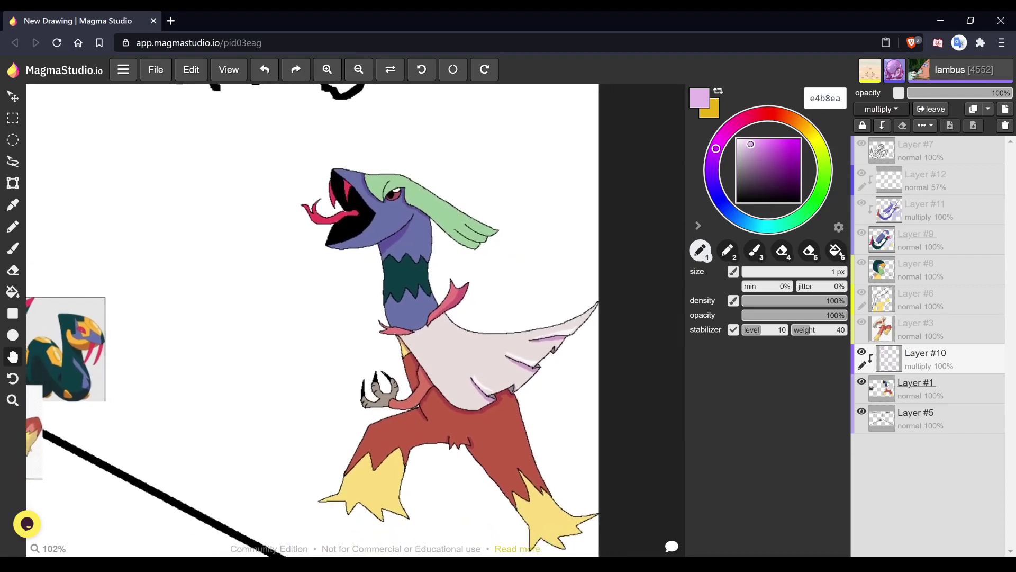
key("b")
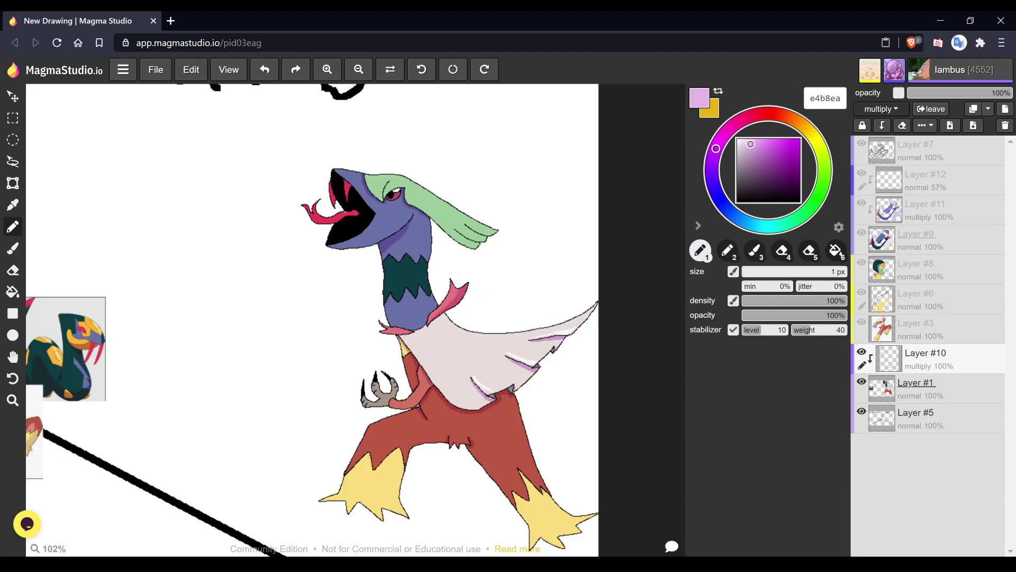
left_click(935, 388)
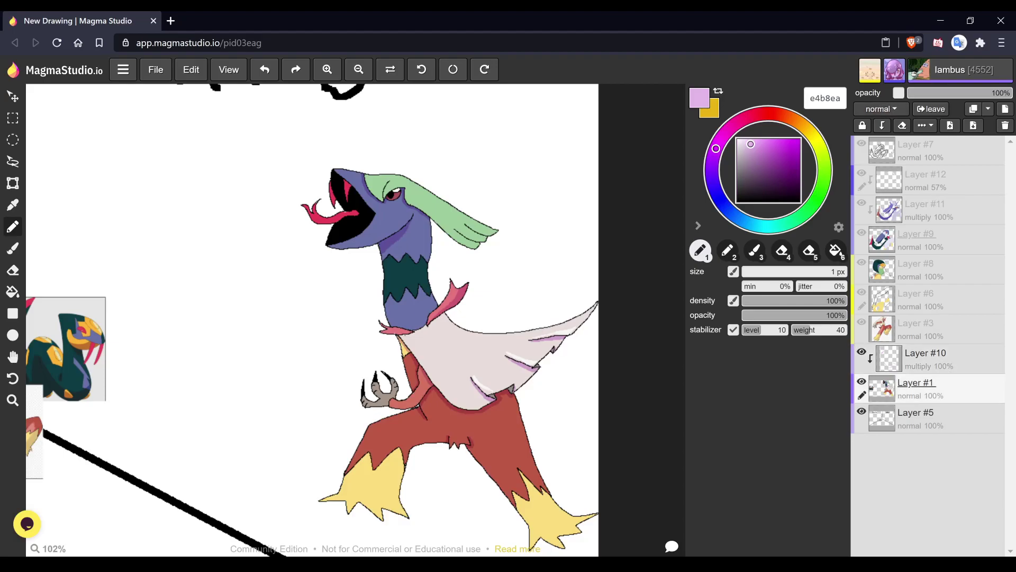
left_click_drag(750, 144, 737, 151)
scroll(419, 186, "up", 8)
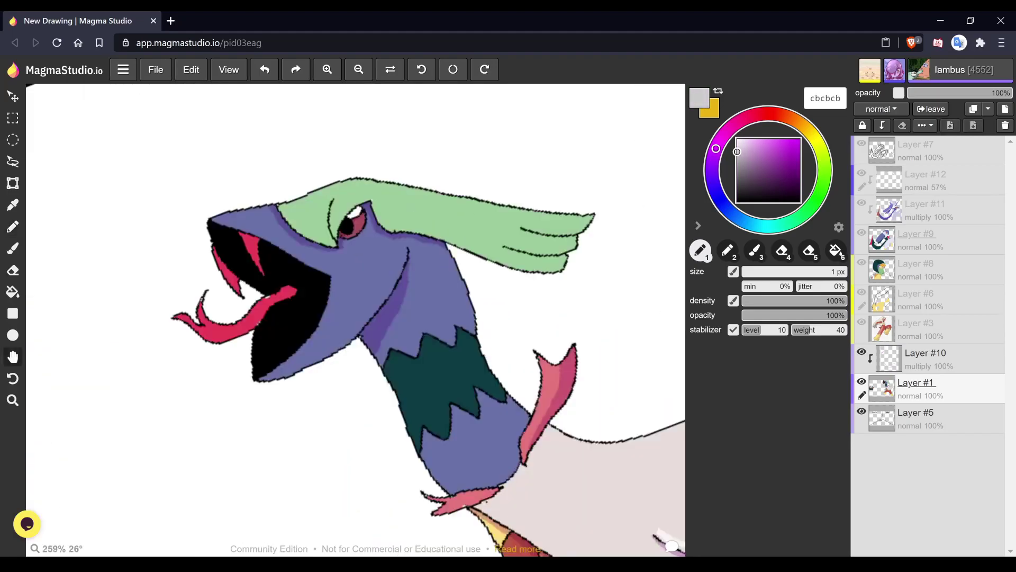
scroll(355, 271, "up", 4)
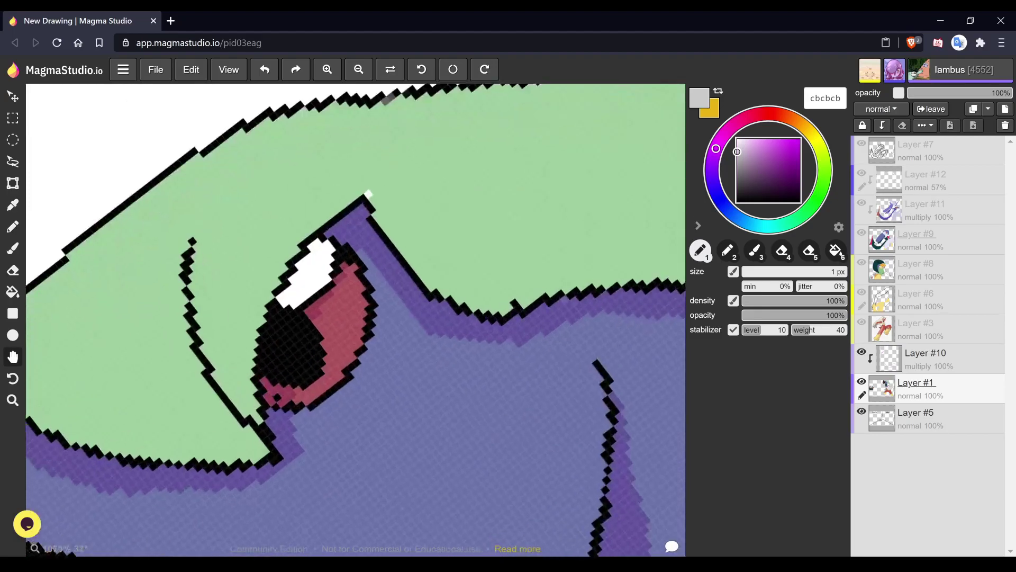
left_click(259, 337)
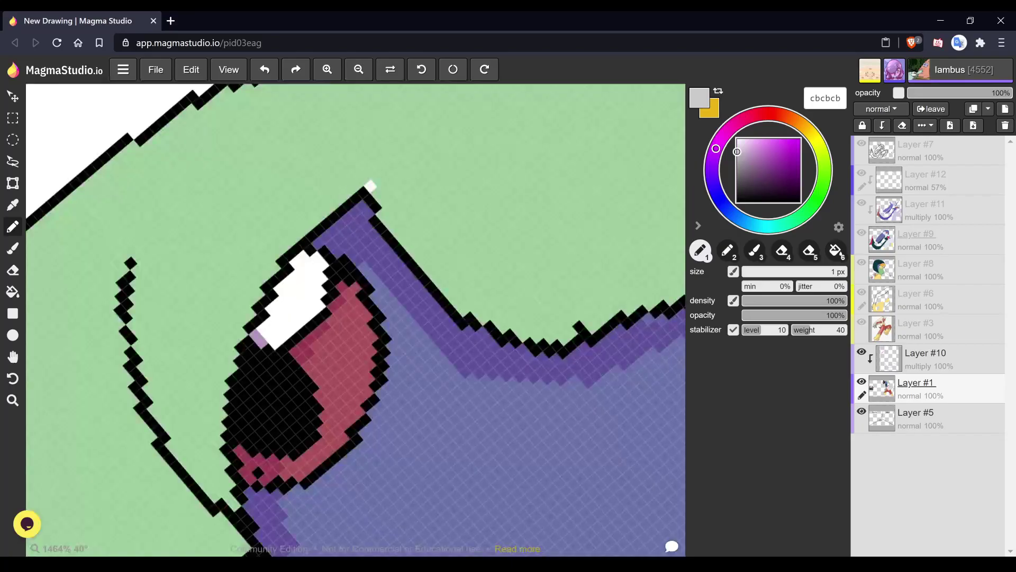
mouse_move(260, 336)
left_mouse_down()
mouse_move(286, 309)
mouse_move(285, 286)
mouse_move(314, 260)
mouse_move(296, 263)
left_mouse_up()
left_click(317, 258)
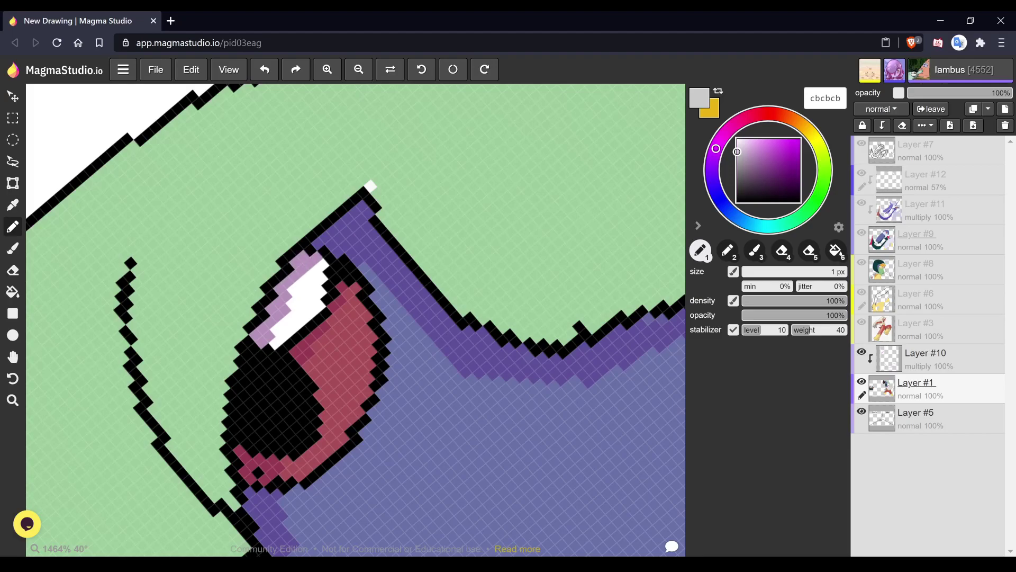
- Shade strips along one side of both strand lines near the green hair's tip on multiply Layer #10 with the 4 px pencil
key("h")
scroll(356, 320, "down", 4)
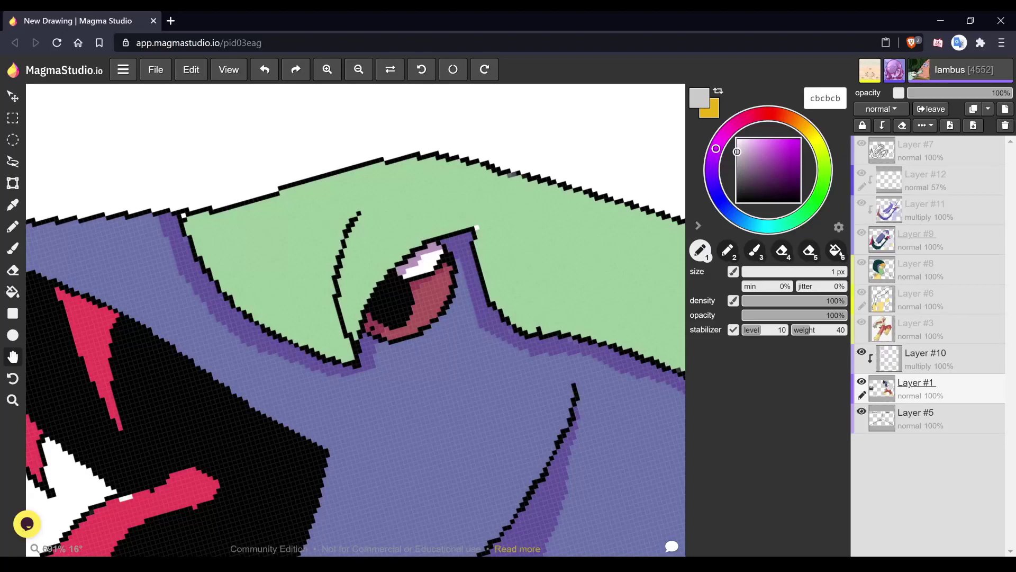
scroll(355, 319, "down", 4)
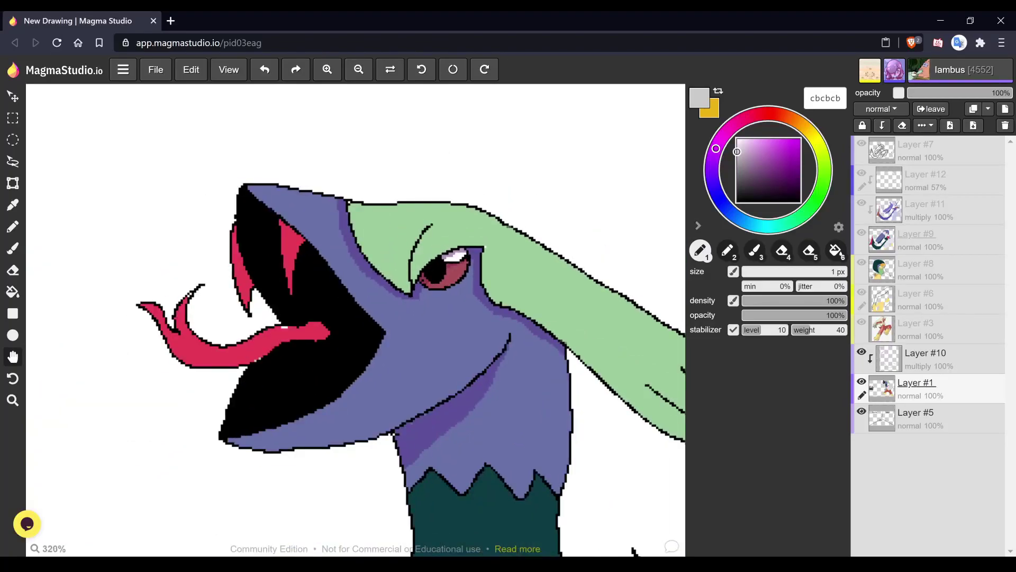
scroll(394, 550, "down", 2)
scroll(394, 550, "down", 4)
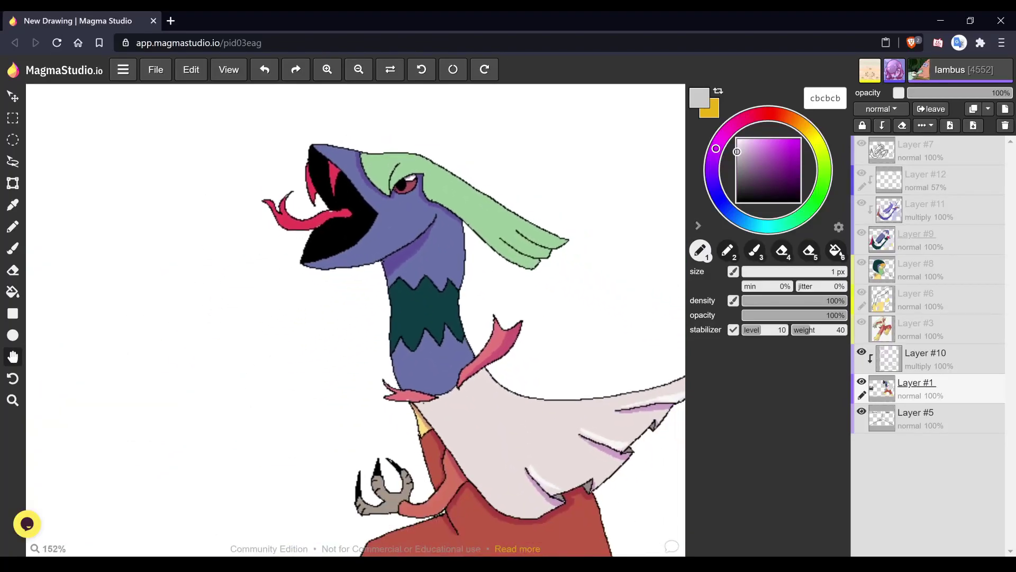
scroll(356, 320, "down", 1)
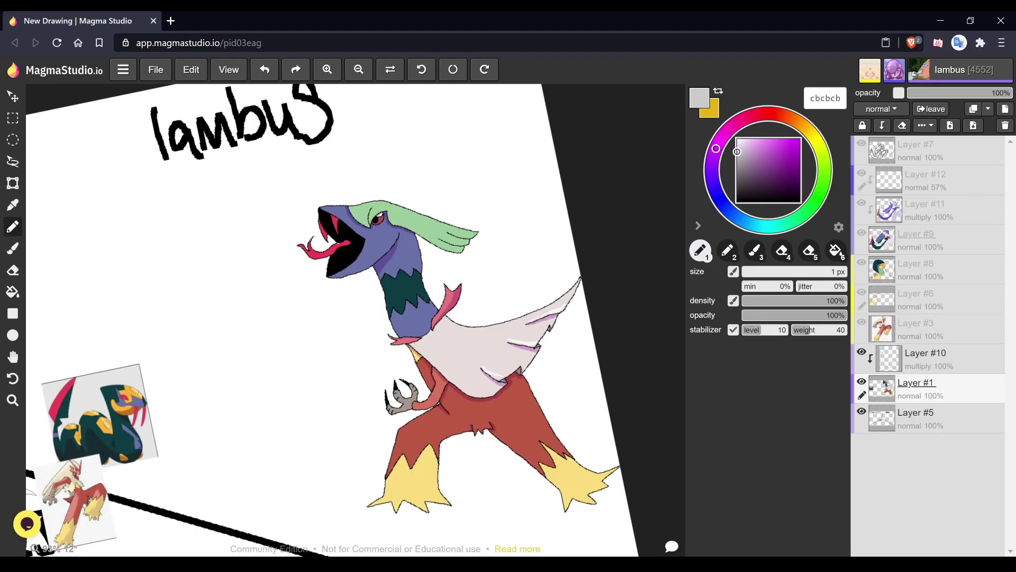
left_click(934, 358)
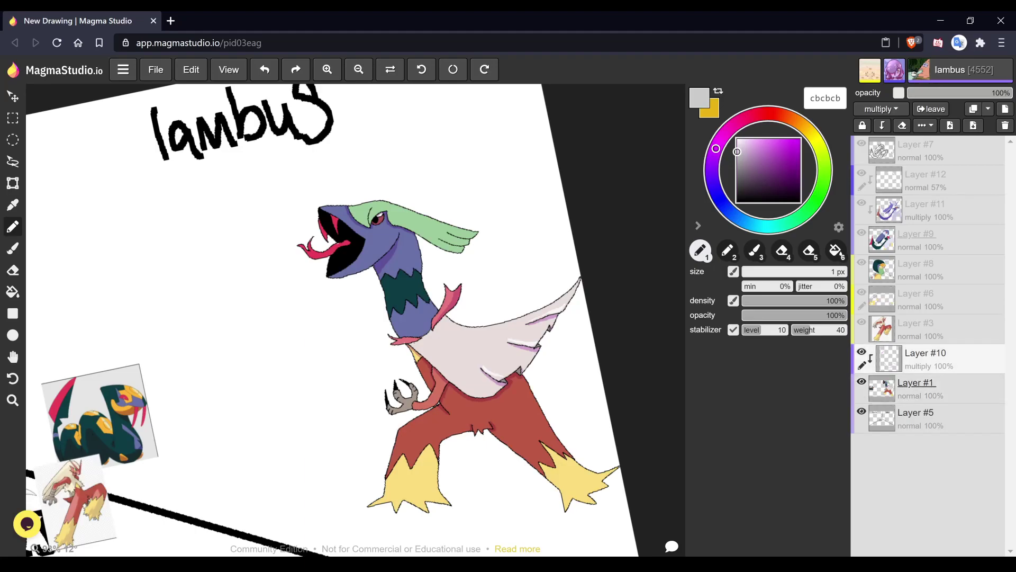
key("space")
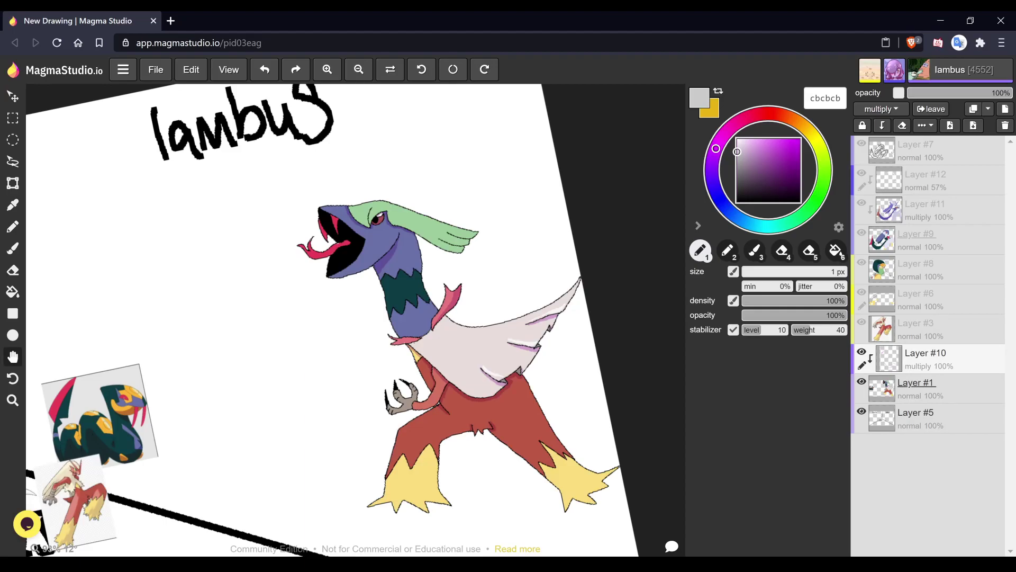
scroll(428, 219, "up", 5)
scroll(529, 265, "up", 4)
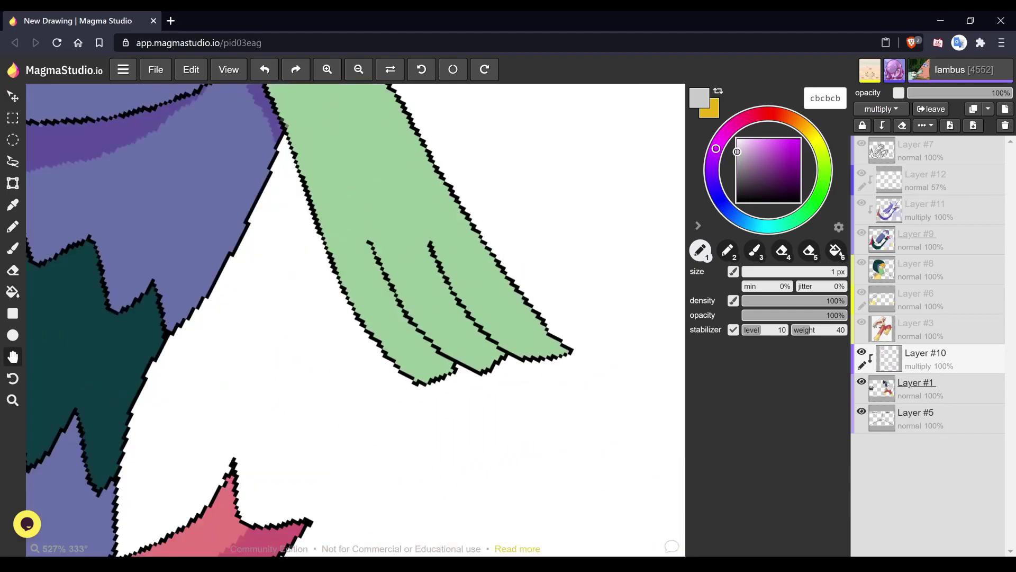
scroll(423, 291, "up", 4)
left_click_drag(356, 318, 373, 410)
key("2")
mouse_move(407, 172)
left_mouse_down()
mouse_move(367, 301)
mouse_move(374, 431)
mouse_move(392, 469)
mouse_move(373, 466)
mouse_move(399, 476)
left_mouse_up()
mouse_move(496, 248)
left_mouse_down()
mouse_move(474, 312)
mouse_move(461, 411)
left_mouse_up()
mouse_move(502, 310)
left_mouse_down()
mouse_move(468, 509)
mouse_move(495, 511)
left_mouse_up()
- Erase the shadow that spilled past the upper ends of the two hair strand lines with the 5 px eraser
key("space")
scroll(517, 230, "down", 5)
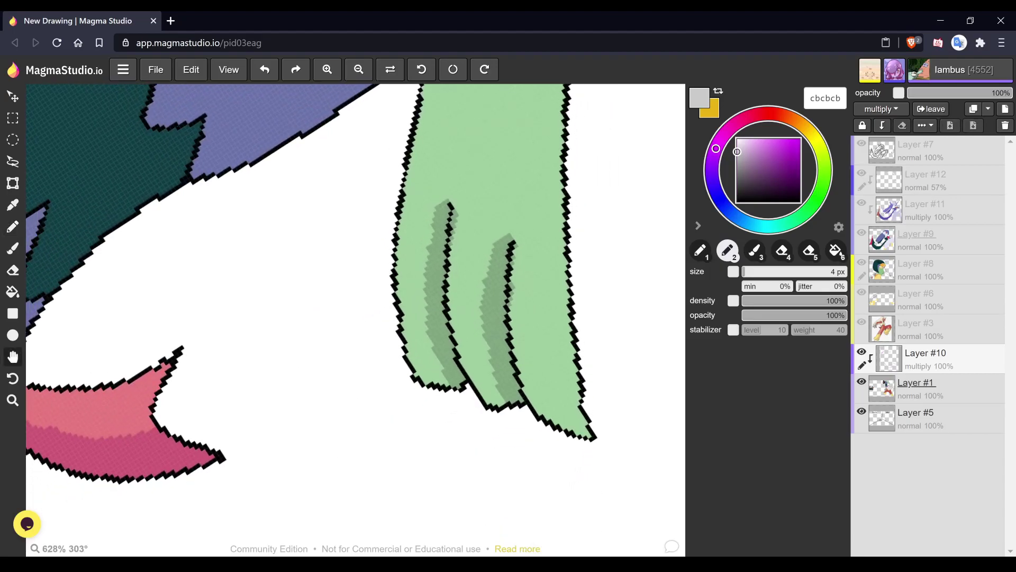
scroll(549, 188, "up", 4)
key("b")
key("e")
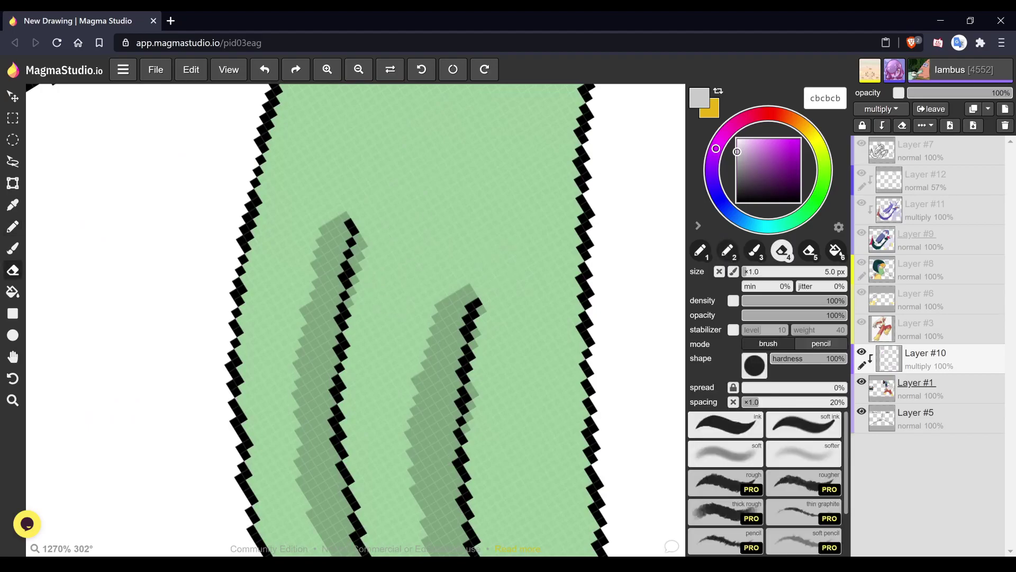
mouse_move(387, 264)
left_mouse_down()
mouse_move(366, 264)
mouse_move(368, 244)
mouse_move(363, 315)
left_mouse_up()
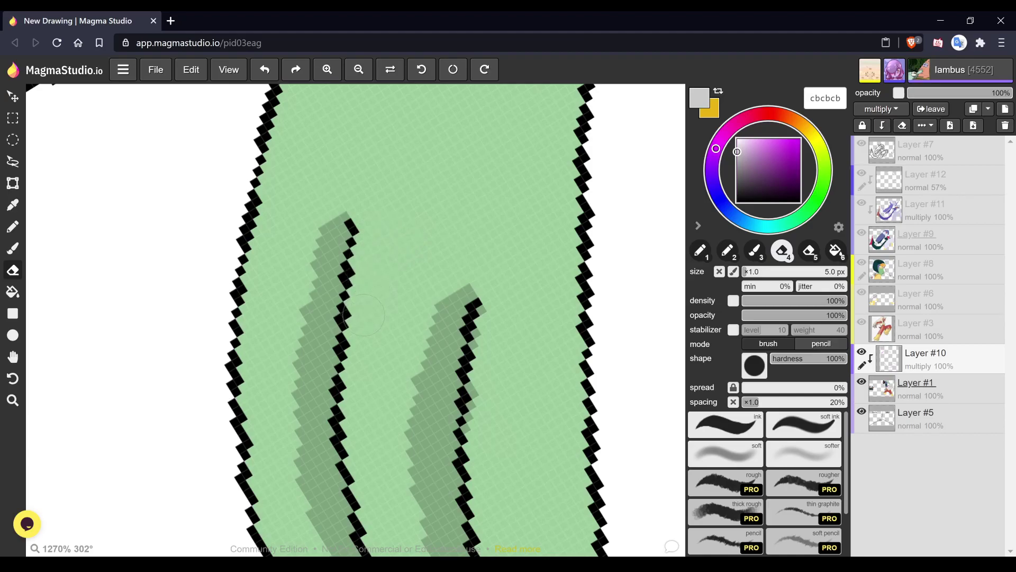
mouse_move(482, 305)
left_mouse_down()
mouse_move(475, 341)
mouse_move(491, 394)
mouse_move(489, 442)
mouse_move(491, 357)
mouse_move(473, 345)
left_mouse_up()
- Review the shaded creature as a whole and compare it with the other drawings on the full canvas
key("h")
scroll(356, 319, "down", 8)
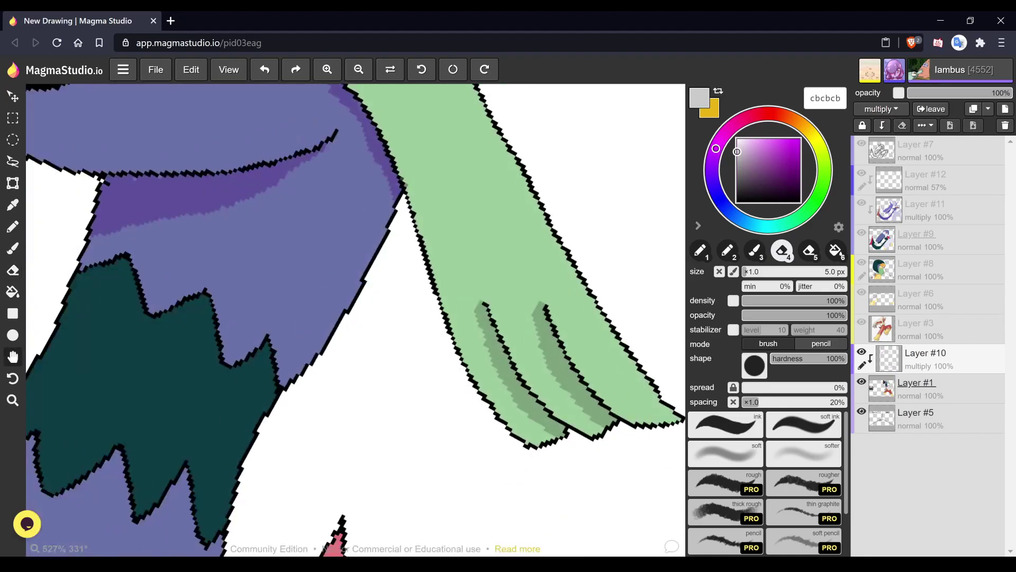
scroll(355, 320, "down", 5)
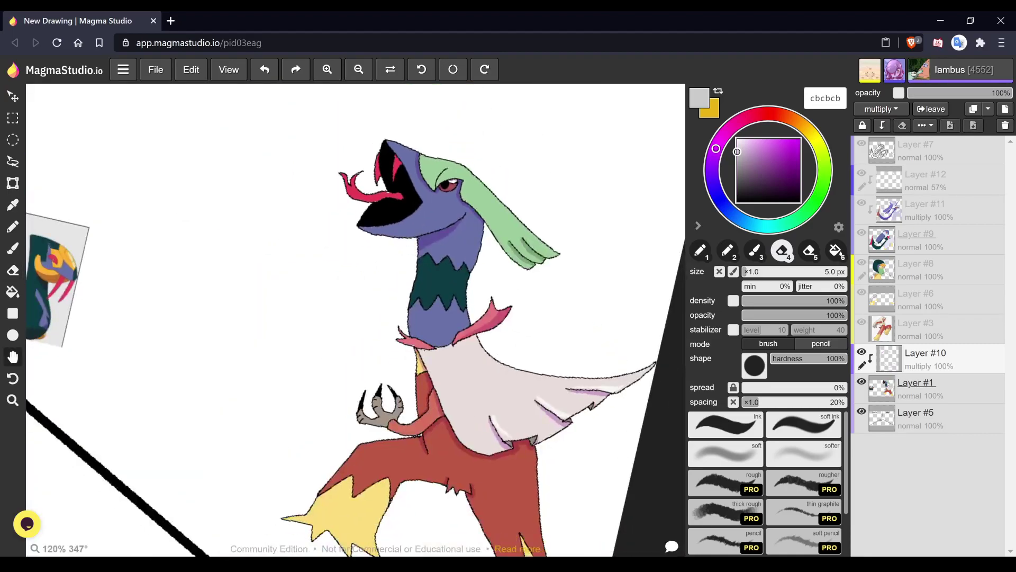
scroll(356, 320, "up", 2)
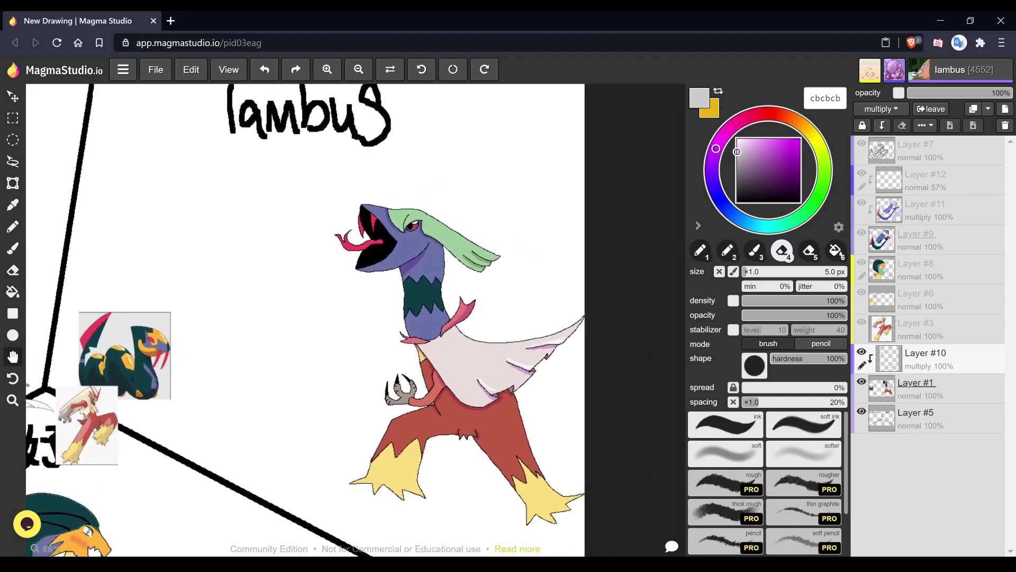
scroll(355, 320, "up", 1)
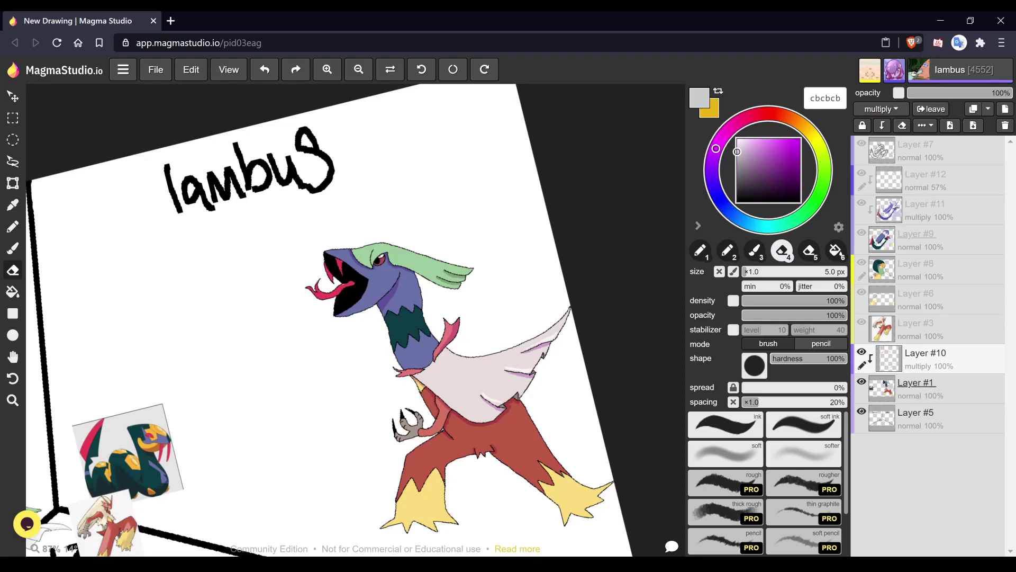
scroll(481, 282, "down", 3)
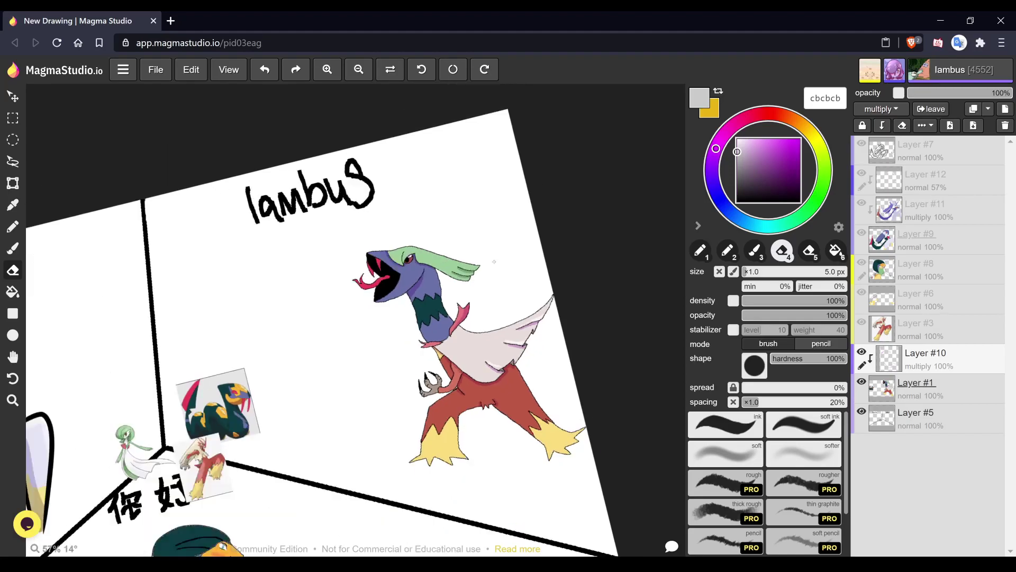
key("space")
left_click_drag(481, 282, 548, 266)
key("space")
scroll(355, 320, "up", 3)
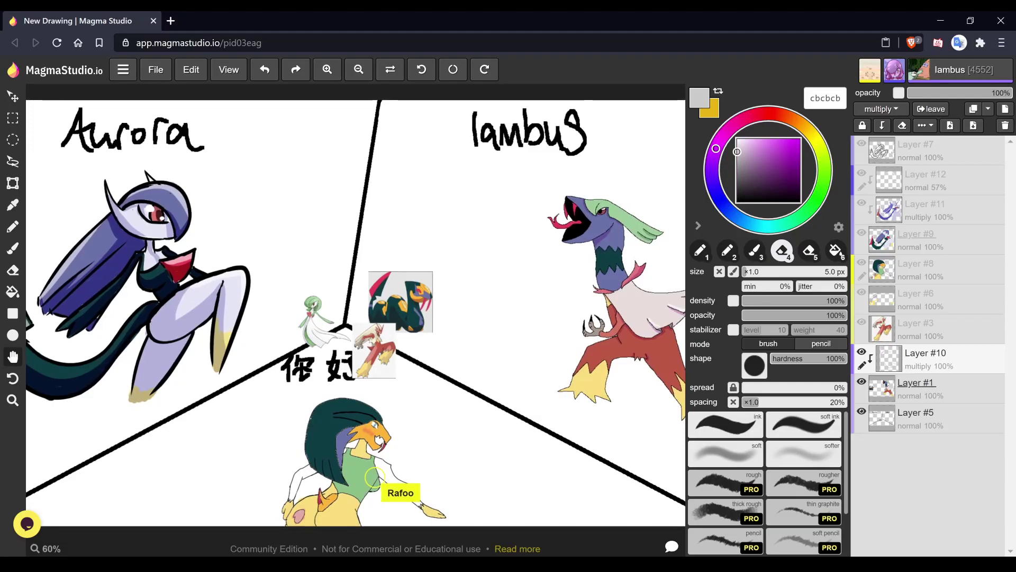
scroll(396, 397, "down", 1)
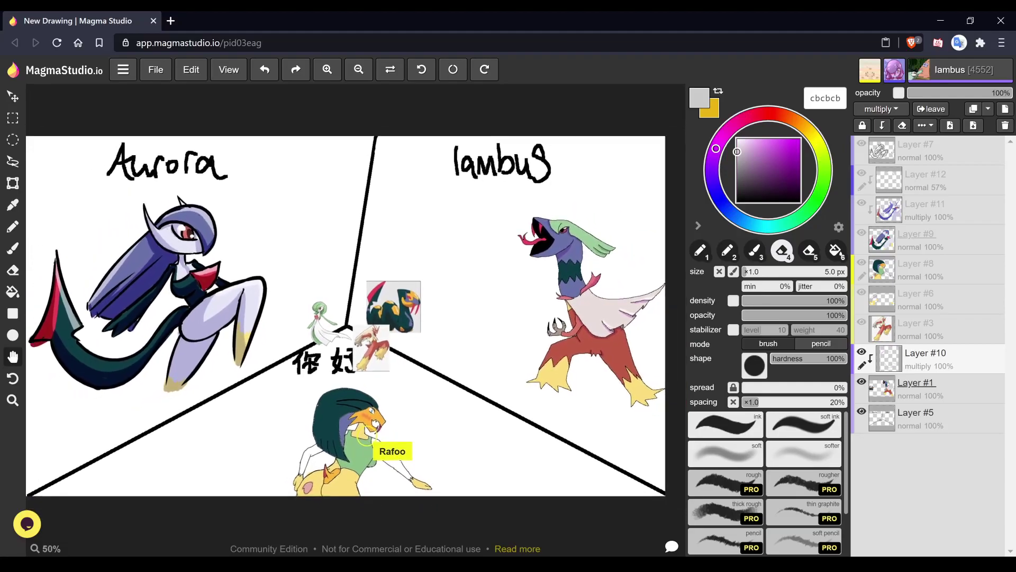
scroll(349, 317, "down", 1)
key("e")
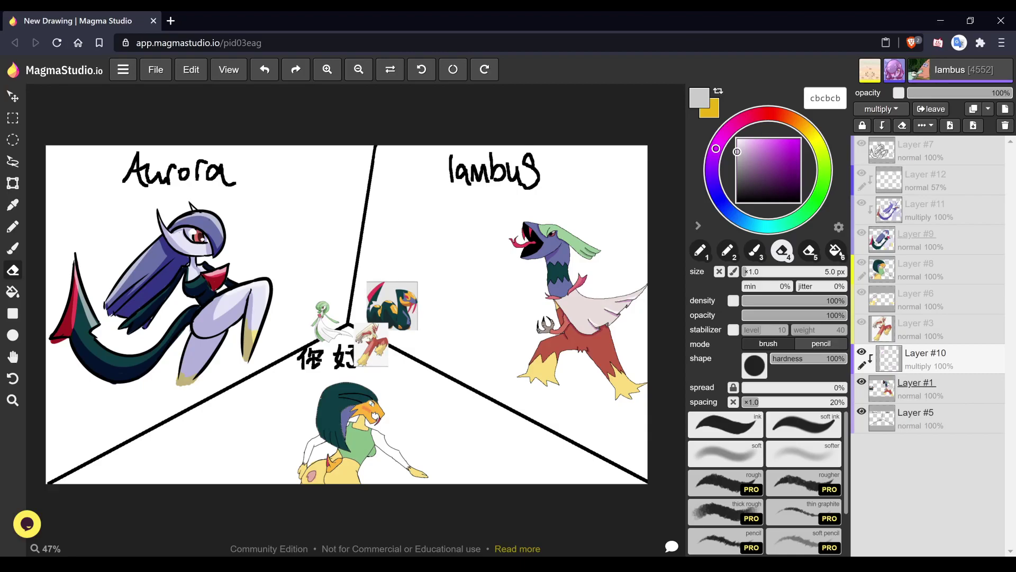
- Examine the teal-haired creature in the lower canvas section up close, including its arms, and return to the whole canvas
scroll(355, 316, "up", 7)
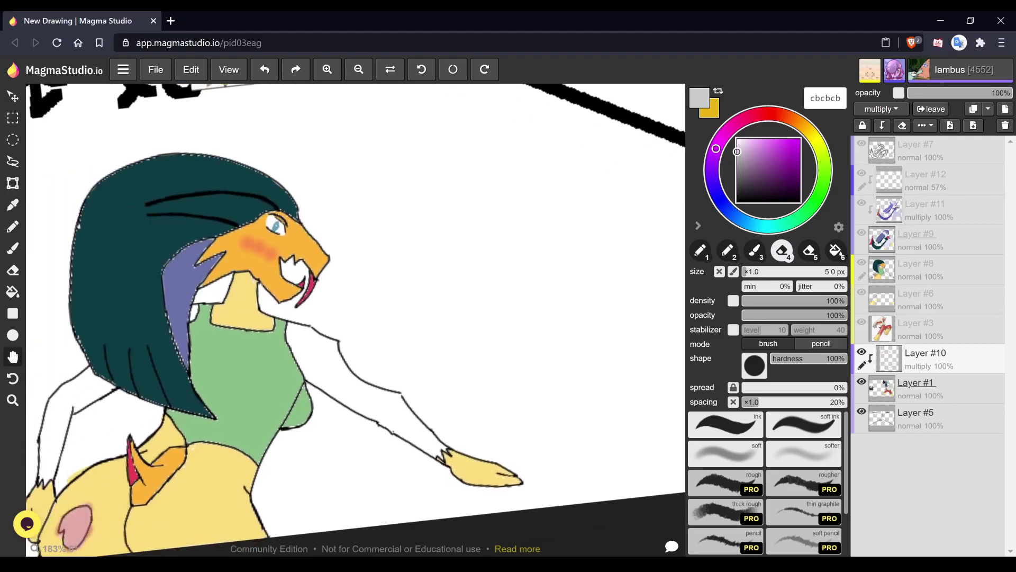
scroll(355, 319, "up", 6)
left_click_drag(356, 319, 470, 345)
scroll(446, 331, "down", 2)
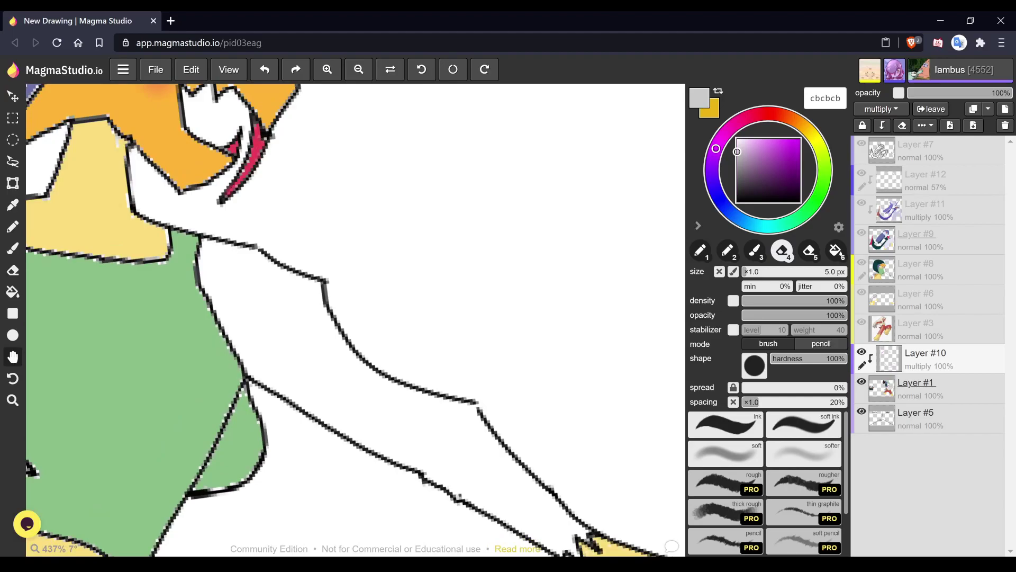
scroll(447, 323, "down", 2)
scroll(356, 320, "down", 2)
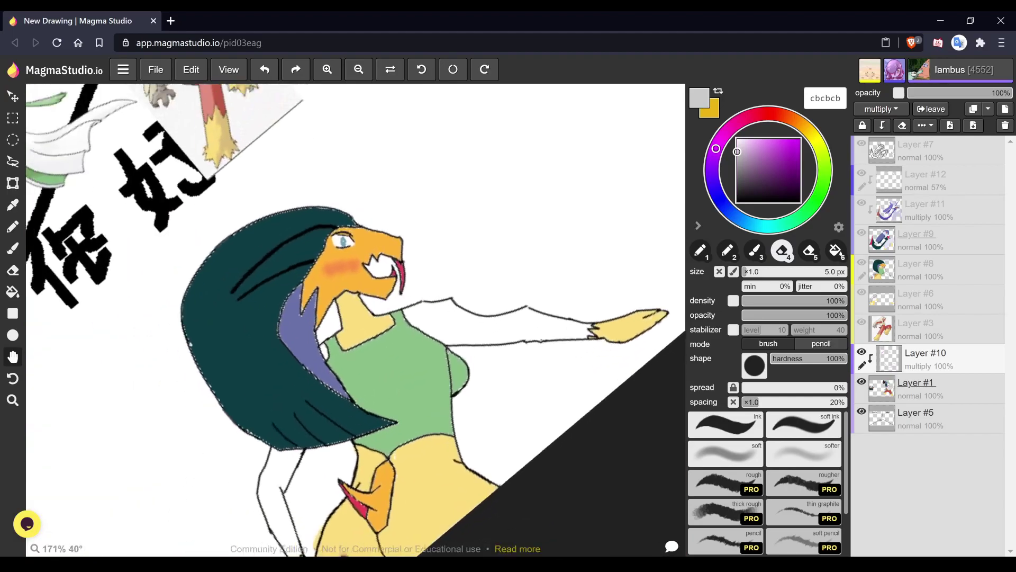
scroll(356, 319, "up", 1)
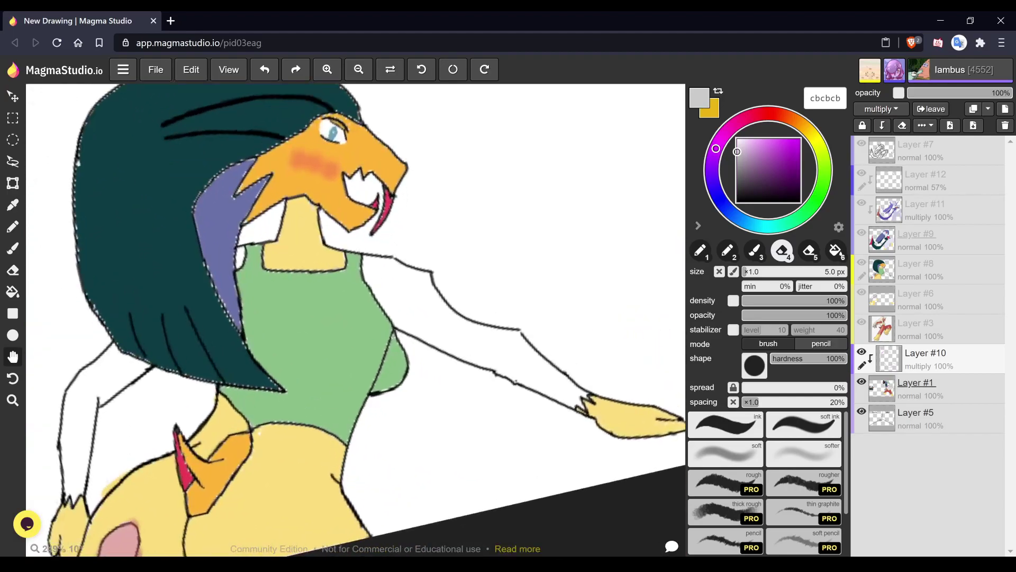
scroll(356, 319, "down", 1)
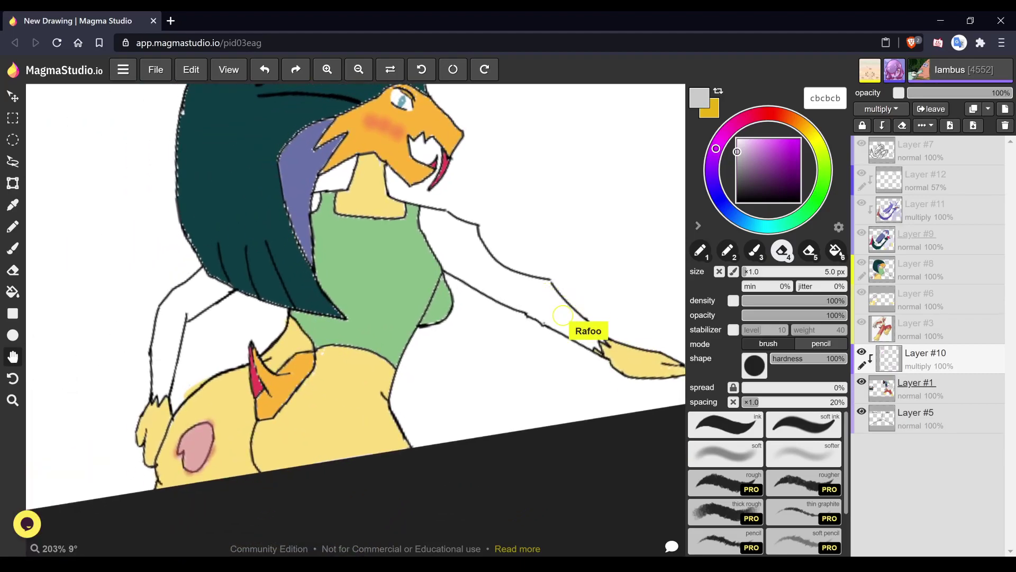
scroll(356, 309, "down", 5)
scroll(571, 381, "down", 3)
scroll(473, 545, "down", 5)
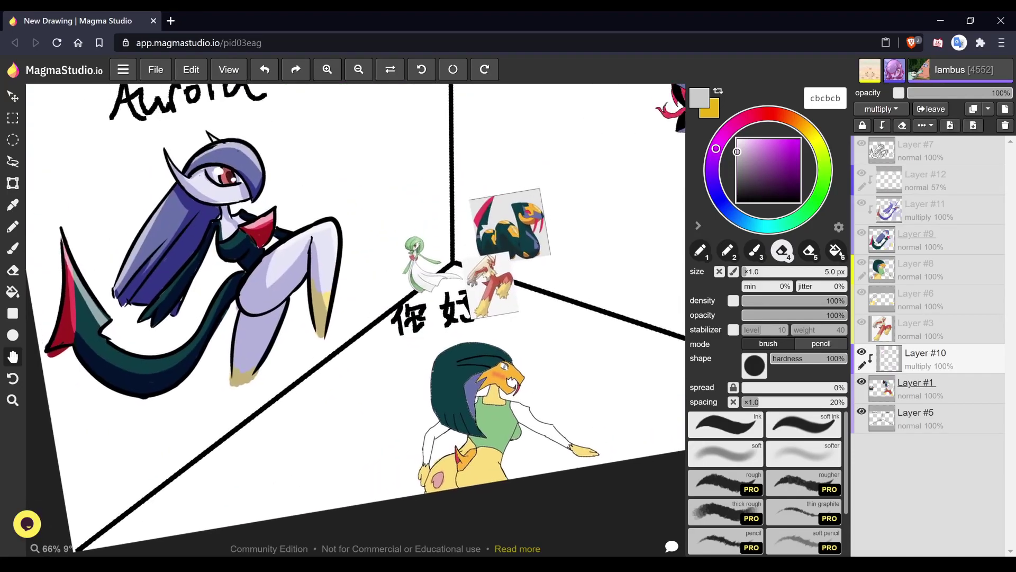
scroll(355, 317, "down", 1)
scroll(355, 318, "up", 2)
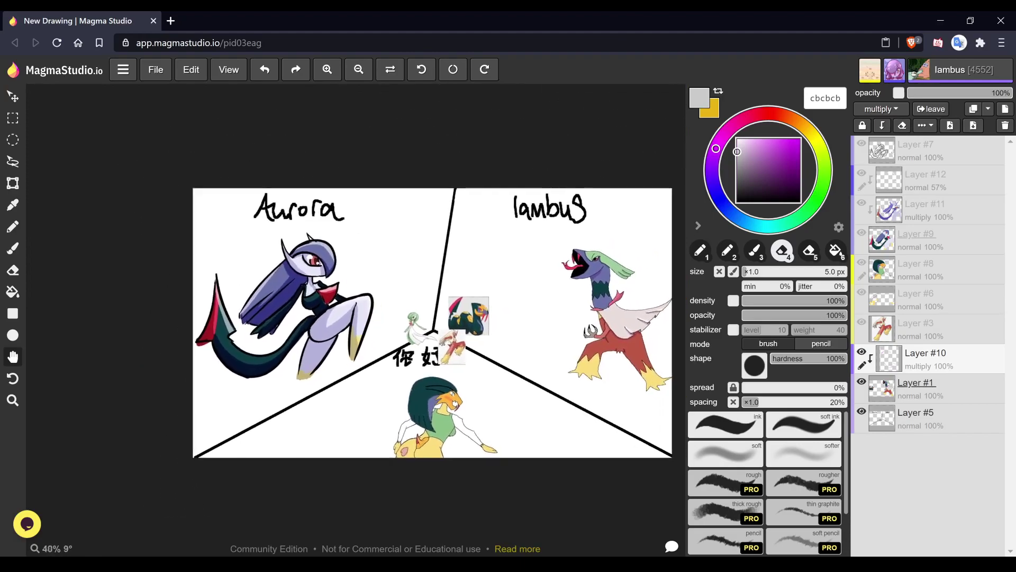
scroll(360, 316, "up", 1)
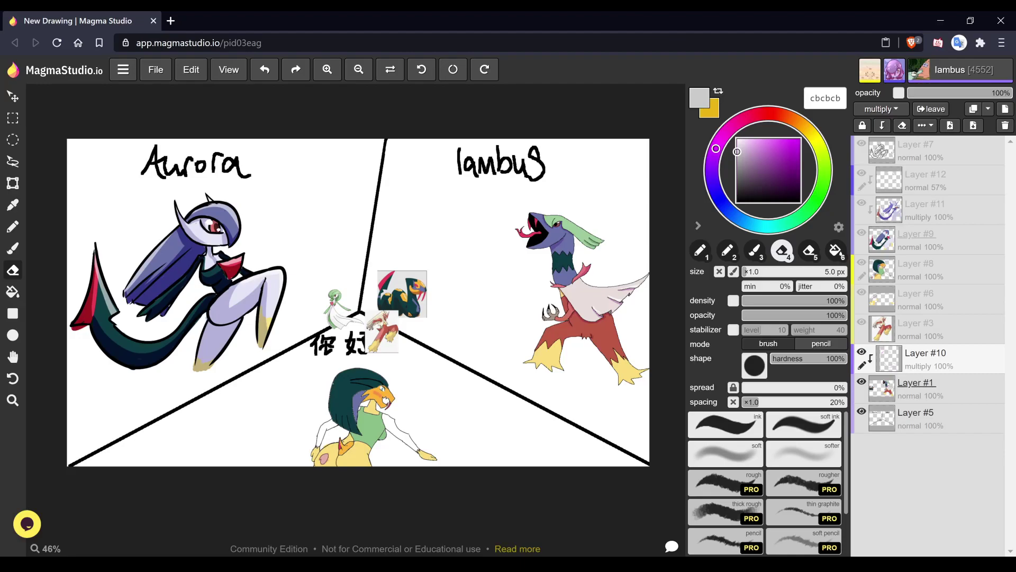
- Delete the shading Layer #10 and clear the creature drawing and reference from Layer #1
key("h")
left_click_drag(357, 302, 339, 328)
key("e")
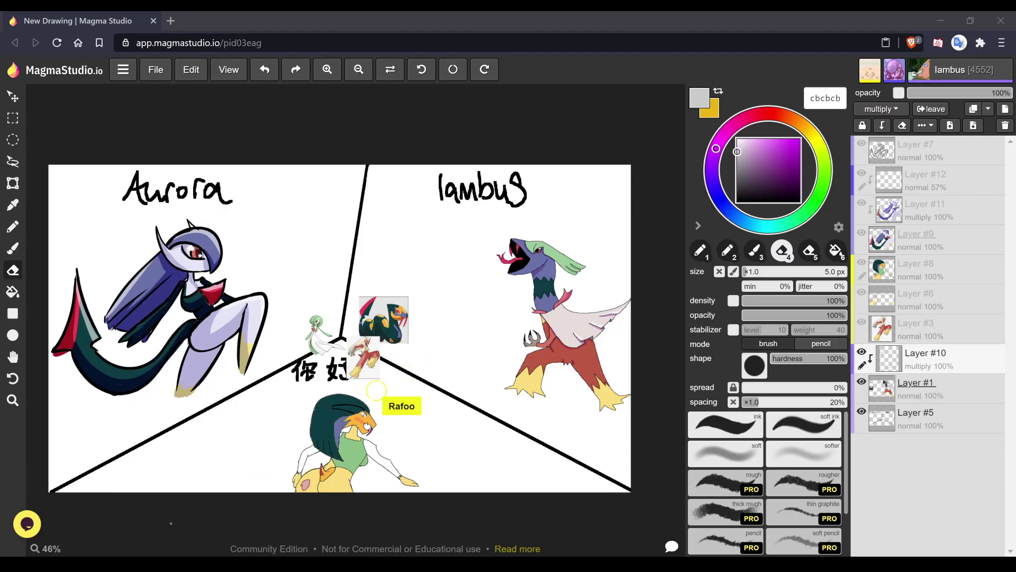
left_click(171, 523)
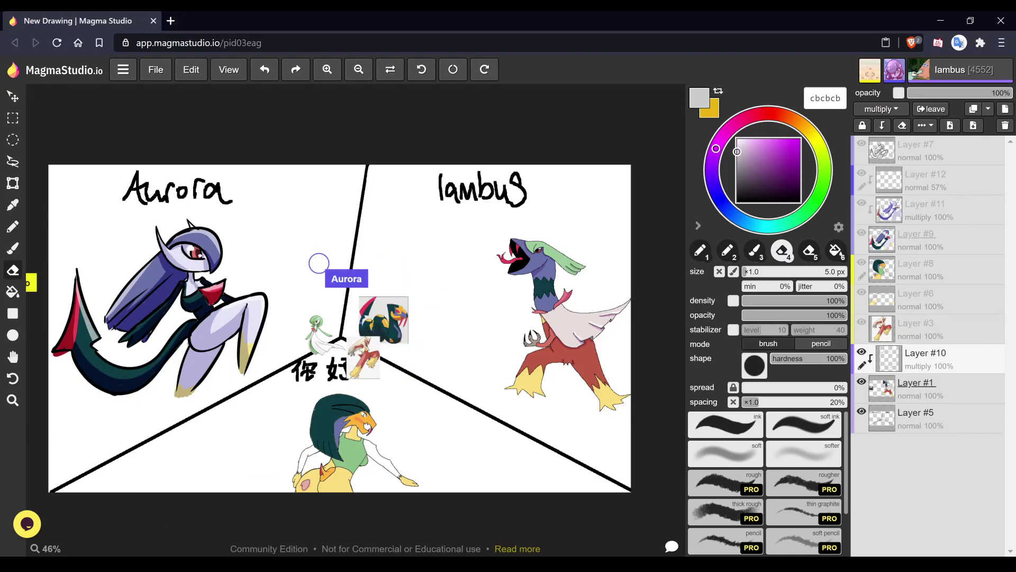
right_click(881, 362)
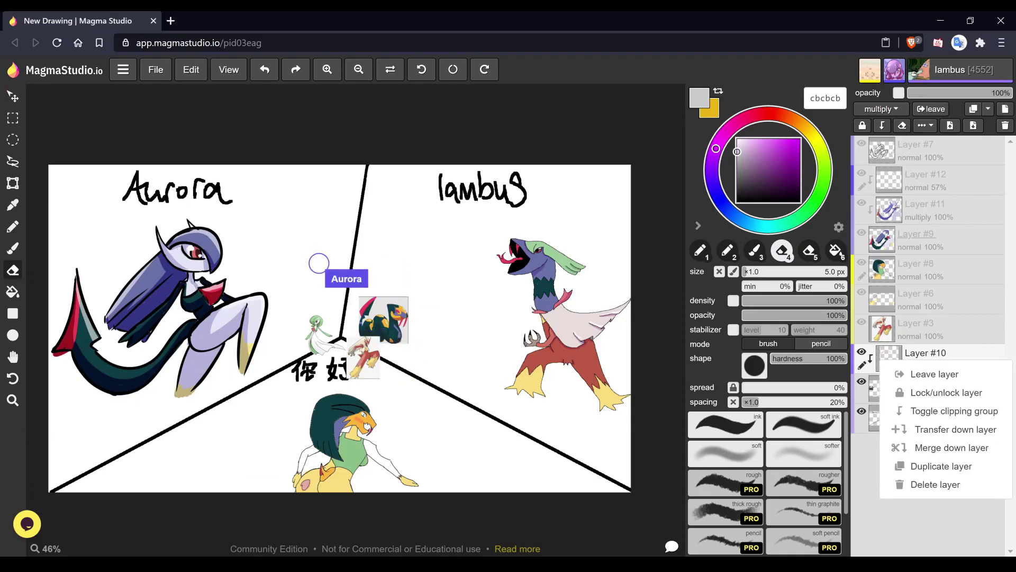
left_click(936, 484)
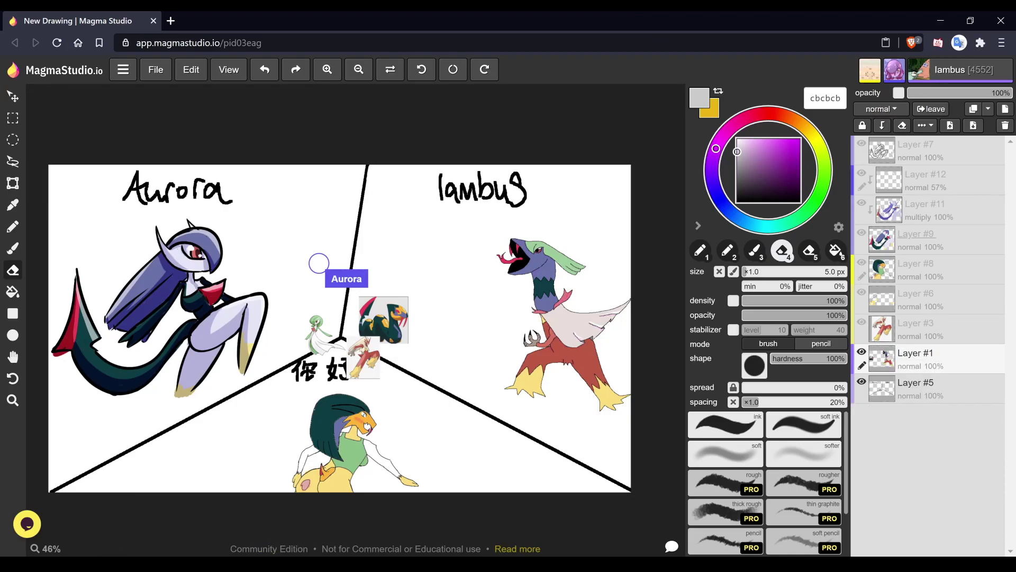
key("Delete")
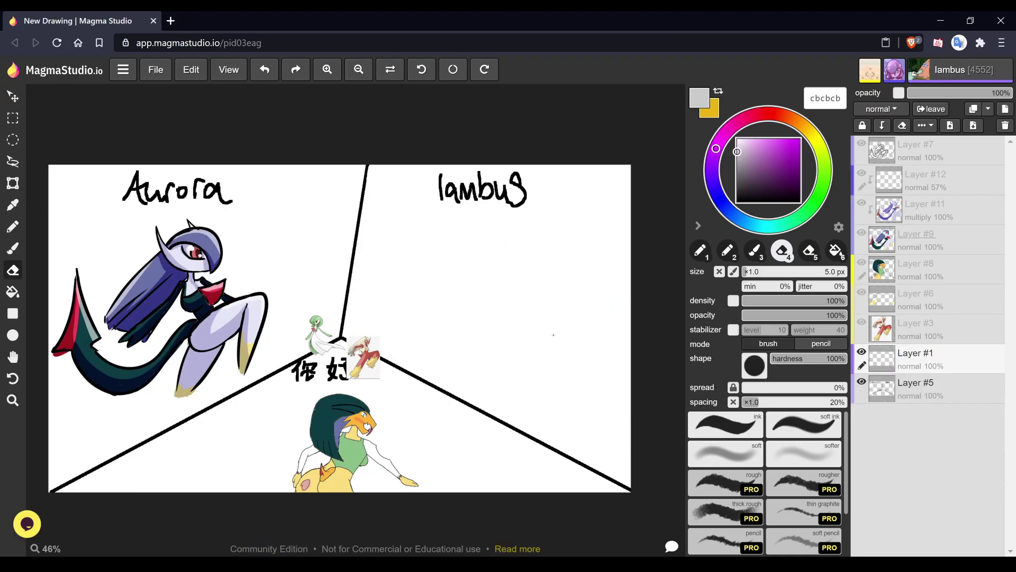
- Clear the section lines, names and other content from Layer #5
key("1")
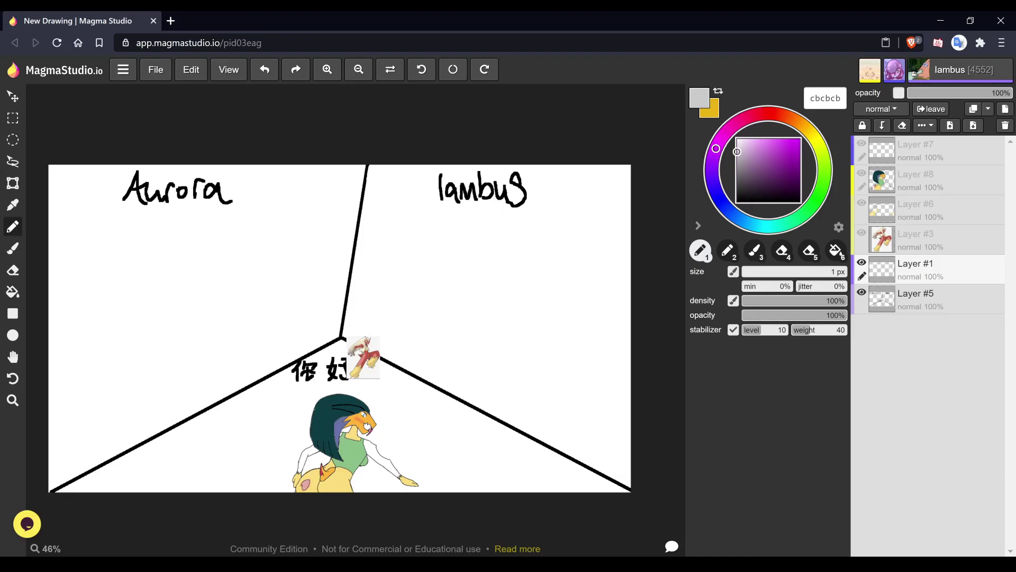
left_click(929, 299)
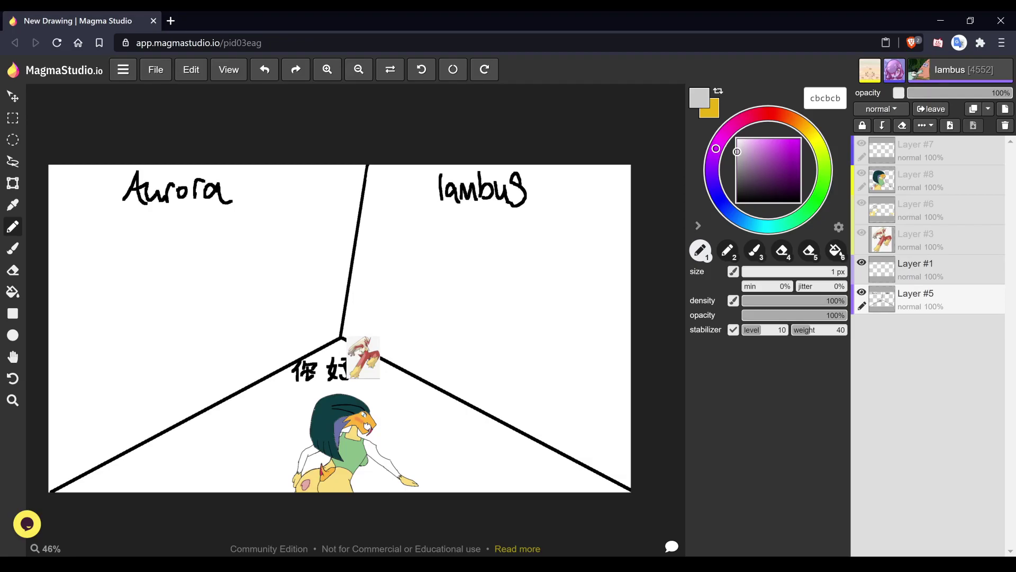
key("Delete")
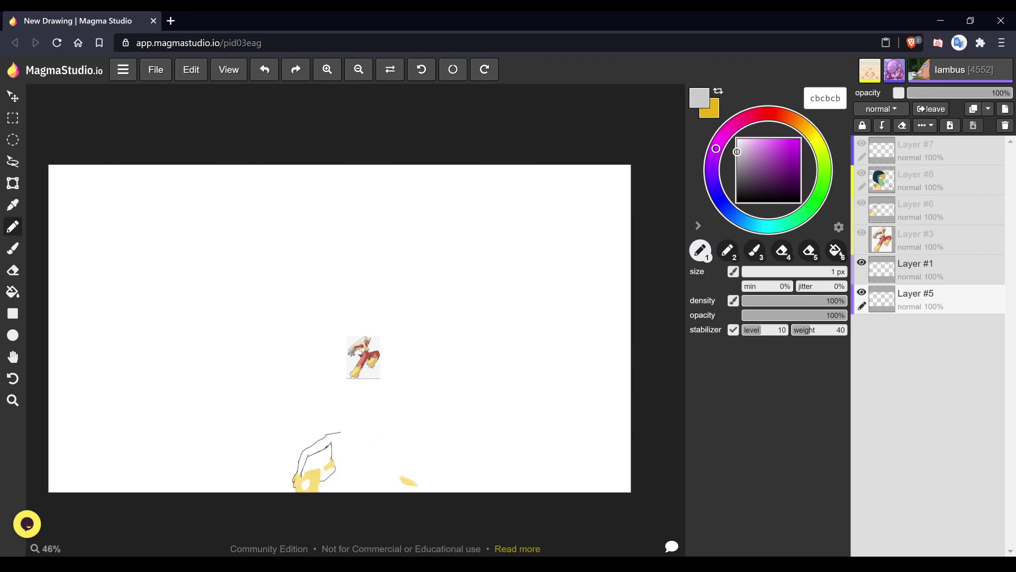
- Draw a black horizontal line across the upper canvas and a vertical line down its middle on Layer #5 with the 4 px pencil
left_click(737, 201)
key("2")
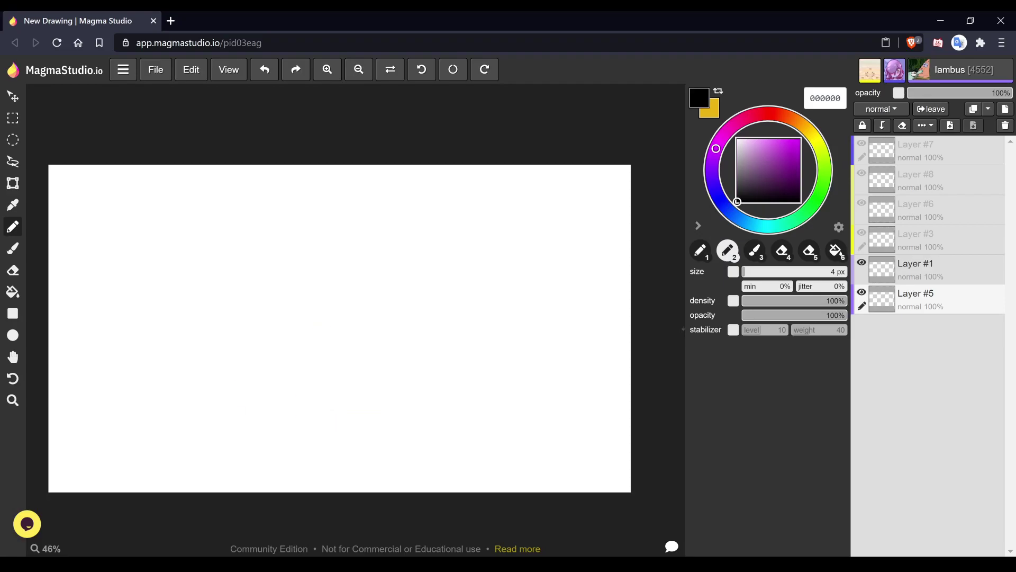
left_click_drag(45, 225, 81, 222)
key("ctrl+z")
left_click(631, 224, "shift")
left_click_drag(357, 164, 359, 180)
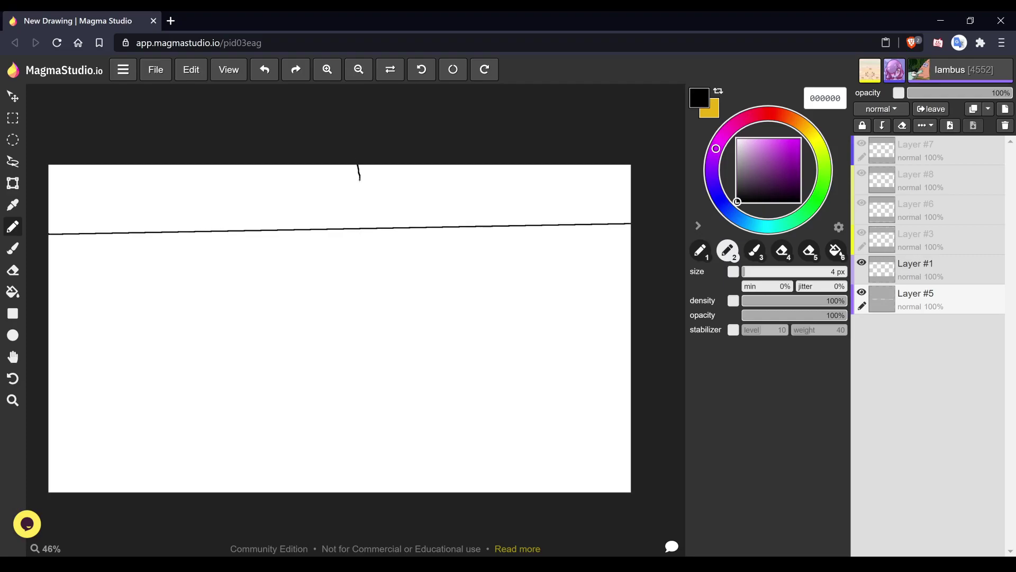
left_click(360, 491, "shift")
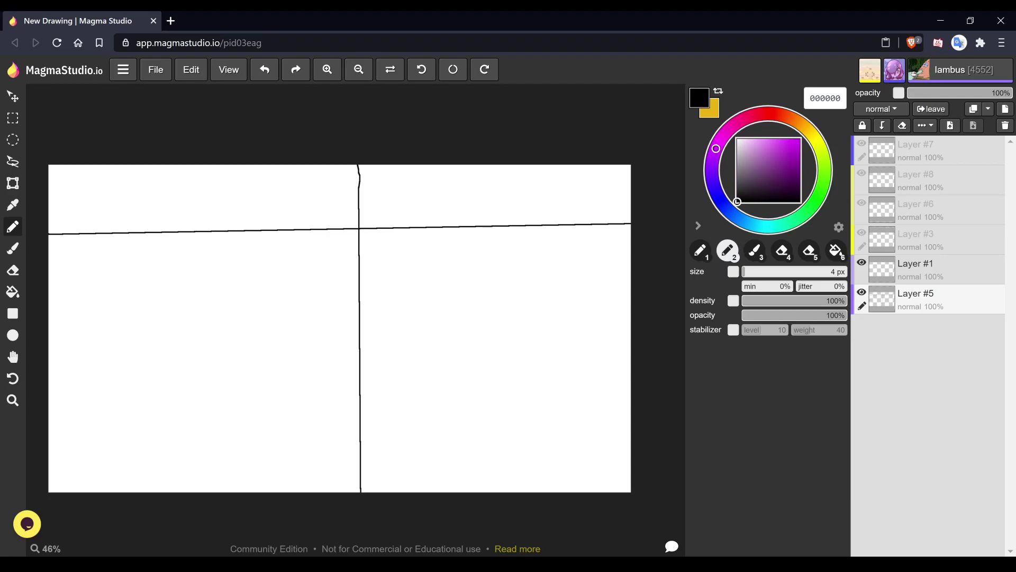
- Handwrite the two artists' names in black as headings above the horizontal line, one in each column
mouse_move(414, 176)
left_mouse_down()
mouse_move(423, 223)
mouse_move(445, 204)
mouse_move(451, 222)
mouse_move(460, 210)
mouse_move(484, 219)
left_mouse_up()
mouse_move(481, 176)
left_mouse_down()
mouse_move(500, 197)
mouse_move(488, 216)
mouse_move(527, 198)
mouse_move(537, 218)
left_mouse_up()
mouse_move(106, 220)
left_mouse_down()
mouse_move(140, 202)
mouse_move(133, 209)
mouse_move(141, 218)
mouse_move(153, 196)
mouse_move(169, 217)
mouse_move(194, 196)
mouse_move(223, 221)
left_mouse_up()
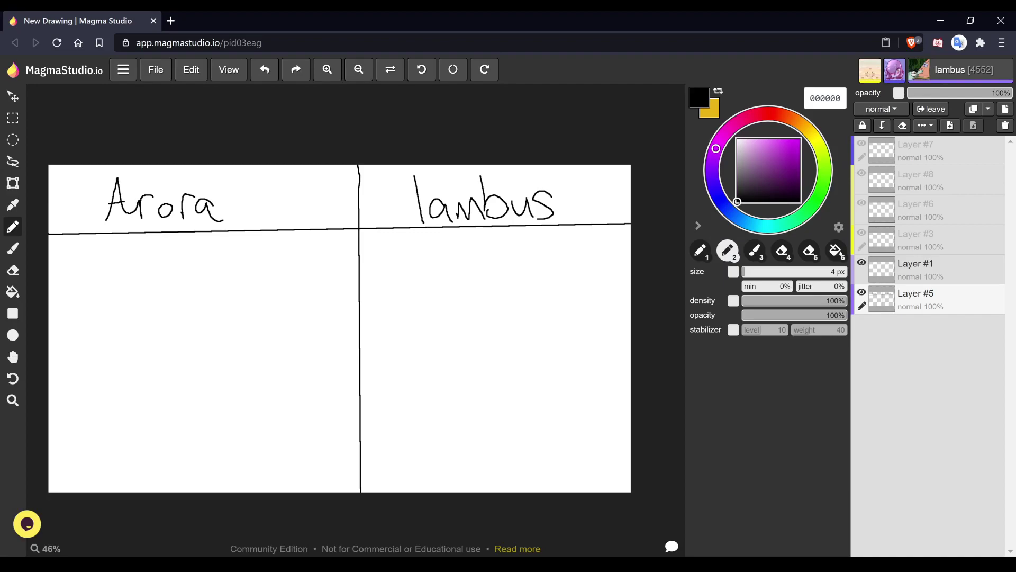
- Undo the misspelled heading in the left column and rewrite the artist's name with its missing letter
key("ctrl+z")
key("ctrl+z")
key("ctrl+z")
key("ctrl+z")
key("ctrl+z")
key("ctrl+z")
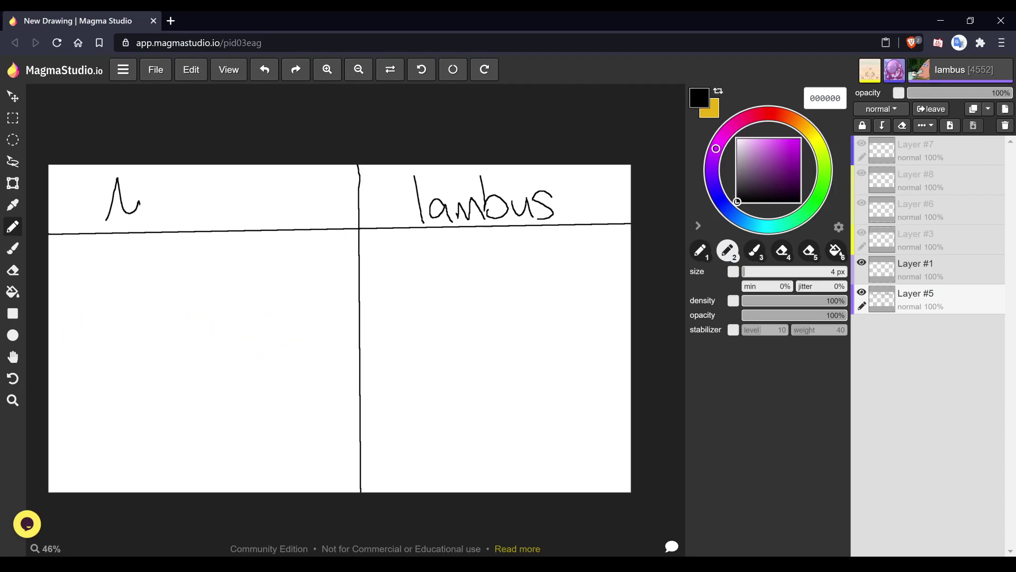
mouse_move(116, 186)
left_mouse_down()
mouse_move(141, 215)
mouse_move(148, 192)
mouse_move(156, 214)
mouse_move(170, 188)
mouse_move(176, 220)
mouse_move(191, 183)
mouse_move(200, 216)
mouse_move(204, 191)
mouse_move(218, 220)
mouse_move(236, 193)
left_mouse_up()
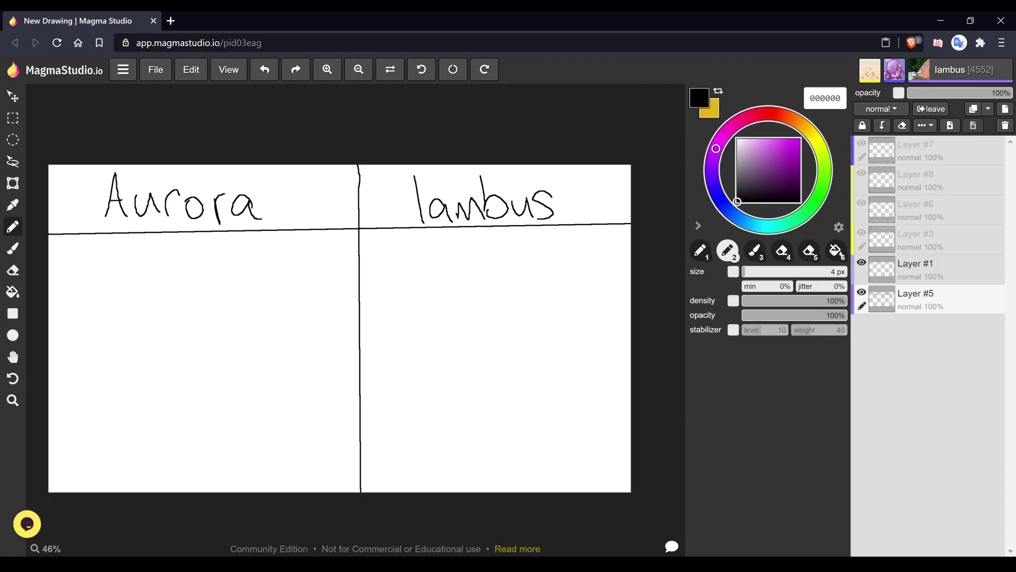
left_click(931, 269)
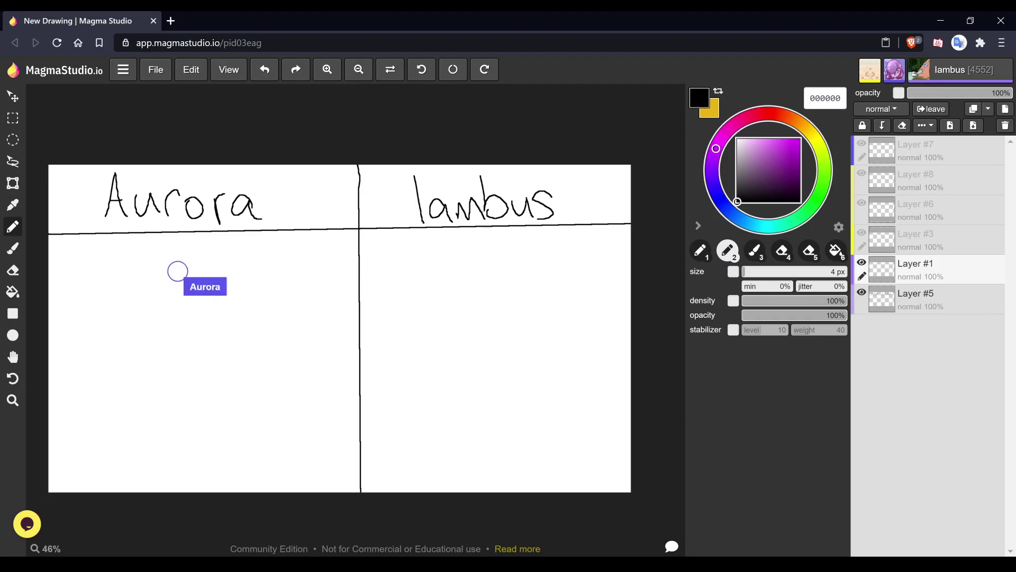
mouse_move(184, 263)
left_mouse_down()
mouse_move(195, 294)
mouse_move(229, 280)
mouse_move(250, 291)
left_mouse_up()
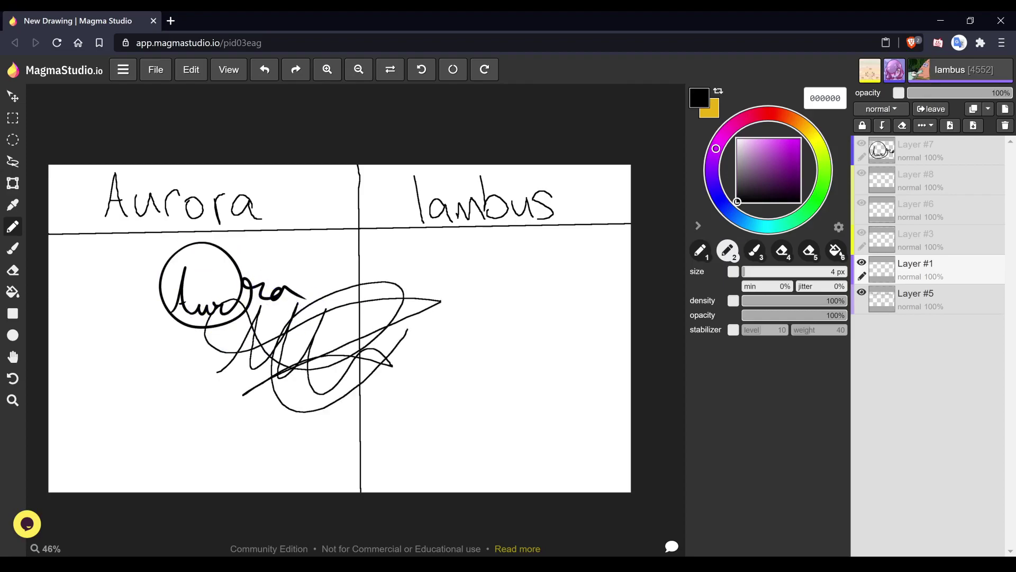
key("ctrl+z")
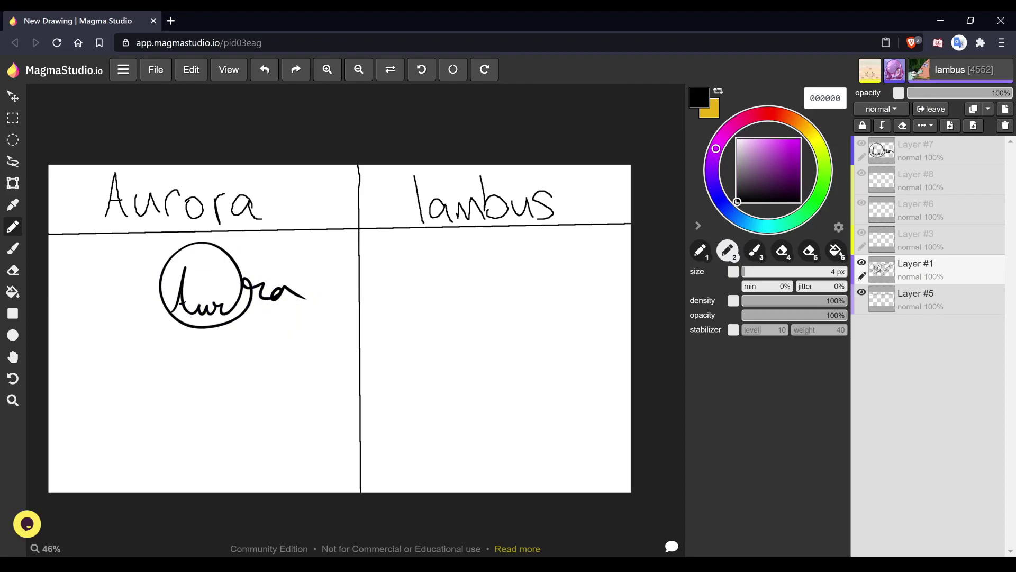
mouse_move(155, 407)
left_mouse_down()
mouse_move(195, 343)
mouse_move(232, 352)
mouse_move(226, 407)
mouse_move(278, 350)
mouse_move(307, 343)
mouse_move(367, 390)
mouse_move(206, 412)
mouse_move(355, 380)
mouse_move(245, 314)
mouse_move(340, 432)
mouse_move(191, 416)
mouse_move(326, 330)
mouse_move(482, 311)
mouse_move(558, 420)
mouse_move(631, 357)
left_mouse_up()
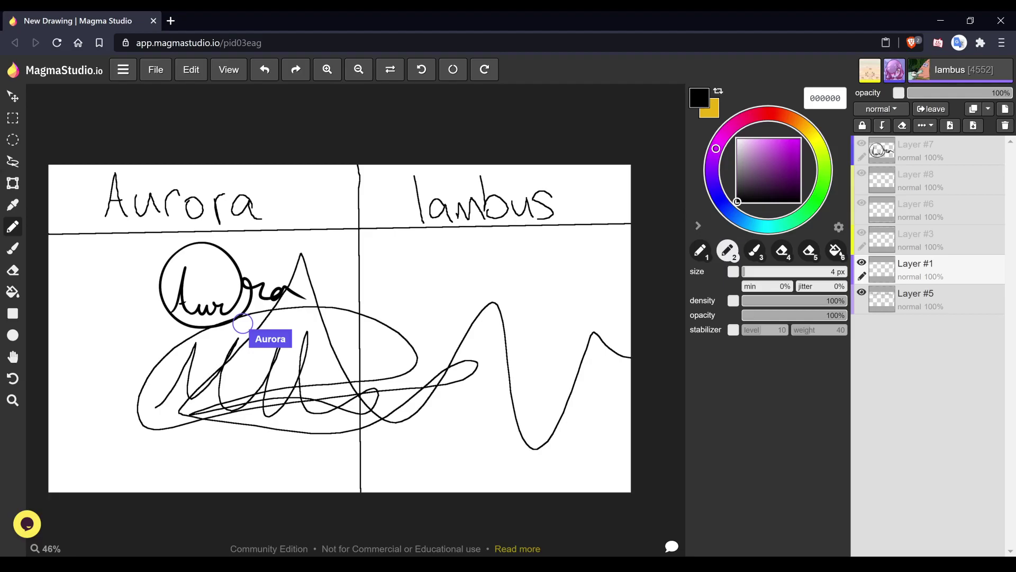
mouse_move(639, 392)
left_mouse_down()
mouse_move(481, 287)
mouse_move(309, 281)
mouse_move(178, 245)
mouse_move(89, 324)
mouse_move(153, 453)
mouse_move(397, 497)
left_mouse_up()
mouse_move(547, 507)
left_mouse_down()
mouse_move(473, 236)
mouse_move(388, 96)
left_mouse_up()
key("ctrl+z")
key("ctrl+z")
key("ctrl+z")
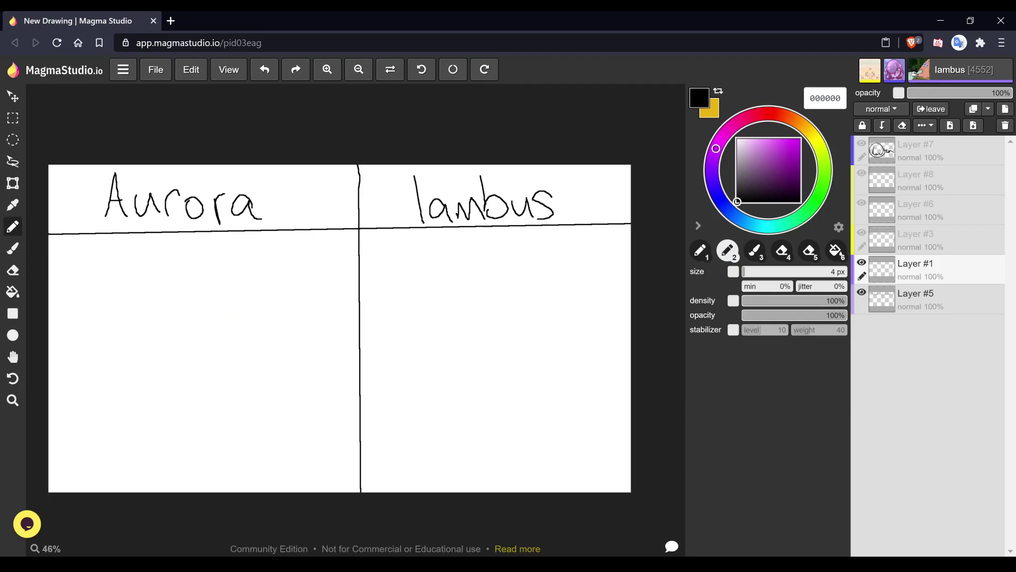
- Make Layer #1 active and choose the light purple daace0 for sketching in the right column
left_click(933, 299)
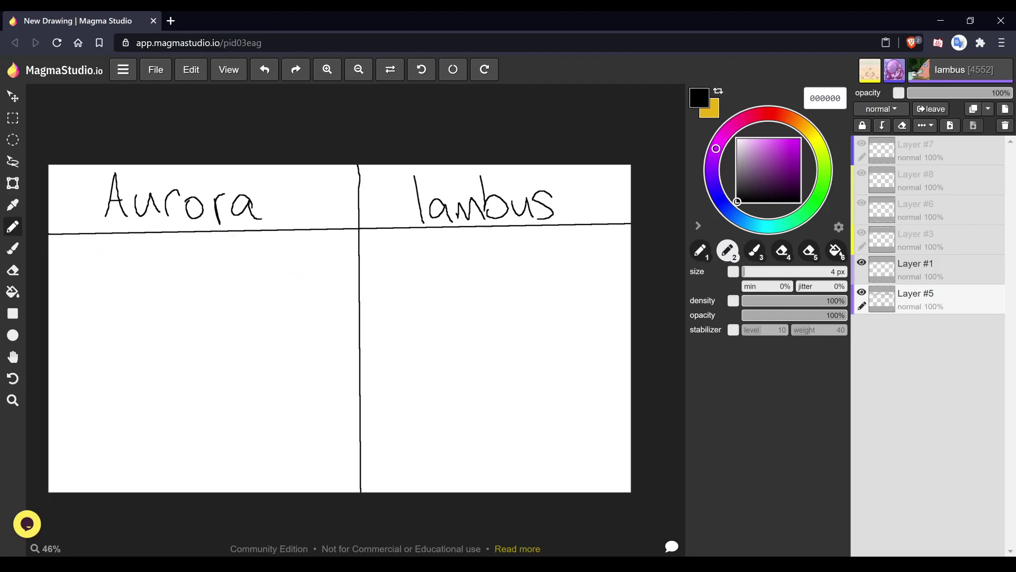
left_click(934, 269)
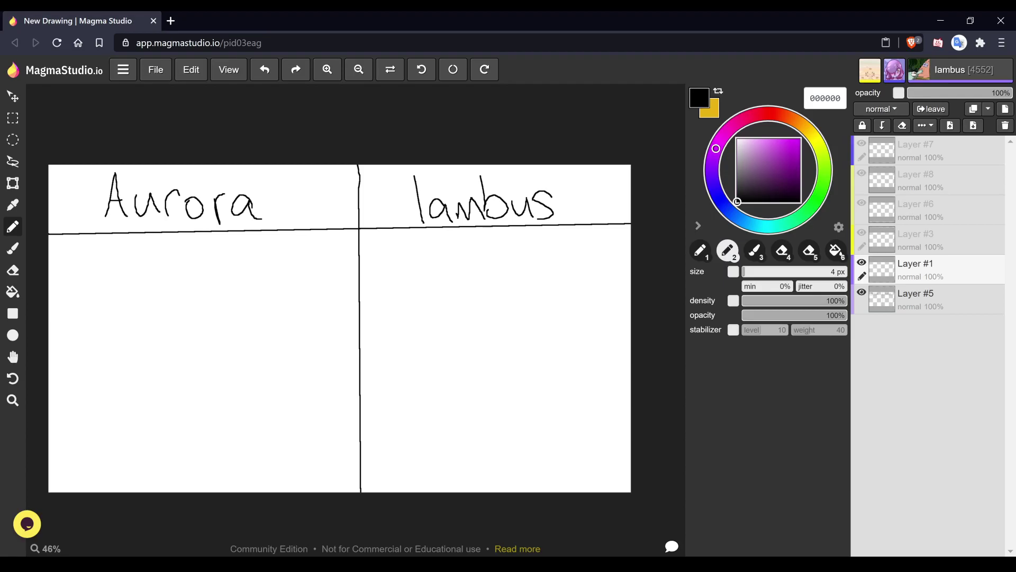
scroll(532, 321, "up", 3)
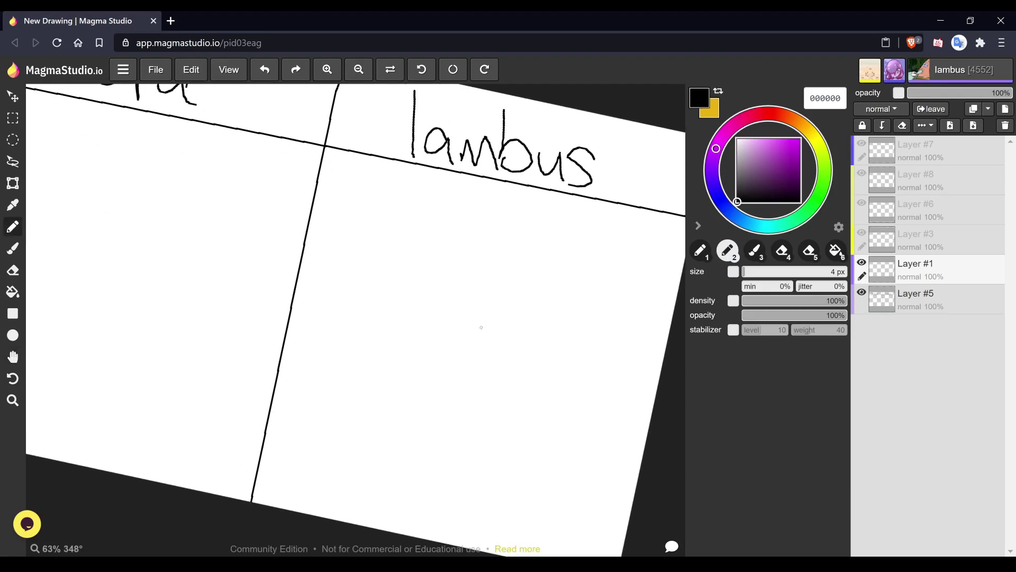
left_click(753, 156)
left_click_drag(754, 157, 751, 147)
mouse_move(355, 319)
left_mouse_down()
mouse_move(318, 356)
mouse_move(268, 260)
mouse_move(258, 277)
mouse_move(269, 302)
left_mouse_up()
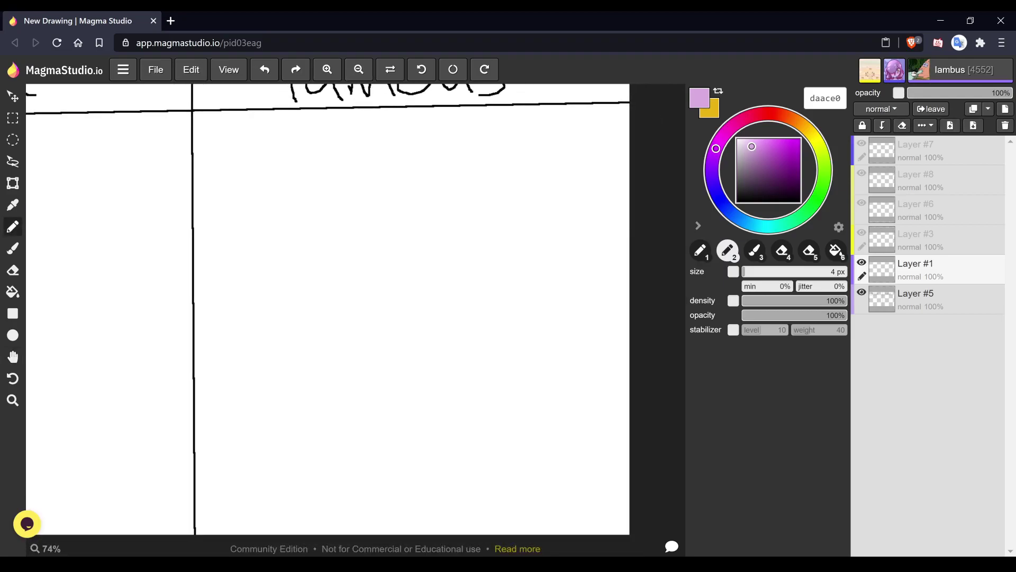
- Set the second pencil's size to 5 px and return to the first pencil at 1 px
key("1")
key("2")
key("]")
key("]")
key("]")
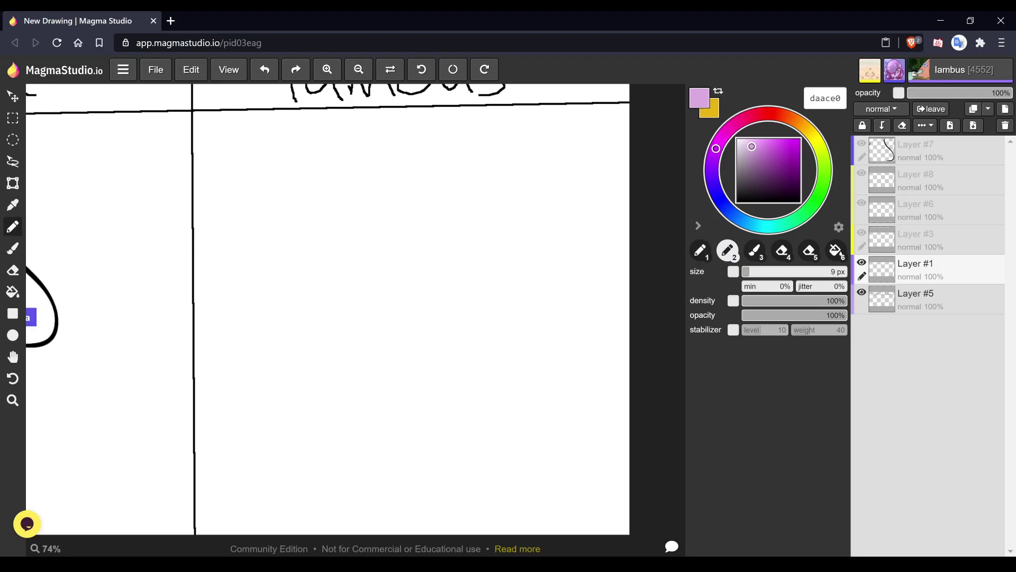
key("1")
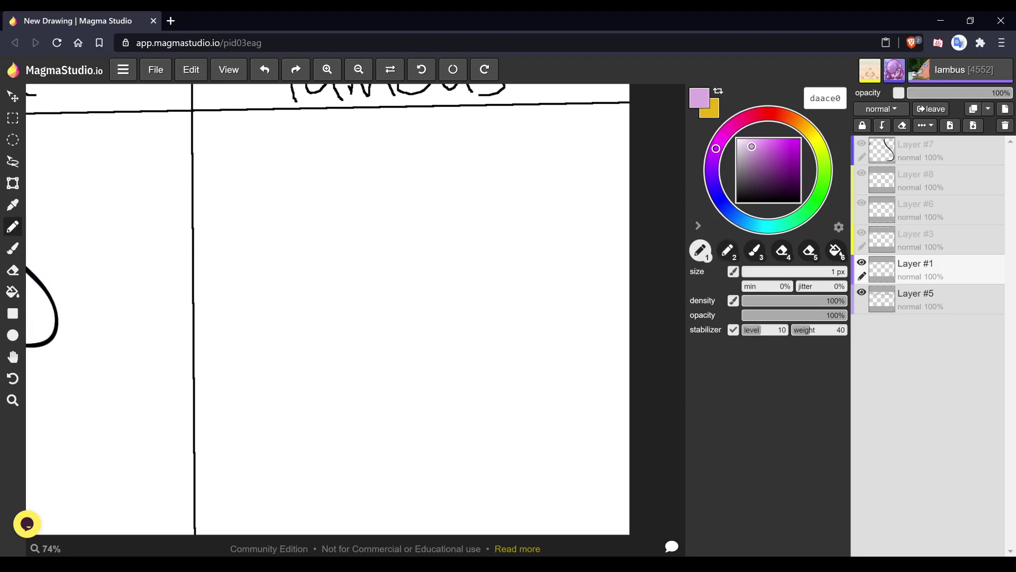
key("2")
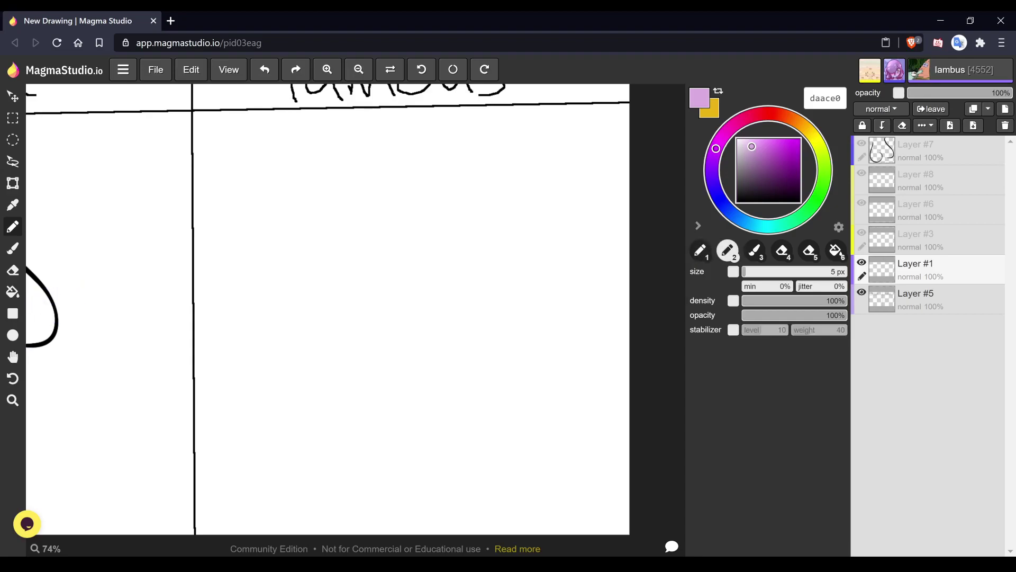
key("1")
key("space")
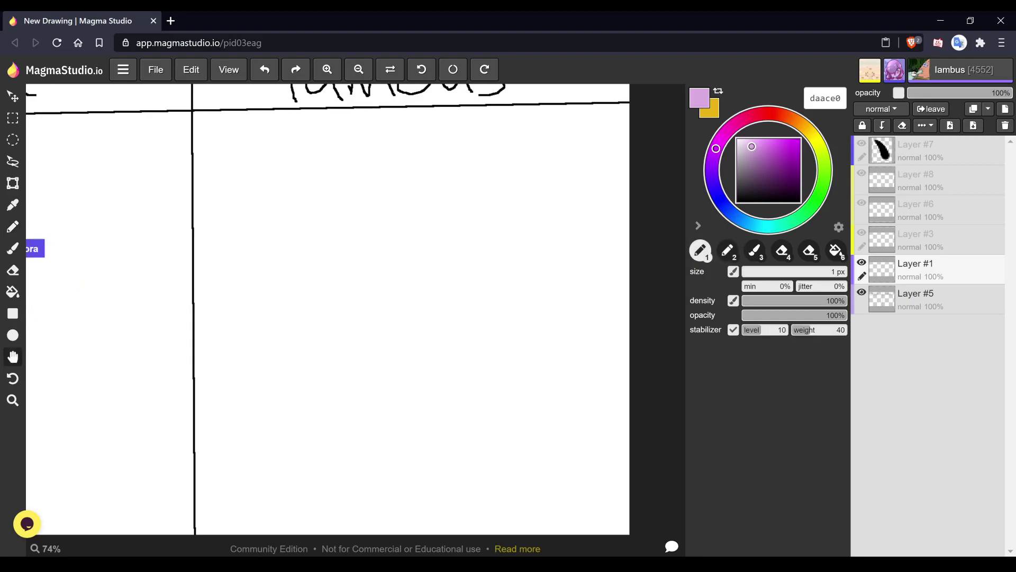
scroll(506, 285, "down", 2)
scroll(355, 285, "up", 1)
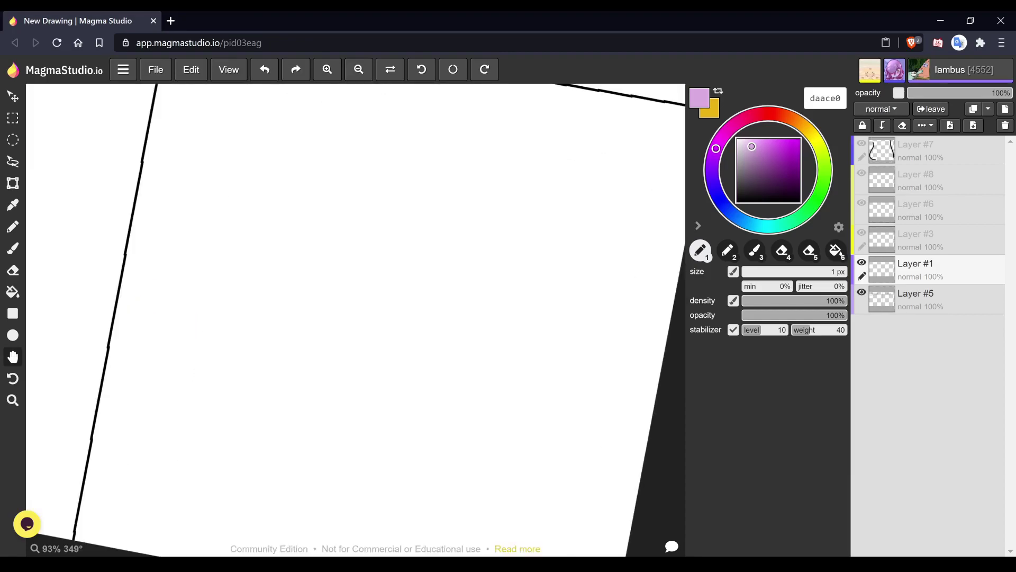
scroll(355, 285, "up", 1)
scroll(355, 297, "up", 1)
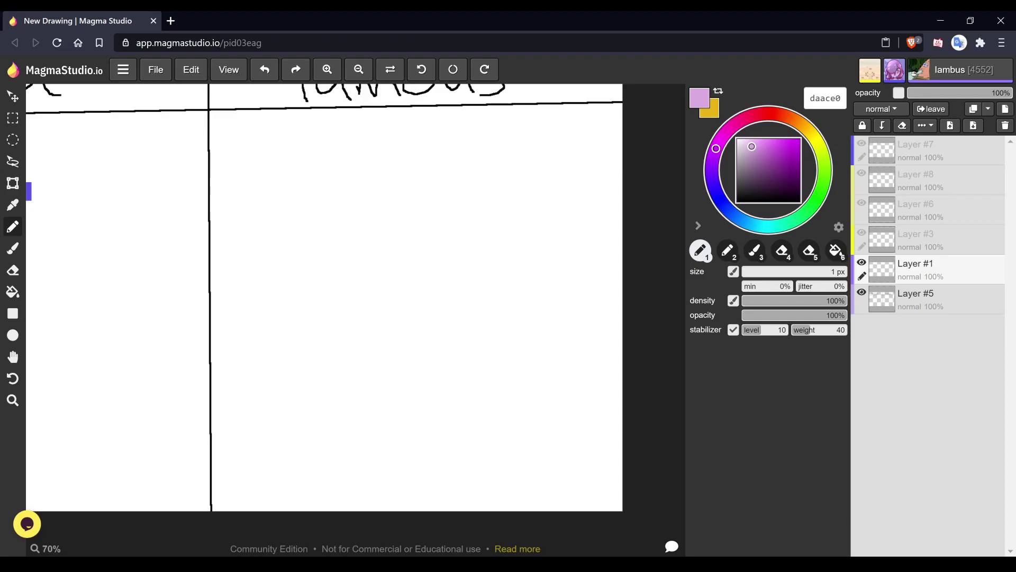
mouse_move(348, 194)
left_mouse_down()
mouse_move(346, 249)
mouse_move(367, 329)
mouse_move(337, 387)
left_mouse_up()
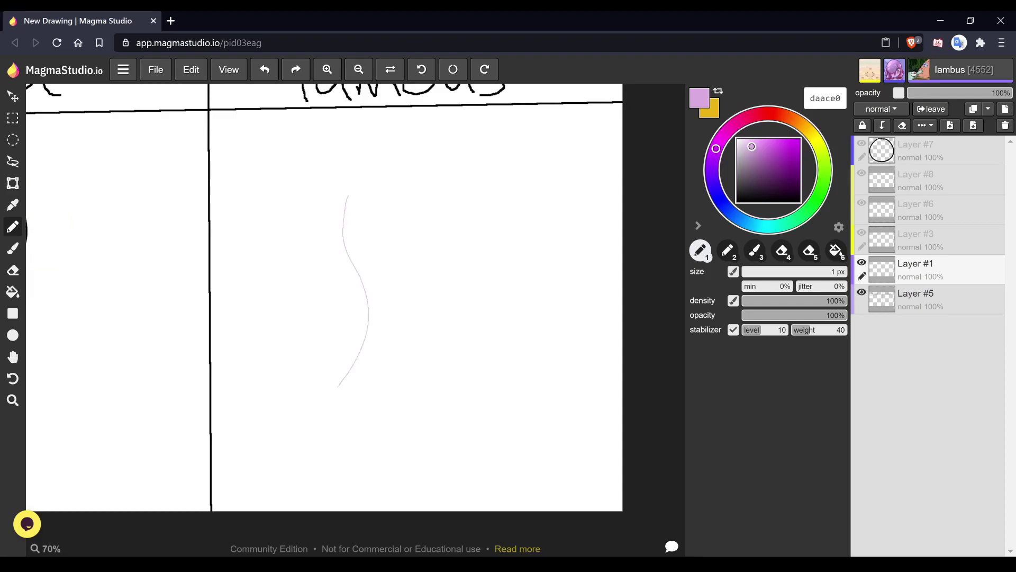
mouse_move(452, 200)
left_mouse_down()
mouse_move(456, 222)
mouse_move(419, 313)
mouse_move(449, 405)
left_mouse_up()
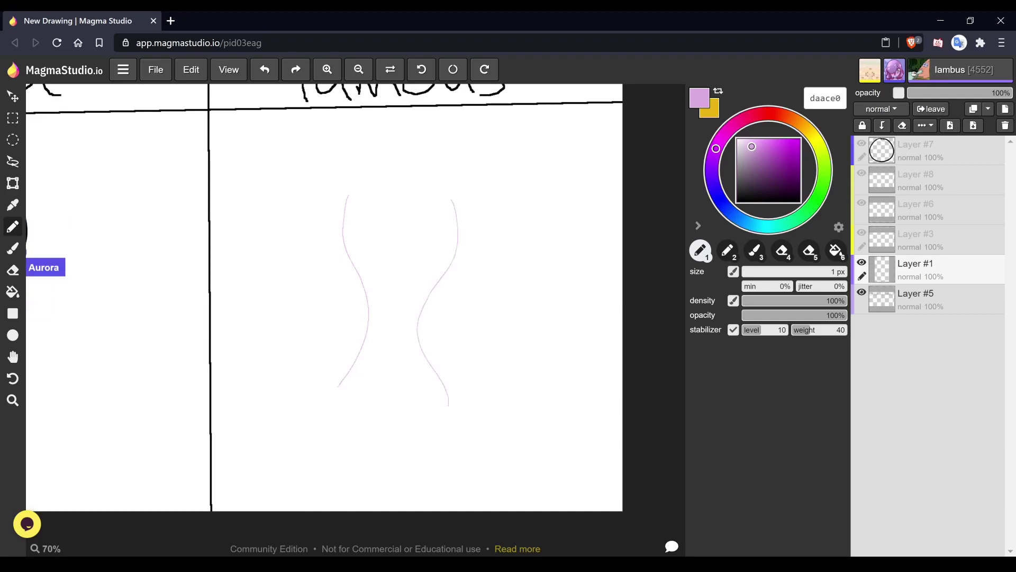
key("ctrl+z")
key("ctrl+z")
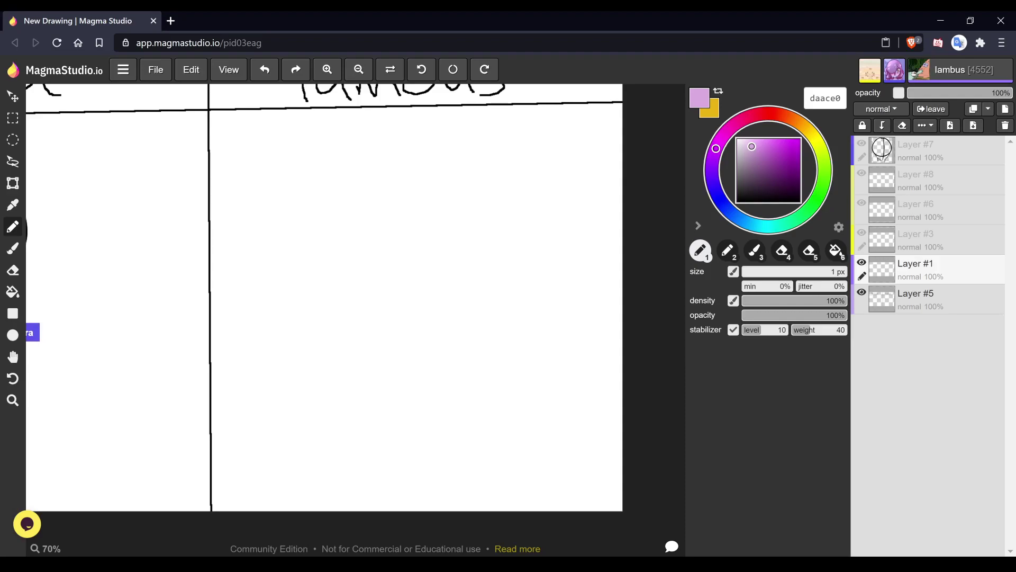
- Sketch an oval head with face guidelines and a rounded torso bearing two circles in light purple in the right column
mouse_move(448, 182)
left_mouse_down()
mouse_move(420, 181)
mouse_move(452, 228)
mouse_move(459, 181)
mouse_move(438, 186)
mouse_move(445, 249)
left_mouse_up()
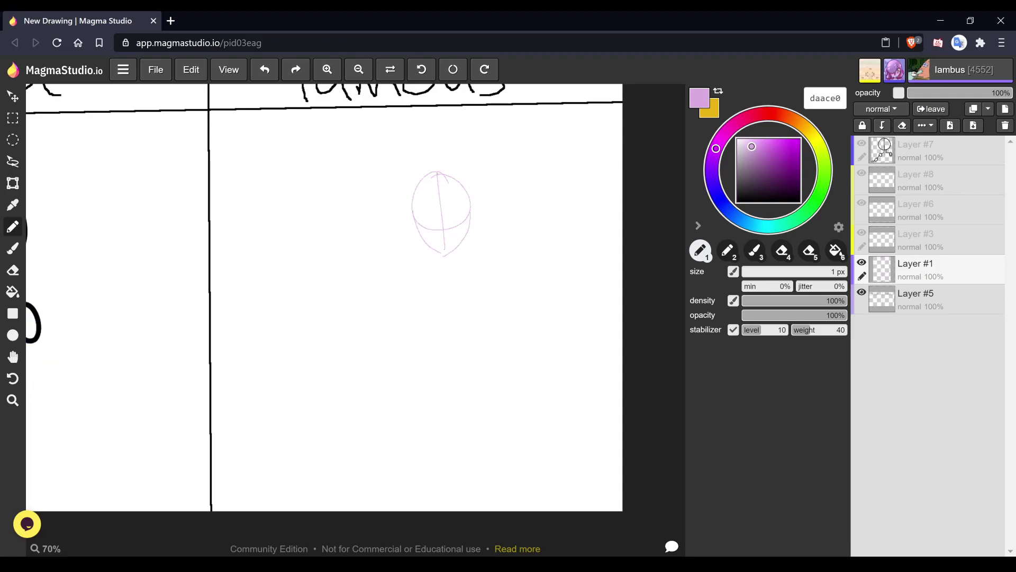
left_click_drag(416, 259, 414, 265)
mouse_move(417, 258)
left_mouse_down()
mouse_move(411, 321)
mouse_move(426, 343)
mouse_move(466, 349)
mouse_move(489, 322)
mouse_move(482, 263)
mouse_move(443, 257)
left_mouse_up()
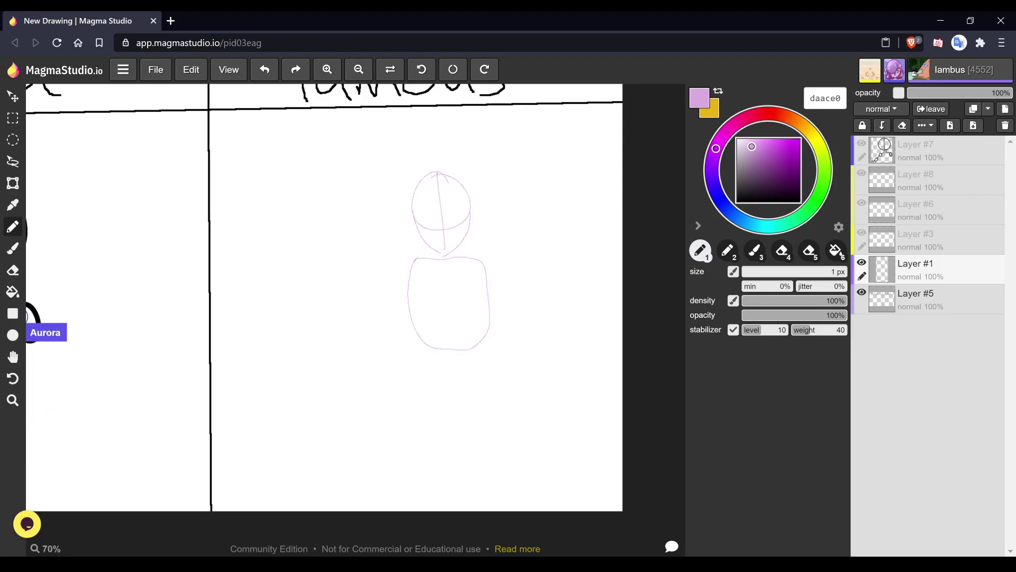
mouse_move(433, 274)
left_mouse_down()
mouse_move(414, 304)
mouse_move(436, 305)
mouse_move(464, 278)
mouse_move(452, 287)
mouse_move(464, 306)
mouse_move(484, 304)
mouse_move(463, 274)
left_mouse_up()
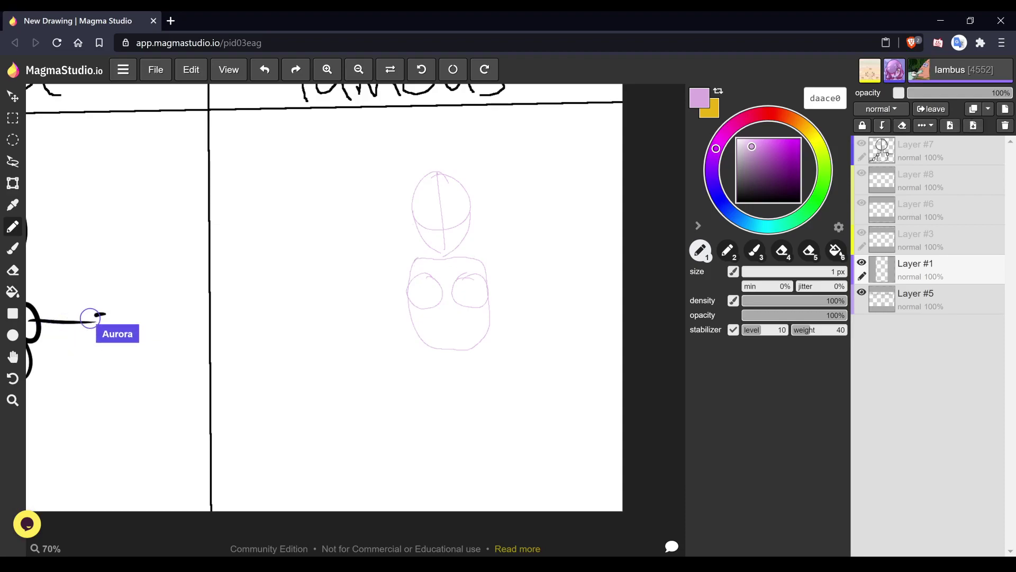
- Sketch the figure's shoulder circle, arms and hands, a small ball beside the lowered hand, the pointed pelvis and the crossing legs in light purple
mouse_move(473, 258)
left_mouse_down()
mouse_move(495, 269)
mouse_move(487, 275)
left_mouse_up()
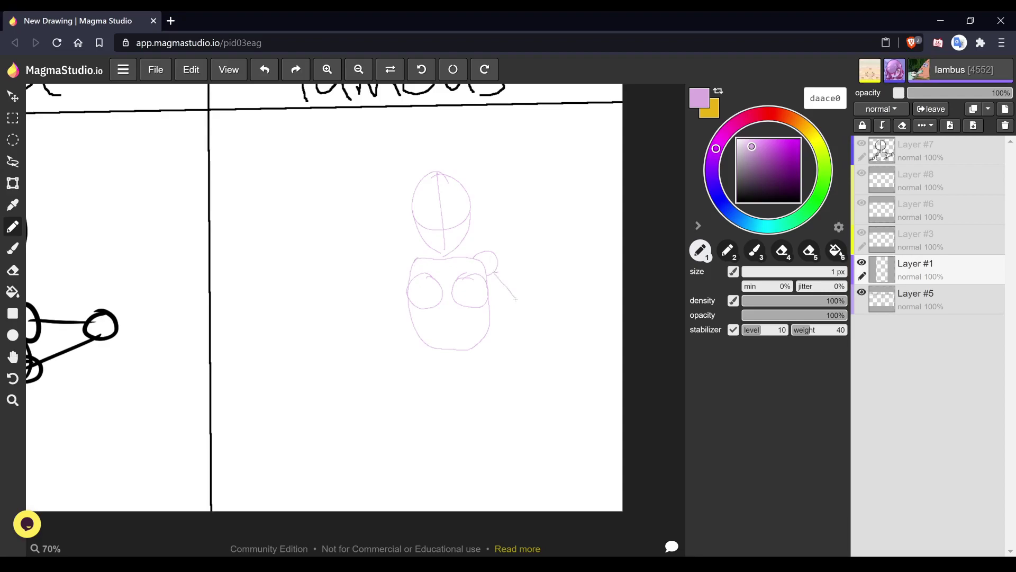
key("ctrl+z")
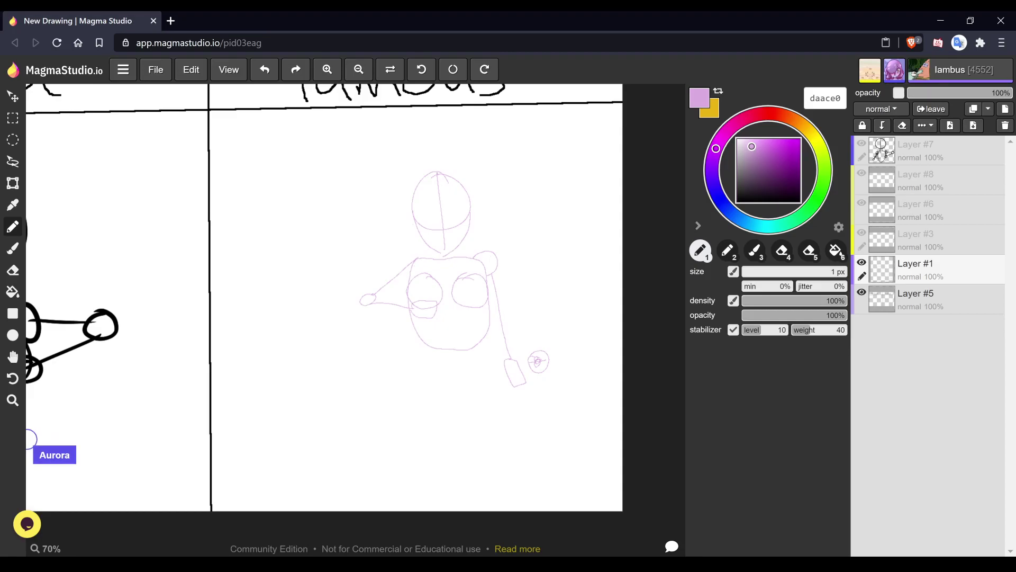
key("space")
scroll(355, 320, "up", 2)
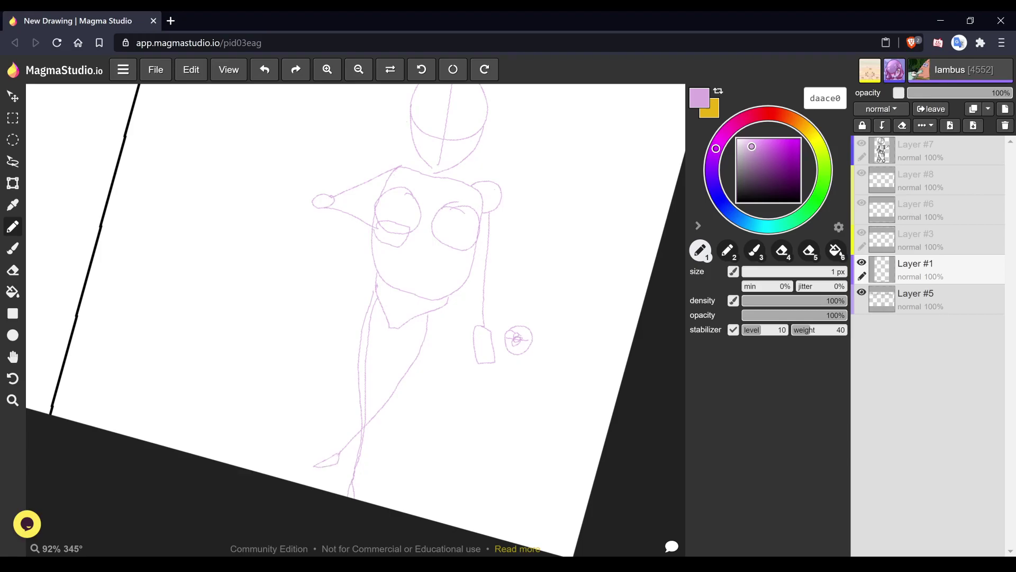
scroll(355, 319, "down", 3)
scroll(355, 319, "up", 2)
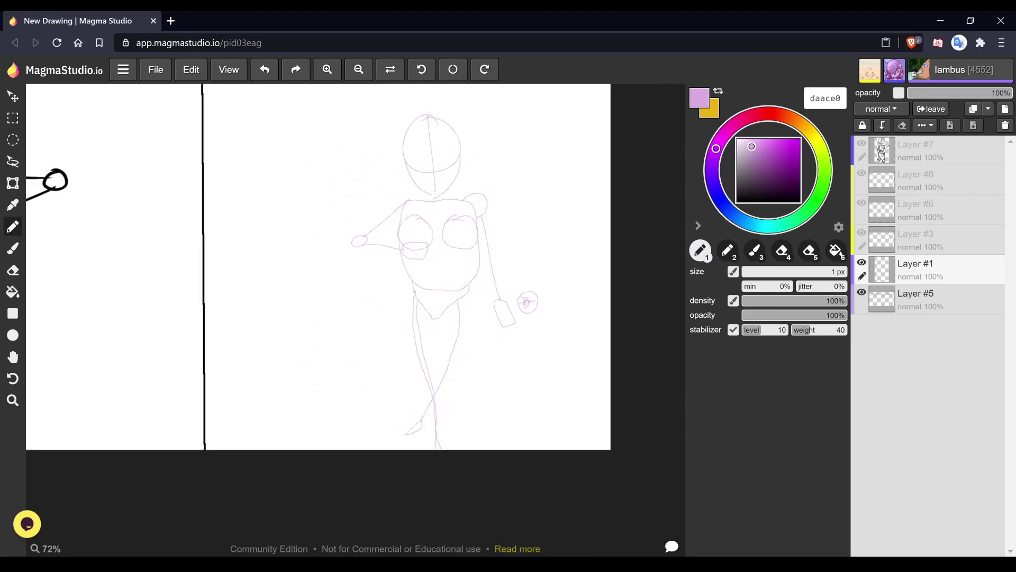
- Add the inner contour of the front crossing leg and sketch over its angular foot
scroll(470, 379, "up", 3)
key("space")
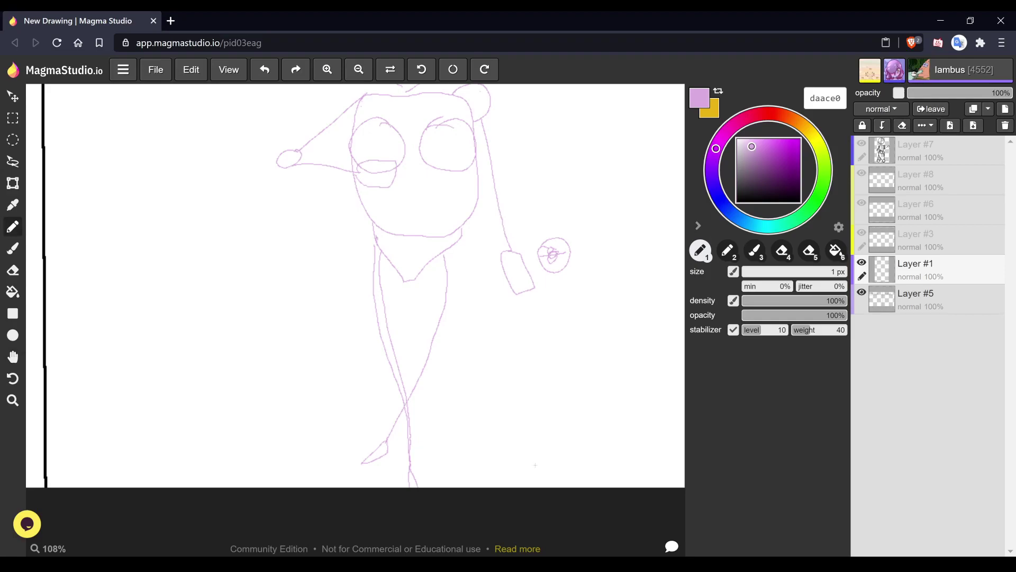
left_click_drag(435, 294, 413, 370)
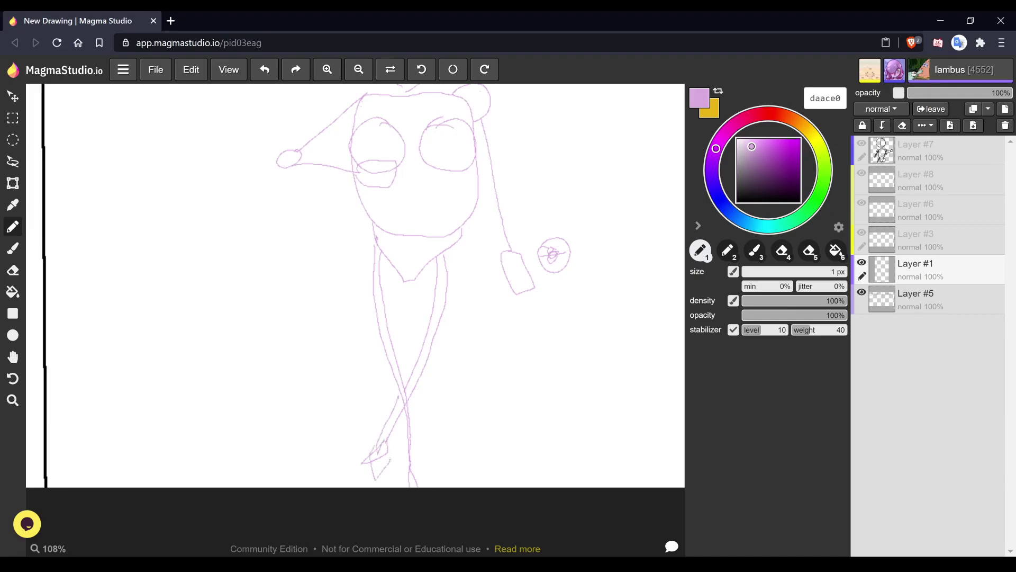
scroll(355, 286, "down", 5)
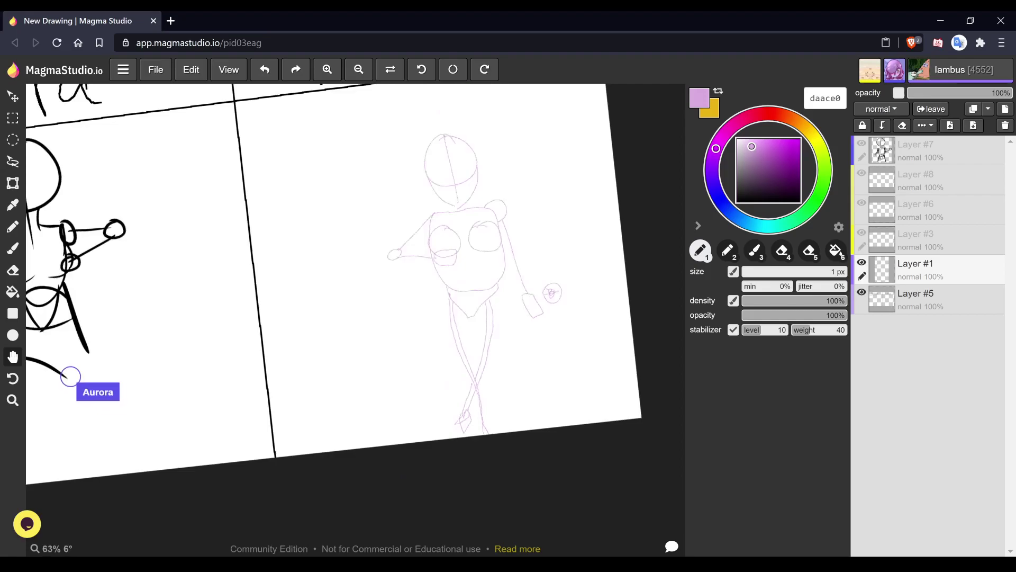
scroll(354, 286, "down", 1)
scroll(355, 285, "up", 1)
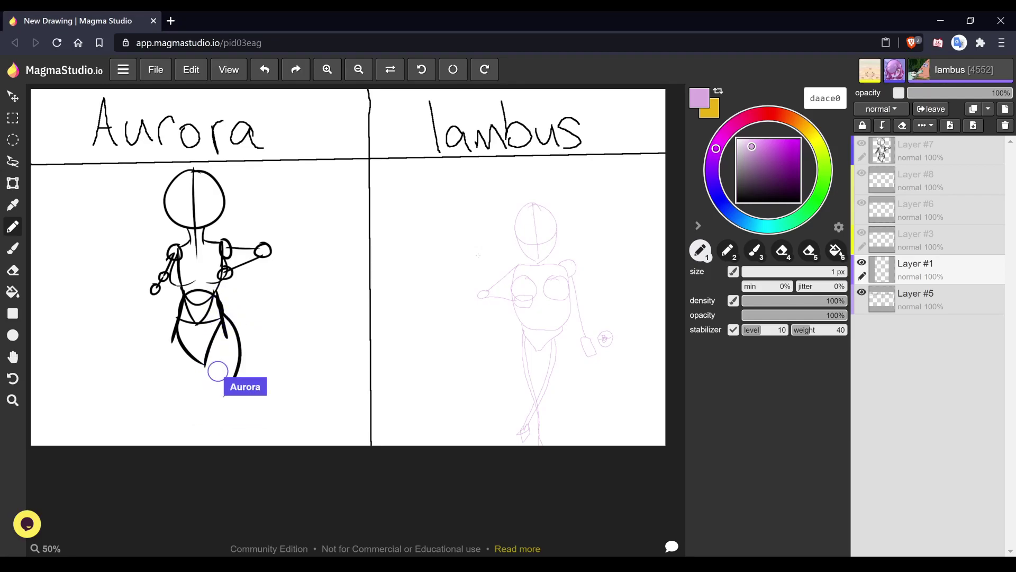
- Erase the overlapping line at the leg crossing, both feet and the ends of the lower legs
scroll(583, 385, "up", 5)
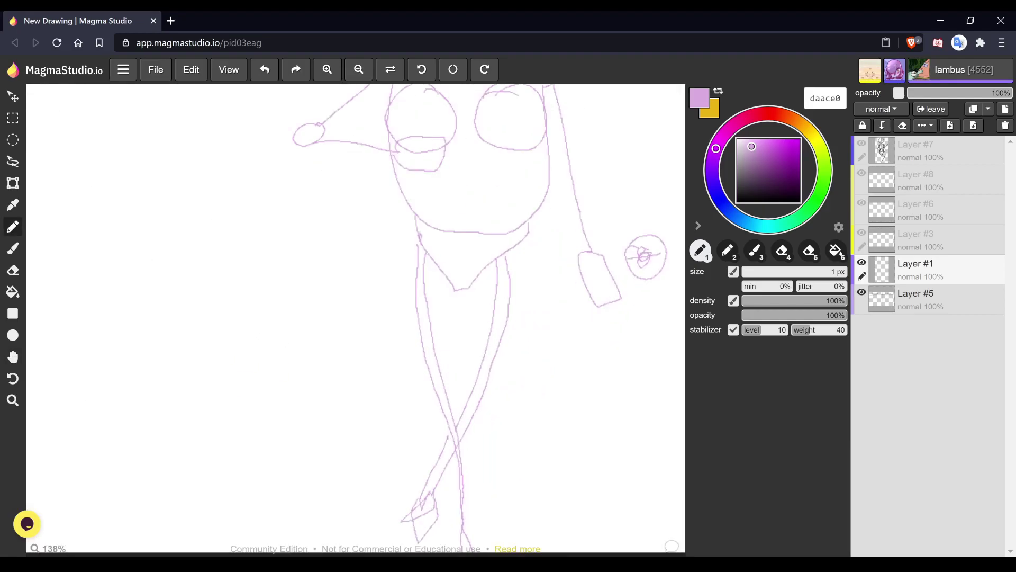
key("e")
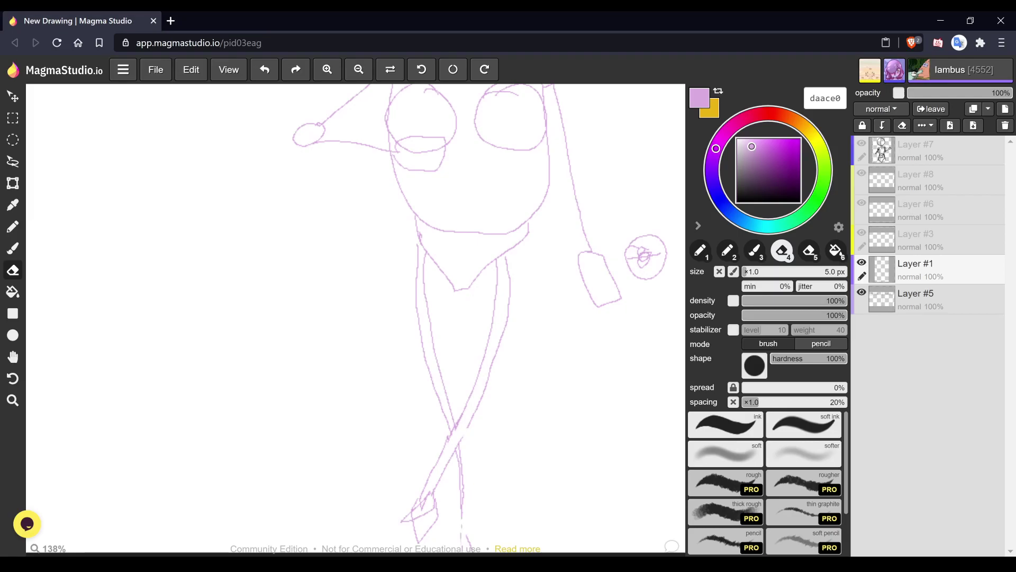
key("v")
key("space")
left_click_drag(356, 317, 353, 301)
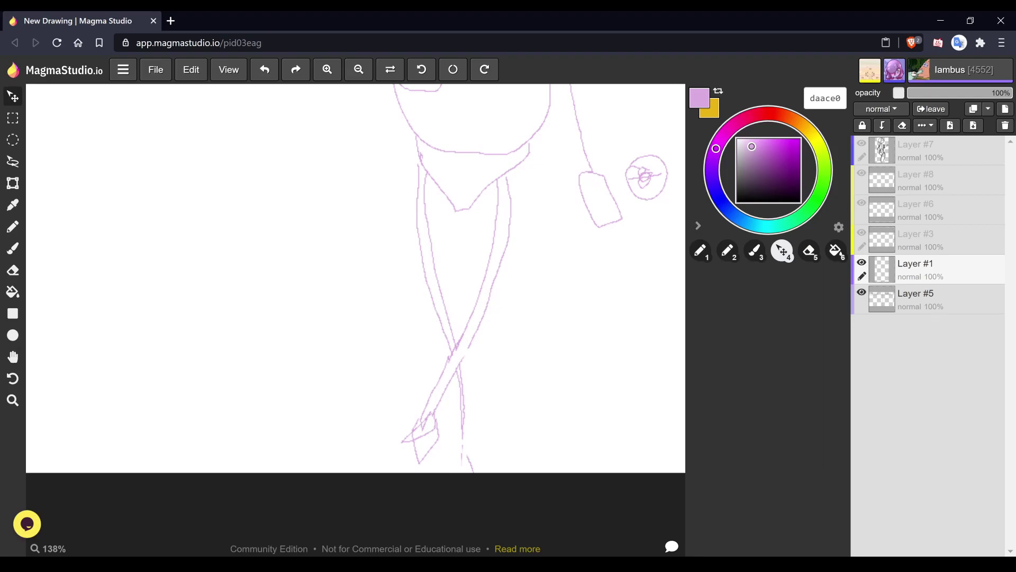
key("5")
mouse_move(453, 465)
left_mouse_down()
mouse_move(431, 438)
mouse_move(481, 416)
mouse_move(482, 399)
left_mouse_up()
key("1")
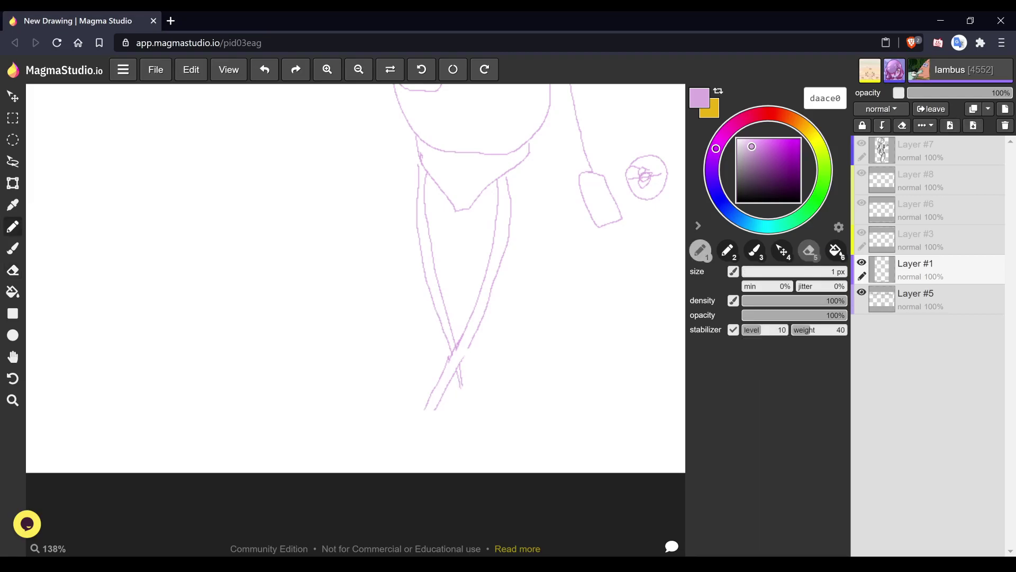
- Redraw both feet as pointed diamond shapes at the ends of the crossed legs
mouse_move(434, 407)
left_mouse_down()
mouse_move(424, 411)
mouse_move(424, 452)
mouse_move(438, 424)
mouse_move(431, 408)
mouse_move(457, 400)
mouse_move(465, 423)
mouse_move(469, 396)
left_mouse_up()
scroll(516, 339, "down", 3)
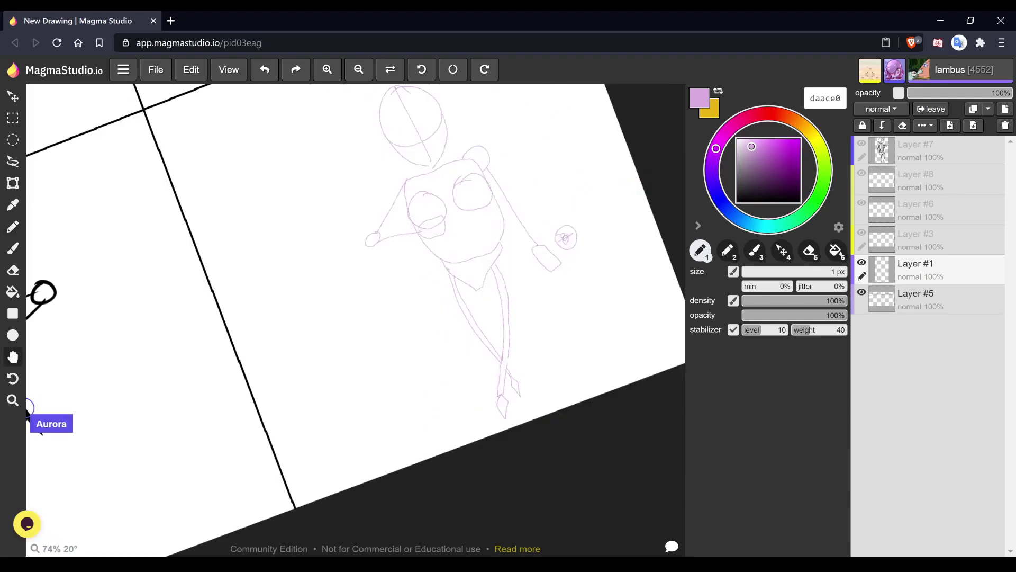
scroll(515, 339, "down", 2)
scroll(522, 338, "down", 2)
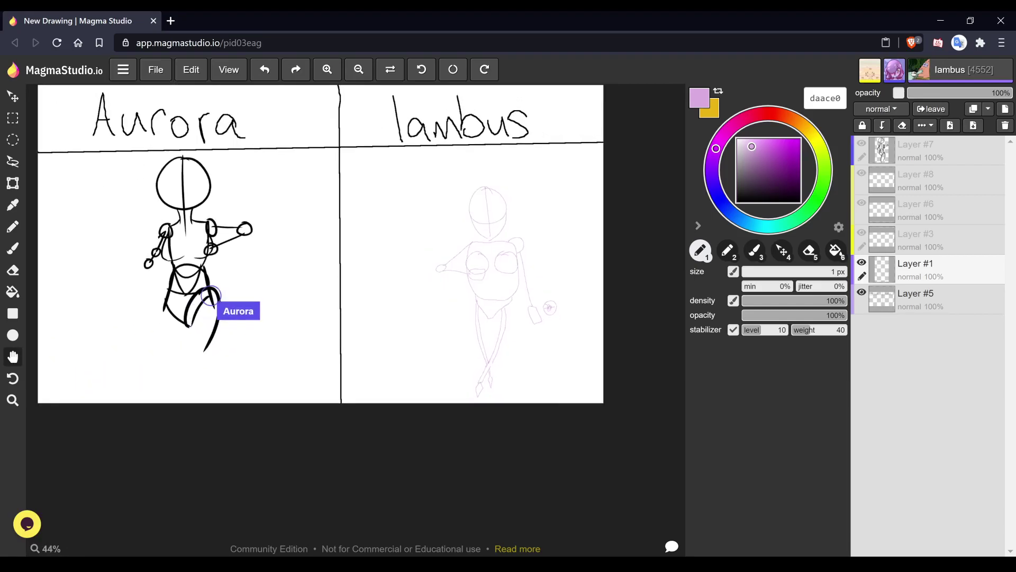
scroll(521, 339, "up", 1)
key("b")
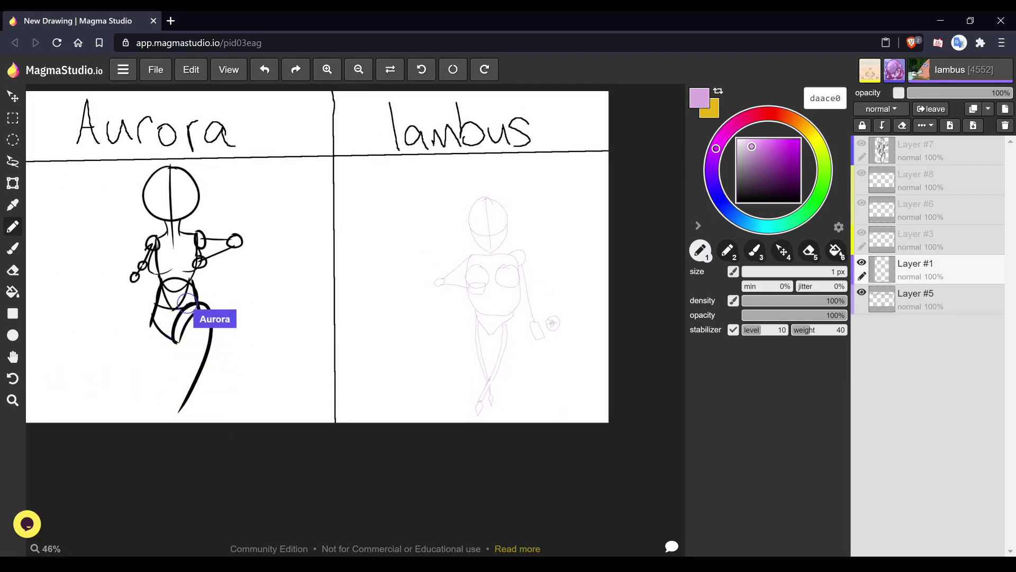
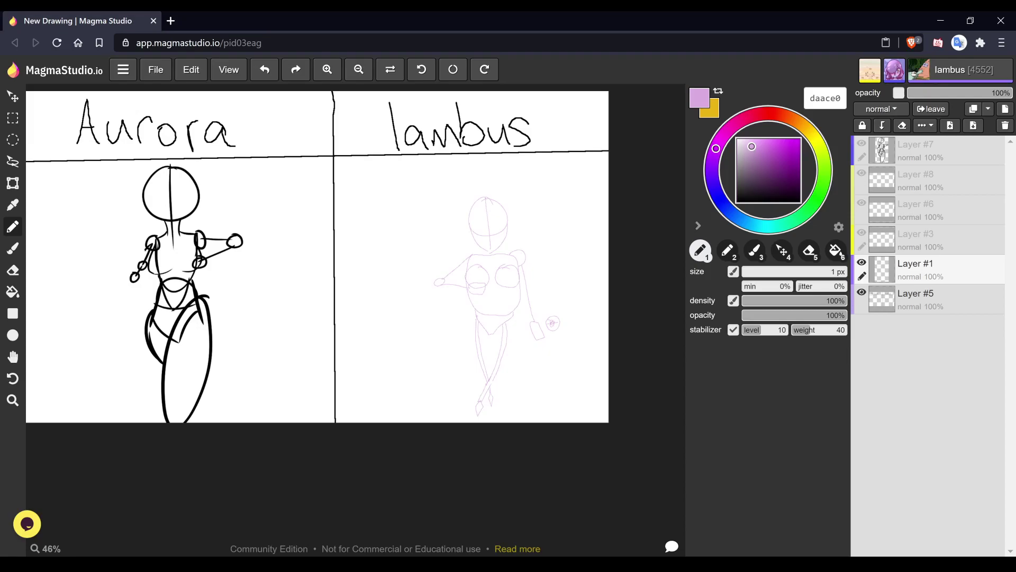
- Add a new layer above Layer #1 and choose black 000000 as the drawing color
key("shift+n")
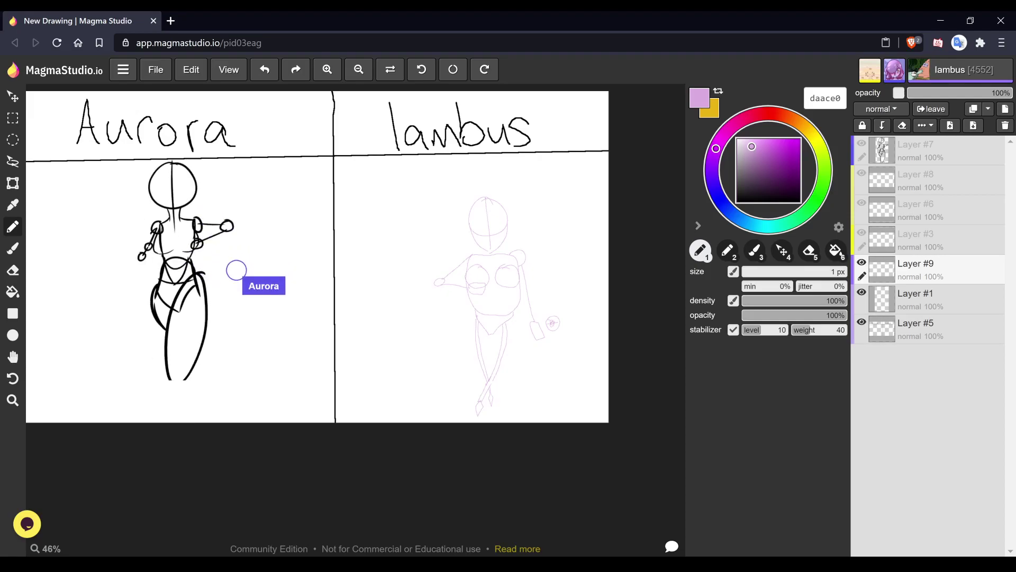
left_click_drag(752, 146, 737, 201)
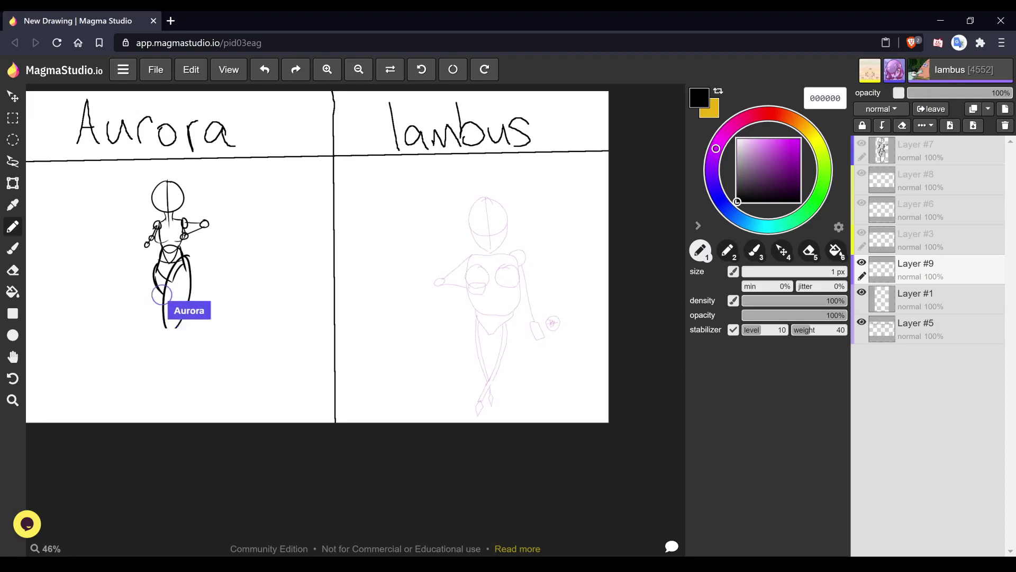
- Make Layer #1 active, try it at 57% opacity and restore it to 100%
left_click(931, 299)
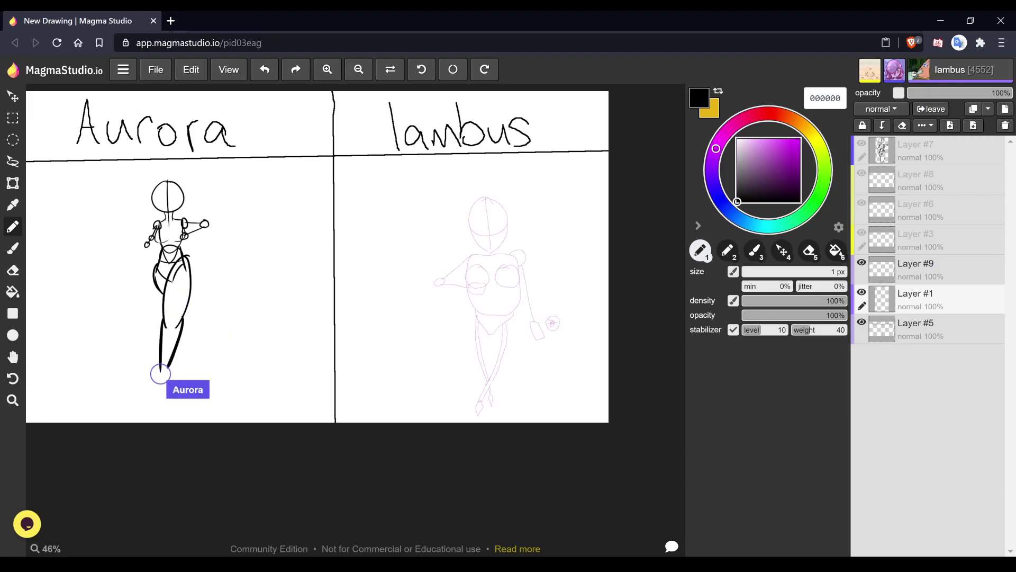
left_click(967, 93)
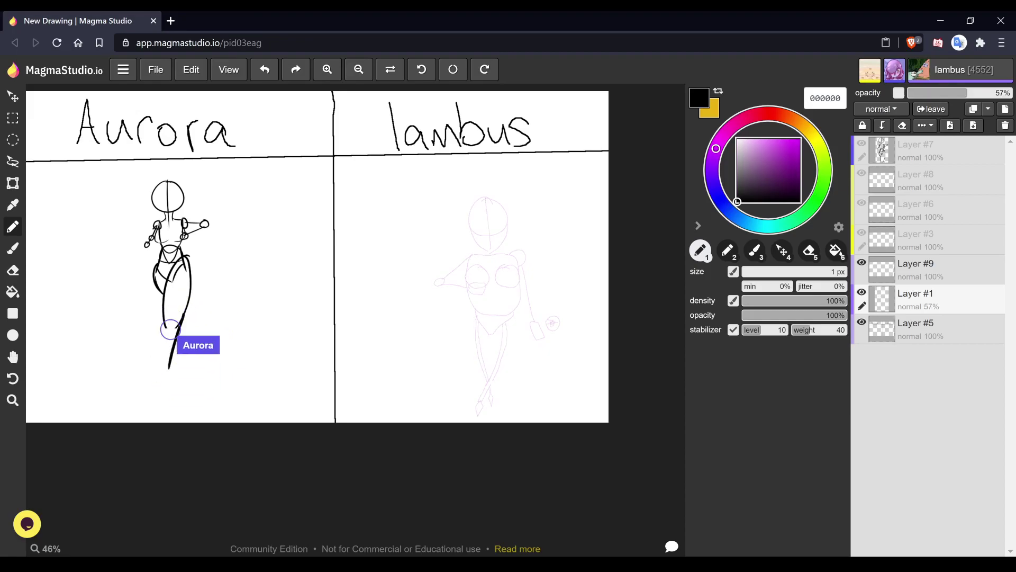
left_click_drag(967, 92, 1013, 92)
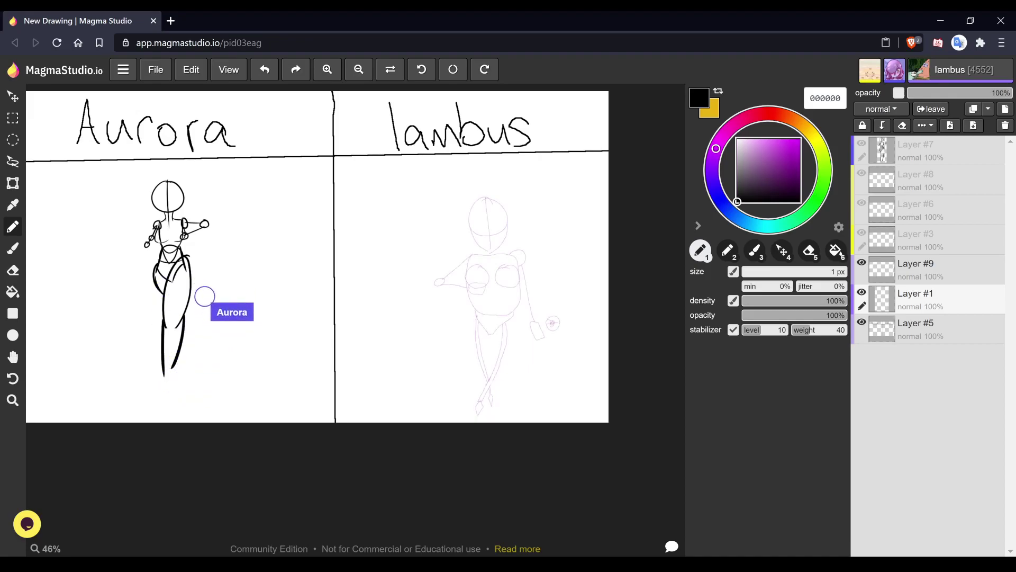
- Sample the sketch's light purple daace0, close the line gap at the leg crossing and sketch a shoe cuff around the front ankle
left_click(535, 320, "alt")
left_click(534, 320, "alt")
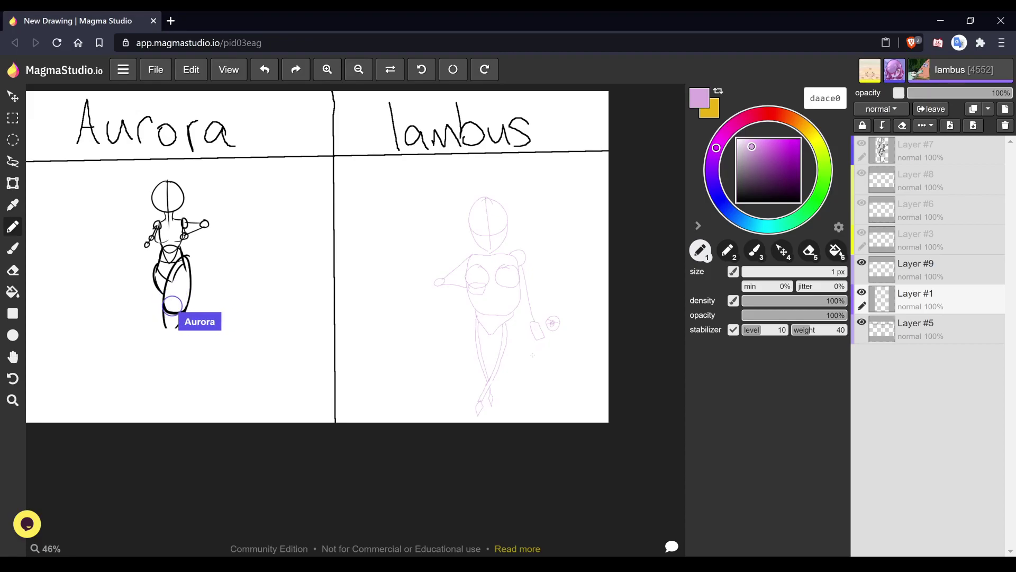
key("space")
scroll(492, 402, "up", 6)
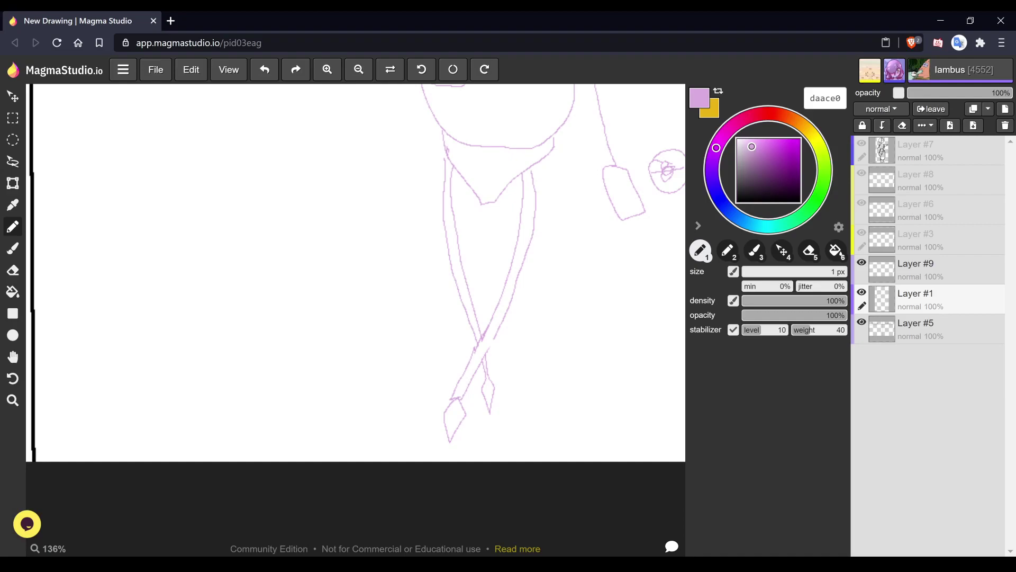
mouse_move(493, 318)
left_mouse_down()
mouse_move(509, 328)
mouse_move(482, 330)
mouse_move(448, 401)
mouse_move(462, 407)
mouse_move(510, 330)
left_mouse_up()
key("z")
key("ctrl+z")
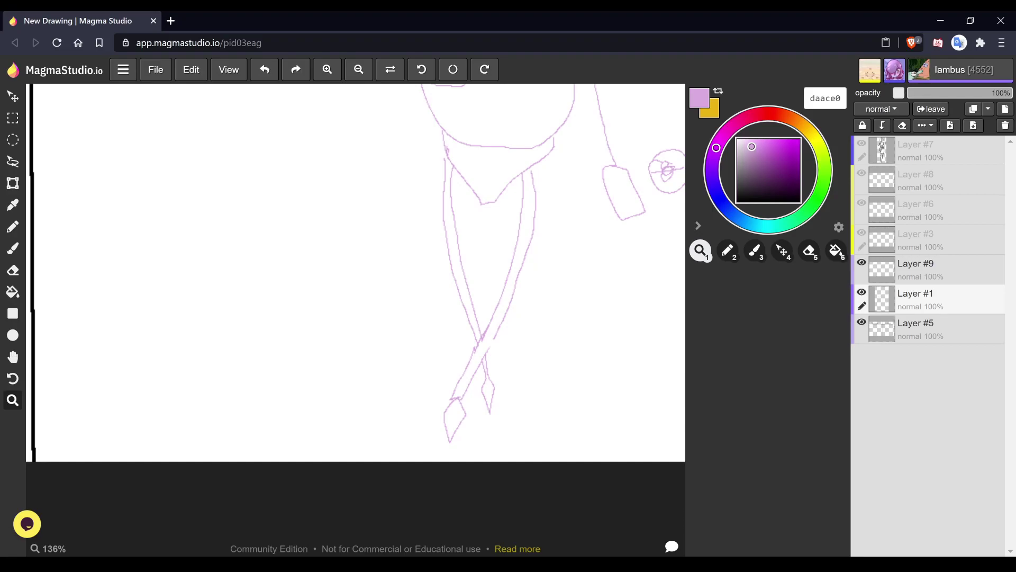
left_click_drag(459, 375, 470, 375)
key("b")
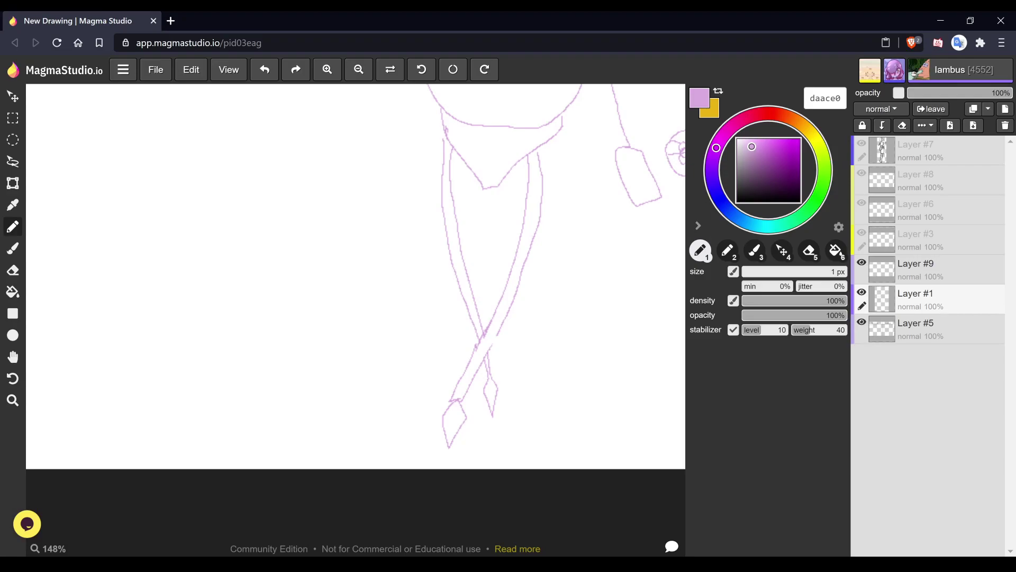
left_click_drag(499, 334, 488, 353)
- Outline the front foot's shoe in black 000000 on Layer #1, including its ankle cuff, sides and rounded toe cap
left_click_drag(750, 174, 738, 202)
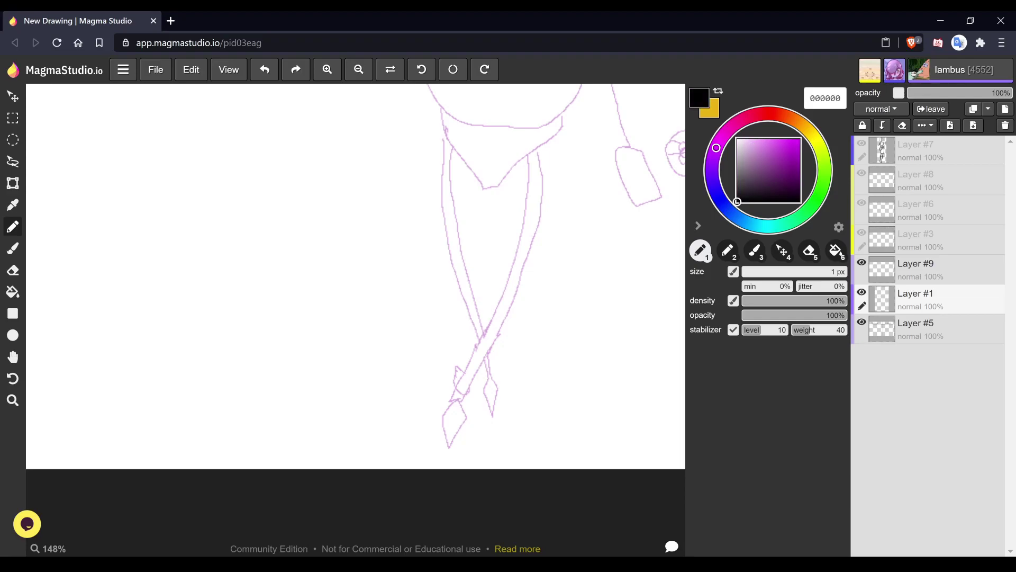
key("space")
scroll(489, 442, "up", 5)
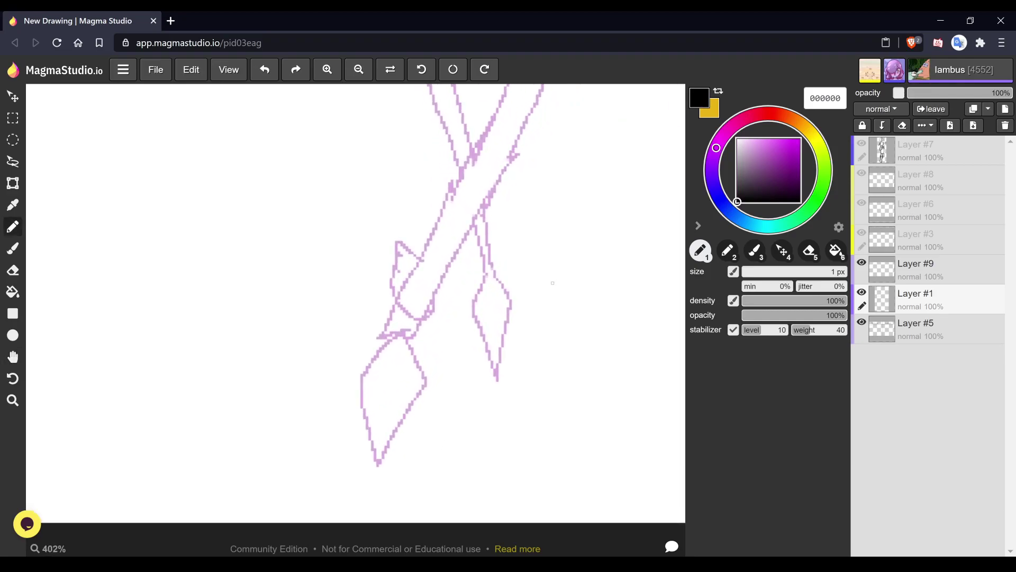
mouse_move(398, 242)
left_mouse_down()
mouse_move(394, 296)
mouse_move(417, 319)
mouse_move(437, 313)
mouse_move(437, 291)
left_mouse_up()
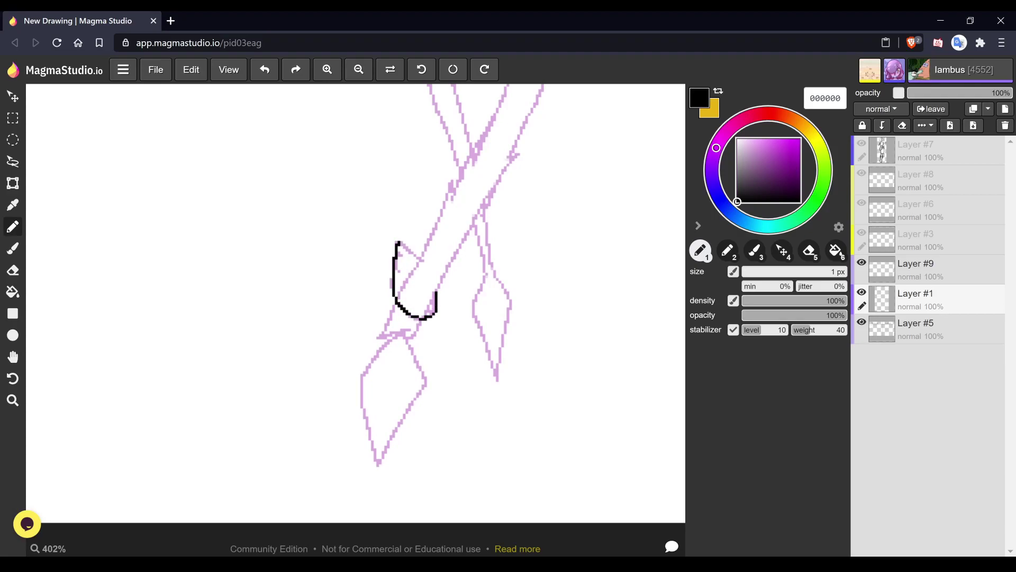
left_click_drag(398, 242, 419, 257)
mouse_move(367, 428)
left_mouse_down()
mouse_move(397, 377)
mouse_move(423, 392)
mouse_move(434, 426)
mouse_move(368, 428)
mouse_move(361, 395)
left_mouse_up()
left_click_drag(361, 363, 372, 316)
left_click_drag(397, 243, 365, 331)
mouse_move(430, 316)
left_mouse_down()
mouse_move(439, 371)
mouse_move(434, 429)
left_mouse_up()
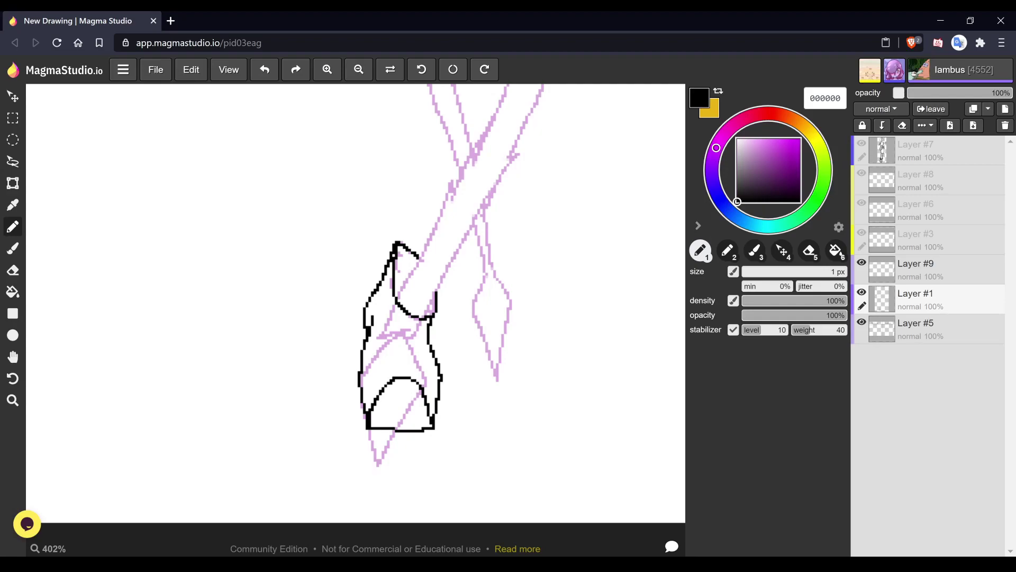
- Draw the inner cuff, the ankle lines entering the shoe and a small lace bow in black
mouse_move(396, 298)
left_mouse_down()
mouse_move(405, 257)
mouse_move(440, 270)
mouse_move(420, 316)
left_mouse_up()
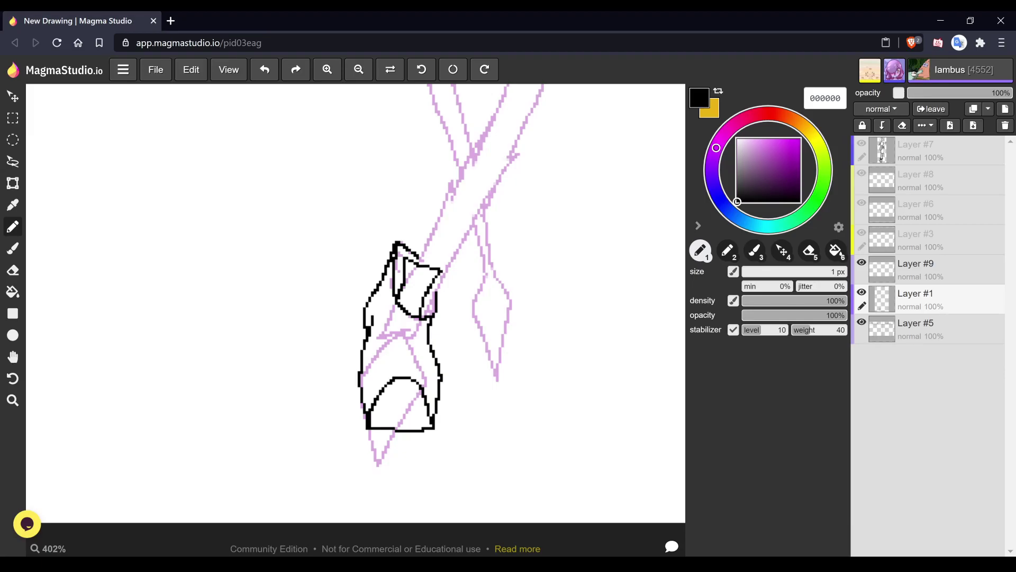
left_click_drag(423, 260, 437, 222)
left_click_drag(427, 301, 461, 232)
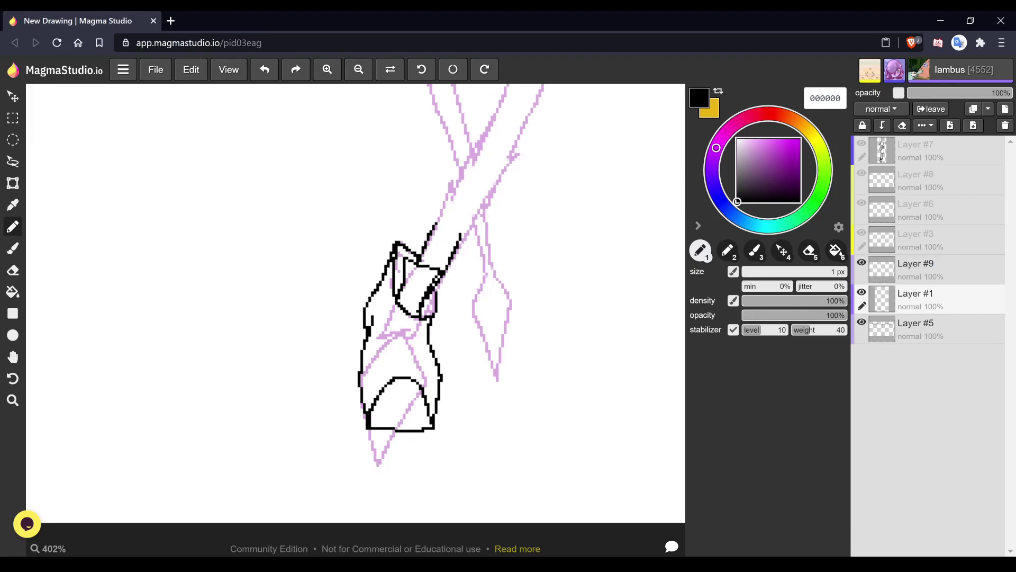
mouse_move(388, 311)
left_mouse_down()
mouse_move(384, 321)
mouse_move(387, 309)
mouse_move(424, 335)
mouse_move(402, 337)
mouse_move(427, 338)
mouse_move(381, 351)
mouse_move(424, 316)
left_mouse_up()
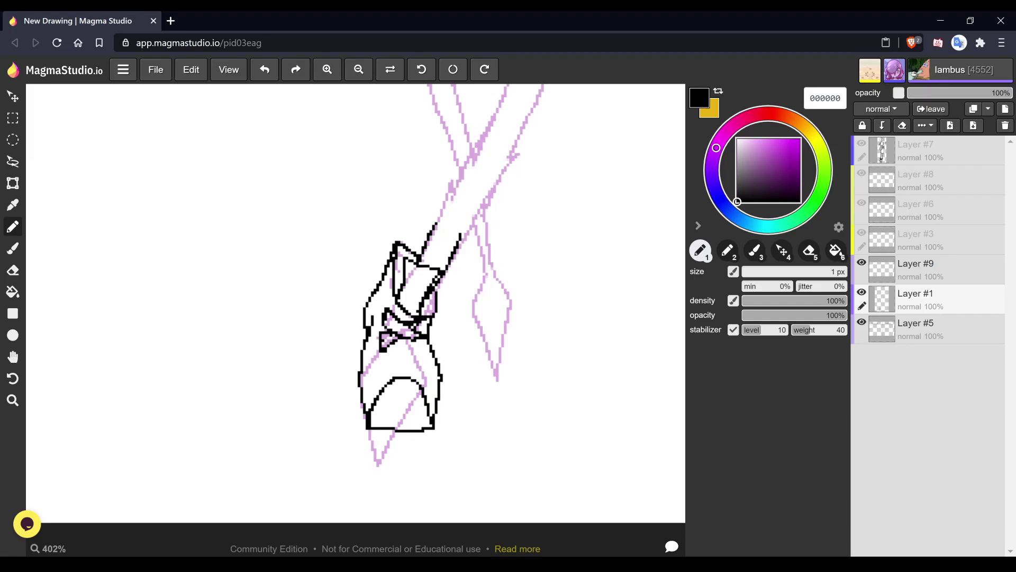
key("space")
scroll(537, 377, "down", 5)
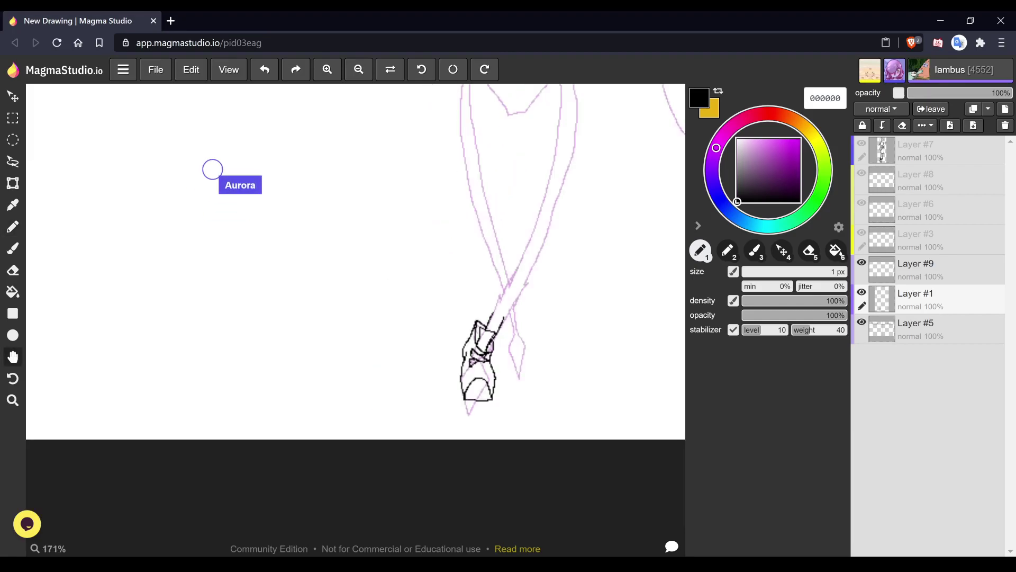
scroll(542, 393, "down", 3)
scroll(545, 364, "down", 3)
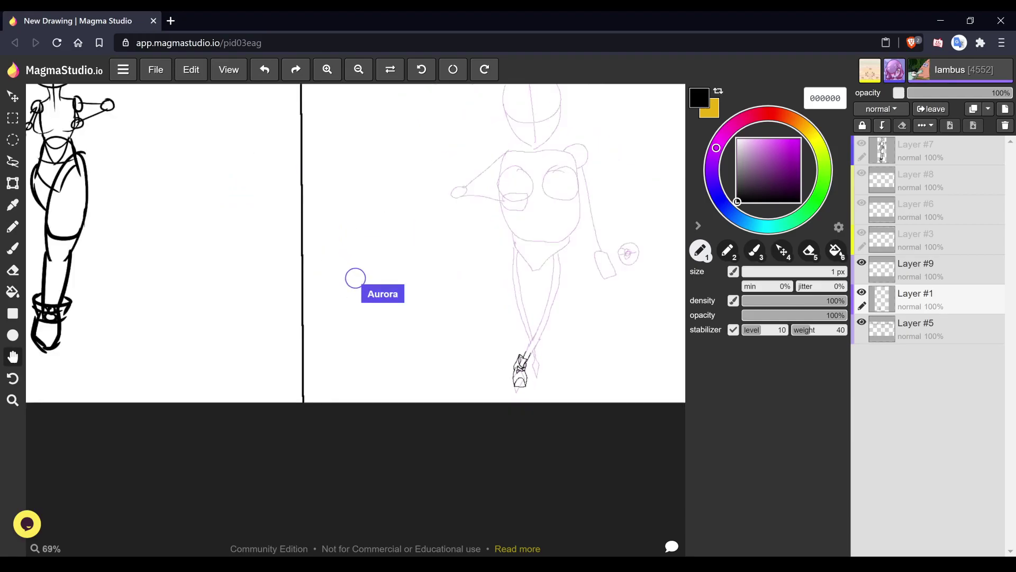
left_click_drag(545, 364, 538, 407)
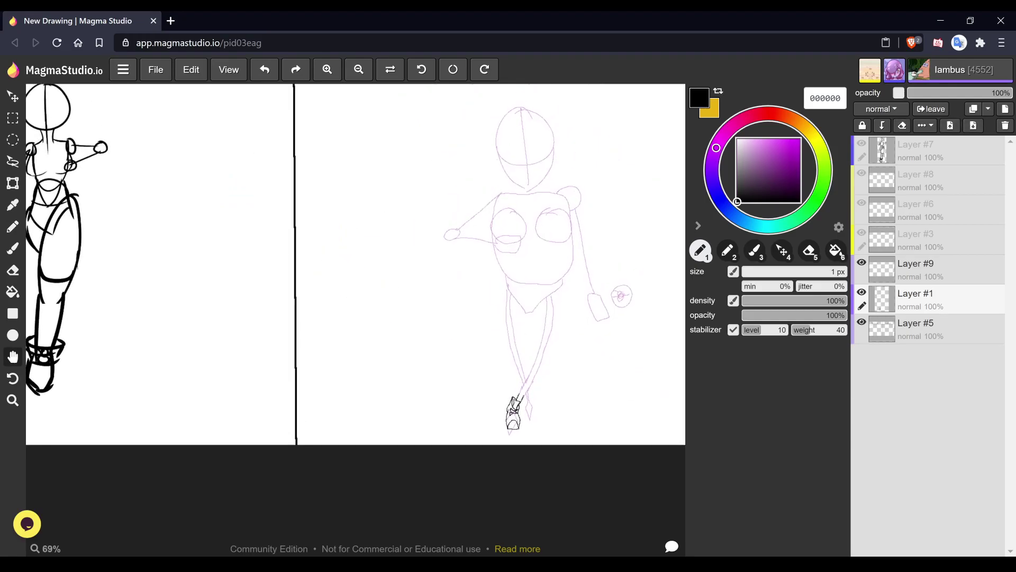
- Outline the back foot's shoe in black on Layer #1, with a small ankle cuff, both sides and a rounded toe cap
key("p")
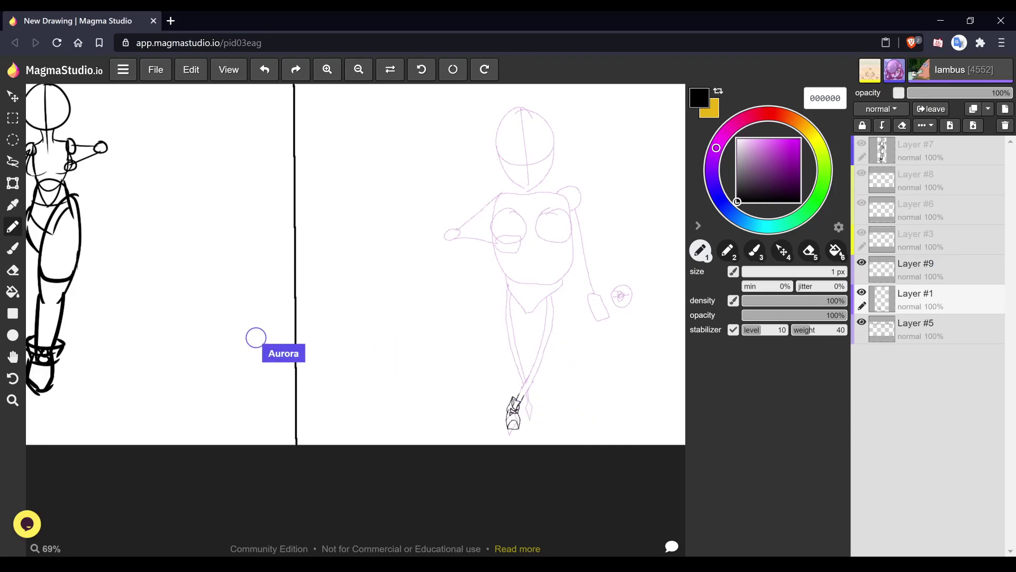
key("h")
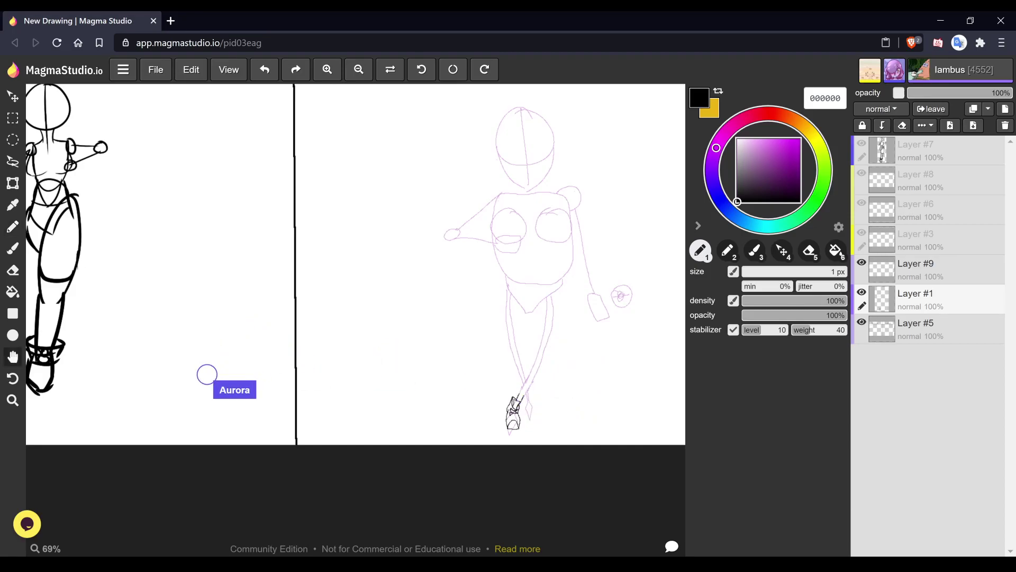
scroll(207, 366, "up", 5)
scroll(476, 359, "up", 3)
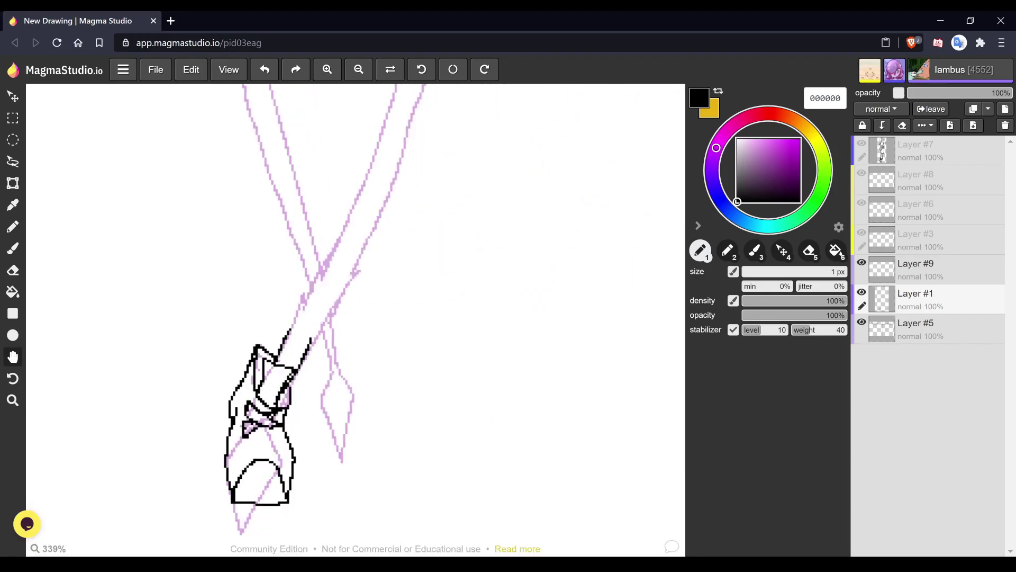
scroll(308, 458, "up", 3)
key("b")
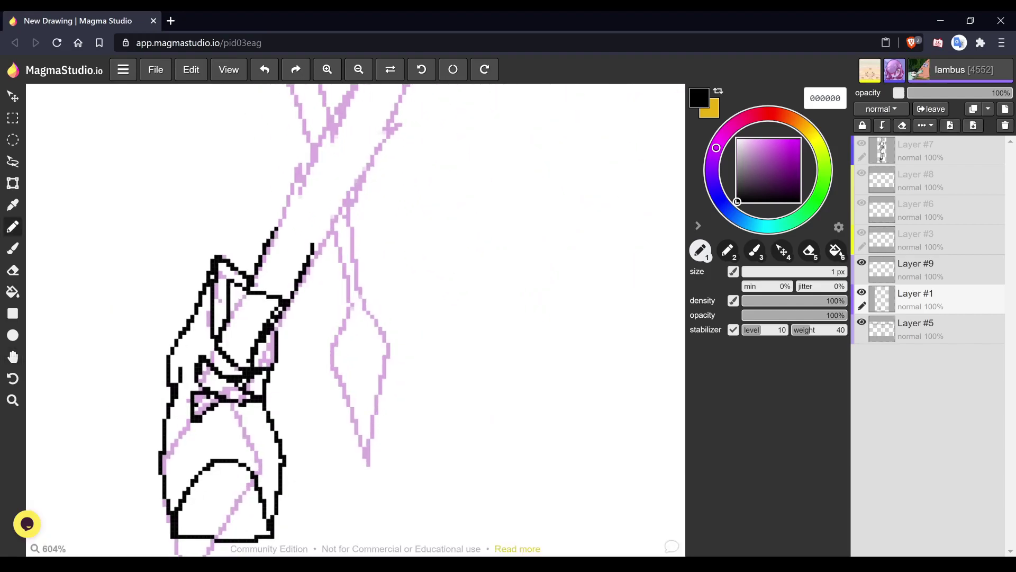
mouse_move(336, 277)
left_mouse_down()
mouse_move(349, 306)
mouse_move(341, 275)
mouse_move(368, 273)
mouse_move(365, 307)
mouse_move(348, 308)
left_mouse_up()
mouse_move(348, 415)
left_mouse_down()
mouse_move(386, 398)
mouse_move(396, 447)
mouse_move(351, 454)
mouse_move(344, 408)
left_mouse_up()
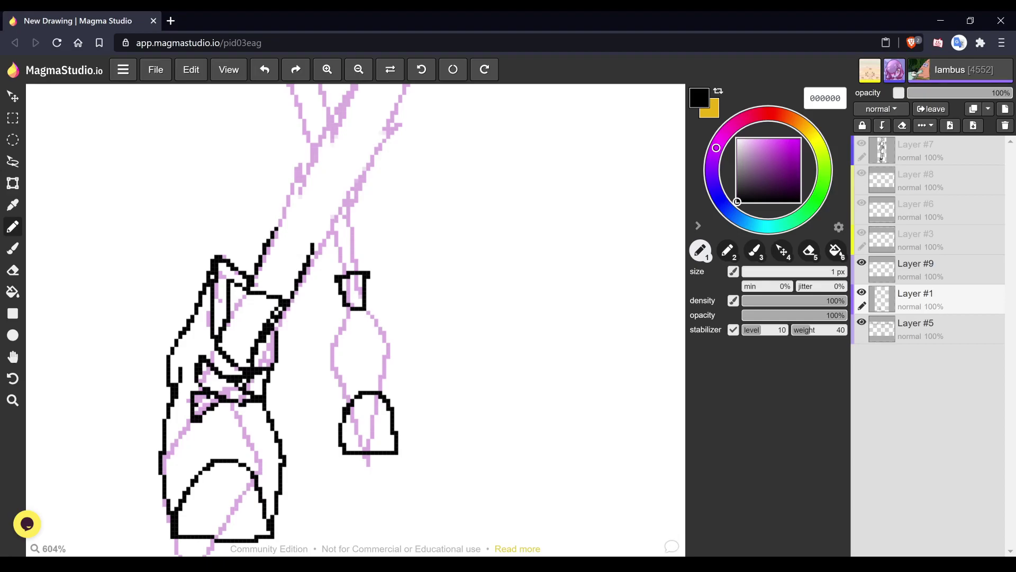
mouse_move(340, 312)
left_mouse_down()
mouse_move(328, 342)
mouse_move(337, 446)
left_mouse_up()
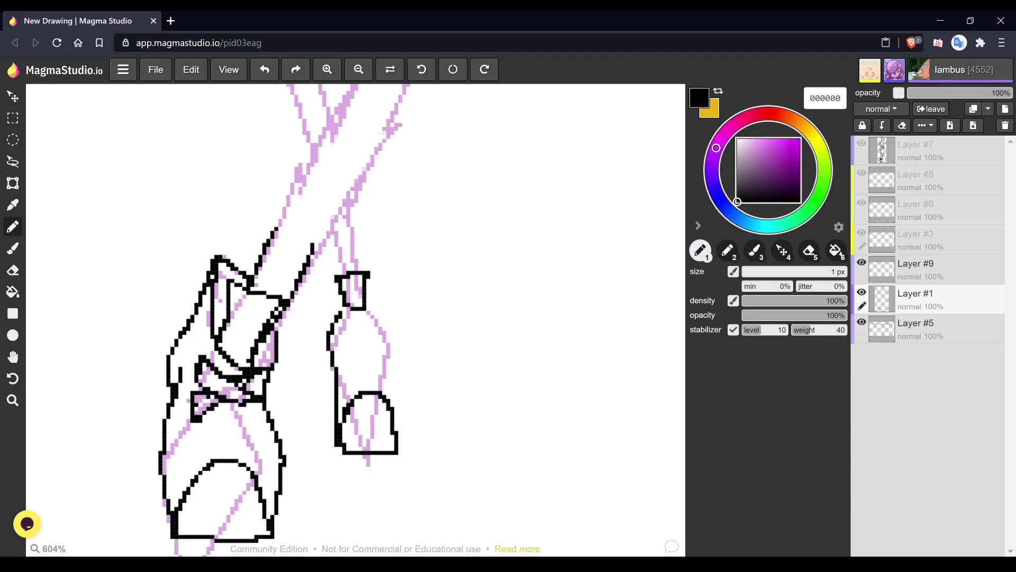
mouse_move(378, 312)
left_mouse_down()
mouse_move(400, 346)
mouse_move(398, 453)
left_mouse_up()
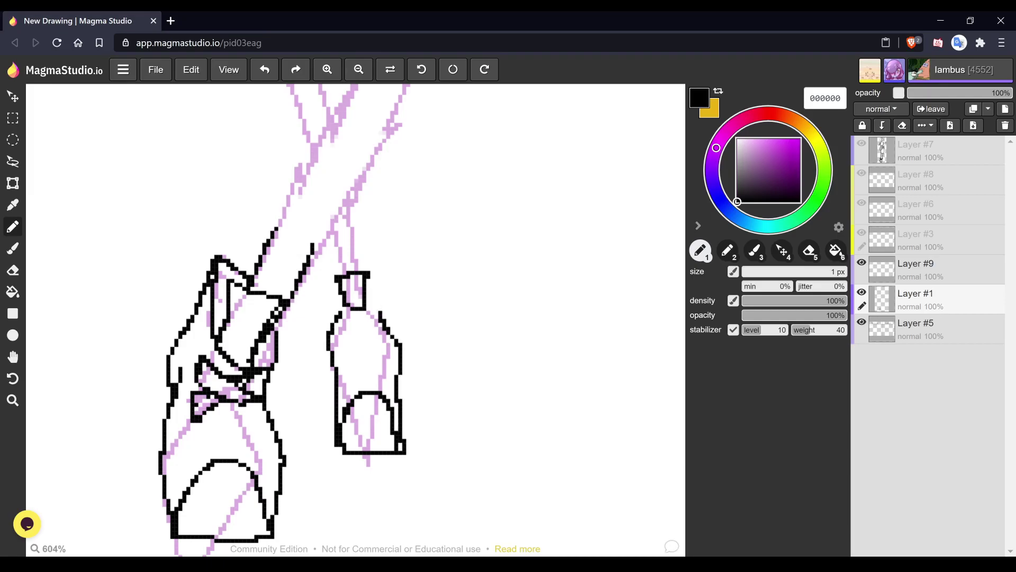
- Draw the back ankle's lines into the shoe, fill the cuff opening solid black and add a small lace bow
left_click_drag(331, 235, 337, 274)
mouse_move(351, 202)
left_mouse_down()
mouse_move(362, 272)
mouse_move(340, 298)
mouse_move(342, 323)
mouse_move(362, 336)
mouse_move(375, 316)
mouse_move(368, 293)
mouse_move(379, 313)
mouse_move(365, 327)
mouse_move(360, 296)
mouse_move(352, 317)
mouse_move(344, 286)
mouse_move(357, 289)
left_mouse_up()
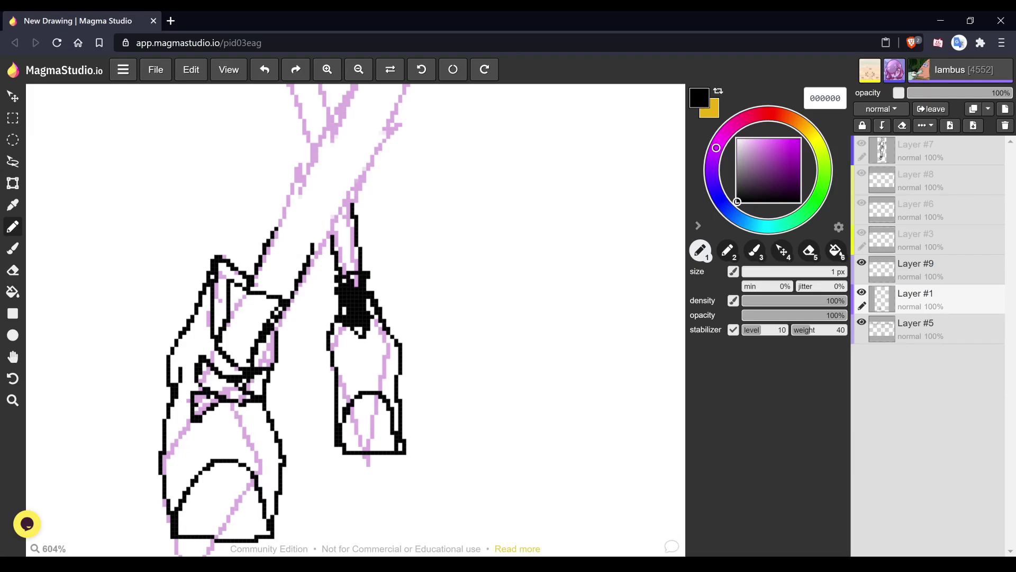
key("space")
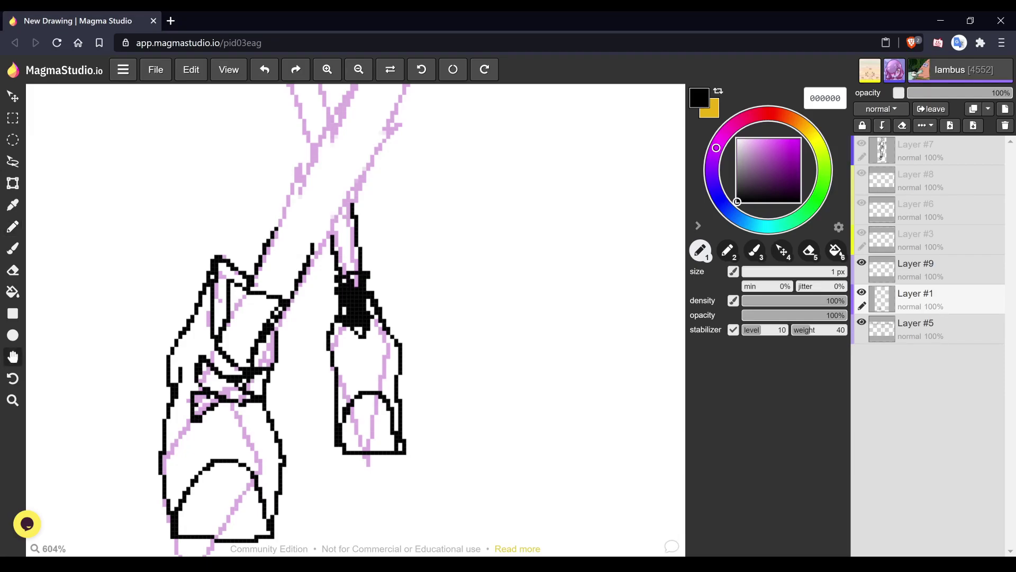
scroll(516, 336, "down", 3)
scroll(524, 314, "down", 2)
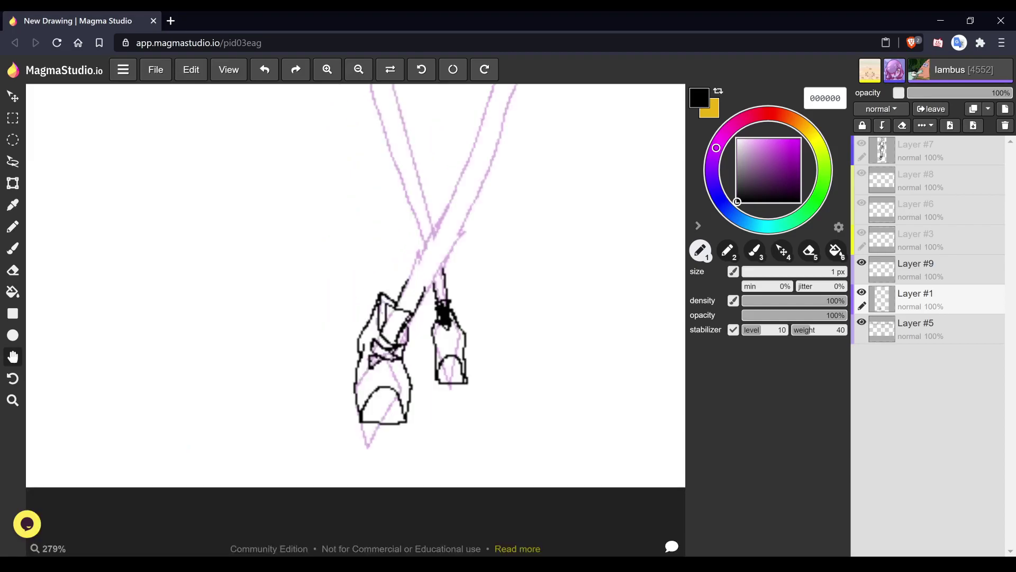
scroll(524, 314, "up", 2)
key("b")
mouse_move(419, 416)
left_mouse_down()
mouse_move(446, 418)
mouse_move(420, 420)
mouse_move(442, 432)
mouse_move(428, 422)
left_mouse_up()
- Examine the whole figure with its finished shoes beside the left column's character, and inspect the torso sketch
key("space")
scroll(544, 347, "down", 2)
scroll(461, 312, "down", 3)
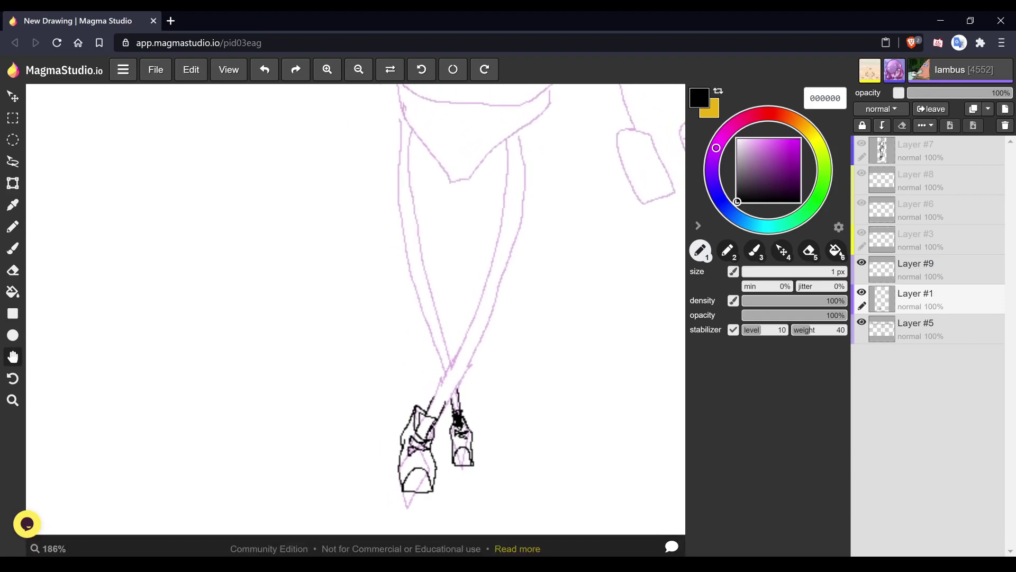
scroll(475, 430, "down", 2)
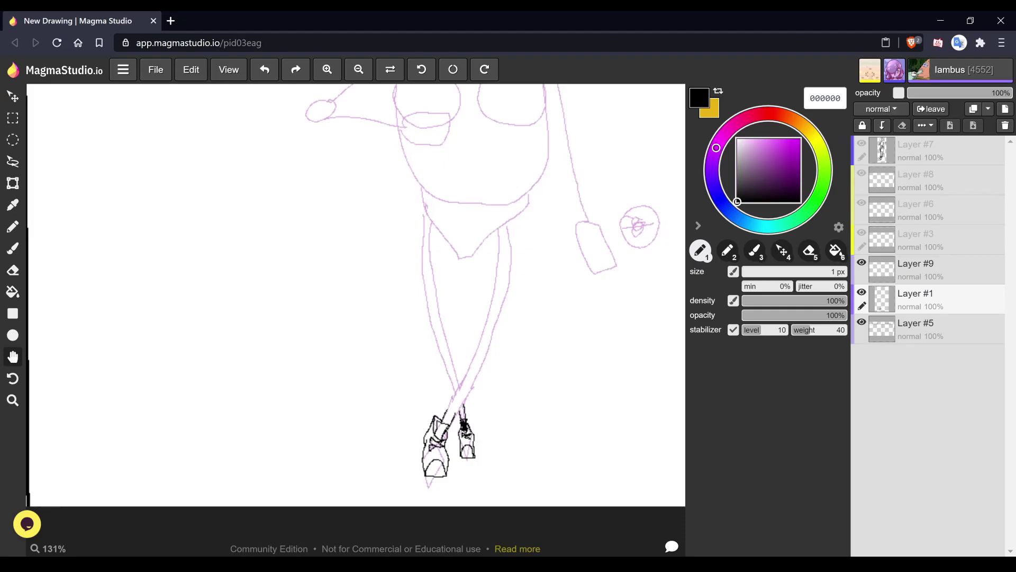
scroll(487, 431, "down", 2)
scroll(471, 431, "down", 2)
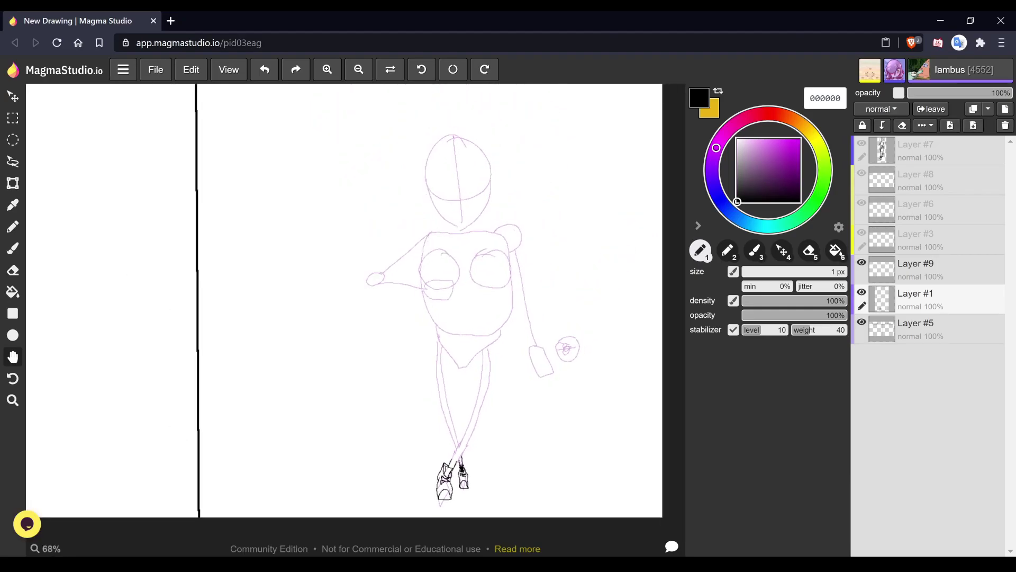
left_click_drag(471, 432, 471, 458)
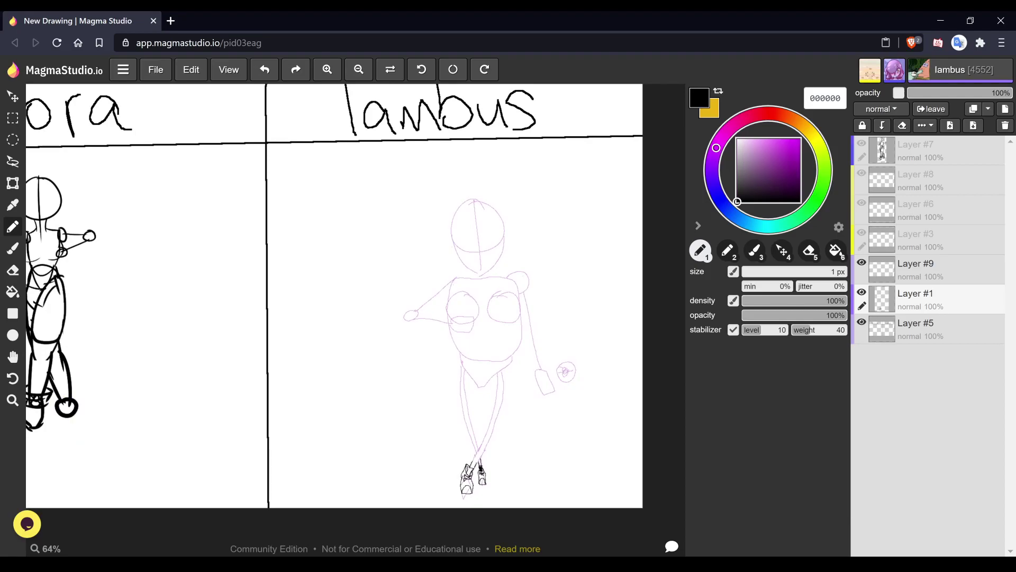
key("space")
left_click_drag(471, 457, 538, 480)
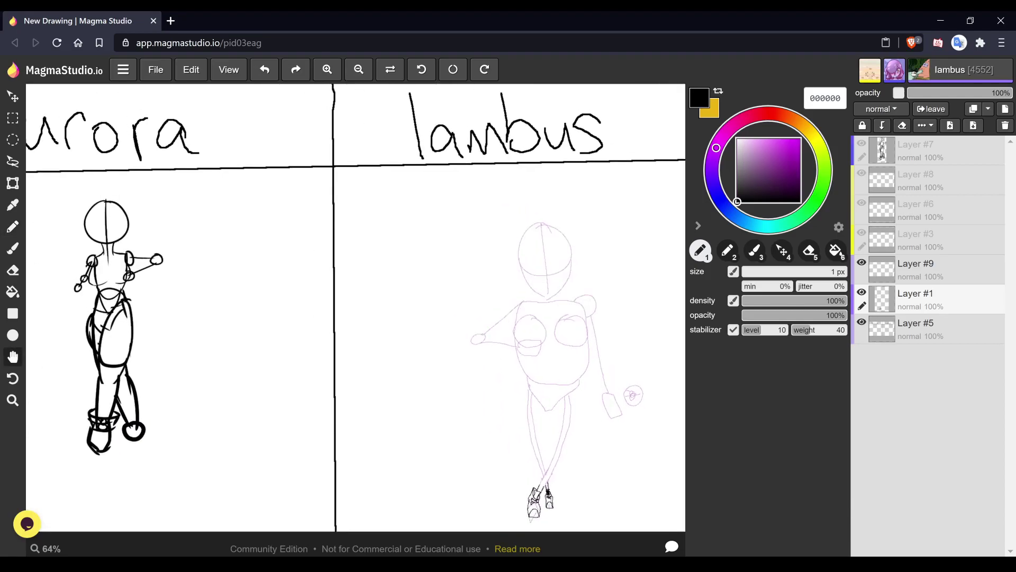
key("space")
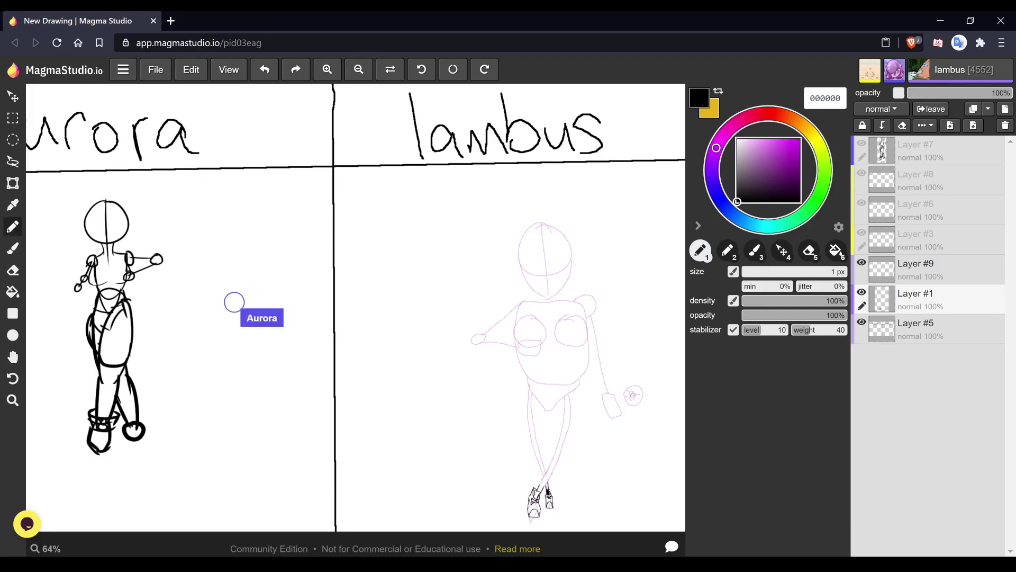
key("space")
mouse_move(539, 481)
left_mouse_down()
mouse_move(471, 442)
mouse_move(448, 466)
left_mouse_up()
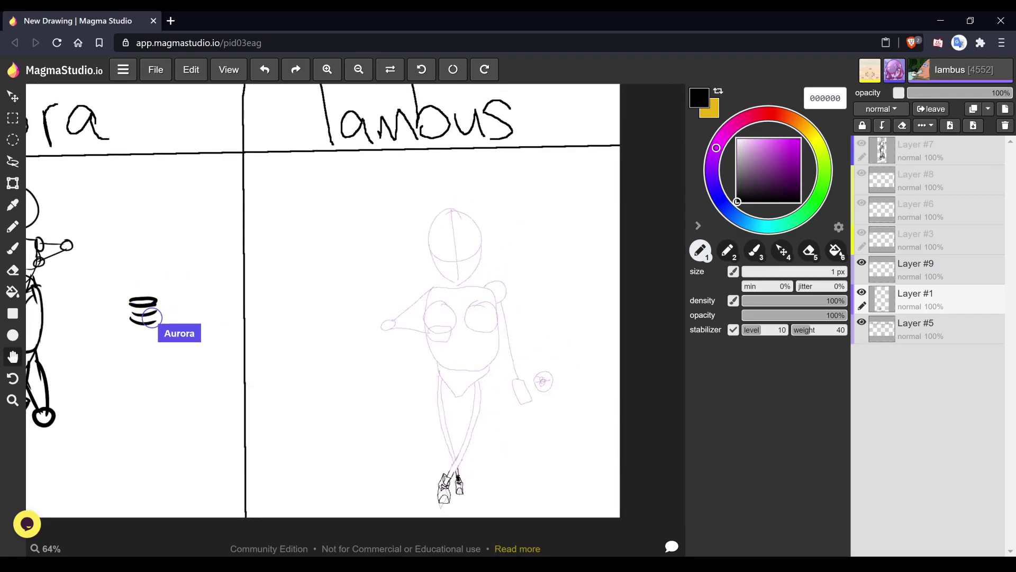
scroll(486, 360, "up", 3)
scroll(426, 219, "up", 2)
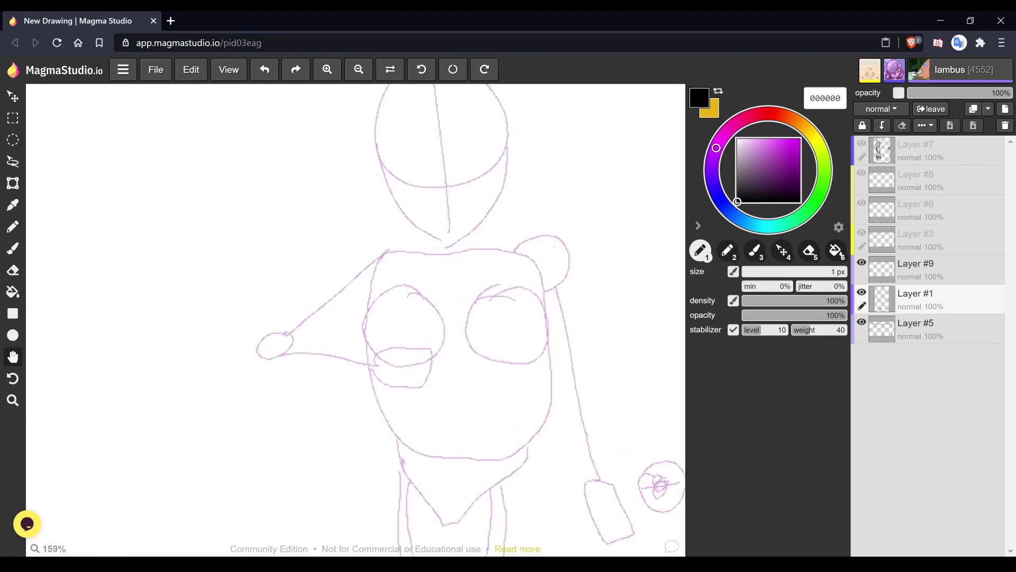
key("b")
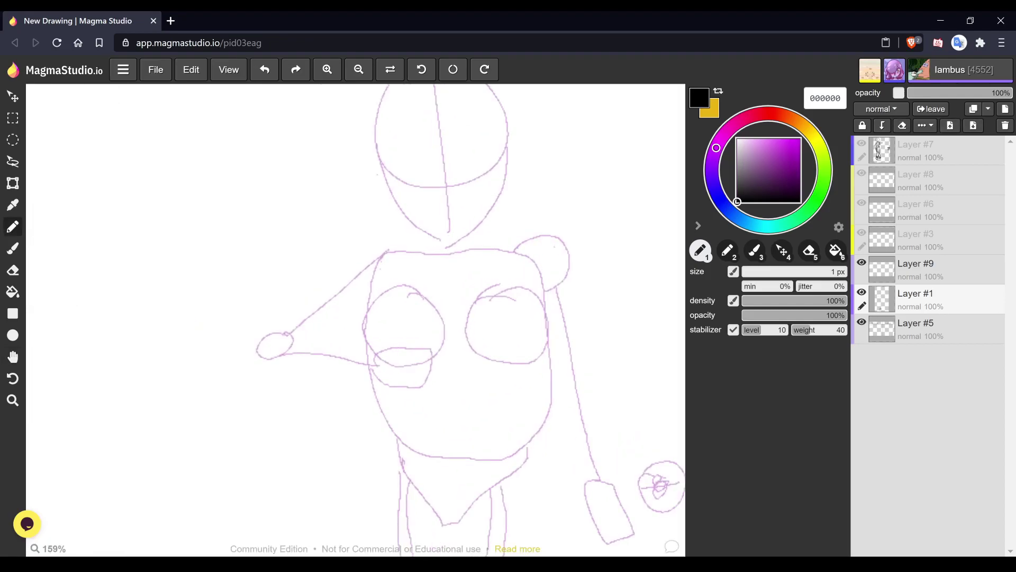
mouse_move(397, 440)
left_mouse_down()
mouse_move(398, 401)
mouse_move(496, 406)
left_mouse_up()
key("ctrl+z")
left_click_drag(424, 398, 420, 440)
mouse_move(424, 398)
left_mouse_down()
mouse_move(483, 401)
mouse_move(497, 413)
mouse_move(494, 446)
mouse_move(421, 441)
mouse_move(425, 413)
left_mouse_up()
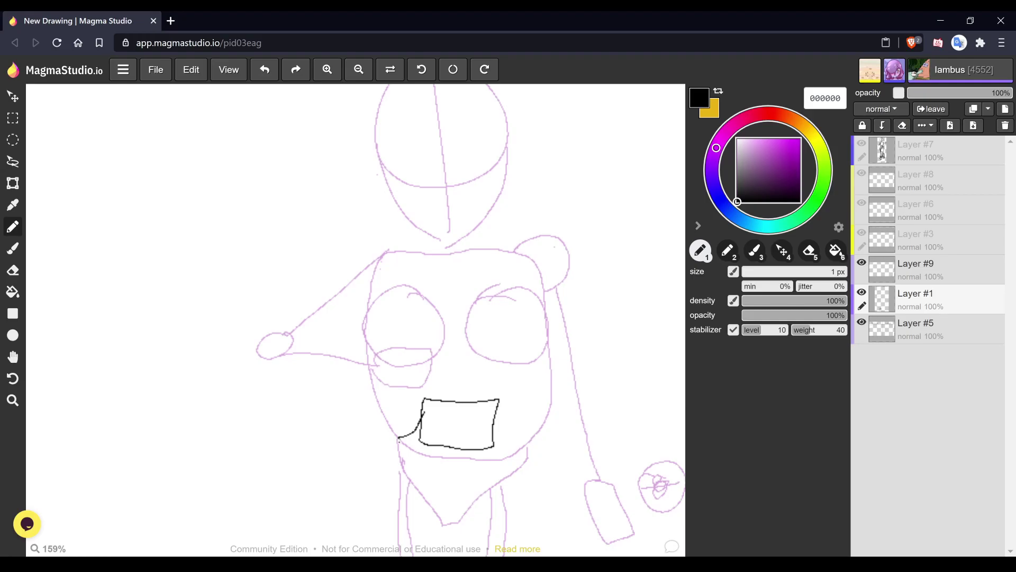
key("ctrl+z")
key("ctrl+z")
- Draw the waist block, the curved hip band and the tapered pelvis in black over the torso sketch
mouse_move(421, 440)
left_mouse_down()
mouse_move(493, 434)
mouse_move(491, 395)
mouse_move(421, 399)
left_mouse_up()
mouse_move(399, 437)
left_mouse_down()
mouse_move(420, 439)
mouse_move(399, 437)
mouse_move(406, 477)
left_mouse_up()
mouse_move(399, 438)
left_mouse_down()
mouse_move(447, 458)
mouse_move(513, 446)
mouse_move(500, 437)
mouse_move(513, 444)
left_mouse_up()
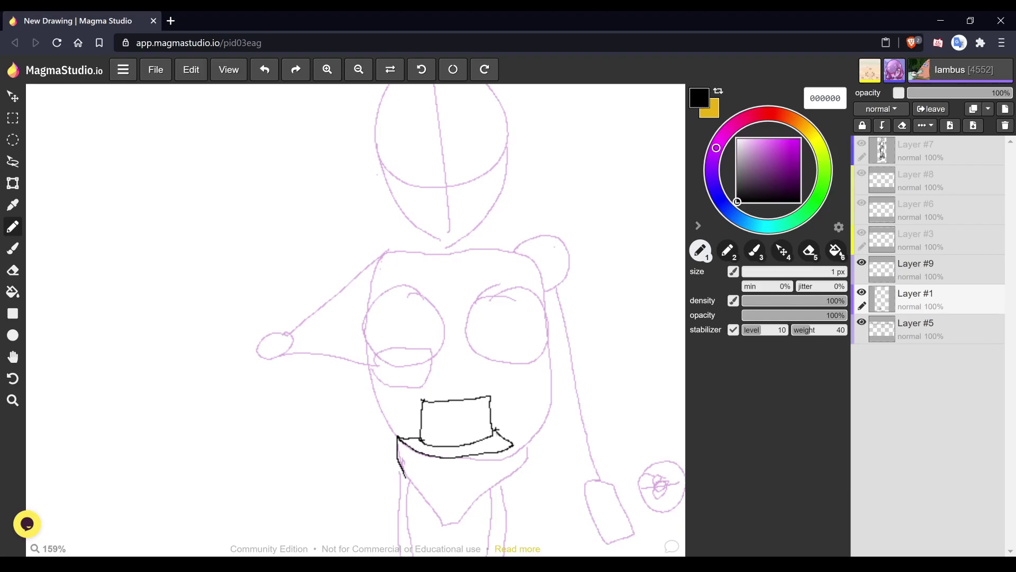
mouse_move(513, 445)
left_mouse_down()
mouse_move(513, 462)
mouse_move(468, 517)
left_mouse_up()
mouse_move(405, 473)
left_mouse_down()
mouse_move(437, 516)
mouse_move(464, 520)
left_mouse_up()
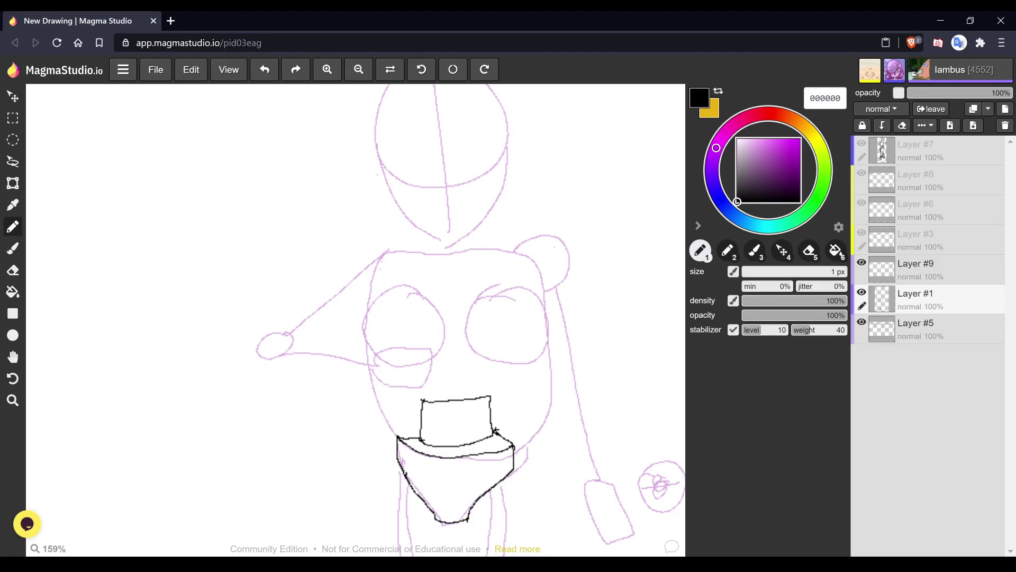
- Outline the rib cage above the waist in black and draw the two chest circles inside it
mouse_move(376, 350)
left_mouse_down()
mouse_move(397, 385)
mouse_move(421, 400)
left_mouse_up()
mouse_move(490, 396)
left_mouse_down()
mouse_move(519, 360)
mouse_move(522, 259)
mouse_move(455, 255)
mouse_move(383, 269)
mouse_move(385, 373)
left_mouse_up()
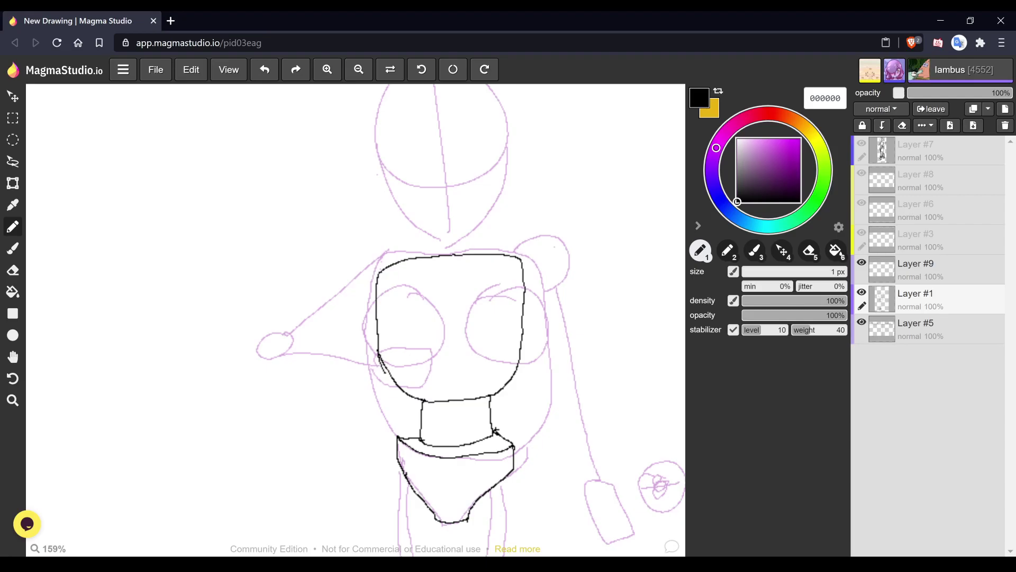
mouse_move(382, 323)
left_mouse_down()
mouse_move(428, 315)
mouse_move(434, 337)
mouse_move(410, 361)
mouse_move(380, 351)
mouse_move(380, 319)
left_mouse_up()
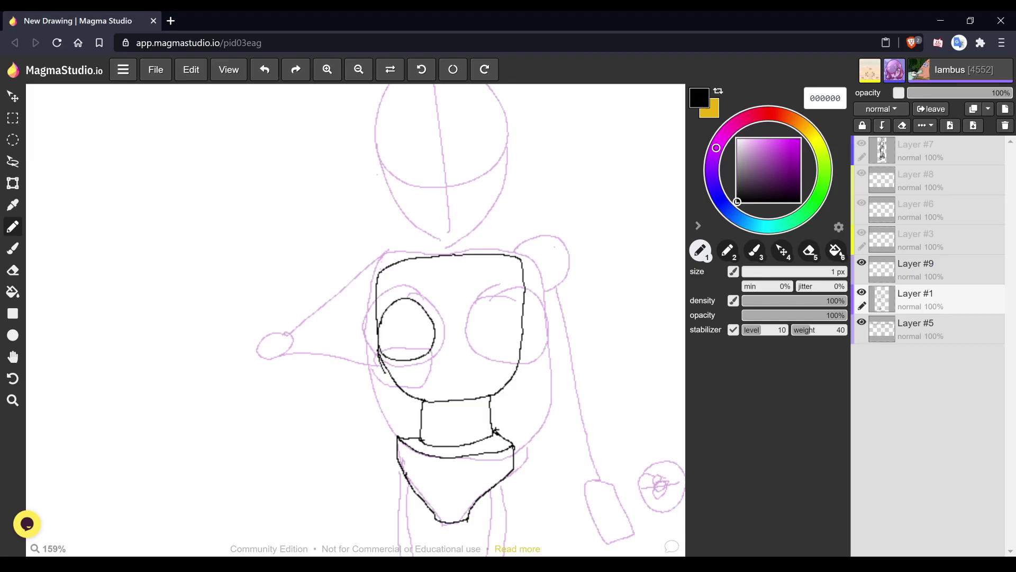
mouse_move(475, 310)
left_mouse_down()
mouse_move(499, 292)
mouse_move(520, 299)
mouse_move(524, 341)
mouse_move(499, 362)
mouse_move(478, 355)
mouse_move(476, 300)
left_mouse_up()
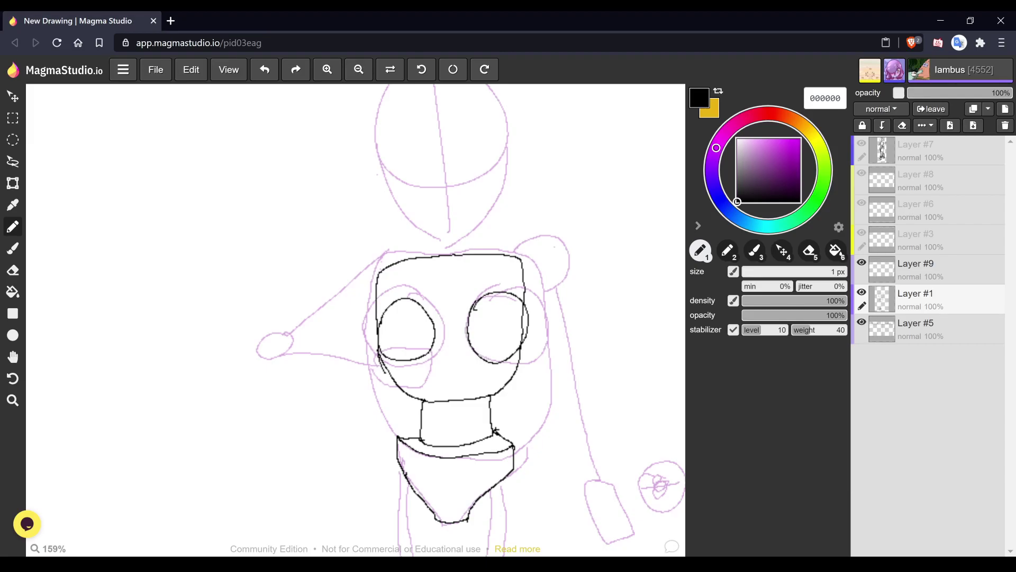
- Draw the curved lines beneath the chest circles, then try a hand oval with a forearm line and undo it
left_click_drag(442, 348, 405, 377)
left_click_drag(454, 348, 509, 375)
mouse_move(374, 363)
left_mouse_down()
mouse_move(389, 347)
mouse_move(418, 344)
mouse_move(434, 366)
mouse_move(418, 381)
mouse_move(388, 382)
mouse_move(371, 360)
mouse_move(289, 353)
left_mouse_up()
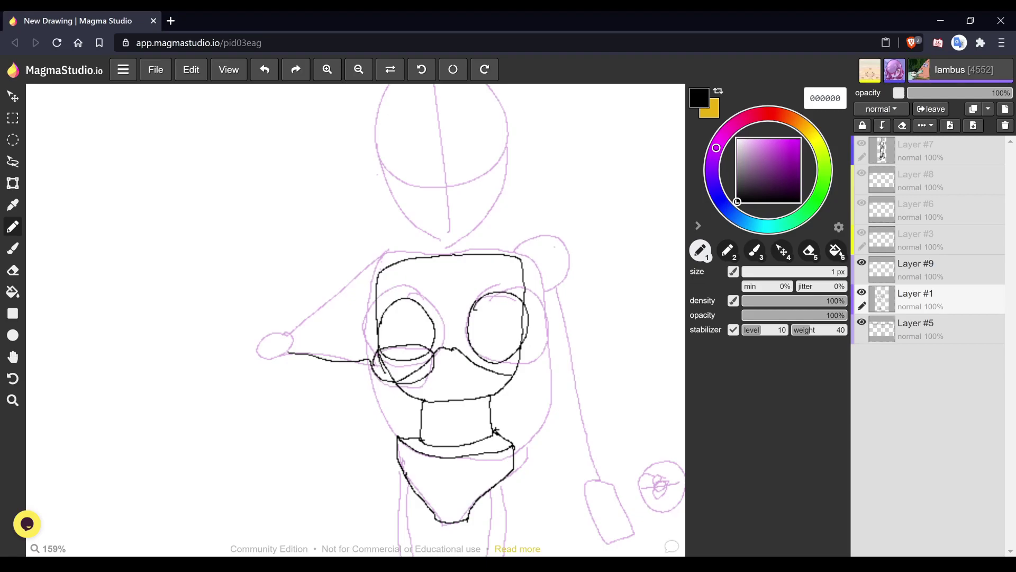
key("ctrl+z")
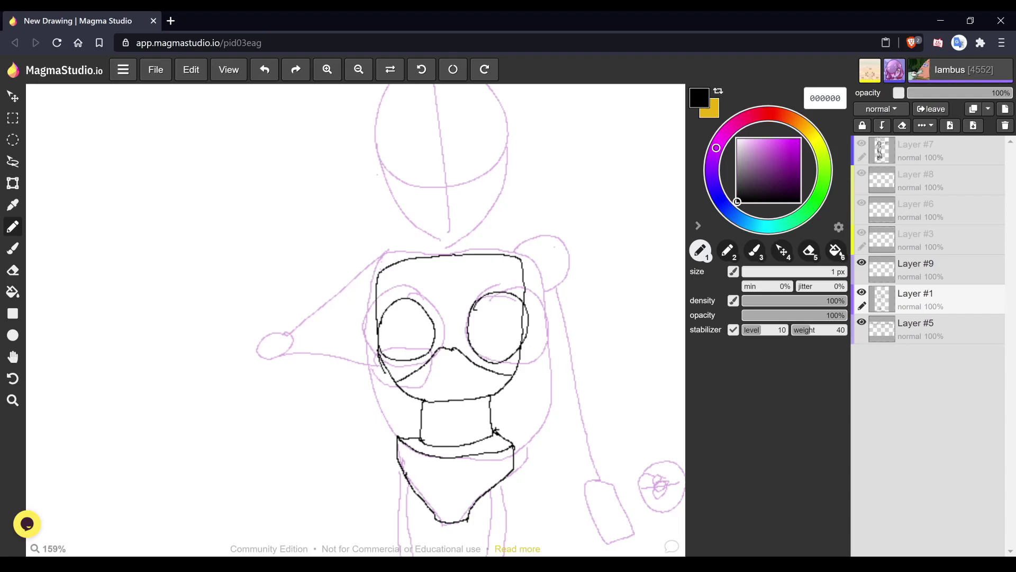
- Draw the bent arm in black with an elbow circle, a forearm ending in a hand loop, and an upper arm line
key("space")
scroll(458, 252, "down", 6)
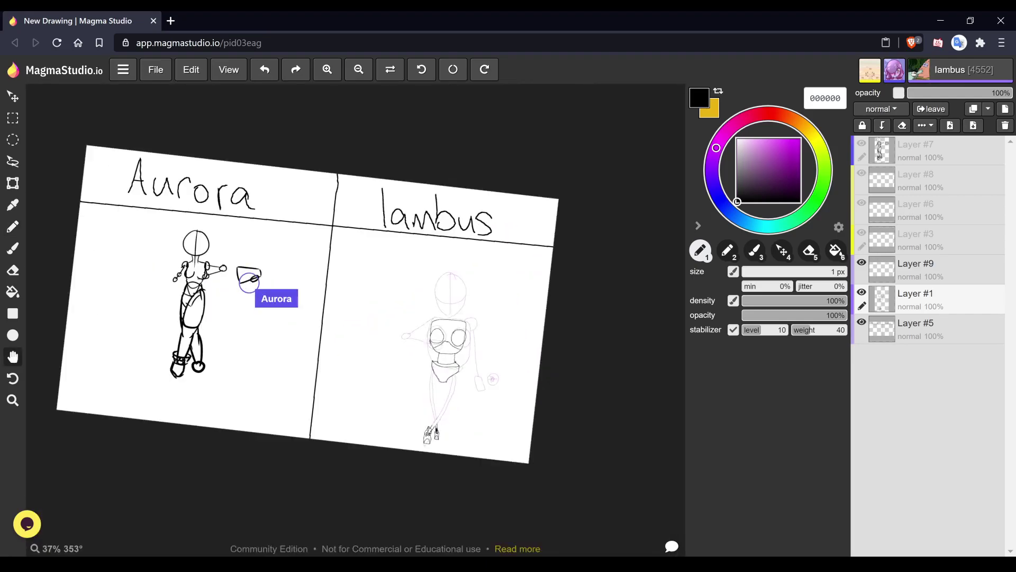
scroll(359, 225, "up", 3)
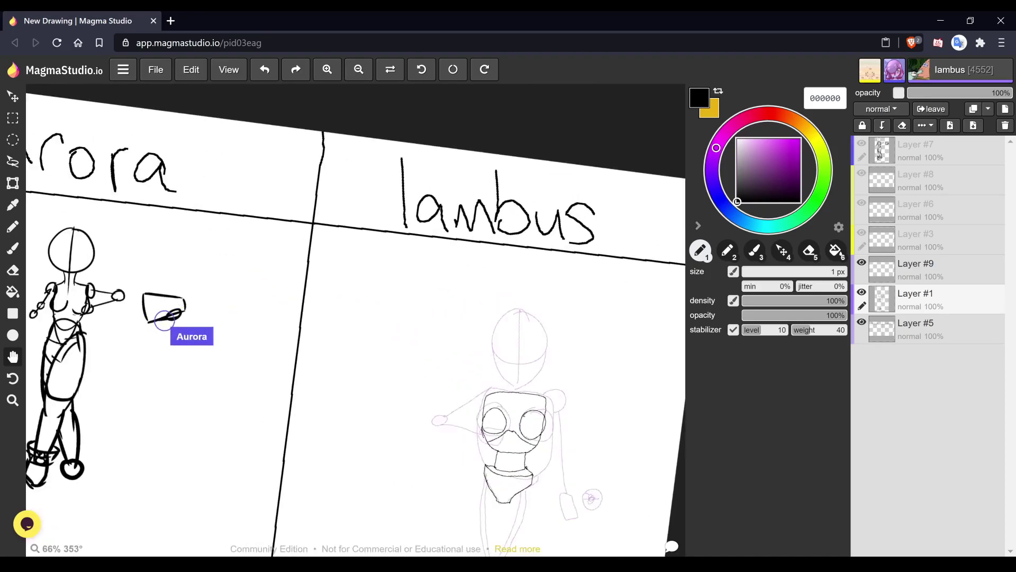
key("b")
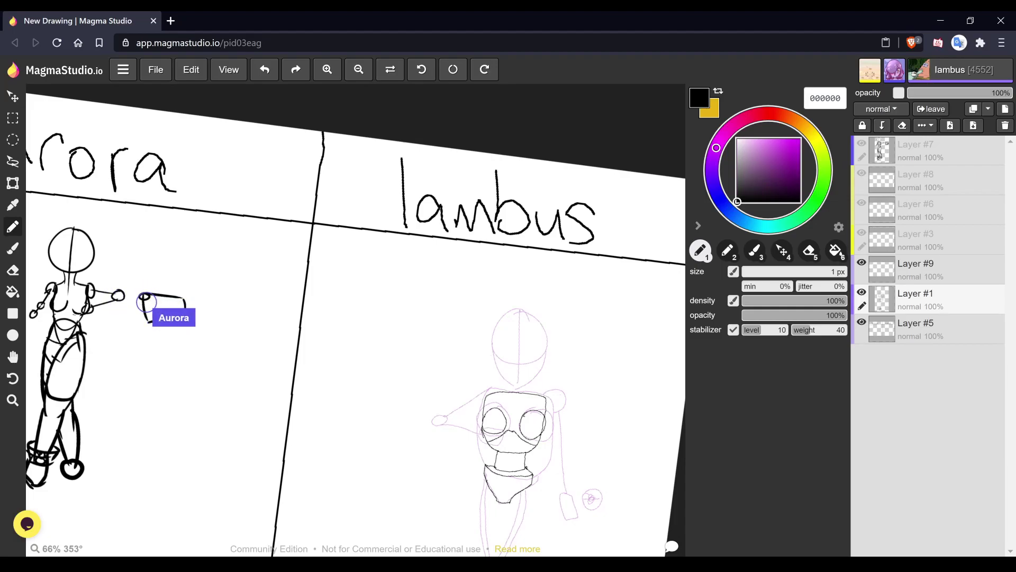
key("space")
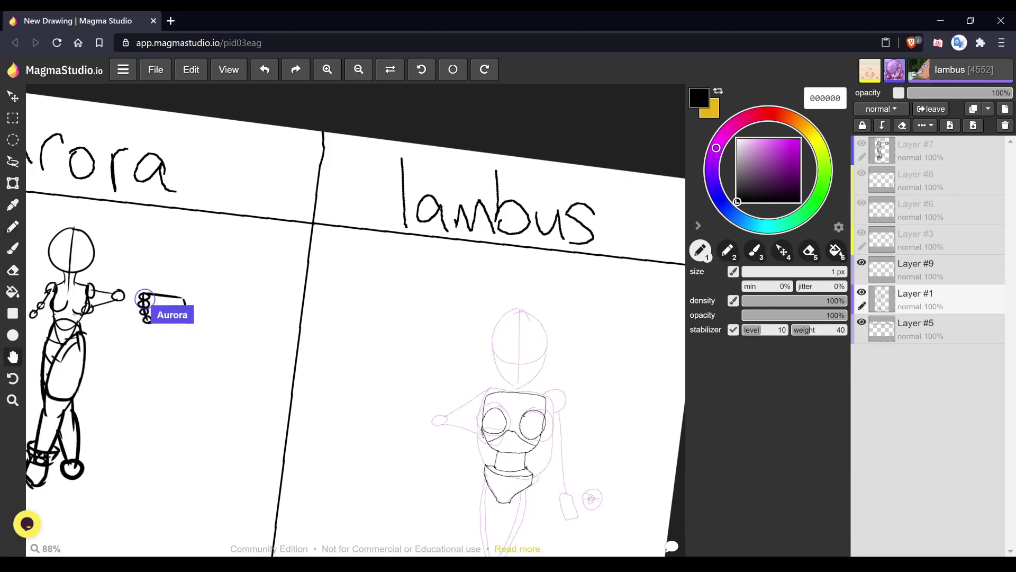
scroll(530, 442, "up", 6)
scroll(361, 423, "up", 3)
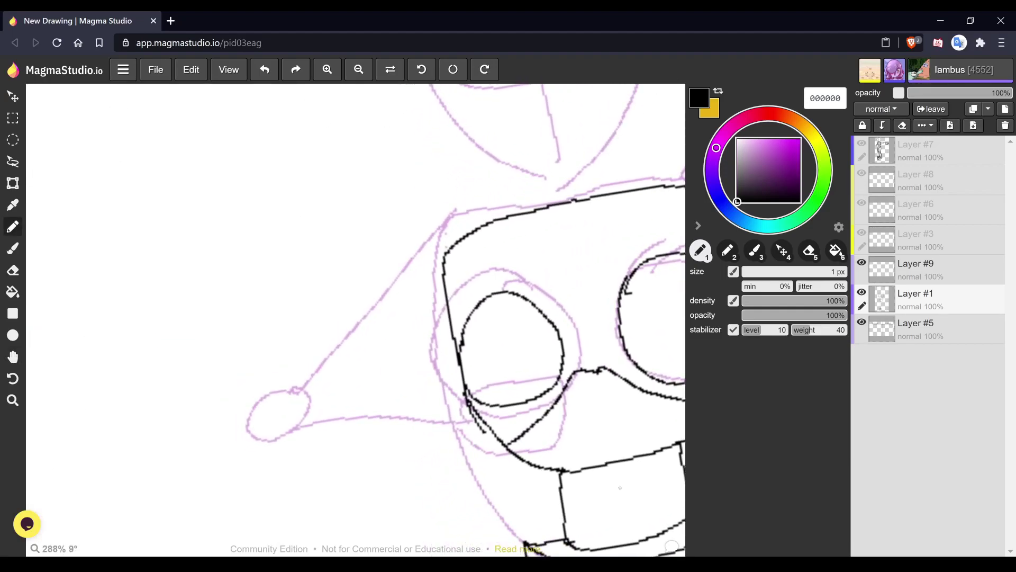
mouse_move(297, 387)
left_mouse_down()
mouse_move(260, 430)
mouse_move(299, 377)
mouse_move(377, 390)
mouse_move(545, 361)
mouse_move(481, 382)
mouse_move(475, 370)
left_mouse_up()
mouse_move(296, 381)
left_mouse_down()
mouse_move(433, 233)
mouse_move(502, 208)
left_mouse_up()
left_click_drag(432, 227, 444, 254)
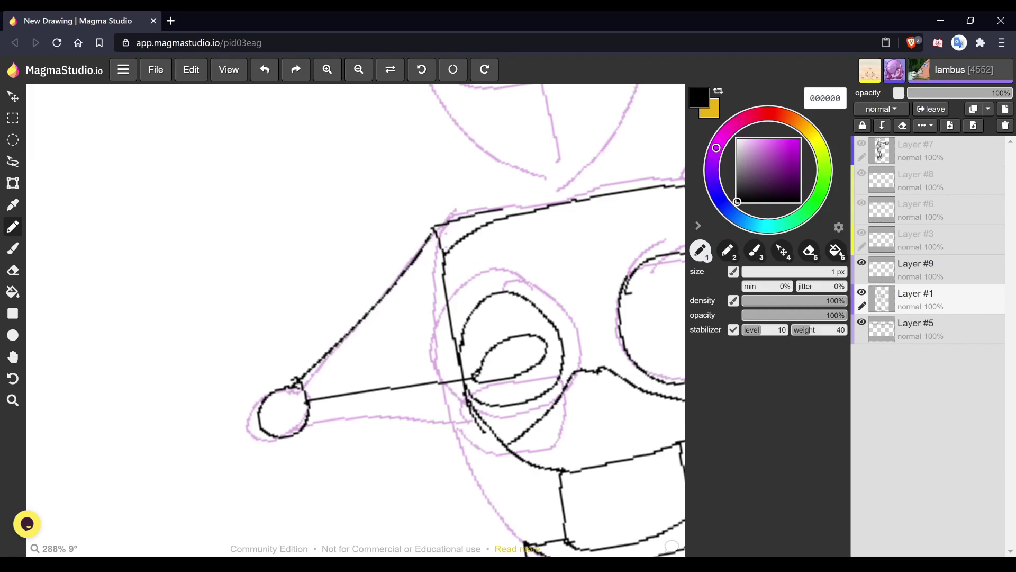
- Undo the last shoulder strokes and draw a round shoulder joint at the top of the bent arm
key("ctrl+z")
key("ctrl+z")
mouse_move(444, 225)
left_mouse_down()
mouse_move(420, 265)
mouse_move(474, 221)
mouse_move(419, 275)
mouse_move(456, 281)
left_mouse_up()
key("space")
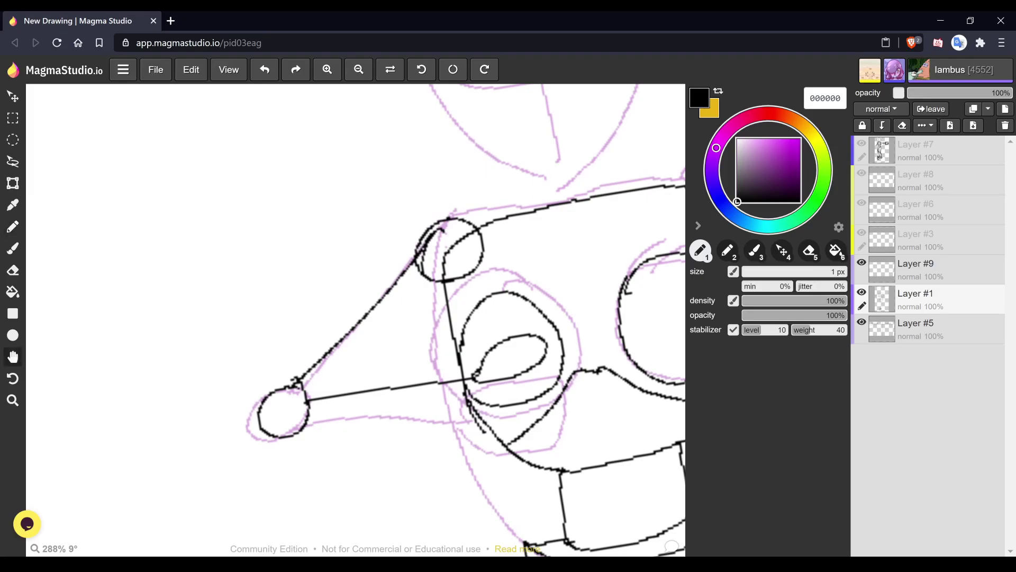
scroll(557, 352, "down", 4)
left_click_drag(415, 189, 564, 239)
scroll(565, 239, "down", 3)
key("b")
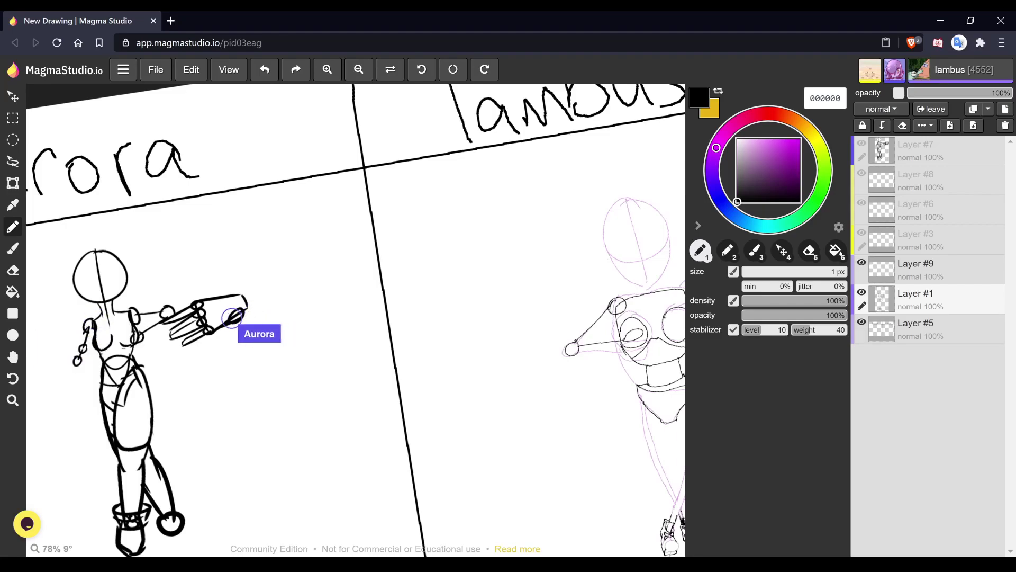
- Draw a separate open hand with four spread pointed fingers in black beside the character's head
left_click_drag(488, 254, 516, 248)
mouse_move(469, 281)
left_mouse_down()
mouse_move(501, 248)
mouse_move(455, 246)
mouse_move(504, 237)
mouse_move(523, 267)
mouse_move(532, 245)
mouse_move(494, 205)
mouse_move(522, 229)
mouse_move(537, 225)
mouse_move(532, 246)
left_mouse_up()
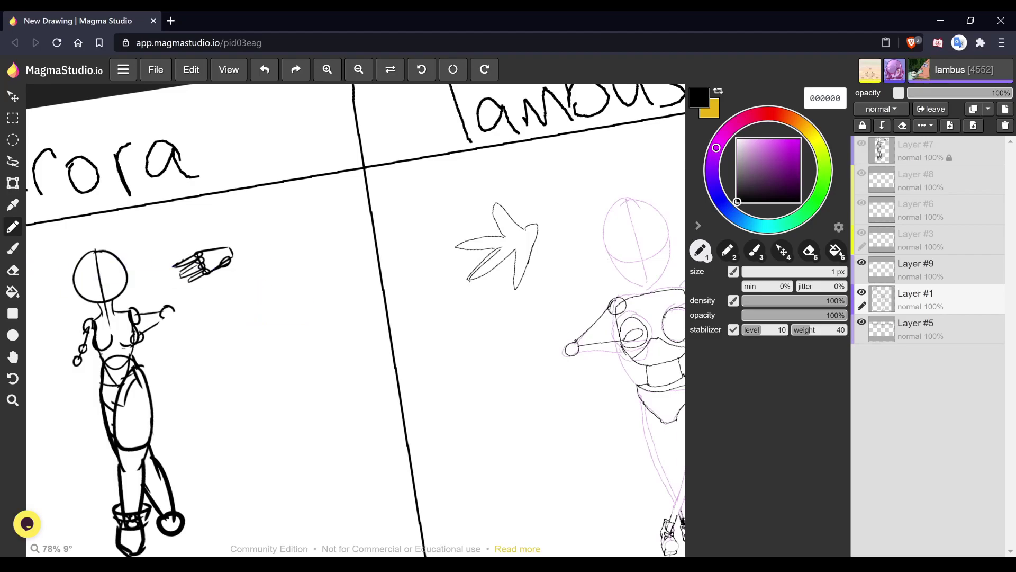
- Erase the uppermost finger of the separate hand and close the gap with a line running from the next finger to the wrist
key("space")
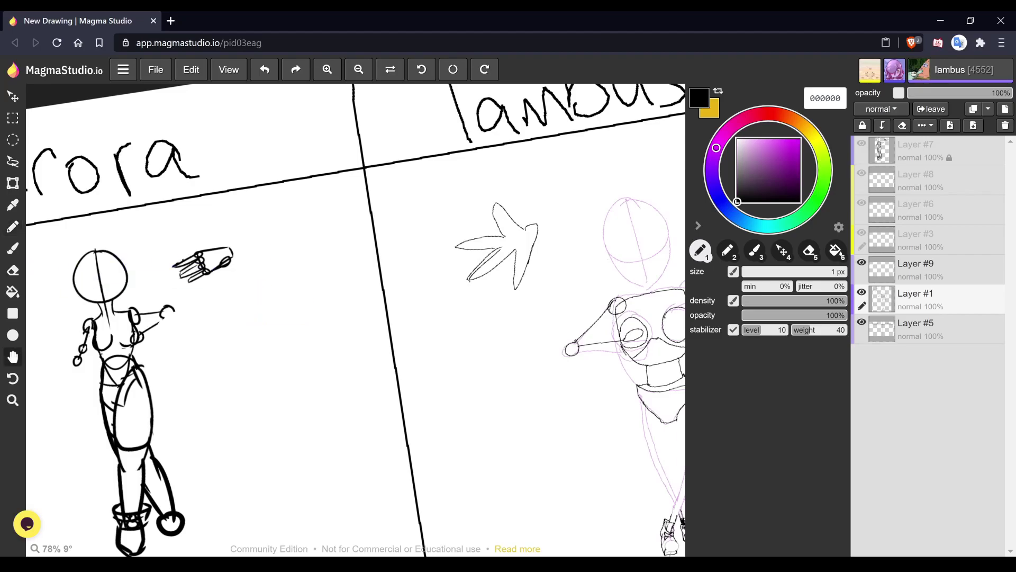
scroll(356, 319, "down", 3)
scroll(351, 302, "up", 1)
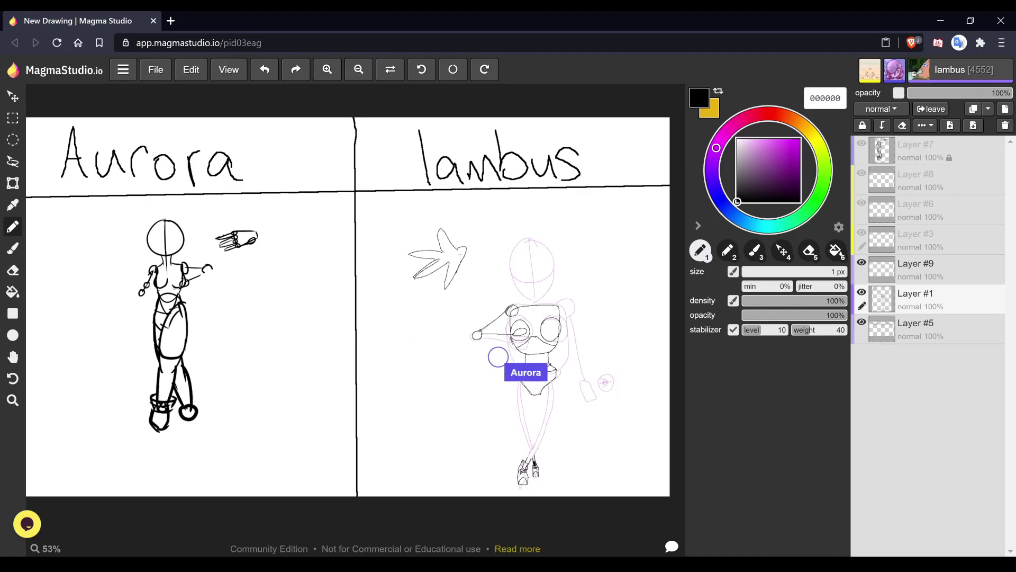
scroll(463, 256, "up", 4)
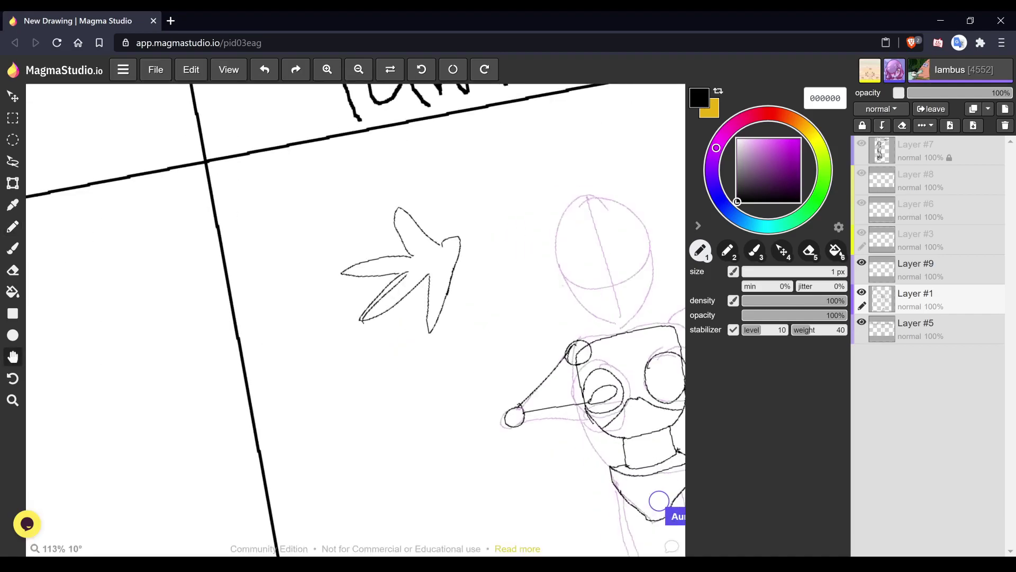
mouse_move(396, 258)
left_mouse_down()
mouse_move(453, 242)
mouse_move(446, 208)
mouse_move(404, 229)
mouse_move(424, 251)
mouse_move(454, 239)
left_mouse_up()
key("e")
key("1")
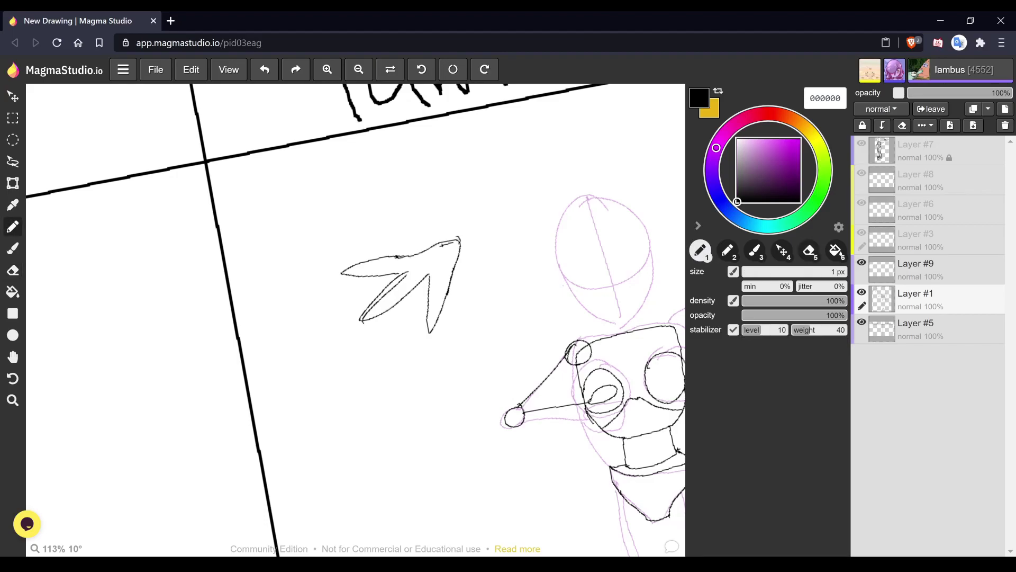
key("space")
scroll(356, 317, "down", 5)
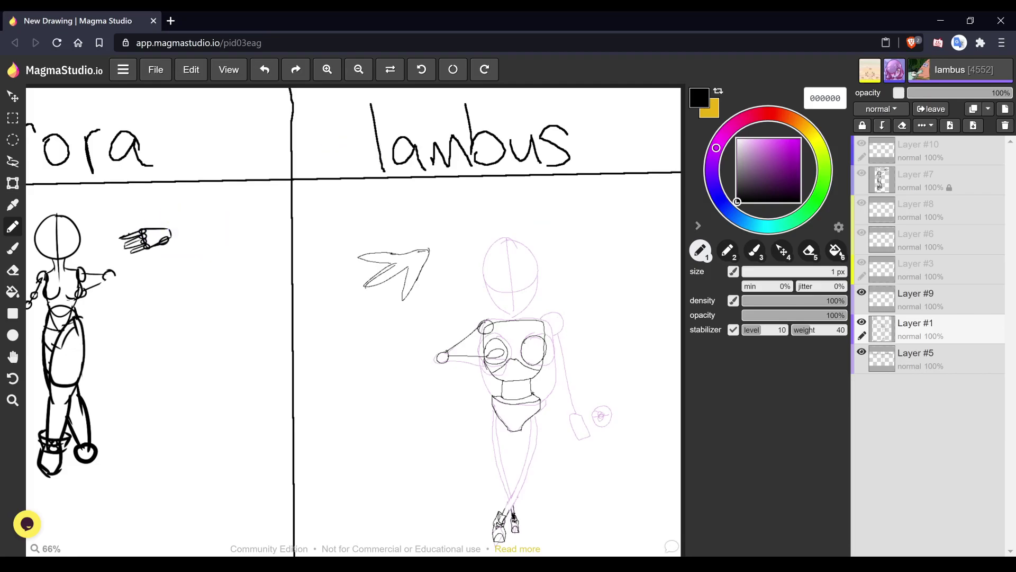
right_click(880, 340)
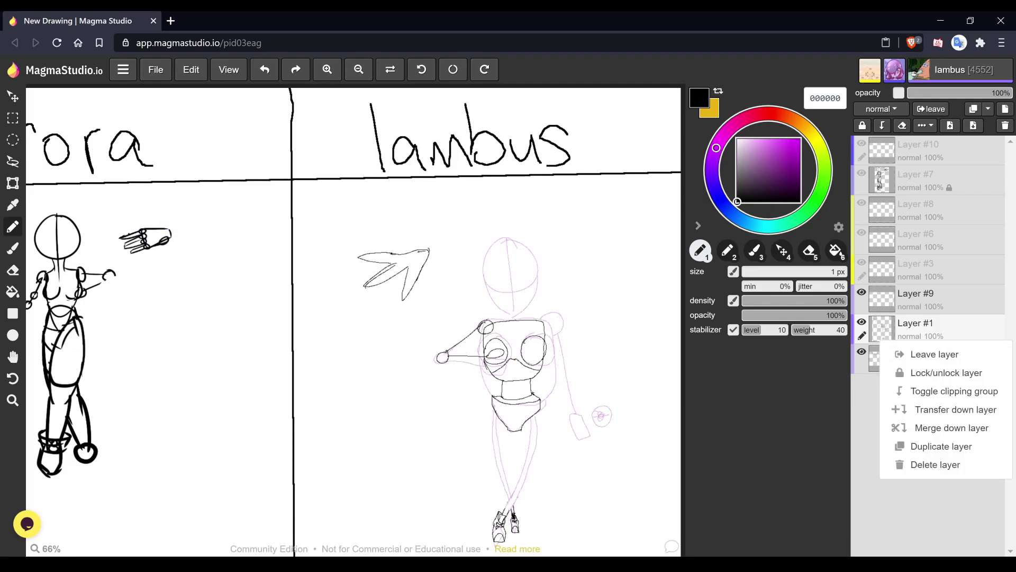
key("Escape")
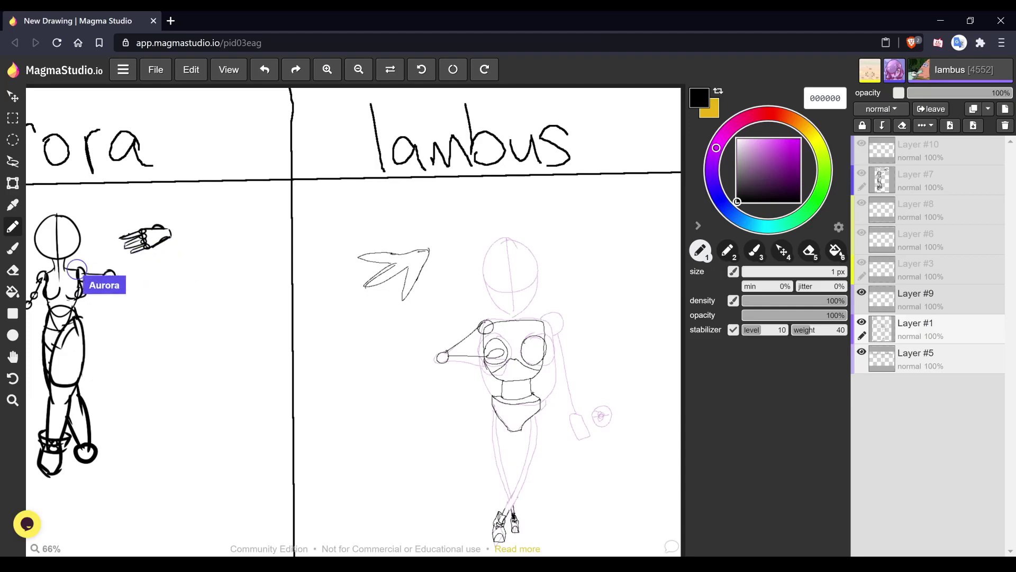
key("space")
scroll(584, 374, "up", 3)
scroll(578, 378, "up", 2)
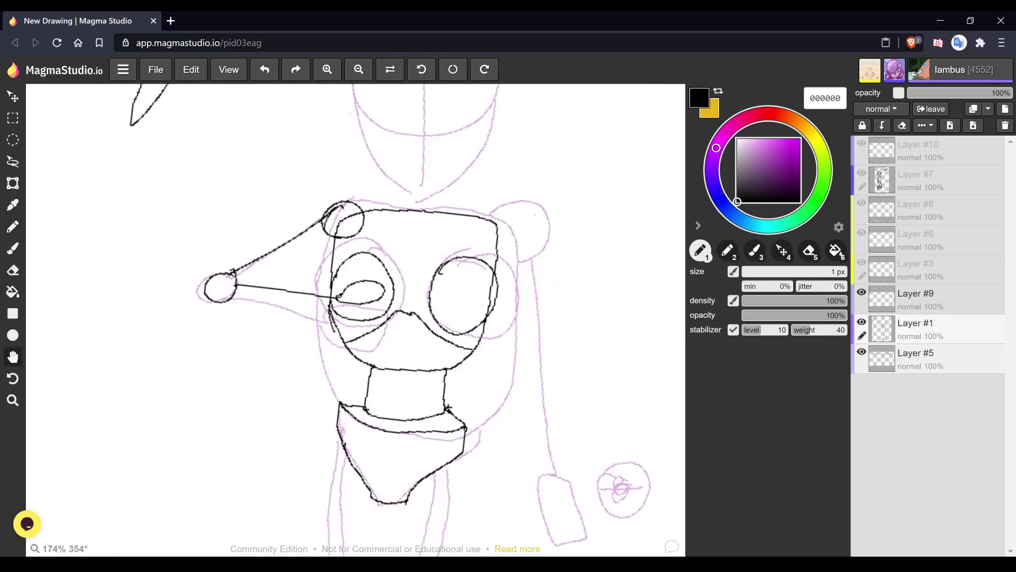
left_click_drag(577, 377, 606, 441)
scroll(356, 320, "up", 3)
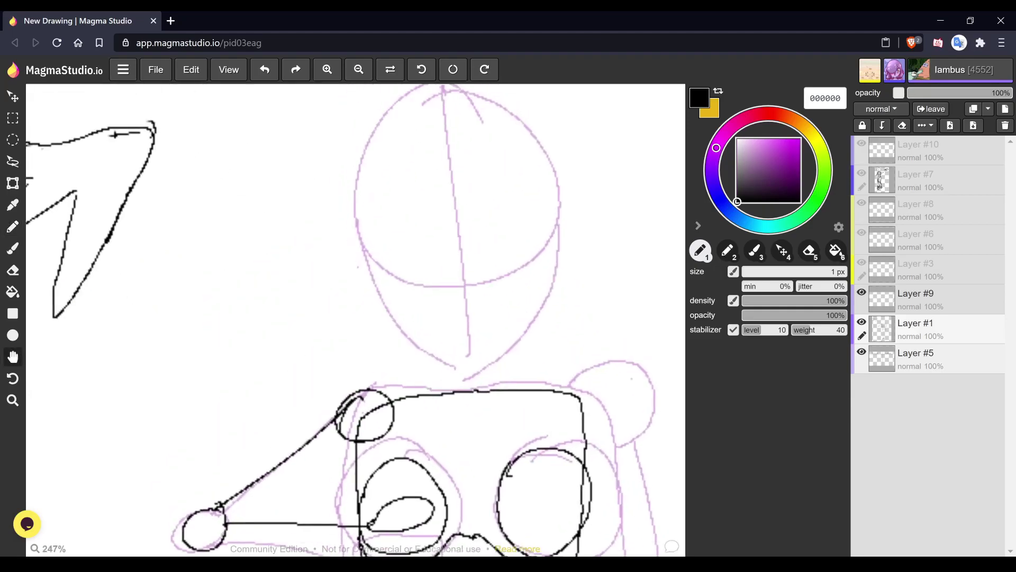
scroll(529, 296, "up", 1)
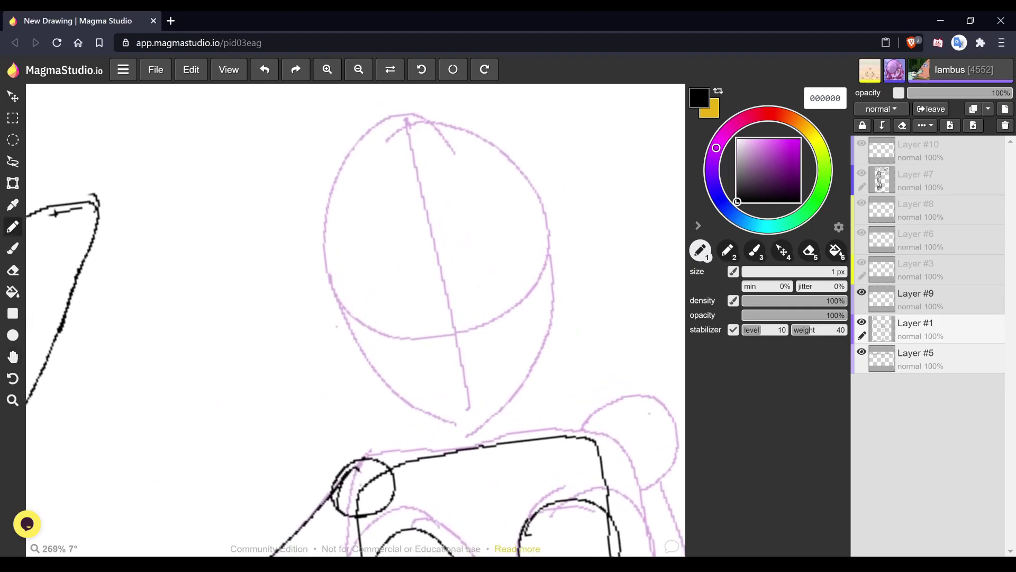
mouse_move(453, 377)
left_mouse_down()
mouse_move(470, 367)
mouse_move(461, 392)
mouse_move(454, 375)
left_mouse_up()
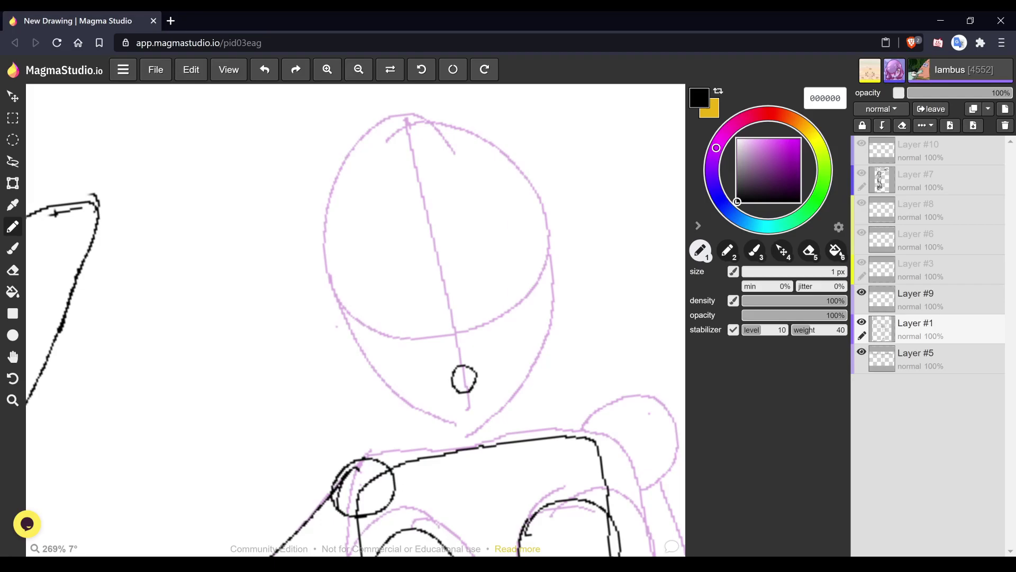
key("ctrl+z")
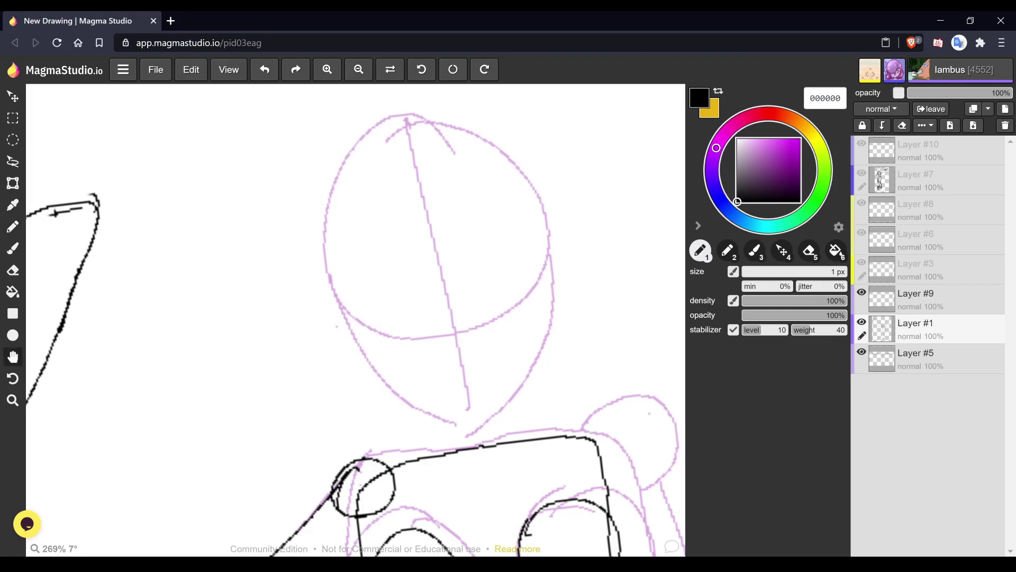
- Draw the head in black with a round skull, curved center line, pointed jaw and a small circle above the chin
scroll(530, 399, "down", 4)
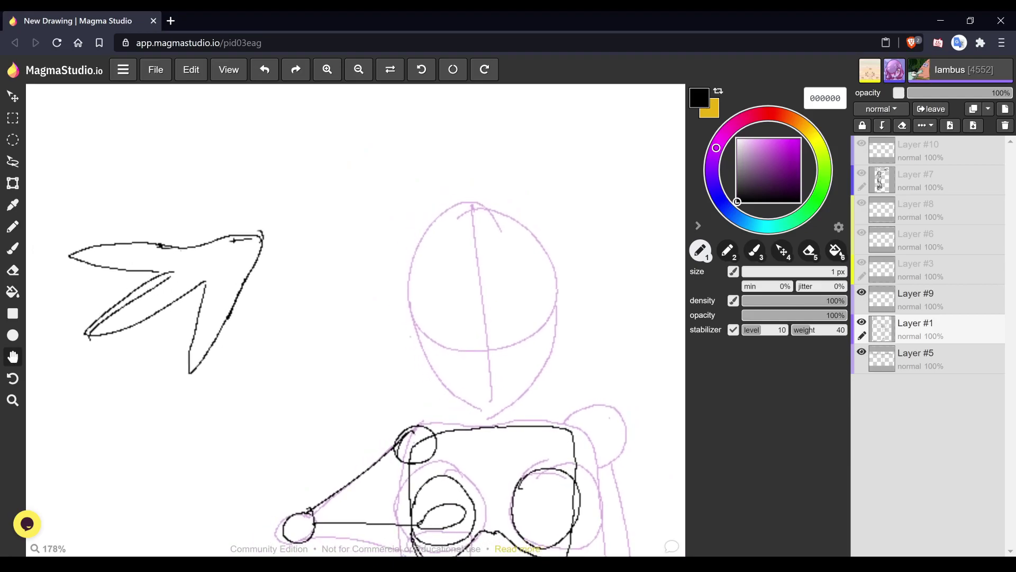
key("b")
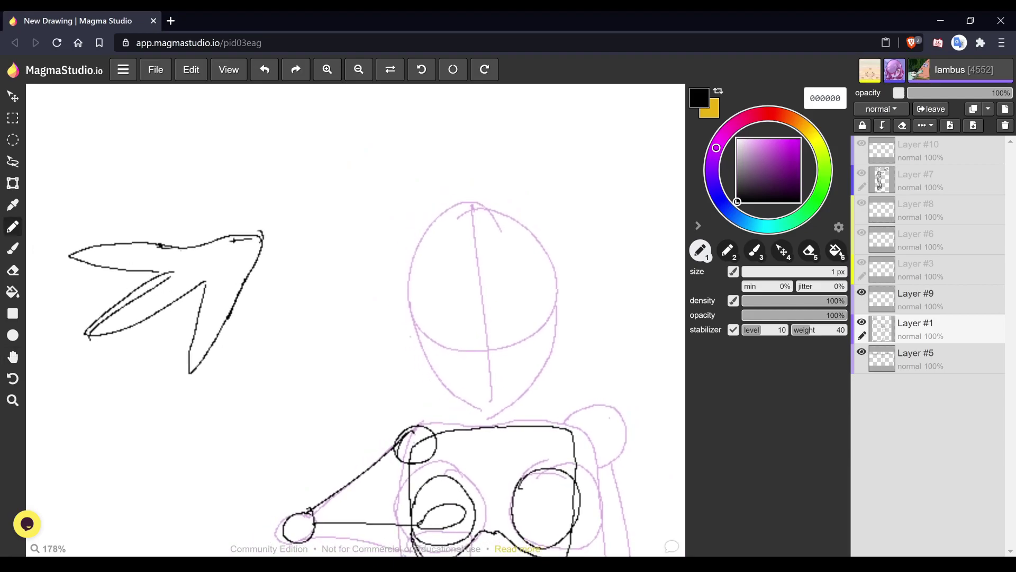
mouse_move(474, 259)
left_mouse_down()
mouse_move(472, 345)
mouse_move(488, 415)
mouse_move(441, 358)
mouse_move(434, 308)
mouse_move(481, 224)
mouse_move(533, 249)
mouse_move(547, 290)
mouse_move(535, 319)
mouse_move(497, 340)
mouse_move(435, 317)
left_mouse_up()
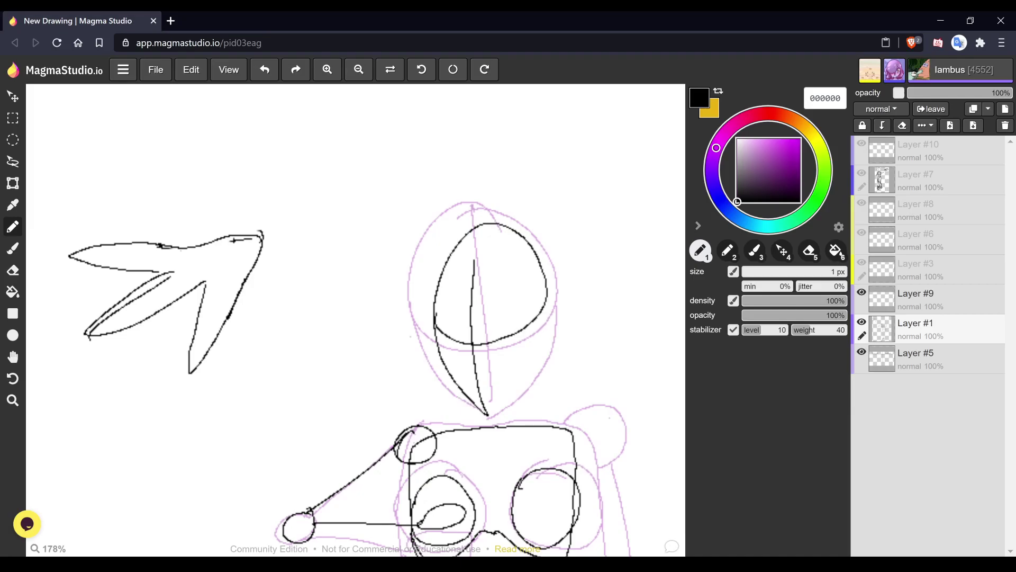
mouse_move(541, 312)
left_mouse_down()
mouse_move(497, 419)
mouse_move(486, 416)
left_mouse_up()
mouse_move(473, 376)
left_mouse_down()
mouse_move(488, 371)
mouse_move(472, 377)
left_mouse_up()
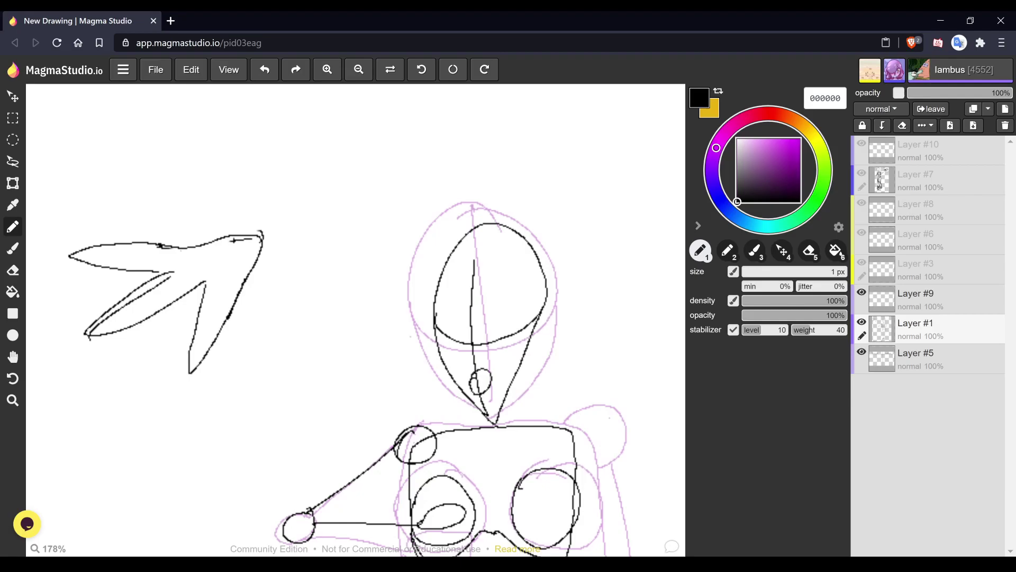
scroll(507, 363, "up", 5)
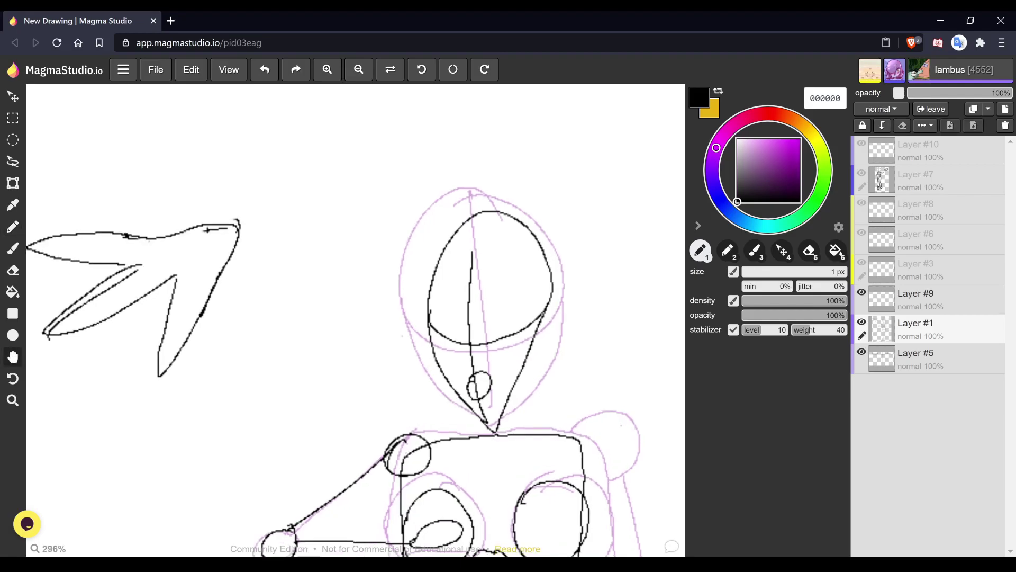
- Undo the last mouth circle, redraw it smaller on the face's centre line, and sketch the nose above it
key("ctrl+z")
mouse_move(440, 390)
left_mouse_down()
mouse_move(435, 413)
mouse_move(436, 391)
left_mouse_up()
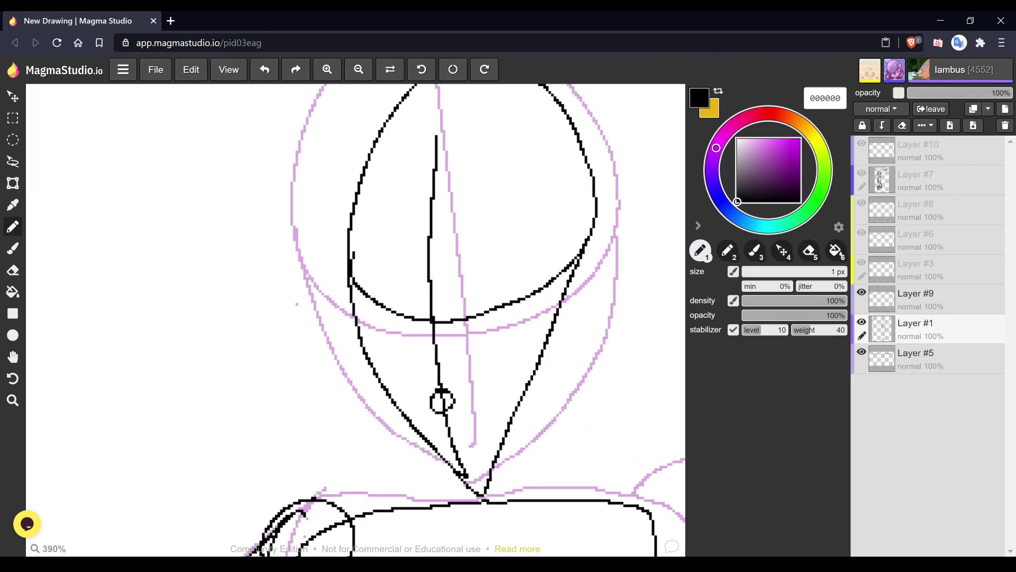
mouse_move(422, 344)
left_mouse_down()
mouse_move(434, 329)
mouse_move(446, 342)
mouse_move(428, 308)
mouse_move(433, 288)
mouse_move(426, 331)
left_mouse_up()
- Draw two oval eyes with filled black pupils on either side of the nose
mouse_move(488, 284)
left_mouse_down()
mouse_move(479, 334)
mouse_move(510, 290)
mouse_move(497, 294)
left_mouse_up()
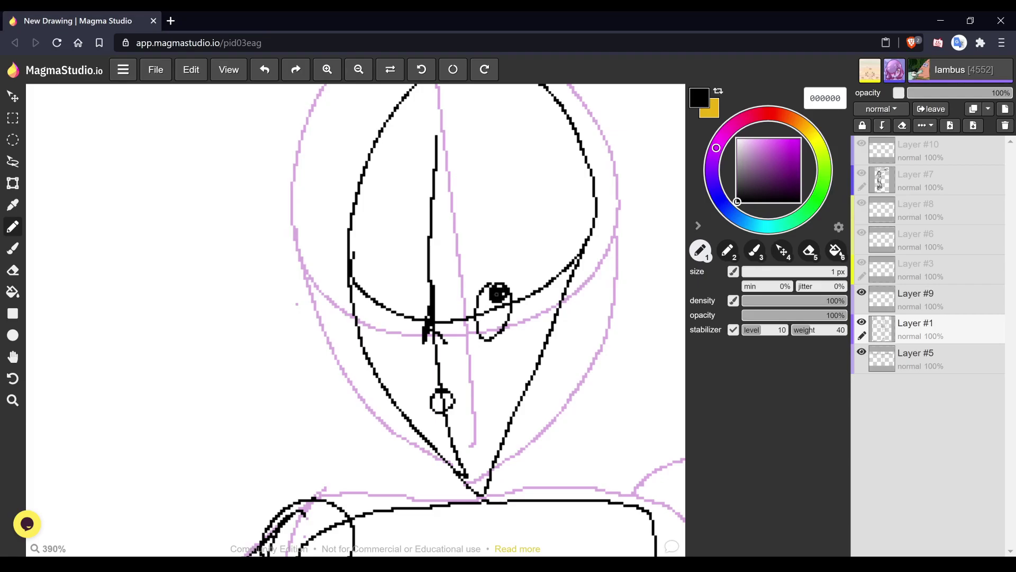
mouse_move(386, 291)
left_mouse_down()
mouse_move(377, 338)
mouse_move(398, 322)
mouse_move(389, 292)
left_mouse_up()
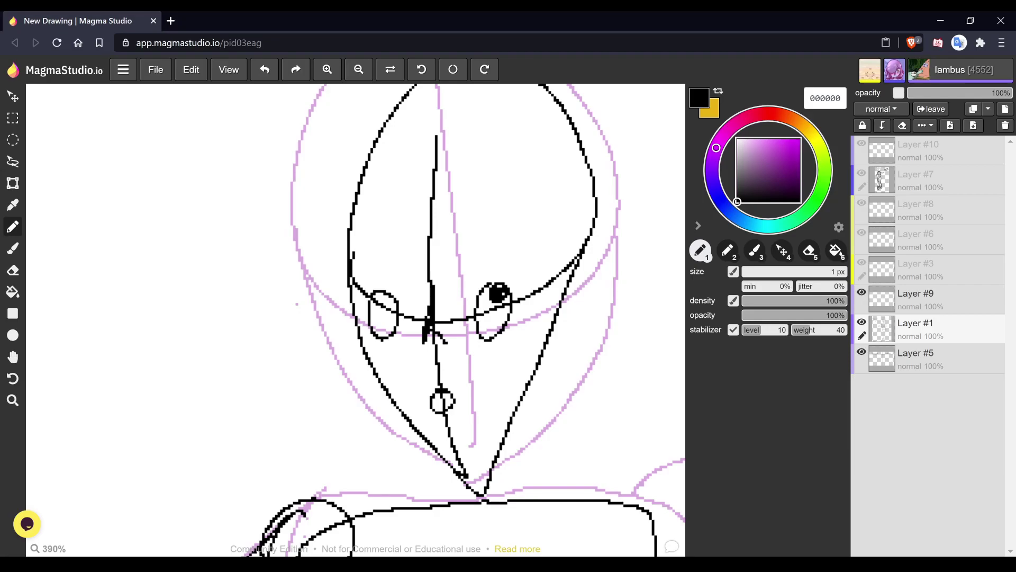
mouse_move(382, 294)
left_mouse_down()
mouse_move(394, 313)
mouse_move(384, 301)
left_mouse_up()
- Look over the head in relation to the body, and both figures on the whole canvas
key("space")
scroll(550, 284, "down", 3)
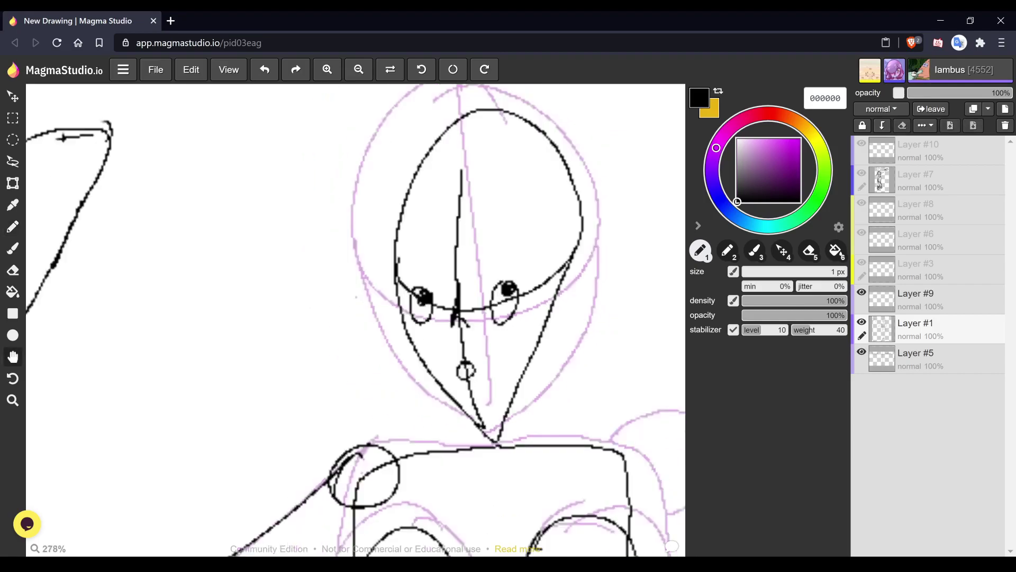
scroll(557, 381, "down", 3)
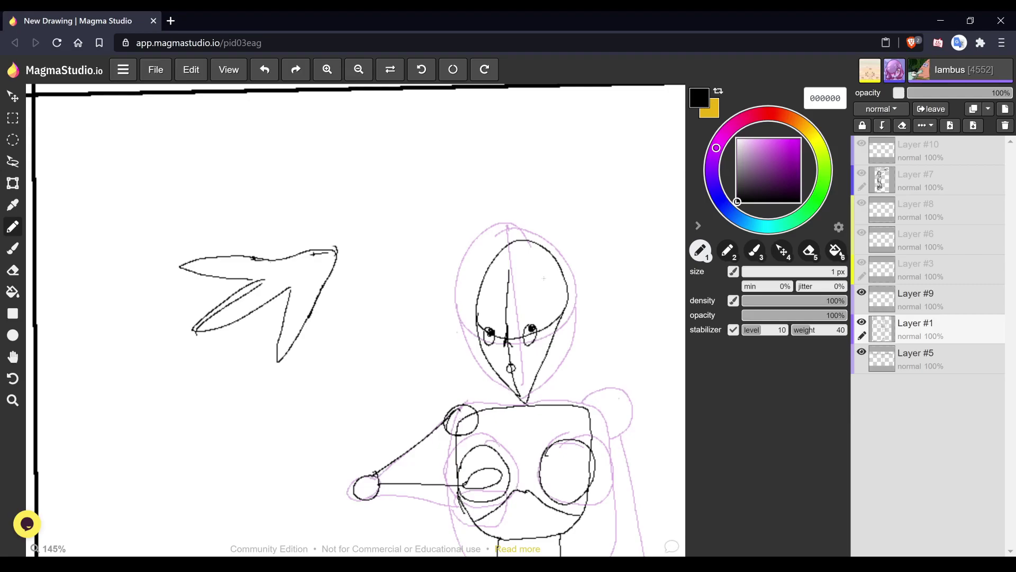
key("space")
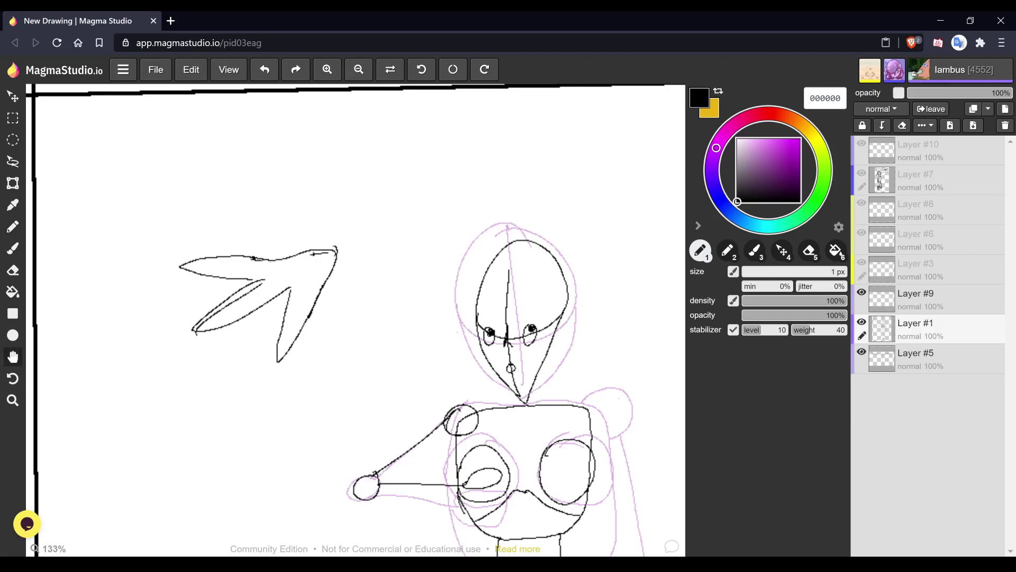
scroll(544, 278, "down", 2)
scroll(524, 308, "down", 3)
left_click_drag(633, 279, 614, 290)
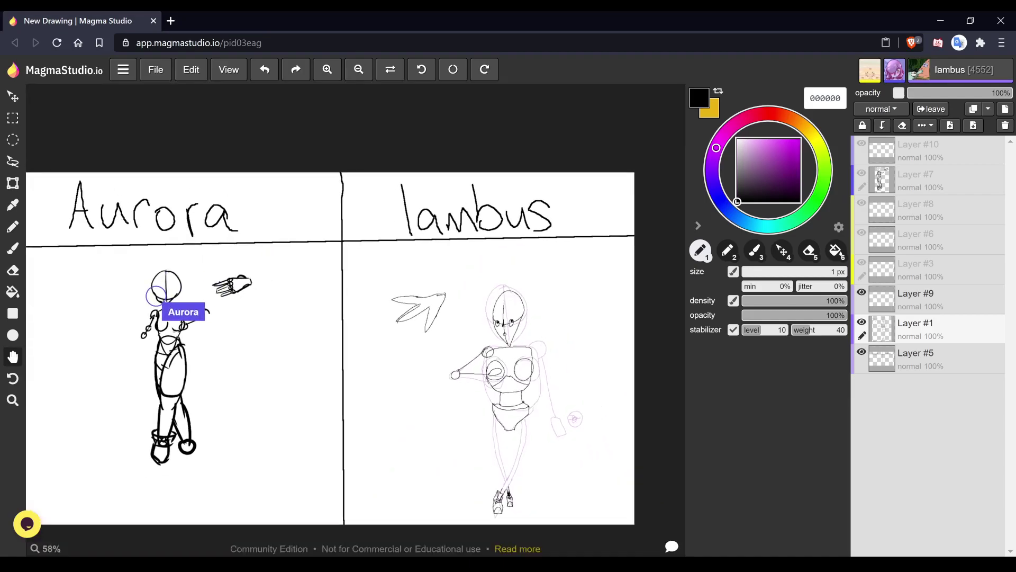
scroll(614, 290, "up", 2)
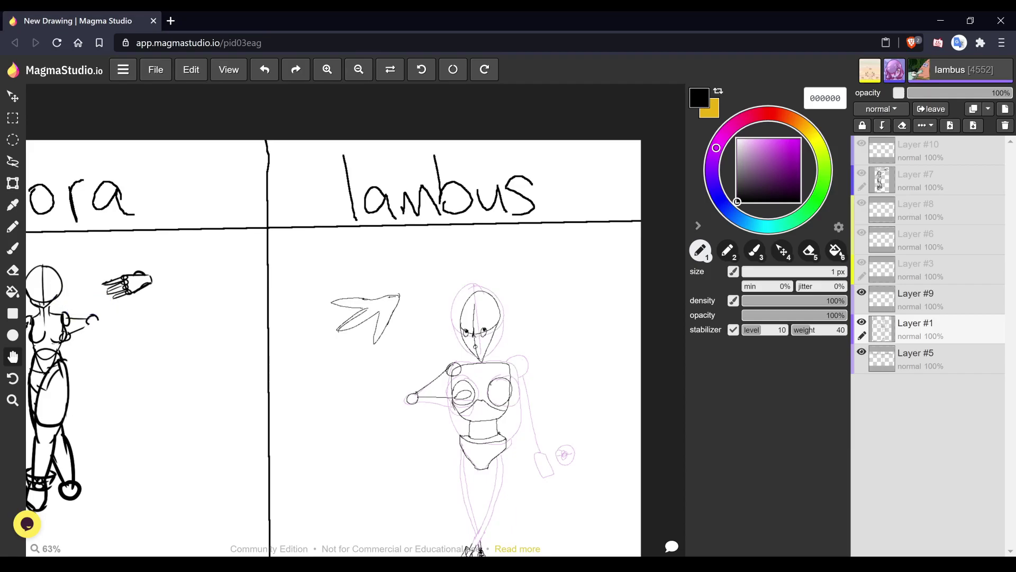
- Examine the collaborator's figure on the other half of the canvas, especially its head and upper body
key("1")
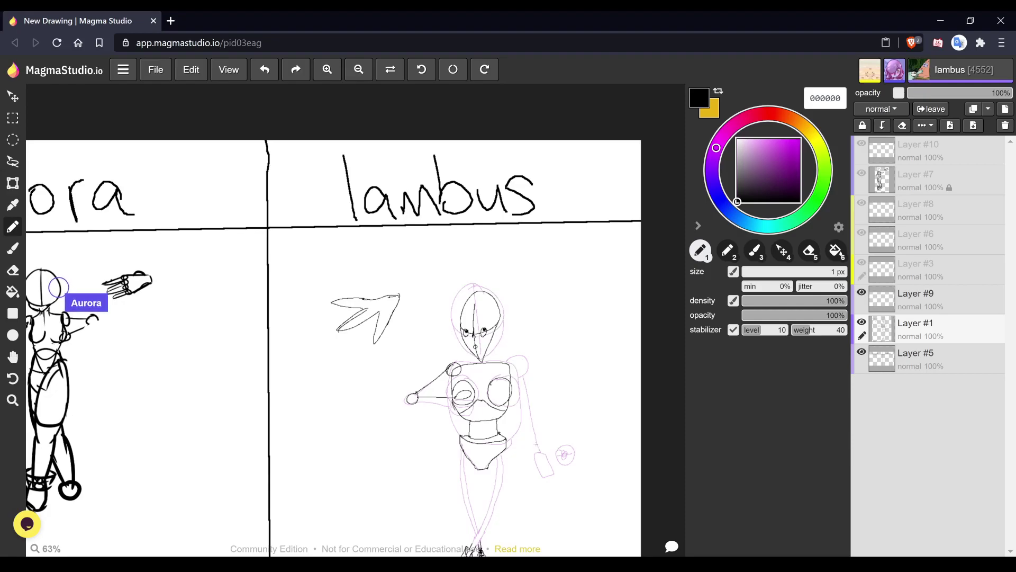
key("space")
left_click_drag(536, 443, 704, 429)
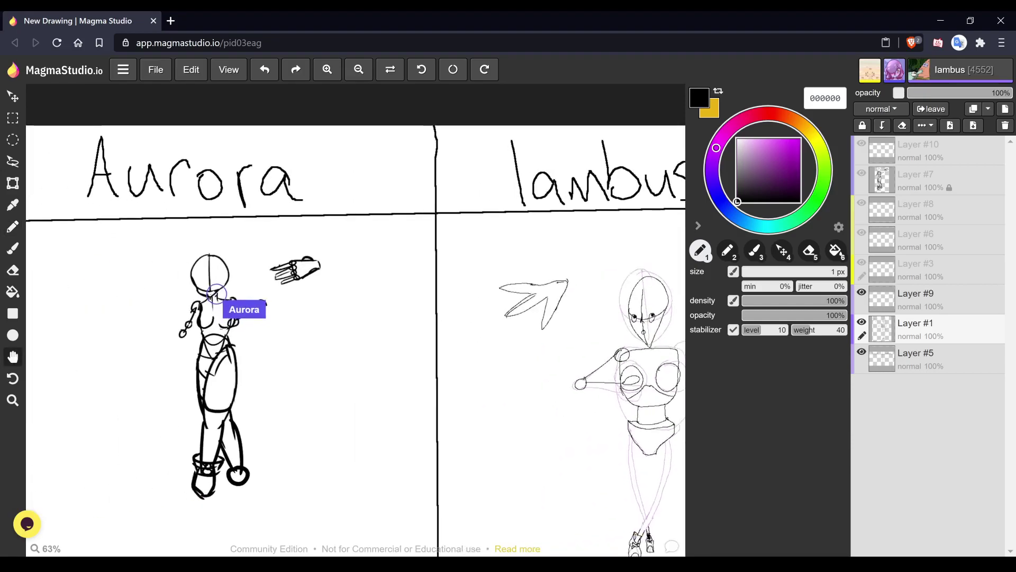
scroll(245, 274, "up", 4)
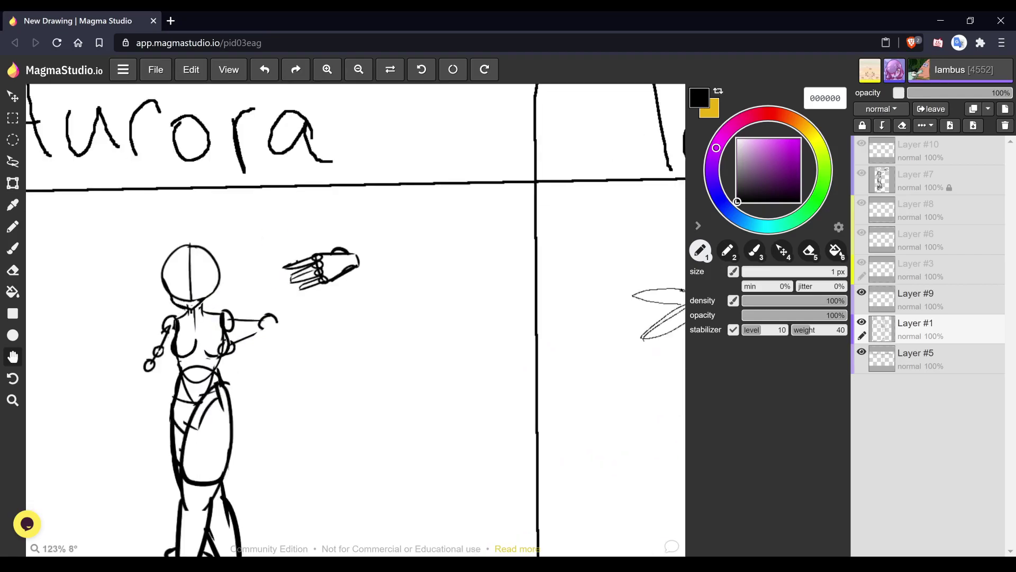
scroll(191, 275, "up", 1)
key("b")
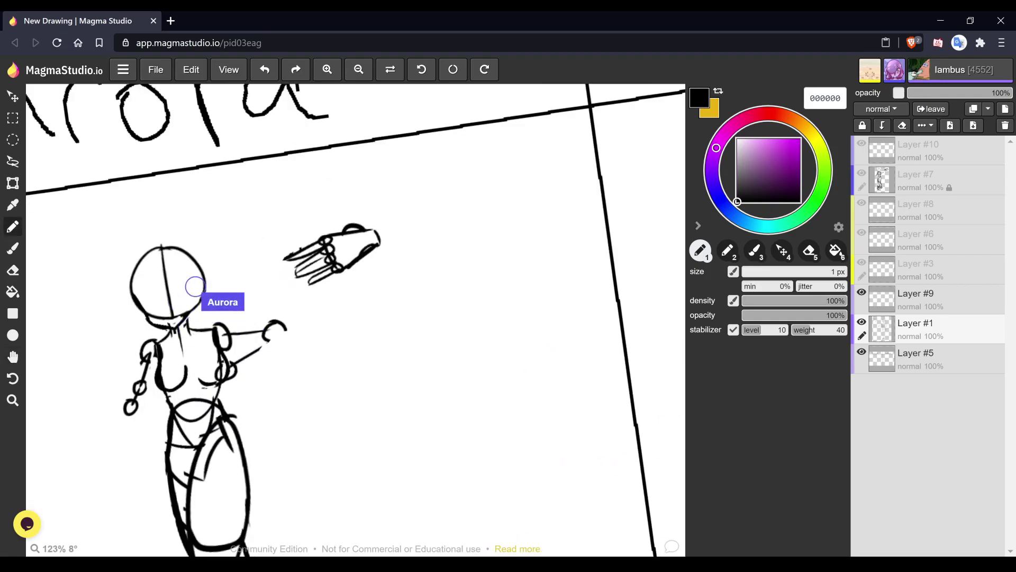
key("h")
scroll(388, 349, "down", 3)
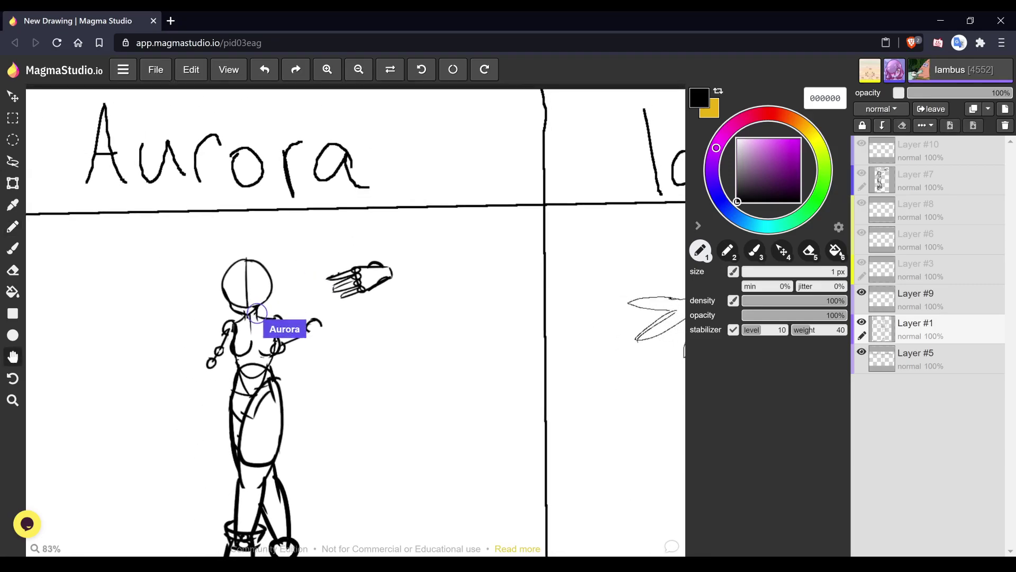
scroll(382, 434, "down", 2)
key("b")
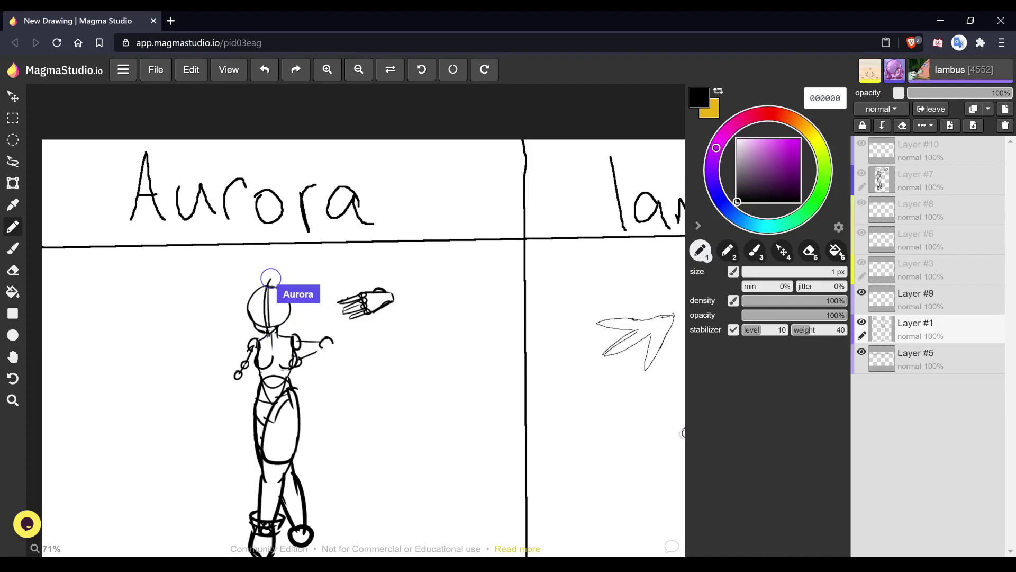
key("h")
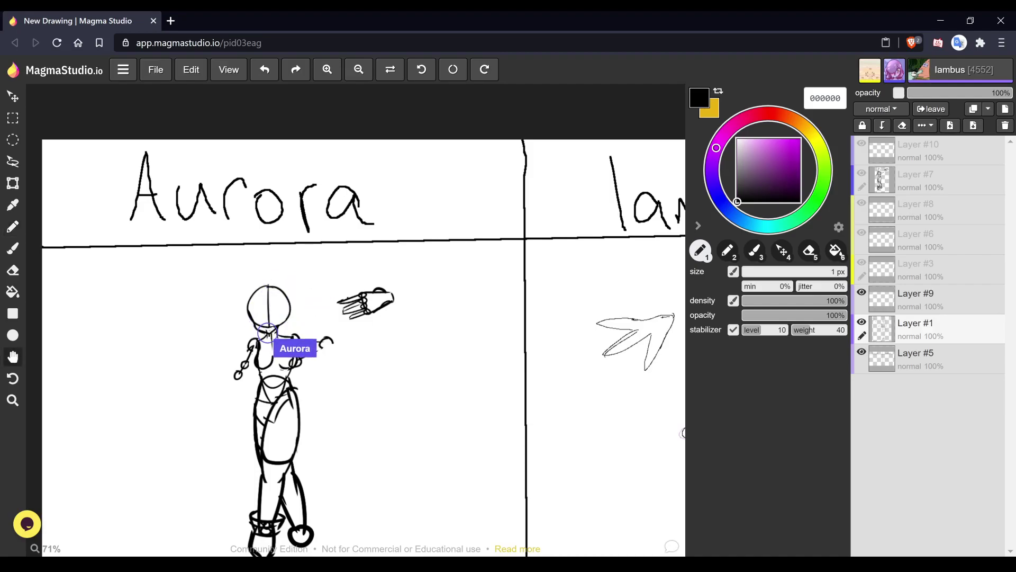
left_click_drag(682, 433, 561, 431)
key("b")
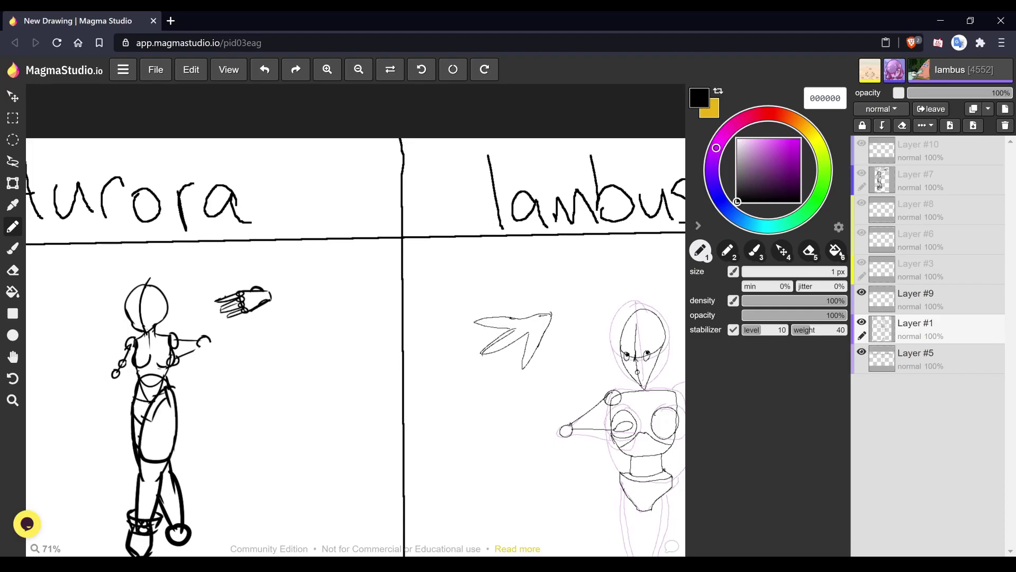
- Compare the proportions of the two full figures on either side of the dividing line
key("space")
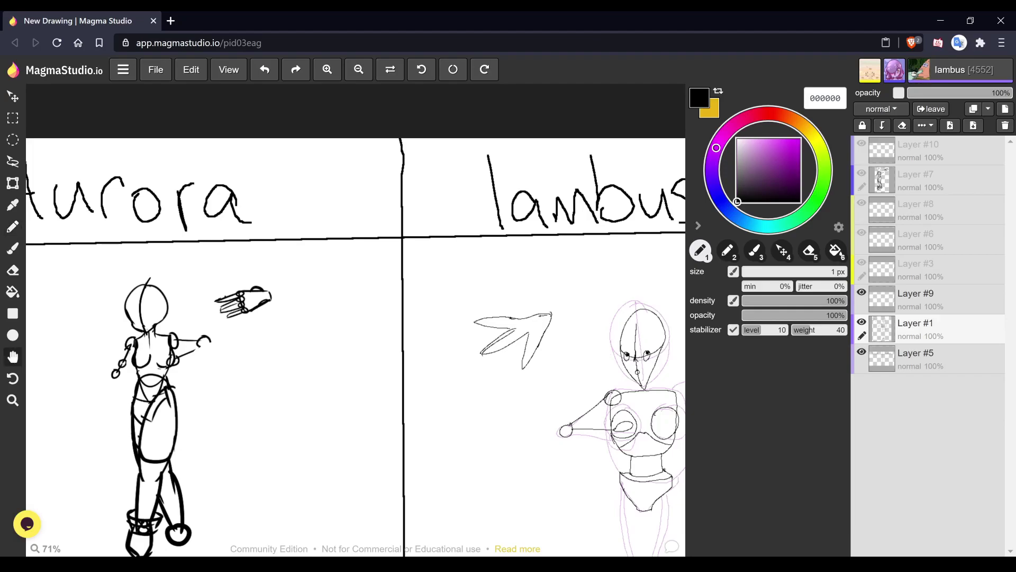
left_click_drag(356, 319, 270, 277)
key("b")
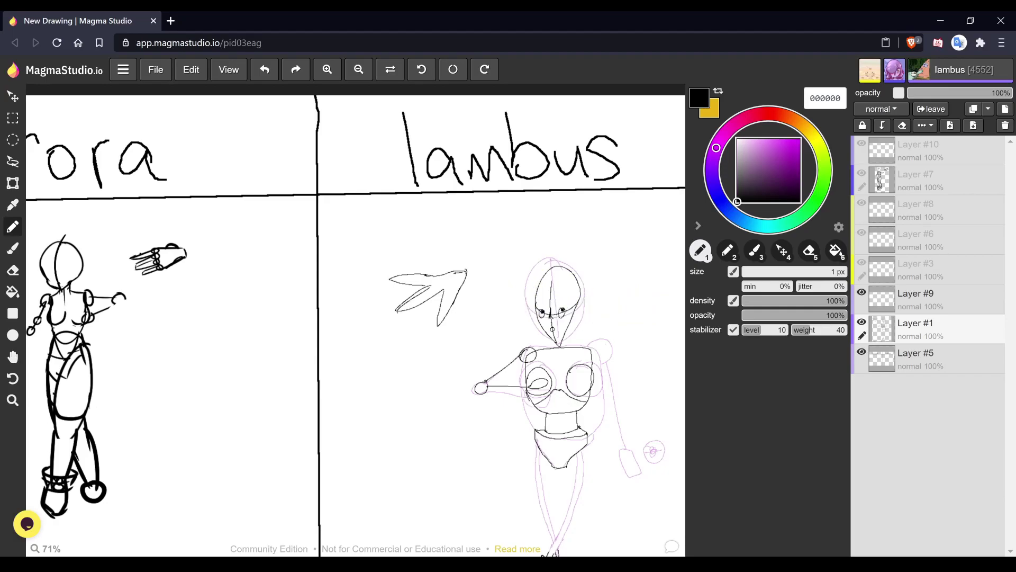
key("space")
scroll(467, 223, "down", 1)
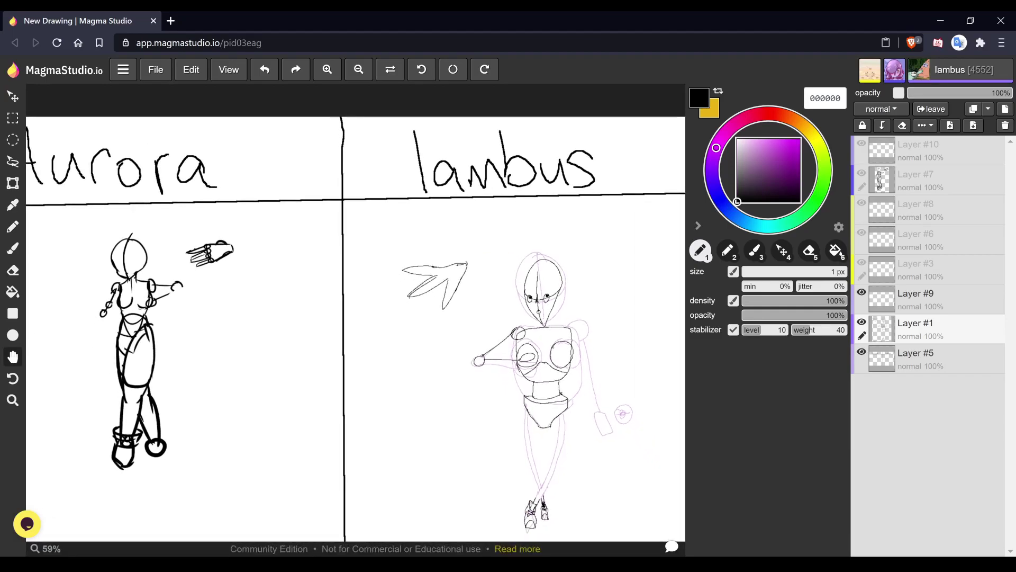
scroll(596, 418, "up", 4)
scroll(635, 374, "down", 2)
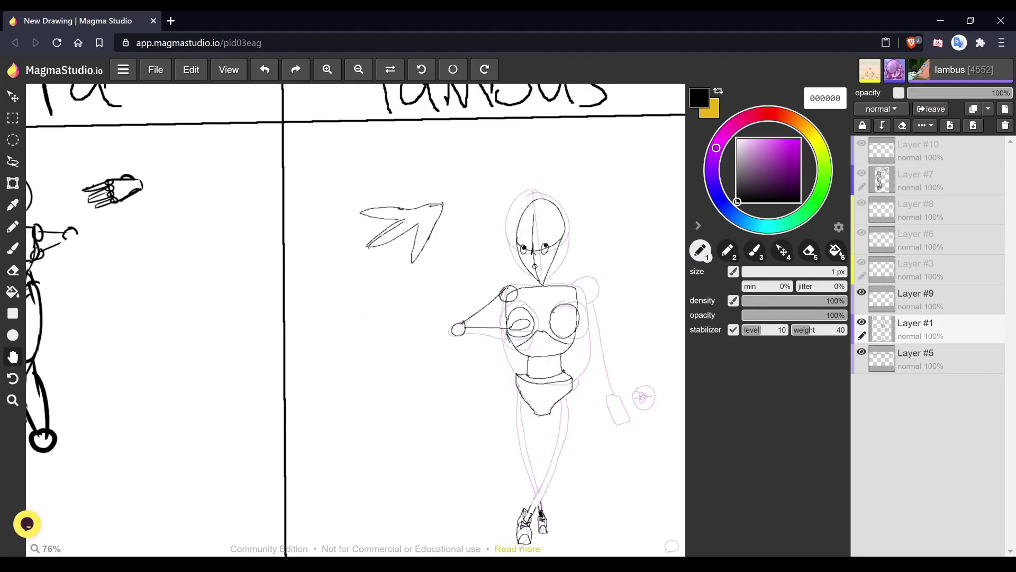
scroll(522, 275, "down", 1)
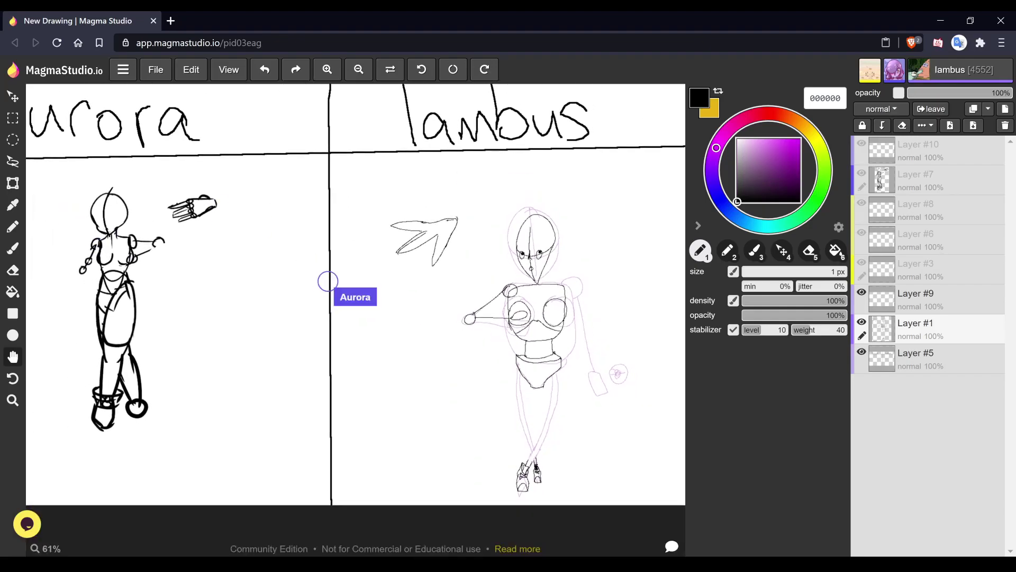
key("b")
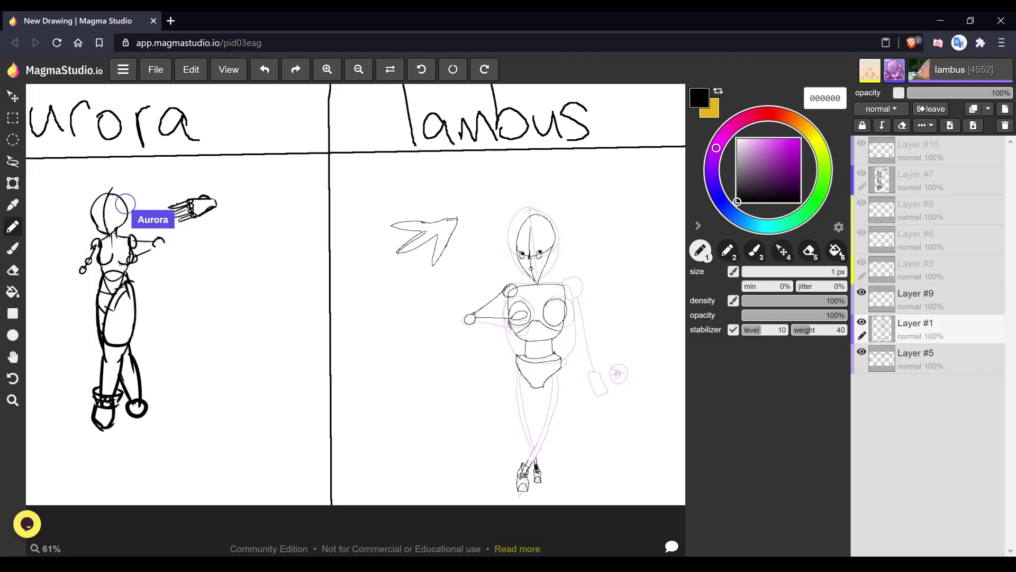
- Sketch an angular jaw with rough shaded strokes around the lower face and add short neck lines down to the torso
scroll(570, 287, "up", 4)
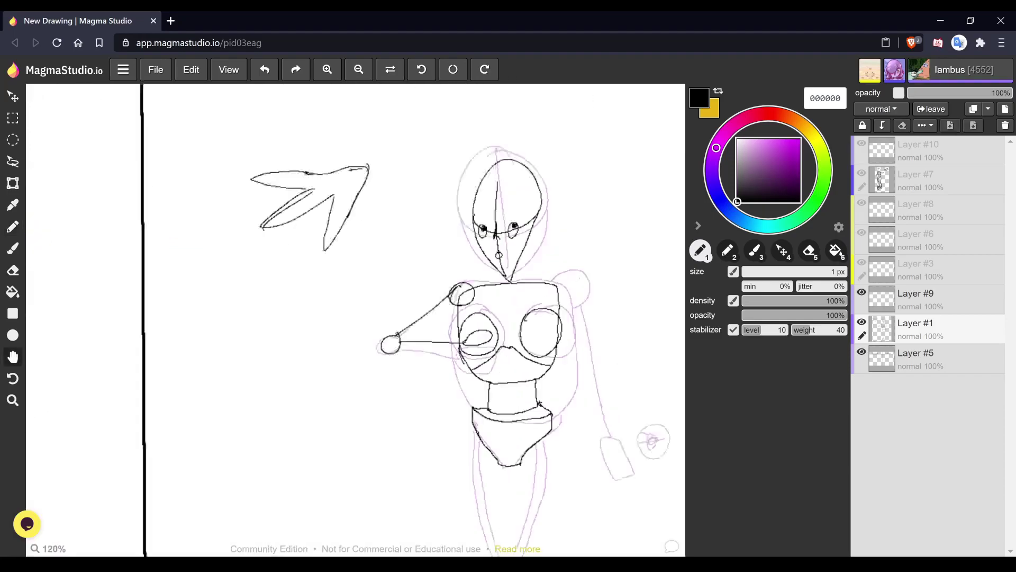
mouse_move(472, 247)
left_mouse_down()
mouse_move(477, 273)
mouse_move(497, 266)
mouse_move(522, 230)
mouse_move(492, 273)
mouse_move(477, 277)
mouse_move(465, 229)
left_mouse_up()
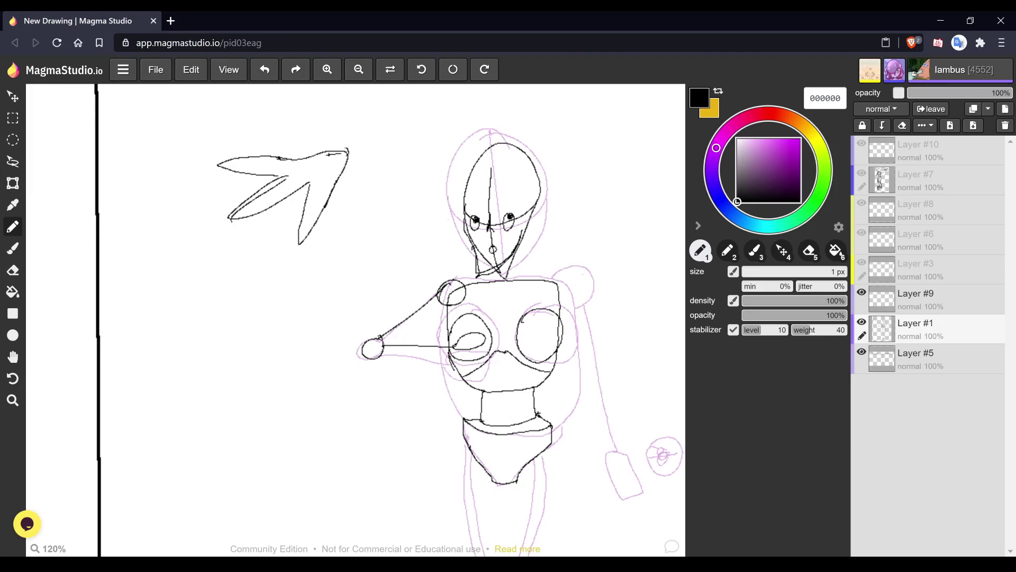
mouse_move(482, 272)
left_mouse_down()
mouse_move(511, 280)
mouse_move(474, 275)
left_mouse_up()
mouse_move(460, 227)
left_mouse_down()
mouse_move(474, 273)
mouse_move(504, 263)
left_mouse_up()
left_click_drag(479, 273, 502, 263)
left_click_drag(509, 256, 519, 240)
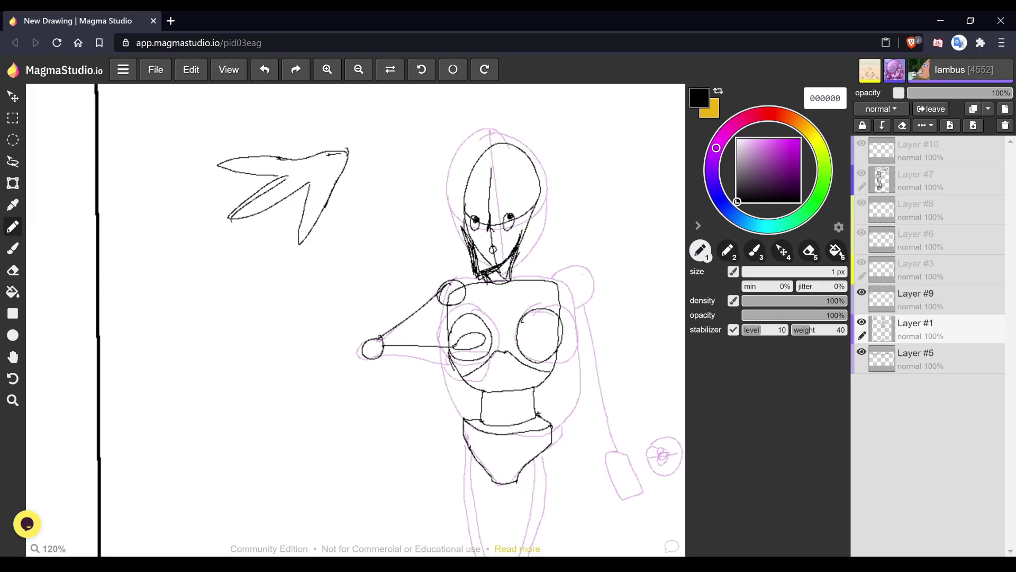
- Draw a narrow curved ear on each side of the head at eye level
key("space")
scroll(500, 369, "down", 4)
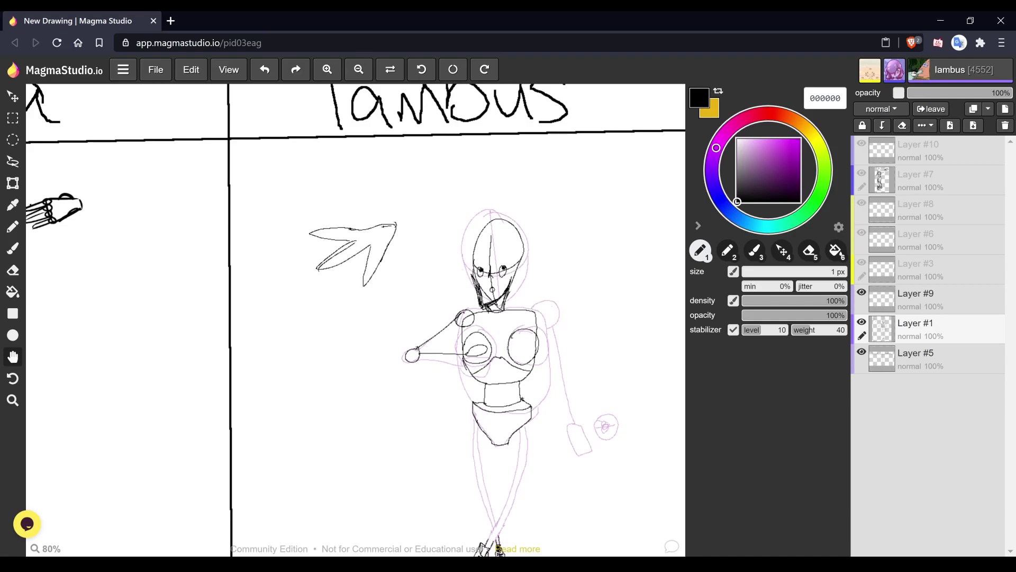
scroll(614, 377, "down", 2)
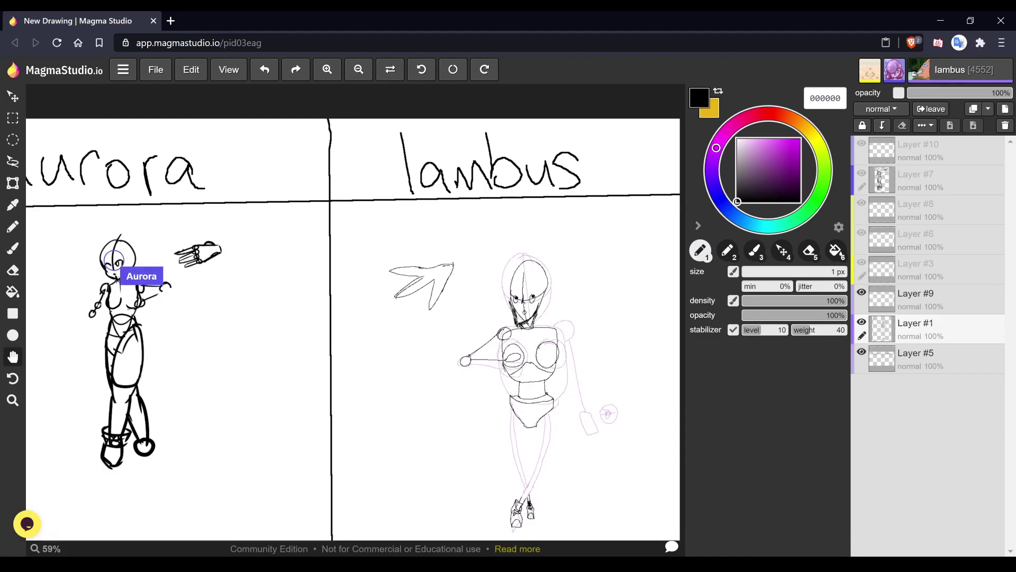
scroll(571, 324, "up", 3)
scroll(587, 289, "up", 6)
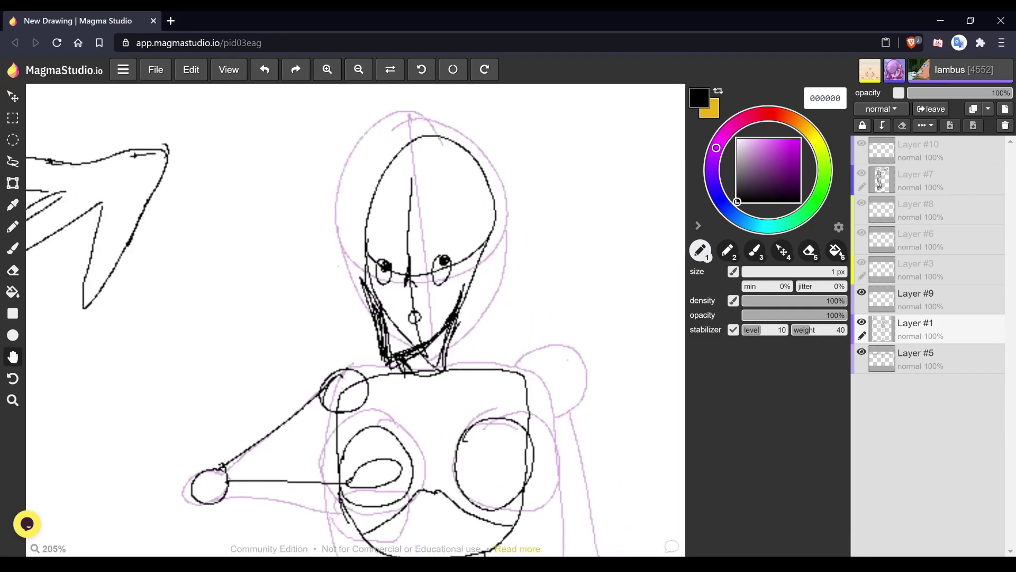
scroll(467, 303, "up", 1)
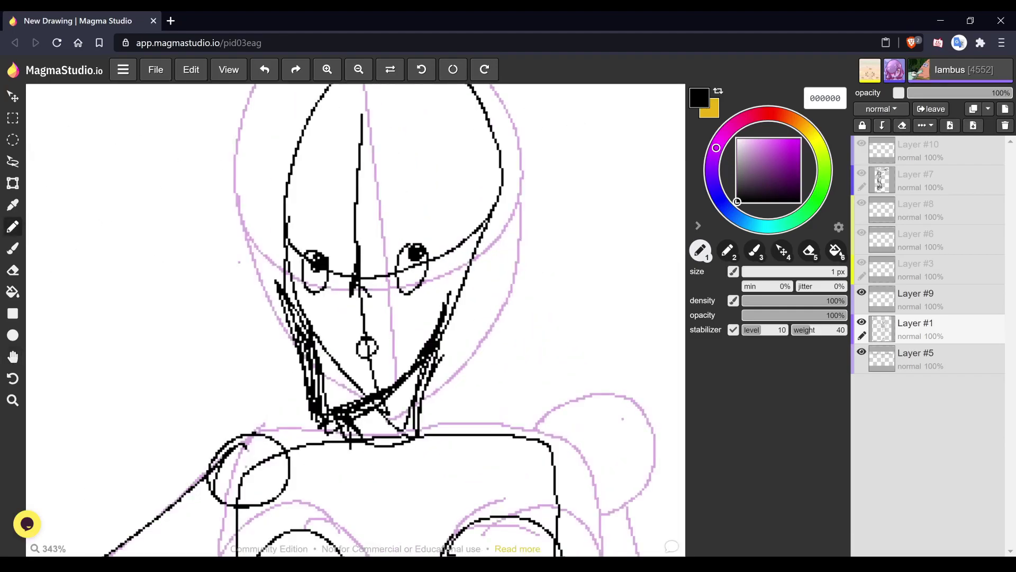
mouse_move(455, 239)
left_mouse_down()
mouse_move(465, 242)
mouse_move(462, 271)
mouse_move(448, 261)
mouse_move(458, 271)
mouse_move(452, 235)
mouse_move(465, 239)
left_mouse_up()
mouse_move(284, 238)
left_mouse_down()
mouse_move(283, 279)
mouse_move(272, 272)
mouse_move(276, 244)
mouse_move(291, 283)
left_mouse_up()
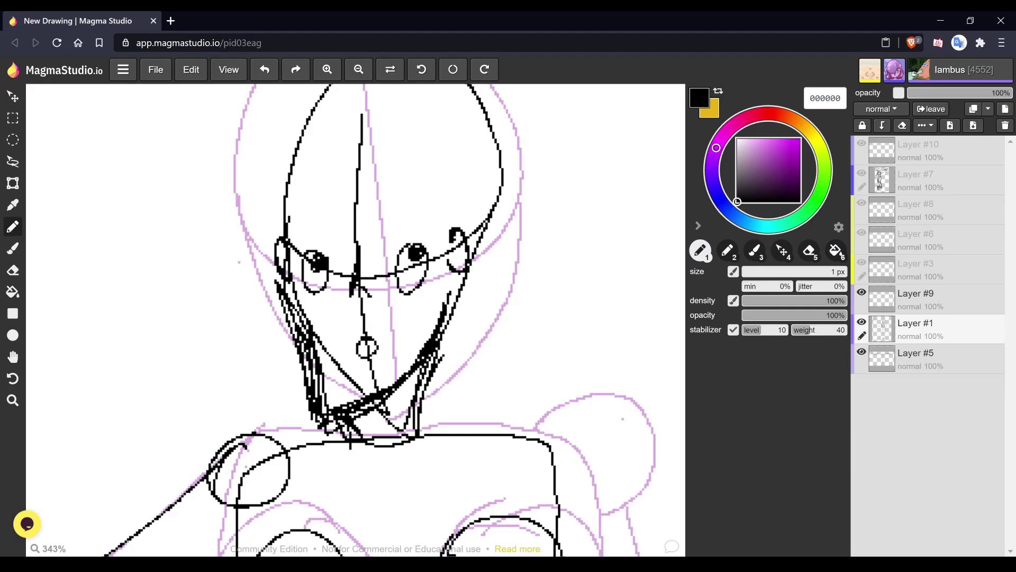
- Examine the sketched head from a distance and up close, checking the eyes, ears and jaw
key("space")
scroll(500, 424, "down", 3)
scroll(509, 419, "down", 1)
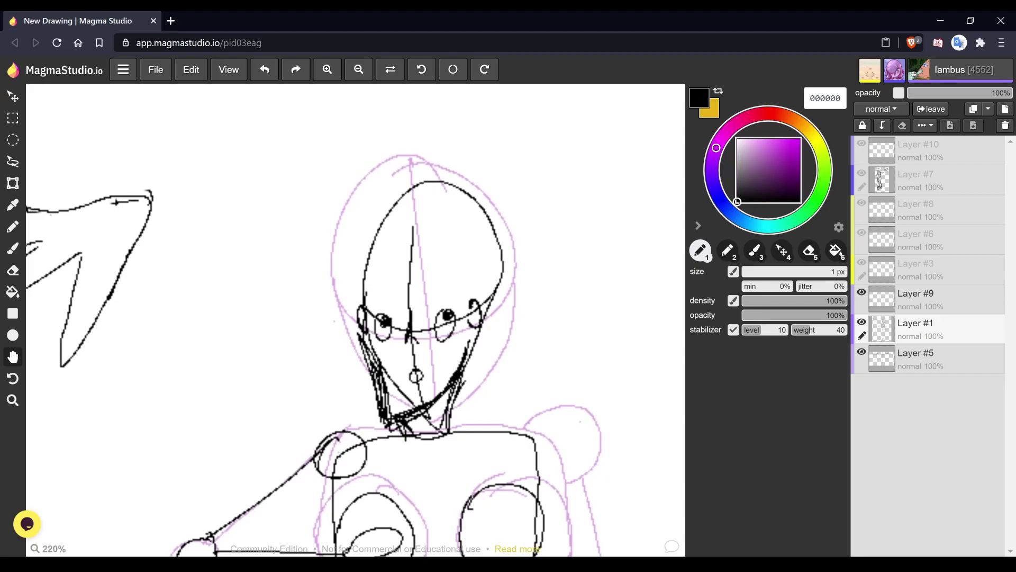
scroll(482, 248, "down", 2)
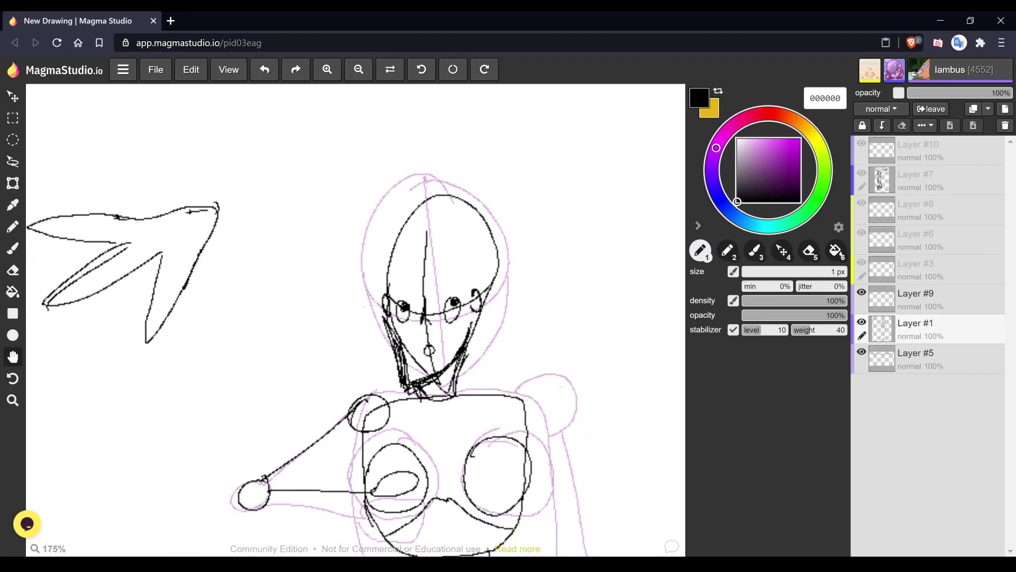
scroll(509, 376, "up", 1)
scroll(500, 288, "up", 3)
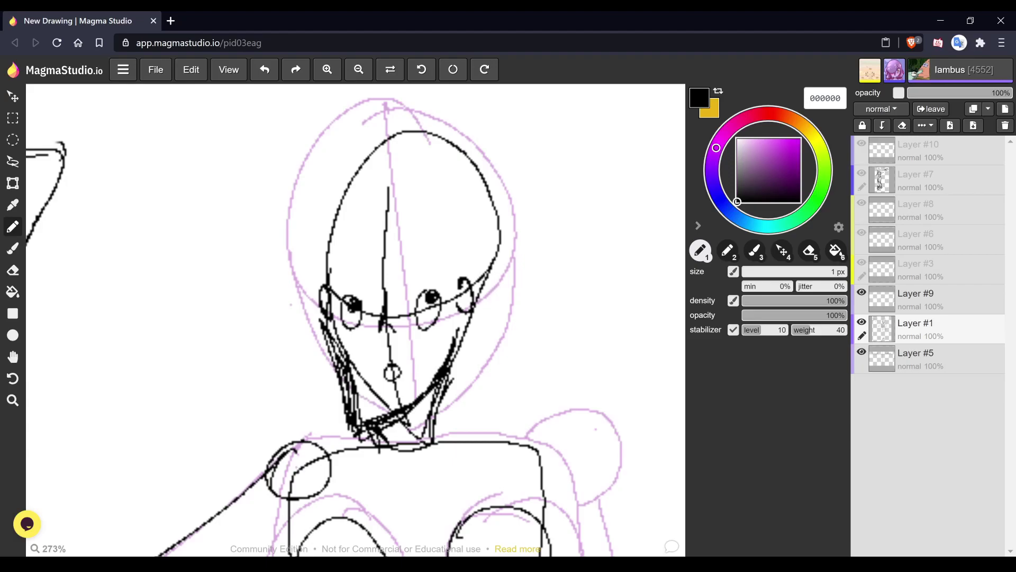
key("space")
scroll(361, 306, "up", 6)
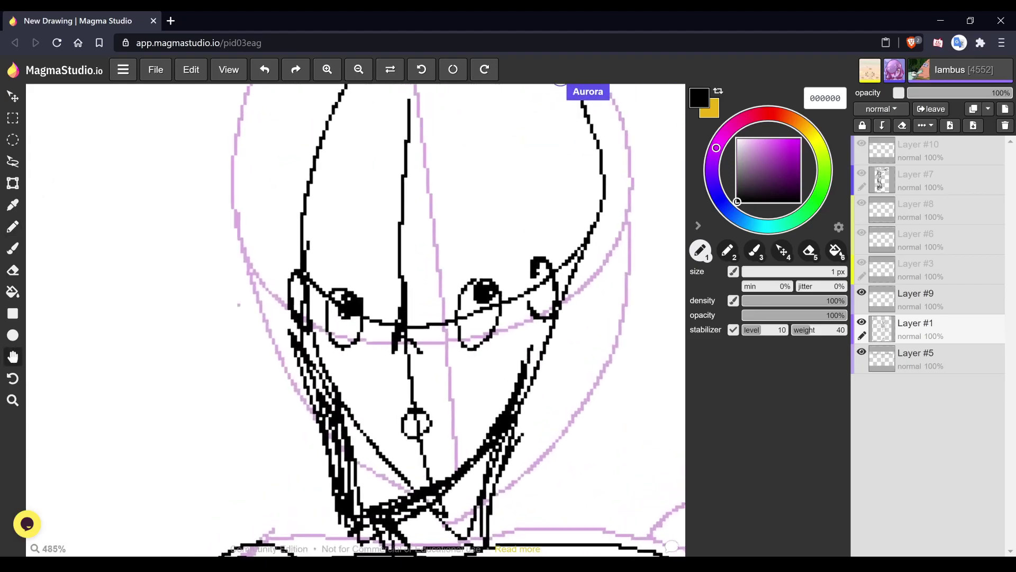
scroll(356, 320, "up", 1)
key("b")
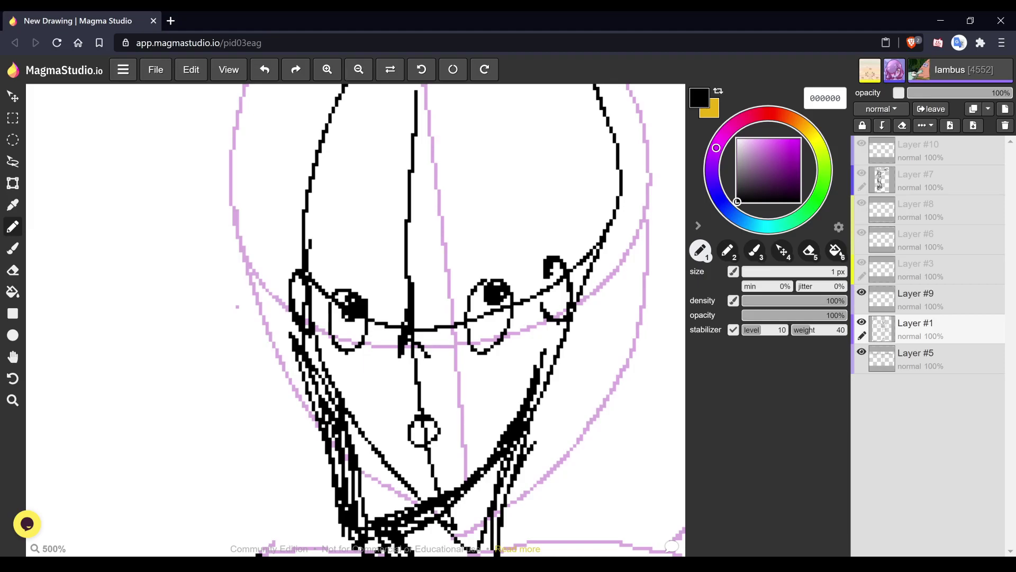
mouse_move(327, 120)
left_mouse_down()
mouse_move(309, 224)
mouse_move(279, 250)
mouse_move(274, 274)
mouse_move(300, 312)
left_mouse_up()
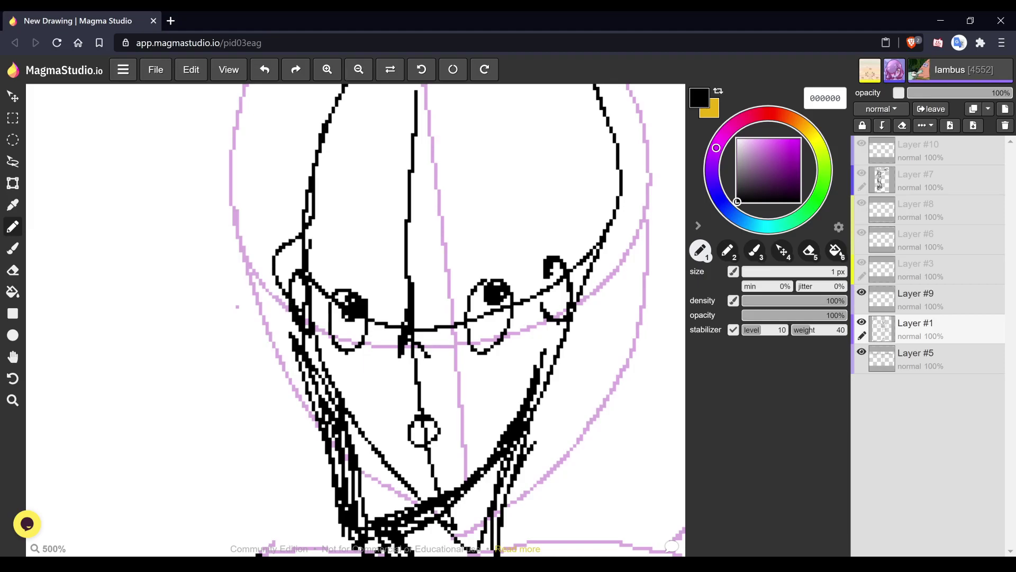
key("ctrl+z")
key("h")
scroll(356, 320, "down", 5)
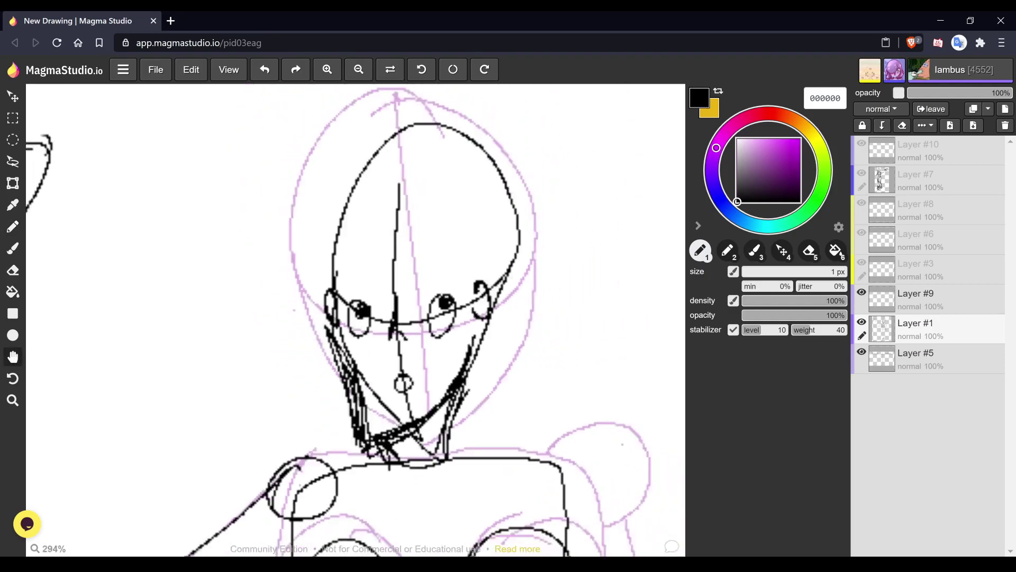
- Draw a narrow looped hair strand on the forehead beside the face's centre line and a short curve at the temple
key("1")
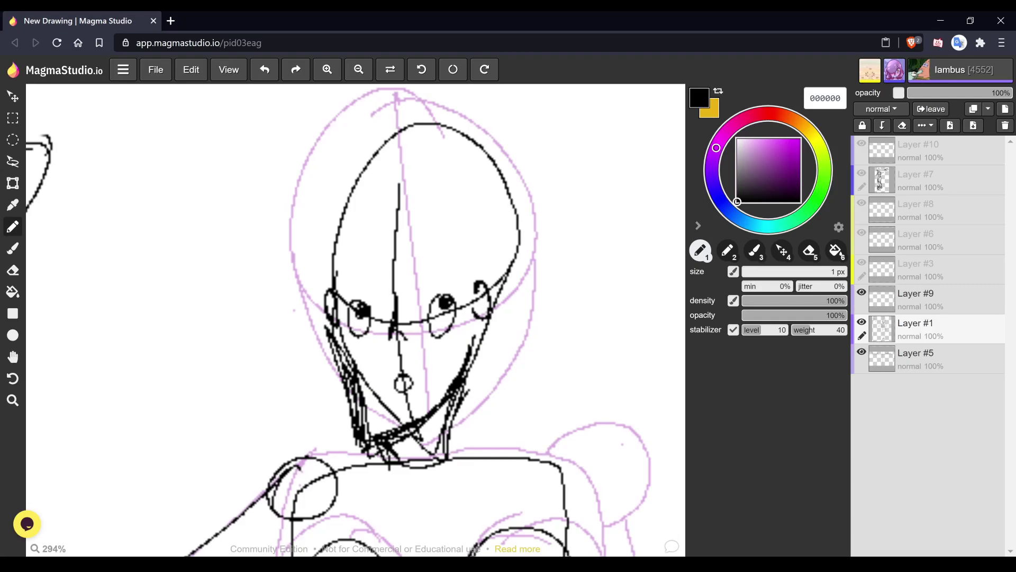
mouse_move(394, 273)
left_mouse_down()
mouse_move(383, 265)
mouse_move(370, 283)
mouse_move(382, 315)
left_mouse_up()
mouse_move(401, 266)
left_mouse_down()
mouse_move(365, 270)
mouse_move(375, 311)
mouse_move(364, 312)
mouse_move(331, 277)
mouse_move(349, 238)
left_mouse_up()
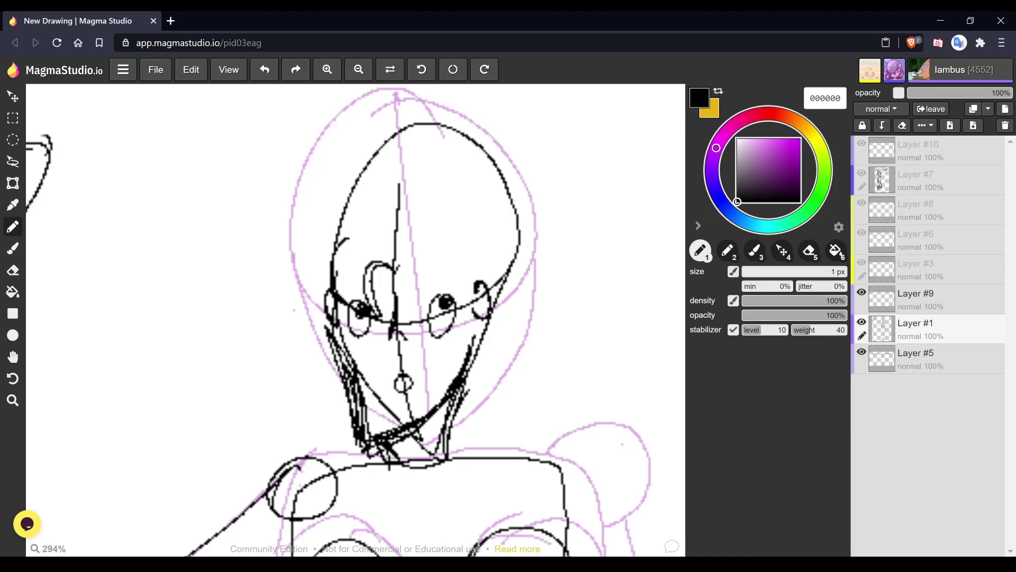
- Erase the skull outlines and guide lines above the eyes with the 60 px eraser, keeping the looped strand
key("5")
mouse_move(403, 143)
left_mouse_down()
mouse_move(320, 197)
mouse_move(448, 117)
mouse_move(511, 235)
mouse_move(471, 189)
mouse_move(413, 206)
mouse_move(394, 190)
left_mouse_up()
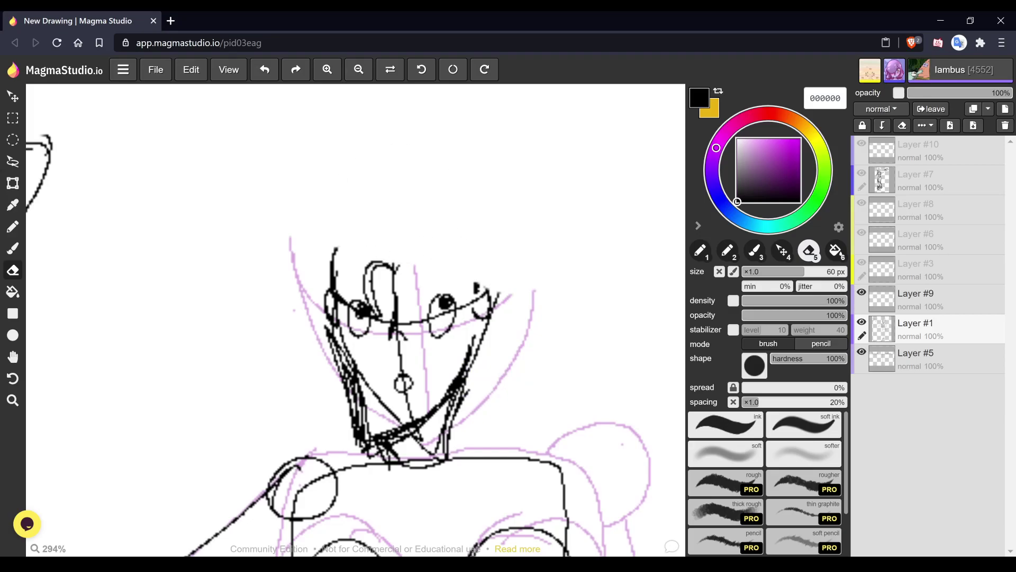
key("1")
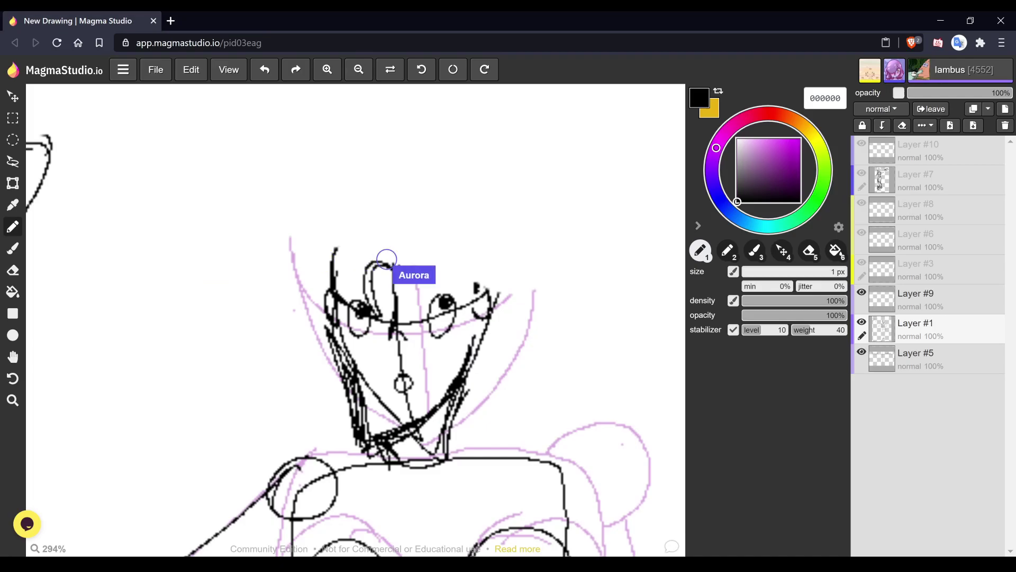
- Compare the partly erased head with the thicker-lined figure across the dividing line, viewing both figures whole and up close
scroll(444, 301, "down", 5)
mouse_move(444, 302)
left_mouse_down()
mouse_move(535, 329)
mouse_move(655, 320)
left_mouse_up()
scroll(356, 319, "down", 2)
left_click_drag(212, 349, 450, 259)
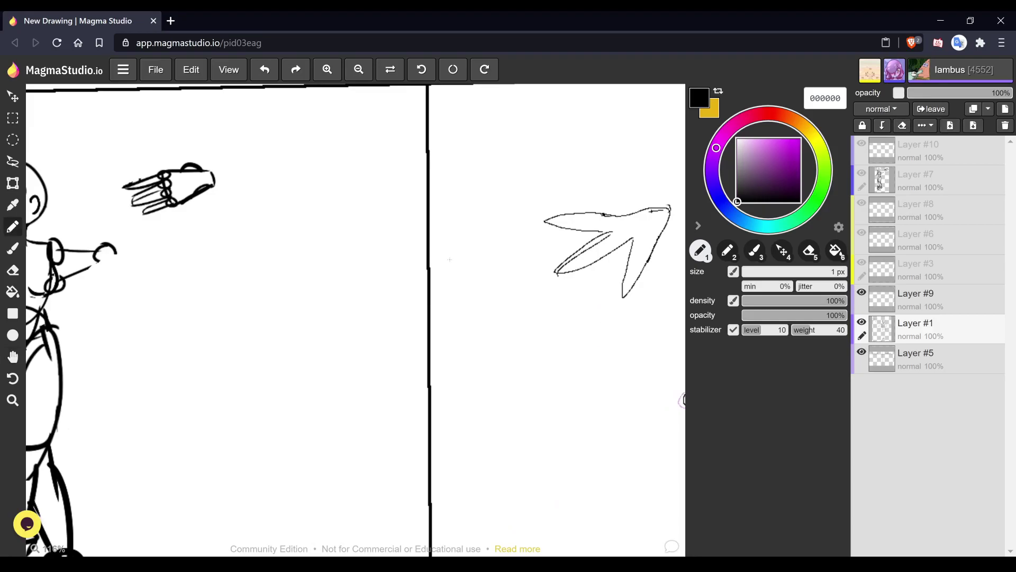
mouse_move(282, 294)
left_mouse_down()
mouse_move(221, 294)
mouse_move(224, 238)
mouse_move(311, 218)
mouse_move(321, 267)
left_mouse_up()
key("space")
scroll(356, 319, "down", 2)
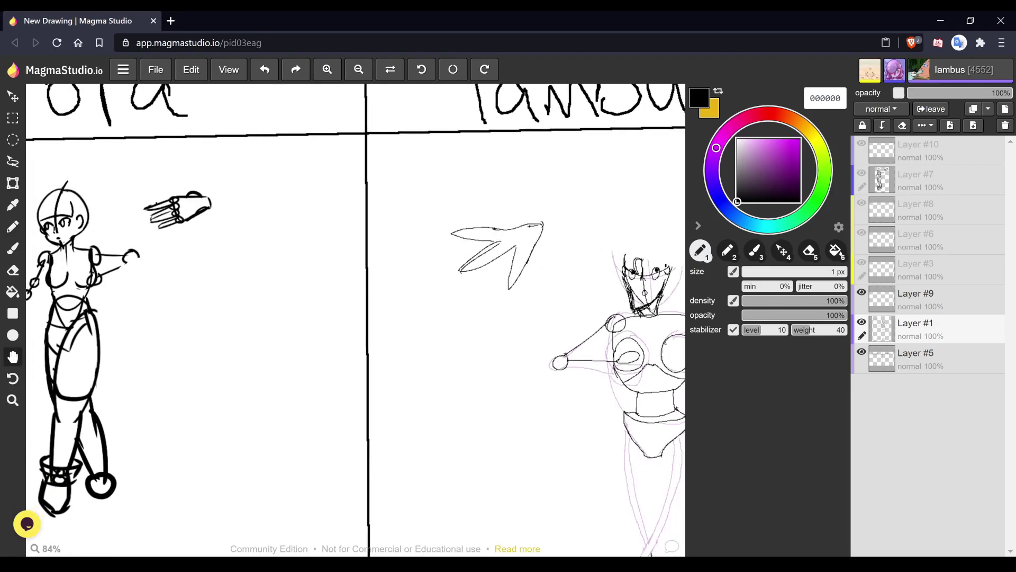
left_click_drag(409, 320, 302, 329)
scroll(356, 320, "up", 4)
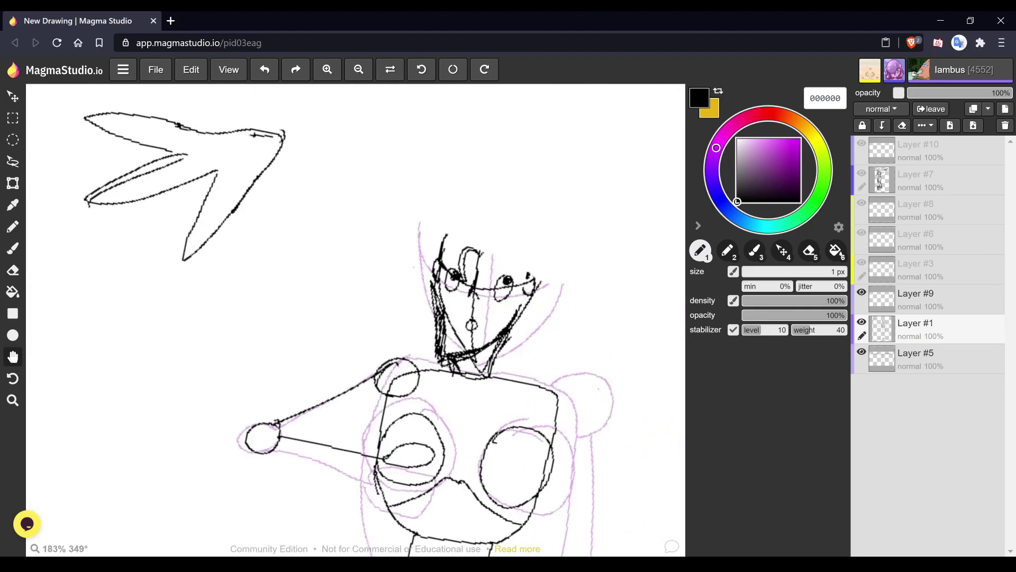
scroll(550, 265, "up", 3)
scroll(424, 318, "up", 2)
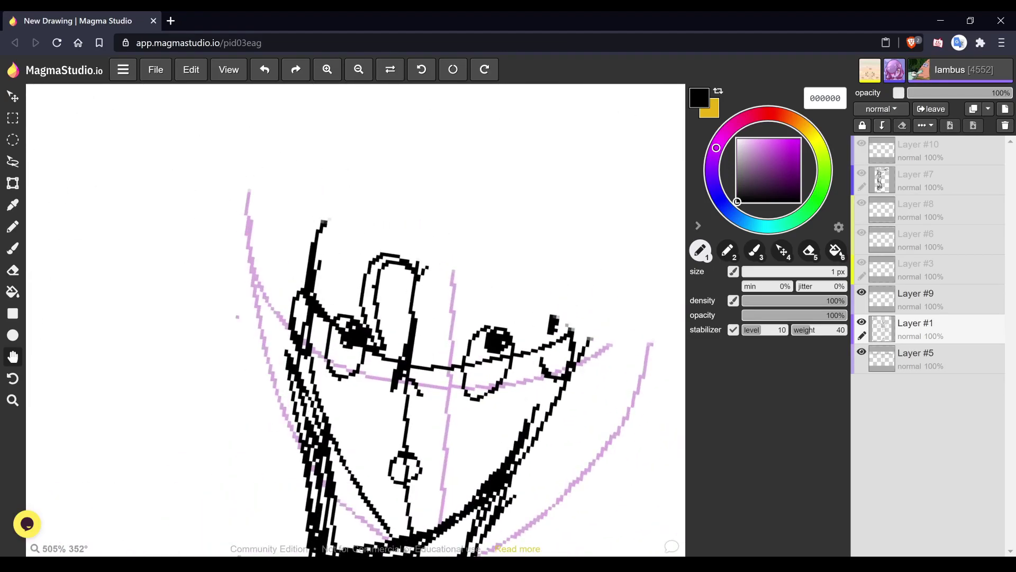
scroll(423, 344, "down", 2)
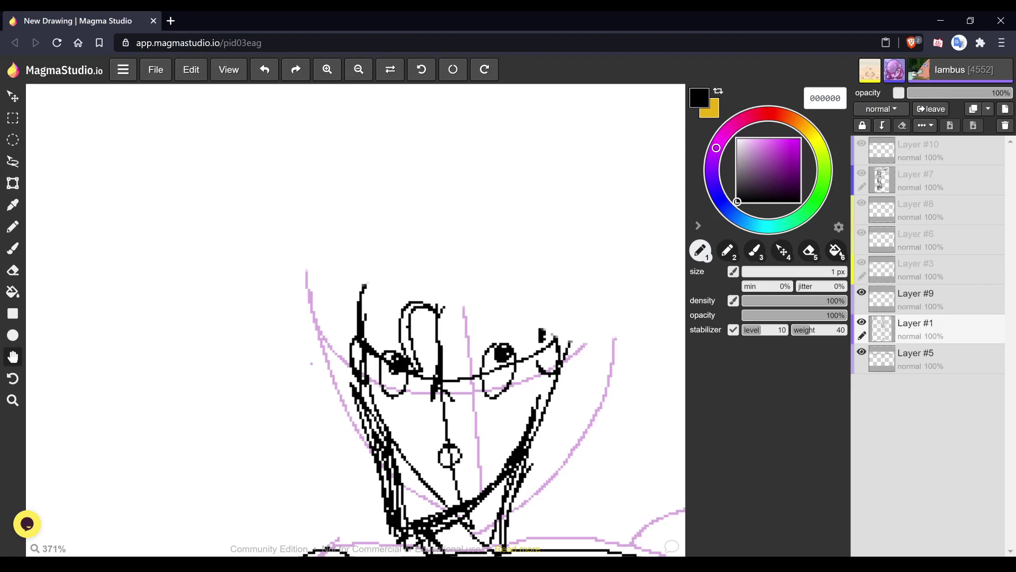
scroll(356, 319, "down", 5)
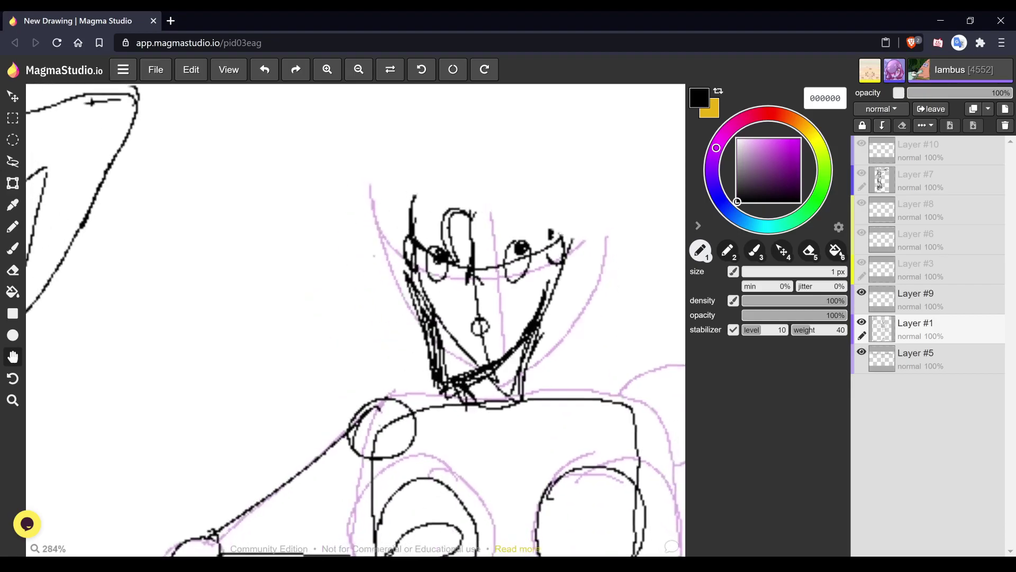
key("p")
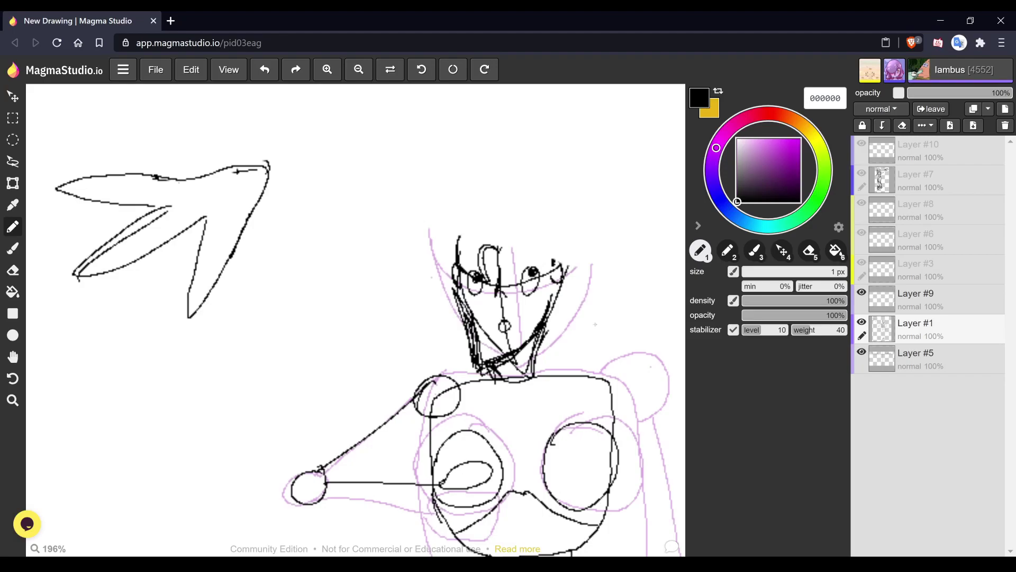
key("alt+Tab")
key("space")
scroll(643, 338, "down", 5)
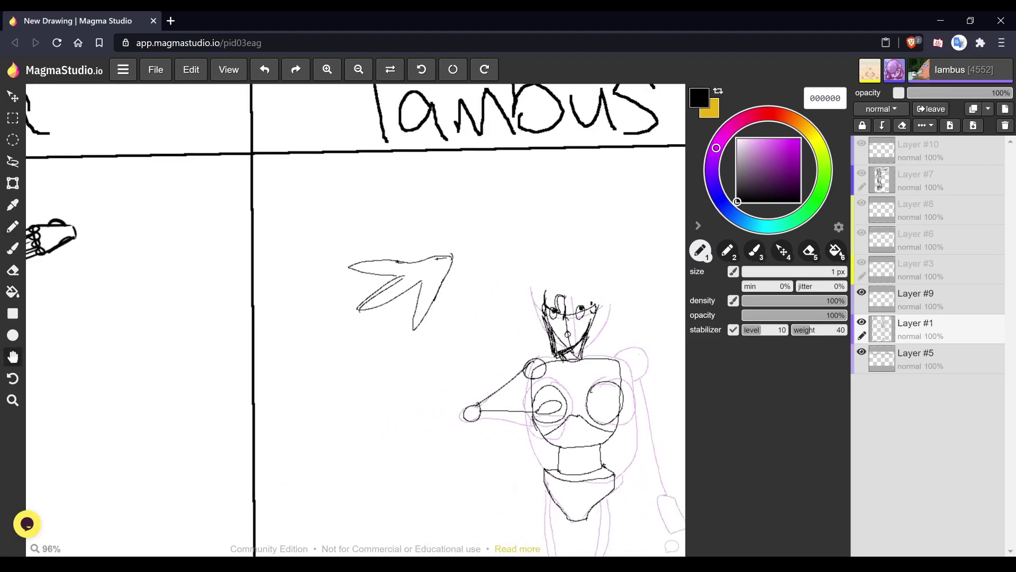
left_click_drag(356, 328, 332, 322)
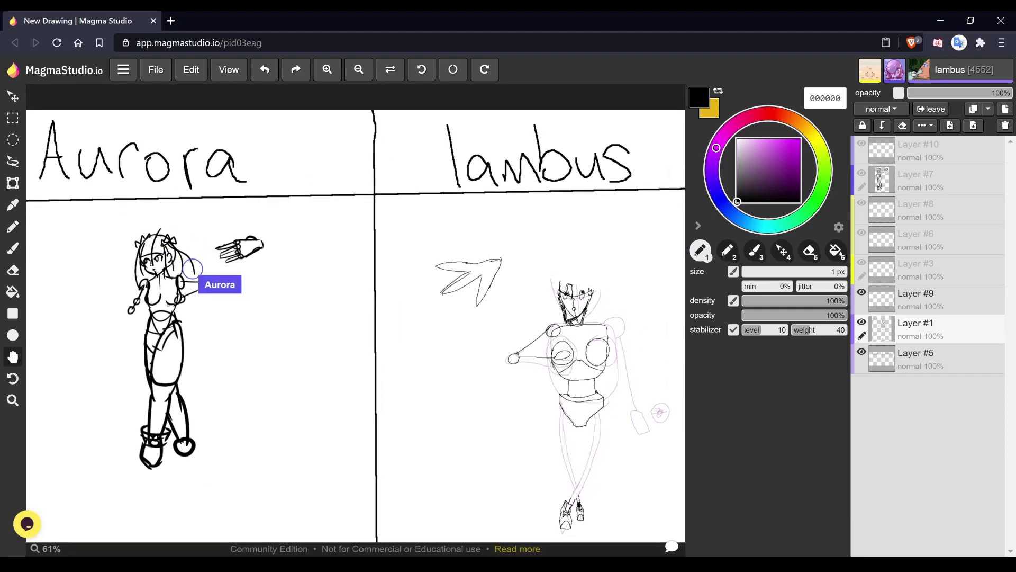
- Redraw the rounded top of the head and add a small bun with a long drooping pigtail on each side
scroll(355, 320, "up", 2)
scroll(425, 310, "up", 7)
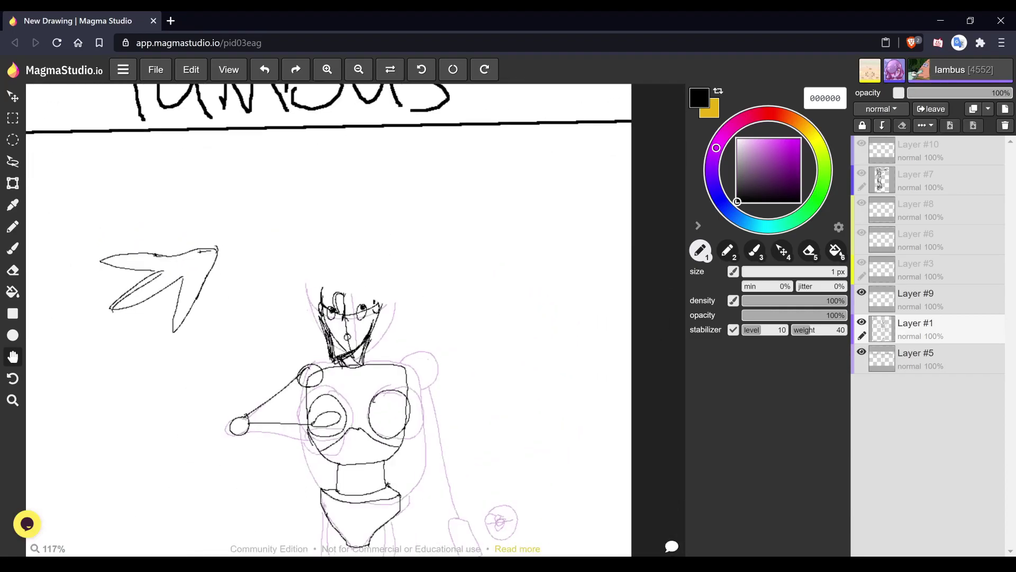
scroll(476, 323, "down", 3)
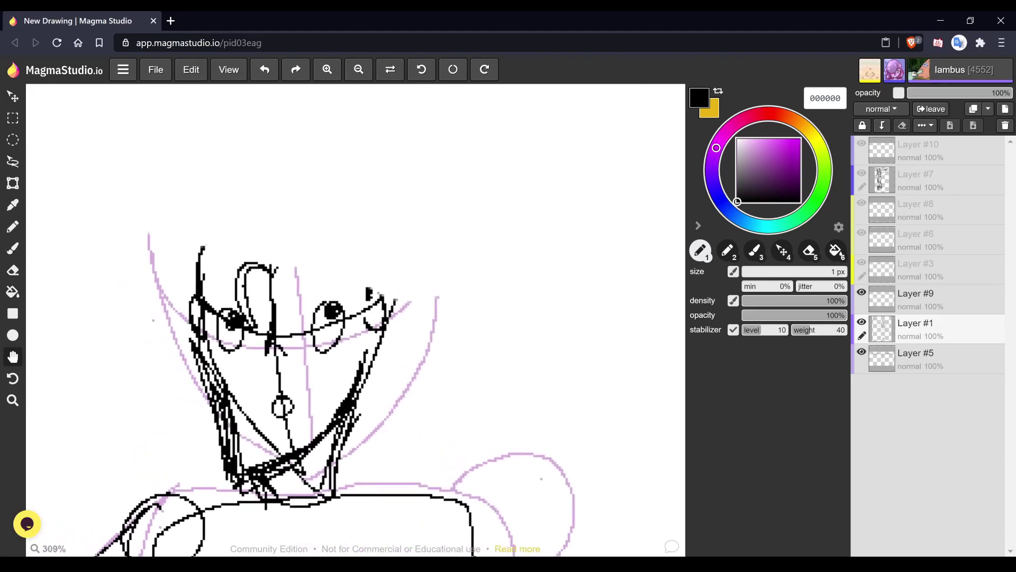
mouse_move(354, 308)
left_mouse_down()
mouse_move(360, 294)
mouse_move(444, 290)
mouse_move(442, 337)
left_mouse_up()
mouse_move(433, 294)
left_mouse_down()
mouse_move(450, 281)
mouse_move(443, 290)
mouse_move(472, 295)
mouse_move(466, 383)
mouse_move(484, 404)
mouse_move(433, 397)
mouse_move(443, 324)
left_mouse_up()
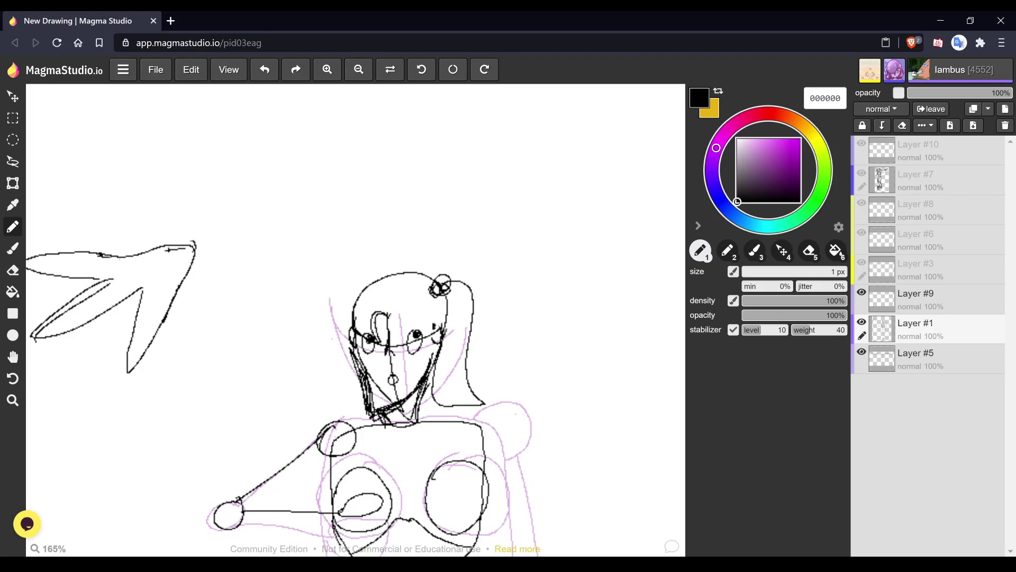
mouse_move(354, 289)
left_mouse_down()
mouse_move(372, 278)
mouse_move(359, 287)
mouse_move(351, 267)
mouse_move(335, 272)
mouse_move(337, 389)
mouse_move(313, 408)
mouse_move(367, 402)
left_mouse_up()
- Compare the drooping pigtails with the hairstyle of the figure across the dividing line
scroll(355, 320, "down", 4)
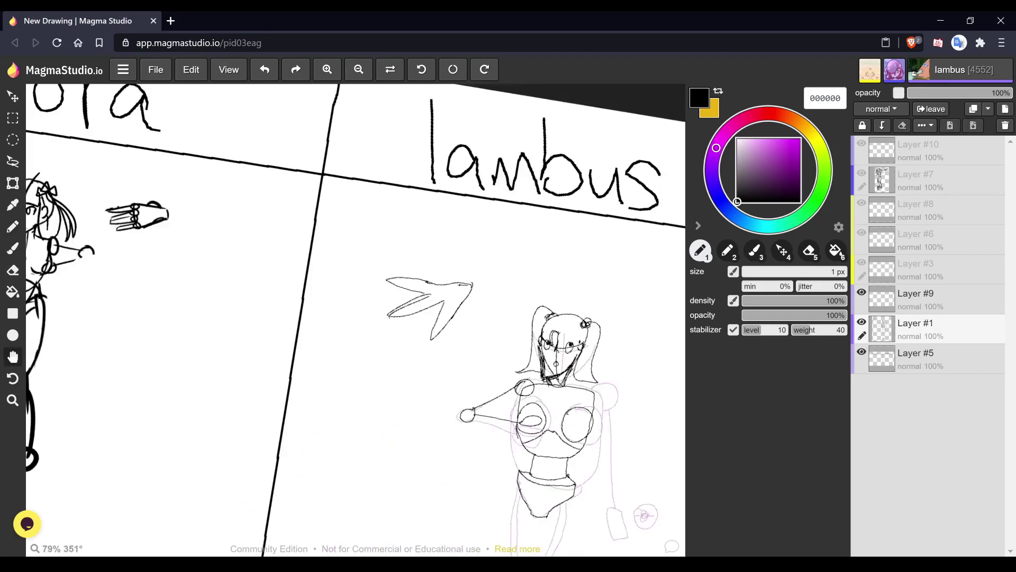
left_click_drag(355, 319, 450, 352)
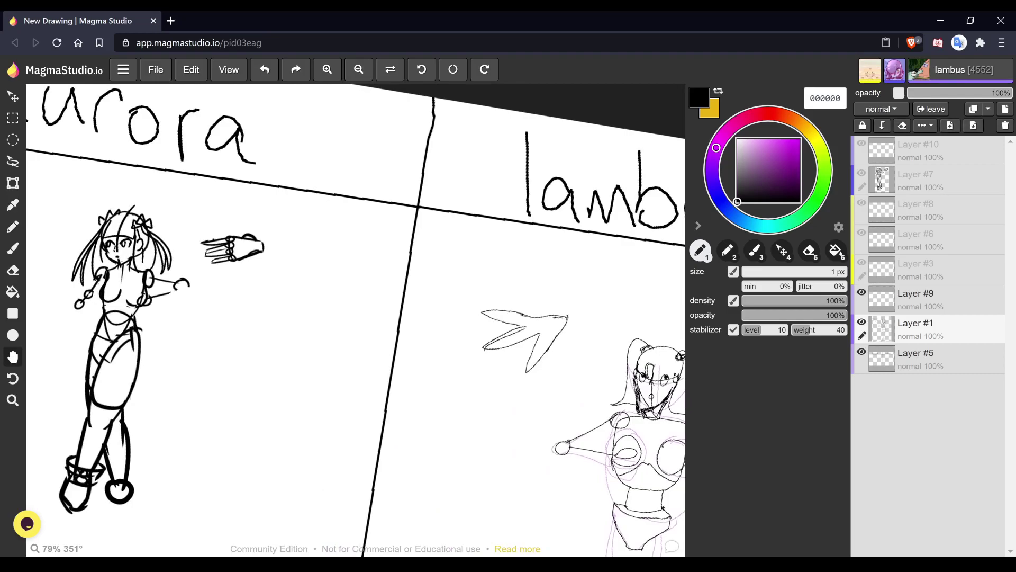
scroll(526, 291, "up", 1)
scroll(356, 320, "up", 2)
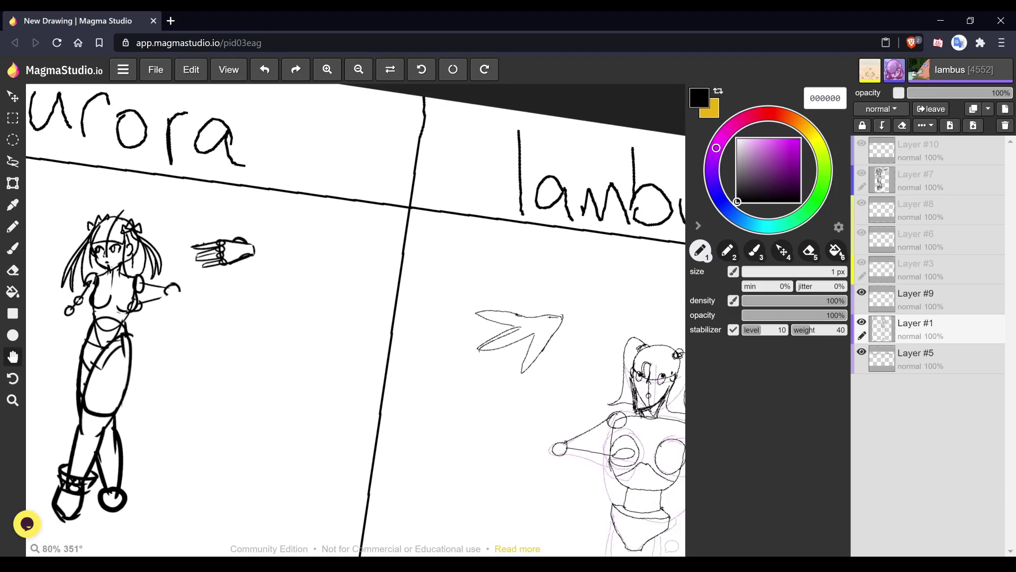
scroll(355, 320, "up", 3)
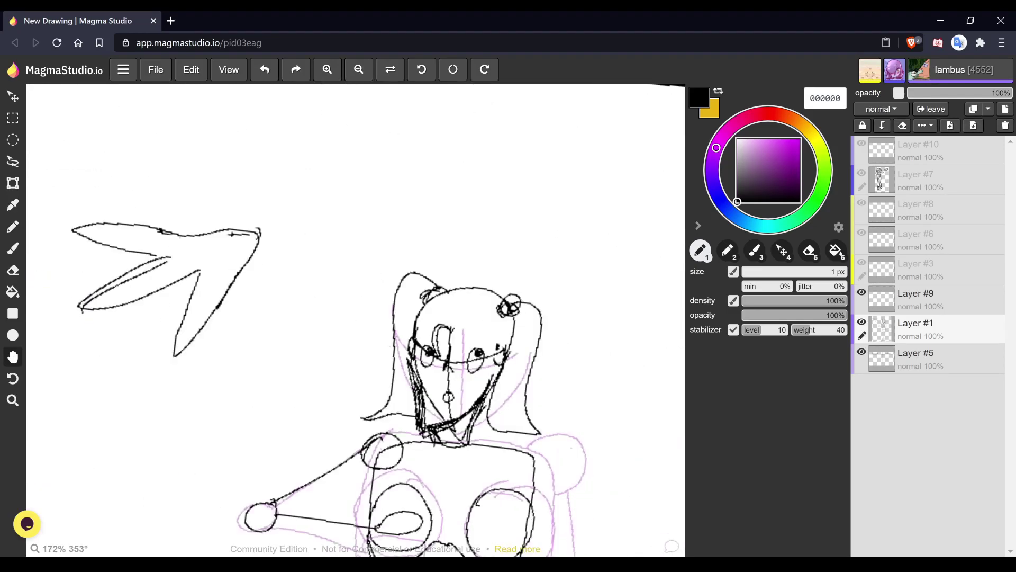
scroll(356, 319, "up", 4)
key("b")
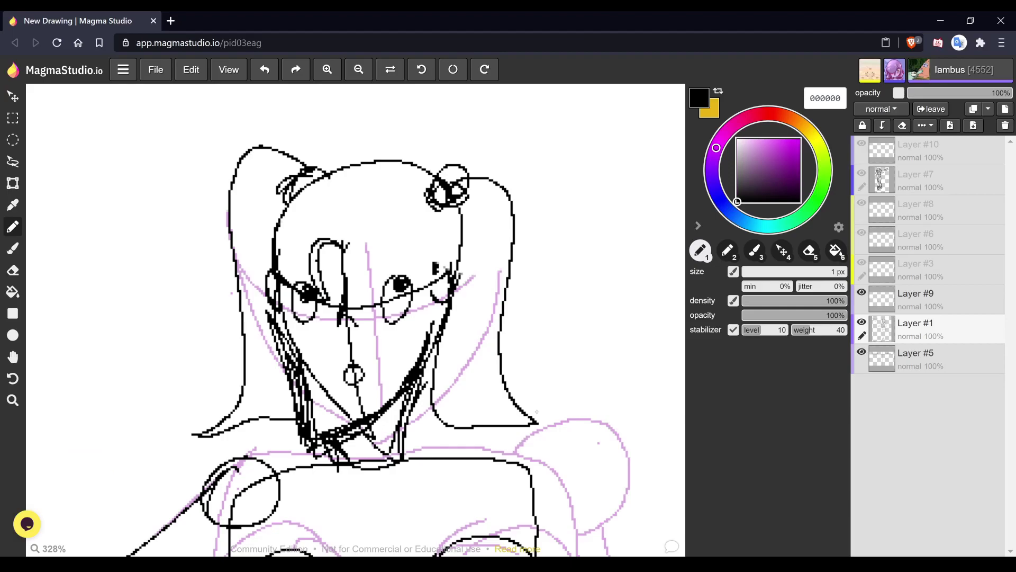
- Undo the drooping pigtails and buns, and draw flared twin tails with jagged tips and shaded round hair ties instead
key("space")
left_click_drag(447, 270, 432, 332)
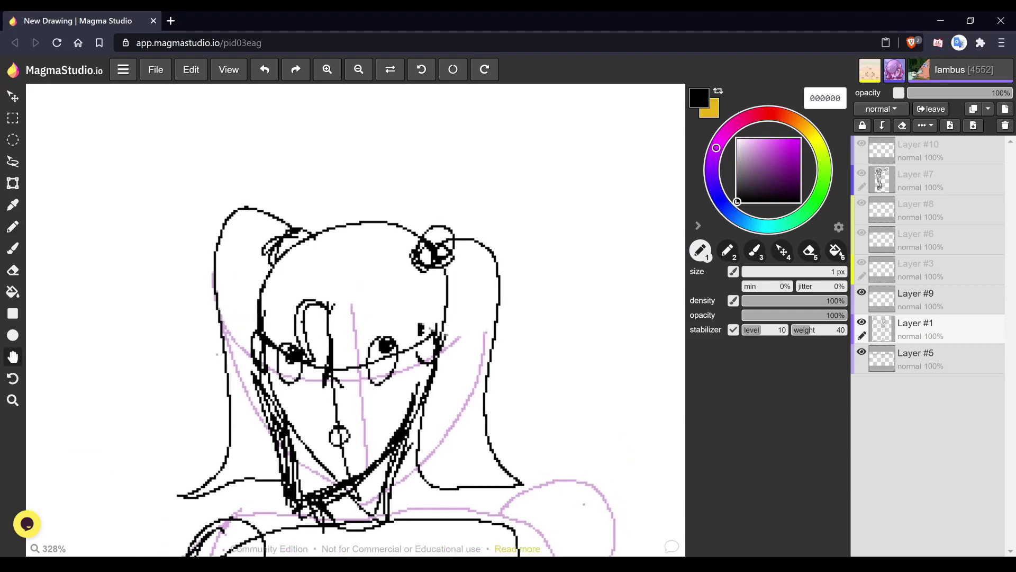
key("ctrl+z")
key("ctrl+z")
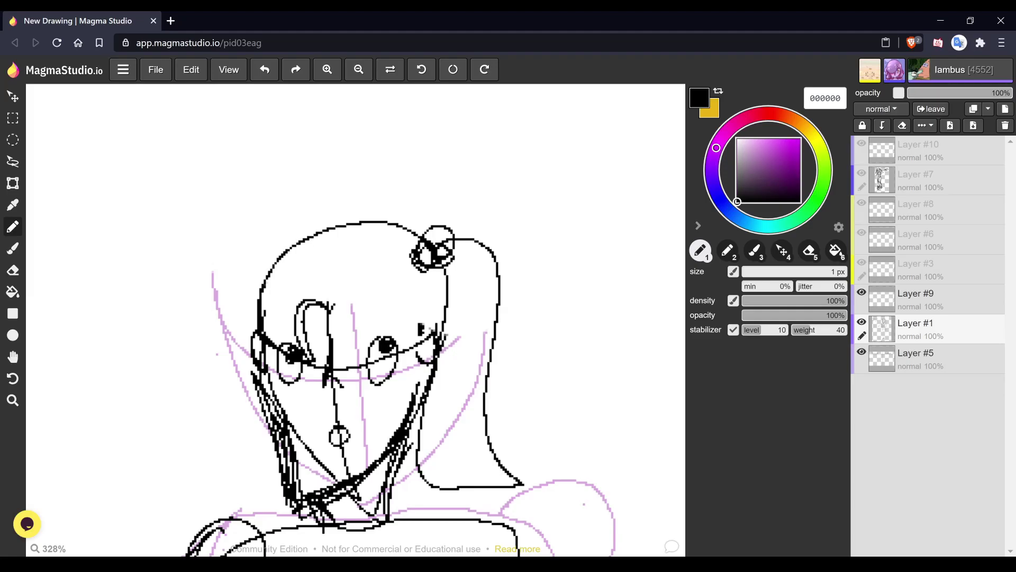
key("ctrl+z")
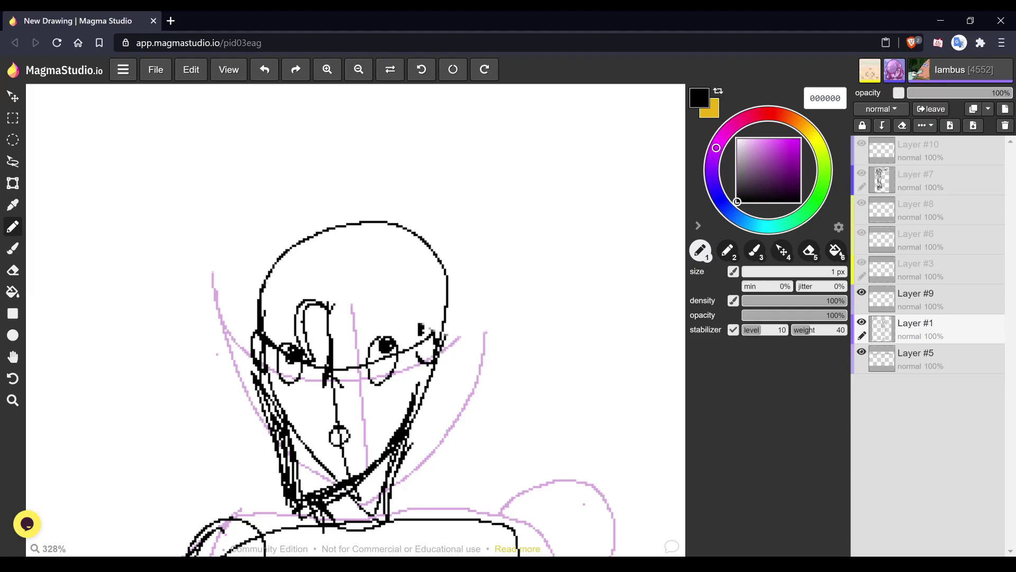
mouse_move(432, 232)
left_mouse_down()
mouse_move(430, 256)
mouse_move(416, 244)
mouse_move(445, 236)
mouse_move(431, 240)
mouse_move(514, 162)
mouse_move(508, 205)
mouse_move(610, 169)
mouse_move(578, 214)
mouse_move(570, 277)
mouse_move(604, 430)
mouse_move(591, 494)
mouse_move(577, 501)
mouse_move(553, 437)
mouse_move(546, 476)
mouse_move(483, 334)
mouse_move(452, 303)
left_mouse_up()
mouse_move(294, 241)
left_mouse_down()
mouse_move(263, 252)
mouse_move(263, 269)
mouse_move(281, 247)
mouse_move(218, 205)
mouse_move(213, 188)
mouse_move(209, 224)
mouse_move(170, 219)
mouse_move(192, 251)
mouse_move(204, 305)
mouse_move(207, 437)
mouse_move(227, 487)
mouse_move(235, 433)
mouse_move(260, 505)
mouse_move(266, 467)
mouse_move(232, 342)
mouse_move(266, 269)
left_mouse_up()
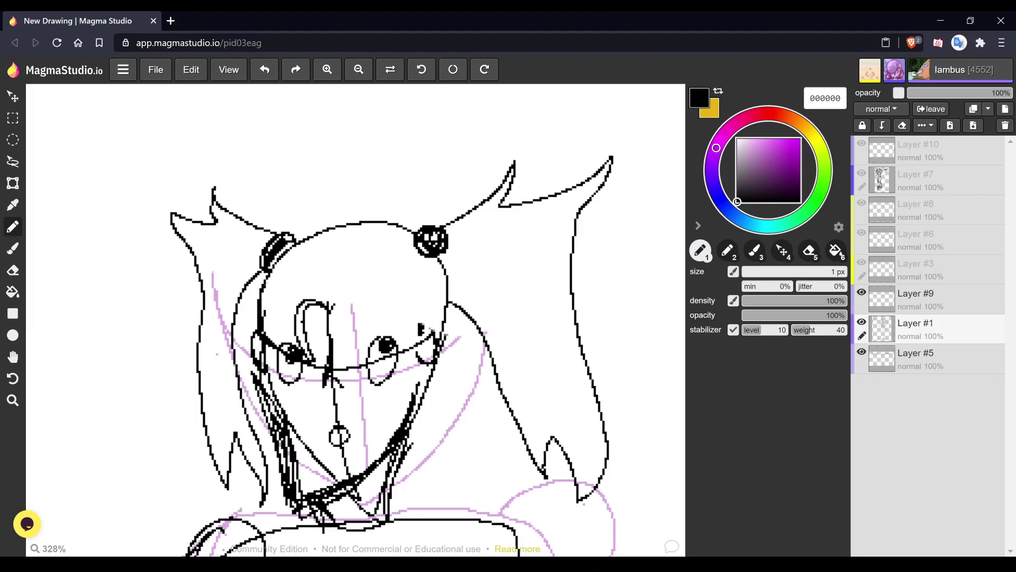
- Redraw the partly erased ear beside the bare half of the forehead and add a fringe of short jagged strands across the forehead
key("space")
scroll(356, 319, "up", 3)
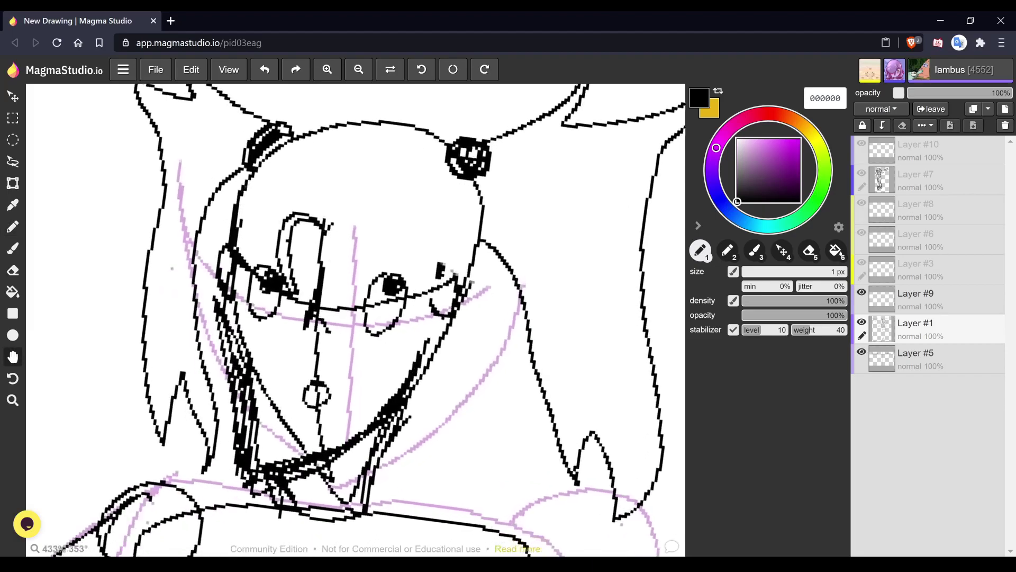
scroll(356, 320, "down", 1)
mouse_move(436, 266)
left_mouse_down()
mouse_move(458, 288)
mouse_move(449, 317)
mouse_move(431, 312)
left_mouse_up()
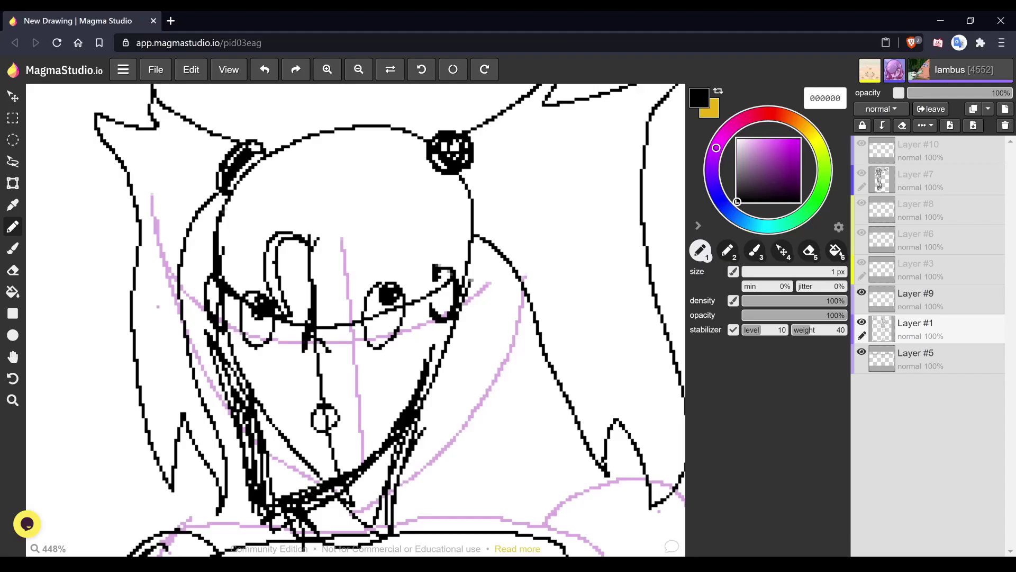
mouse_move(314, 247)
left_mouse_down()
mouse_move(347, 232)
mouse_move(430, 233)
mouse_move(439, 264)
left_mouse_up()
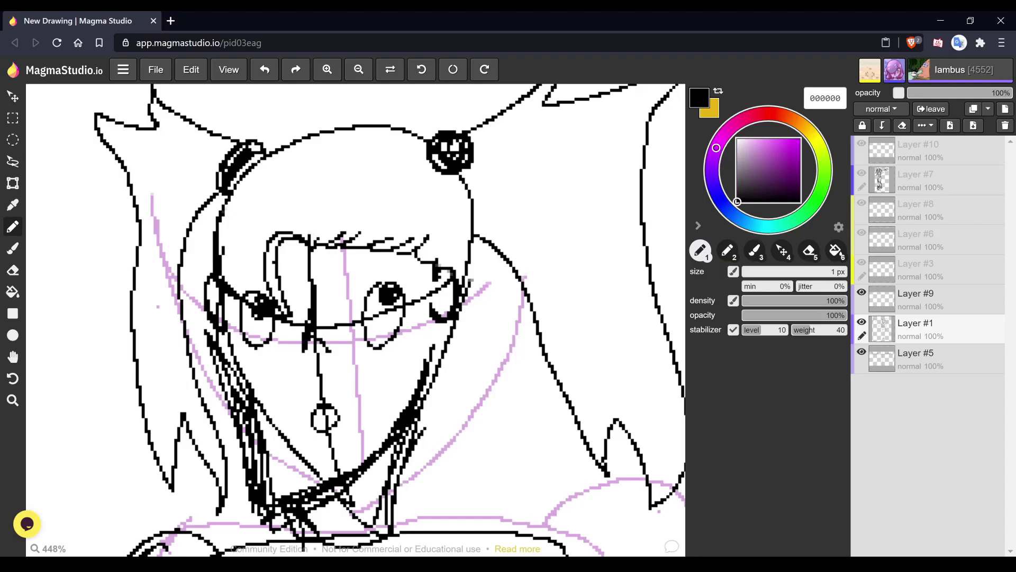
- Examine the new twin tails and fringe on the whole figure and compare them with the figure across the dividing line
key("space")
scroll(390, 179, "down", 10)
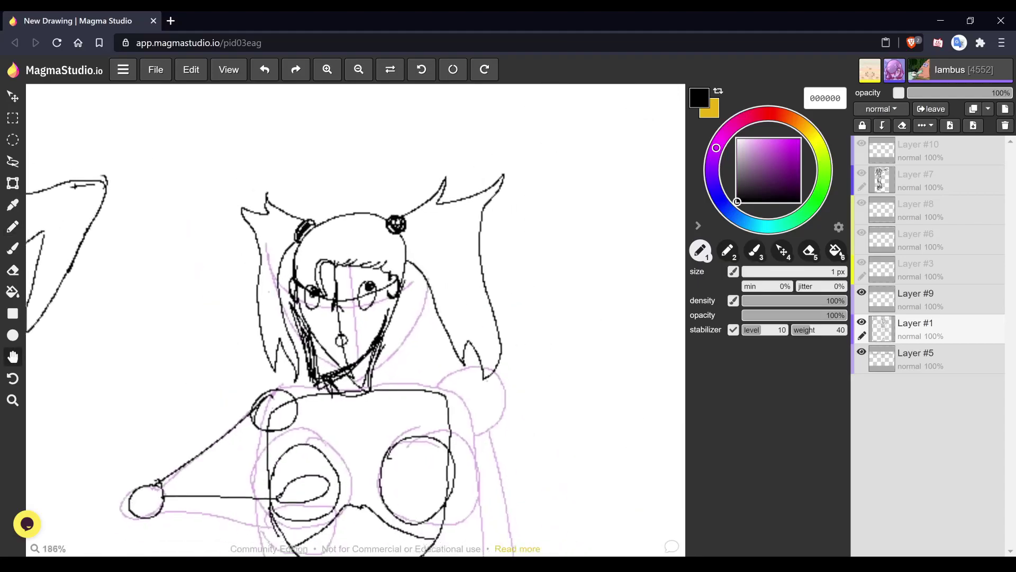
scroll(408, 265, "down", 4)
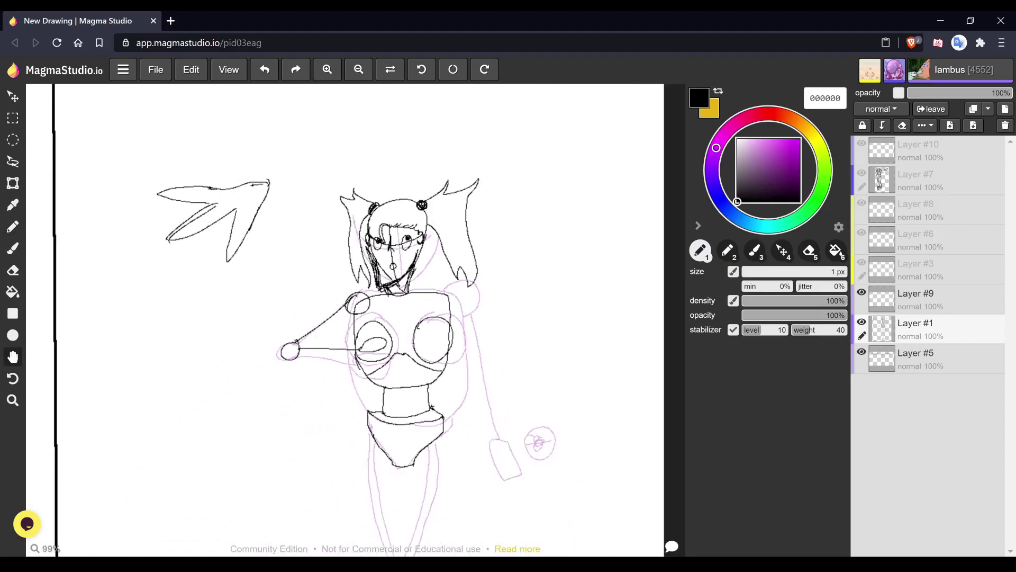
scroll(355, 319, "down", 1)
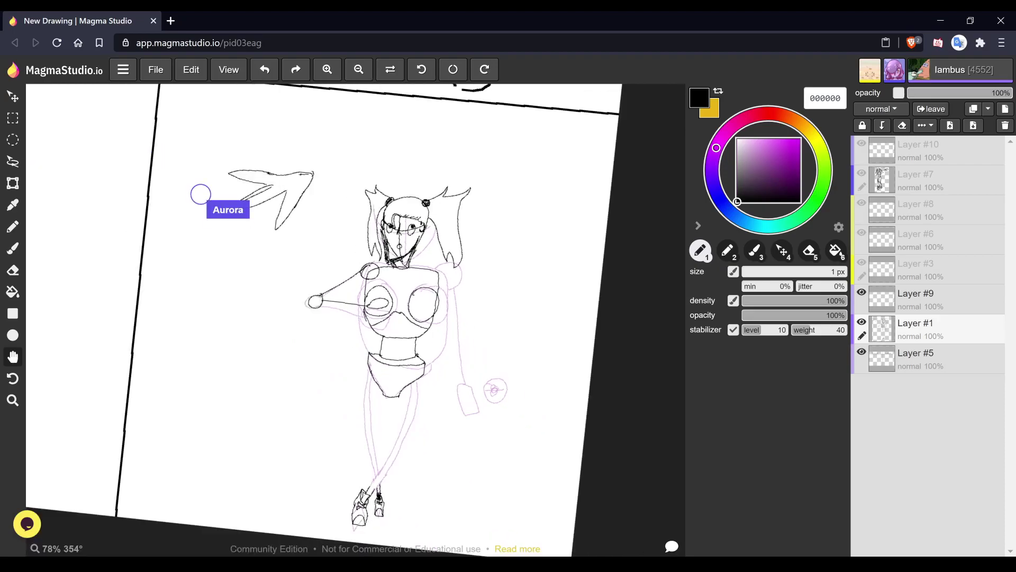
scroll(355, 319, "up", 1)
left_click_drag(355, 320, 522, 330)
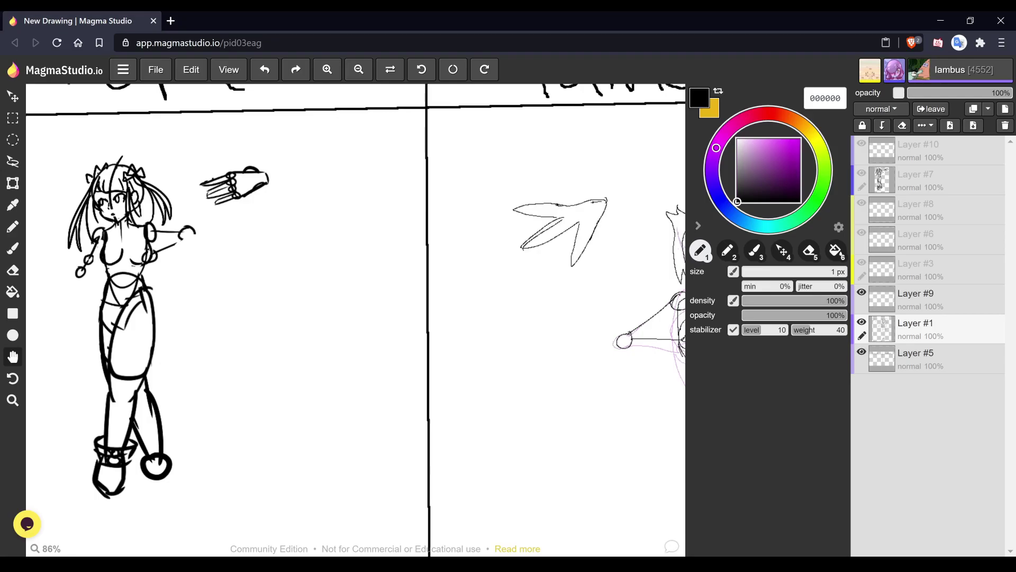
left_click_drag(355, 320, 273, 291)
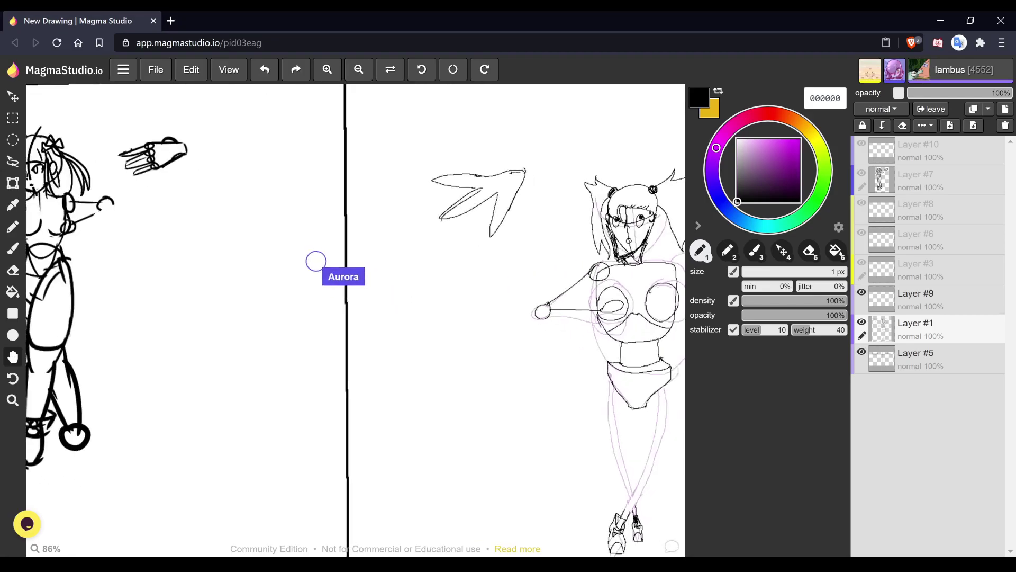
- Lower the opacity of Layer #1, which holds the rough sketch, to 44%
left_click_drag(355, 320, 269, 306)
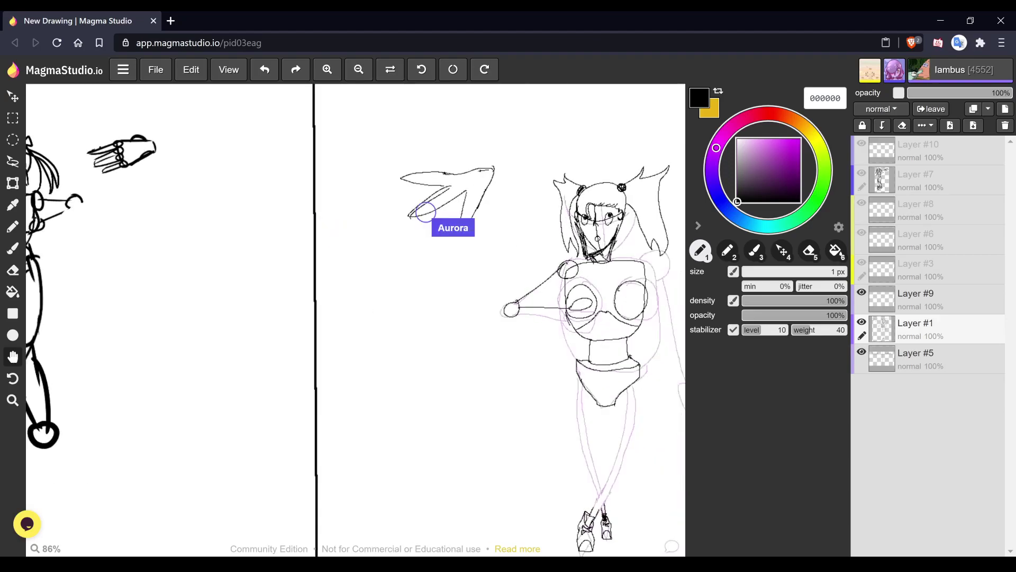
left_click_drag(355, 320, 273, 332)
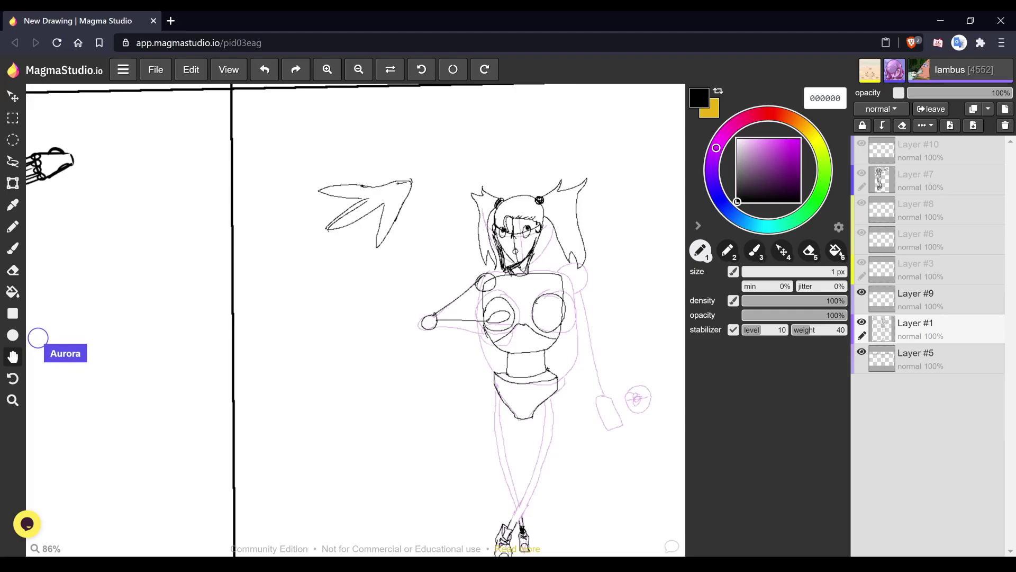
left_click_drag(355, 320, 296, 325)
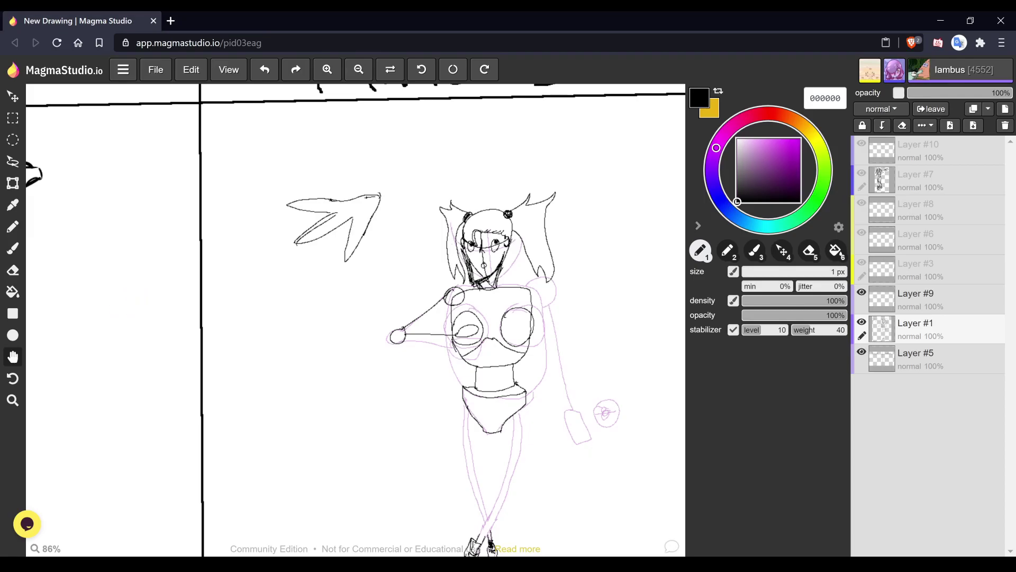
left_click_drag(355, 319, 291, 313)
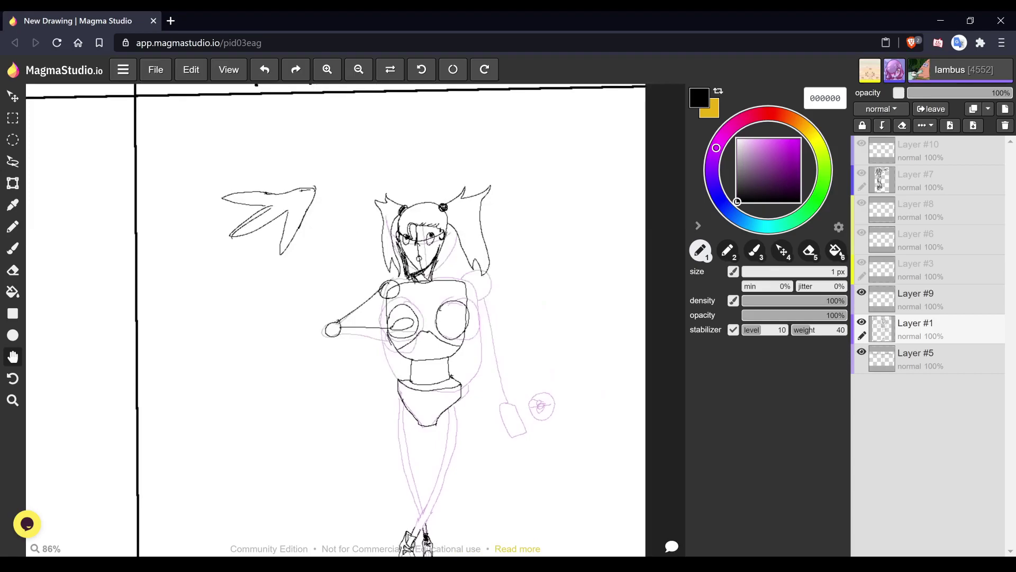
left_click(935, 299)
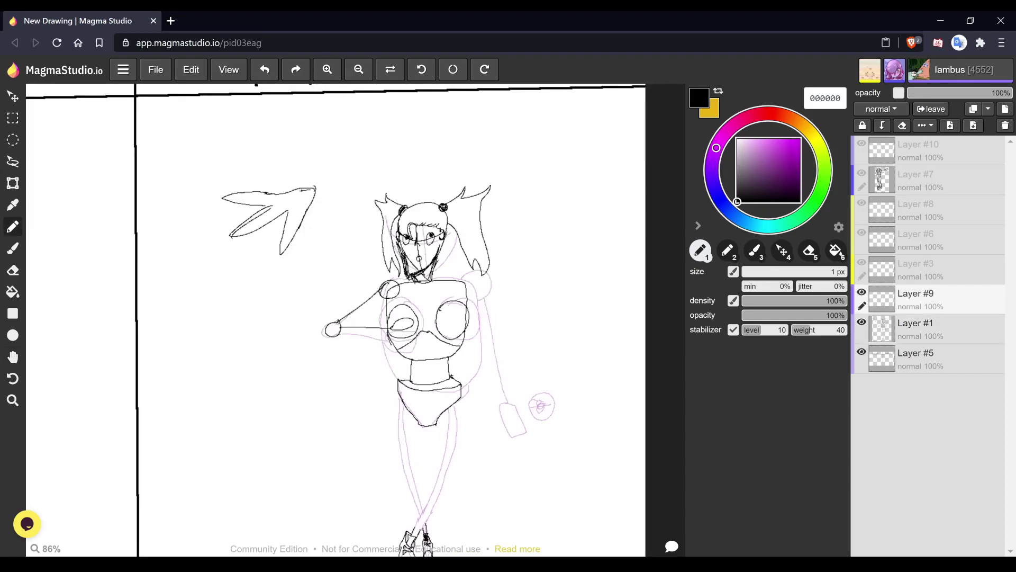
left_click(935, 329)
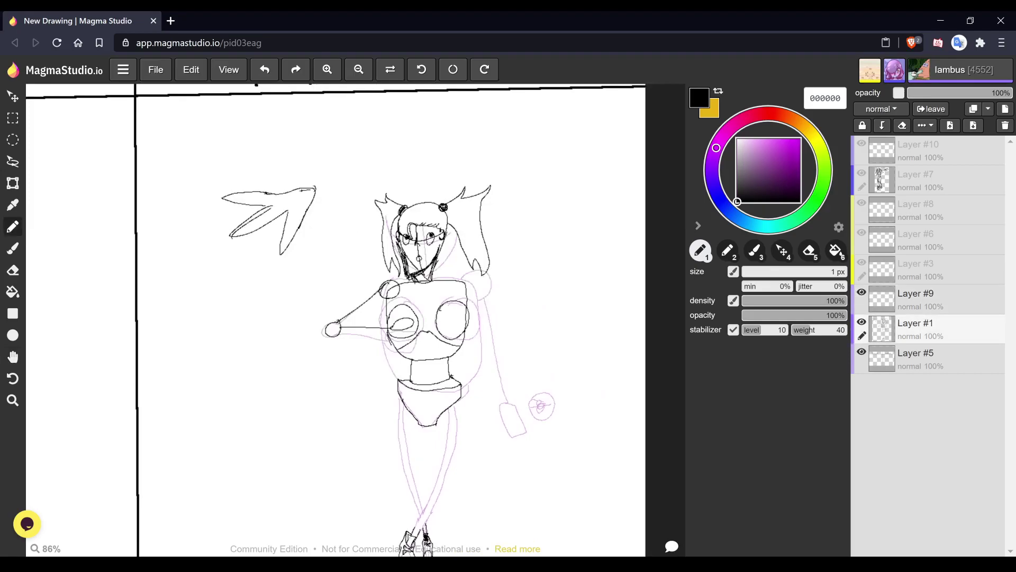
left_click(953, 92)
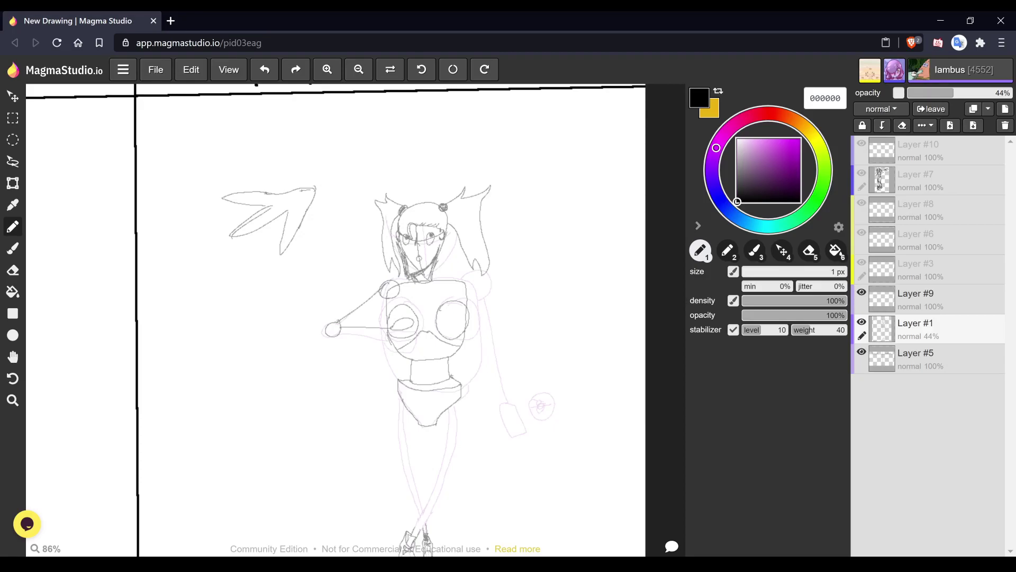
- Make Layer #9 the active layer and examine the figure across the dividing line as a reference for the hair
key("space")
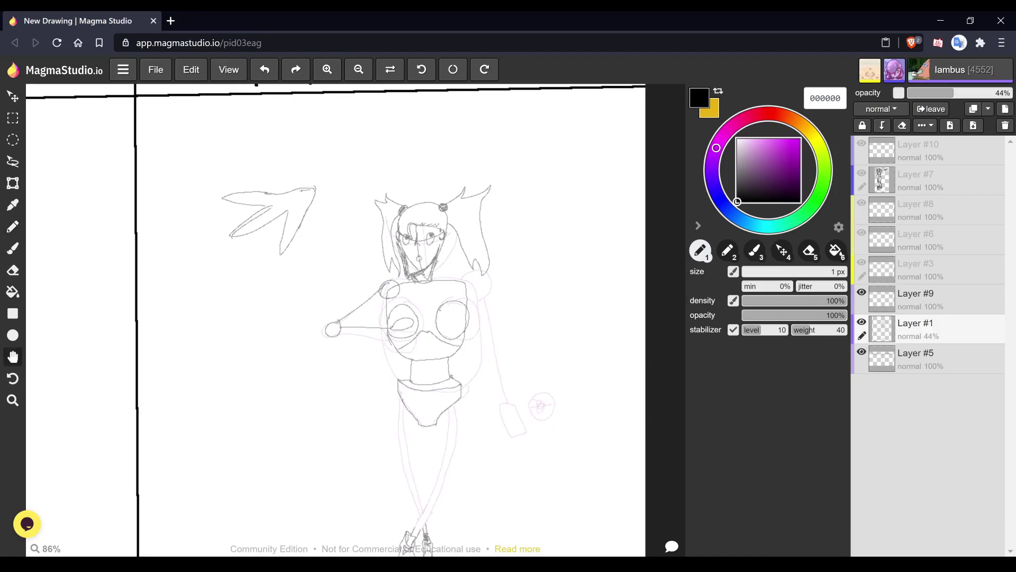
left_click_drag(336, 320, 507, 319)
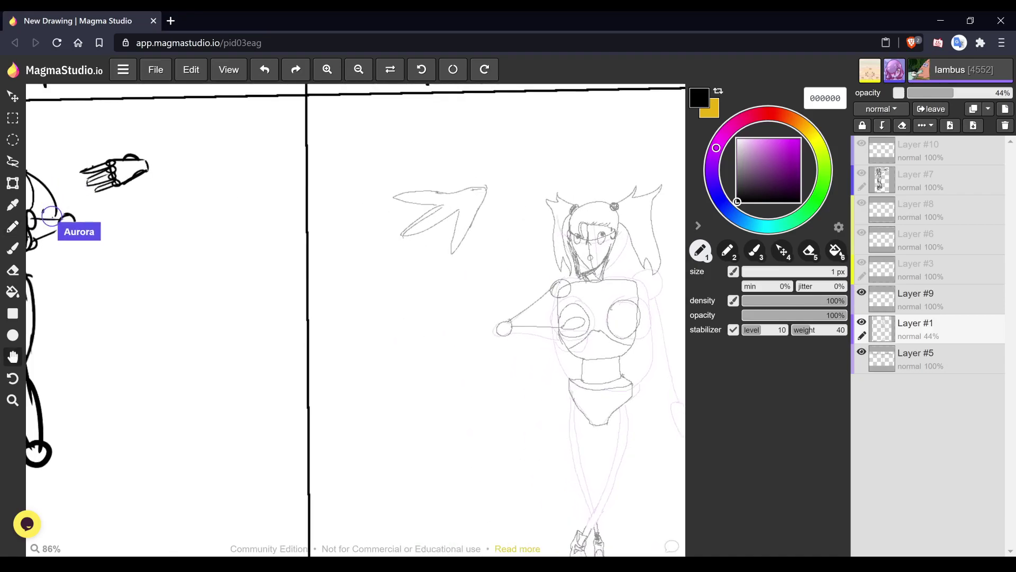
left_click_drag(335, 319, 505, 345)
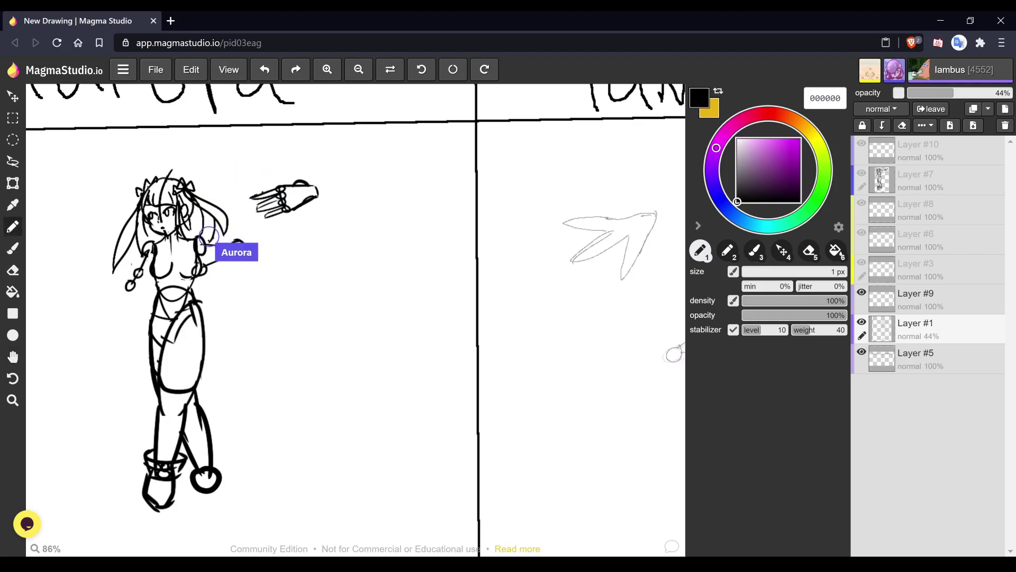
left_click(928, 299)
mouse_move(358, 252)
left_mouse_down()
mouse_move(373, 251)
mouse_move(364, 255)
left_mouse_up()
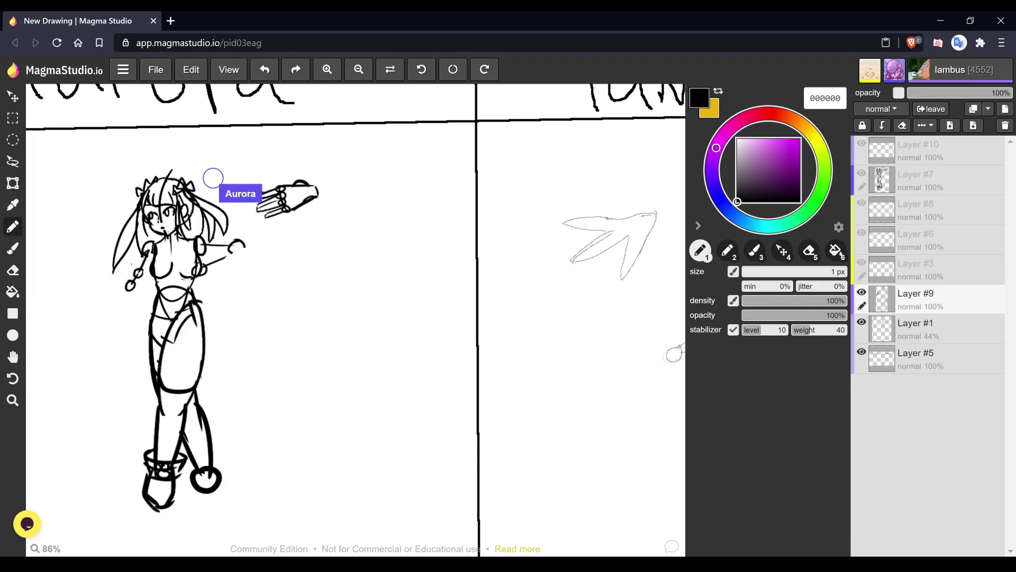
key("space")
mouse_move(471, 322)
left_mouse_down()
mouse_move(242, 298)
mouse_move(519, 321)
left_mouse_up()
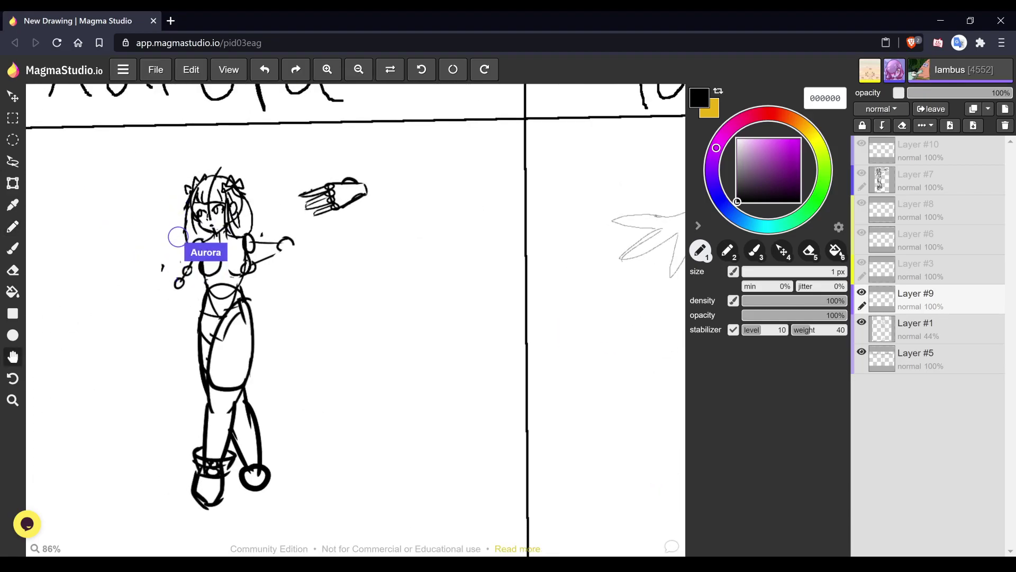
key("b")
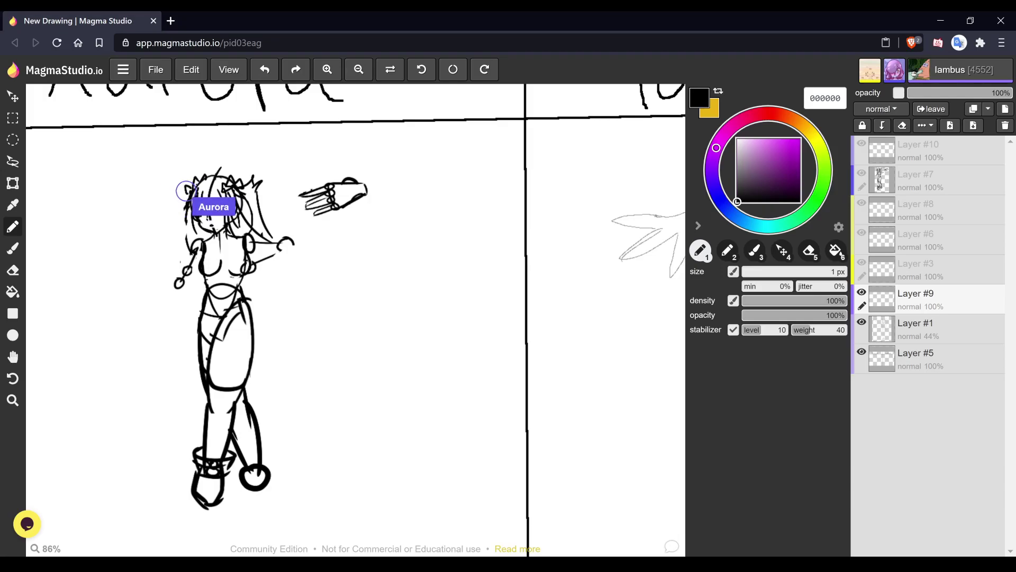
key("space")
left_click_drag(525, 317, 180, 275)
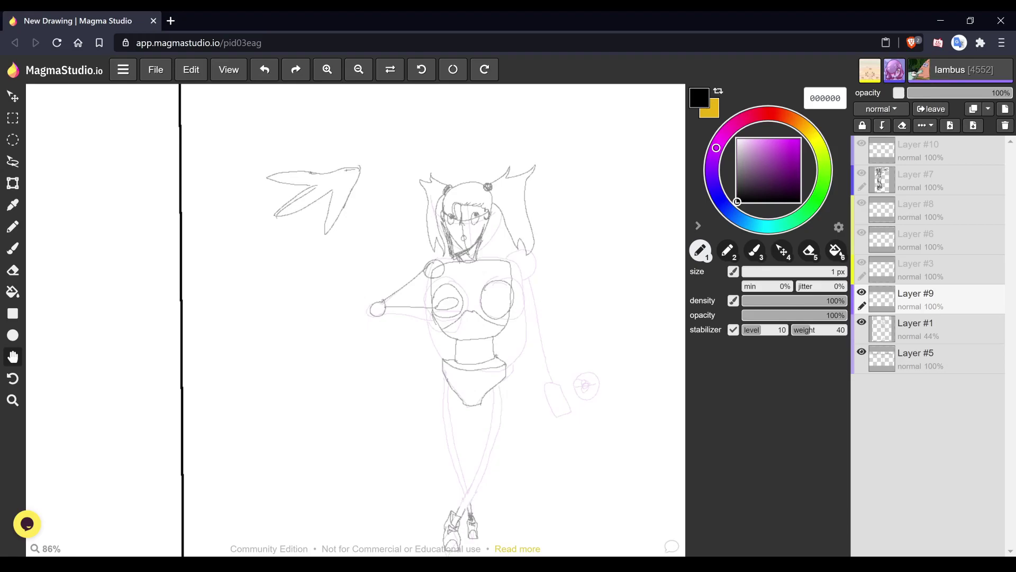
- Draw the side-swept front lock in black on Layer #9, with a pointed tip over one eye and its outer edge curving up the head
key("b")
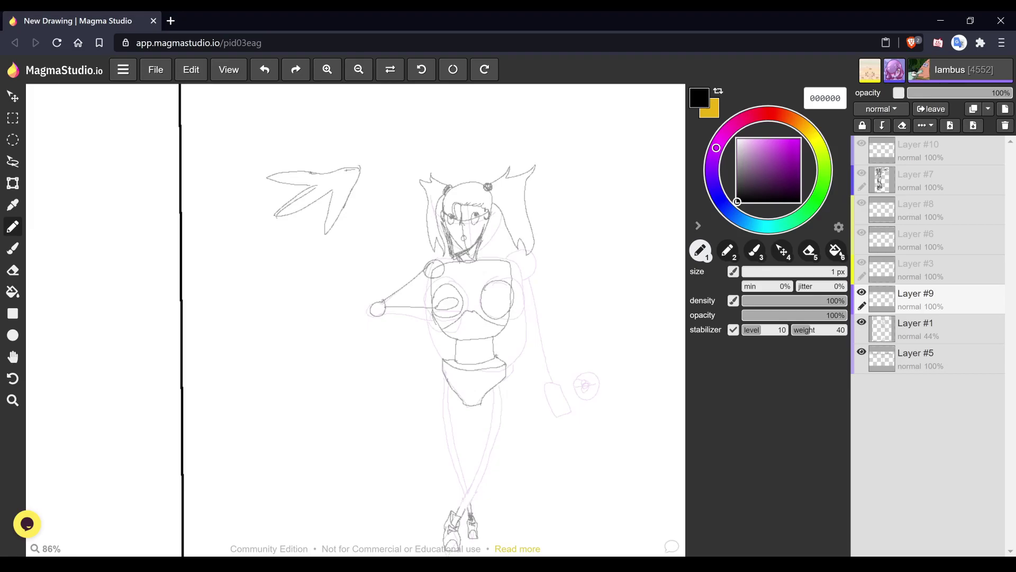
scroll(498, 240, "up", 5)
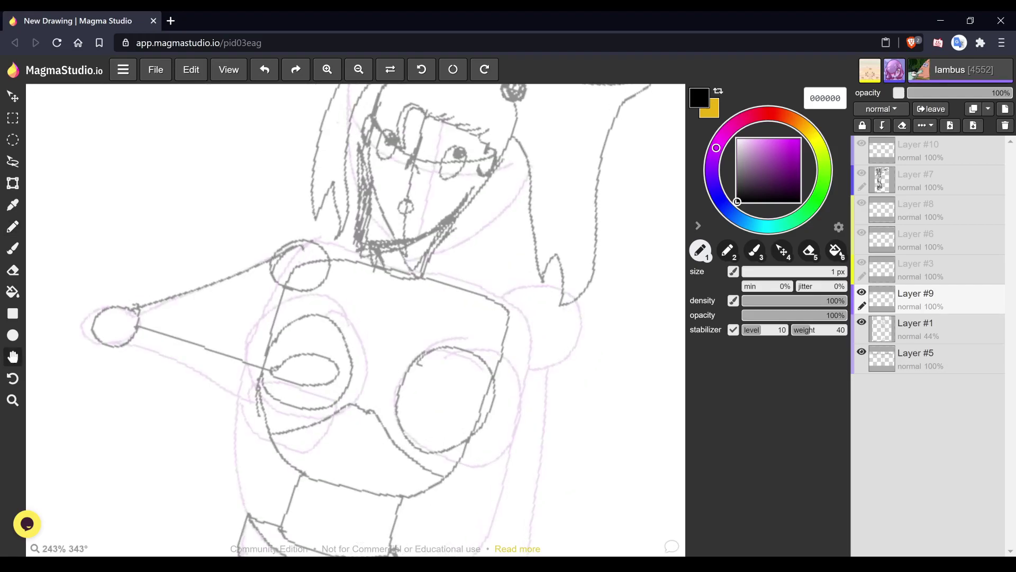
scroll(390, 172, "up", 4)
scroll(389, 172, "down", 2)
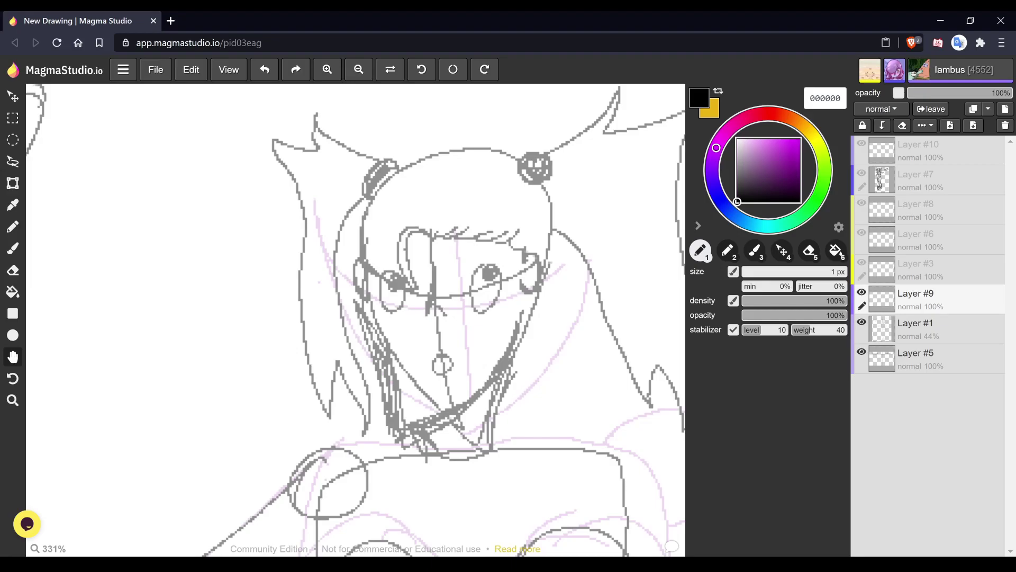
key("1")
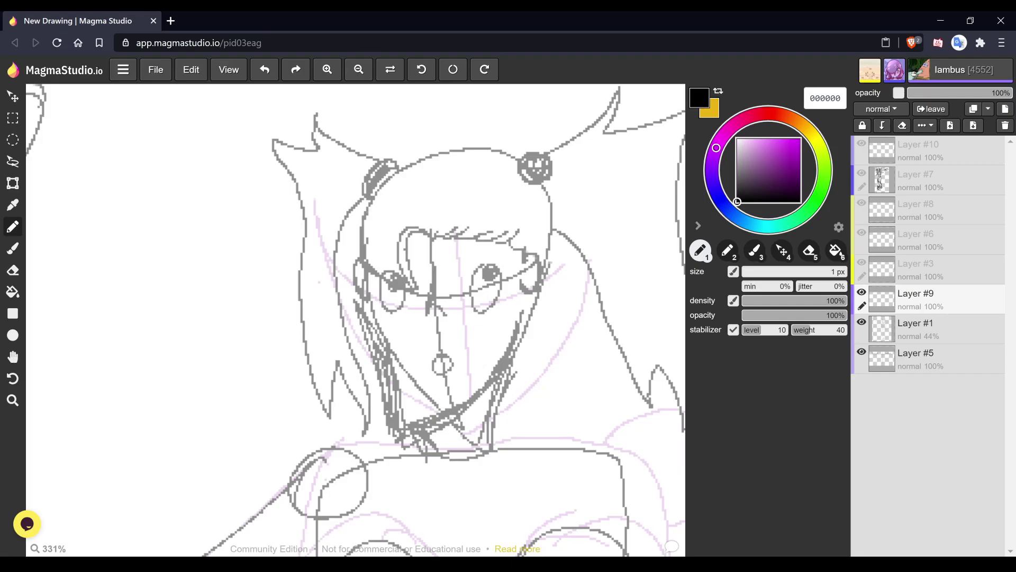
scroll(355, 320, "up", 5)
scroll(355, 320, "down", 6)
scroll(355, 320, "up", 2)
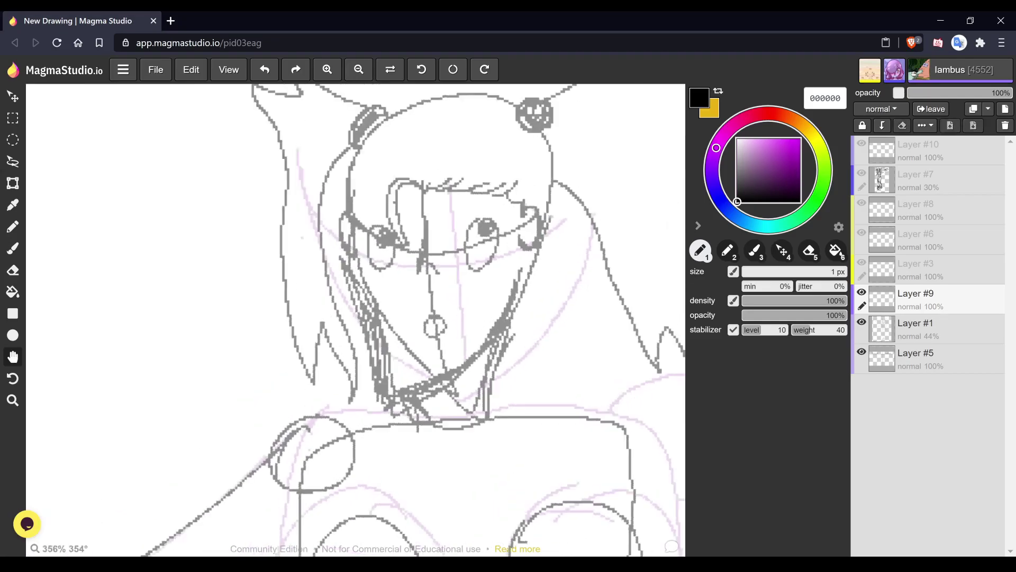
scroll(355, 320, "up", 1)
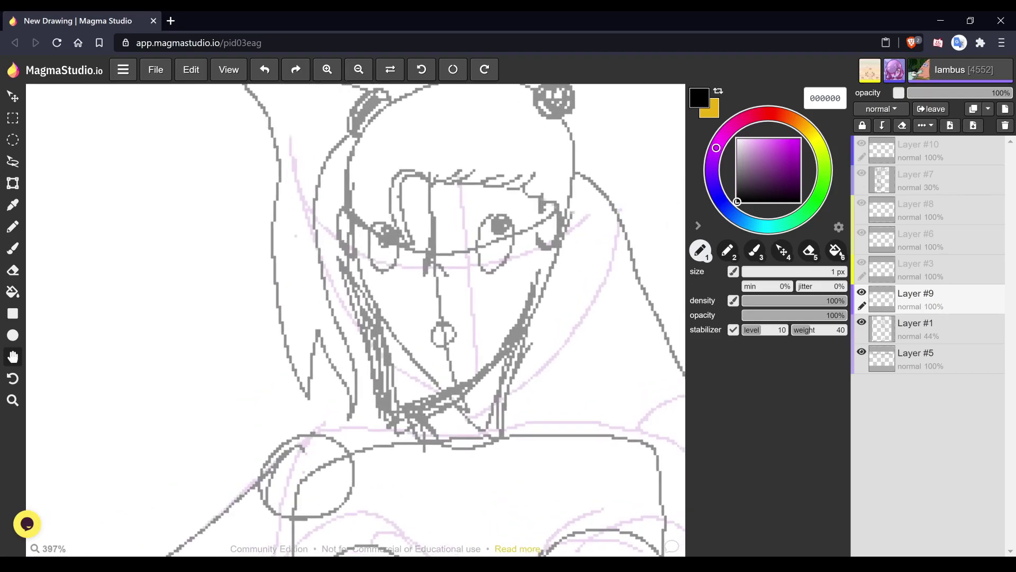
scroll(416, 127, "up", 2)
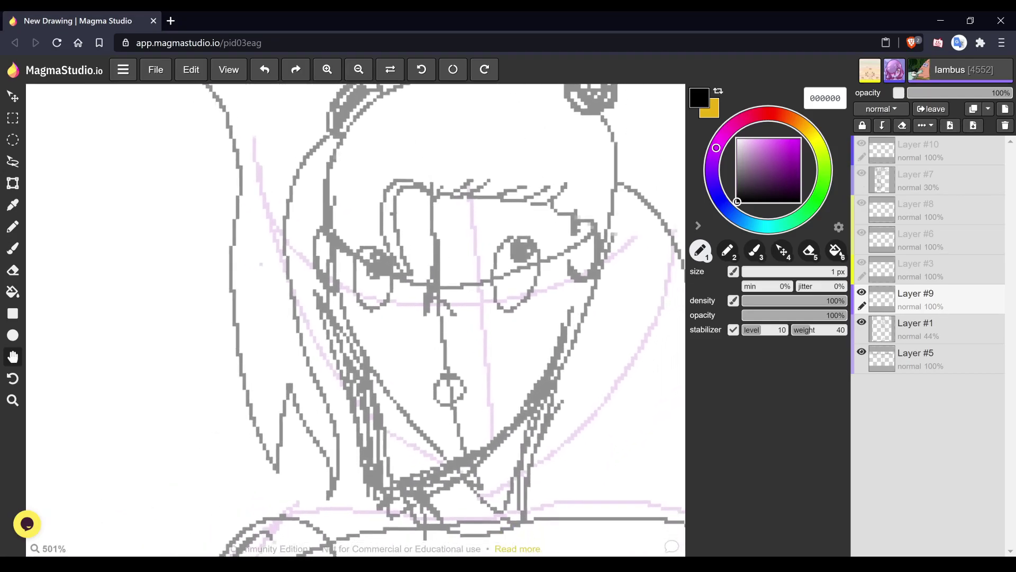
key("b")
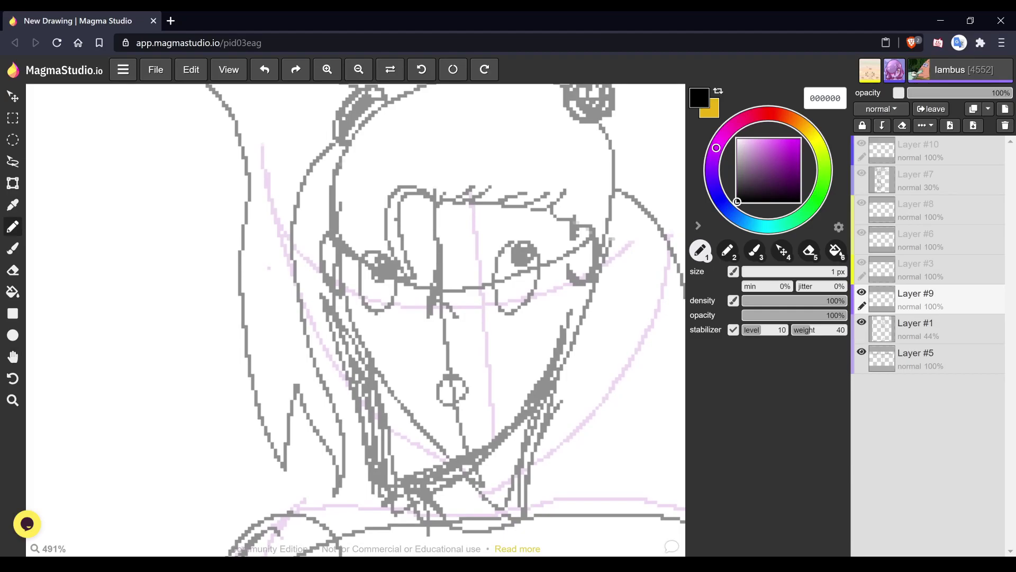
mouse_move(438, 227)
left_mouse_down()
mouse_move(428, 192)
mouse_move(411, 187)
mouse_move(392, 208)
mouse_move(393, 232)
mouse_move(428, 305)
mouse_move(336, 263)
mouse_move(327, 244)
mouse_move(331, 182)
mouse_move(374, 128)
left_mouse_up()
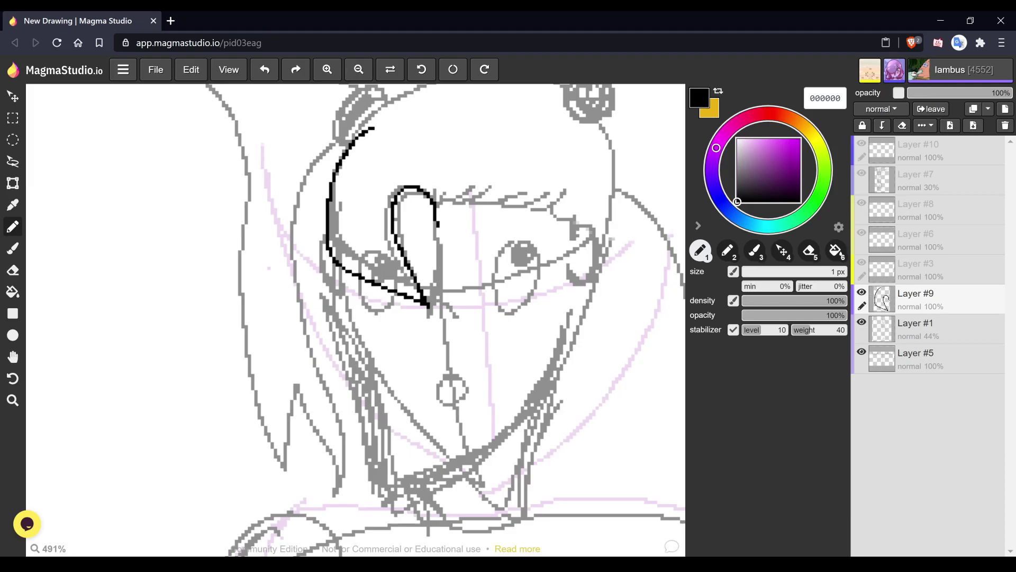
key("ctrl+z")
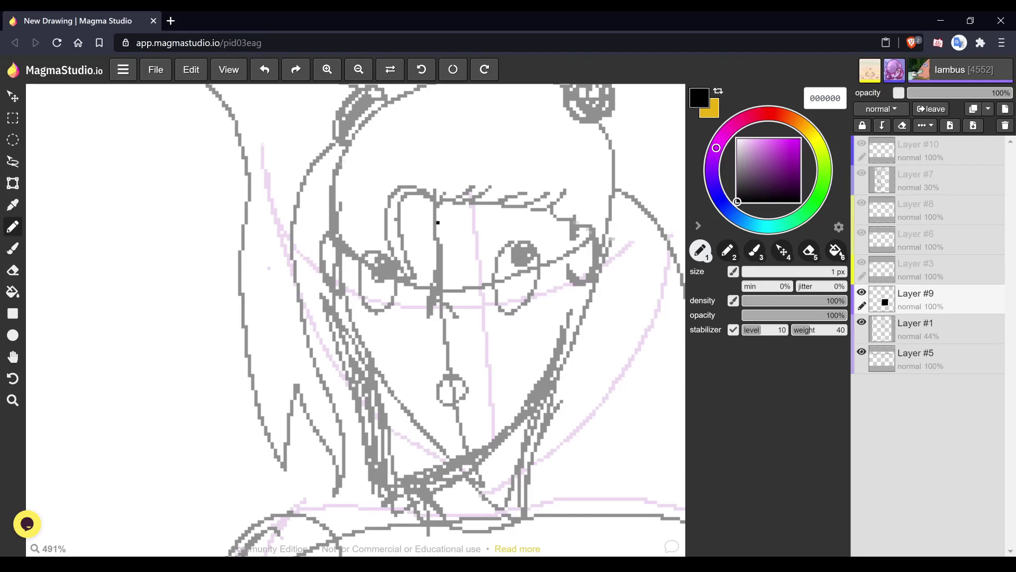
mouse_move(437, 210)
left_mouse_down()
mouse_move(421, 191)
mouse_move(389, 222)
mouse_move(419, 297)
mouse_move(327, 241)
mouse_move(325, 166)
mouse_move(343, 149)
mouse_move(379, 144)
mouse_move(413, 167)
mouse_move(420, 303)
left_mouse_up()
key("space")
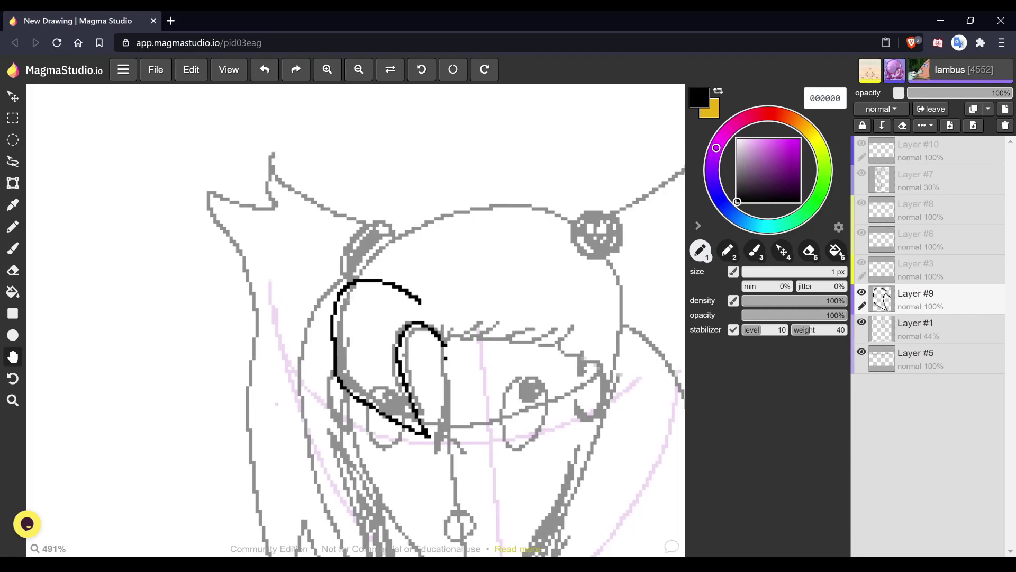
- Extend the hair outline past the hair tie onto the crown and add a small loop and short strands beside the tie
left_click_drag(351, 281, 391, 242)
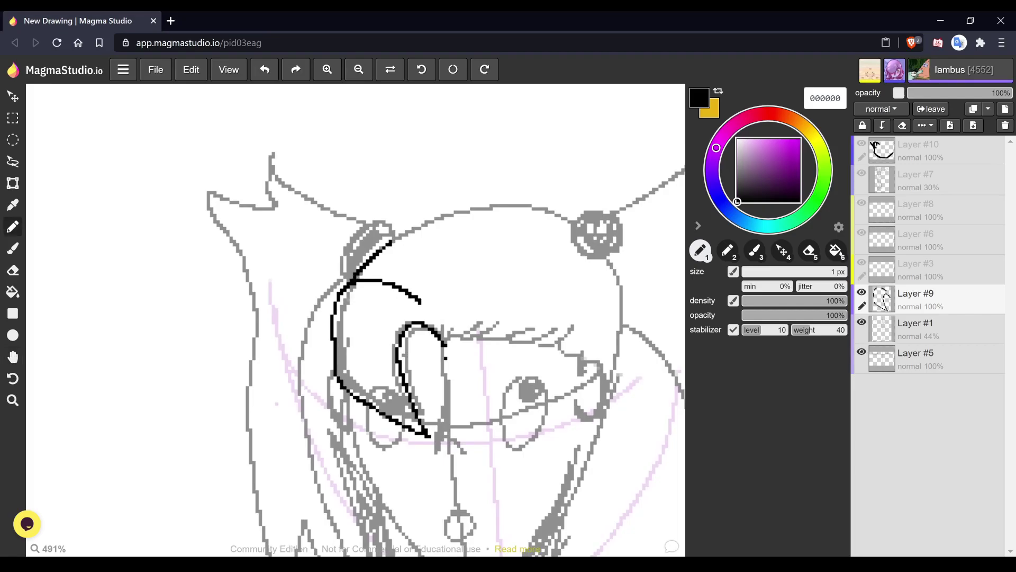
mouse_move(390, 242)
left_mouse_down()
mouse_move(446, 226)
mouse_move(446, 210)
mouse_move(430, 204)
mouse_move(392, 241)
mouse_move(453, 214)
left_mouse_up()
key("ctrl+z")
mouse_move(384, 244)
left_mouse_down()
mouse_move(393, 215)
mouse_move(428, 219)
left_mouse_up()
mouse_move(390, 248)
left_mouse_down()
mouse_move(390, 265)
mouse_move(419, 262)
mouse_move(433, 239)
mouse_move(443, 245)
mouse_move(344, 199)
left_mouse_up()
key("space")
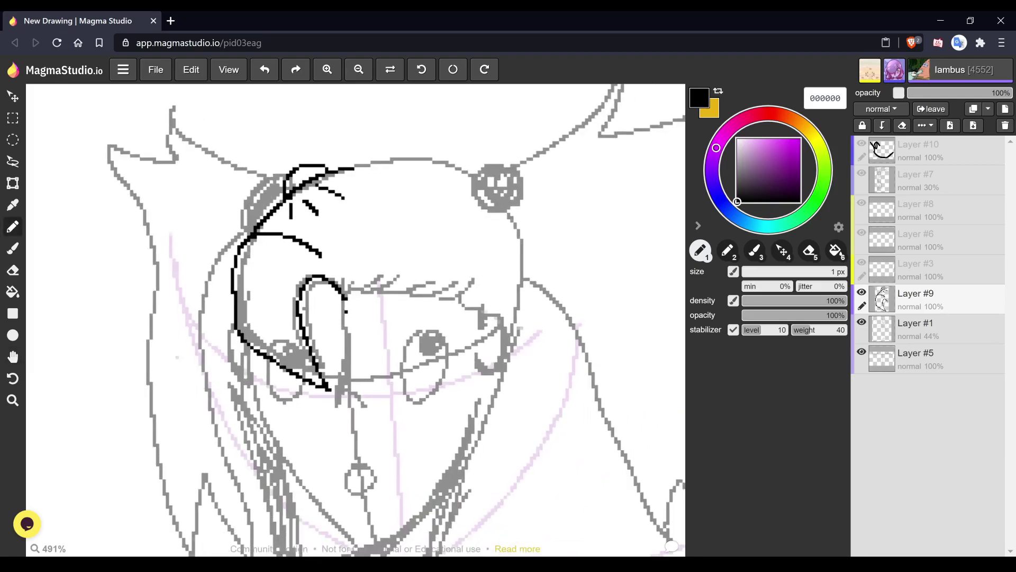
- Lower the opacity of Layer #1 to 21% and make Layer #9 active again
left_click(927, 329)
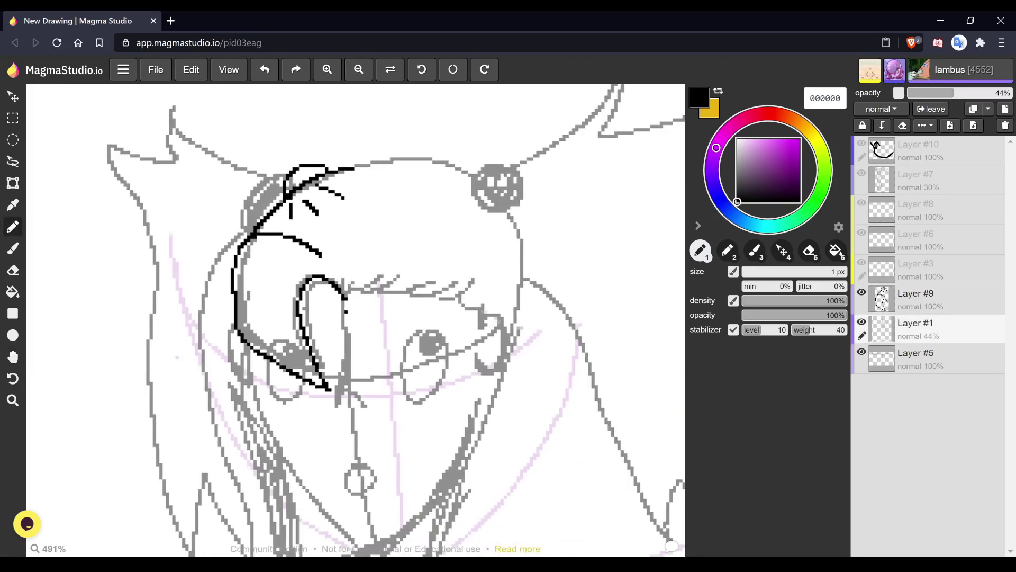
left_click(929, 93)
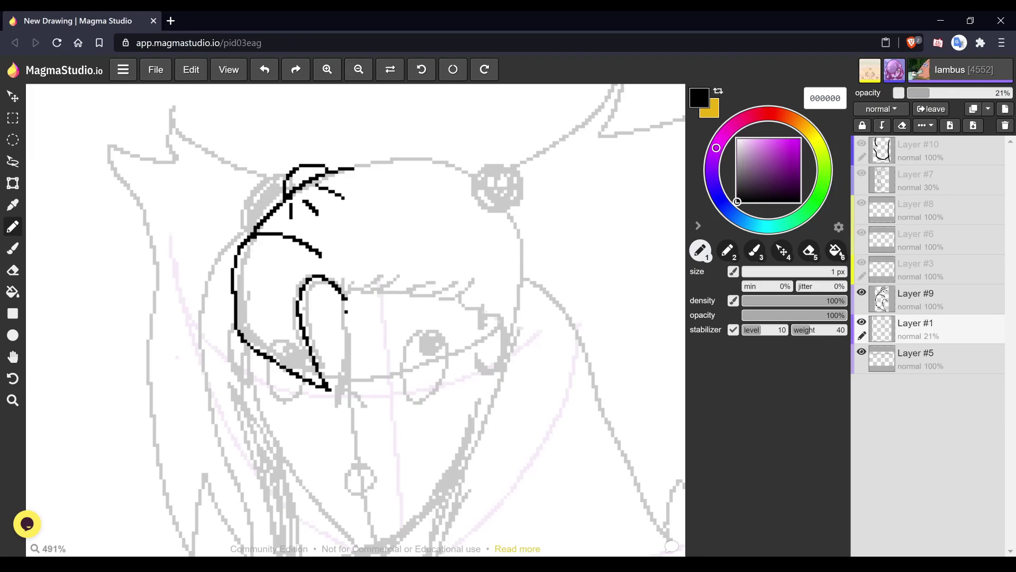
left_click(932, 299)
- Draw short strands inside the lock's curve and a jagged fringe across the forehead towards the ear, undoing the ear outline
mouse_move(330, 284)
left_mouse_down()
mouse_move(339, 292)
mouse_move(308, 287)
mouse_move(312, 299)
left_mouse_up()
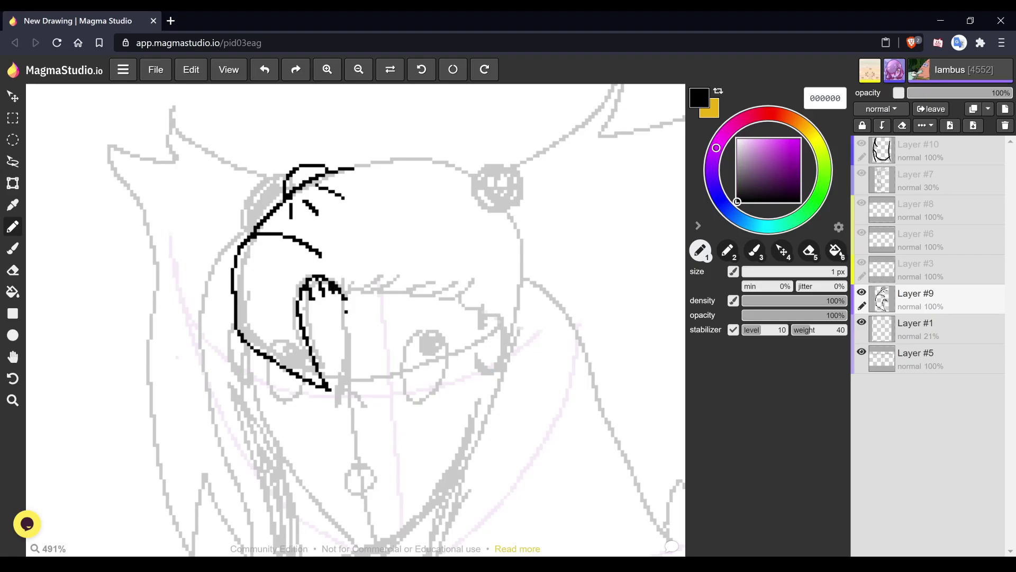
mouse_move(345, 297)
left_mouse_down()
mouse_move(375, 277)
mouse_move(418, 282)
mouse_move(411, 299)
mouse_move(451, 285)
mouse_move(447, 312)
left_mouse_up()
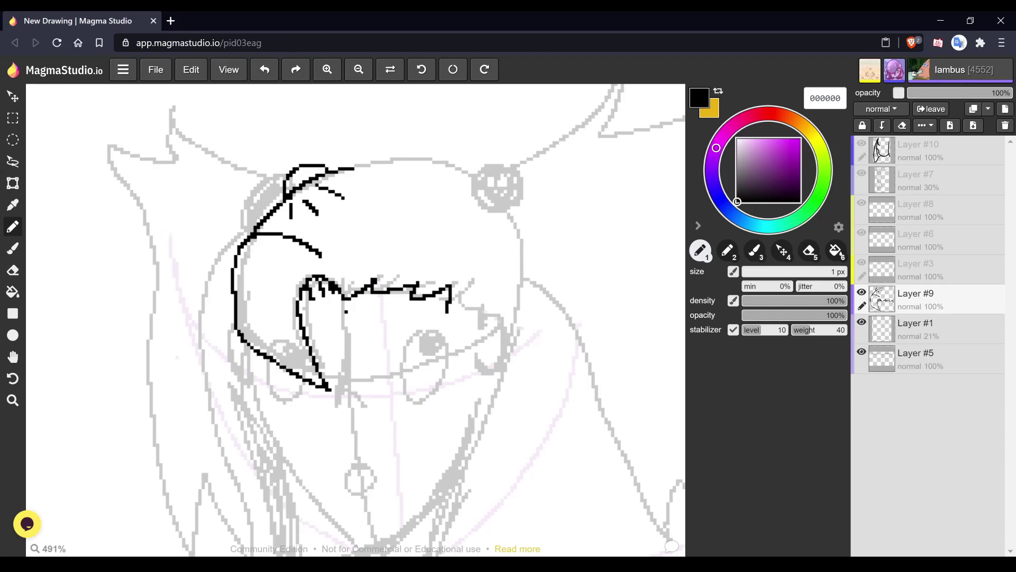
mouse_move(448, 304)
left_mouse_down()
mouse_move(458, 312)
mouse_move(451, 321)
mouse_move(461, 312)
mouse_move(458, 332)
mouse_move(485, 308)
mouse_move(497, 347)
mouse_move(493, 371)
mouse_move(476, 379)
mouse_move(468, 360)
mouse_move(493, 320)
left_mouse_up()
key("space")
scroll(411, 410, "up", 3)
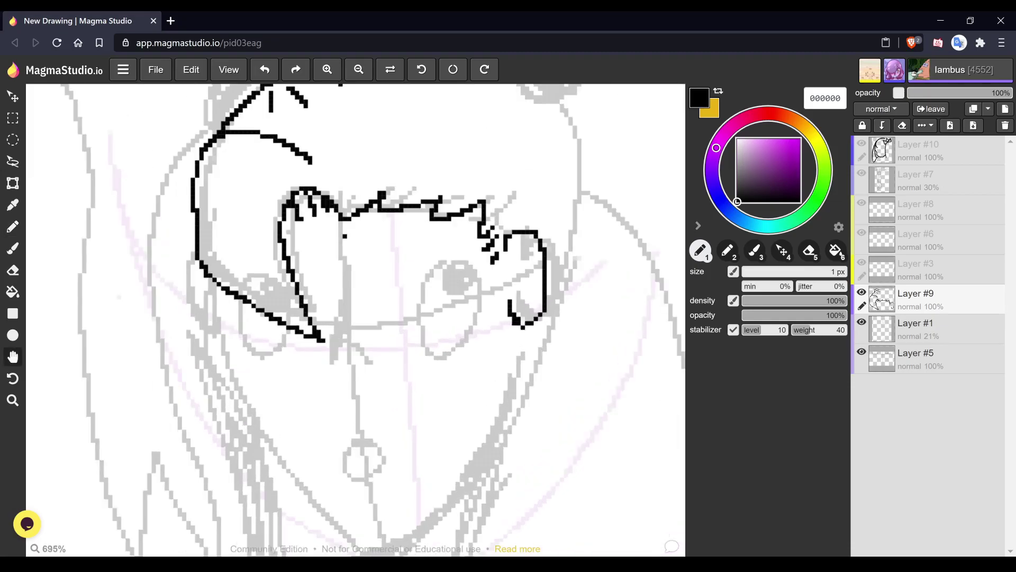
key("ctrl+z")
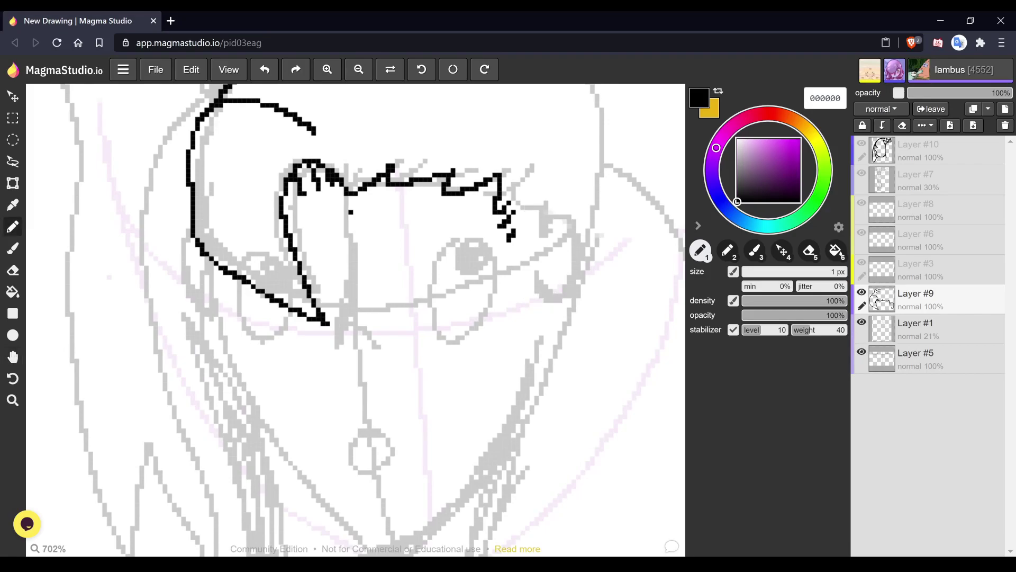
left_click_drag(510, 237, 528, 257)
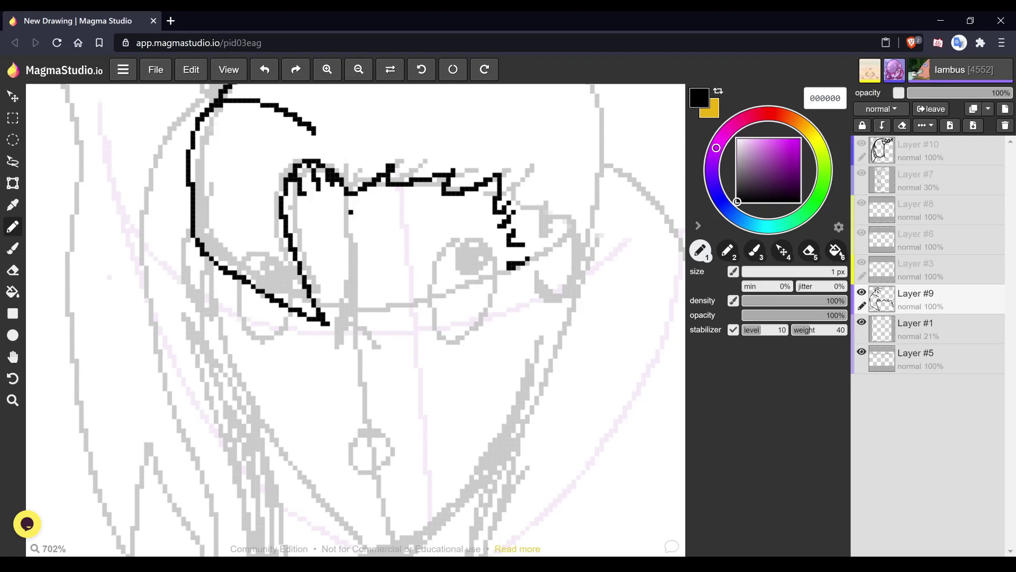
- Trace the outer ear in black at the end of the fringe, undoing the eye outline under the side-swept lock
mouse_move(290, 319)
left_mouse_down()
mouse_move(264, 304)
mouse_move(253, 323)
mouse_move(282, 383)
mouse_move(299, 364)
mouse_move(284, 312)
left_mouse_up()
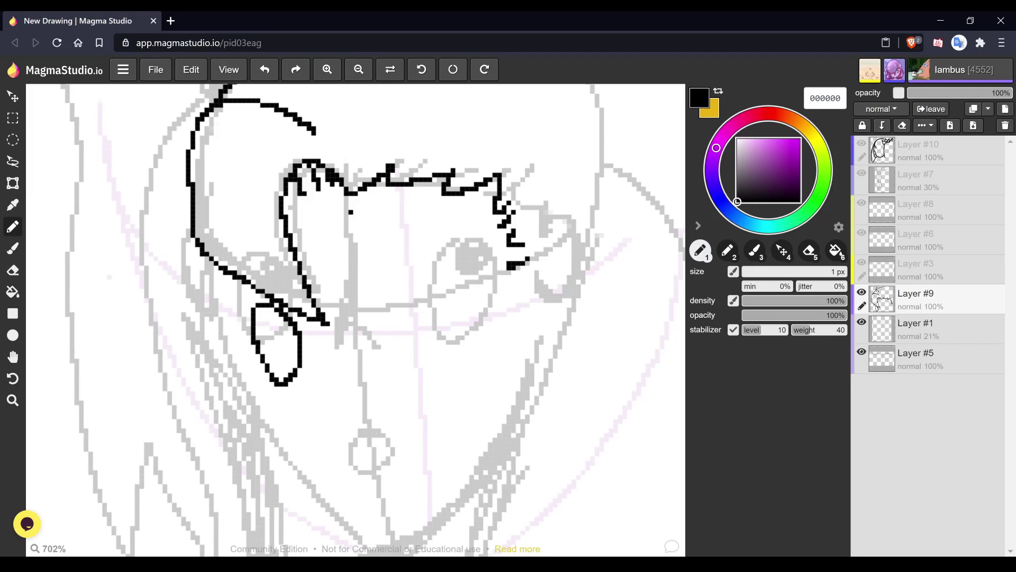
key("ctrl+z")
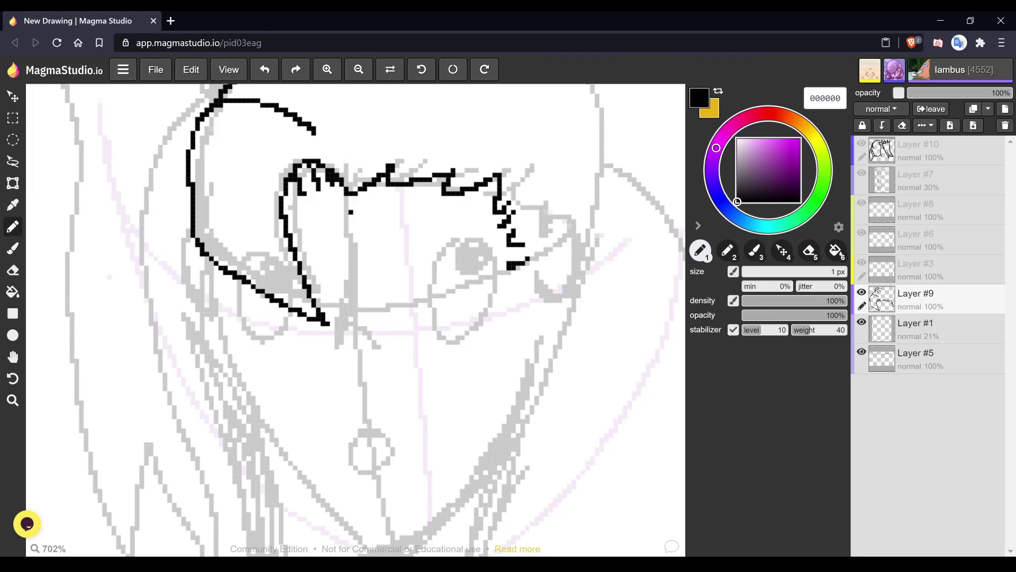
mouse_move(538, 251)
left_mouse_down()
mouse_move(573, 244)
mouse_move(575, 287)
mouse_move(559, 326)
mouse_move(536, 308)
left_mouse_up()
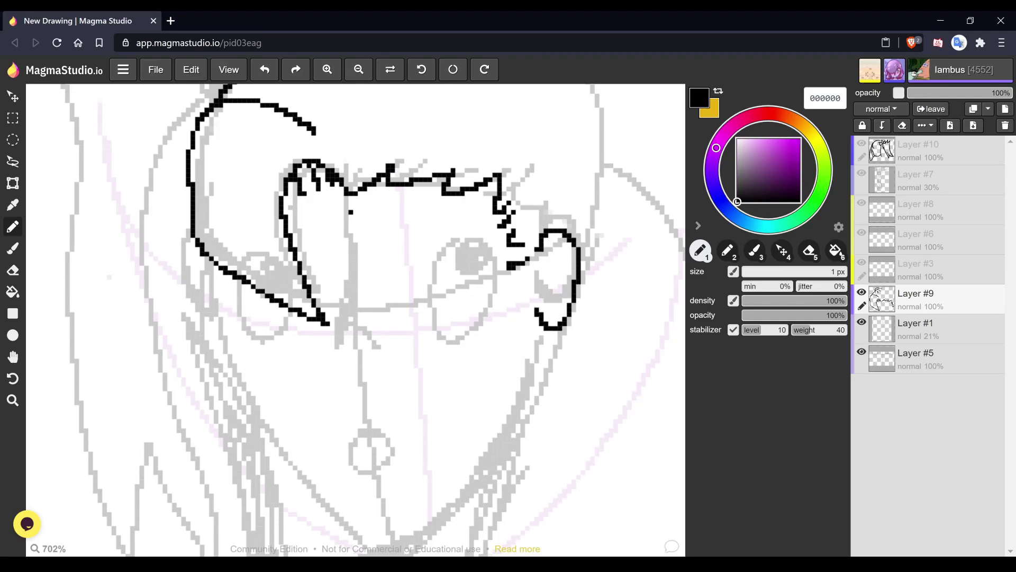
- Draw short diagonal hair strands rising from the fringe, with a small stroke above the ear
key("space")
scroll(523, 410, "down", 3)
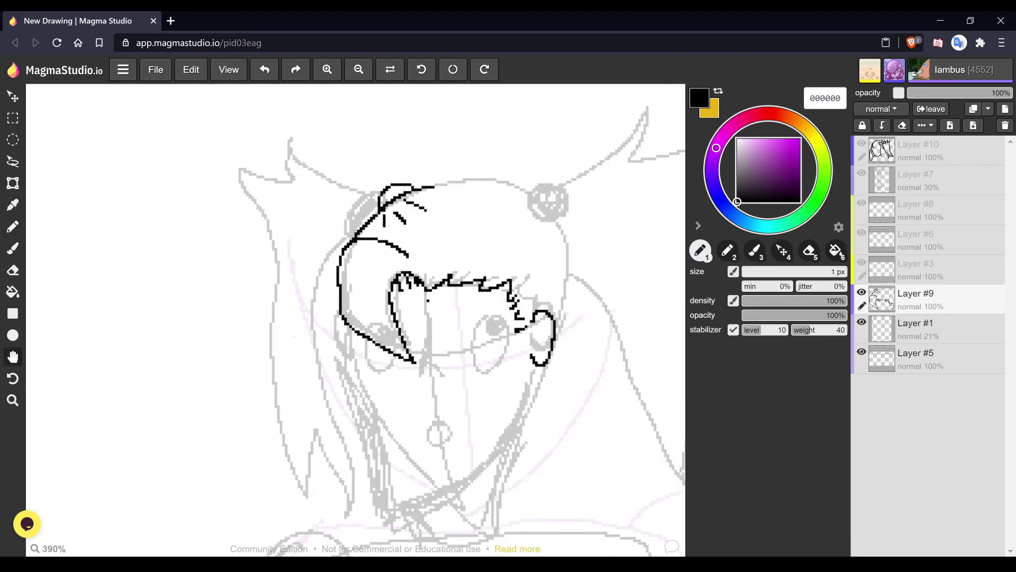
left_click_drag(531, 301, 520, 316)
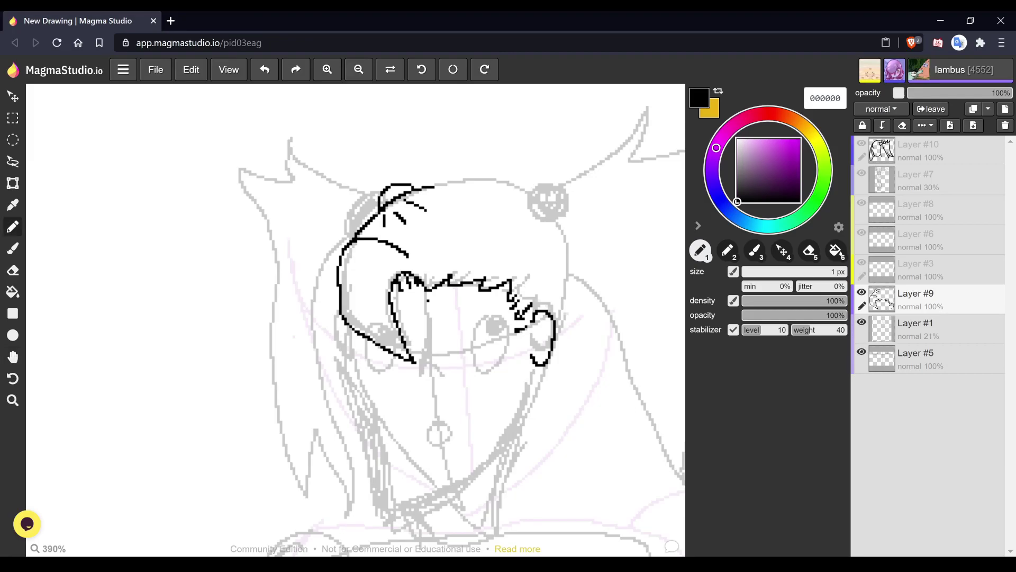
mouse_move(455, 277)
left_mouse_down()
mouse_move(479, 254)
mouse_move(508, 263)
left_mouse_up()
left_click_drag(448, 249, 433, 279)
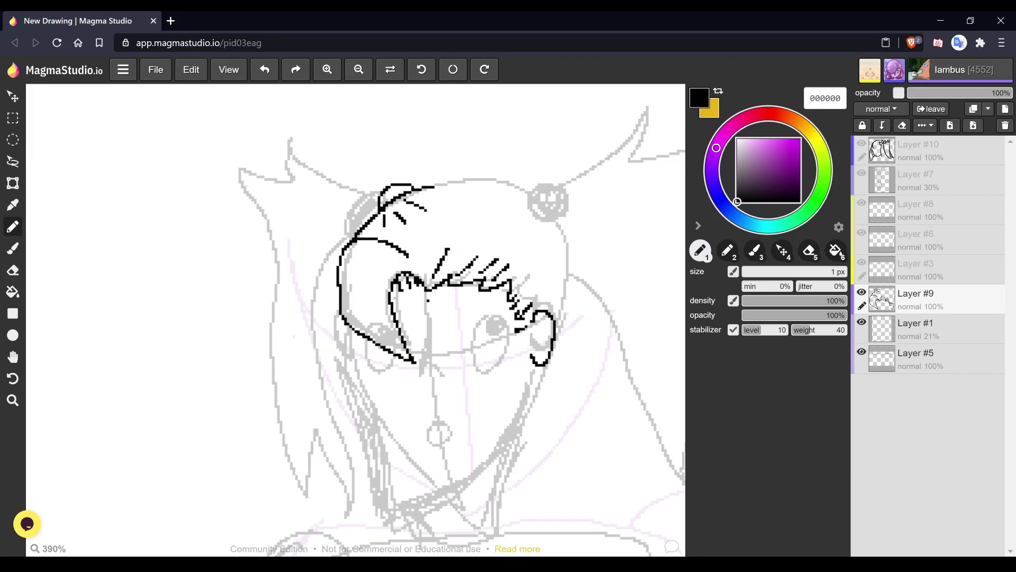
- Trace the crown across to the opposite hair tie, outline that round tie, and fill both hair ties black
mouse_move(430, 186)
left_mouse_down()
mouse_move(503, 180)
mouse_move(528, 195)
mouse_move(541, 181)
mouse_move(567, 194)
mouse_move(565, 218)
mouse_move(540, 224)
mouse_move(525, 198)
left_mouse_up()
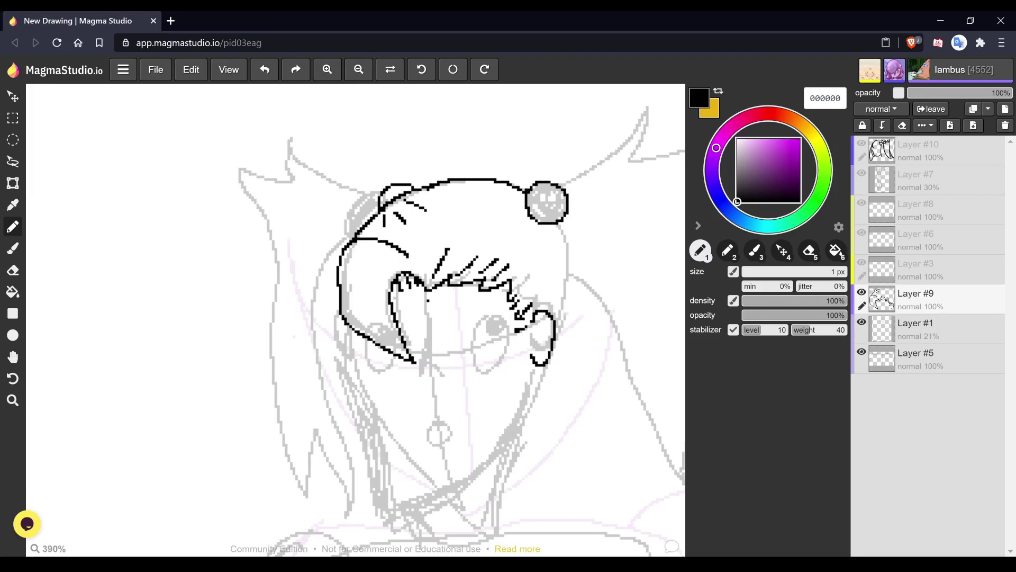
key("6")
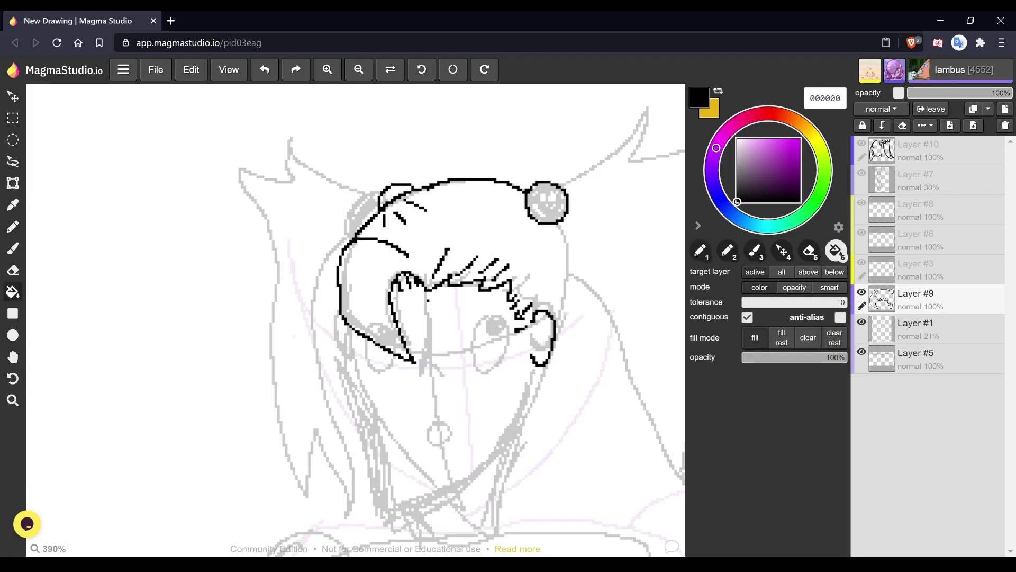
left_click(547, 203)
key("1")
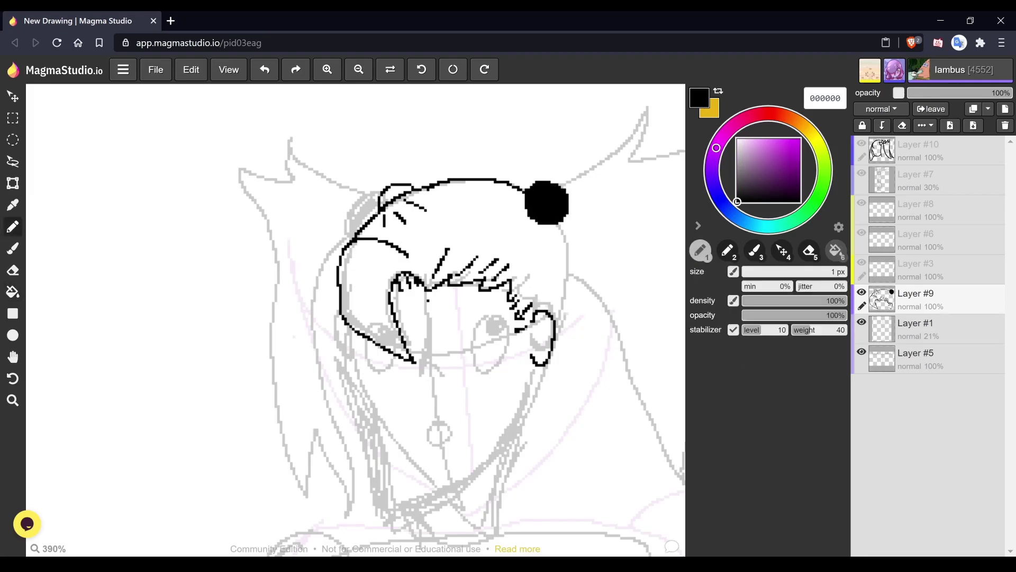
key("6")
left_click(391, 194)
key("1")
- Trace the side of the head as a curve from the round hair tie down to the ear
key("space")
left_click_drag(356, 319, 278, 292)
scroll(508, 238, "up", 3)
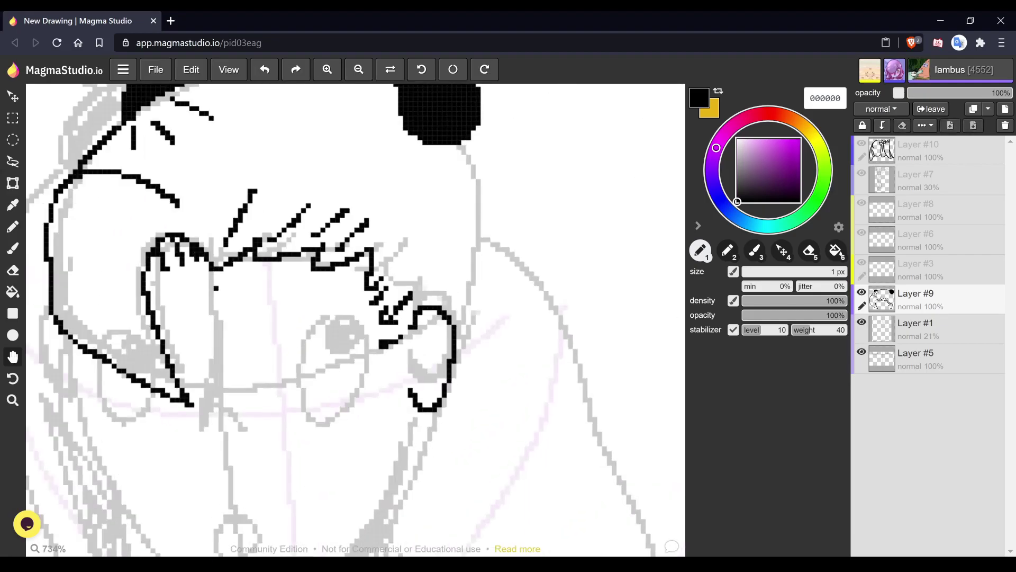
mouse_move(468, 151)
left_mouse_down()
mouse_move(482, 220)
mouse_move(471, 312)
mouse_move(449, 359)
left_mouse_up()
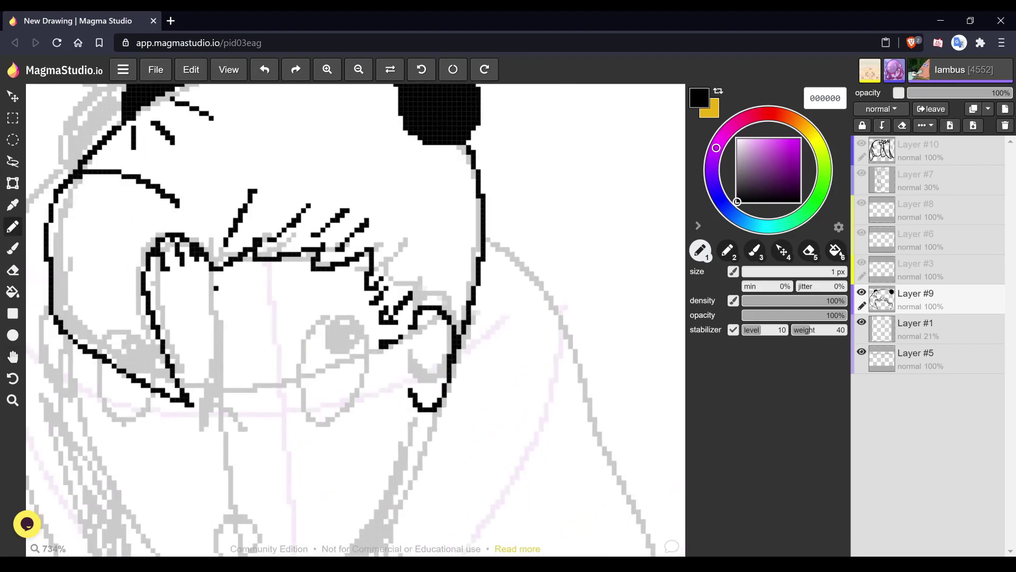
- Draw a small arrow-shaped nose above the sketched mouth, fill it black, and add a thin vertical bridge line above it
scroll(476, 423, "down", 2)
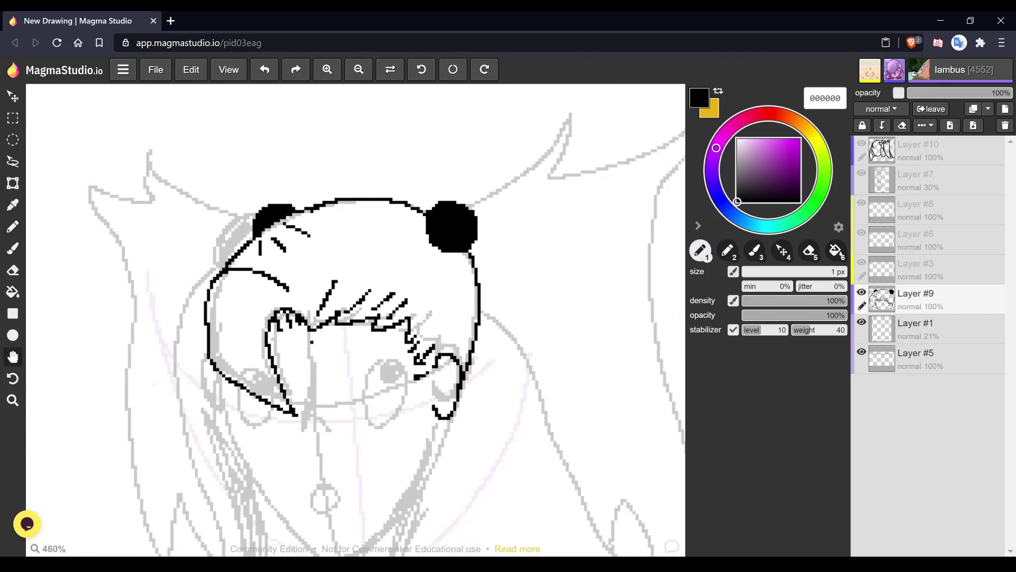
scroll(356, 320, "up", 1)
scroll(355, 320, "down", 3)
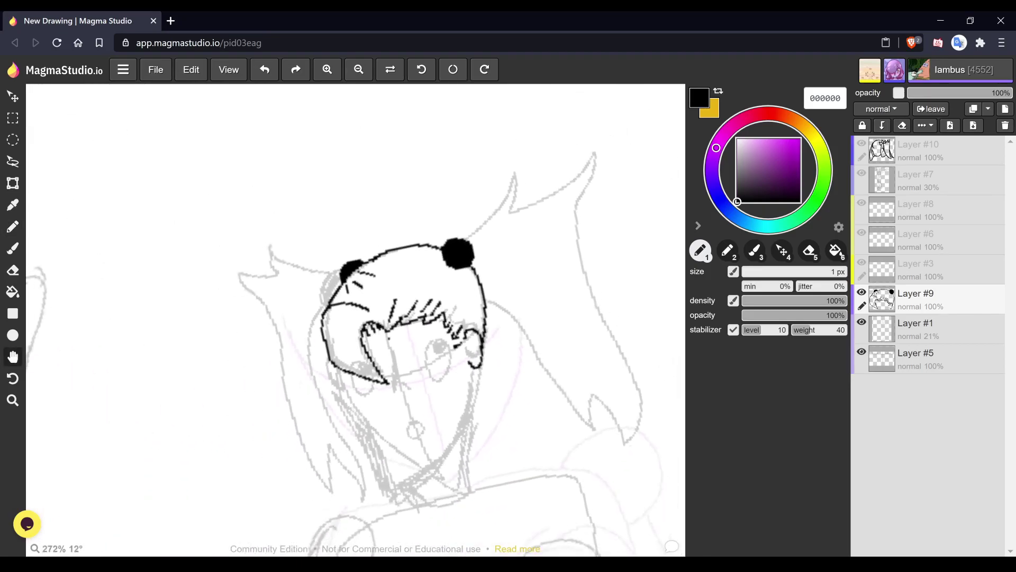
scroll(356, 320, "up", 1)
scroll(438, 314, "up", 4)
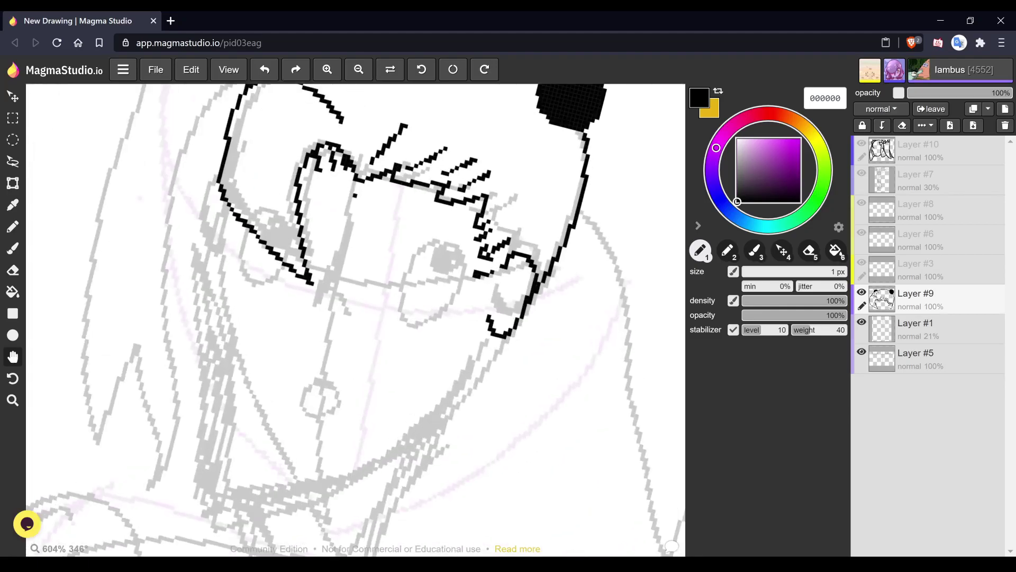
scroll(366, 222, "up", 2)
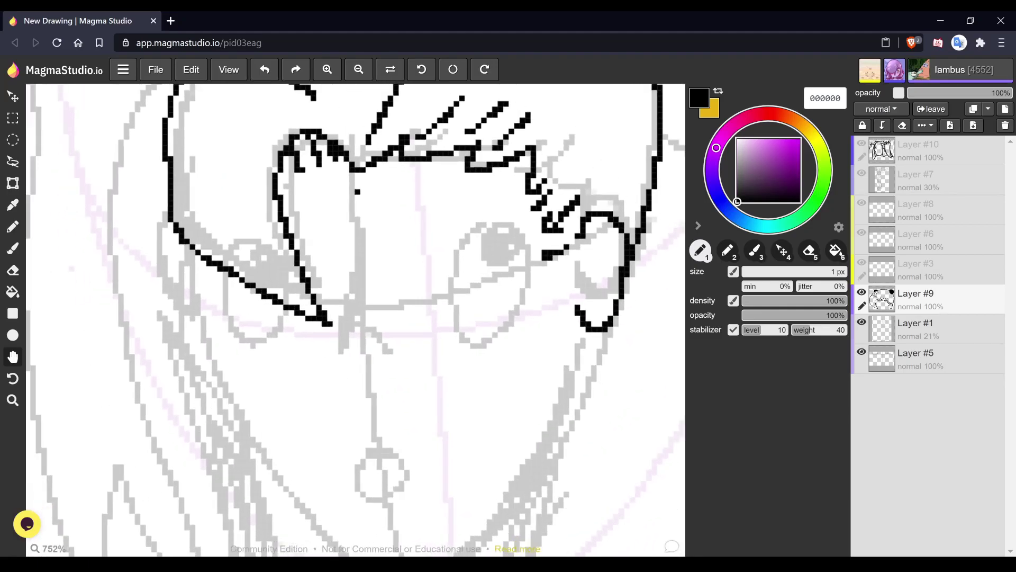
scroll(433, 284, "down", 1)
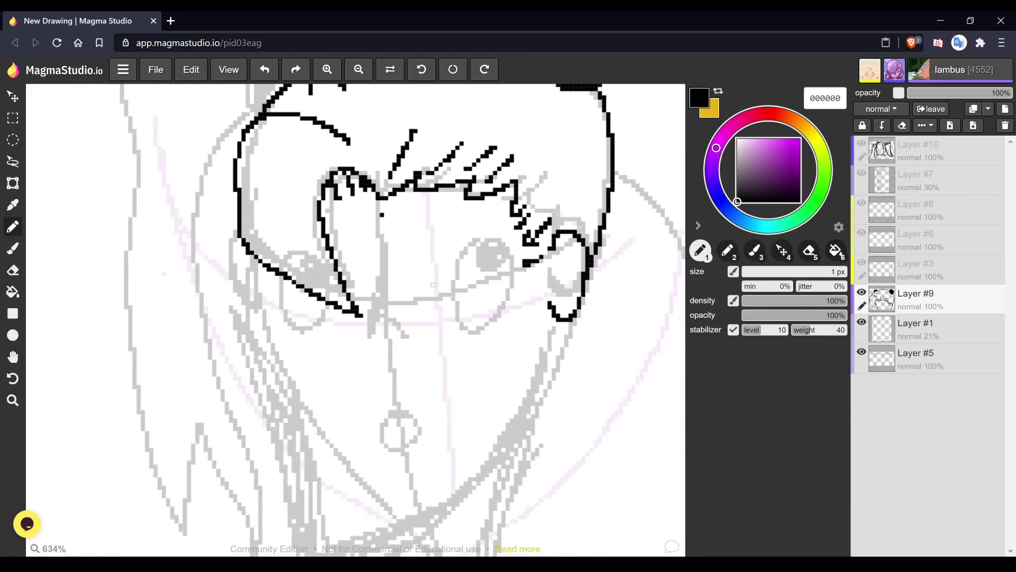
mouse_move(377, 394)
left_mouse_down()
mouse_move(387, 358)
mouse_move(411, 388)
mouse_move(377, 391)
left_mouse_up()
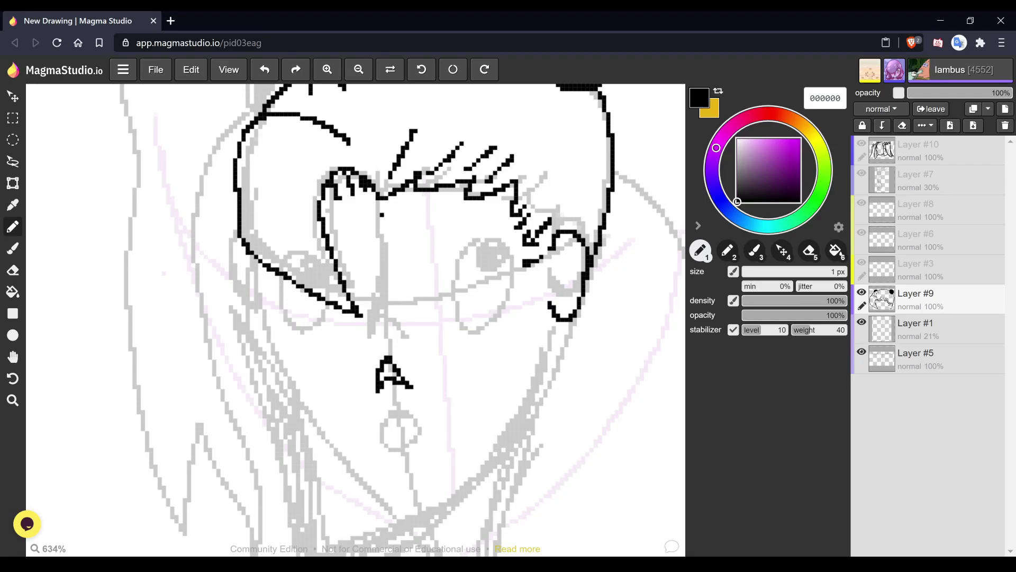
key("6")
left_click(386, 372)
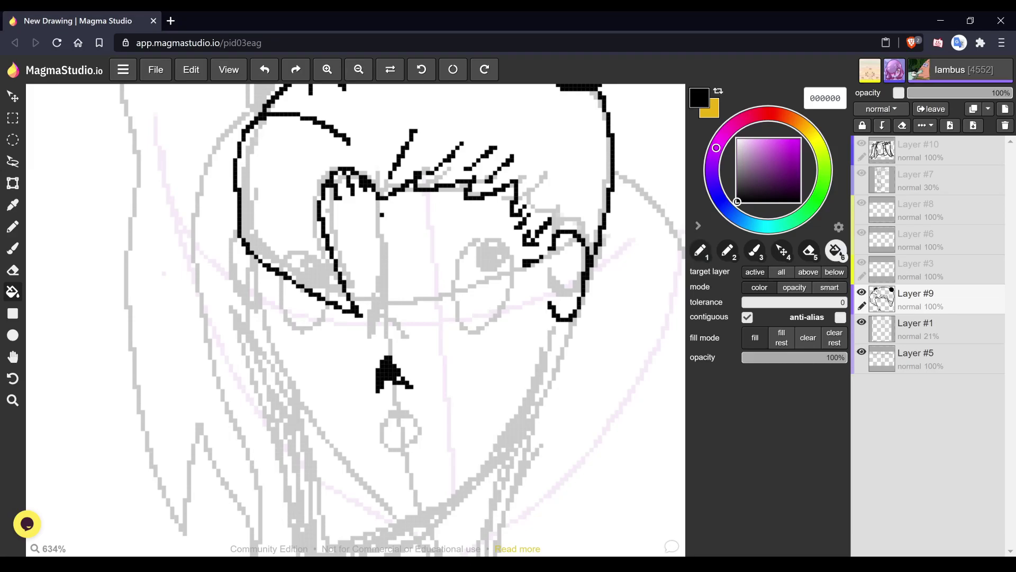
left_click(399, 378)
key("1")
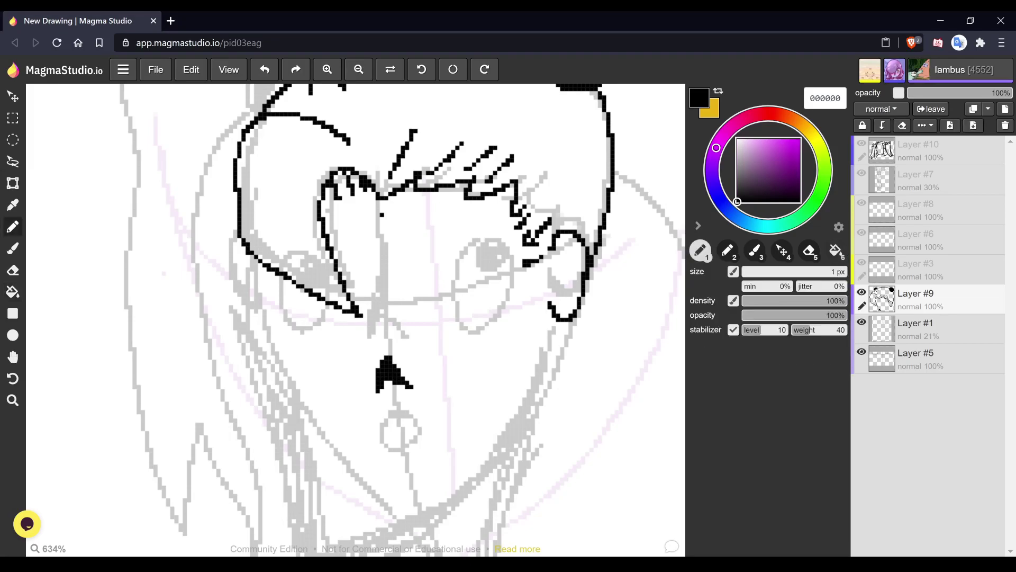
left_click_drag(382, 284, 381, 365)
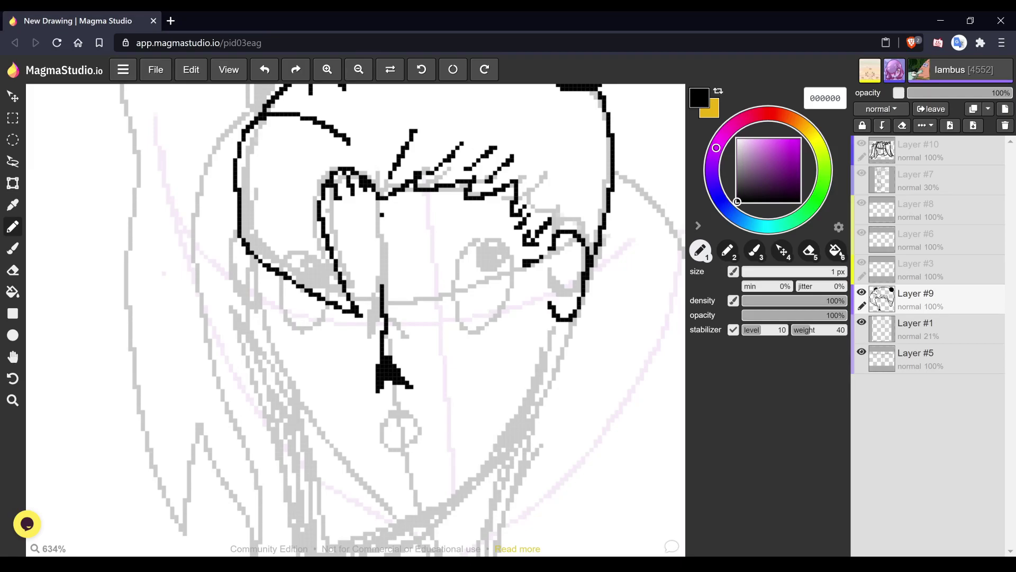
- Draw a tapered eyebrow below the fringe on the ear side and fill it black, undoing the first arched version
mouse_move(436, 251)
left_mouse_down()
mouse_move(436, 267)
mouse_move(453, 250)
mouse_move(500, 238)
mouse_move(468, 233)
mouse_move(437, 256)
left_mouse_up()
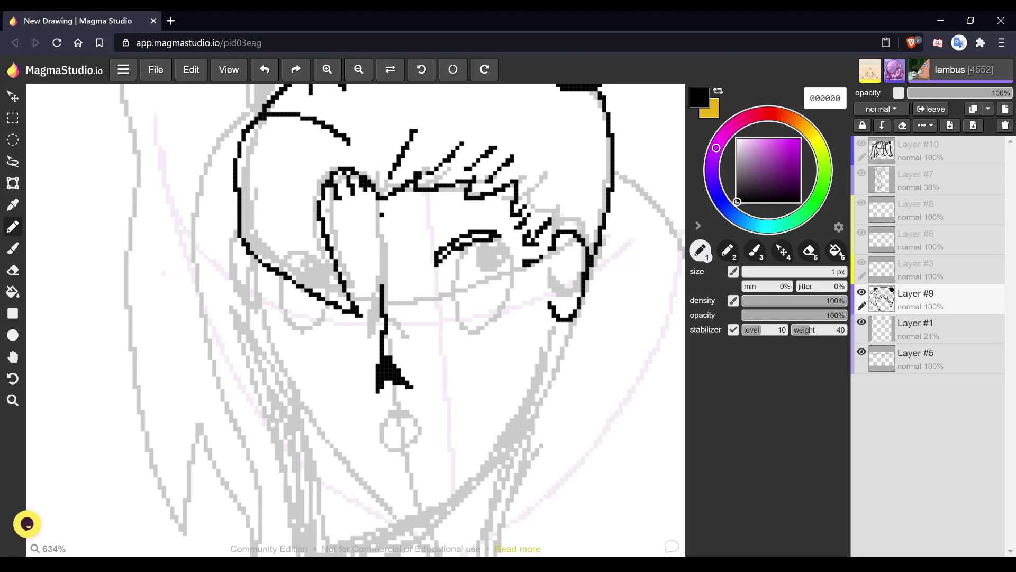
key("ctrl+z")
left_click(399, 269)
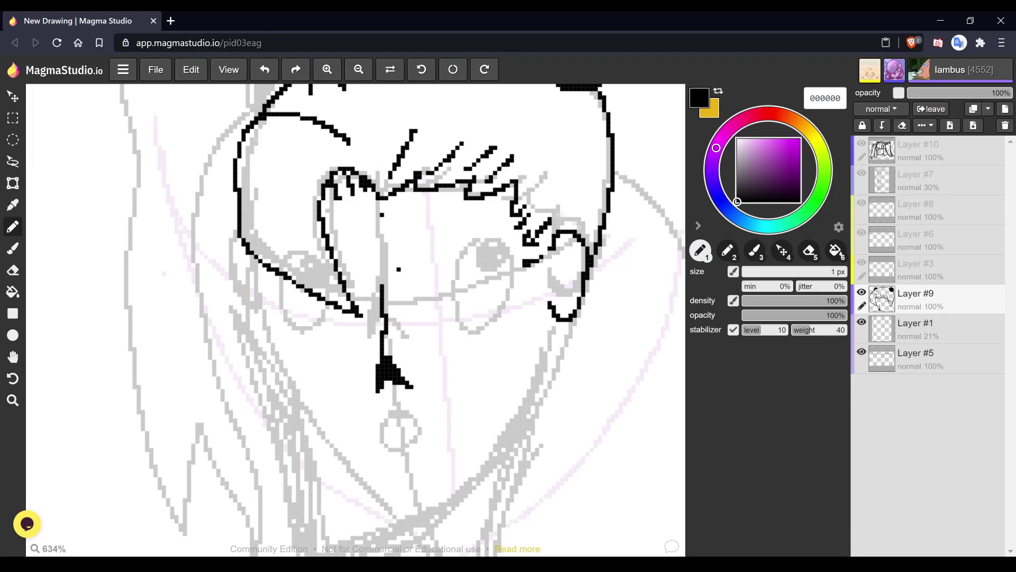
mouse_move(407, 257)
left_mouse_down()
mouse_move(412, 274)
mouse_move(444, 244)
mouse_move(492, 248)
mouse_move(411, 272)
left_mouse_up()
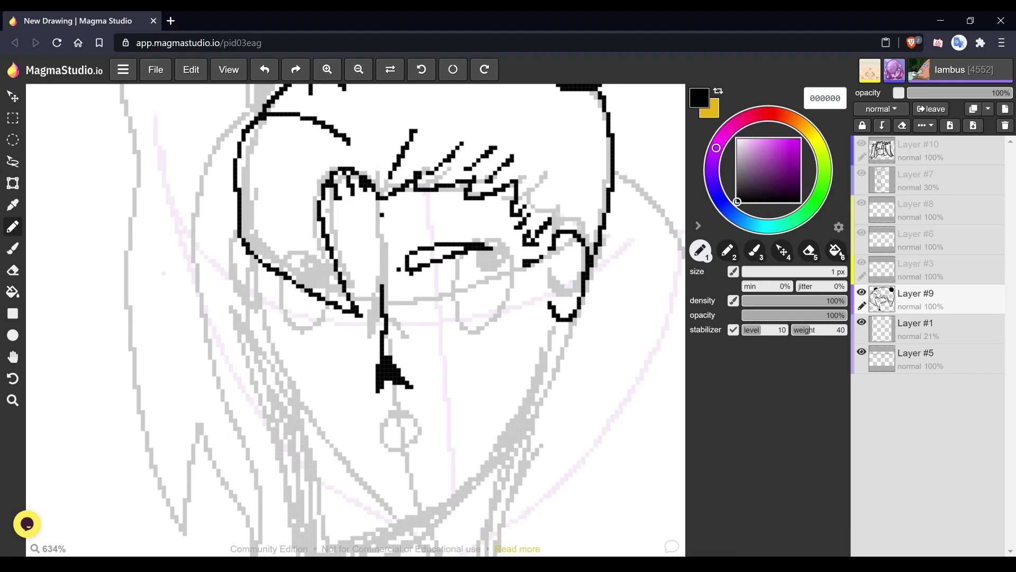
key("6")
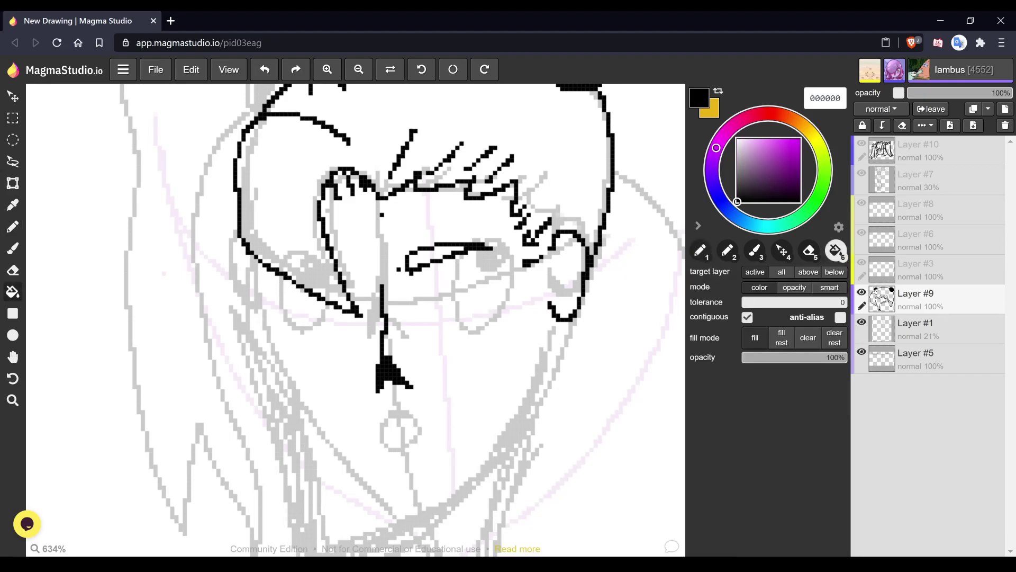
left_click(426, 259)
key("1")
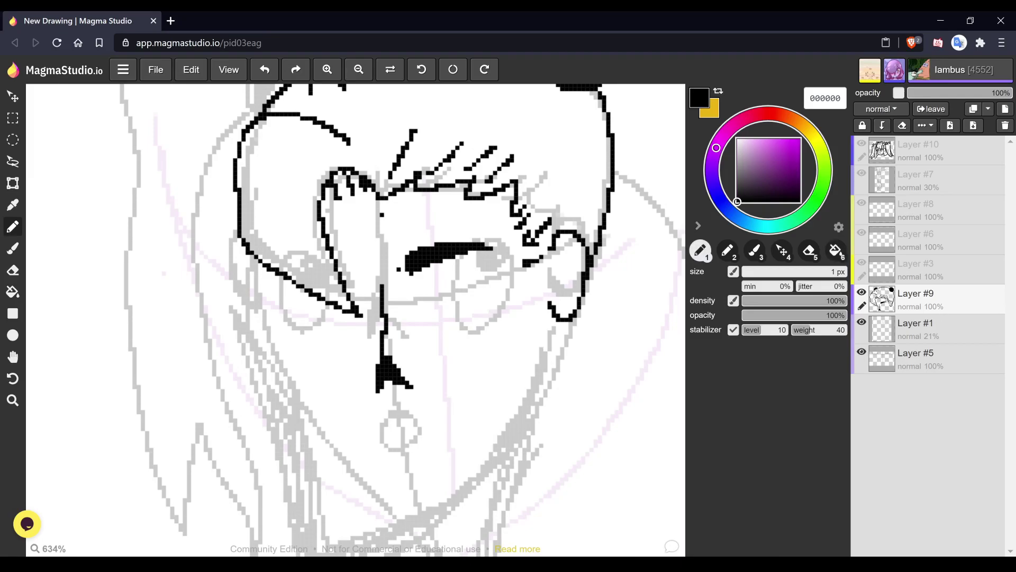
- Draw a slanted eyelid line under the eyebrow and close a rounded eye outline beneath it
key("space")
scroll(476, 305, "up", 5)
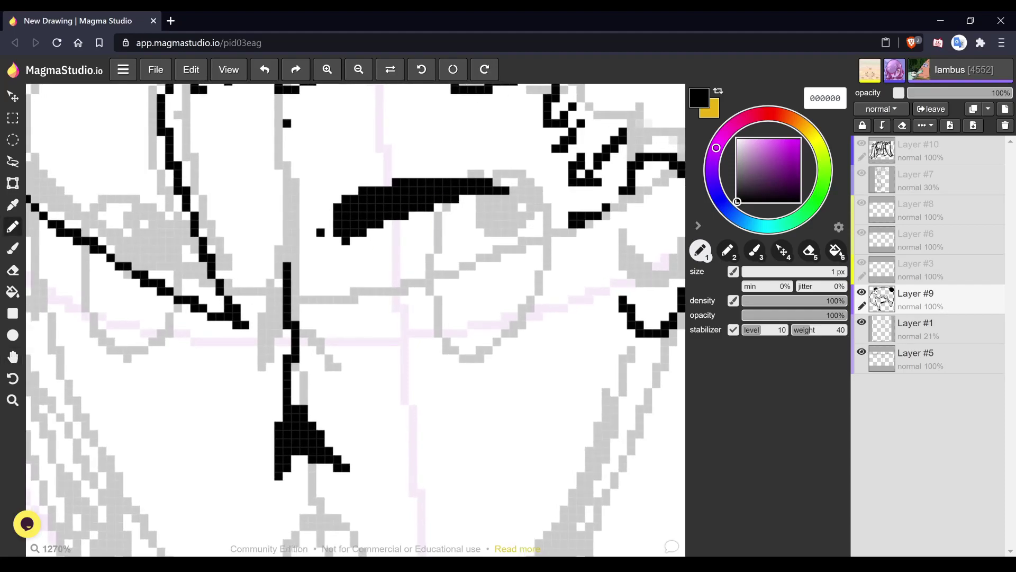
mouse_move(354, 266)
left_mouse_down()
mouse_move(362, 275)
mouse_move(346, 261)
mouse_move(371, 274)
mouse_move(474, 231)
left_mouse_up()
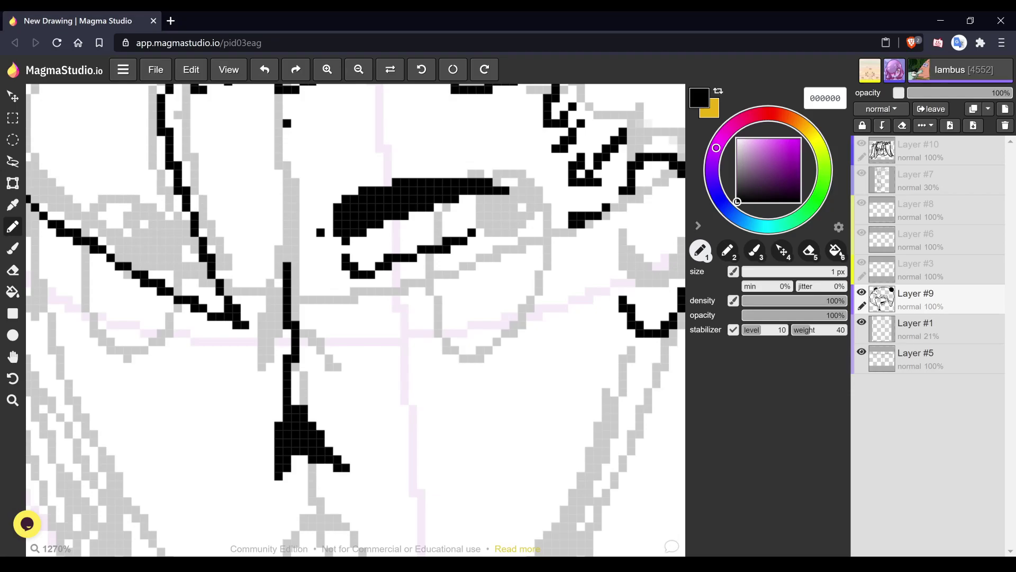
mouse_move(464, 232)
left_mouse_down()
mouse_move(480, 224)
mouse_move(472, 224)
left_mouse_up()
key("space")
scroll(525, 358, "down", 3)
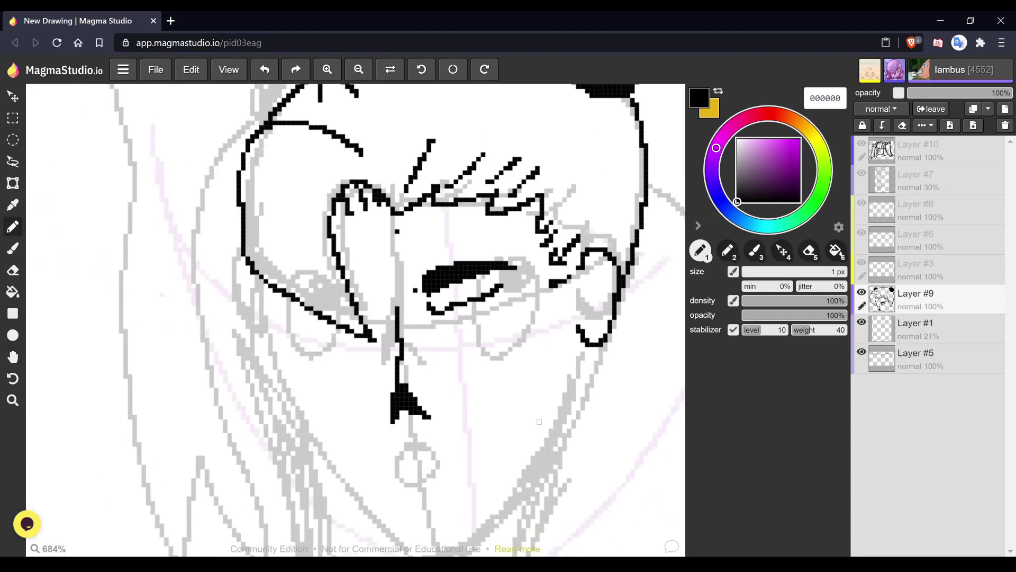
mouse_move(431, 309)
left_mouse_down()
mouse_move(446, 354)
mouse_move(485, 359)
mouse_move(503, 347)
mouse_move(499, 286)
left_mouse_up()
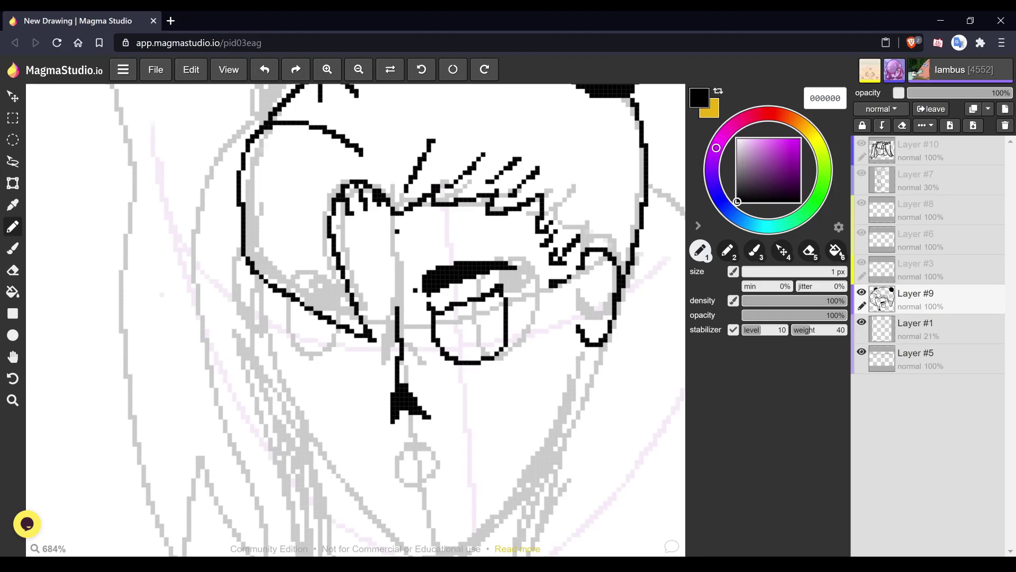
- Draw an iris with a small highlight hanging from the eyelid line and fill the iris black
mouse_move(471, 301)
left_mouse_down()
mouse_move(471, 324)
mouse_move(495, 332)
mouse_move(503, 326)
mouse_move(485, 308)
mouse_move(507, 311)
left_mouse_up()
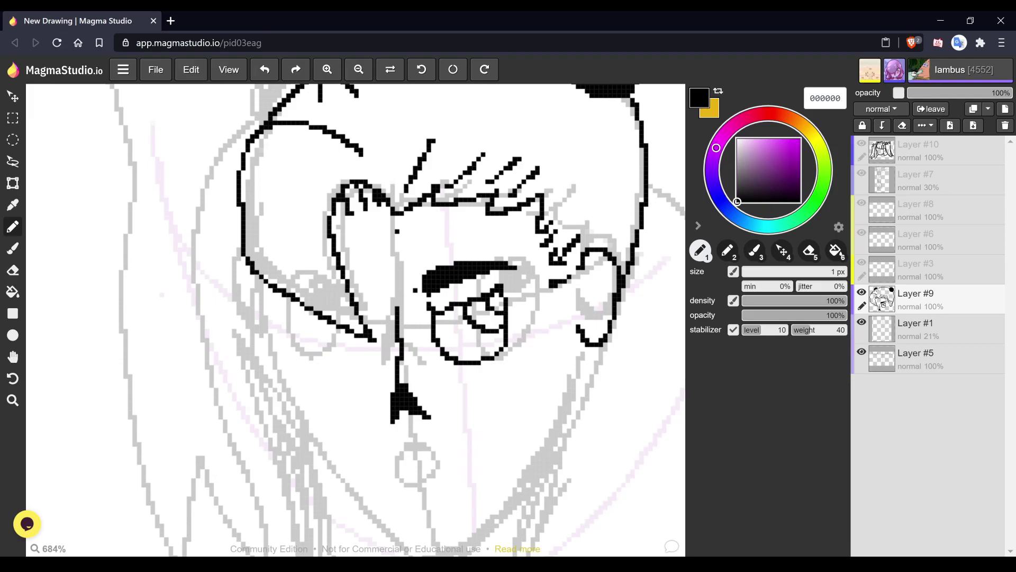
key("6")
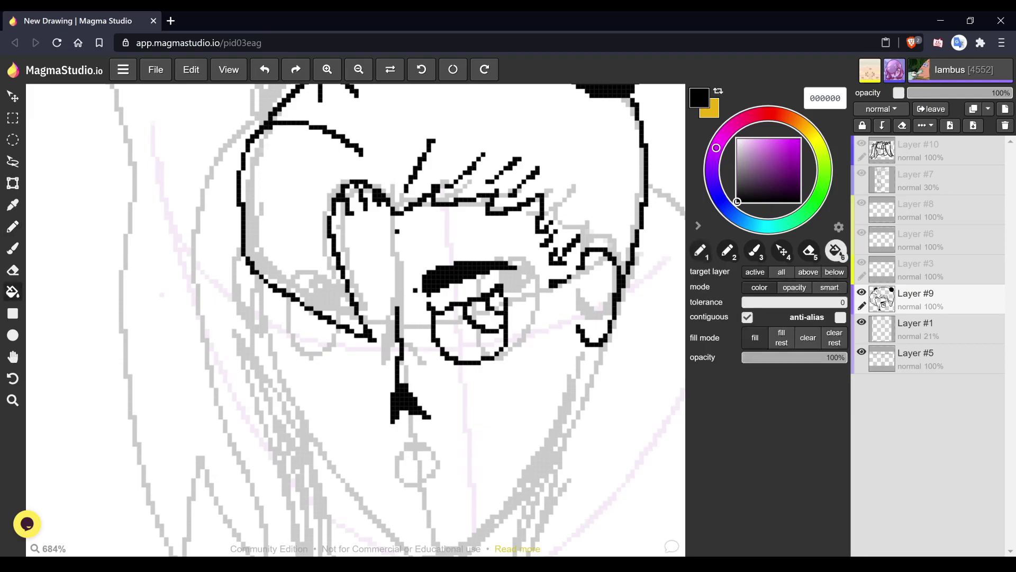
left_click(481, 317)
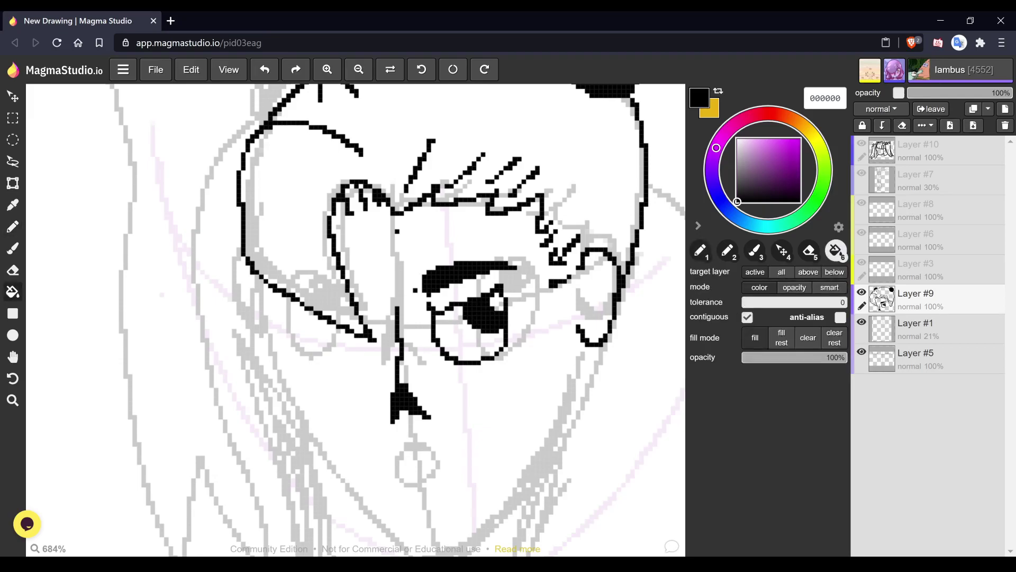
key("1")
key("space")
left_click_drag(481, 317, 532, 188)
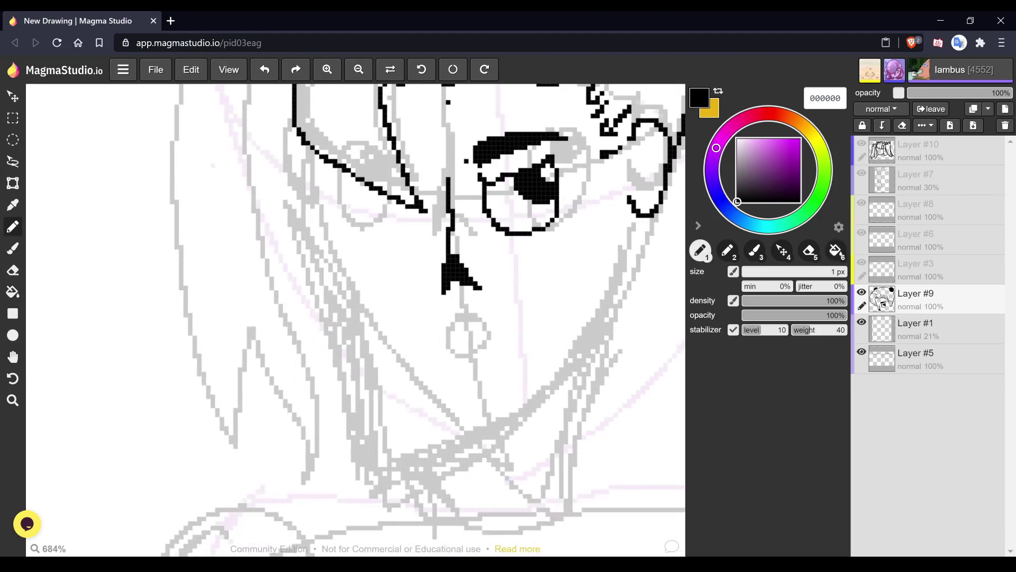
left_click(461, 301)
left_click_drag(461, 301, 462, 312)
key("ctrl+z")
left_click(462, 306)
mouse_move(463, 315)
left_mouse_down()
mouse_move(446, 309)
mouse_move(439, 352)
mouse_move(454, 370)
mouse_move(483, 378)
mouse_move(503, 356)
mouse_move(487, 316)
mouse_move(455, 310)
left_mouse_up()
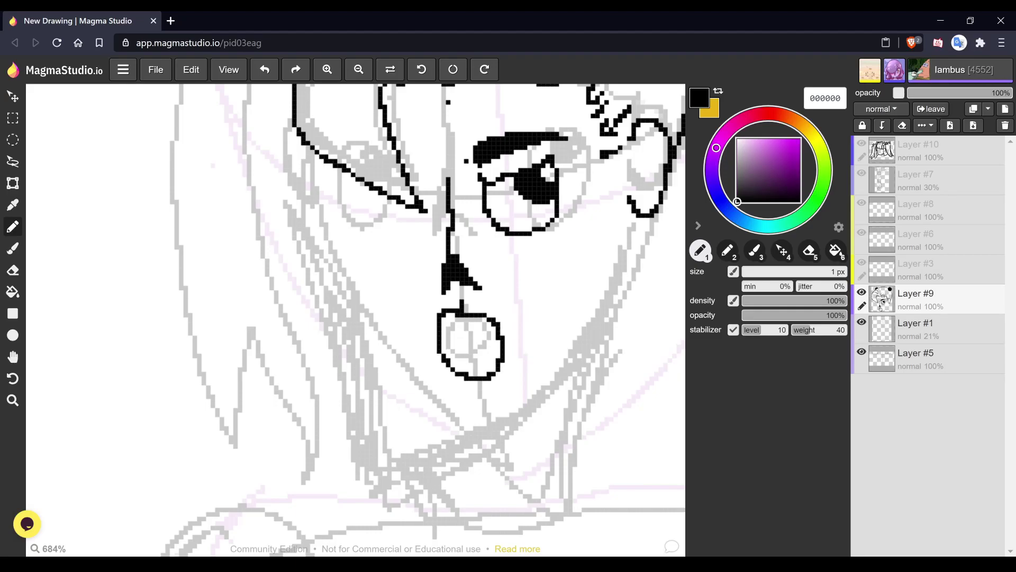
key("ctrl+z")
key("ctrl+z")
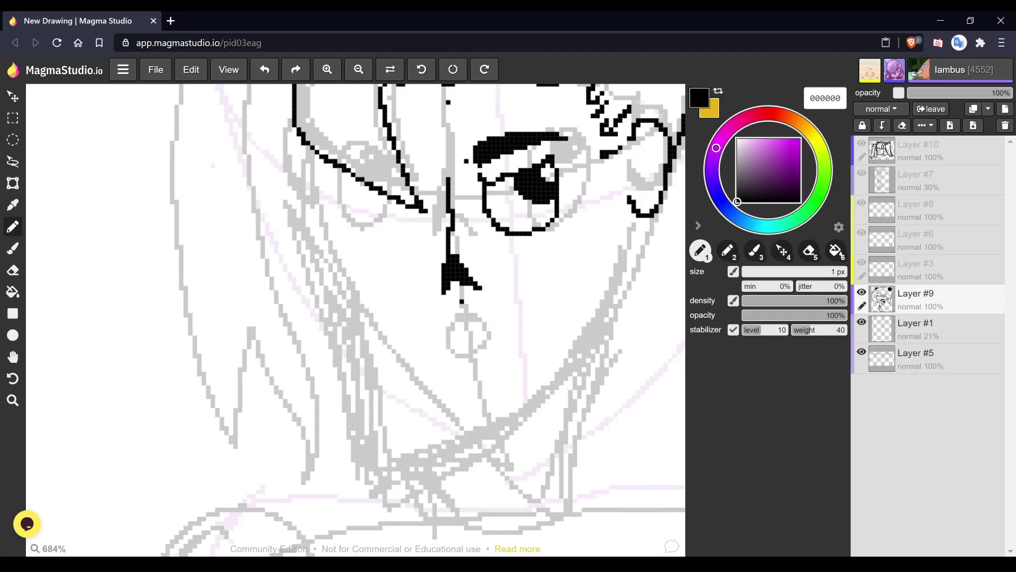
key("ctrl+z")
- Draw a large open mouth outline below the nose, add a curved tongue line inside it, and fill the area around the tongue black
mouse_move(473, 306)
left_mouse_down()
mouse_move(438, 326)
mouse_move(445, 351)
mouse_move(474, 389)
mouse_move(499, 385)
mouse_move(515, 356)
mouse_move(506, 326)
mouse_move(461, 303)
left_mouse_up()
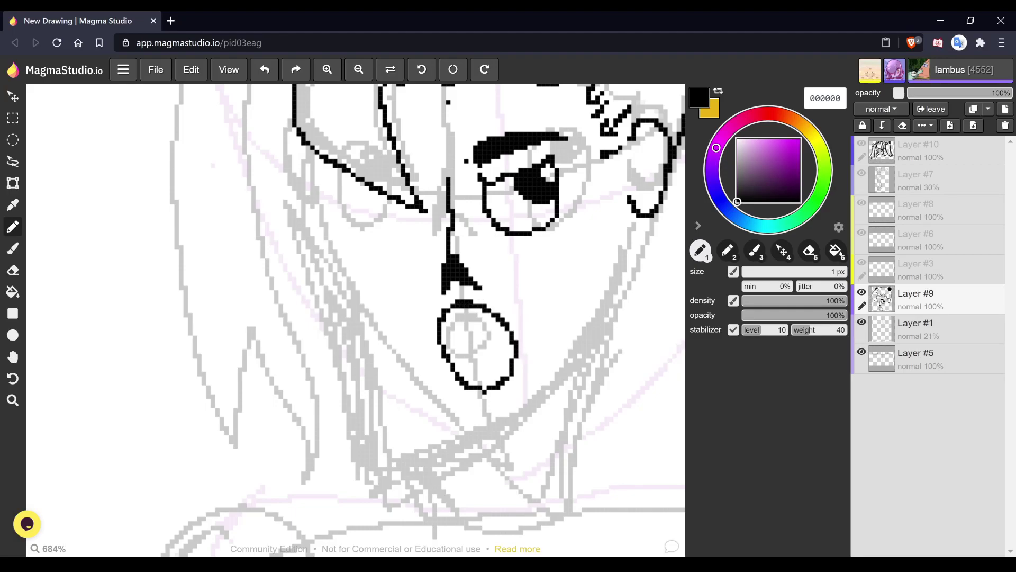
mouse_move(459, 379)
left_mouse_down()
mouse_move(465, 349)
mouse_move(507, 325)
left_mouse_up()
key("6")
left_click(459, 332)
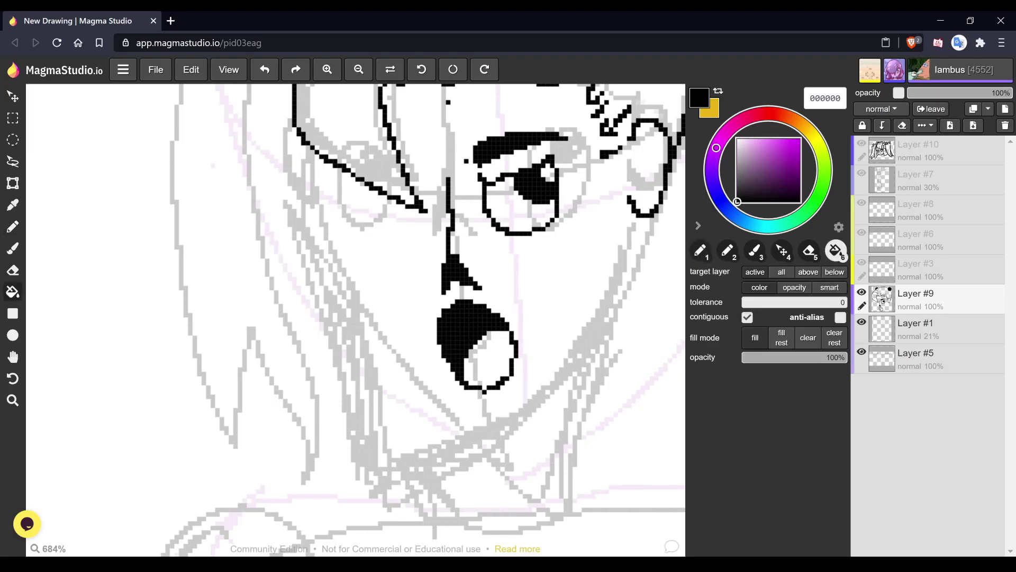
- Add short lashes at the outer corner of the finished eye and draw the second eye under the swept fringe with a black-filled iris
key("1")
key("space")
left_click_drag(459, 332, 496, 402)
key("n")
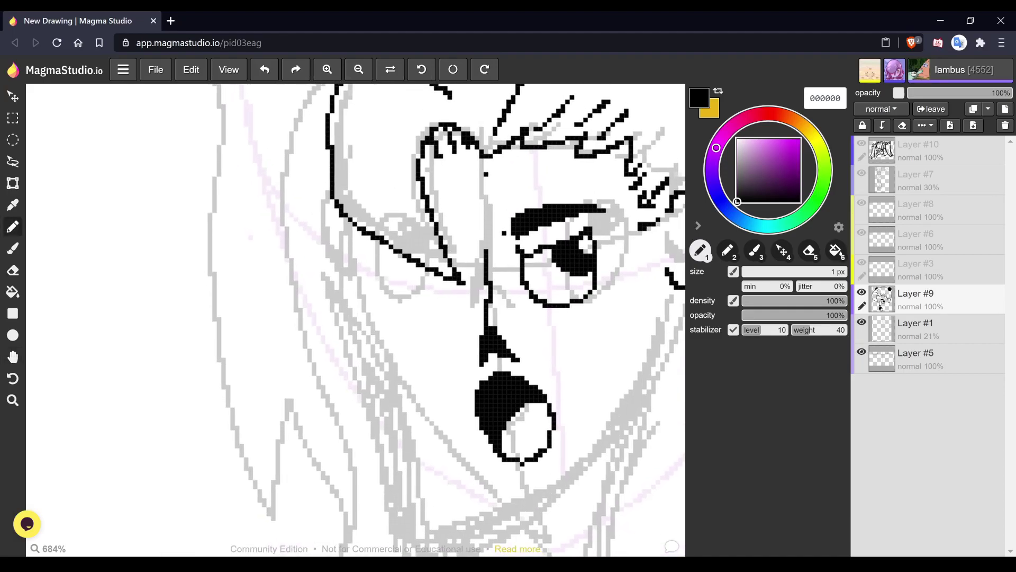
mouse_move(588, 213)
left_mouse_down()
mouse_move(580, 235)
mouse_move(593, 229)
mouse_move(588, 240)
left_mouse_up()
mouse_move(377, 241)
left_mouse_down()
mouse_move(384, 293)
mouse_move(426, 294)
mouse_move(438, 272)
mouse_move(405, 267)
mouse_move(428, 271)
left_mouse_up()
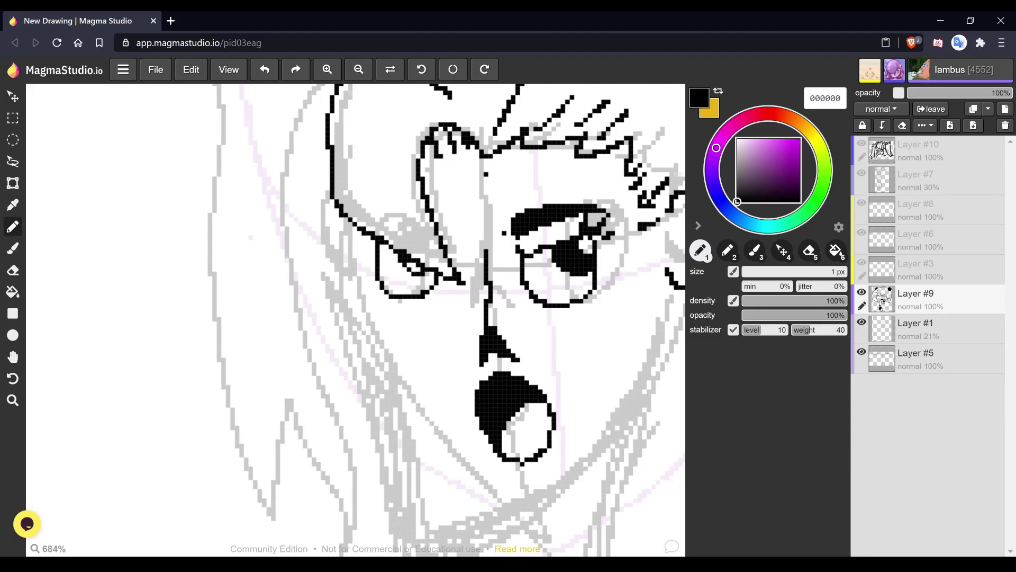
key("6")
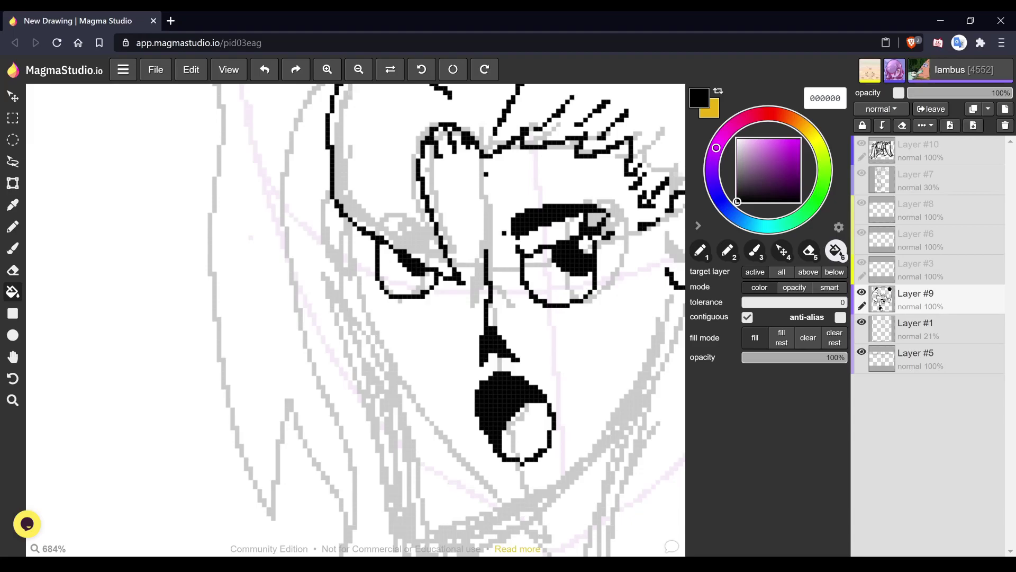
- Draw the jawline from the swept fringe down around the chin and up toward the ear, and add inner detail lines to the ear
key("1")
key("space")
scroll(572, 283, "down", 3)
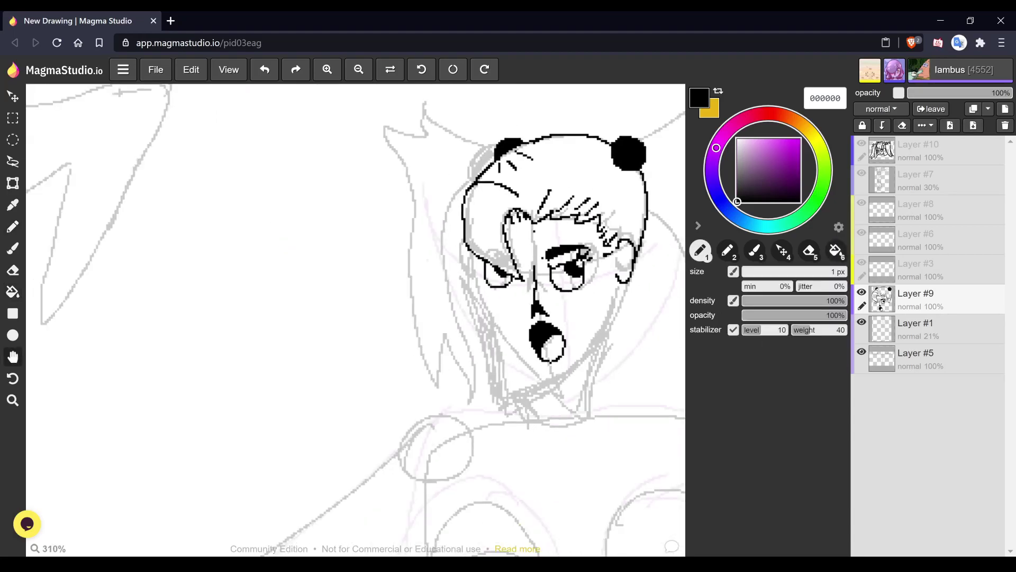
scroll(549, 318, "down", 5)
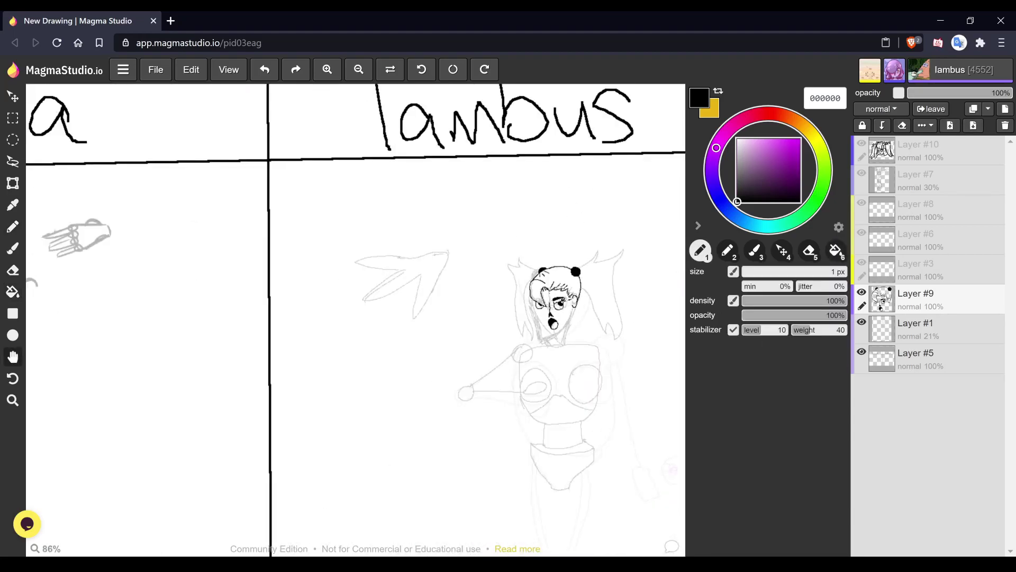
scroll(657, 233, "down", 2)
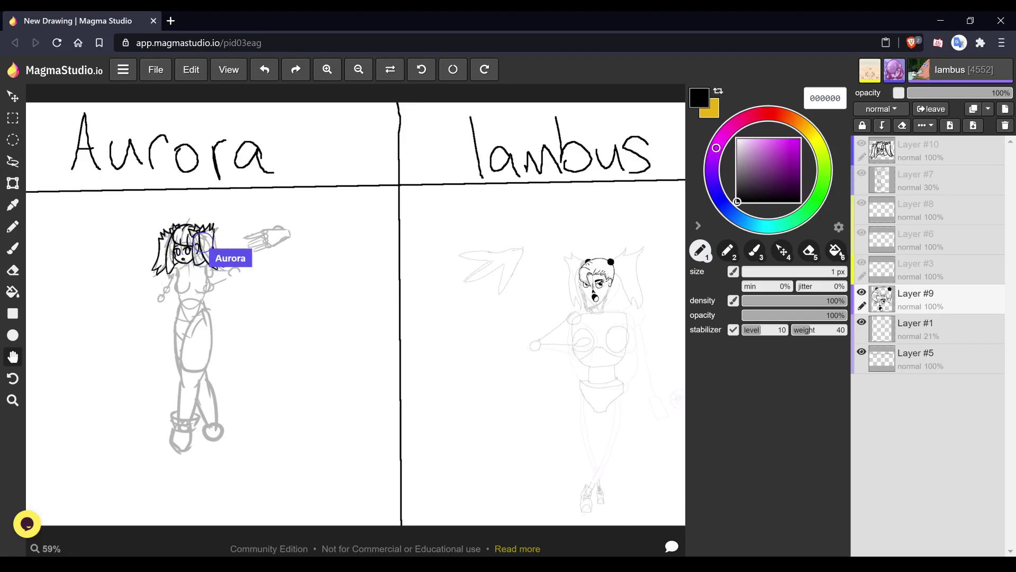
scroll(615, 361, "up", 3)
left_click_drag(615, 361, 540, 442)
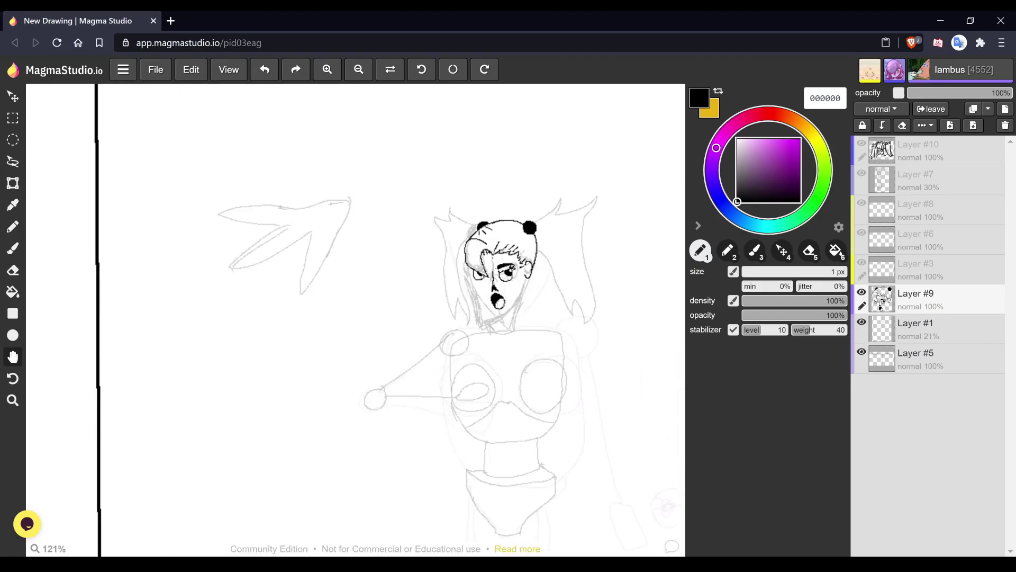
scroll(559, 297, "up", 4)
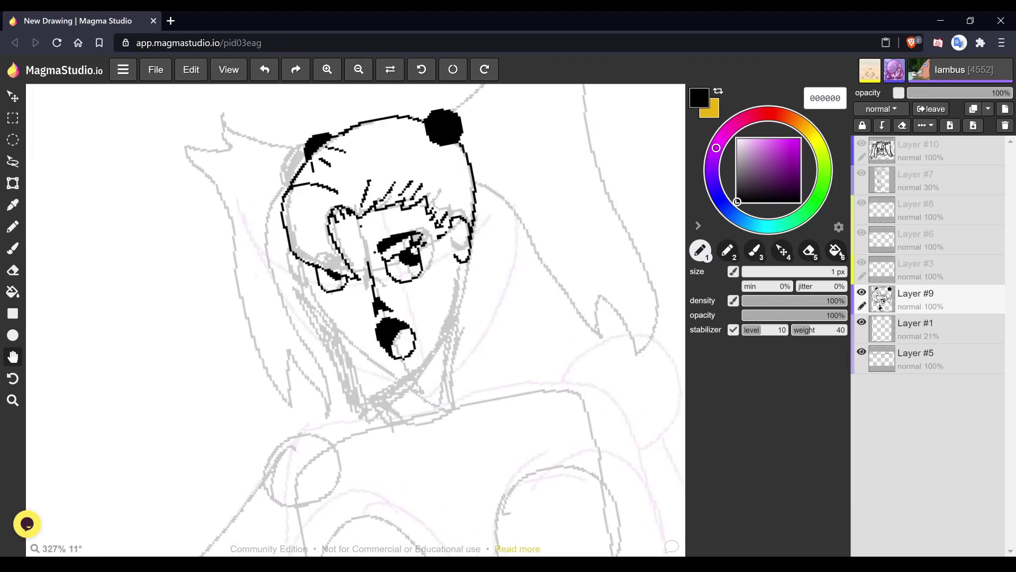
scroll(498, 241, "up", 3)
key("b")
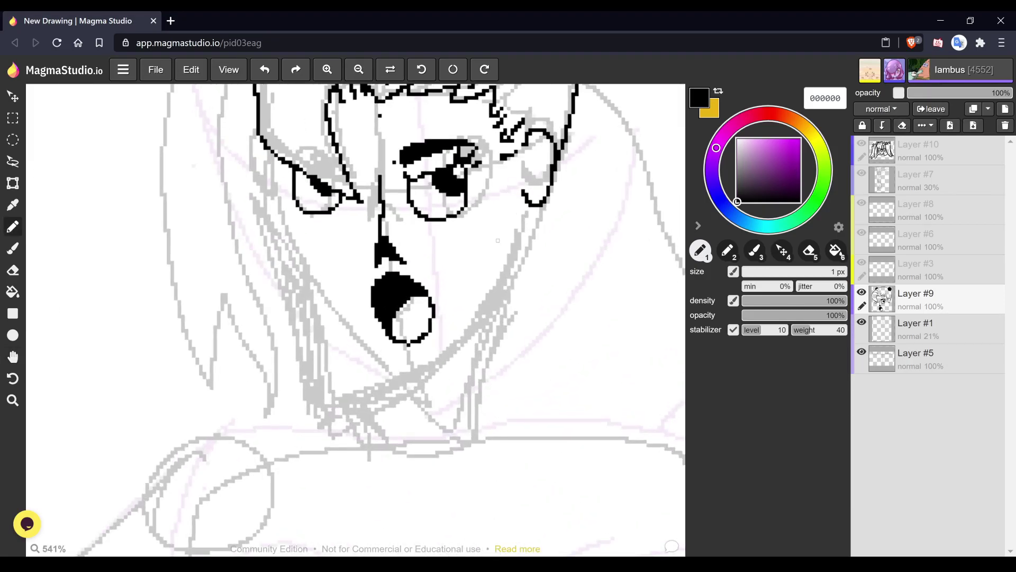
mouse_move(274, 158)
left_mouse_down()
mouse_move(295, 287)
mouse_move(317, 325)
mouse_move(367, 371)
mouse_move(418, 373)
left_mouse_up()
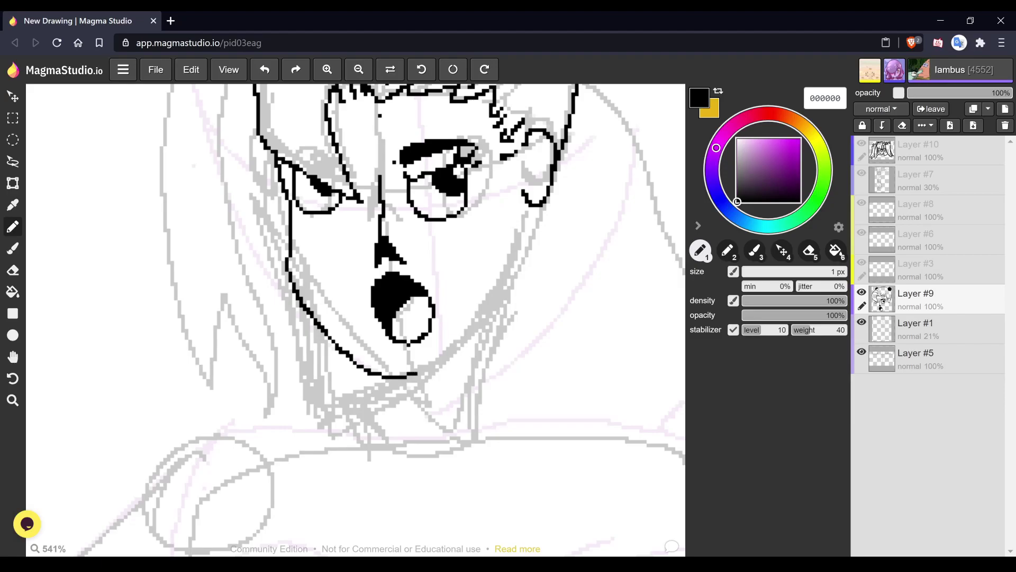
mouse_move(541, 141)
left_mouse_down()
mouse_move(528, 176)
mouse_move(540, 165)
left_mouse_up()
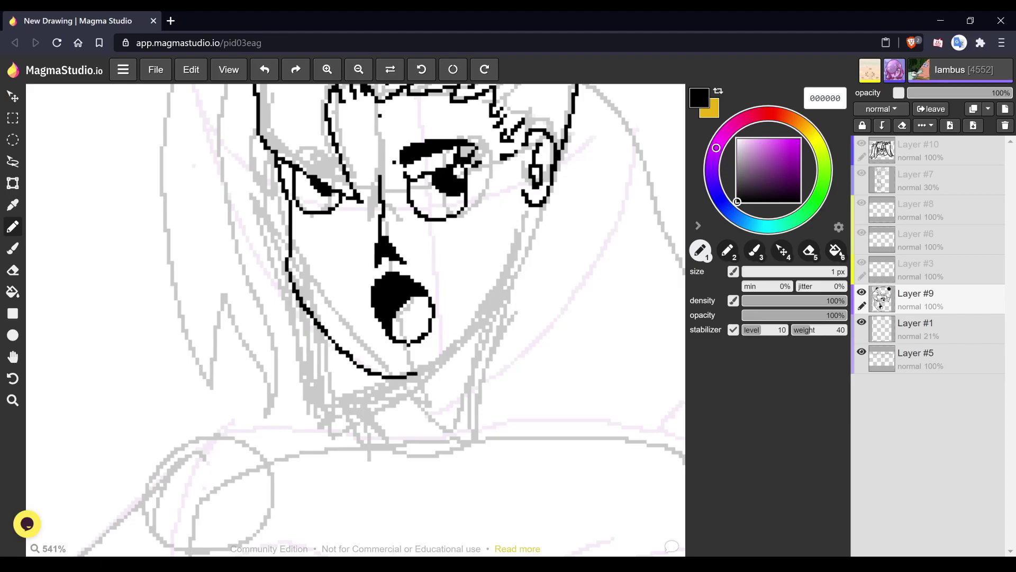
left_click_drag(421, 373, 498, 291)
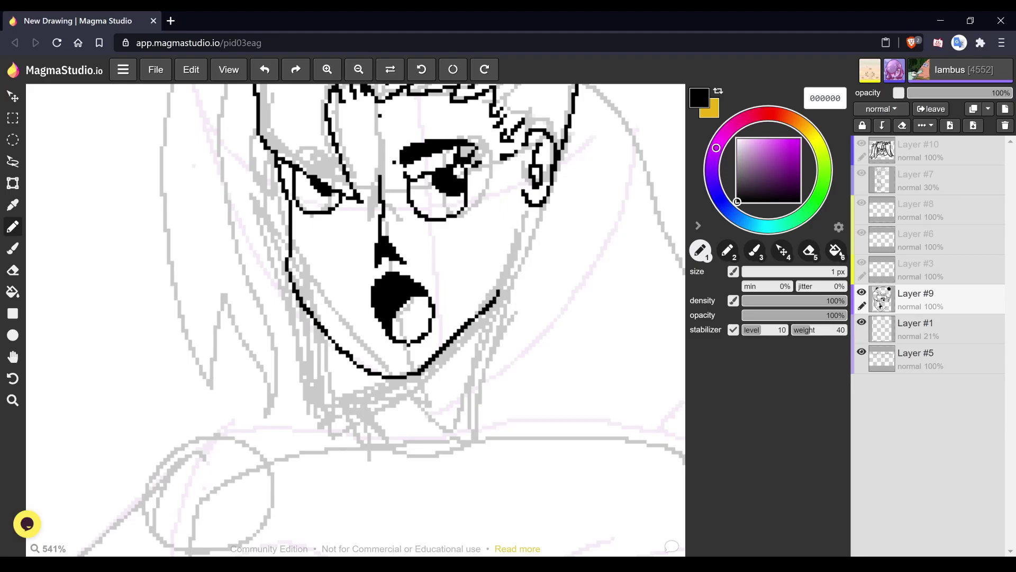
- Draw both sides of the neck, one from the ear and one from the jaw, joined by a curved line at the neck's base
key("space")
scroll(533, 346, "down", 3)
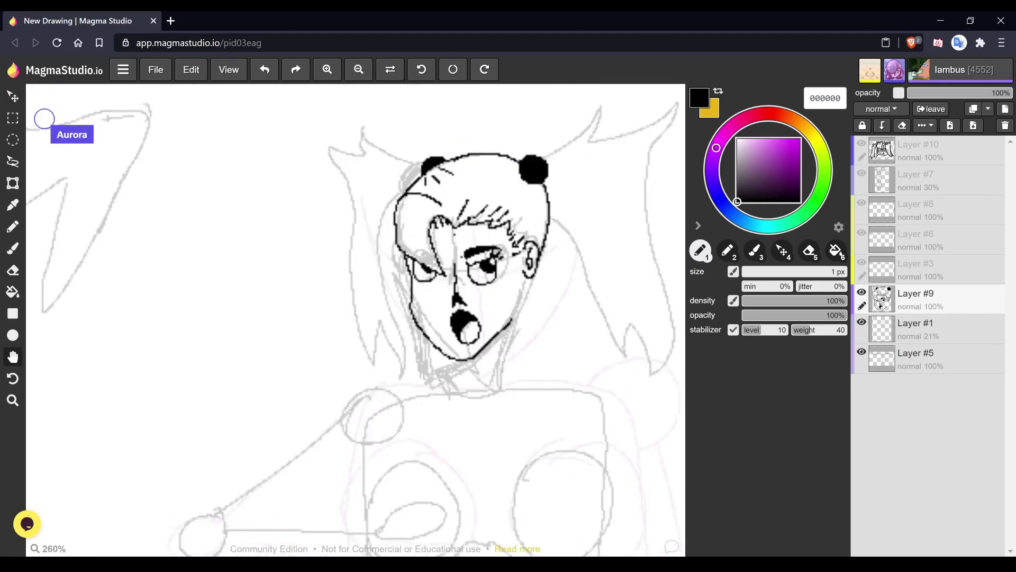
scroll(533, 318, "down", 4)
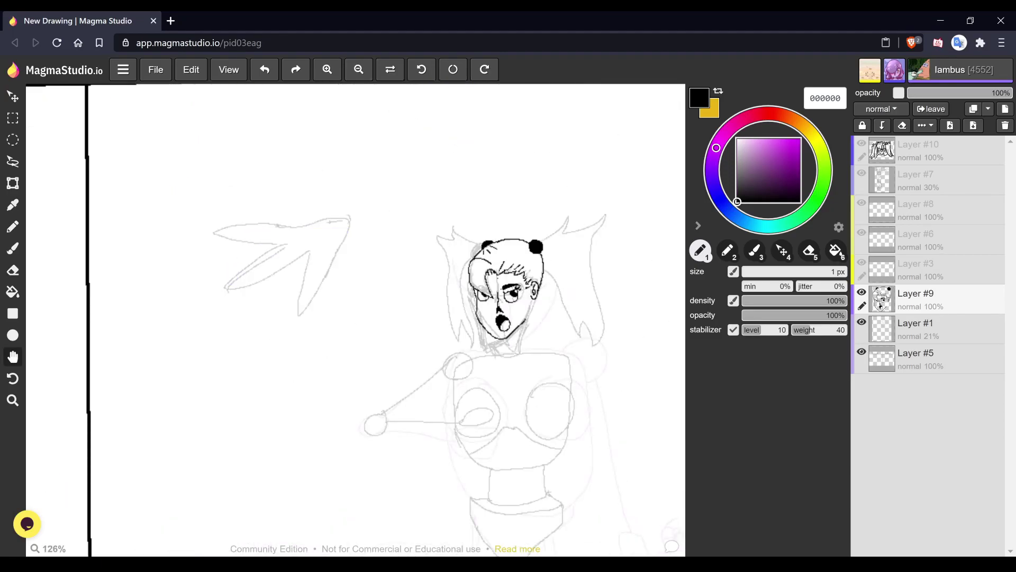
scroll(570, 359, "up", 5)
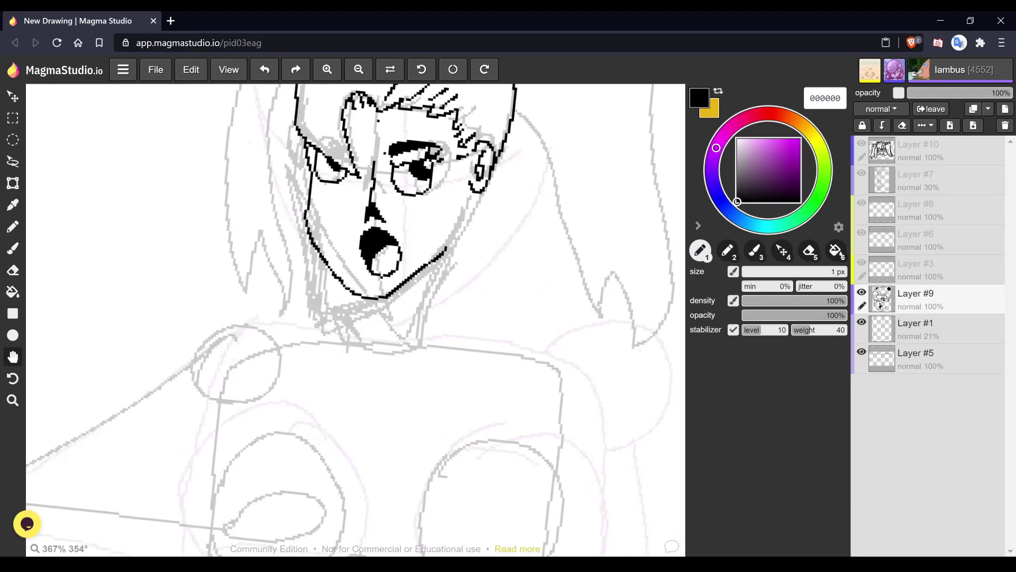
scroll(355, 319, "down", 3)
scroll(383, 344, "up", 3)
scroll(440, 331, "up", 1)
key("b")
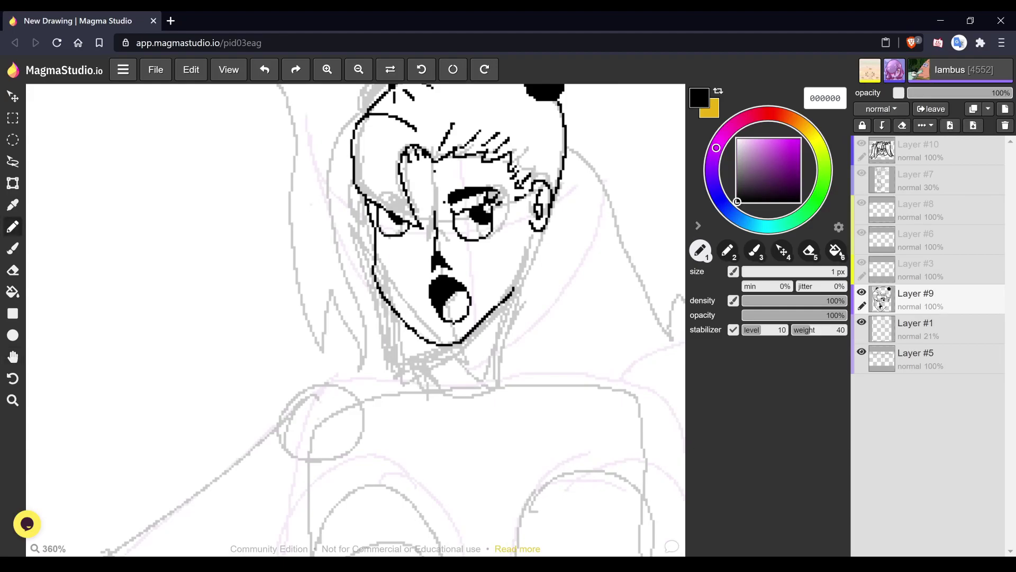
mouse_move(535, 229)
left_mouse_down()
mouse_move(498, 366)
mouse_move(505, 386)
left_mouse_up()
mouse_move(400, 320)
left_mouse_down()
mouse_move(380, 385)
mouse_move(469, 407)
mouse_move(503, 386)
mouse_move(512, 449)
left_mouse_up()
- Draw the partly visible far ear beside the second eye, tucked under the swept fringe
key("space")
scroll(512, 449, "down", 1)
scroll(544, 254, "down", 2)
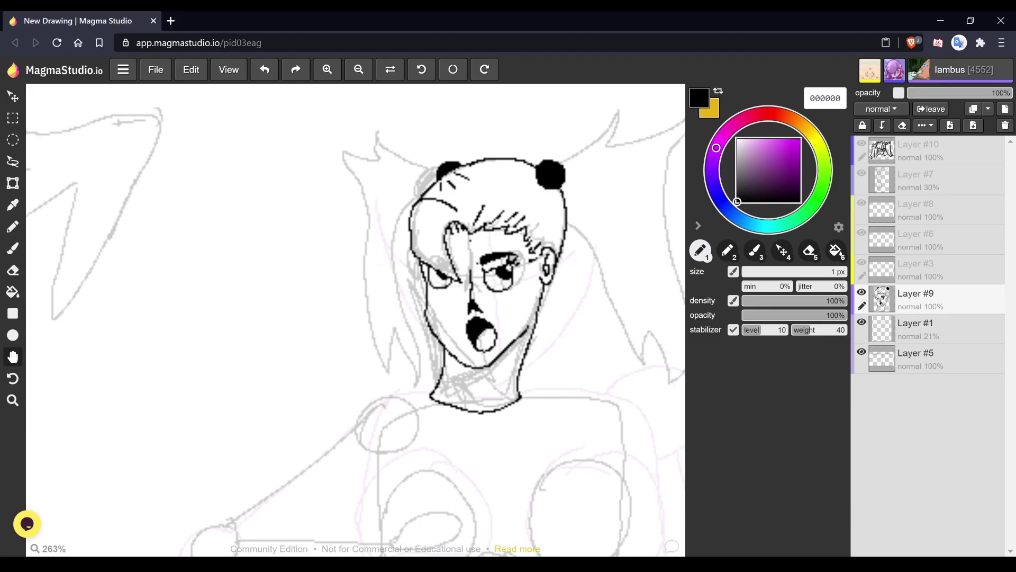
scroll(417, 270, "up", 5)
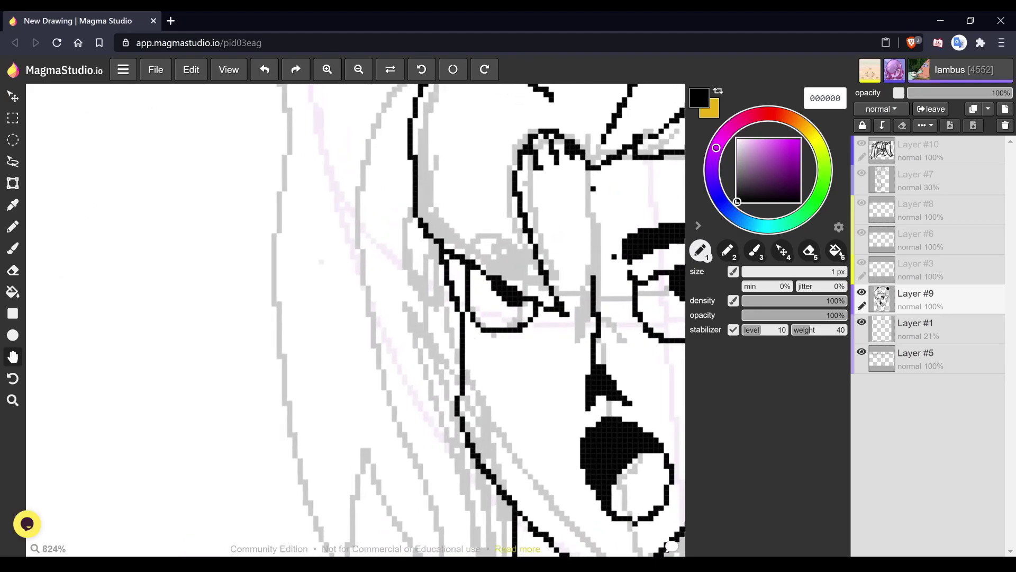
scroll(577, 226, "up", 1)
key("b")
mouse_move(414, 226)
left_mouse_down()
mouse_move(433, 289)
mouse_move(446, 311)
mouse_move(459, 311)
left_mouse_up()
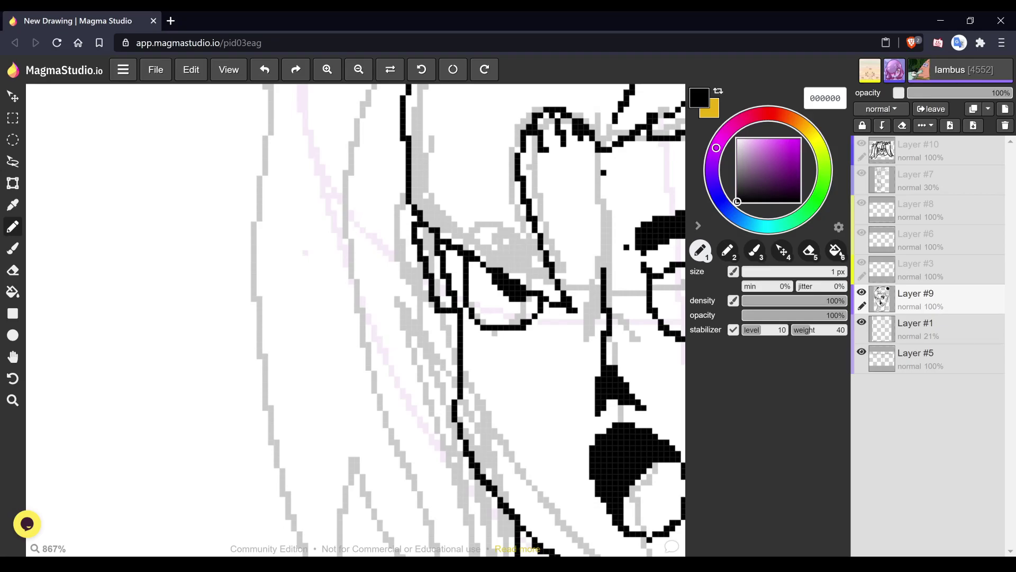
- Draw a long spiky ponytail outline flowing out and down from the black hair tie on the ear side
key("space")
scroll(352, 179, "down", 3)
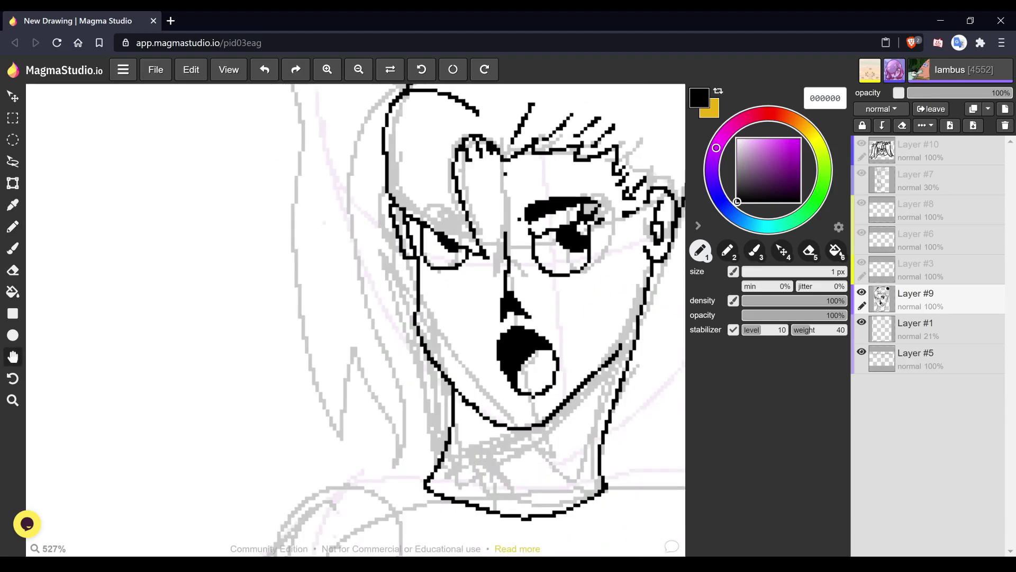
scroll(454, 306, "down", 2)
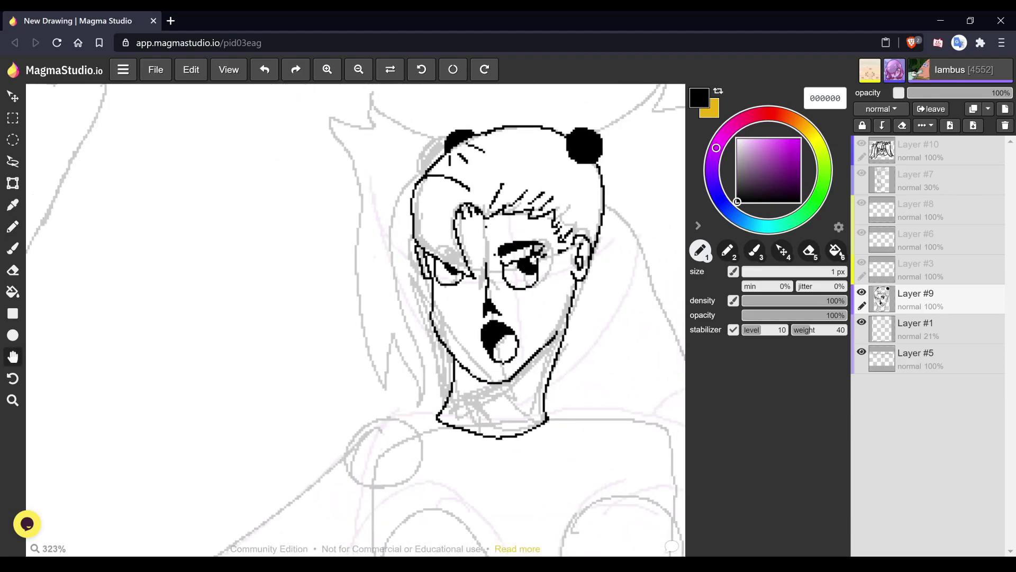
left_click_drag(454, 305, 395, 356)
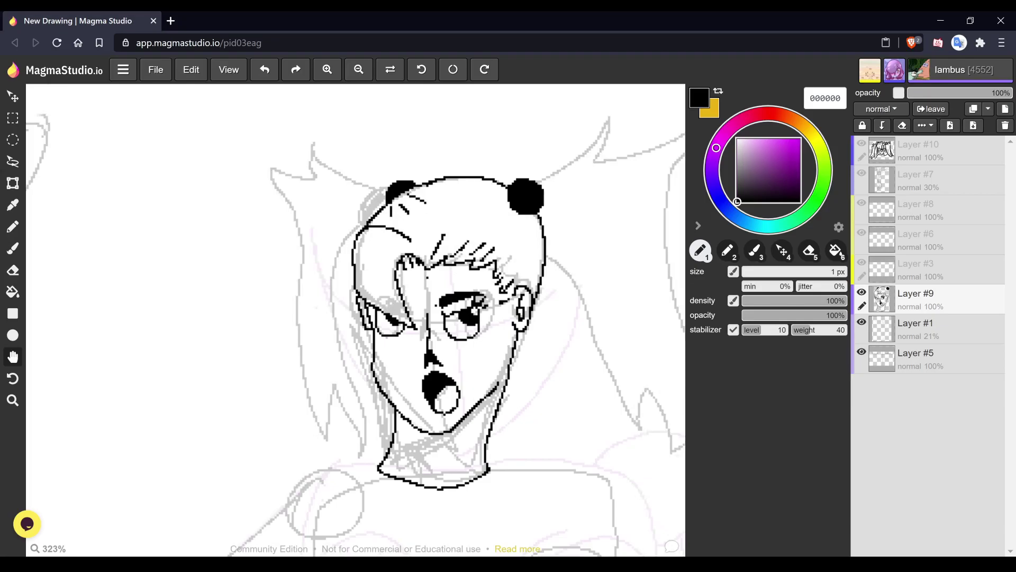
scroll(402, 318, "up", 1)
scroll(512, 248, "down", 2)
key("b")
mouse_move(468, 248)
left_mouse_down()
mouse_move(534, 184)
mouse_move(525, 227)
mouse_move(576, 200)
mouse_move(542, 291)
mouse_move(569, 378)
mouse_move(566, 406)
left_mouse_up()
mouse_move(472, 259)
left_mouse_down()
mouse_move(494, 260)
mouse_move(511, 271)
mouse_move(518, 320)
mouse_move(507, 371)
mouse_move(513, 392)
mouse_move(532, 367)
mouse_move(546, 402)
mouse_move(524, 505)
mouse_move(565, 399)
left_mouse_up()
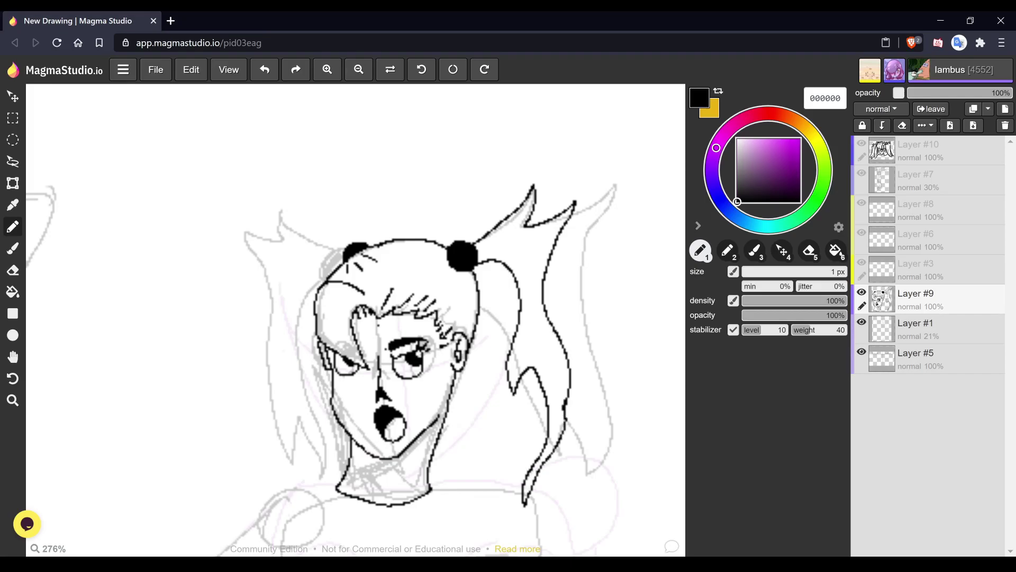
- Draw the opposite ponytail with spiky tips above the hair tie and wavy strands falling beside the face to the shoulder
mouse_move(360, 245)
left_mouse_down()
mouse_move(319, 192)
mouse_move(325, 227)
mouse_move(276, 210)
left_mouse_up()
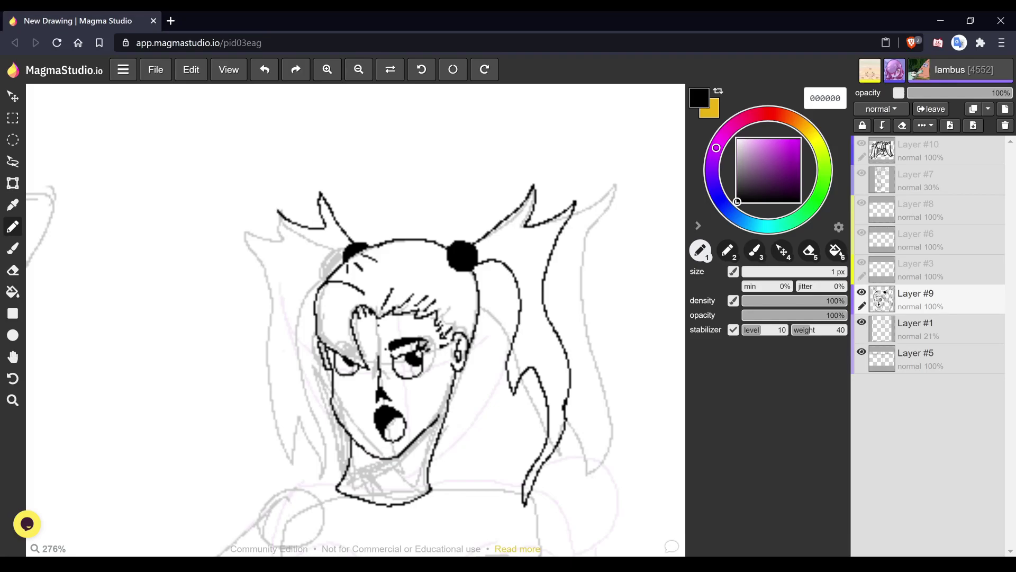
mouse_move(277, 210)
left_mouse_down()
mouse_move(254, 209)
mouse_move(275, 229)
mouse_move(255, 350)
mouse_move(269, 406)
mouse_move(276, 389)
mouse_move(291, 405)
mouse_move(317, 488)
left_mouse_up()
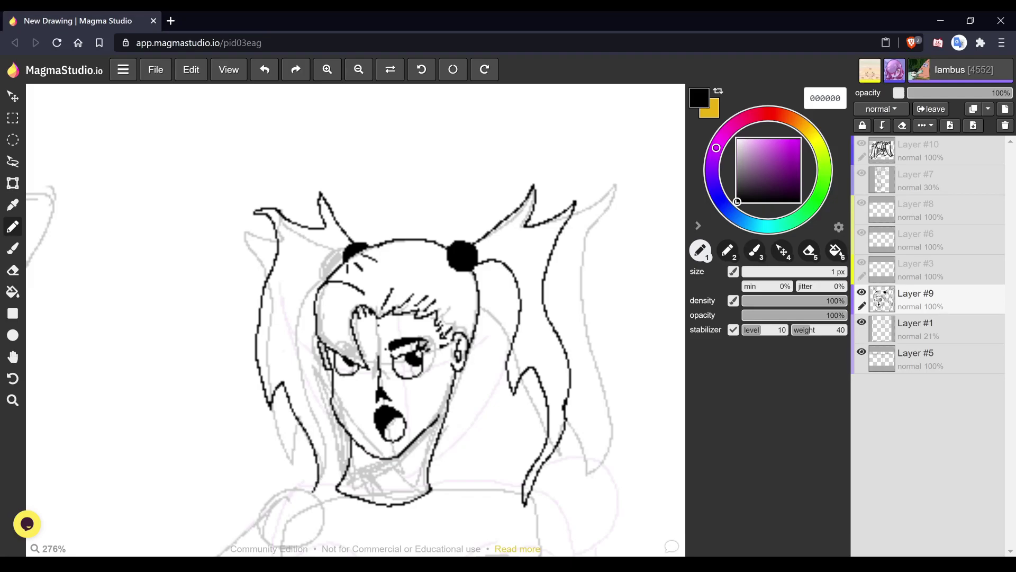
left_click_drag(321, 489, 335, 416)
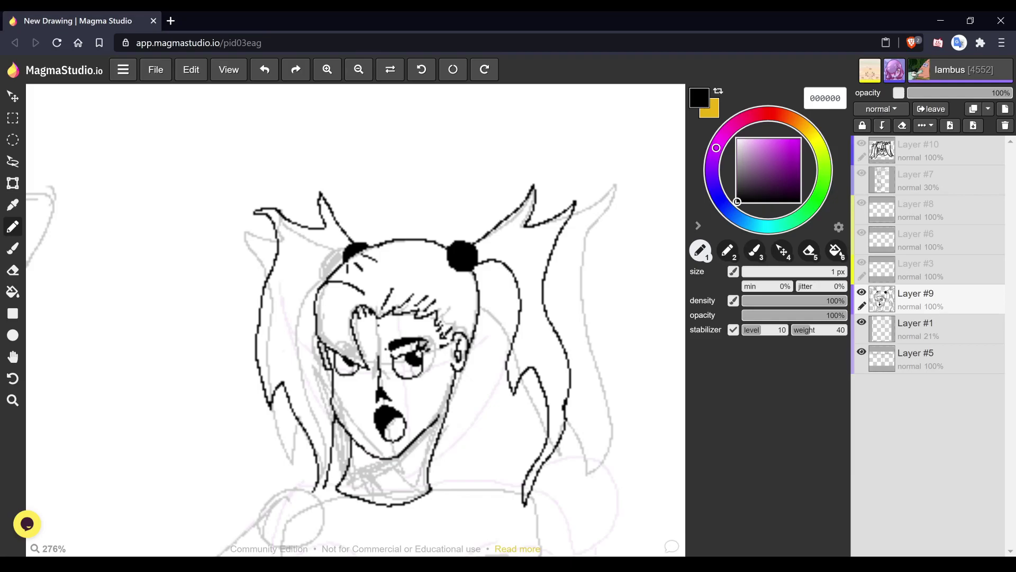
- Erase the lower ear-side ponytail with a 60 px eraser, keeping its spiky upper tips and the short line at the hair tie
key("h")
left_click_drag(356, 320, 373, 245)
scroll(355, 320, "up", 3)
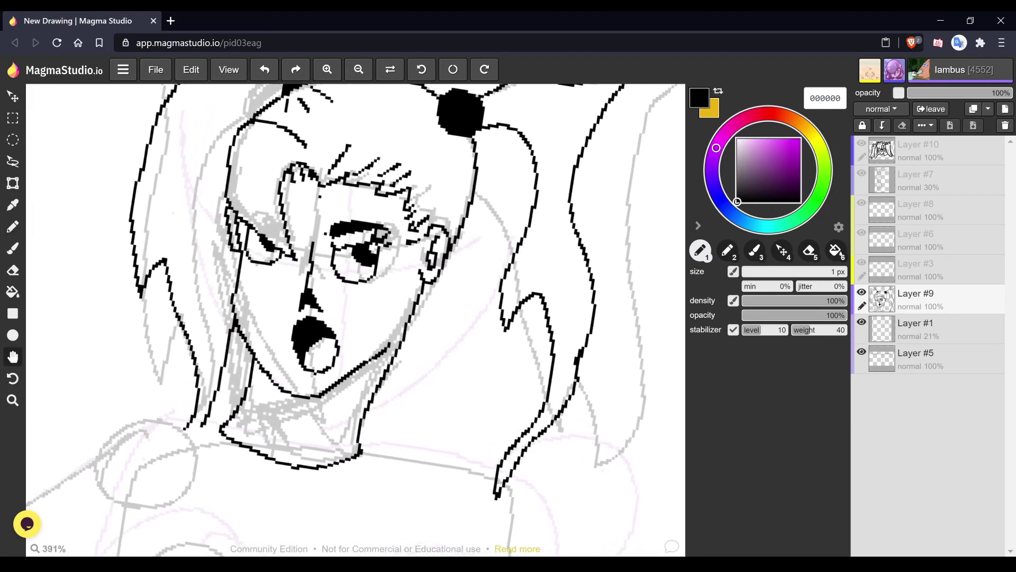
scroll(356, 320, "down", 2)
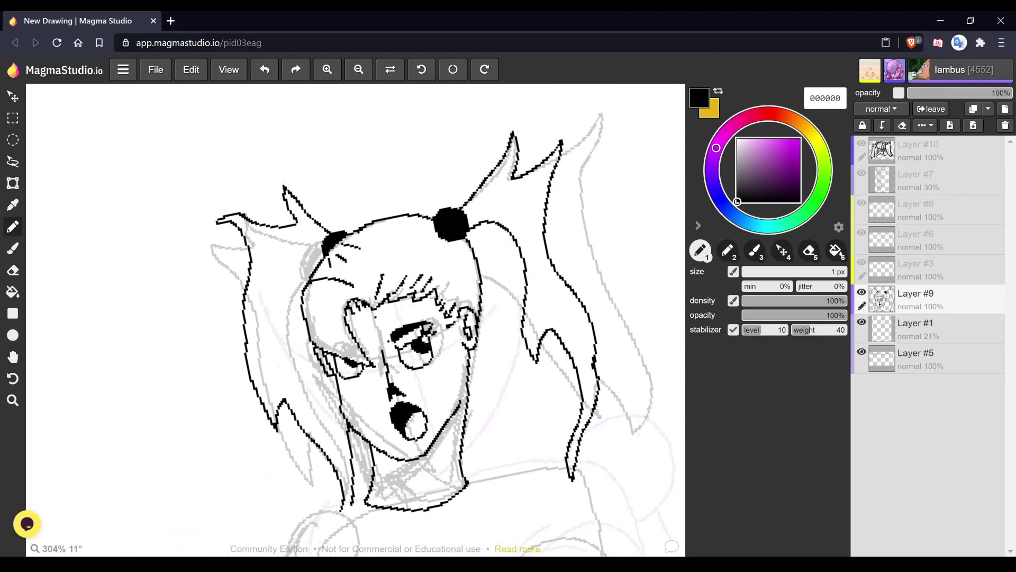
key("e")
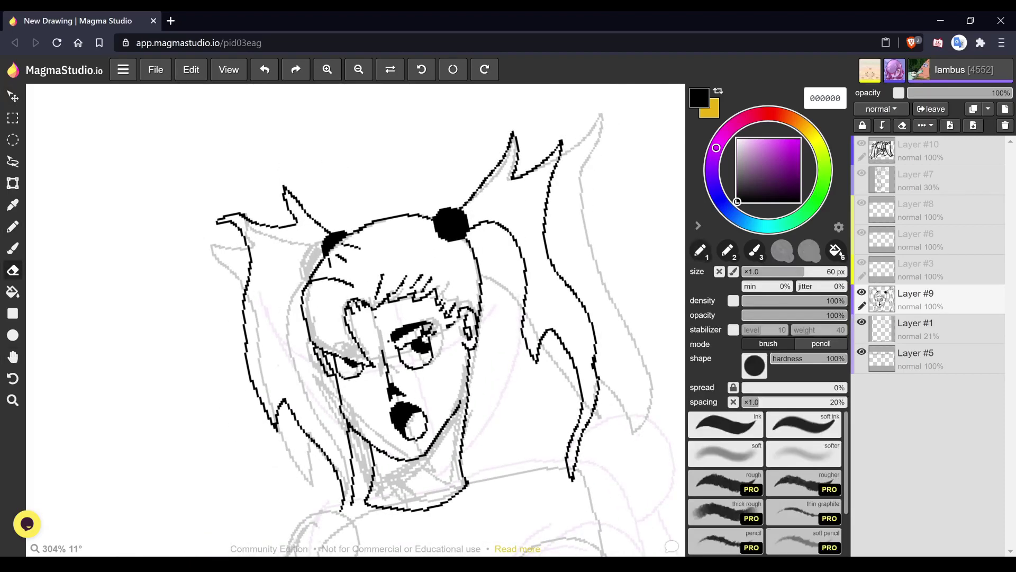
left_click_drag(547, 182, 555, 265)
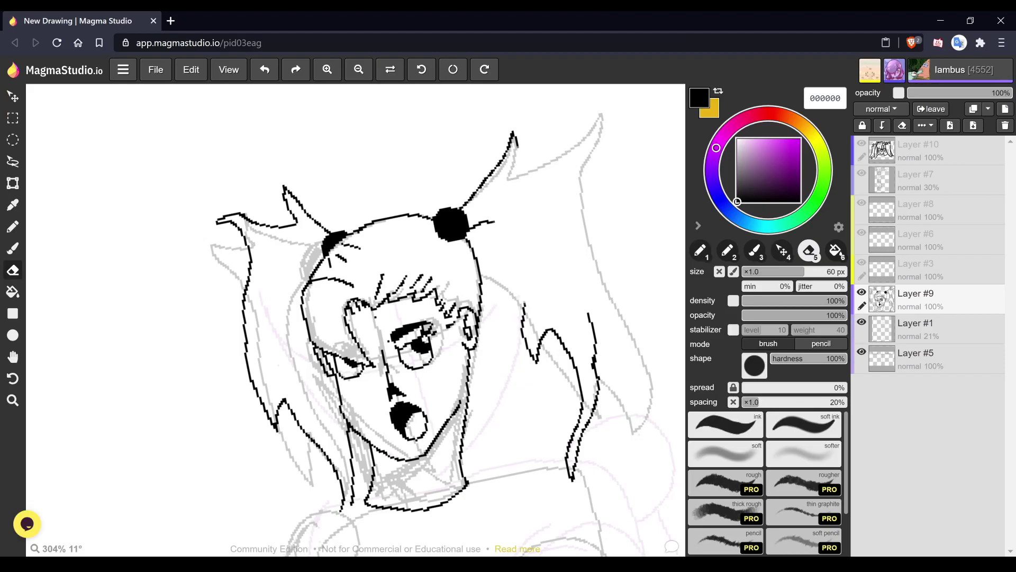
key("ctrl+z")
mouse_move(590, 371)
left_mouse_down()
mouse_move(627, 416)
mouse_move(590, 466)
mouse_move(571, 343)
mouse_move(524, 328)
mouse_move(545, 222)
mouse_move(588, 230)
mouse_move(580, 217)
left_mouse_up()
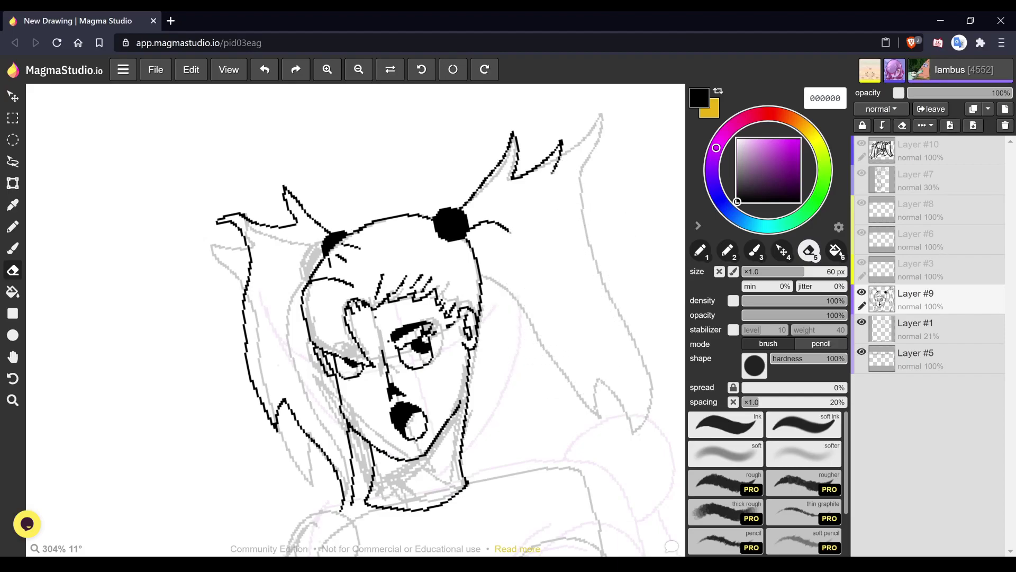
- Redraw the lower ear-side ponytail closer to the neck, with a pointed notch and a long curved strand tapering at shoulder height
key("1")
mouse_move(492, 219)
left_mouse_down()
mouse_move(518, 248)
mouse_move(498, 362)
mouse_move(527, 346)
mouse_move(539, 448)
mouse_move(549, 473)
mouse_move(571, 488)
mouse_move(559, 391)
mouse_move(591, 294)
mouse_move(550, 170)
left_mouse_up()
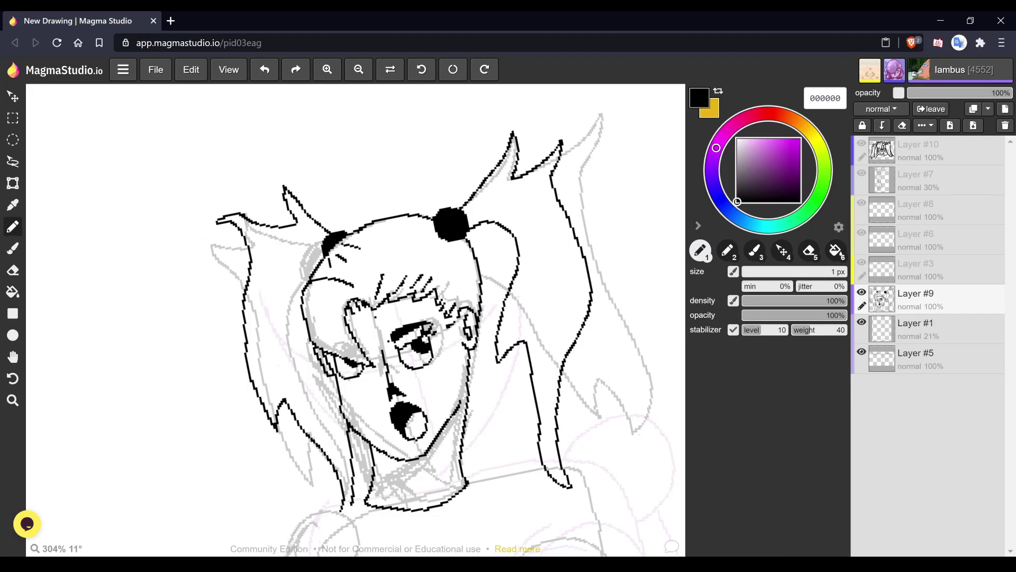
scroll(637, 201, "down", 5)
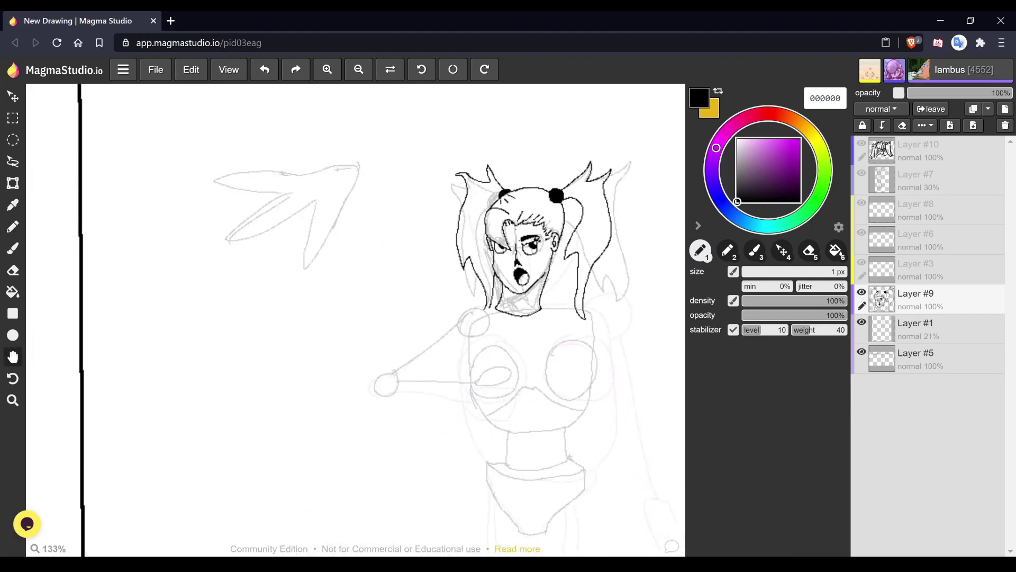
scroll(631, 298, "down", 4)
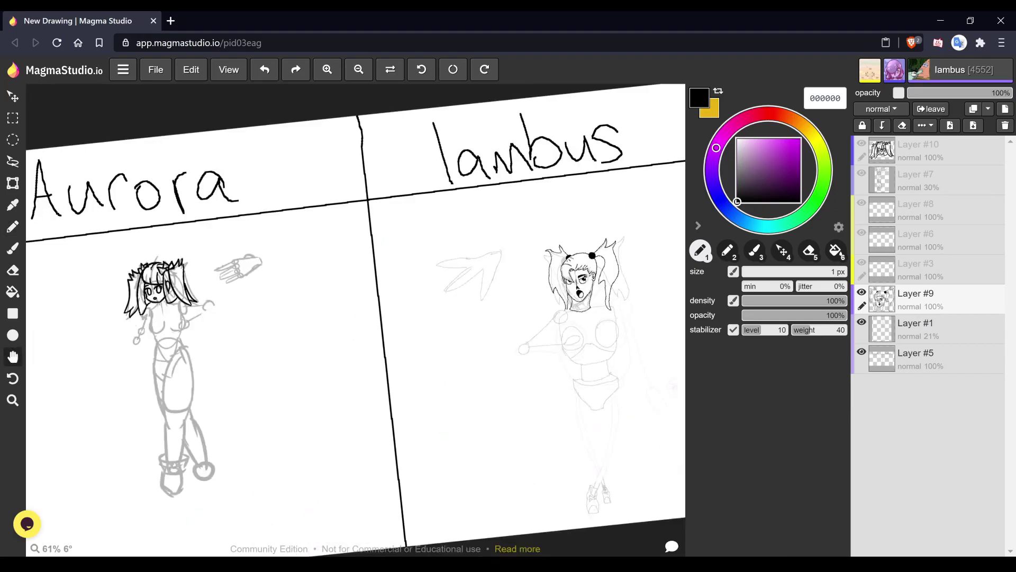
key("p")
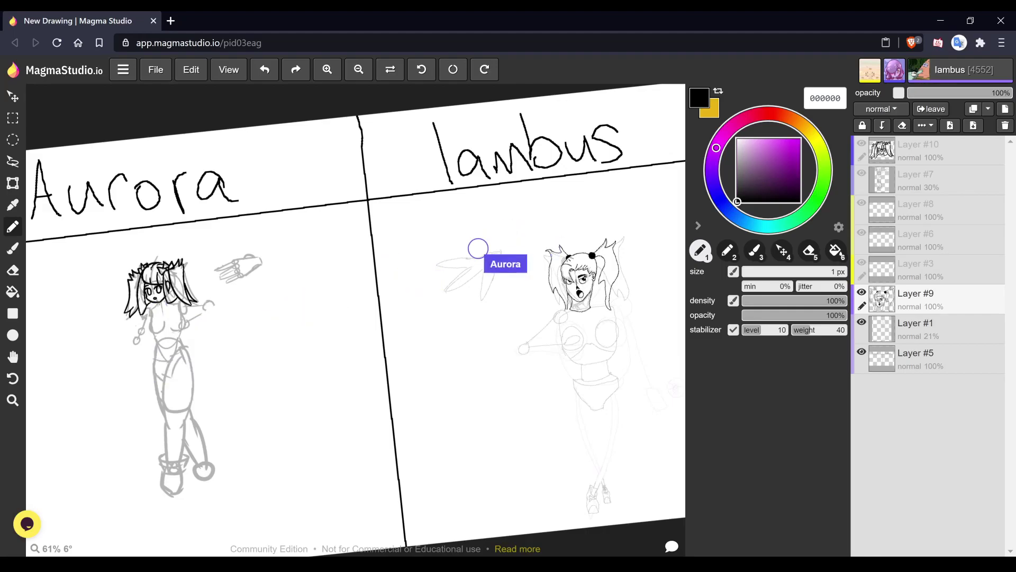
- Nudge the Layer #9 line art slightly down and towards the far-ear side with the Move tool
scroll(356, 319, "up", 4)
scroll(608, 297, "up", 3)
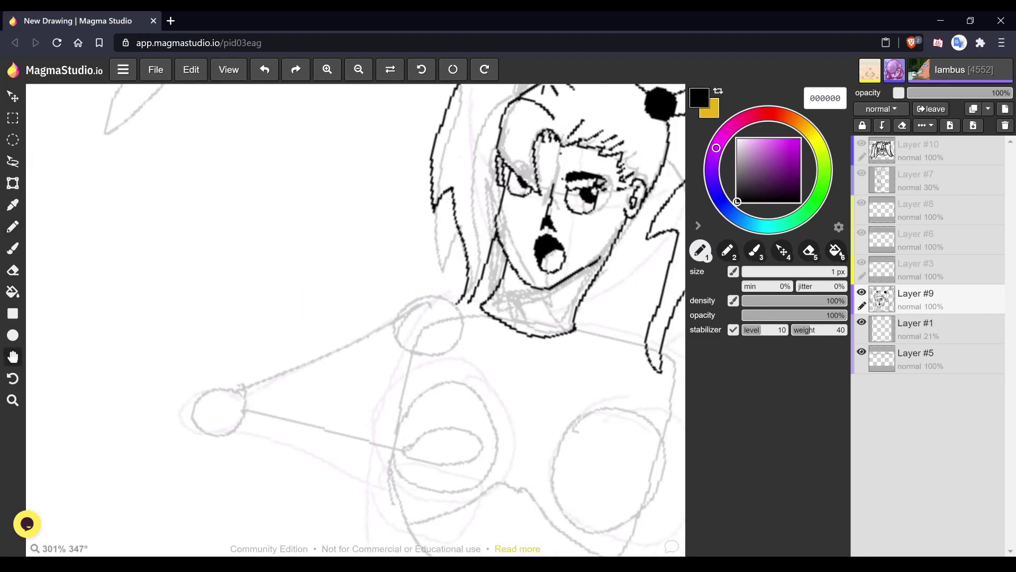
scroll(608, 296, "up", 4)
left_click_drag(355, 254, 376, 377)
key("b")
left_click_drag(507, 233, 498, 283)
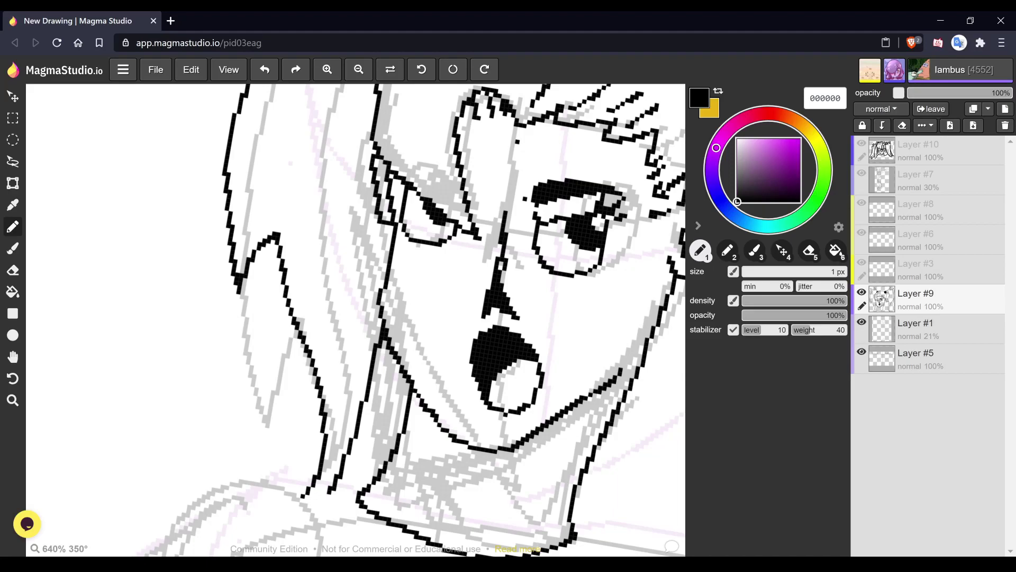
key("4")
left_click_drag(497, 284, 486, 299)
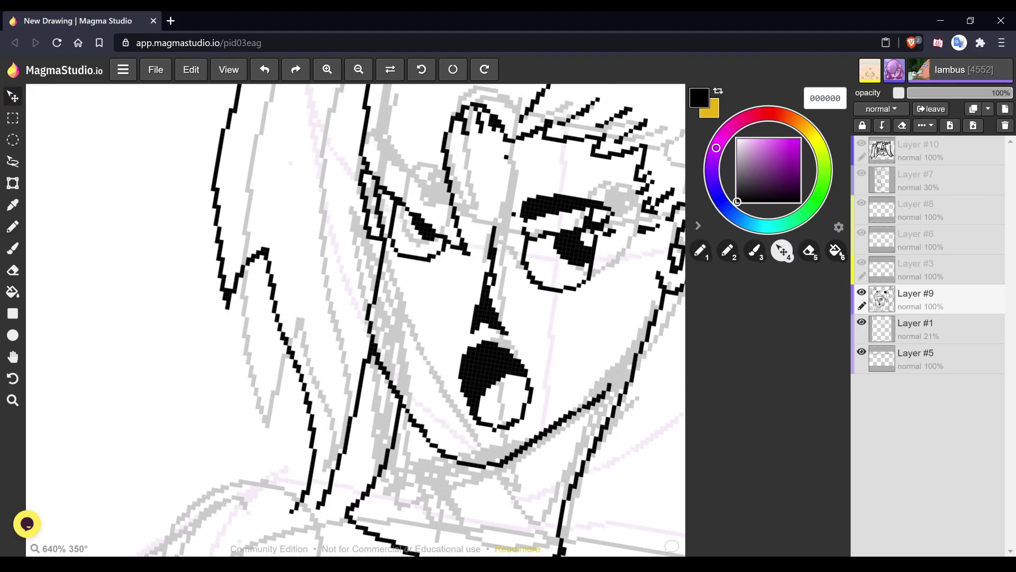
- Erase the lower part of the nose with a 5 px eraser and redraw a shorter black nose tip with flared nostrils
key("e")
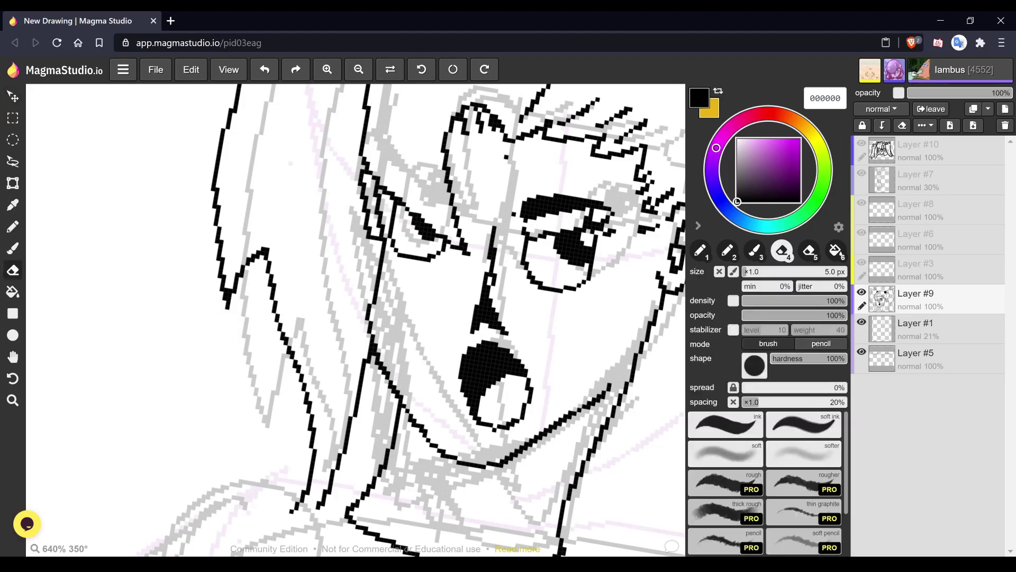
left_click_drag(491, 265, 484, 290)
mouse_move(479, 299)
left_mouse_down()
mouse_move(524, 328)
mouse_move(504, 332)
left_mouse_up()
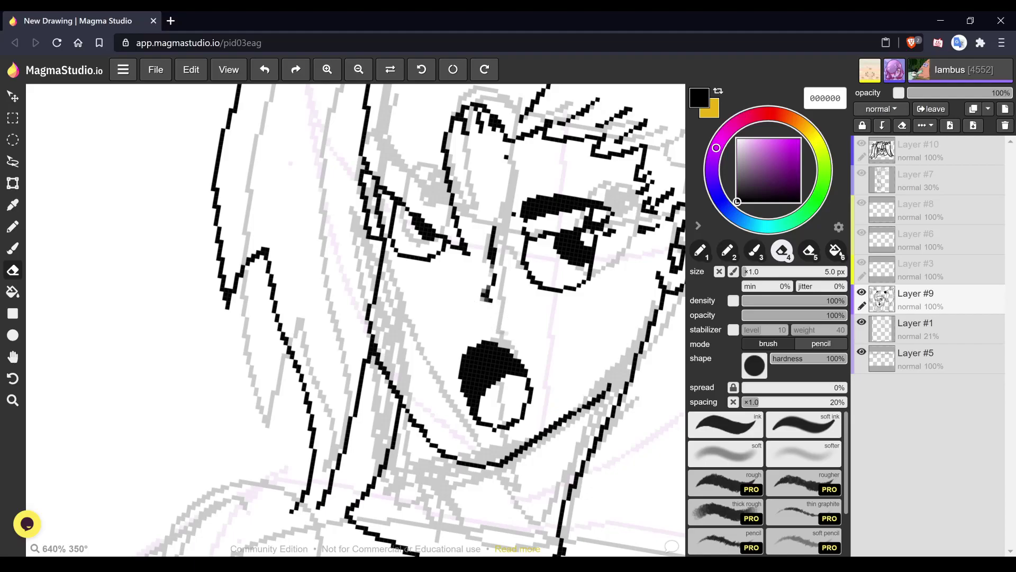
key("1")
mouse_move(485, 295)
left_mouse_down()
mouse_move(470, 319)
mouse_move(503, 311)
mouse_move(473, 319)
mouse_move(488, 301)
mouse_move(498, 309)
mouse_move(486, 286)
mouse_move(496, 265)
left_mouse_up()
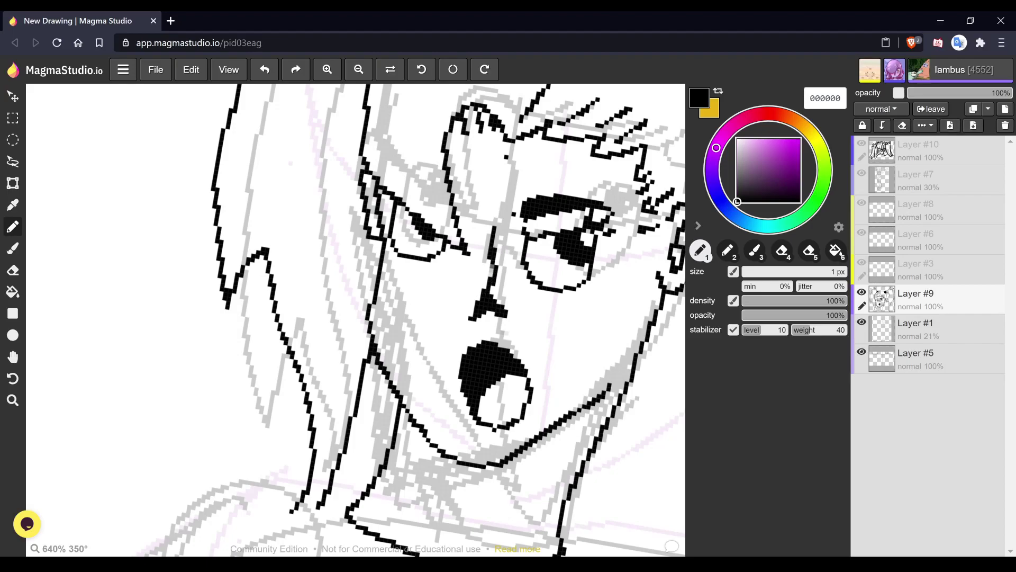
scroll(356, 320, "down", 3)
scroll(356, 319, "down", 3)
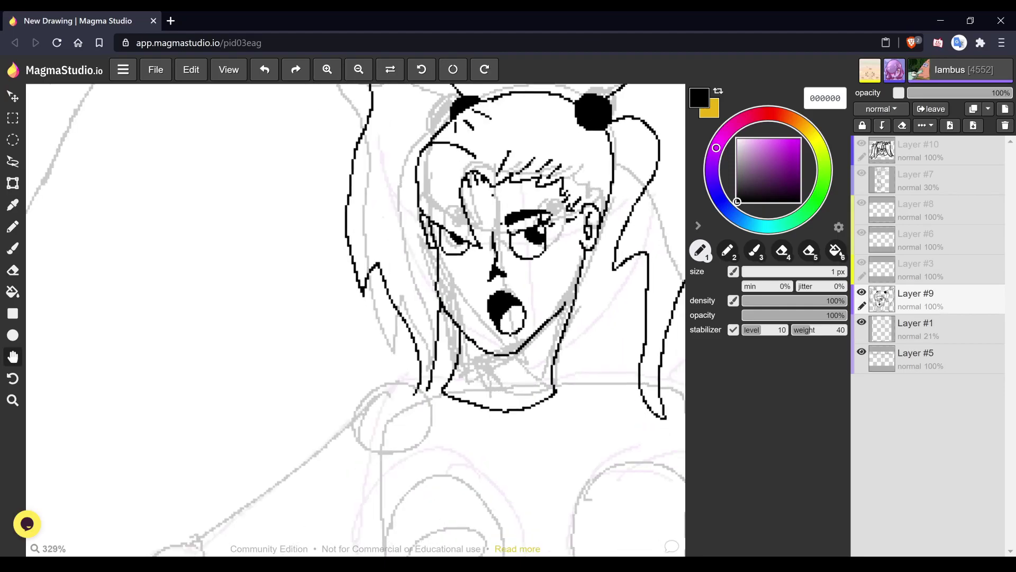
scroll(542, 315, "down", 2)
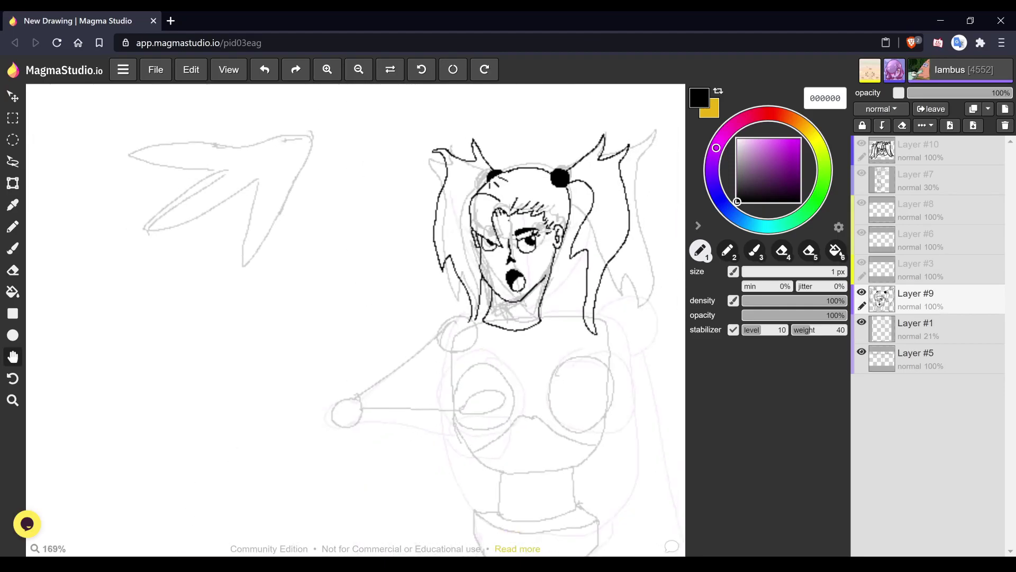
scroll(605, 165, "down", 2)
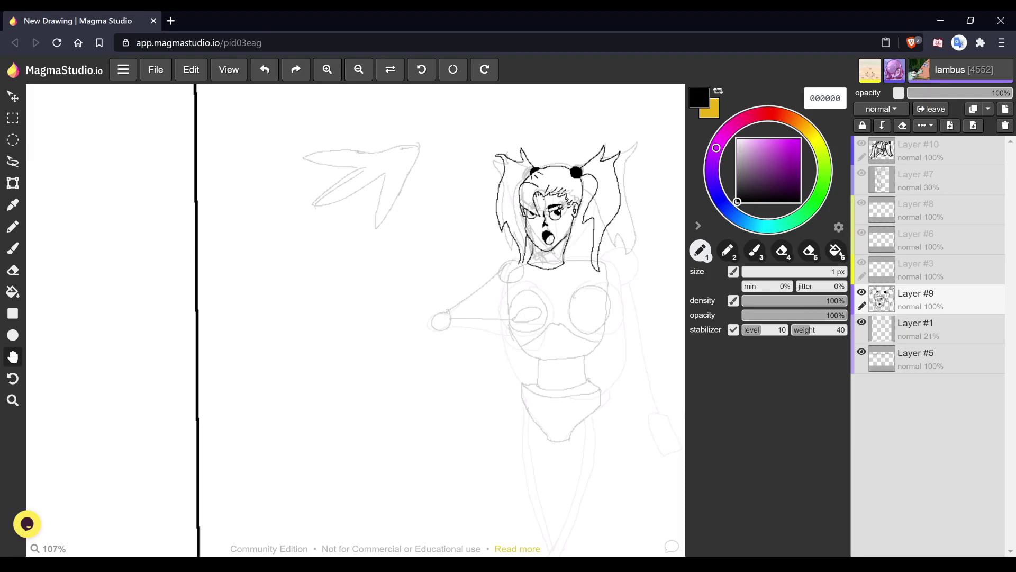
key("p")
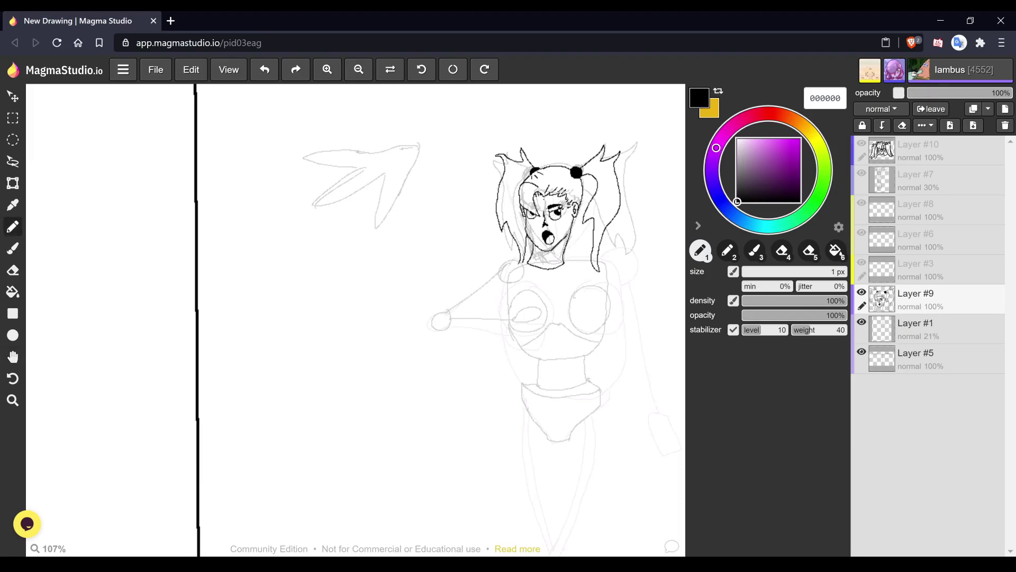
key("space")
scroll(553, 334, "up", 6)
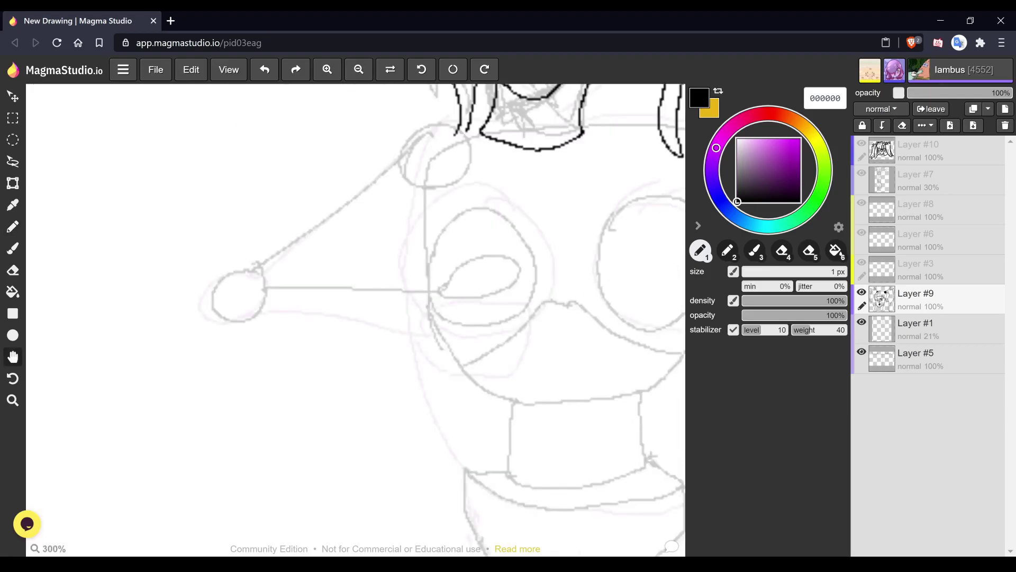
scroll(498, 354, "down", 5)
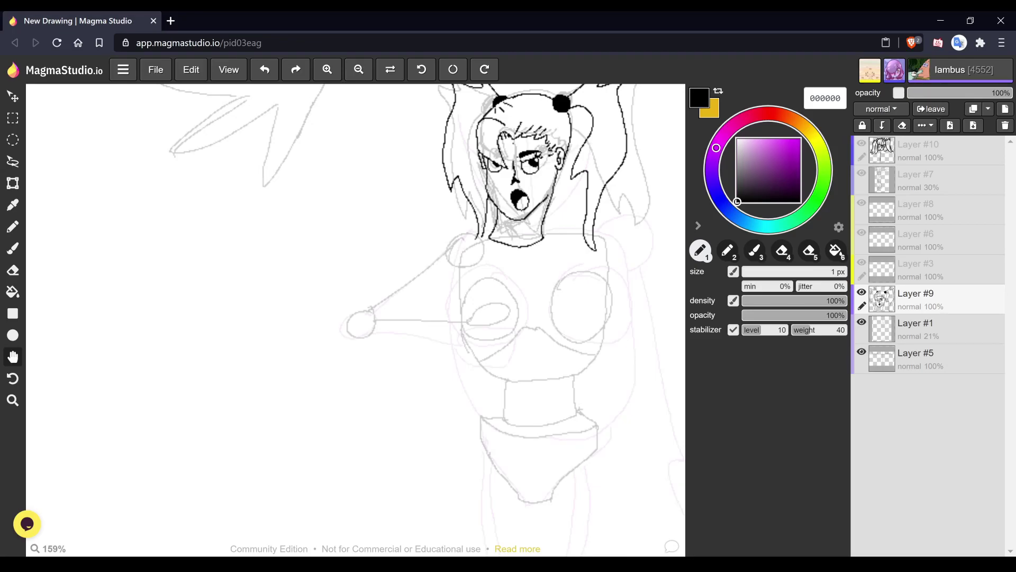
key("b")
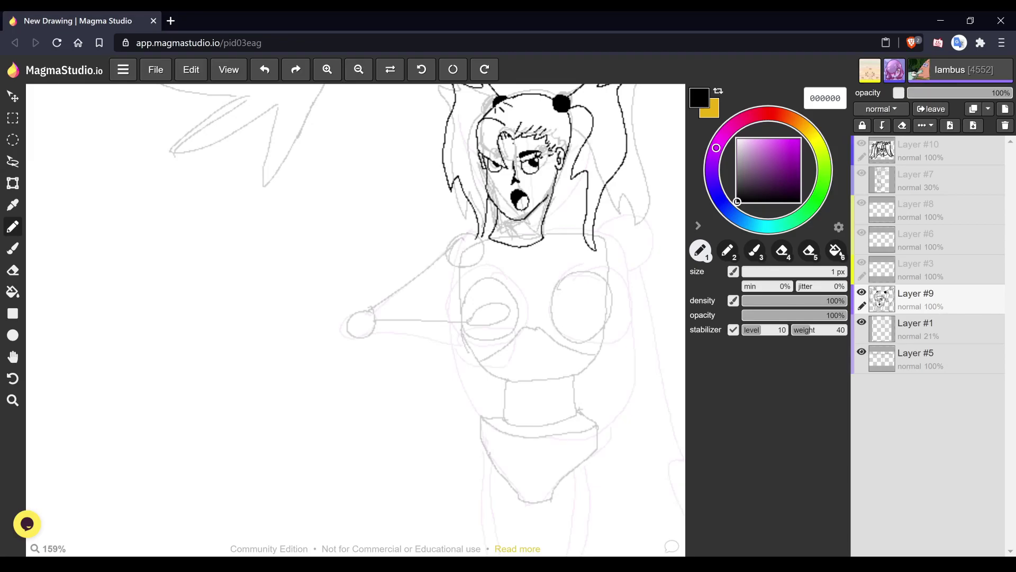
key("alt+Tab")
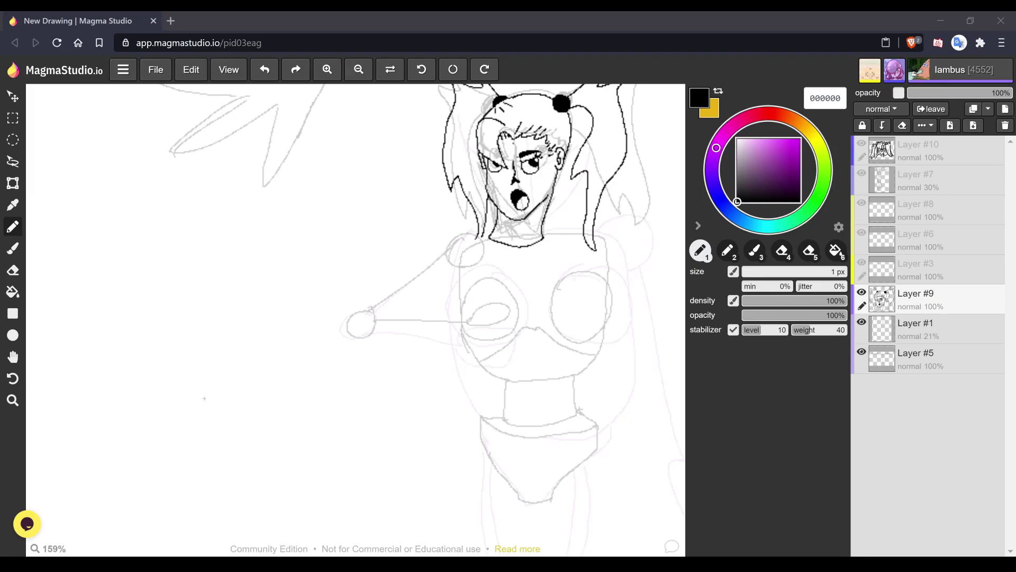
left_click(204, 398)
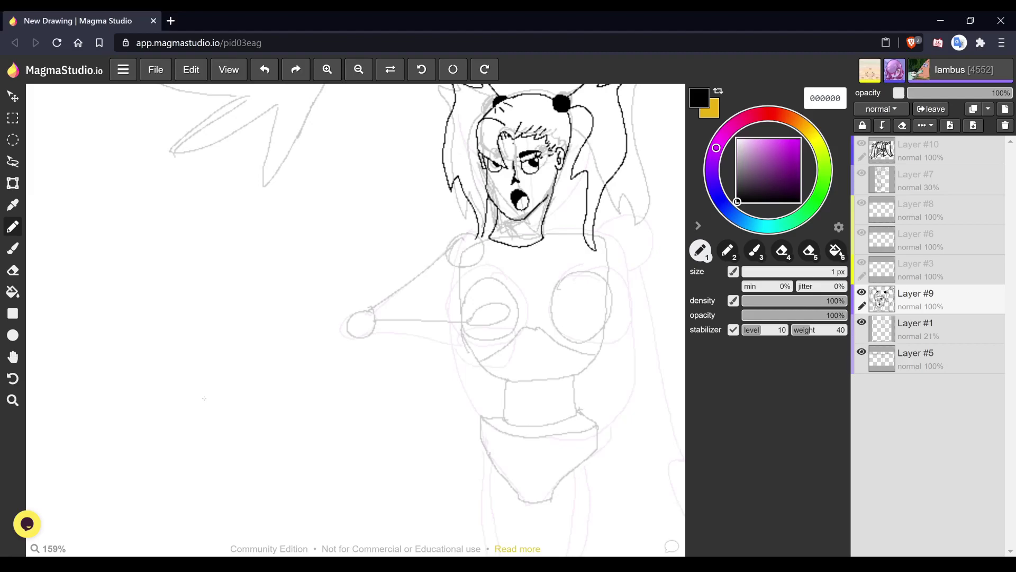
key("space")
scroll(498, 298, "down", 4)
key("b")
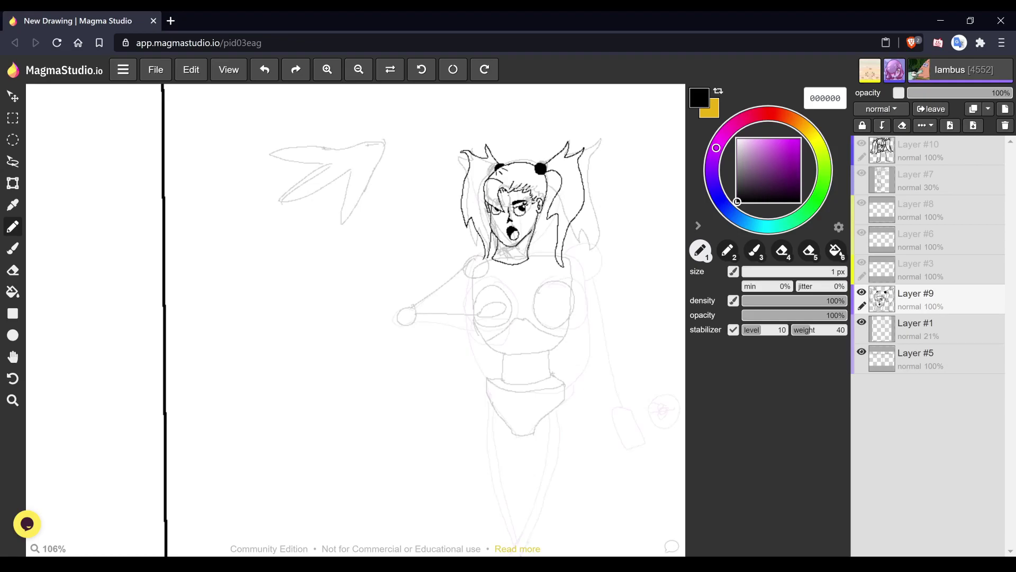
- Draw two curved lines across the neck above its base and fill the band between them with black as a choker
scroll(529, 224, "up", 6)
scroll(555, 356, "down", 1)
scroll(556, 356, "up", 2)
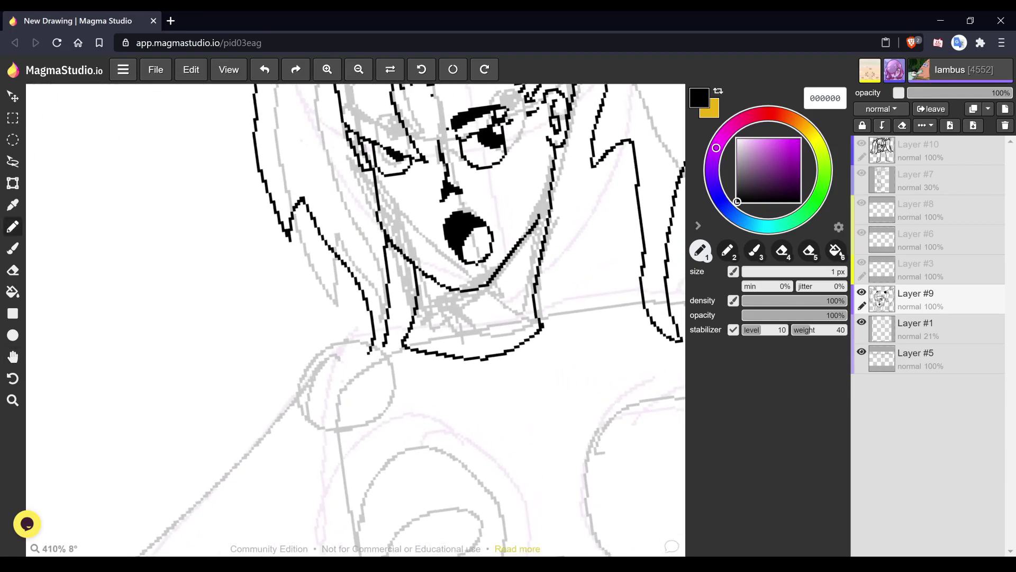
mouse_move(416, 294)
left_mouse_down()
mouse_move(501, 310)
mouse_move(529, 294)
left_mouse_up()
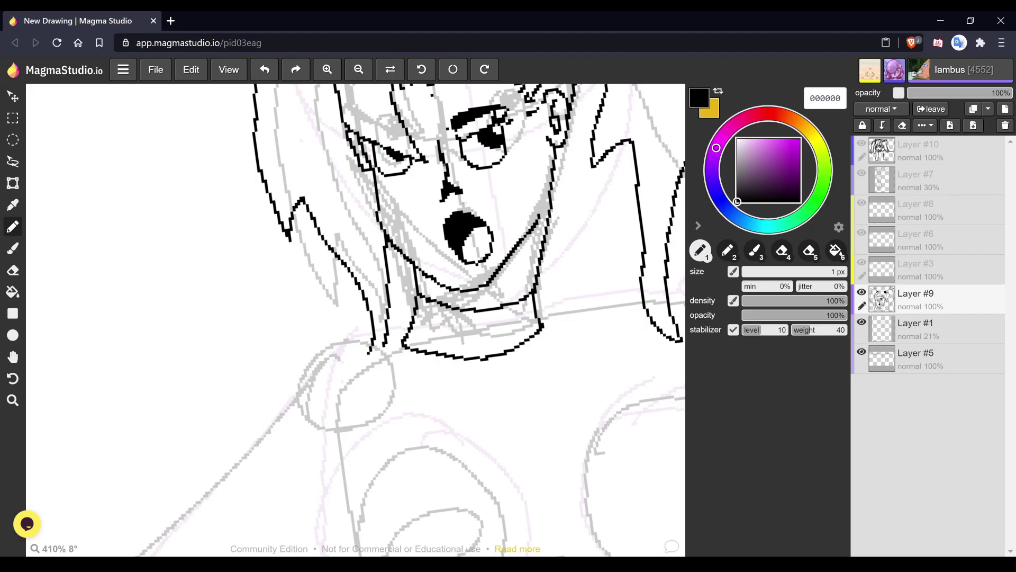
mouse_move(411, 321)
left_mouse_down()
mouse_move(472, 330)
mouse_move(538, 312)
left_mouse_up()
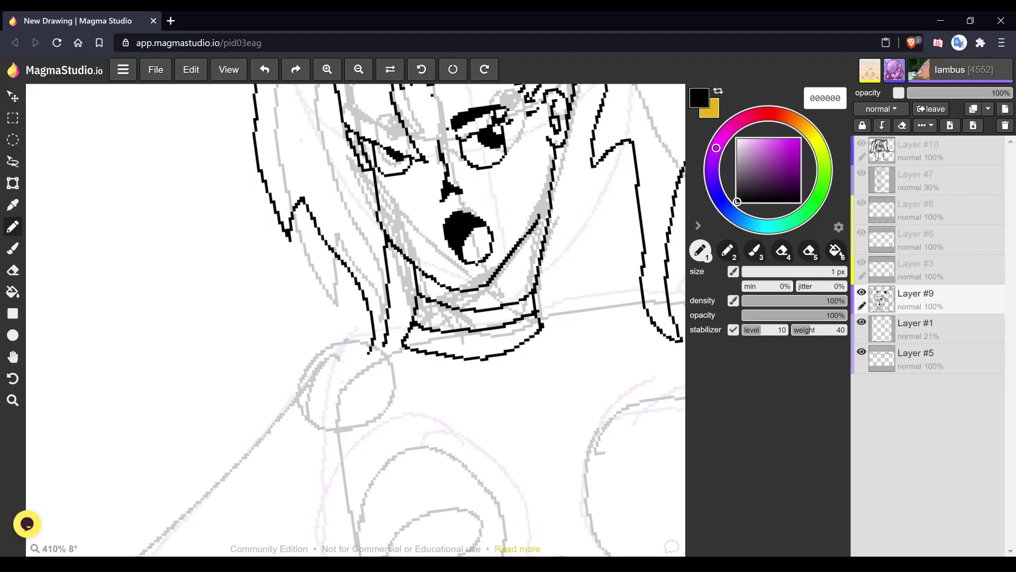
key("6")
left_click(477, 318)
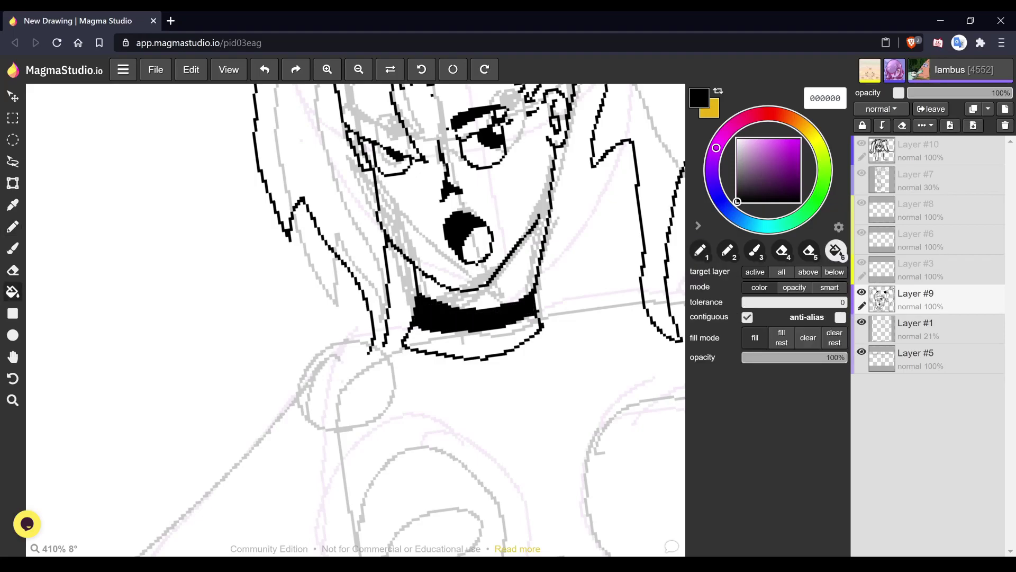
- Erase a round stud in the choker's centre and a notch at each end with the 5 px eraser
key("h")
scroll(492, 328, "up", 3)
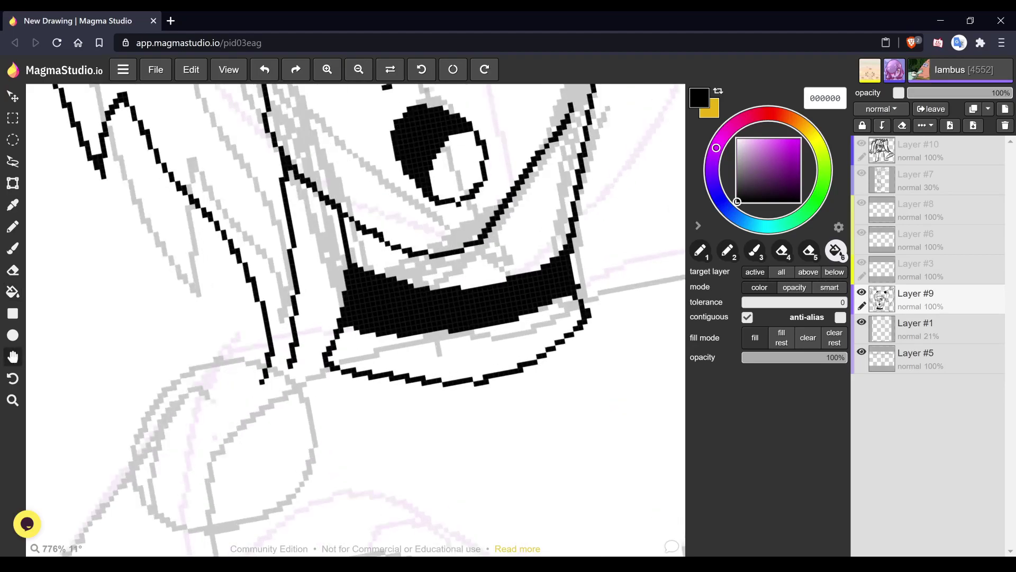
key("6")
key("4")
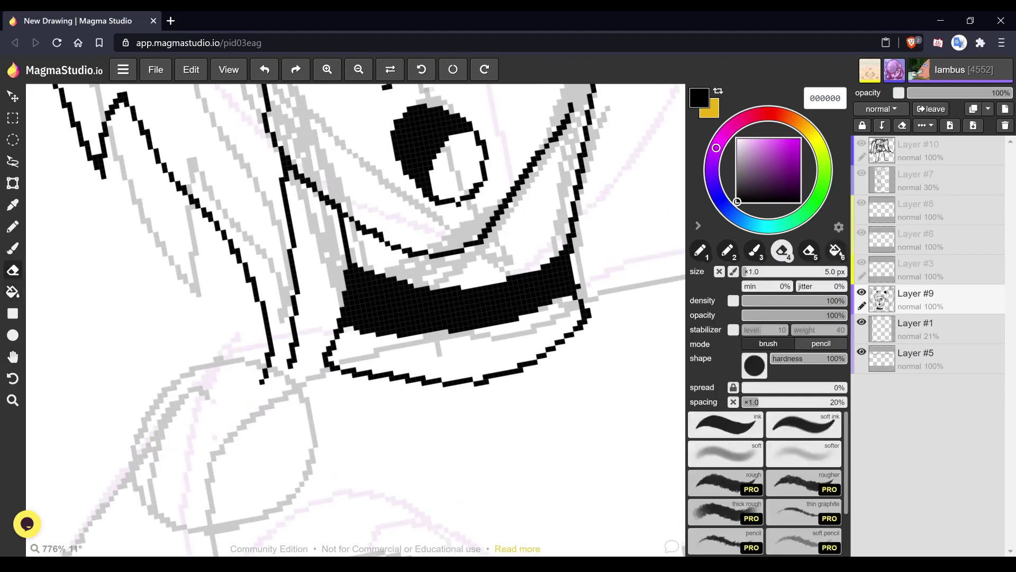
left_click_drag(442, 310, 455, 307)
mouse_move(572, 259)
left_mouse_down()
mouse_move(567, 281)
mouse_move(561, 267)
mouse_move(569, 270)
left_mouse_up()
left_click_drag(352, 286, 350, 302)
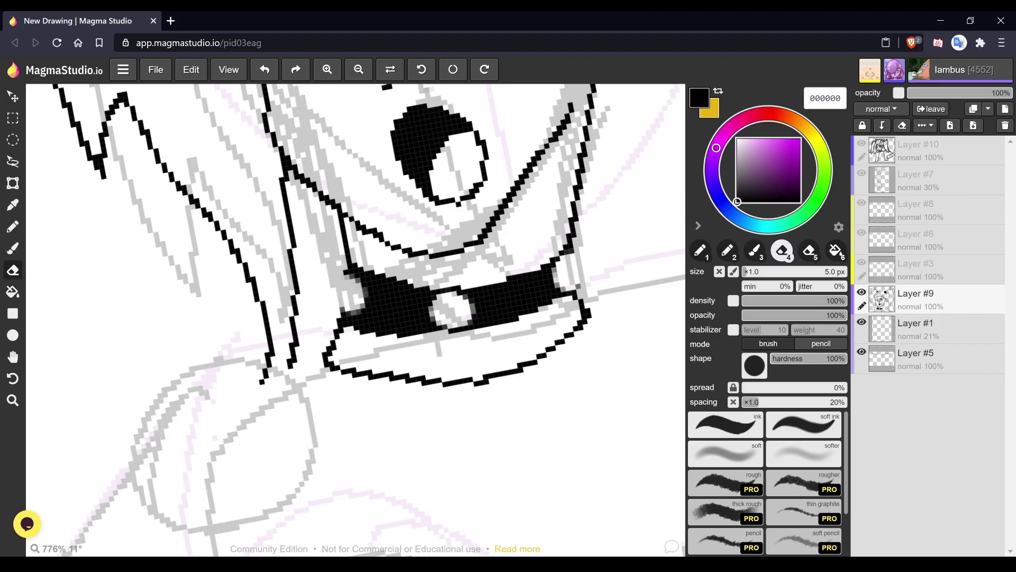
- Draw small pointed spikes in the erased notches at both ends of the choker using the 1 px pencil
key("1")
mouse_move(558, 259)
left_mouse_down()
mouse_move(605, 256)
mouse_move(606, 269)
mouse_move(575, 288)
left_mouse_up()
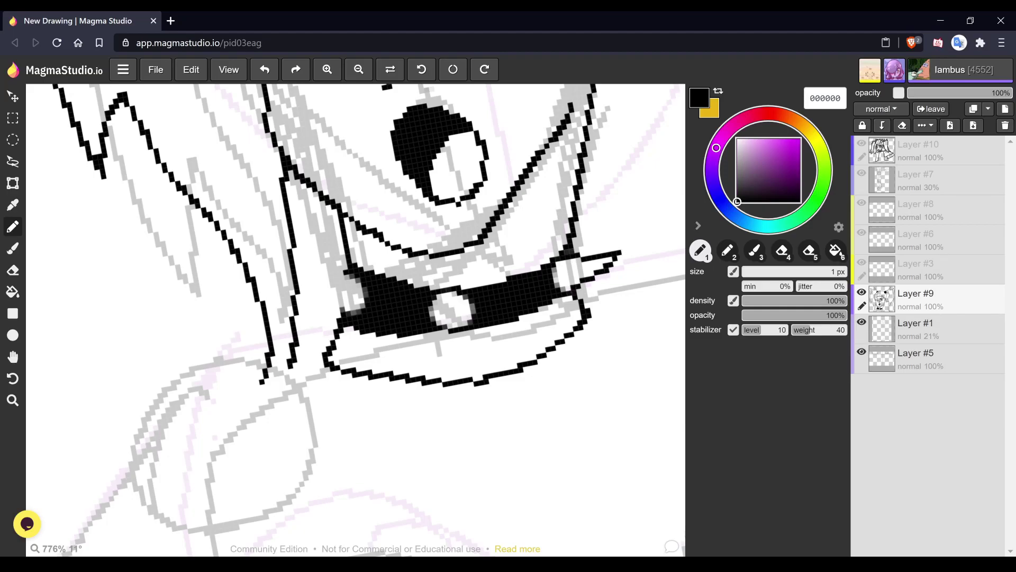
mouse_move(361, 273)
left_mouse_down()
mouse_move(325, 272)
mouse_move(320, 292)
mouse_move(339, 313)
left_mouse_up()
key("ctrl+z")
mouse_move(359, 273)
left_mouse_down()
mouse_move(326, 260)
mouse_move(348, 318)
left_mouse_up()
key("space")
scroll(532, 248, "down", 3)
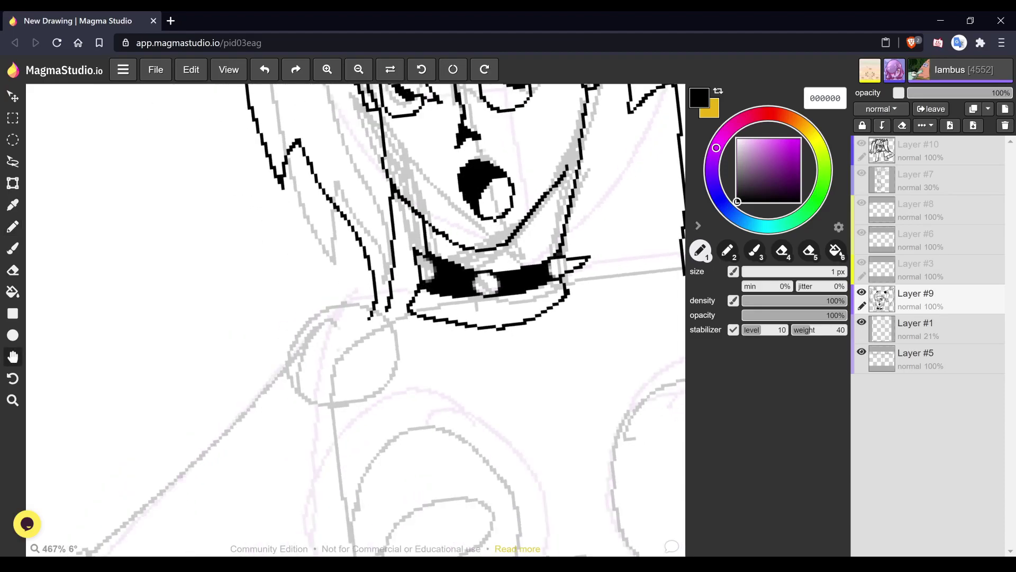
scroll(355, 319, "down", 2)
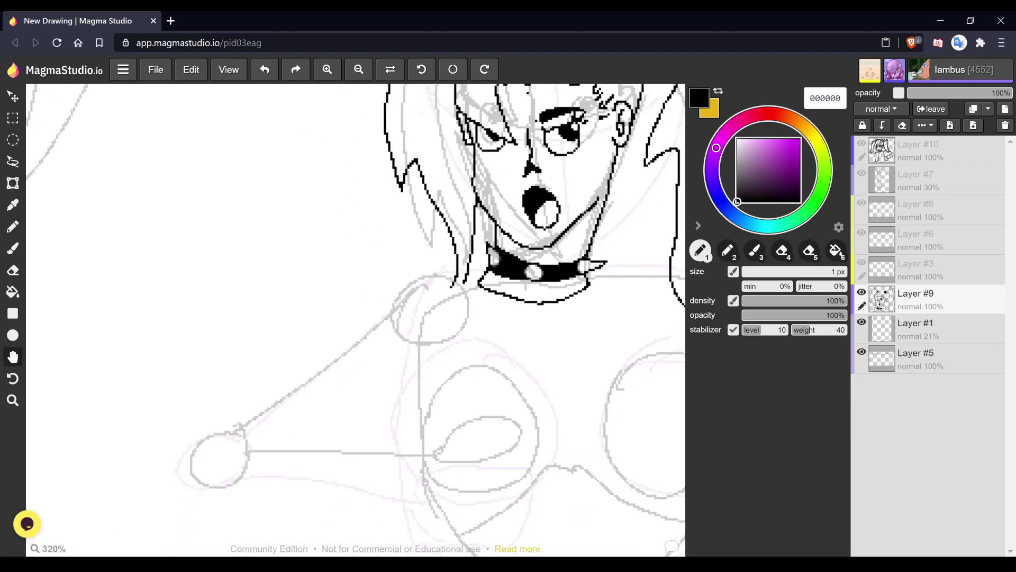
left_click_drag(355, 320, 342, 278)
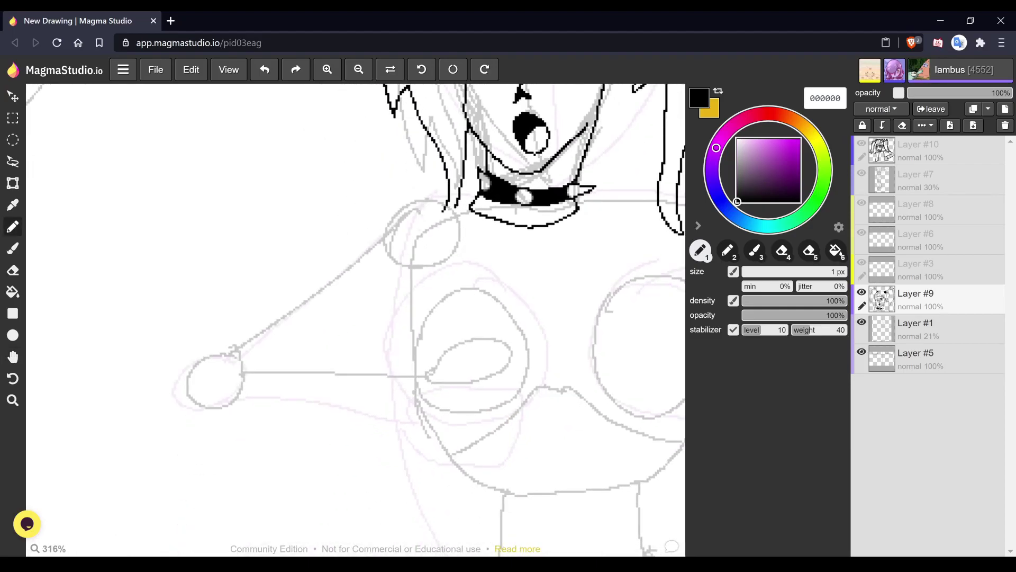
mouse_move(470, 202)
left_mouse_down()
mouse_move(414, 251)
mouse_move(405, 367)
left_mouse_up()
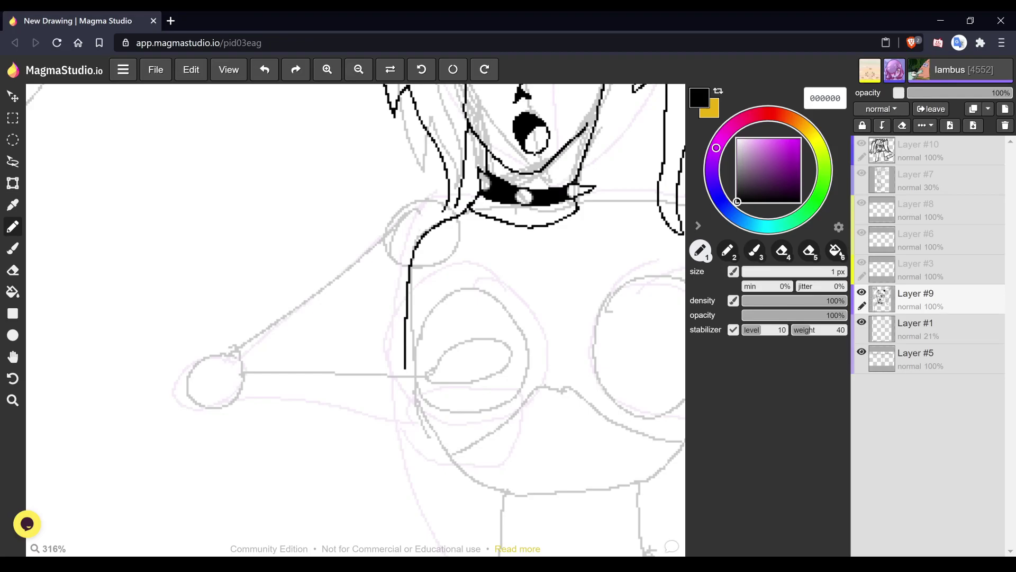
key("space")
scroll(464, 417, "down", 3)
left_click_drag(508, 401, 484, 370)
scroll(484, 370, "up", 1)
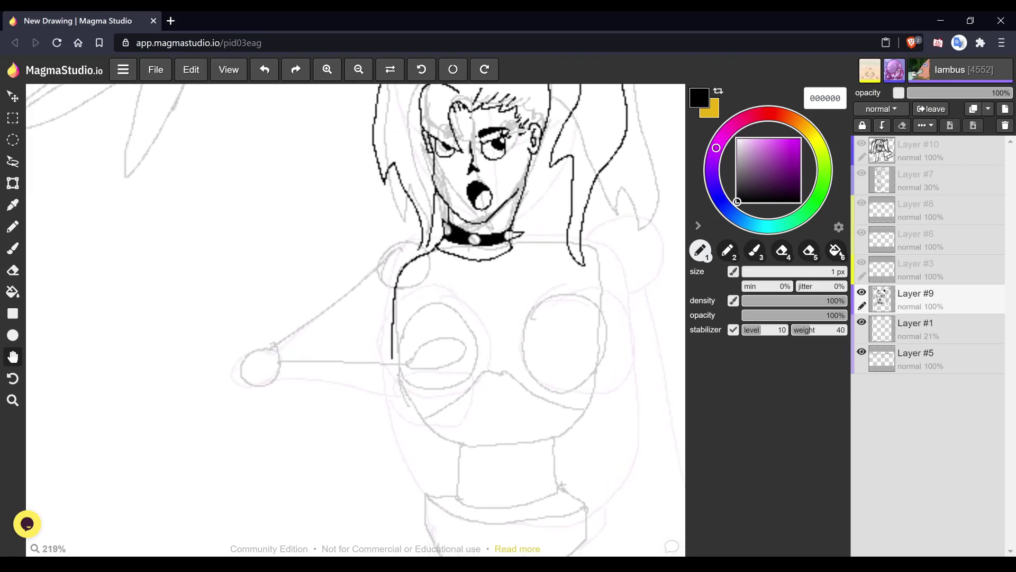
scroll(471, 342, "up", 2)
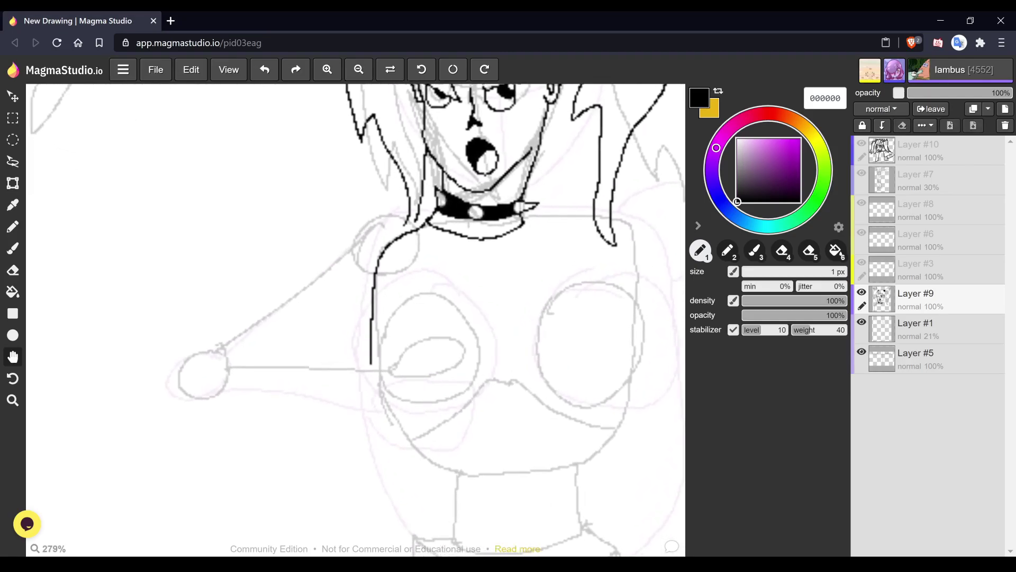
key("ctrl+z")
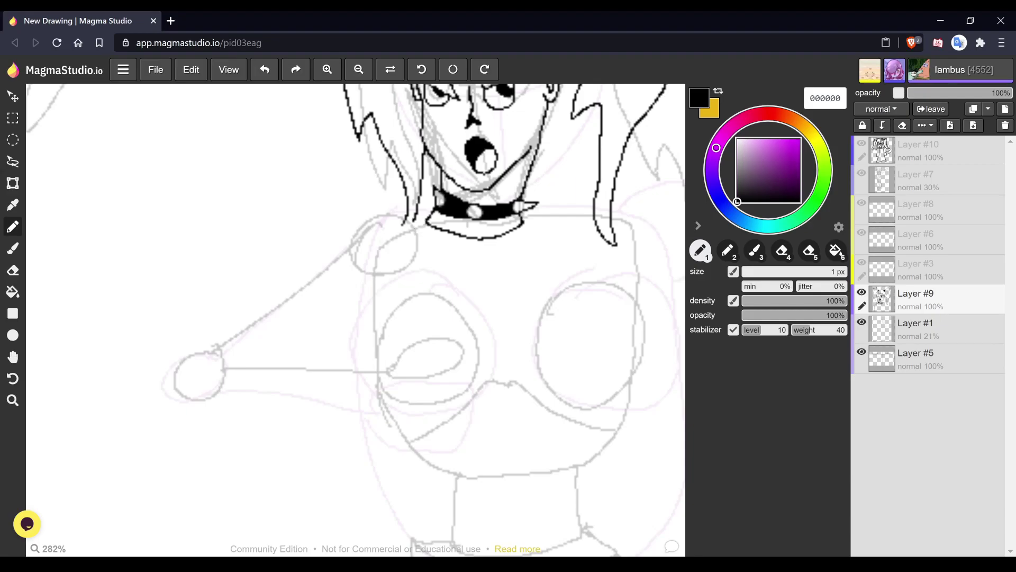
mouse_move(426, 221)
left_mouse_down()
mouse_move(387, 274)
mouse_move(392, 332)
left_mouse_up()
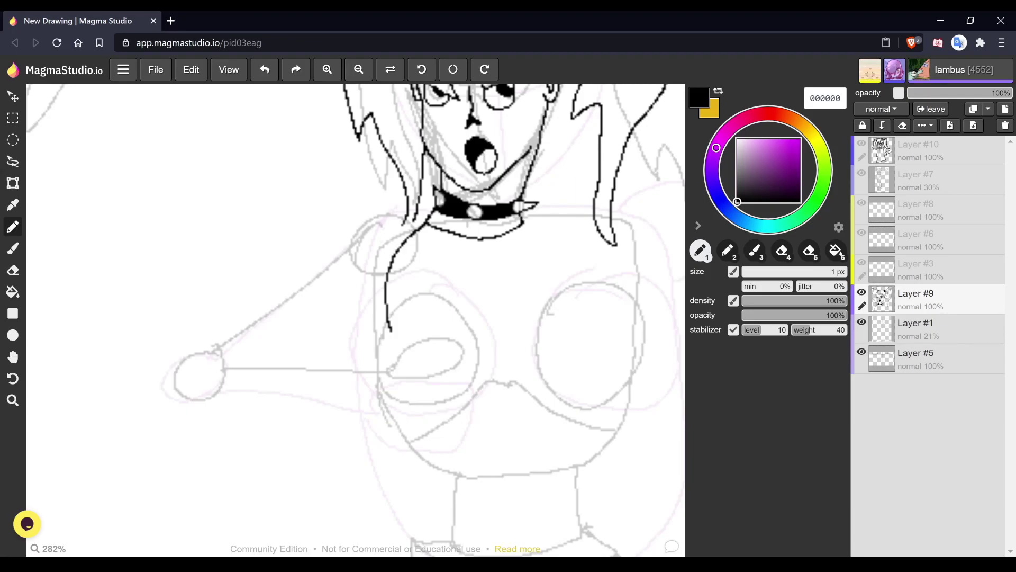
key("ctrl+z")
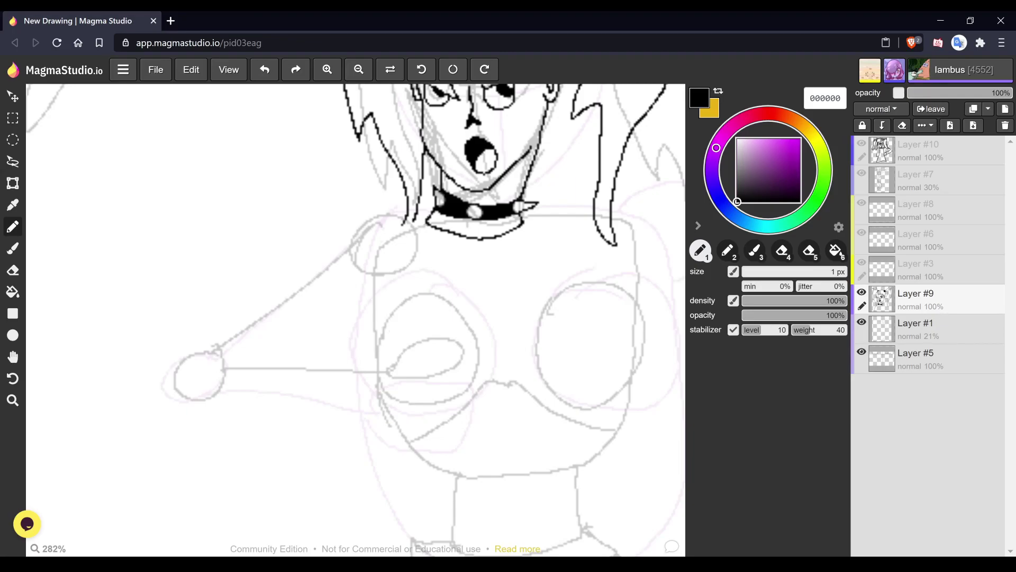
mouse_move(423, 221)
left_mouse_down()
mouse_move(391, 316)
mouse_move(398, 321)
mouse_move(436, 325)
mouse_move(458, 303)
mouse_move(490, 322)
mouse_move(511, 307)
left_mouse_up()
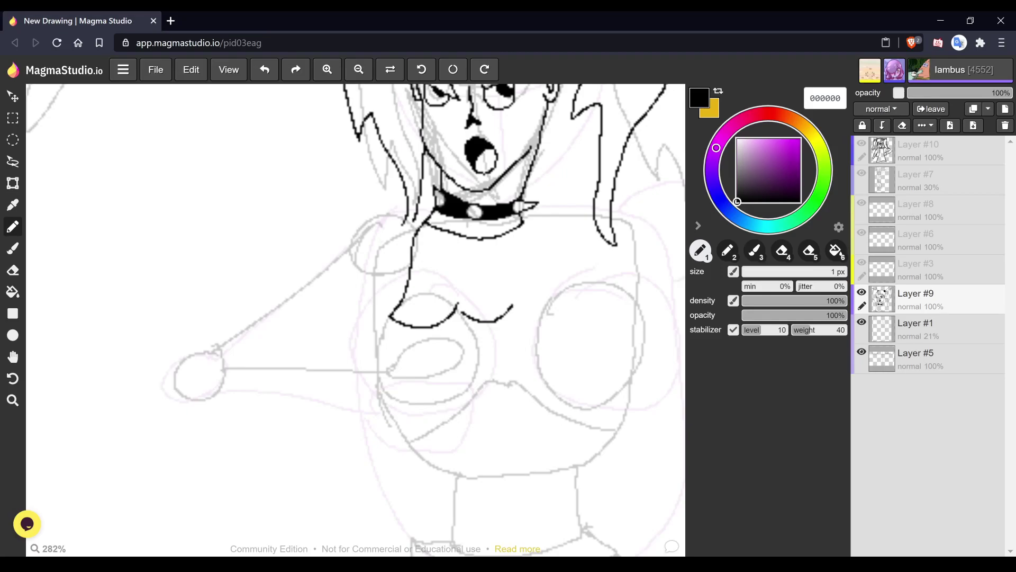
key("ctrl+z")
key("ctrl+z")
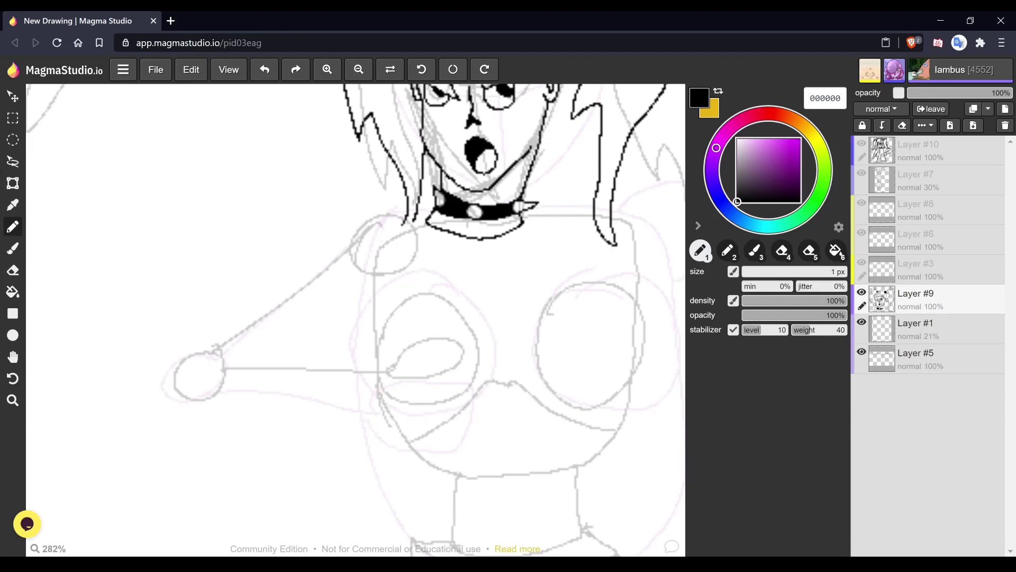
- Draw the shoulder and torso side line below the choker and two curved chest lines with the 1 px black pencil
mouse_move(394, 306)
left_mouse_down()
mouse_move(432, 334)
mouse_move(459, 316)
mouse_move(417, 334)
mouse_move(392, 299)
left_mouse_up()
mouse_move(426, 221)
left_mouse_down()
mouse_move(385, 250)
mouse_move(369, 343)
left_mouse_up()
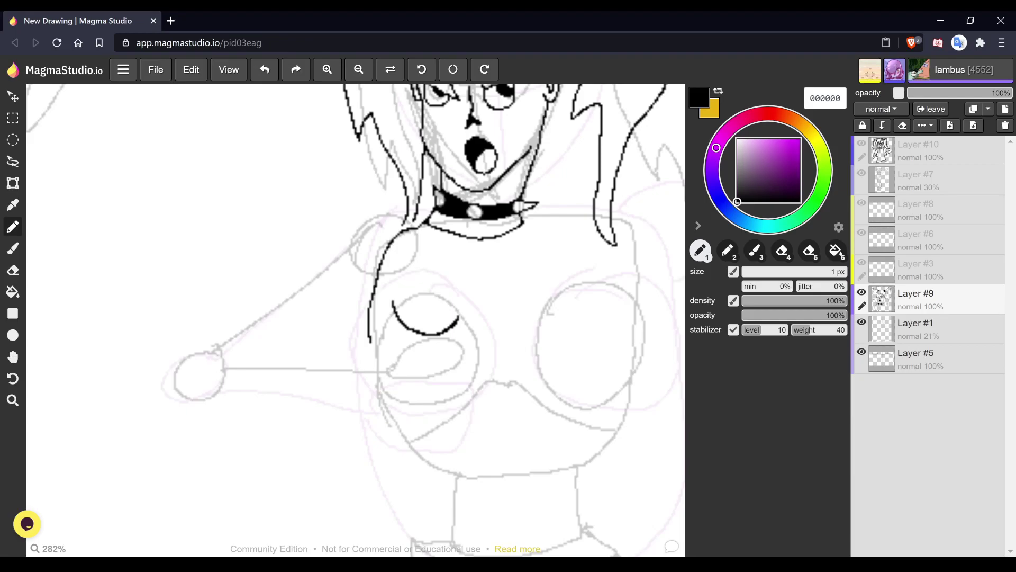
mouse_move(491, 313)
left_mouse_down()
mouse_move(554, 306)
mouse_move(510, 323)
mouse_move(498, 318)
mouse_move(548, 313)
left_mouse_up()
- Draw the rounded shoulder with short muscle lines and two upper-arm lines running from it down toward the elbow
key("space")
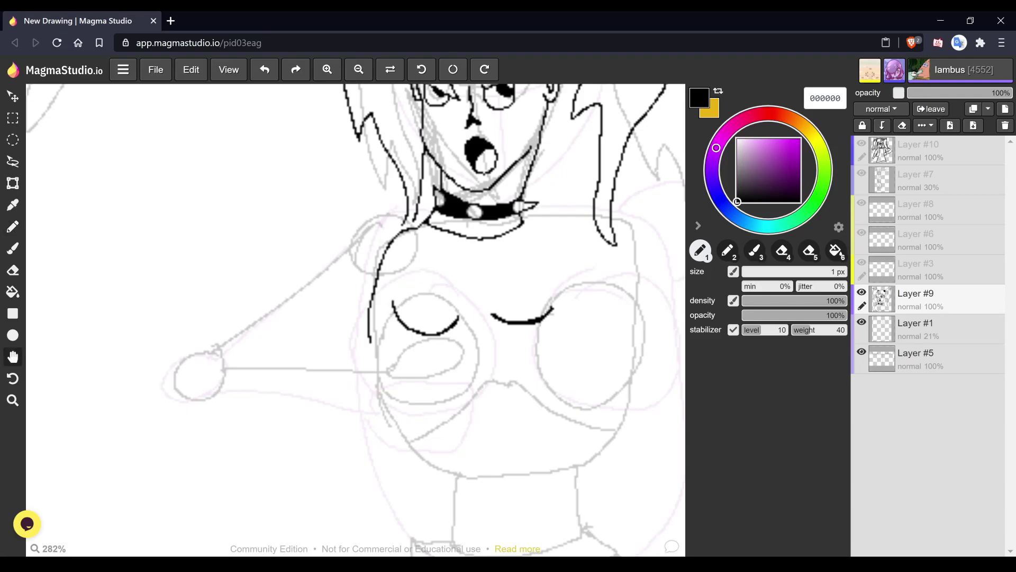
scroll(356, 320, "down", 3)
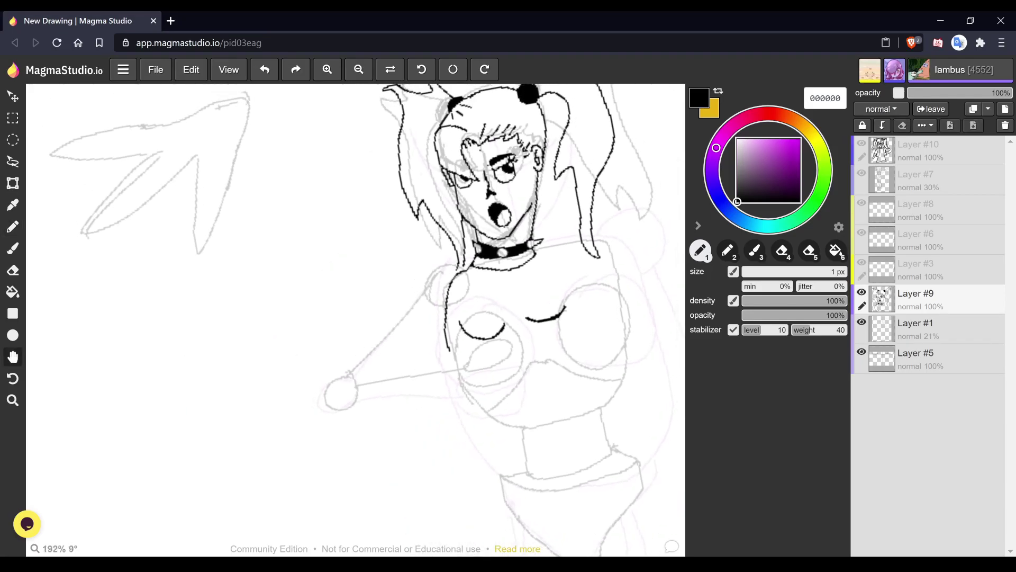
scroll(355, 320, "up", 3)
scroll(447, 343, "up", 2)
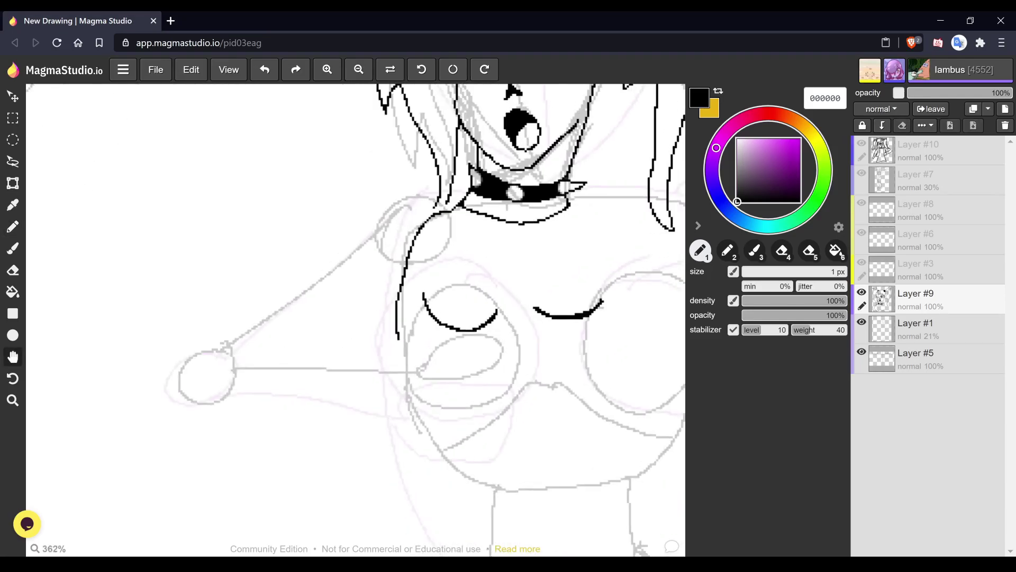
key("space")
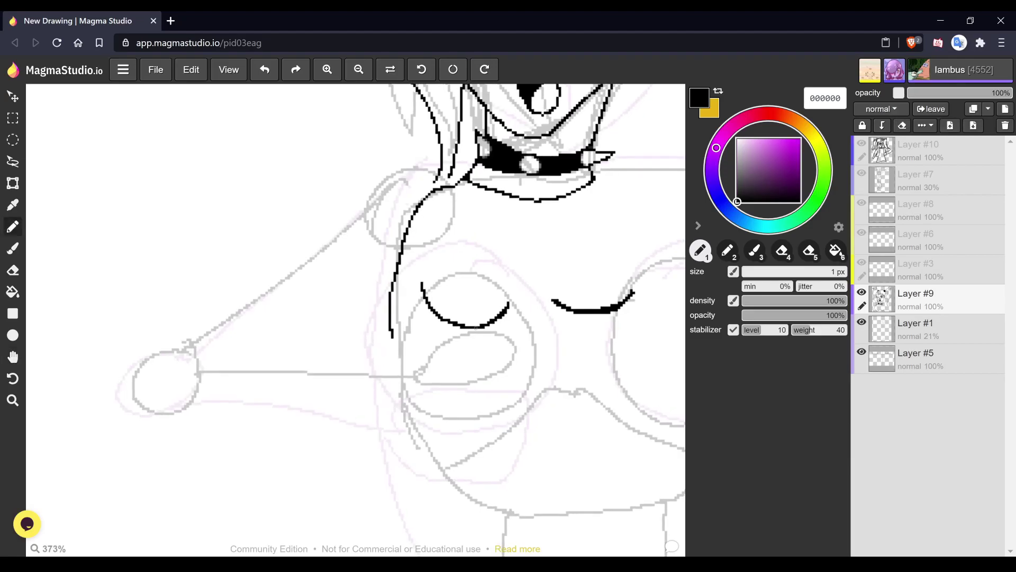
left_click_drag(437, 184, 390, 222)
mouse_move(416, 185)
left_mouse_down()
mouse_move(392, 191)
mouse_move(379, 236)
mouse_move(397, 265)
left_mouse_up()
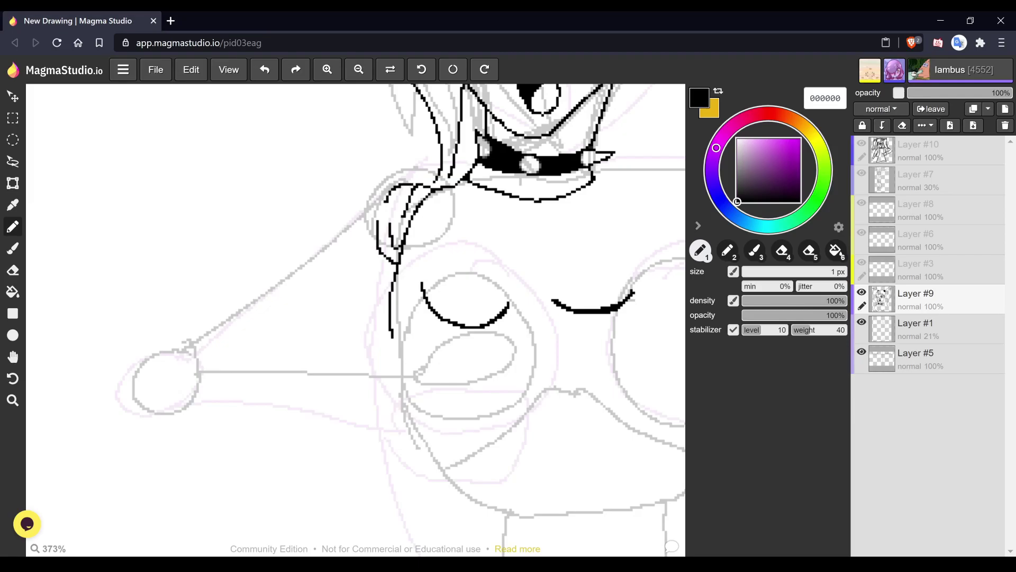
left_click_drag(395, 183, 211, 320)
left_click_drag(396, 256, 261, 336)
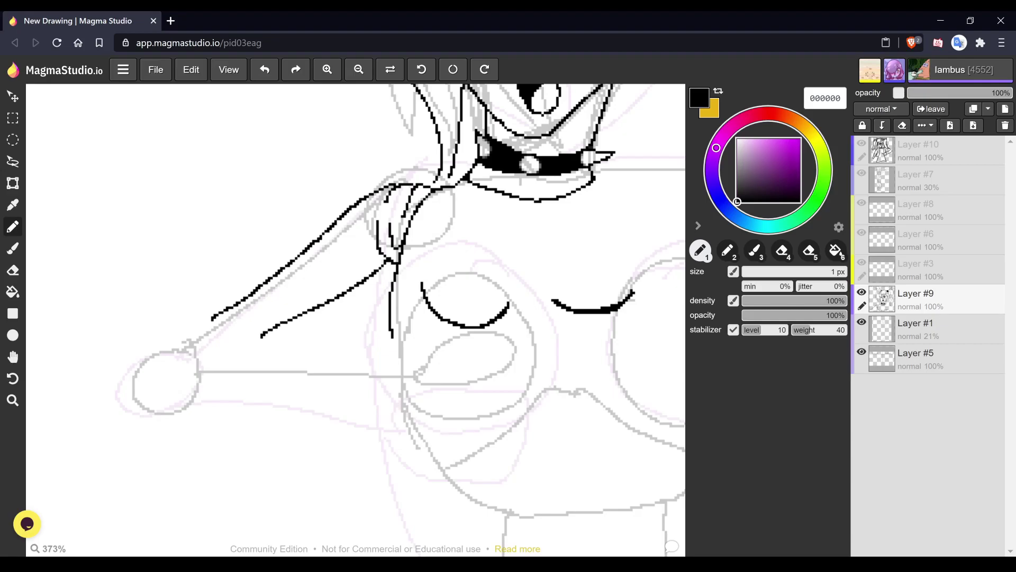
- Draw the pointed elbow with short crease lines and the two forearm lines running back toward the chest
key("h")
scroll(356, 320, "down", 3)
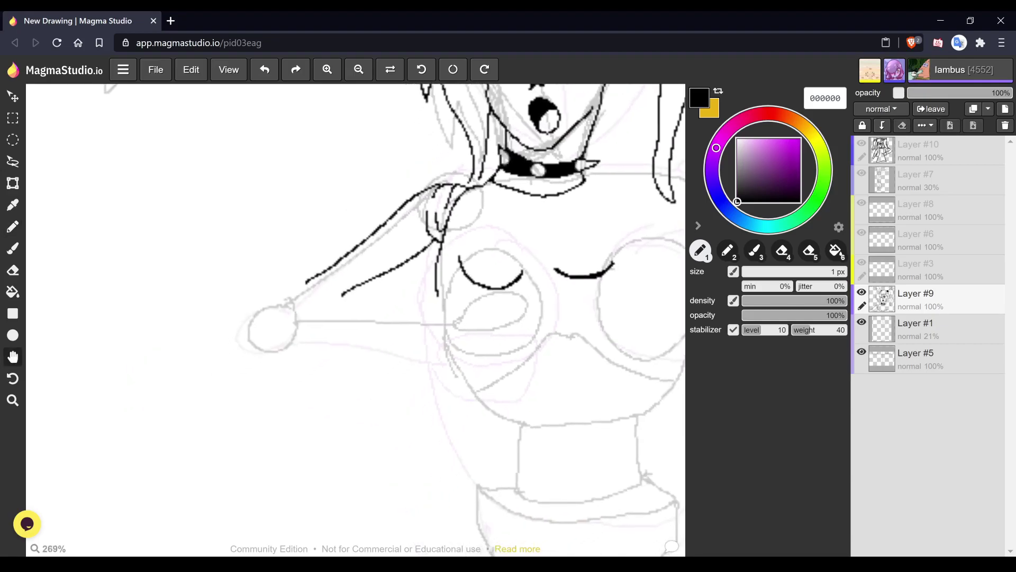
key("b")
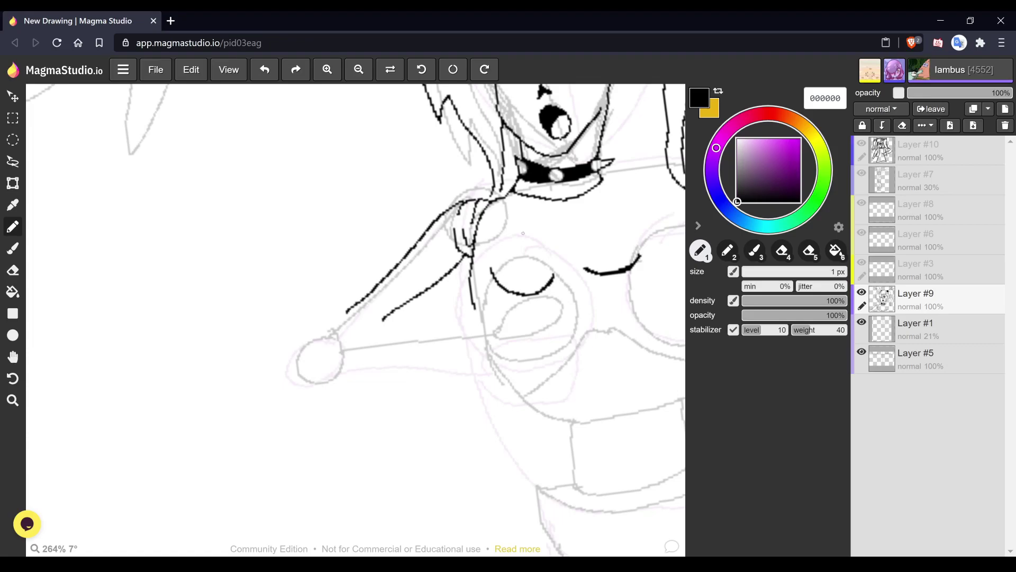
mouse_move(396, 322)
left_mouse_down()
mouse_move(378, 319)
mouse_move(360, 334)
mouse_move(362, 323)
mouse_move(337, 324)
mouse_move(329, 345)
mouse_move(370, 354)
mouse_move(454, 342)
left_mouse_up()
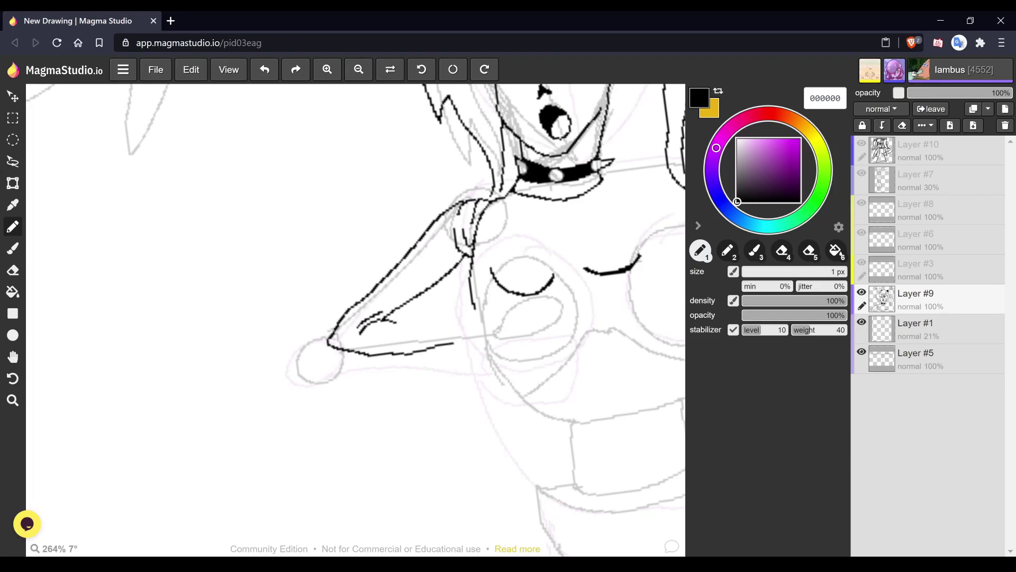
left_click_drag(384, 317, 484, 319)
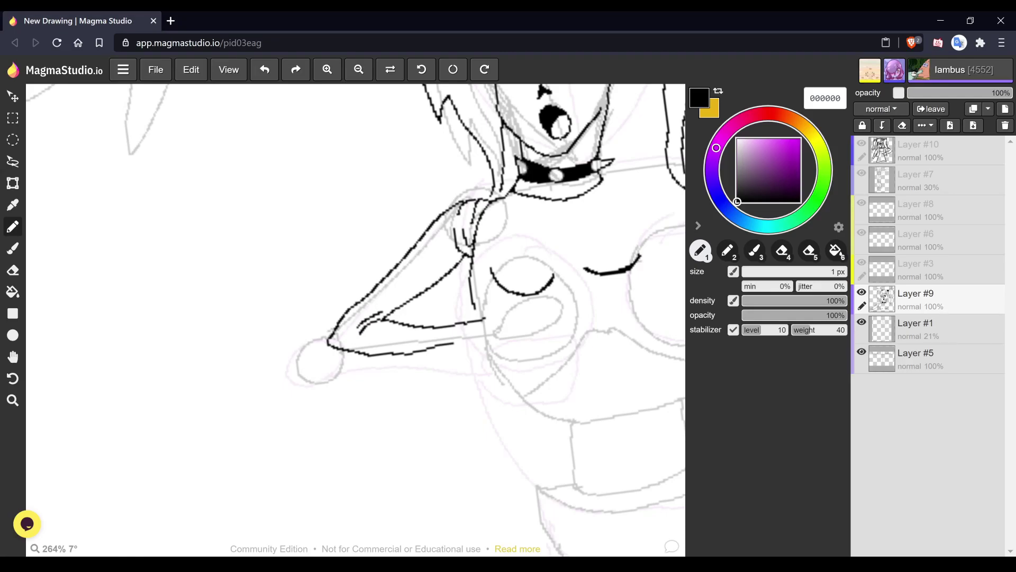
left_click_drag(481, 320, 502, 307)
- Erase the part of the torso side line that crosses the shoulder with the 5 px eraser
key("space")
scroll(355, 319, "down", 3)
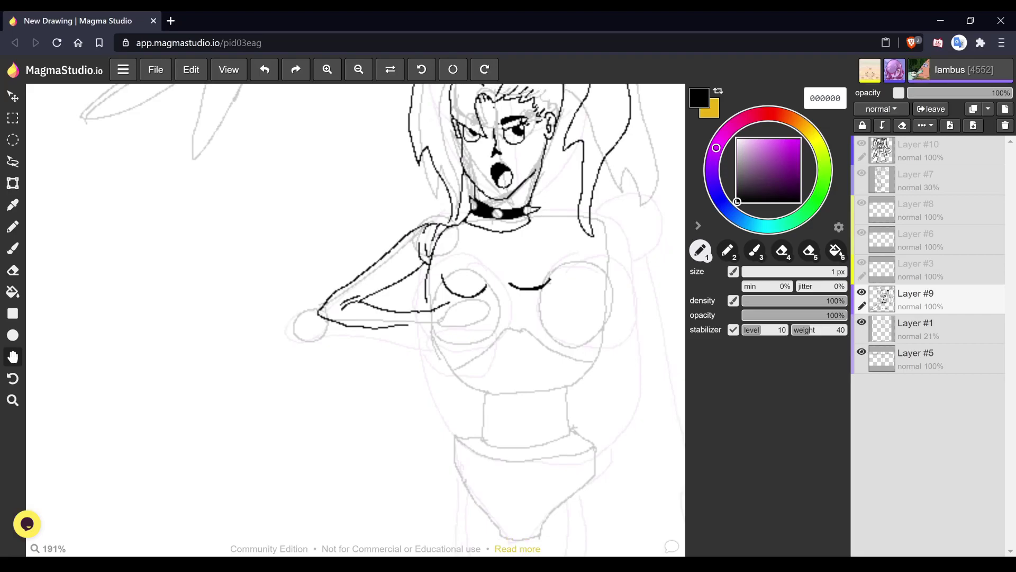
scroll(475, 283, "up", 6)
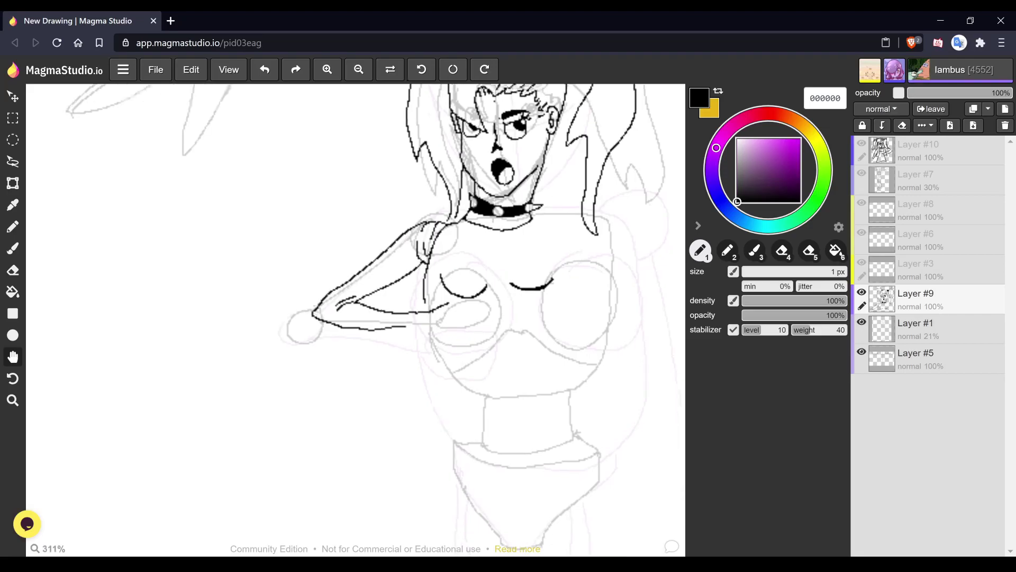
left_click_drag(355, 320, 464, 422)
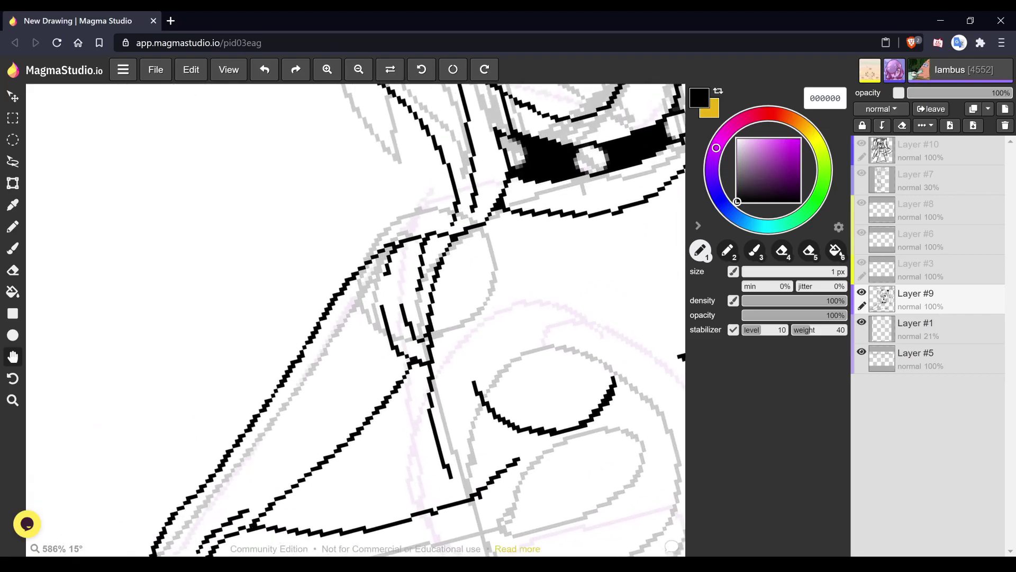
key("4")
left_click_drag(444, 272, 429, 363)
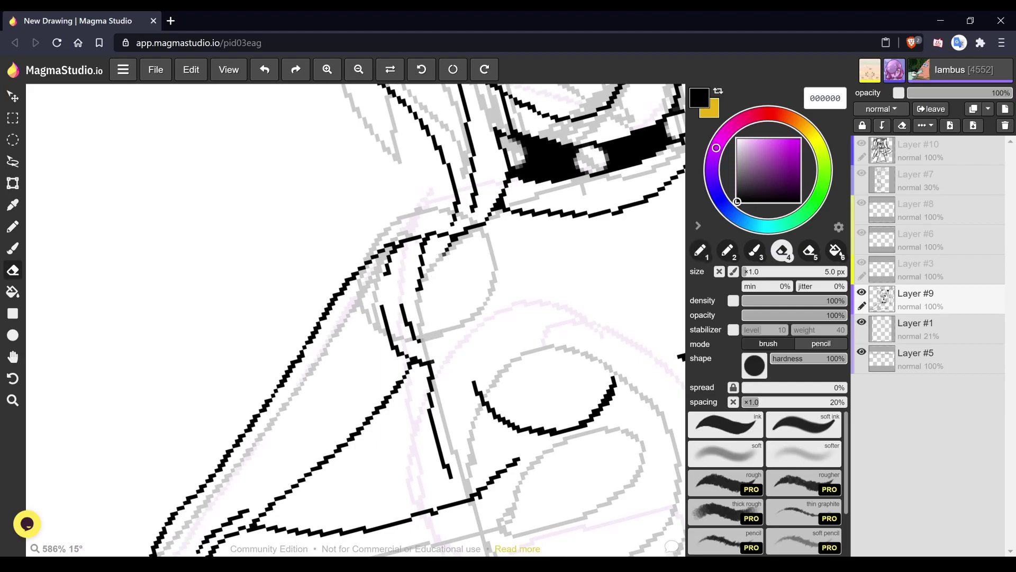
- Erase both curved chest lines and the wrist end of the upper forearm line with the 60 px eraser
key("h")
scroll(355, 320, "down", 3)
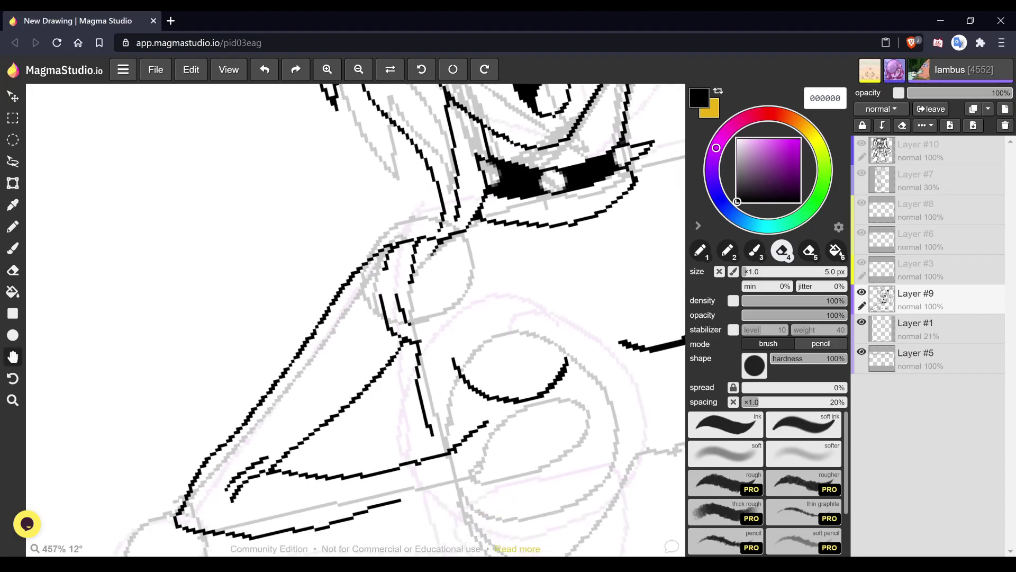
left_click_drag(356, 319, 323, 295)
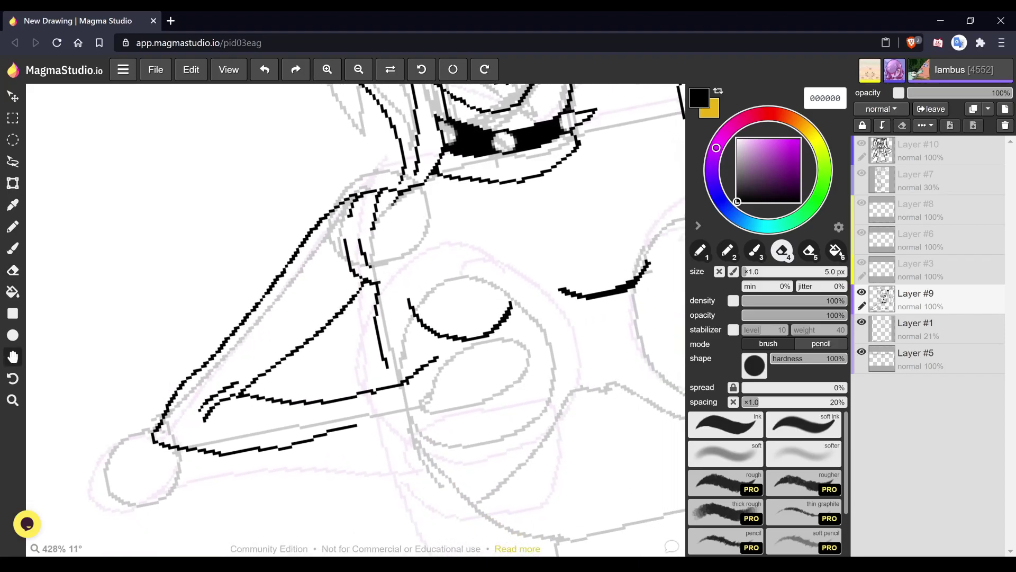
scroll(477, 295, "down", 3)
scroll(516, 347, "up", 3)
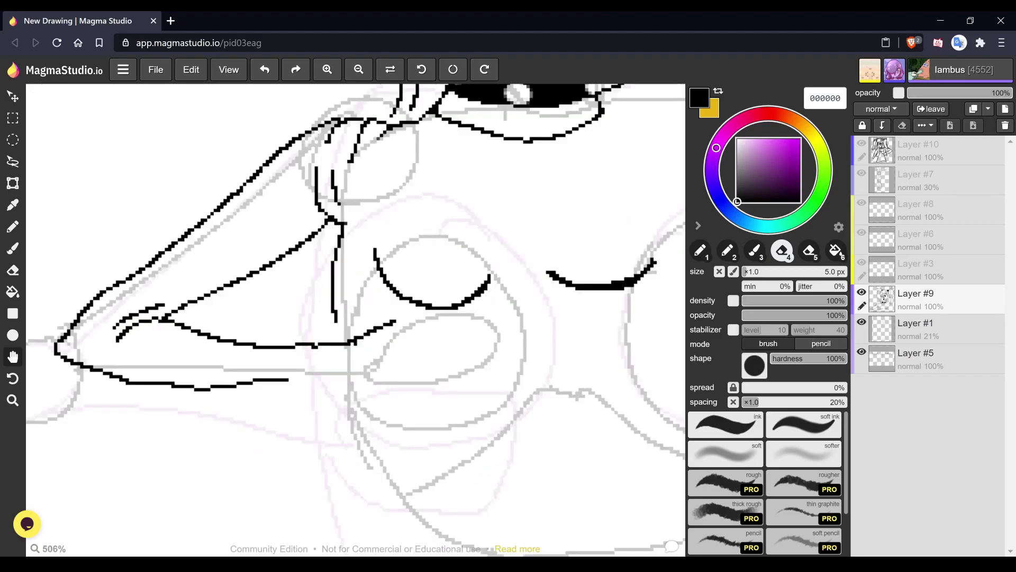
scroll(514, 329, "down", 4)
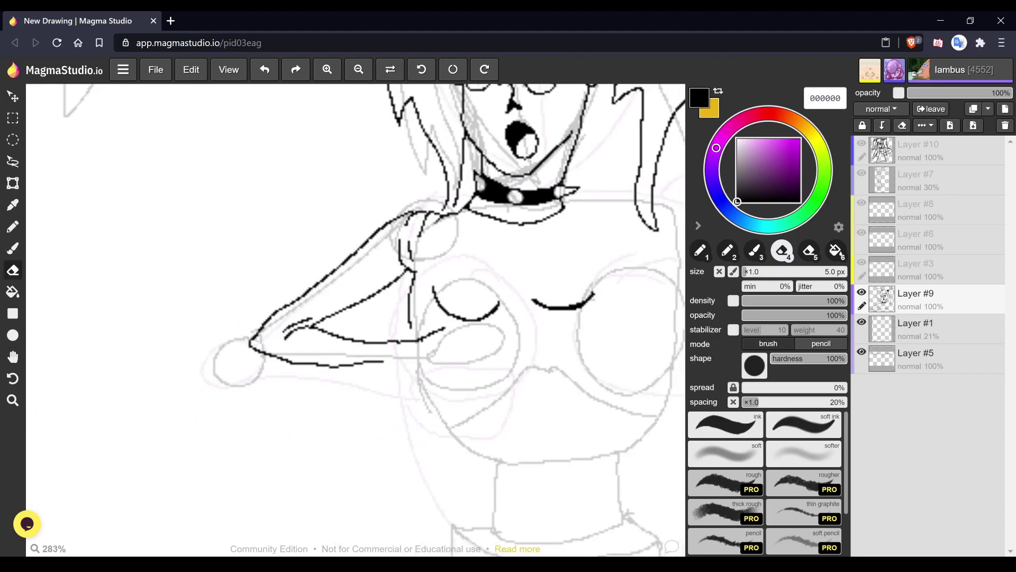
key("5")
mouse_move(562, 300)
left_mouse_down()
mouse_move(600, 307)
mouse_move(554, 319)
mouse_move(470, 309)
left_mouse_up()
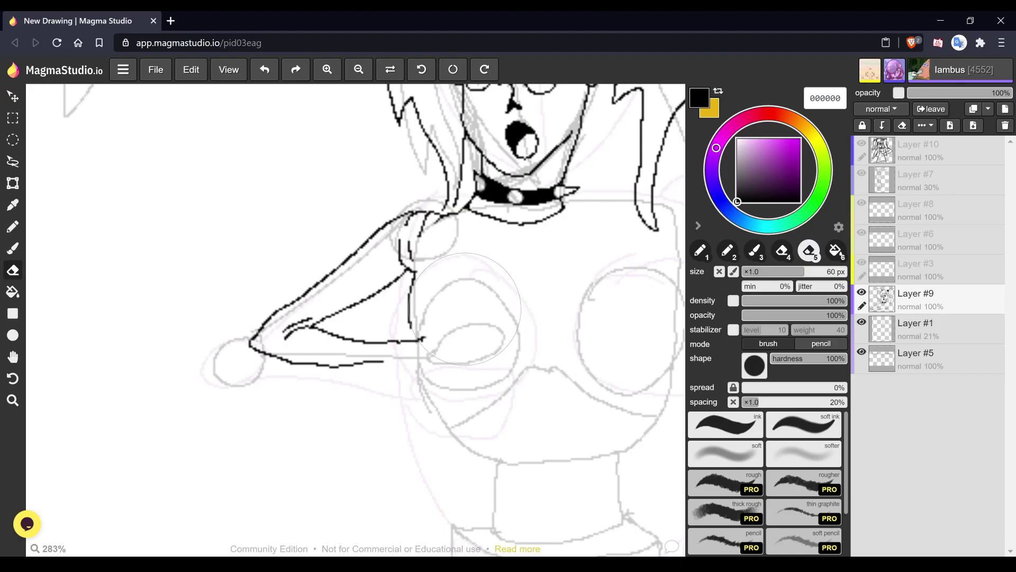
- Draw a hand with spread fingers over the chest and complete the wrist and lower forearm line using the 1 px pencil
key("1")
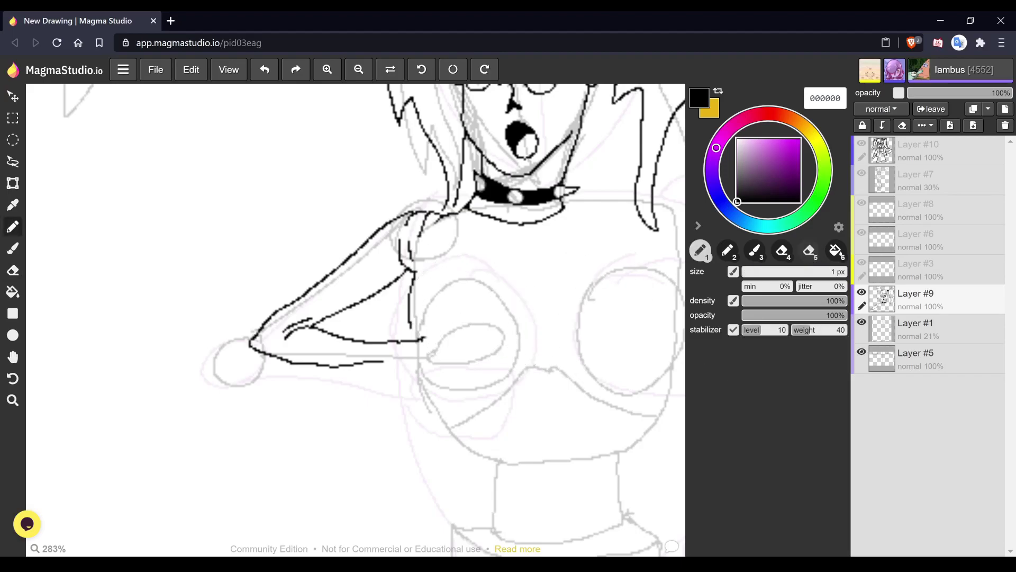
mouse_move(424, 339)
left_mouse_down()
mouse_move(483, 316)
mouse_move(460, 333)
left_mouse_up()
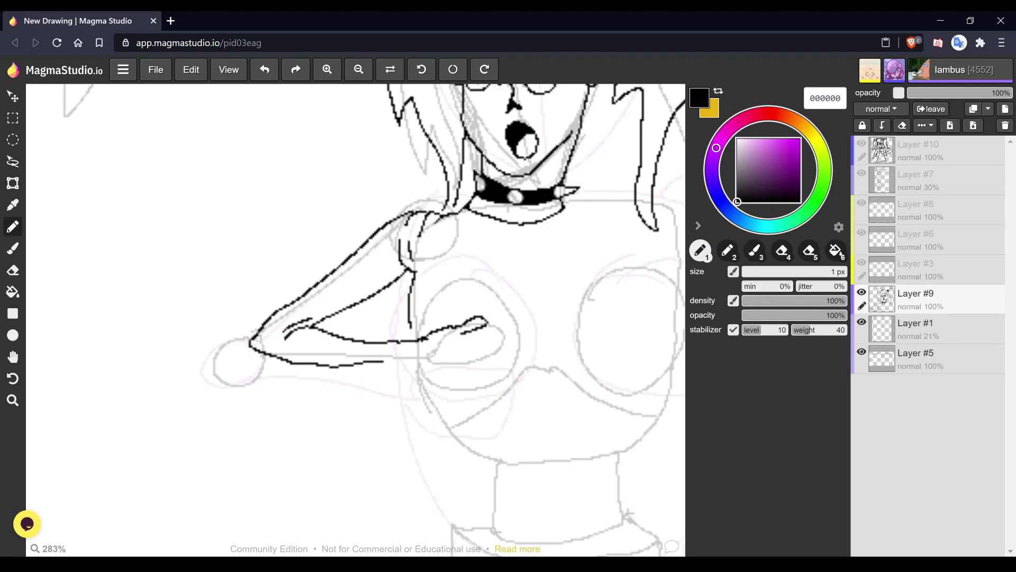
mouse_move(459, 333)
left_mouse_down()
mouse_move(499, 340)
mouse_move(463, 346)
mouse_move(478, 357)
mouse_move(453, 349)
mouse_move(374, 363)
mouse_move(408, 356)
left_mouse_up()
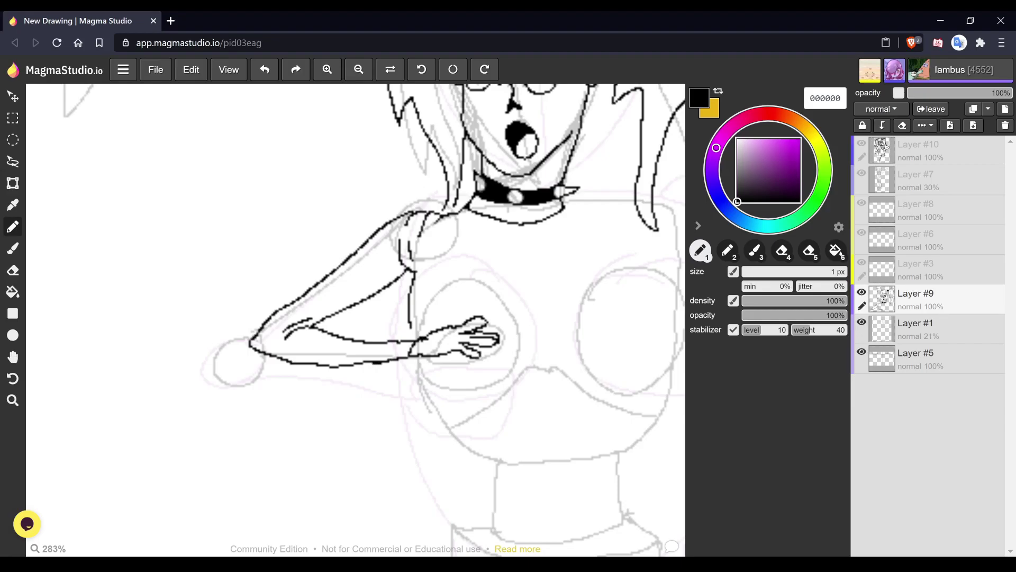
- Draw a short black line joining the base of the neck to the shoulder of the bent arm
key("space")
scroll(185, 170, "down", 2)
left_click_drag(356, 320, 289, 334)
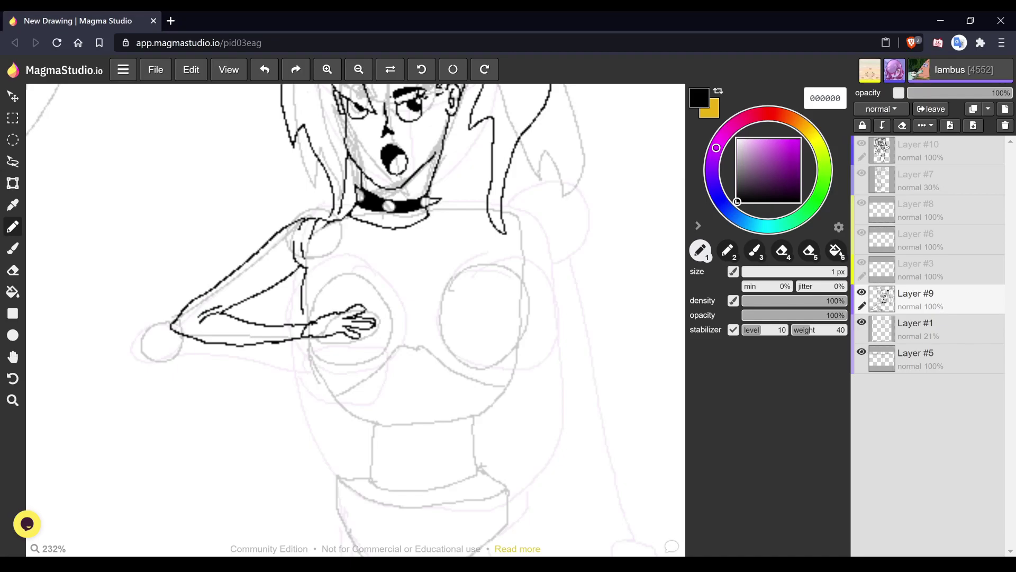
mouse_move(339, 212)
left_mouse_down()
mouse_move(318, 220)
mouse_move(358, 204)
mouse_move(336, 222)
mouse_move(303, 219)
left_mouse_up()
scroll(311, 387, "down", 3)
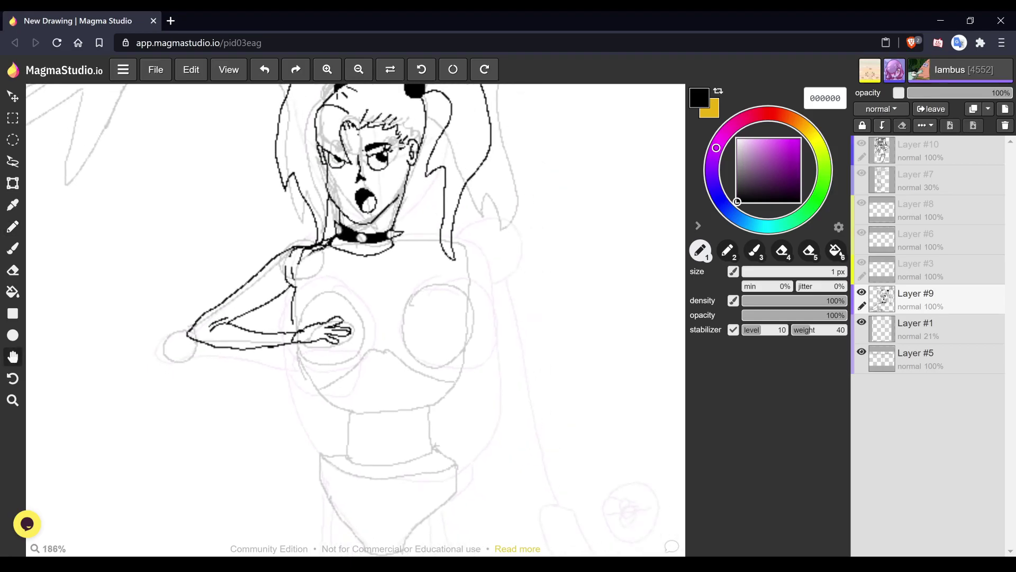
key("space")
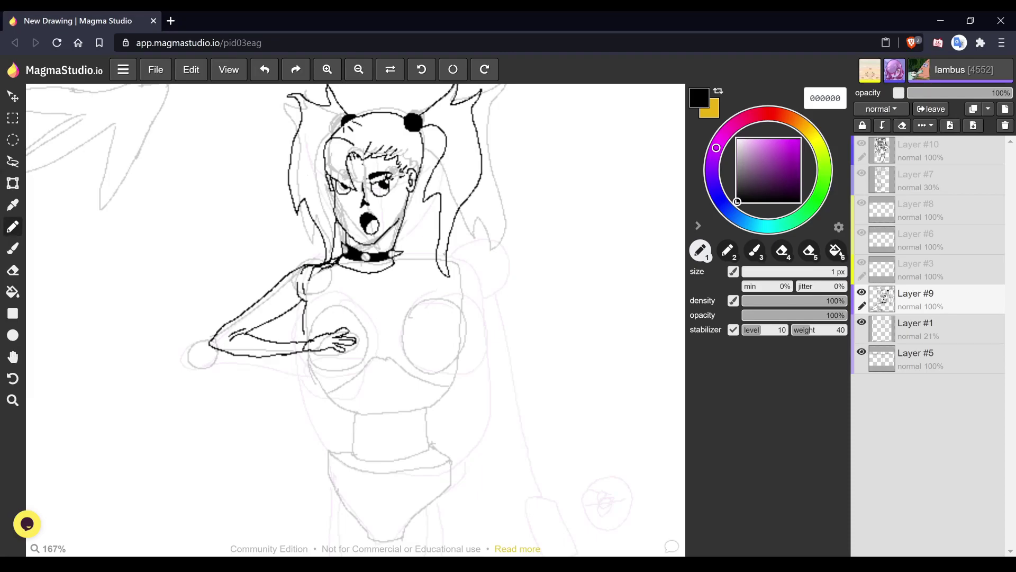
- Draw the second shoulder slope, the chest curves and both sides of the waist with the 1 px black pencil
left_click_drag(395, 258, 447, 285)
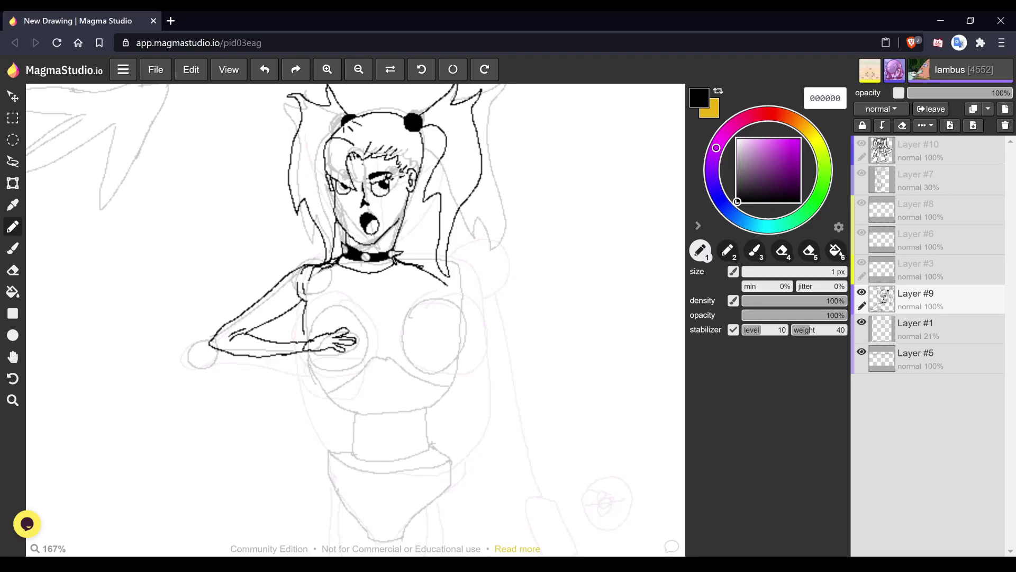
left_click_drag(311, 358, 356, 352)
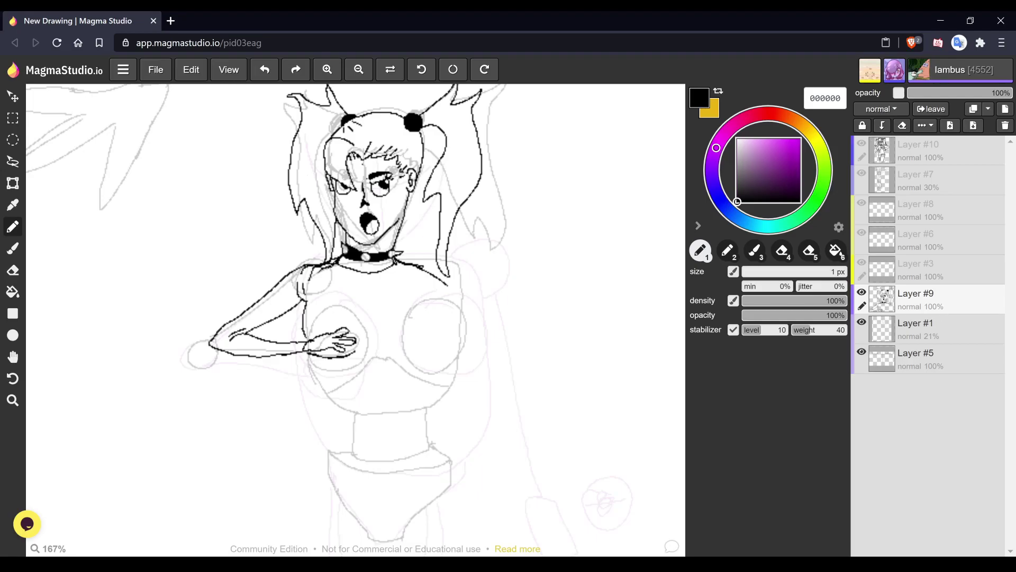
mouse_move(401, 347)
left_mouse_down()
mouse_move(423, 353)
mouse_move(450, 344)
mouse_move(451, 331)
mouse_move(442, 347)
left_mouse_up()
left_click_drag(441, 348, 423, 418)
left_click_drag(313, 358, 355, 438)
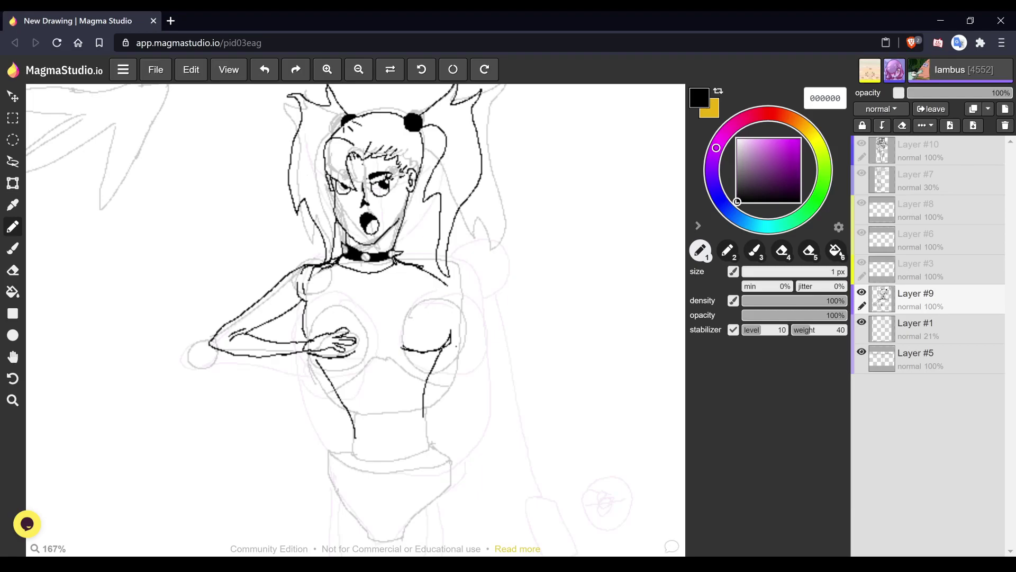
- Draw the outer and inner lines of the straight arm, running down from the second shoulder beside the waist
left_click_drag(447, 286, 471, 412)
left_click_drag(430, 375, 457, 442)
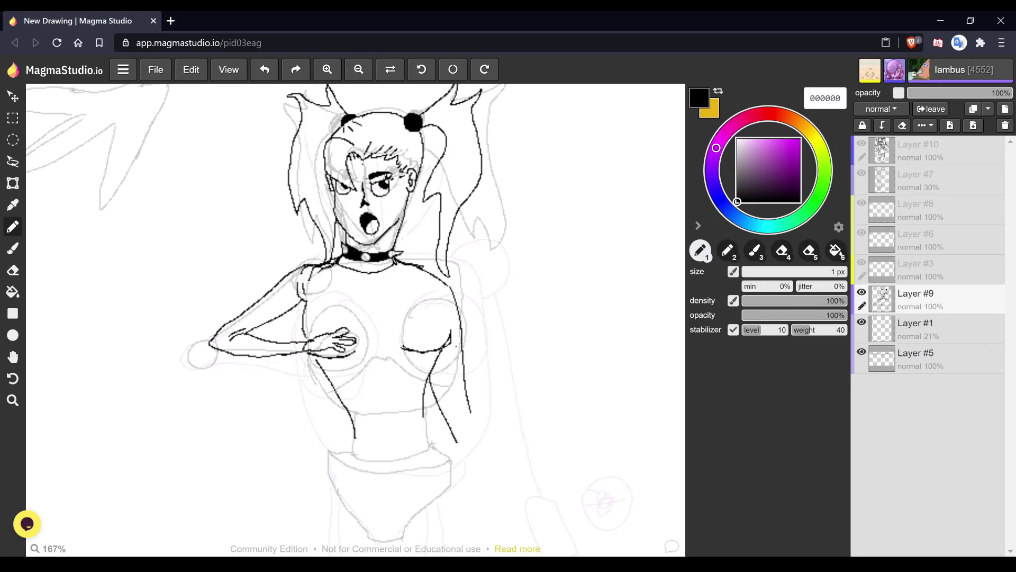
key("space")
scroll(515, 192, "down", 4)
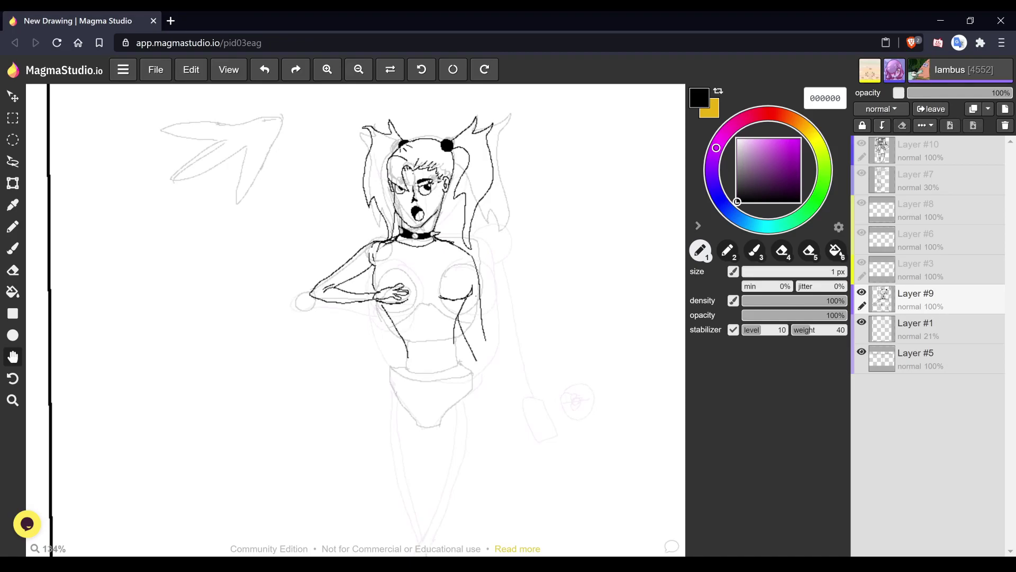
scroll(465, 303, "up", 4)
left_click_drag(481, 288, 519, 252)
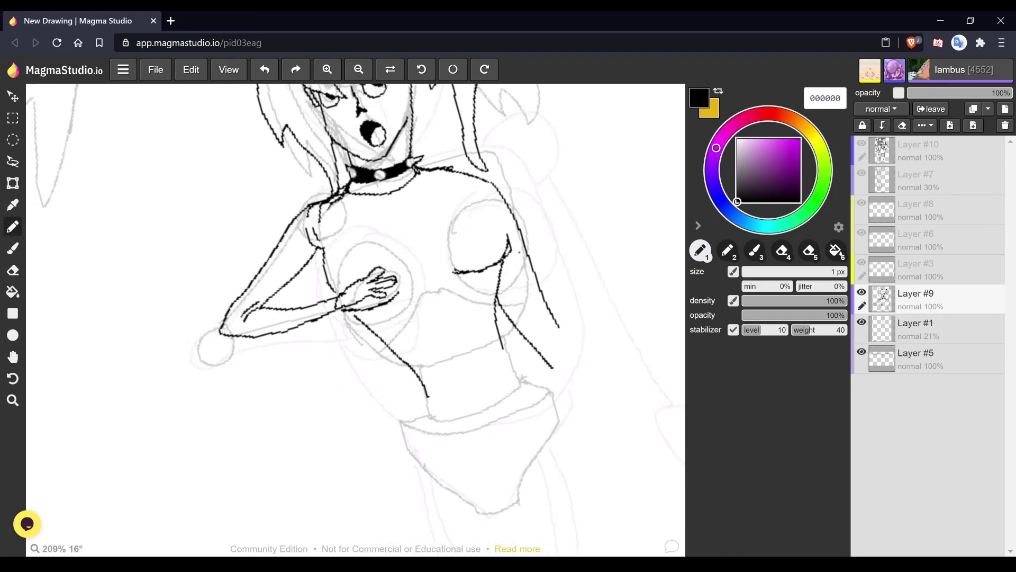
- Erase the chest curve beside the straight arm with the 60 px eraser, then redraw it and the waist line further inward
key("e")
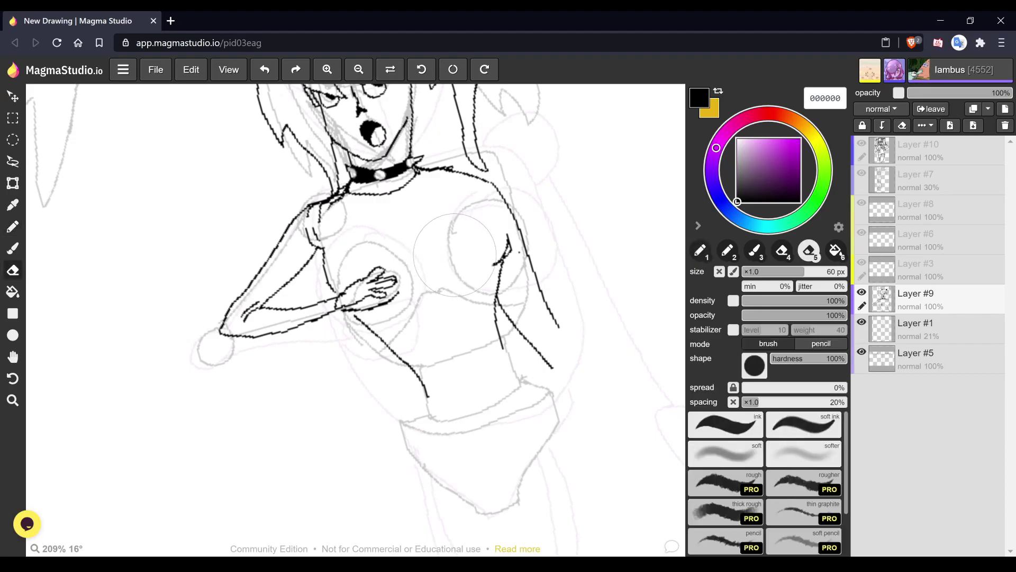
left_click(473, 249)
key("b")
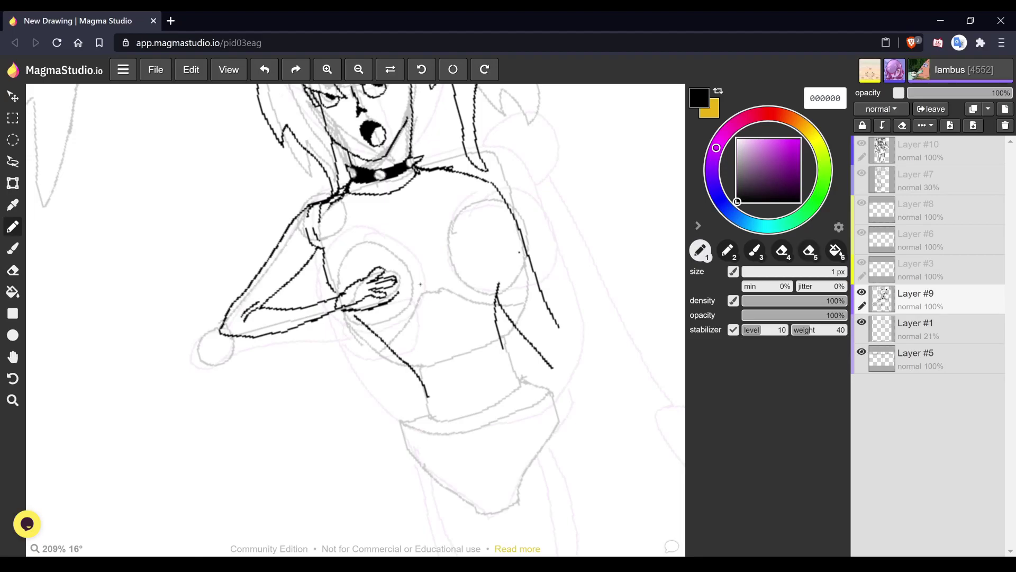
mouse_move(424, 279)
left_mouse_down()
mouse_move(484, 263)
mouse_move(492, 250)
mouse_move(471, 271)
mouse_move(430, 281)
mouse_move(489, 252)
left_mouse_up()
mouse_move(486, 267)
left_mouse_down()
mouse_move(486, 315)
mouse_move(515, 374)
left_mouse_up()
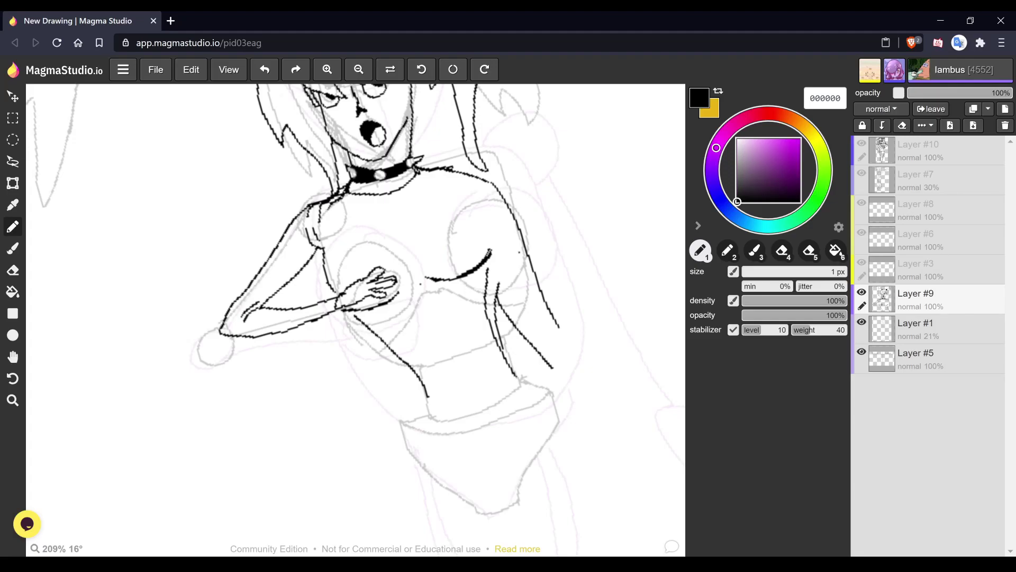
- Erase the inner line of the straight arm with the 5 px eraser
key("e")
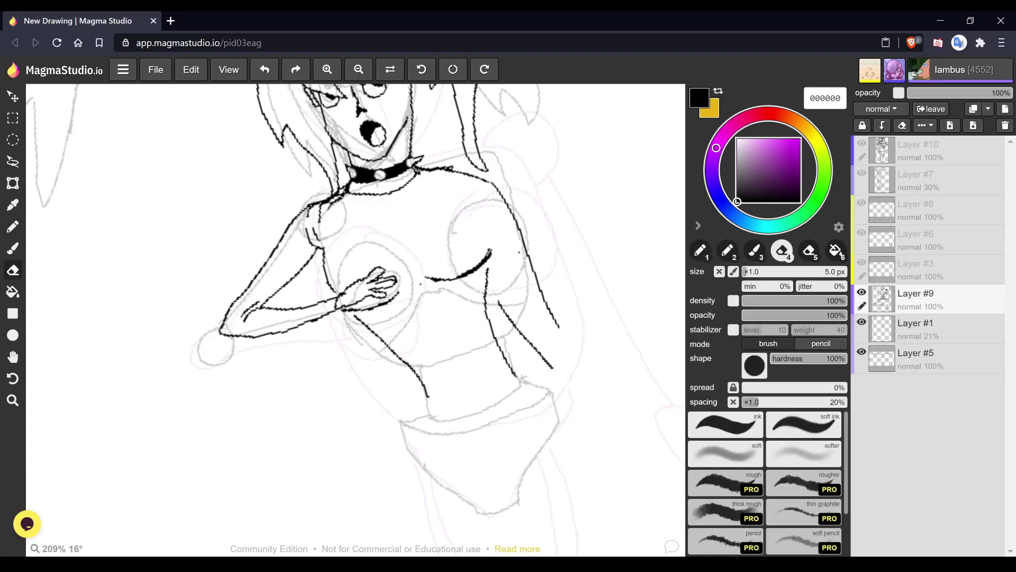
left_click_drag(499, 300, 554, 369)
key("b")
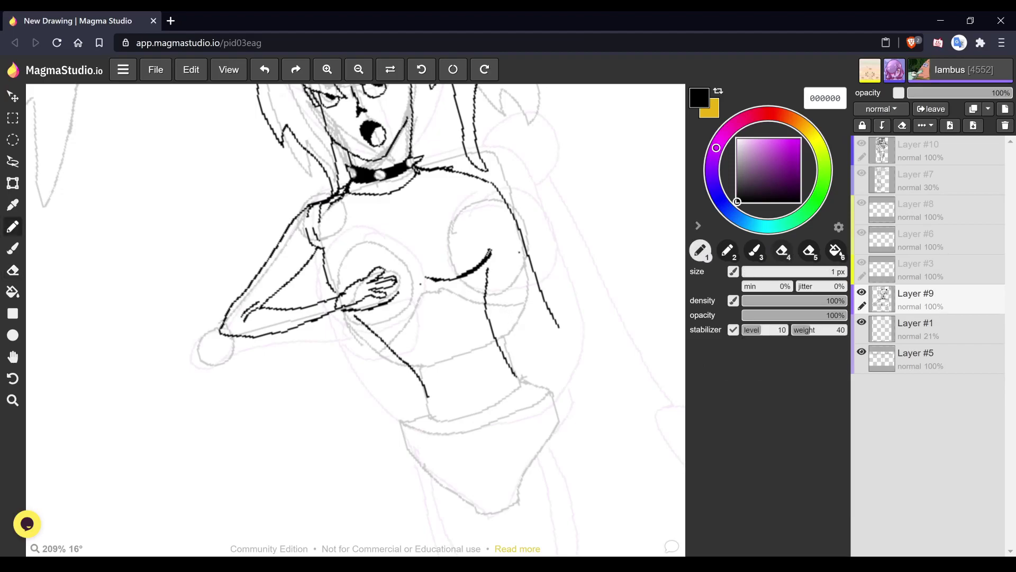
- Erase the chest curve beside the straight arm and redraw it narrower, with its end hooking upward
key("e")
mouse_move(424, 275)
left_mouse_down()
mouse_move(458, 278)
mouse_move(430, 275)
mouse_move(452, 275)
mouse_move(488, 251)
mouse_move(460, 278)
left_mouse_up()
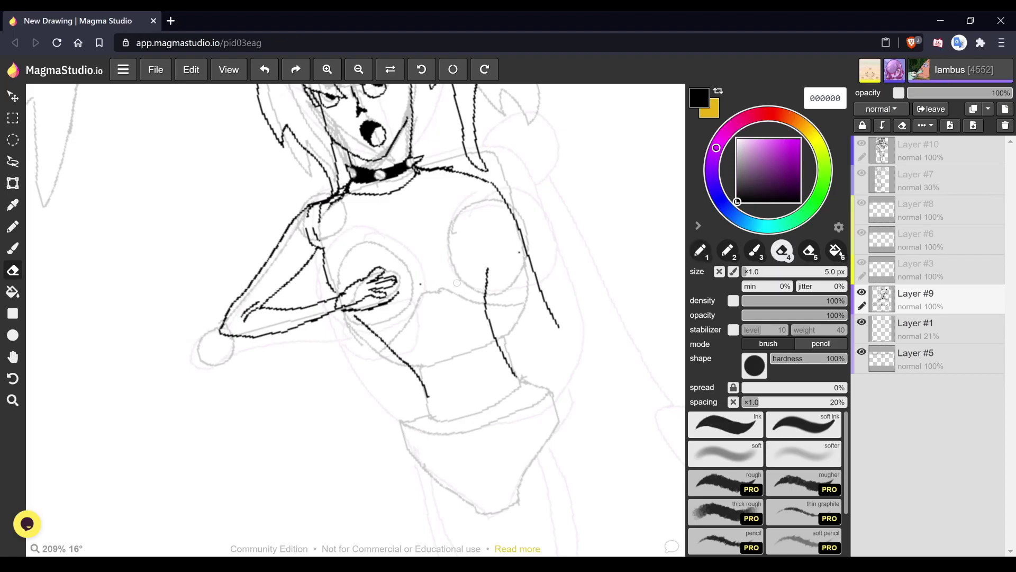
key("b")
mouse_move(422, 280)
left_mouse_down()
mouse_move(464, 265)
mouse_move(463, 249)
mouse_move(468, 261)
mouse_move(419, 280)
mouse_move(432, 282)
left_mouse_up()
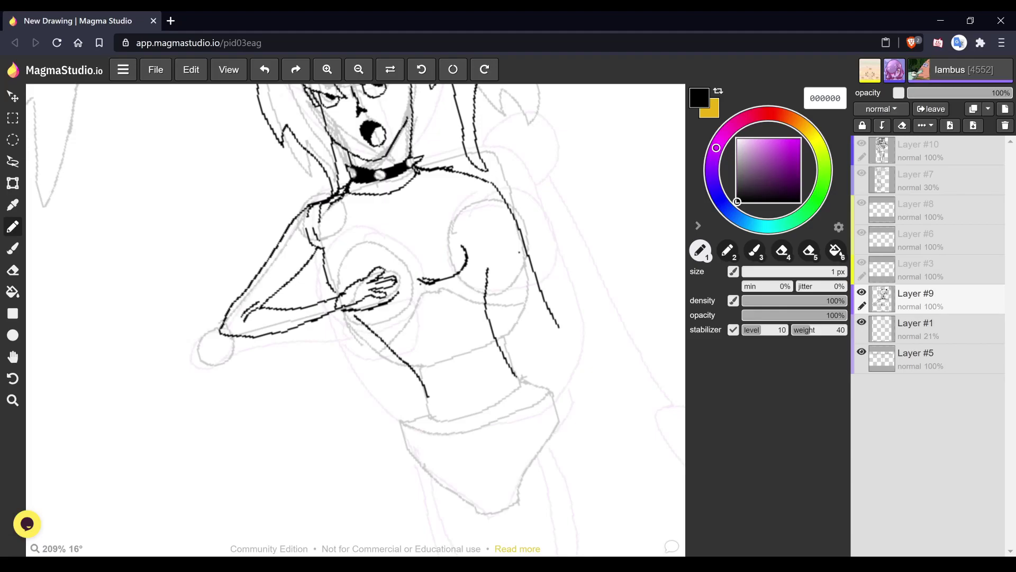
- Redraw the waist line on the straight-arm side further inward and erase the old waist line and outer arm line
left_click_drag(466, 271, 501, 367)
key("e")
mouse_move(488, 266)
left_mouse_down()
mouse_move(491, 317)
mouse_move(522, 379)
mouse_move(526, 414)
left_mouse_up()
key("space")
left_click_drag(572, 376, 534, 291)
mouse_move(568, 383)
left_mouse_down()
mouse_move(514, 234)
mouse_move(473, 219)
left_mouse_up()
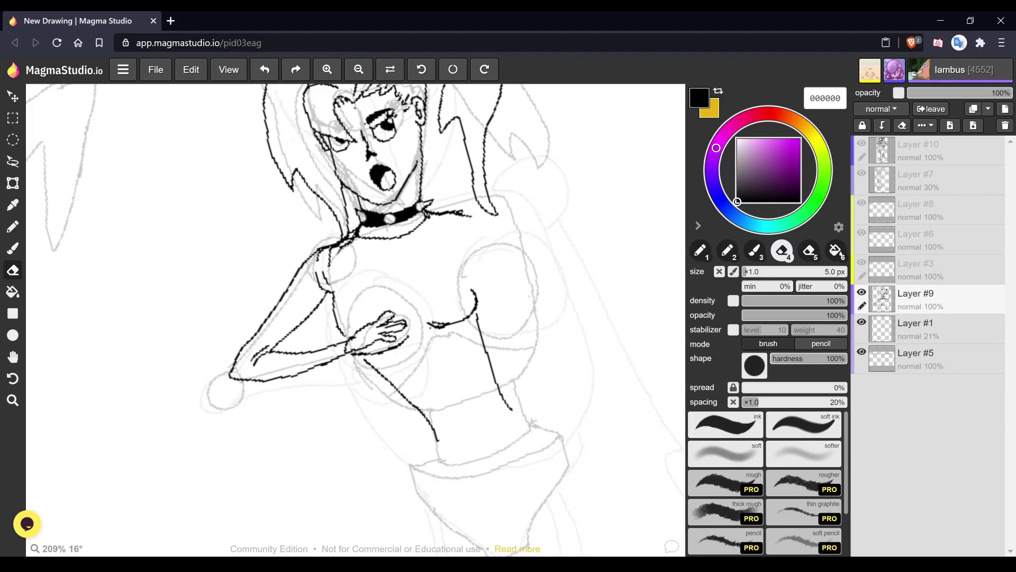
- Draw the shoulder and both sides of the straight arm closer to the torso with the 1 px pencil
key("1")
mouse_move(469, 216)
left_mouse_down()
mouse_move(495, 288)
mouse_move(528, 330)
mouse_move(532, 384)
mouse_move(561, 418)
left_mouse_up()
left_click_drag(523, 325, 576, 408)
key("space")
scroll(392, 319, "down", 3)
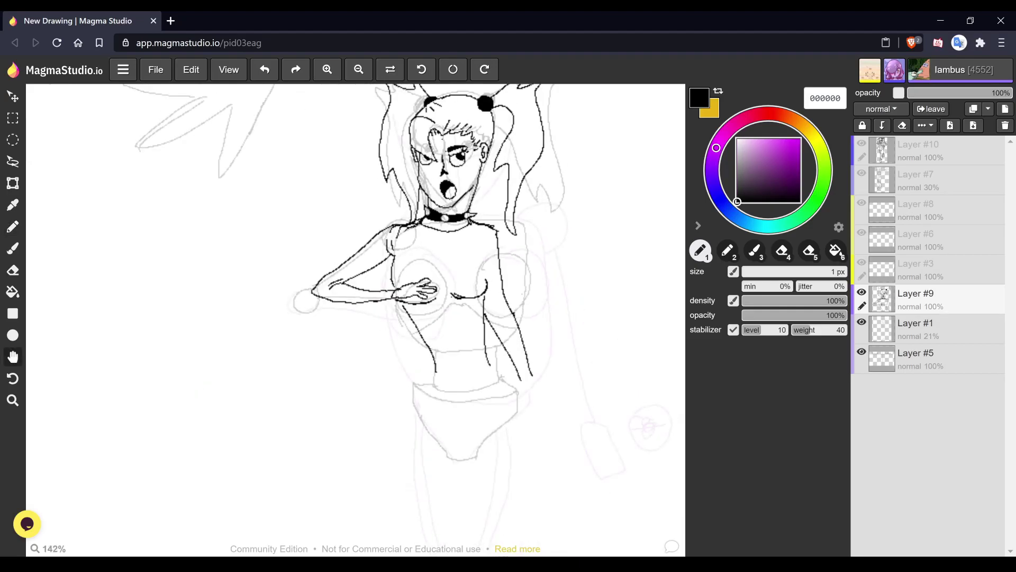
scroll(485, 414, "down", 1)
key("b")
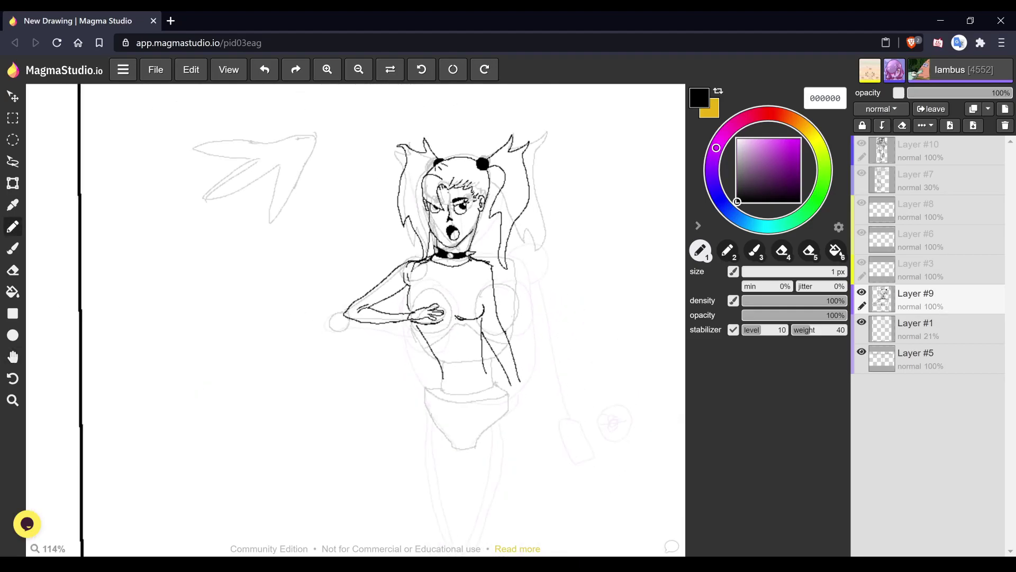
- Hide the sketch on Layer #1 to check the line art on its own, and show the sketch again
left_click(861, 322)
left_click(861, 322)
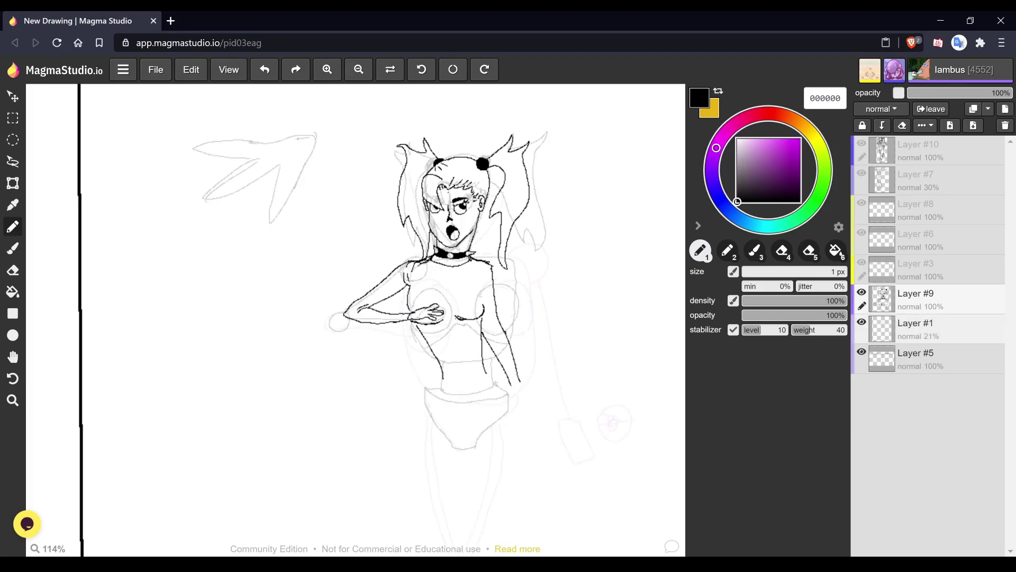
left_click(862, 322)
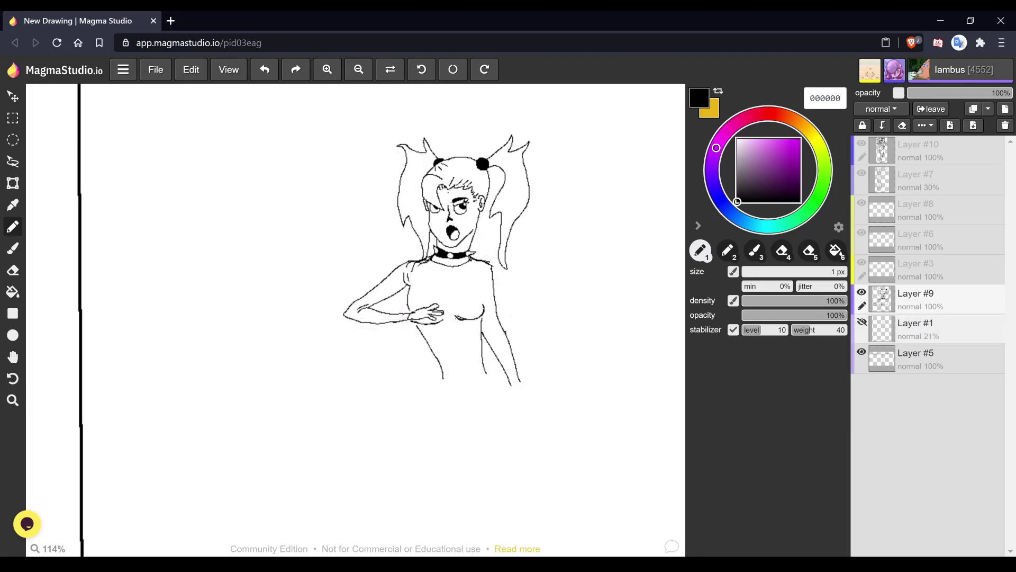
scroll(453, 235, "up", 3)
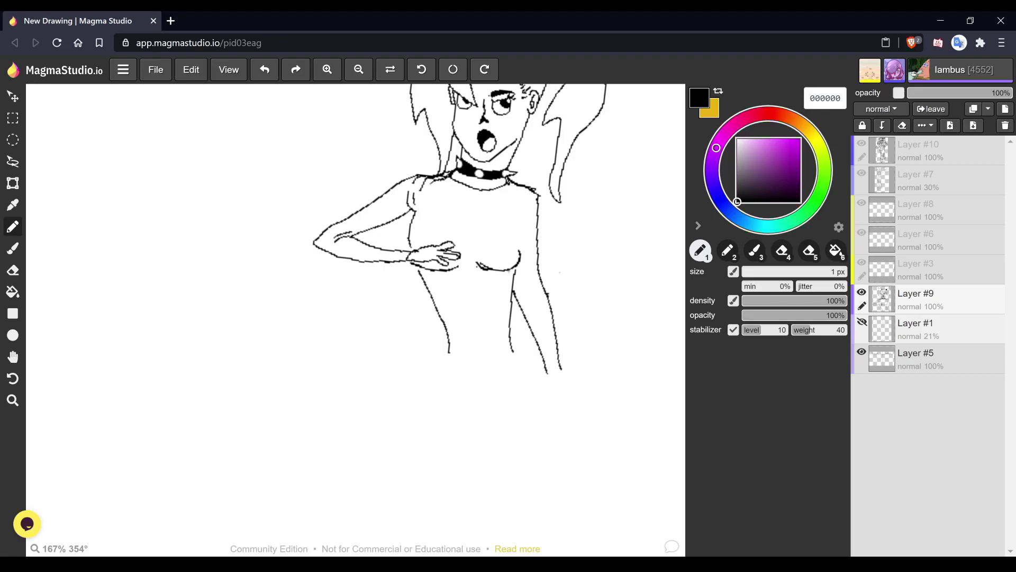
left_click(862, 322)
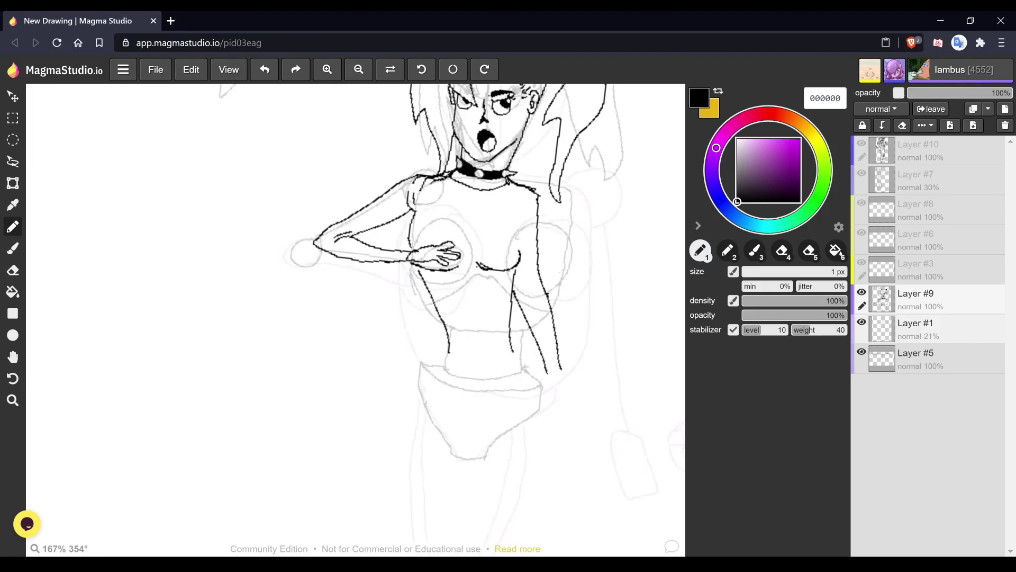
- Draw a curved waistband below the waist and a short flared skirt with a zigzag ruffled hem
mouse_move(449, 354)
left_mouse_down()
mouse_move(468, 369)
mouse_move(519, 362)
left_mouse_up()
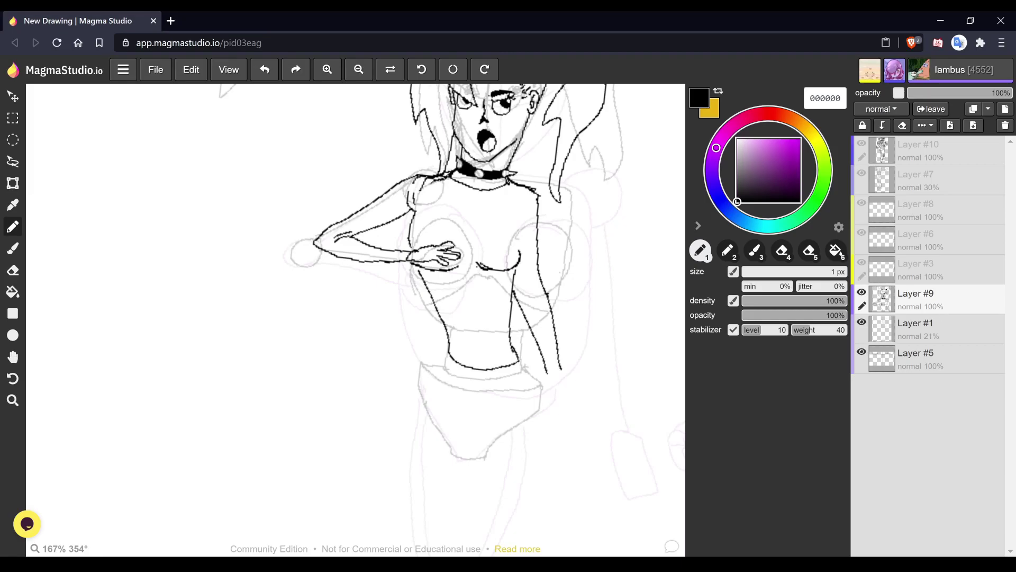
mouse_move(450, 350)
left_mouse_down()
mouse_move(443, 360)
mouse_move(490, 379)
mouse_move(525, 367)
mouse_move(490, 312)
mouse_move(494, 265)
mouse_move(439, 267)
mouse_move(395, 343)
mouse_move(443, 345)
mouse_move(433, 354)
mouse_move(477, 366)
mouse_move(466, 352)
mouse_move(510, 344)
mouse_move(505, 361)
mouse_move(540, 348)
mouse_move(543, 331)
mouse_move(562, 319)
mouse_move(565, 329)
mouse_move(572, 324)
mouse_move(584, 275)
mouse_move(547, 252)
mouse_move(591, 277)
mouse_move(574, 310)
mouse_move(591, 281)
left_mouse_up()
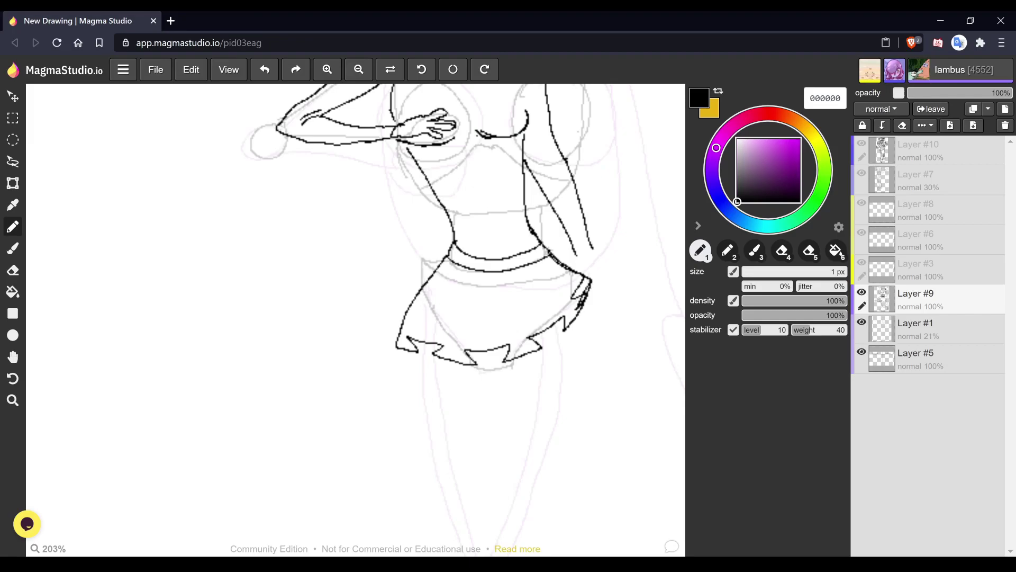
- Erase the cluttered fold at the skirt's edge below the straight arm with the 5 px eraser and redraw a clean curved edge
key("e")
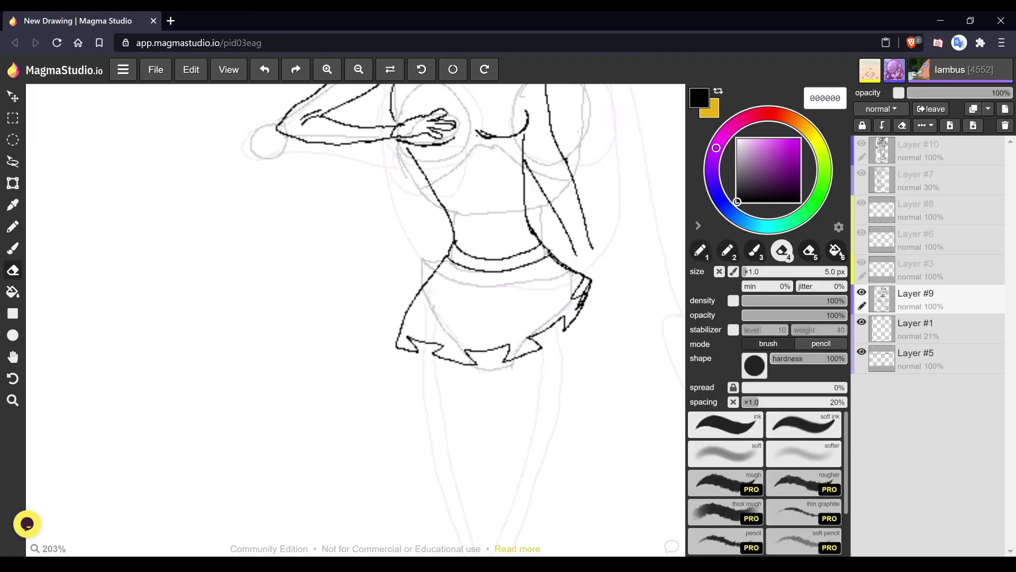
scroll(595, 292, "up", 5)
mouse_move(558, 259)
left_mouse_down()
mouse_move(530, 311)
mouse_move(553, 307)
mouse_move(540, 344)
mouse_move(569, 281)
mouse_move(559, 266)
left_mouse_up()
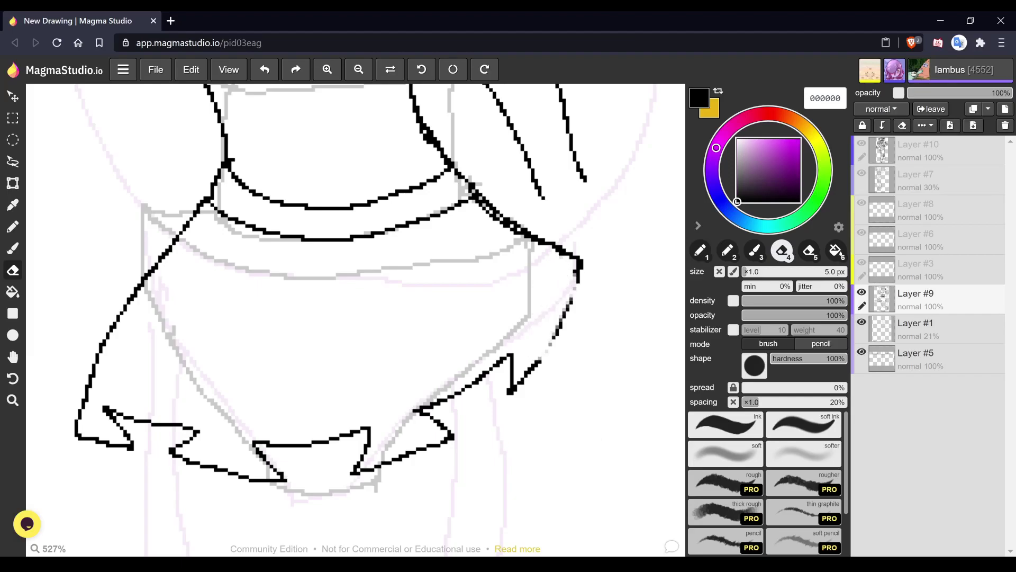
key("1")
left_click_drag(535, 361, 579, 267)
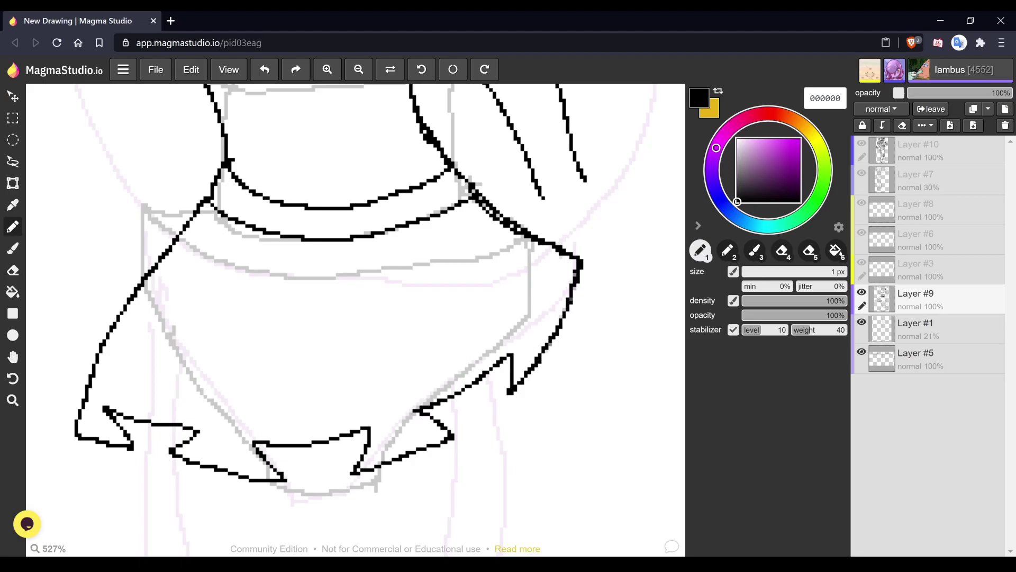
- Draw short pleat lines rising into the skirt from each notch along the ruffled hem
scroll(556, 267, "down", 3)
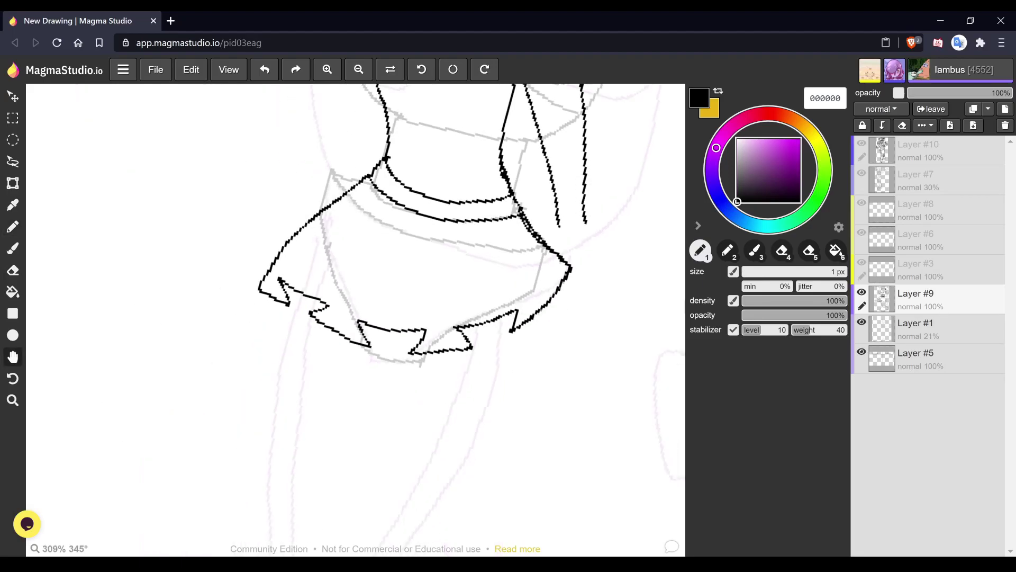
scroll(469, 323, "up", 4)
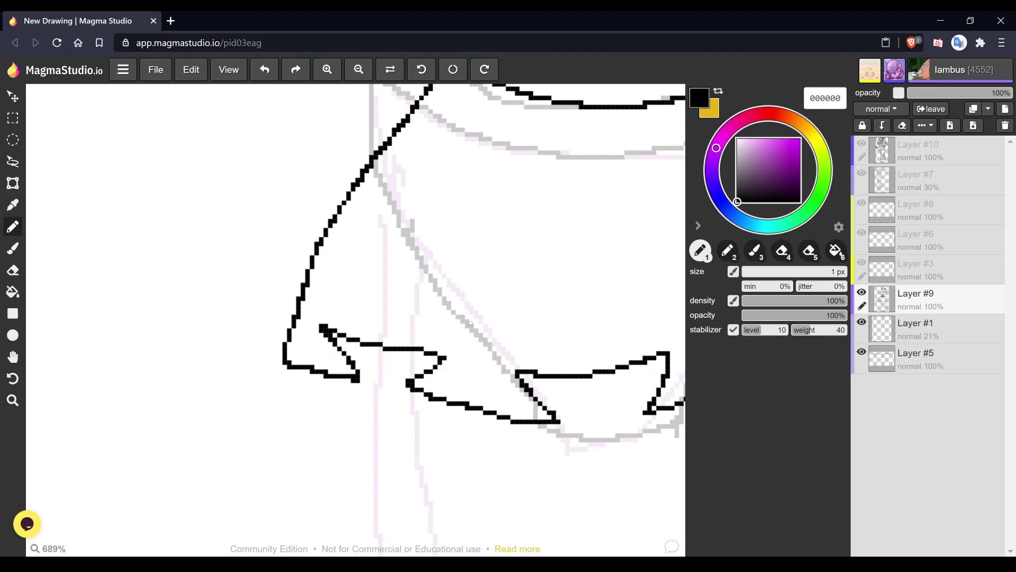
left_click_drag(321, 321, 368, 271)
mouse_move(443, 362)
left_mouse_down()
mouse_move(477, 298)
mouse_move(517, 329)
mouse_move(517, 379)
mouse_move(426, 394)
mouse_move(343, 382)
left_mouse_up()
key("space")
key("b")
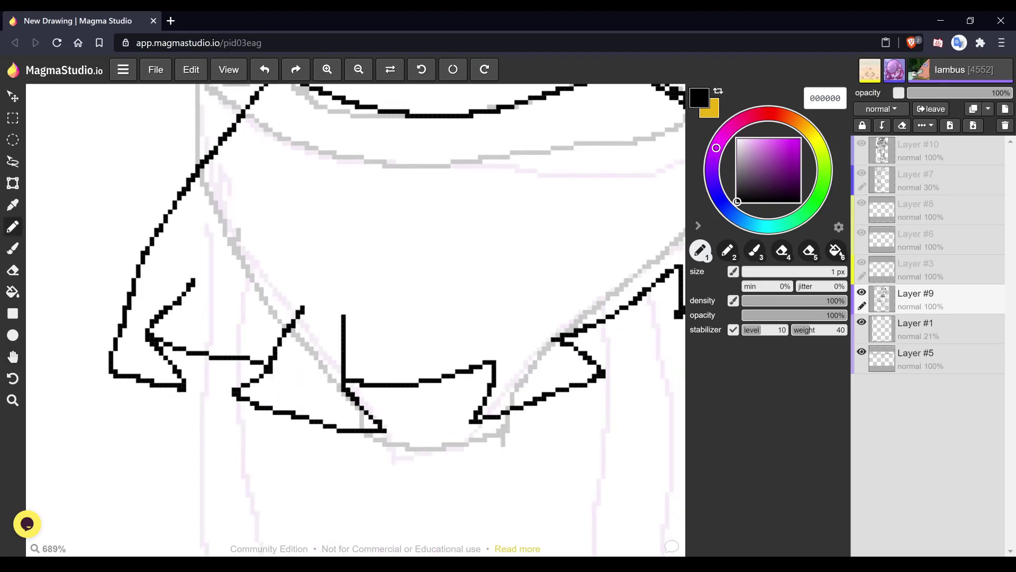
left_click_drag(475, 307, 497, 360)
mouse_move(524, 289)
left_mouse_down()
mouse_move(553, 336)
mouse_move(351, 375)
left_mouse_up()
key("space")
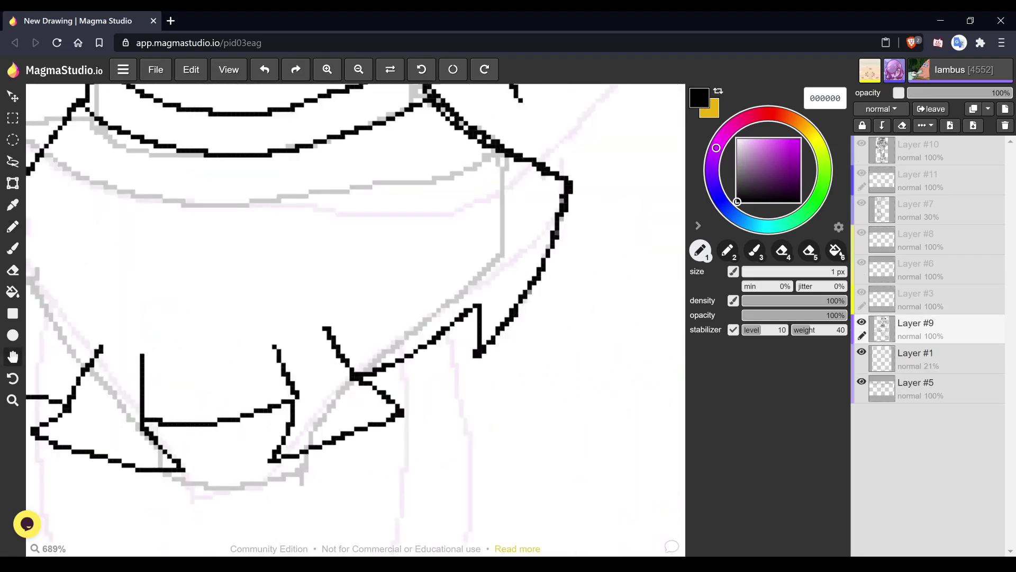
mouse_move(447, 270)
left_mouse_down()
mouse_move(484, 309)
mouse_move(479, 361)
left_mouse_up()
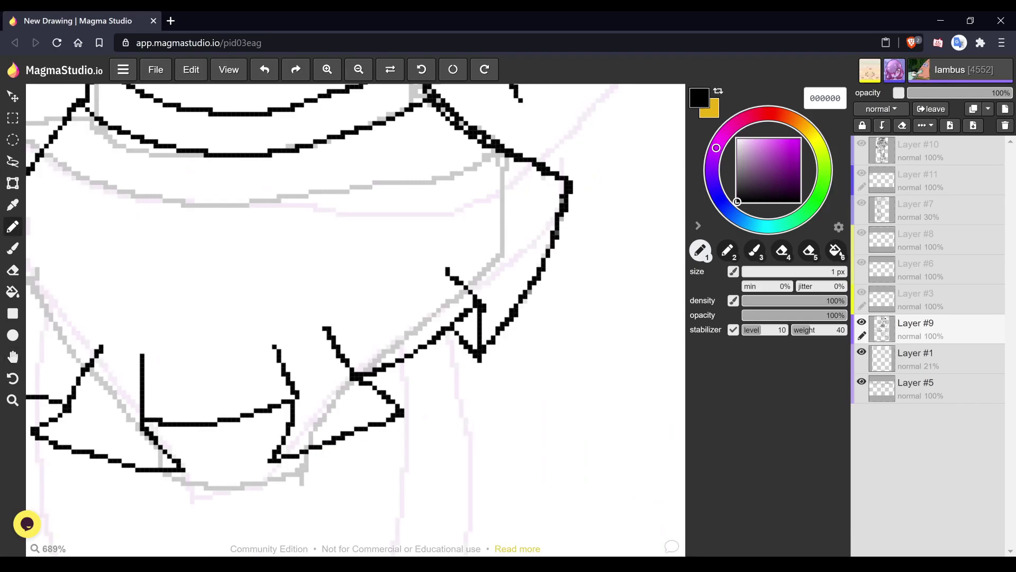
- Draw short lines in the hem notches to show the inner folds of the skirt's ruffles
left_click_drag(387, 372, 407, 415)
left_click_drag(260, 409, 273, 454)
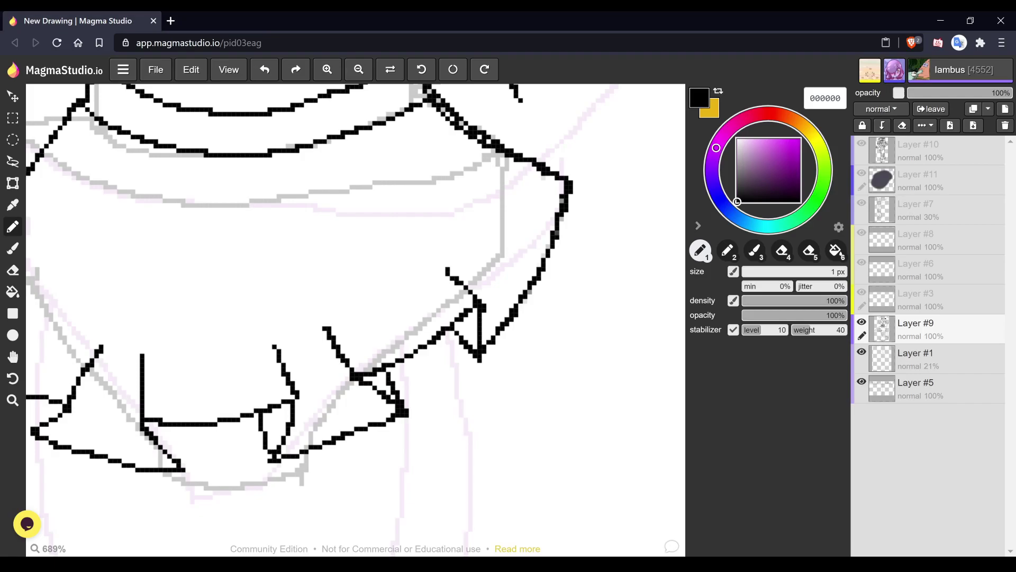
mouse_move(185, 469)
left_mouse_down()
mouse_move(191, 427)
mouse_move(213, 413)
mouse_move(558, 421)
mouse_move(481, 401)
left_mouse_up()
key("space")
key("ctrl+z")
left_click_drag(669, 344, 675, 358)
key("space")
left_click_drag(462, 201, 534, 215)
left_click_drag(390, 388, 389, 420)
left_click_drag(347, 381, 341, 422)
key("space")
scroll(244, 278, "down", 3)
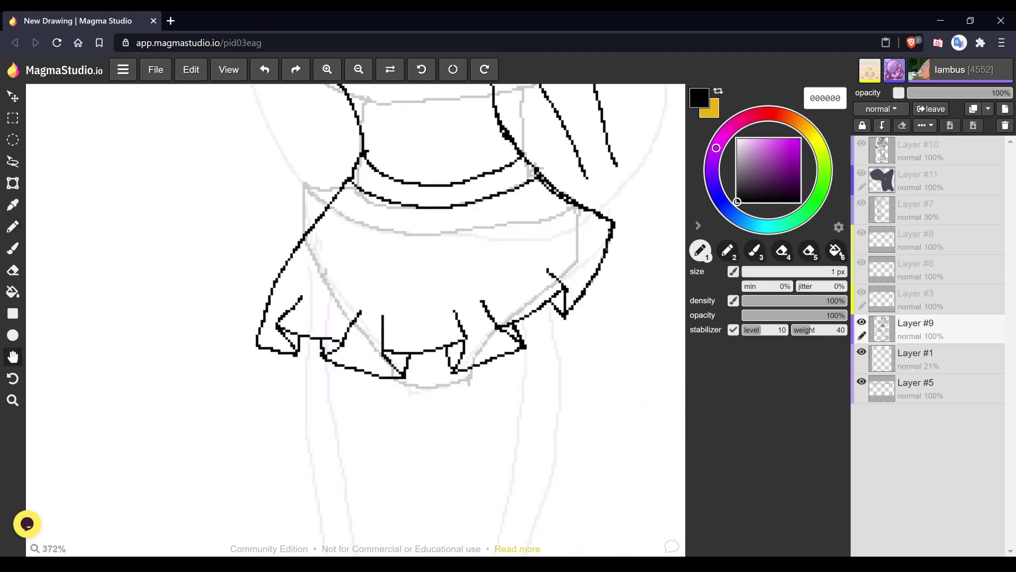
scroll(498, 261, "down", 3)
scroll(537, 318, "down", 2)
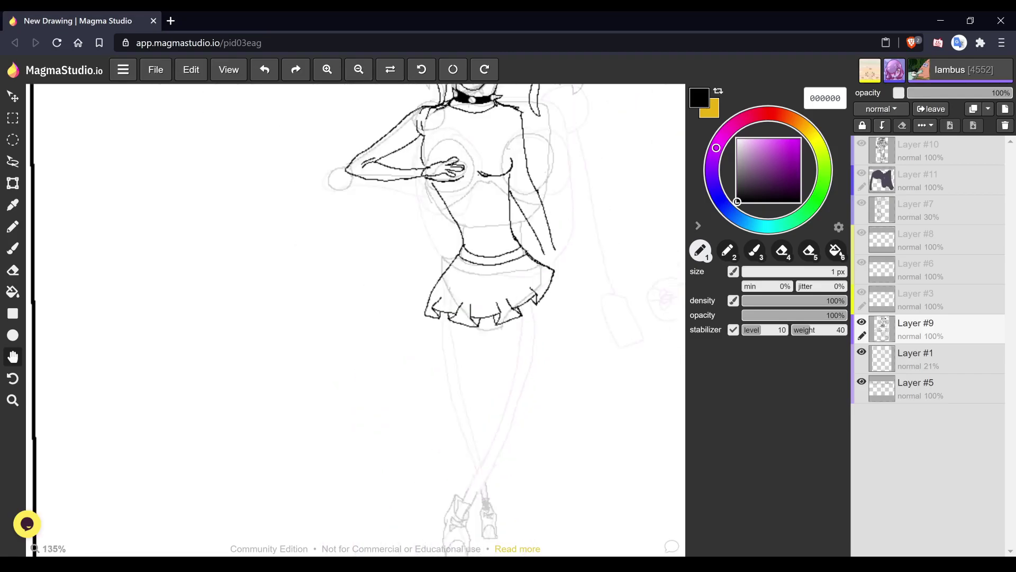
left_click_drag(537, 317, 531, 356)
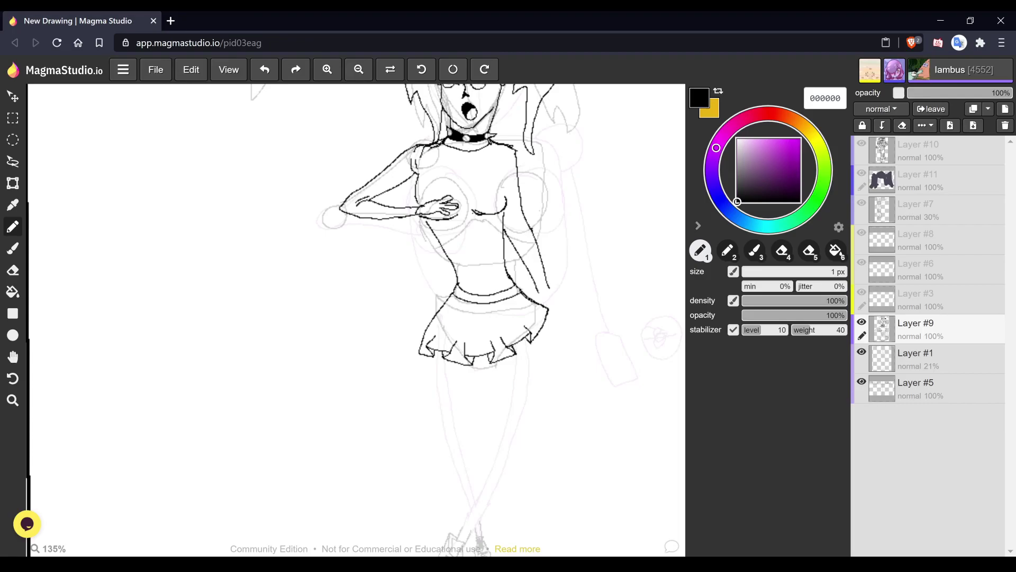
key("space")
scroll(524, 500, "up", 2)
scroll(509, 210, "down", 1)
scroll(354, 317, "down", 1)
key("b")
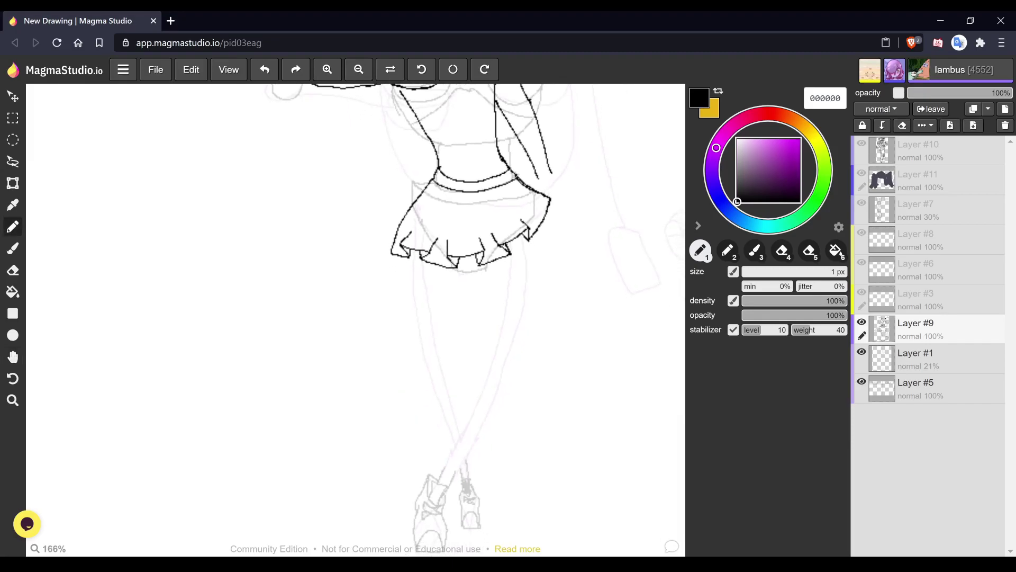
- Draw the front leg's two long contours from the skirt down to the ankle and erase the stray inner-thigh line with the 5 px eraser
left_click_drag(468, 257, 475, 371)
mouse_move(549, 205)
left_mouse_down()
mouse_move(560, 246)
mouse_move(549, 317)
mouse_move(495, 399)
mouse_move(465, 508)
left_mouse_up()
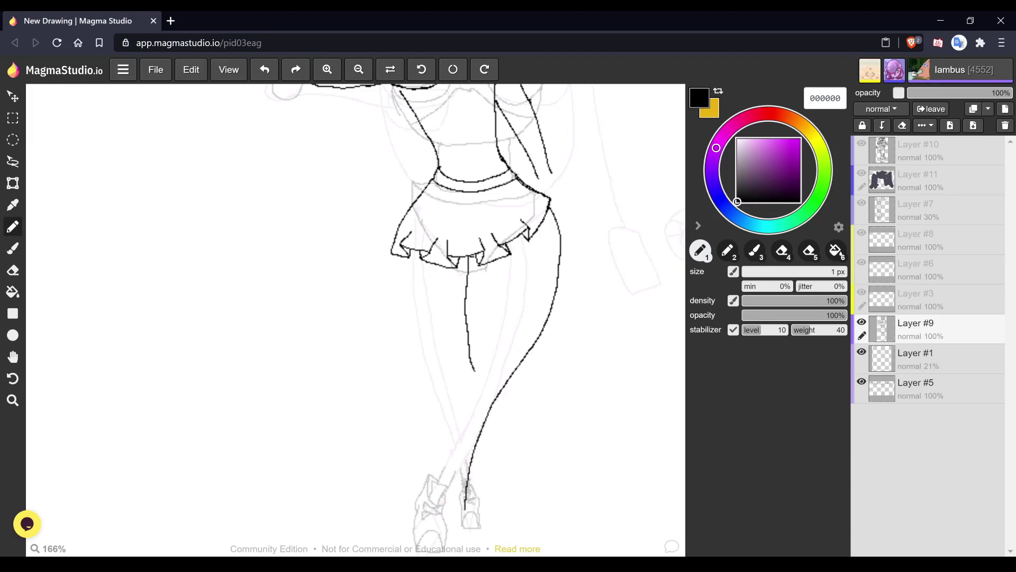
left_click_drag(467, 259, 440, 500)
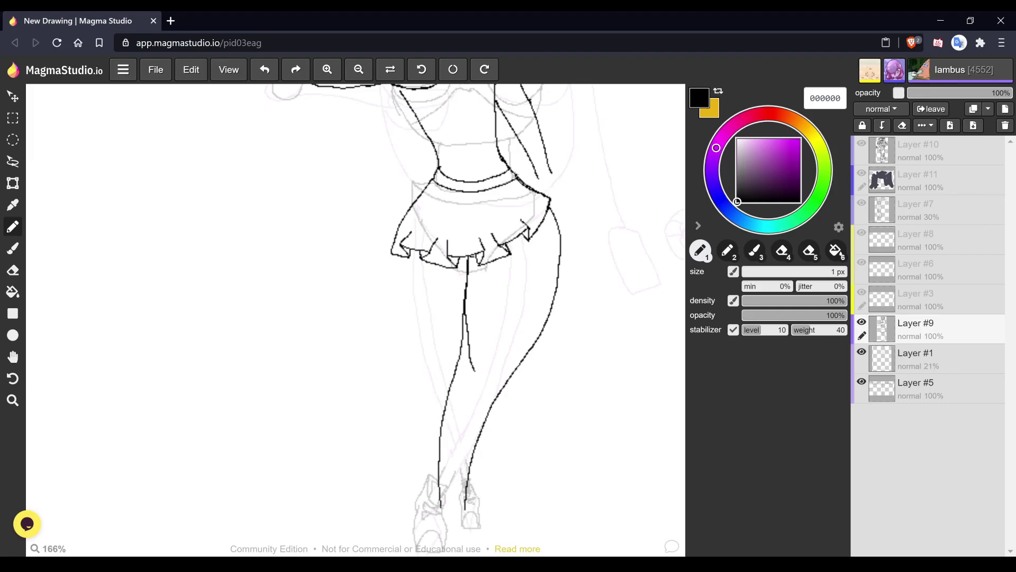
key("e")
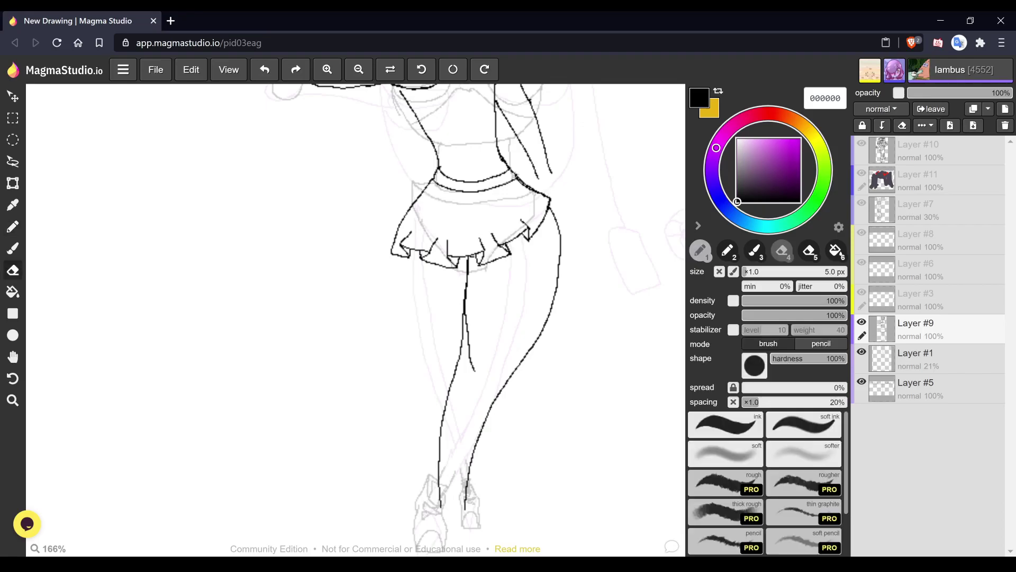
mouse_move(469, 333)
left_mouse_down()
mouse_move(475, 388)
mouse_move(472, 306)
mouse_move(475, 334)
mouse_move(468, 308)
left_mouse_up()
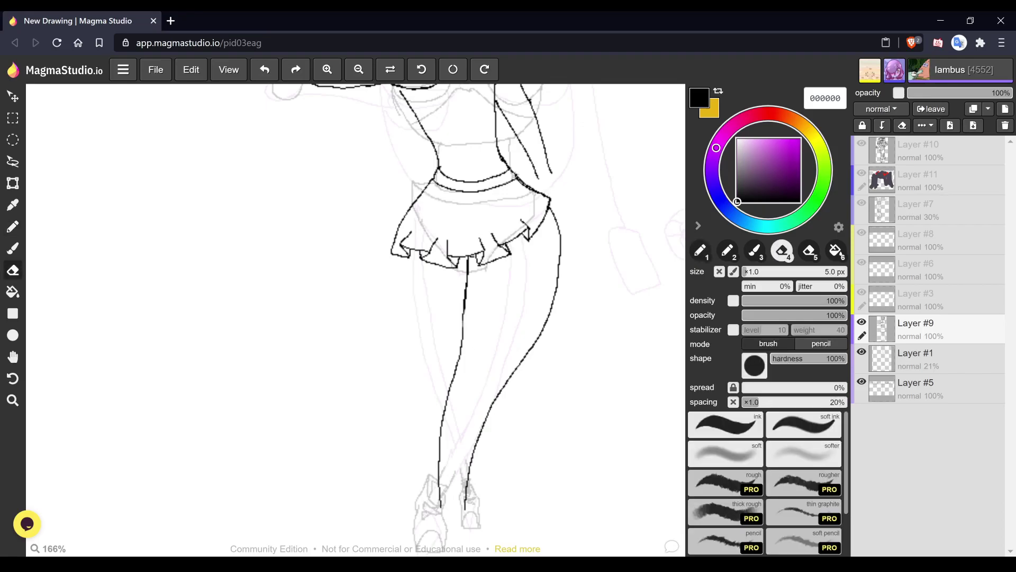
key("alt+Tab")
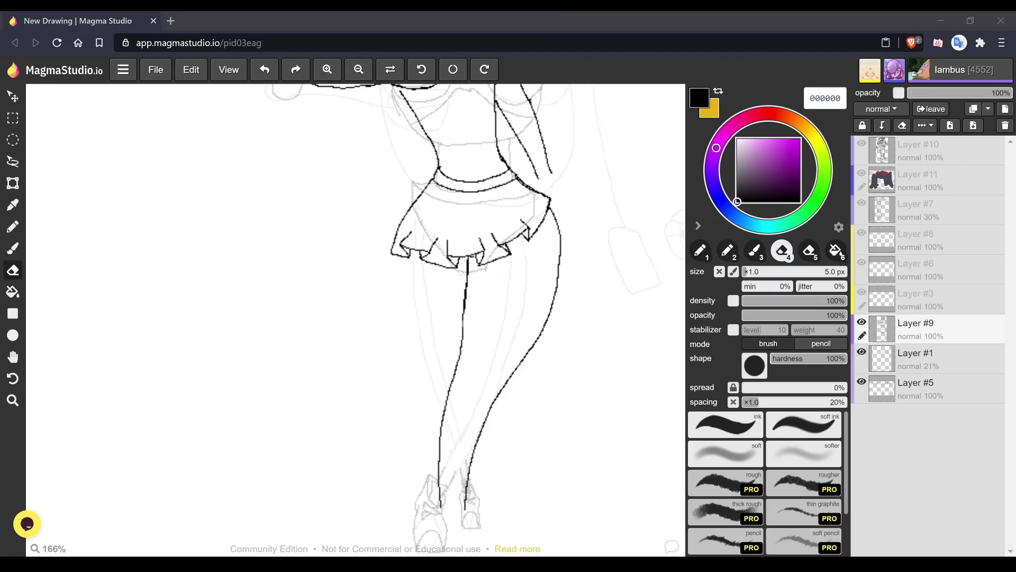
key("alt+Tab")
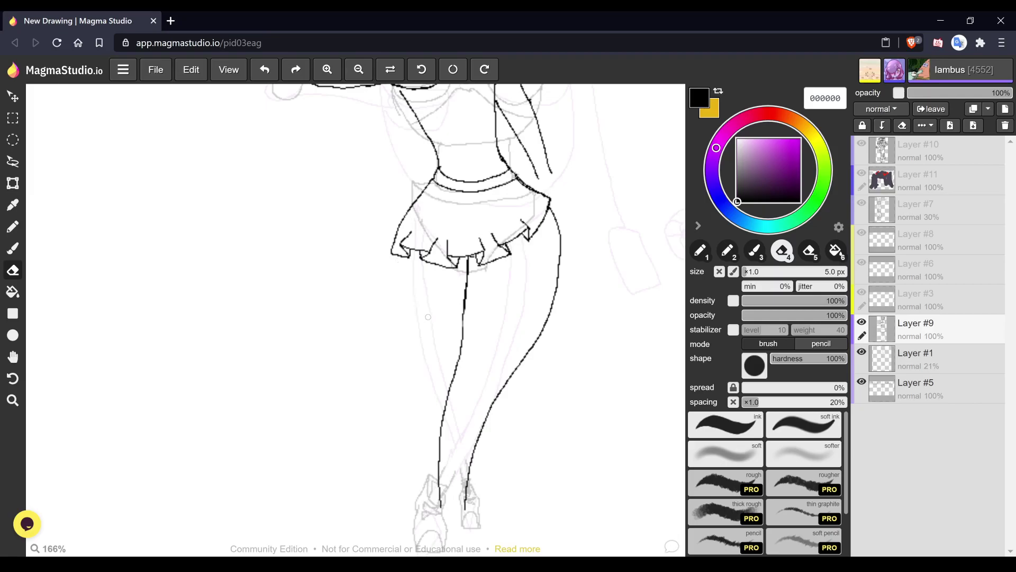
- Draw the rear leg's outer thigh line with the 1 px pencil, curving from the skirt's hem corner to the front leg's knee
key("1")
left_click_drag(394, 254, 414, 297)
left_click_drag(433, 324, 452, 353)
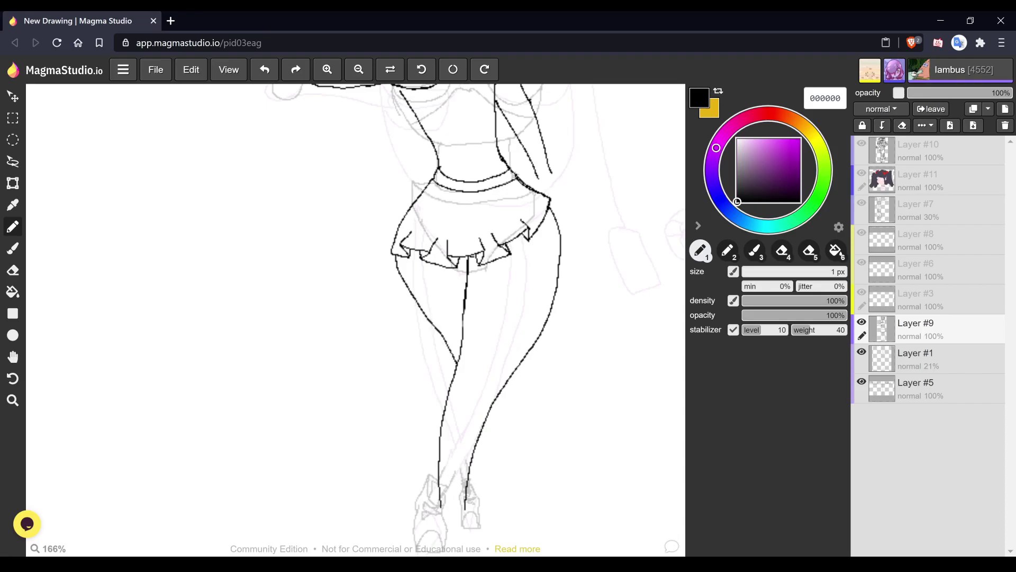
- Draw two lines descending from behind the front leg's outer contour to form the rear lower leg
key("space")
left_click_drag(528, 427, 503, 311)
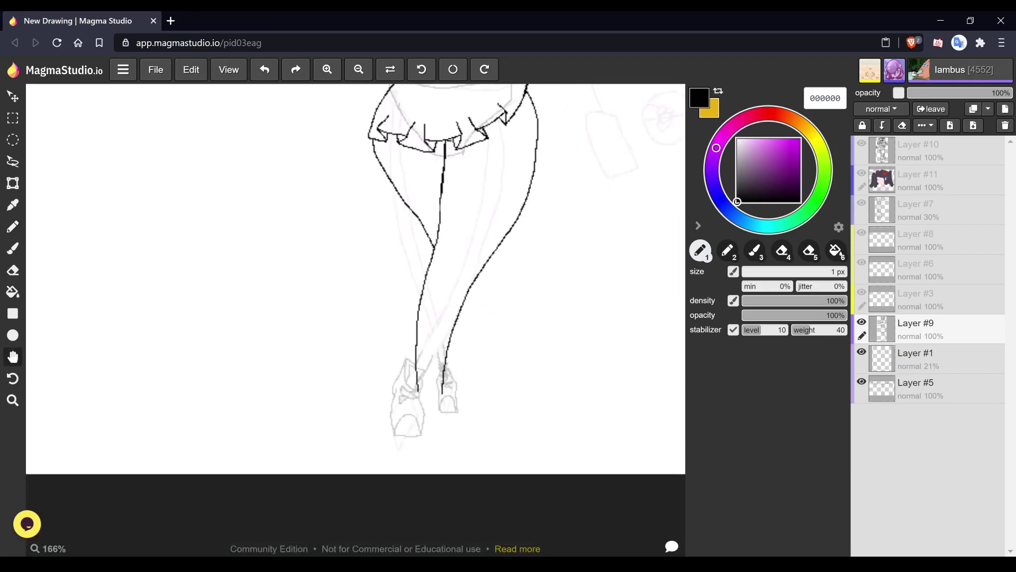
scroll(503, 311, "up", 3)
key("b")
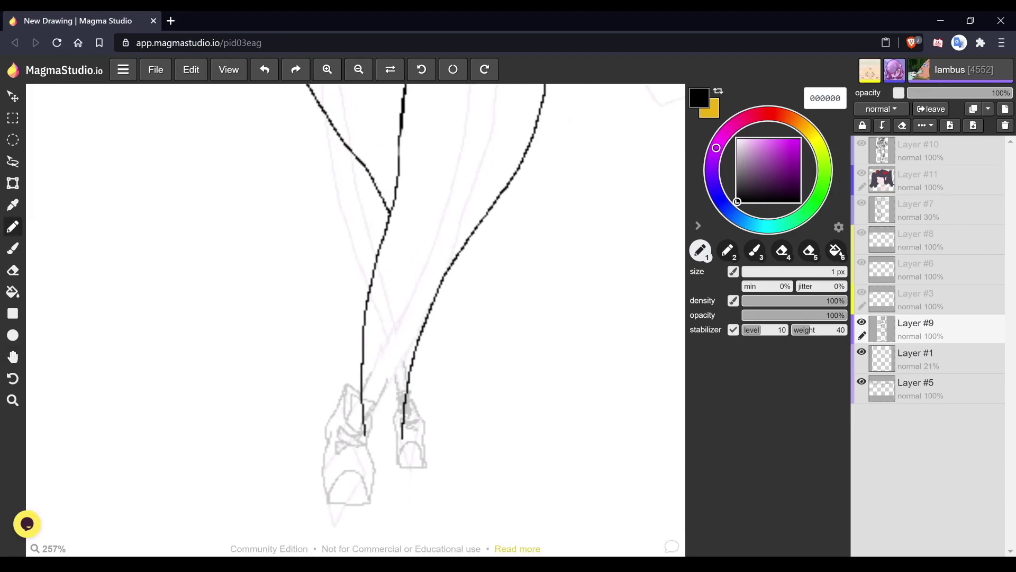
left_click_drag(447, 273, 481, 393)
left_click_drag(482, 218, 509, 395)
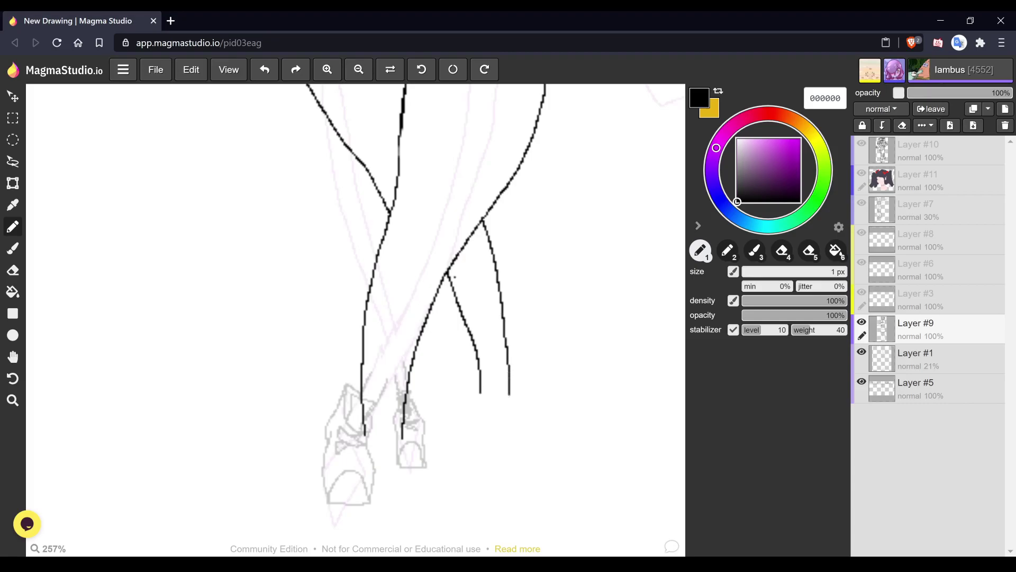
- Hide the faded sketch on Layer #1 and view the whole line drawing beside the neighbouring figure
key("space")
scroll(541, 328, "down", 4)
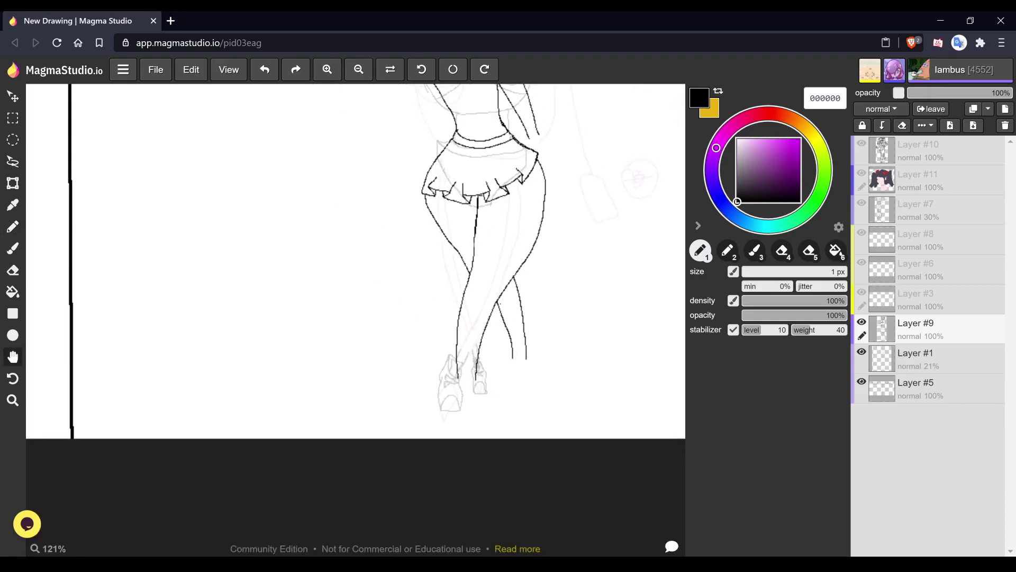
scroll(477, 259, "down", 3)
key("b")
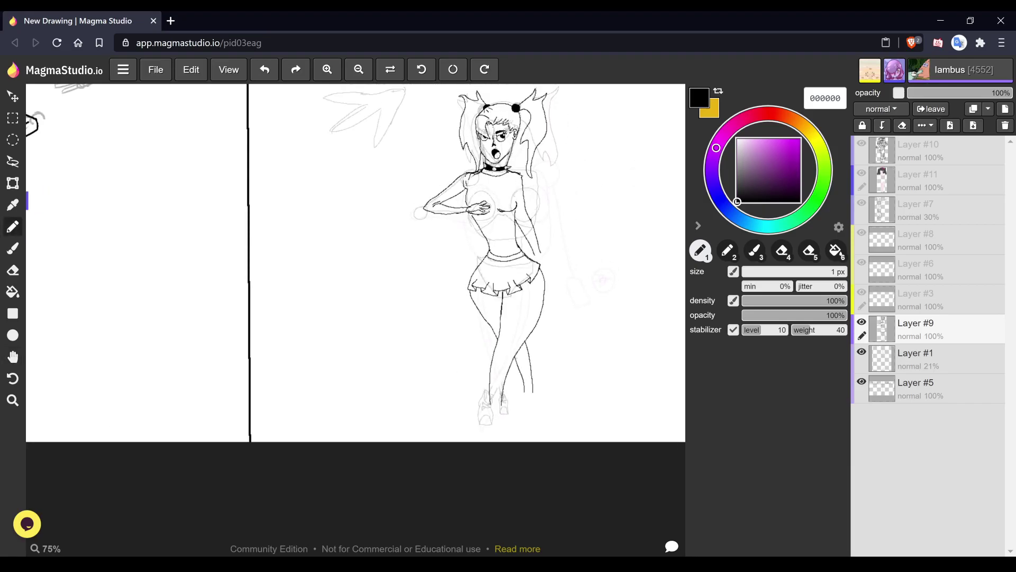
left_click(861, 351)
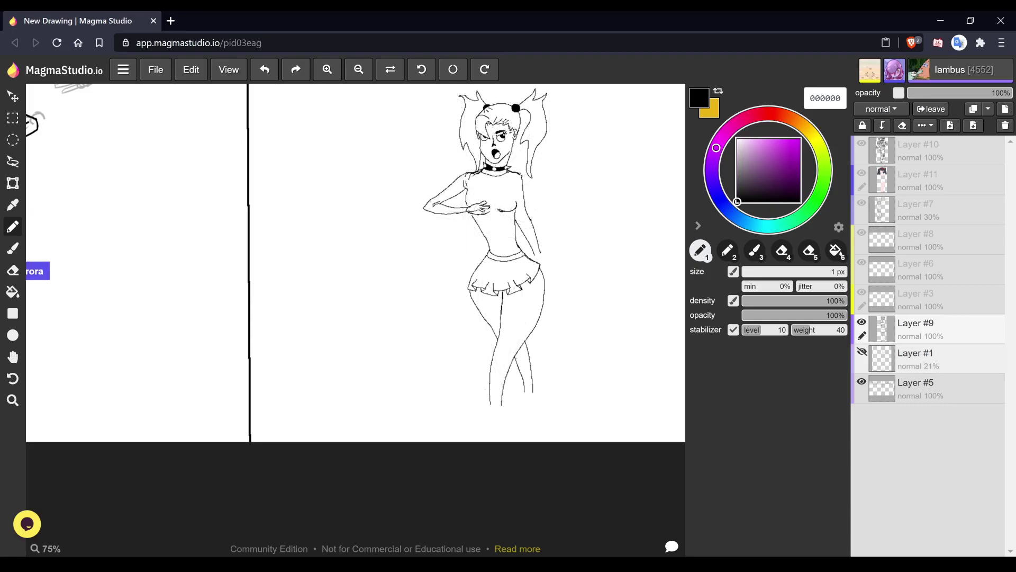
key("space")
left_click_drag(355, 264, 502, 311)
scroll(363, 329, "down", 2)
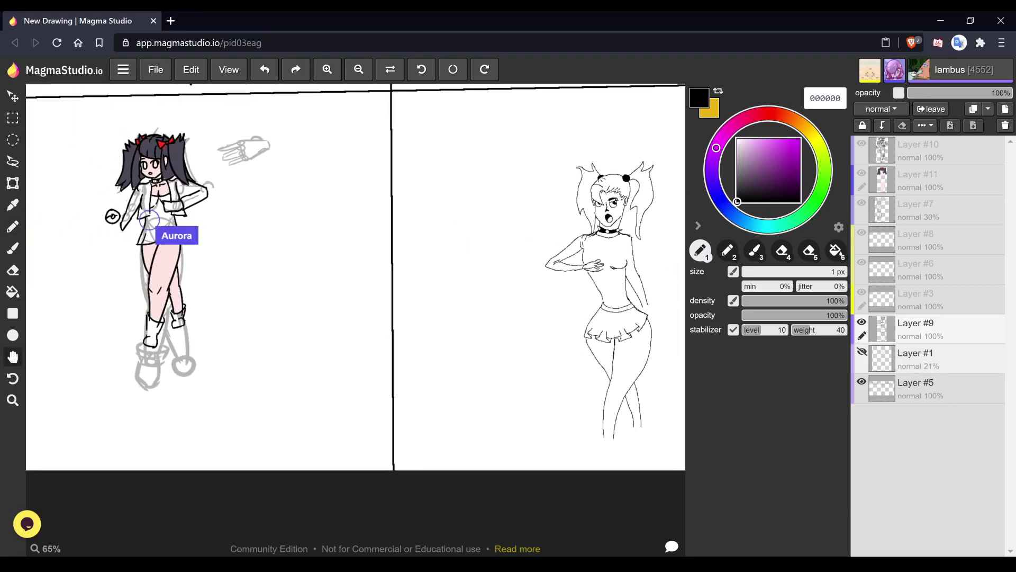
key("b")
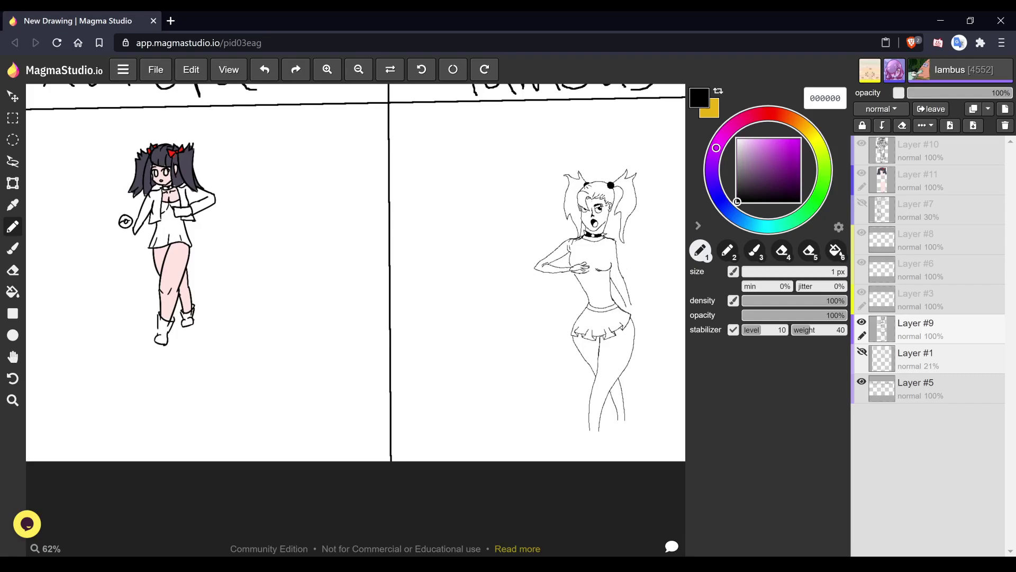
- Erase the upper end of the inner-thigh line just below the skirt and redraw the damaged piece of hem
key("space")
scroll(605, 307, "up", 5)
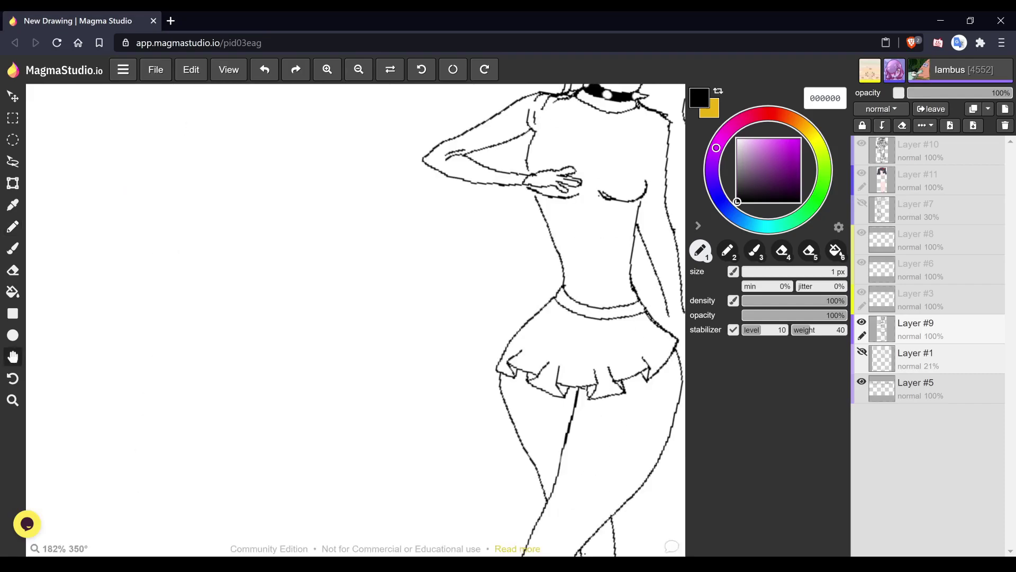
left_click_drag(646, 402, 601, 335)
scroll(601, 335, "up", 3)
key("e")
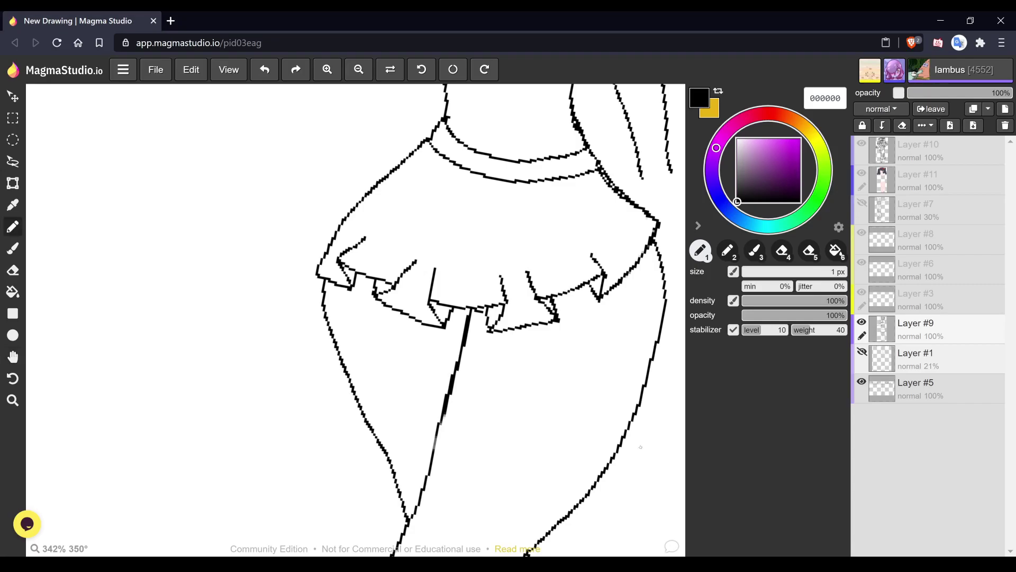
mouse_move(466, 312)
left_mouse_down()
mouse_move(460, 347)
mouse_move(468, 312)
mouse_move(471, 324)
mouse_move(479, 310)
left_mouse_up()
key("1")
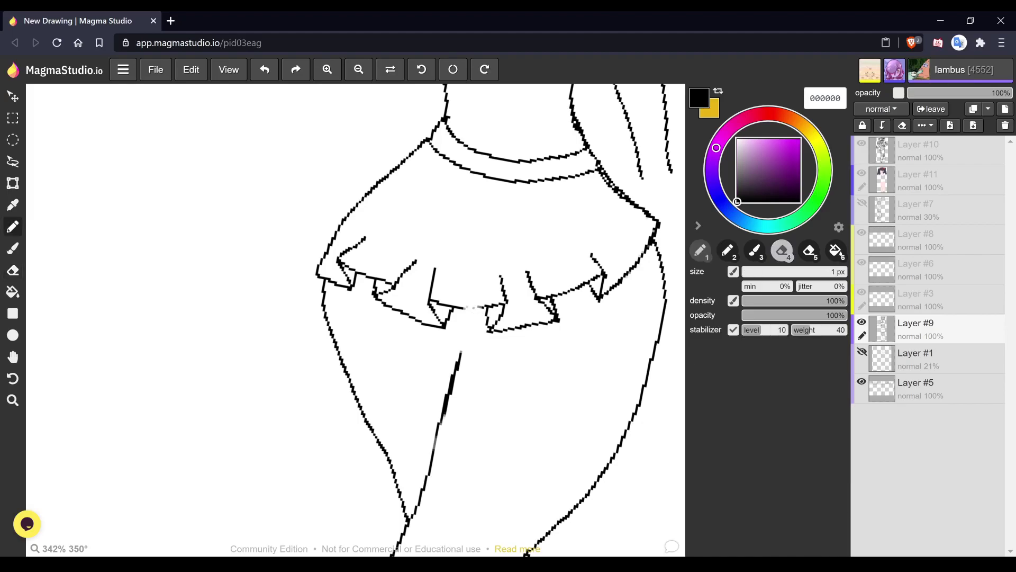
left_click_drag(462, 309, 487, 301)
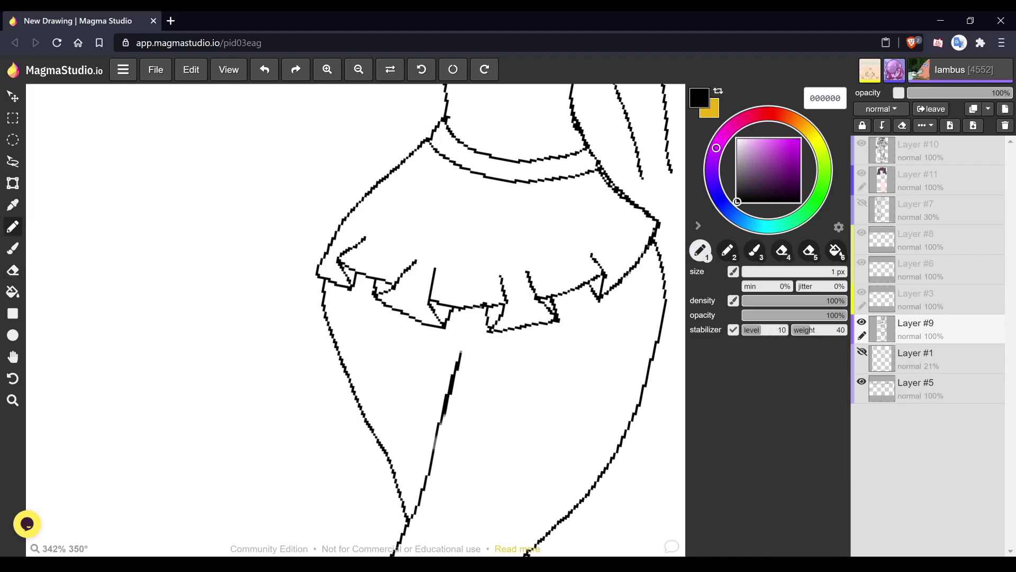
- Erase the rear lower leg's two lines with the 60 px eraser and redraw them with the 1 px pencil
scroll(505, 182, "down", 4)
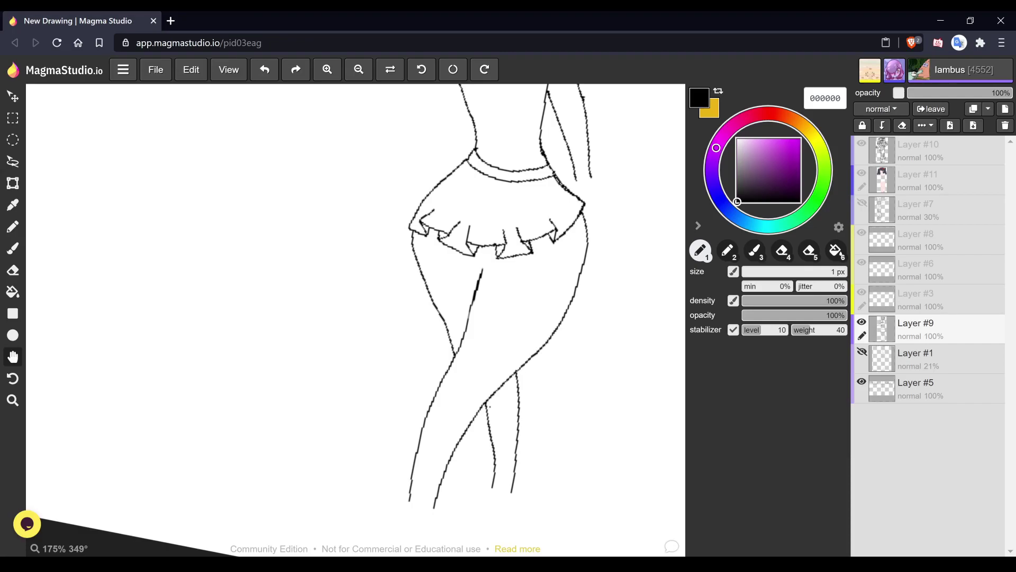
left_click_drag(497, 328, 503, 278)
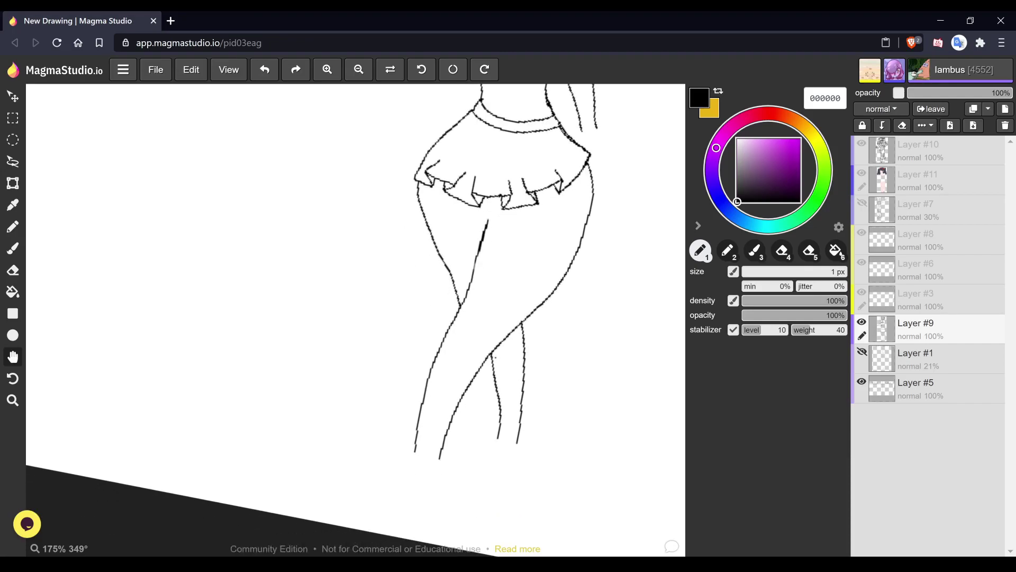
scroll(524, 439, "up", 5)
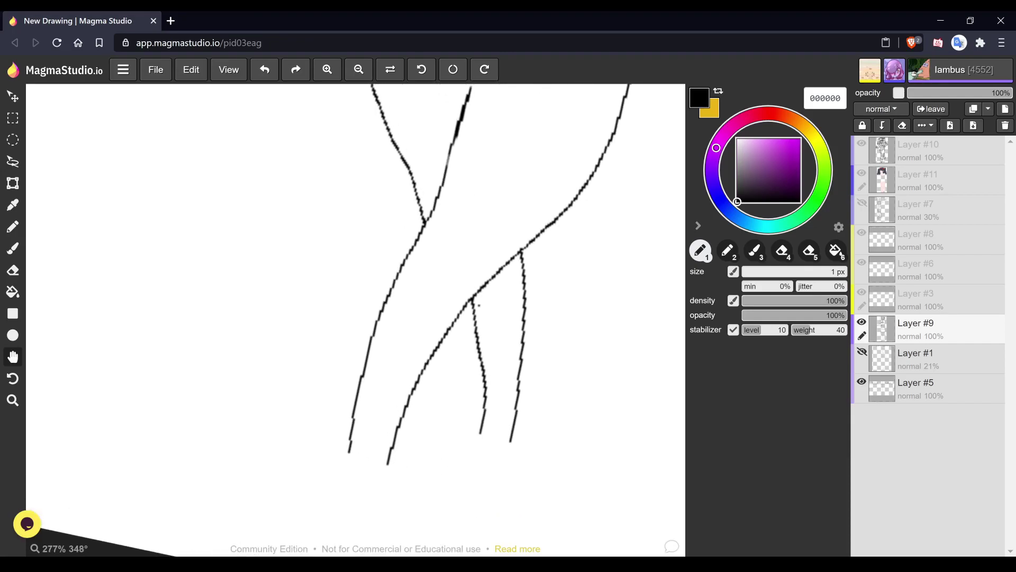
key("e")
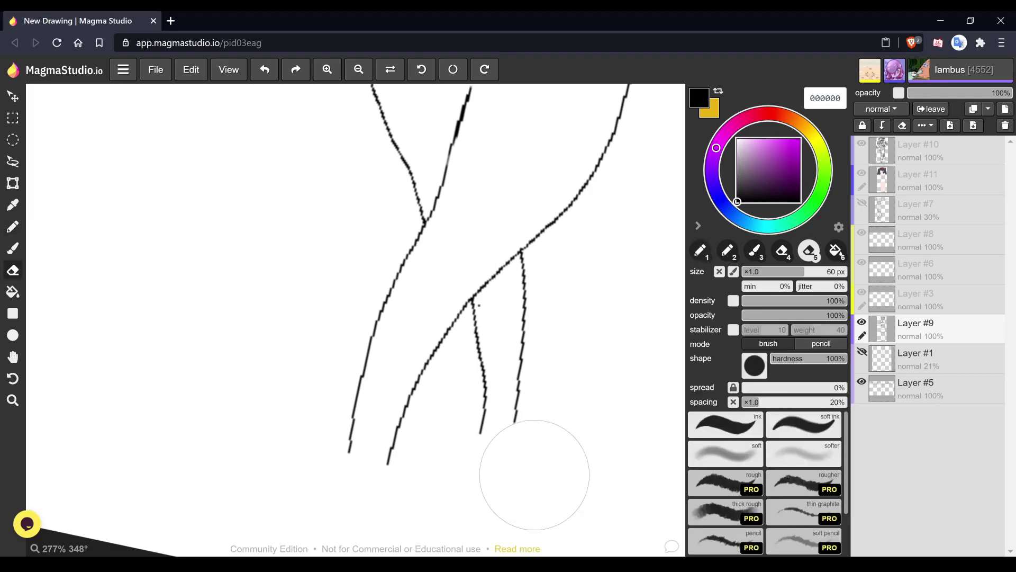
mouse_move(512, 411)
left_mouse_down()
mouse_move(526, 341)
mouse_move(555, 301)
mouse_move(513, 333)
left_mouse_up()
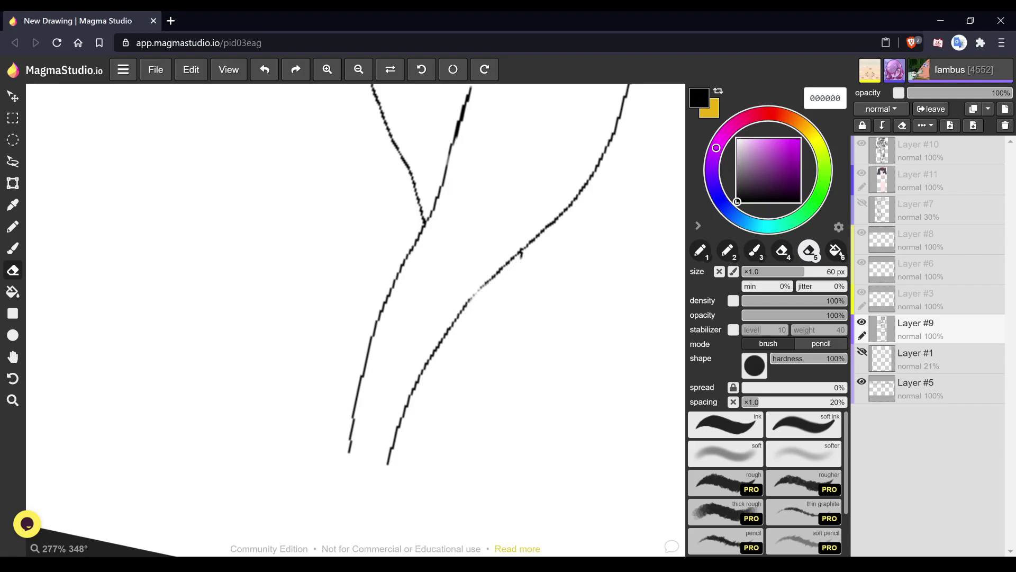
key("1")
mouse_move(487, 280)
left_mouse_down()
mouse_move(461, 353)
mouse_move(455, 418)
left_mouse_up()
scroll(572, 395, "down", 3)
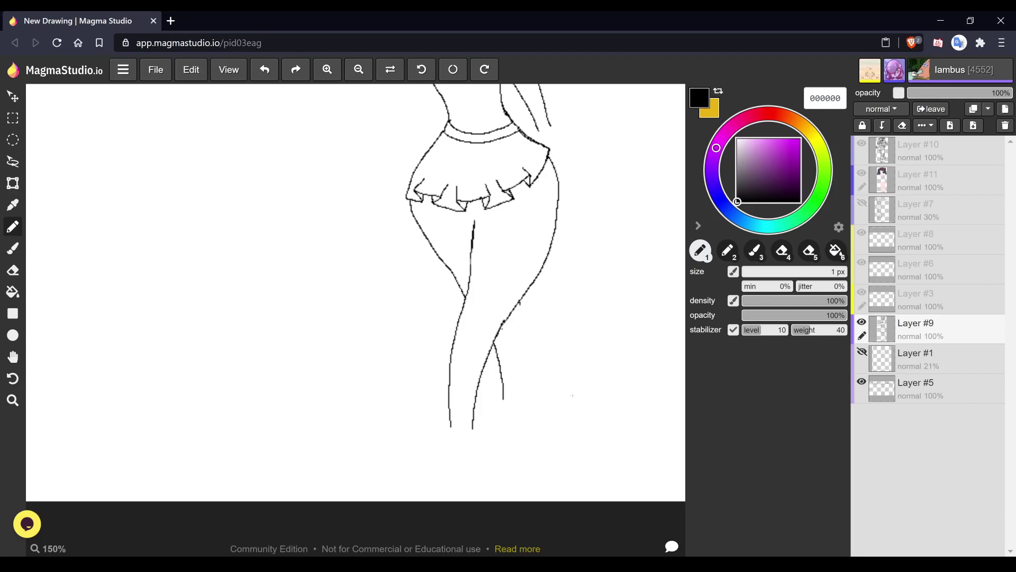
left_click_drag(526, 294, 526, 392)
- Draw the wrist line at the end of the straight arm and the first two fingers spreading away from the skirt
key("space")
left_click_drag(502, 317, 508, 399)
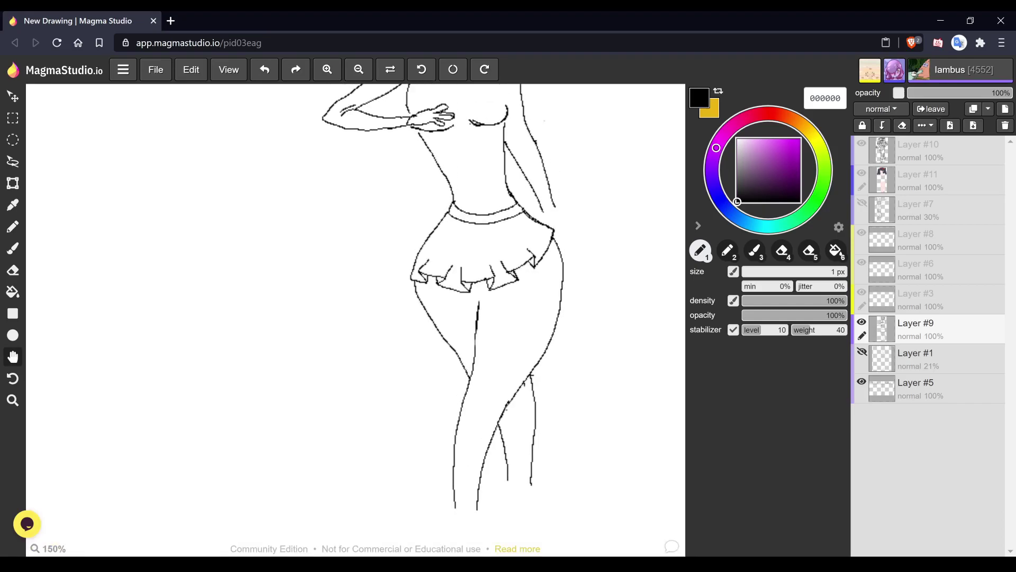
scroll(476, 355, "down", 2)
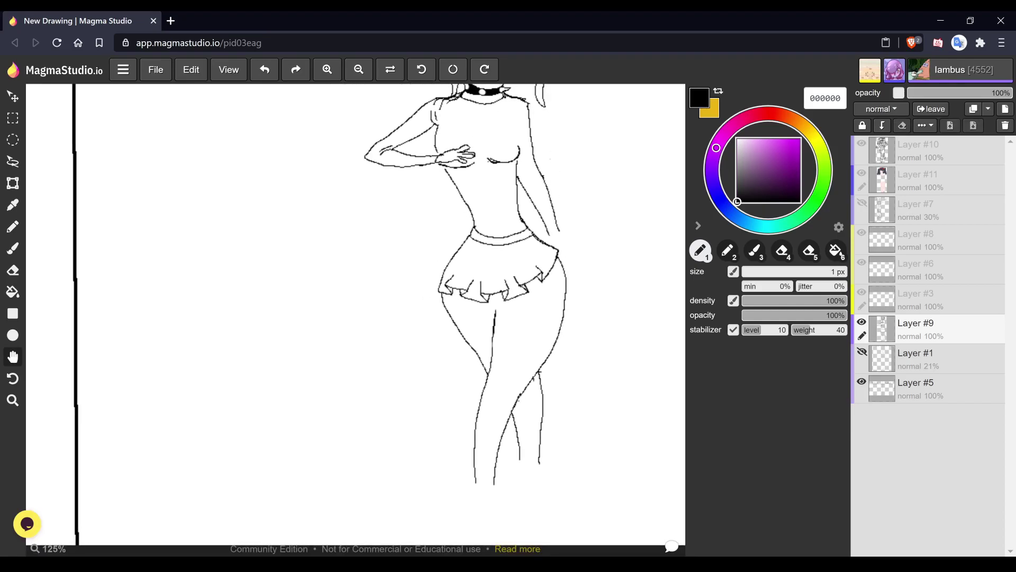
scroll(476, 318, "up", 3)
scroll(592, 270, "up", 5)
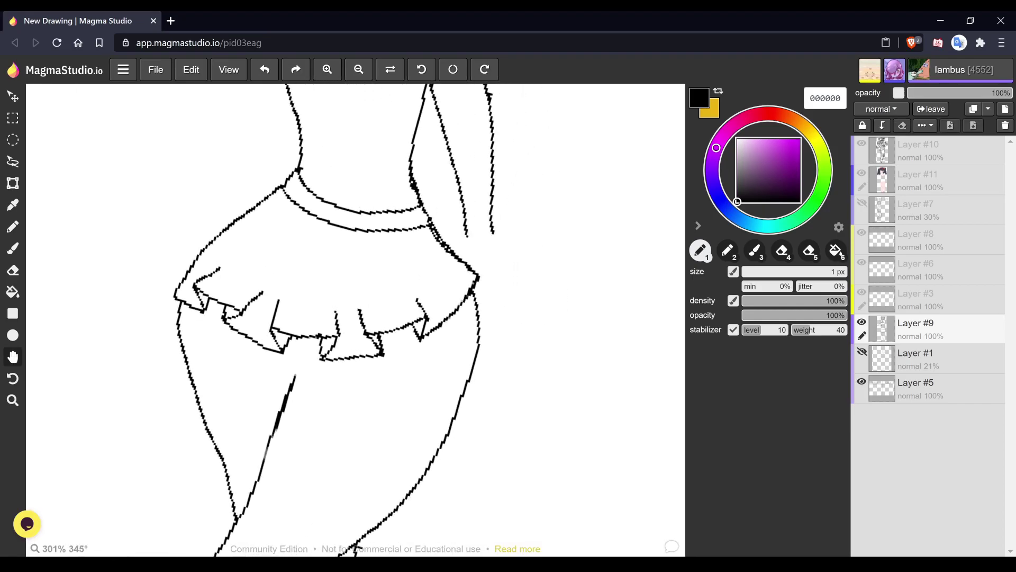
mouse_move(468, 236)
left_mouse_down()
mouse_move(493, 237)
mouse_move(499, 249)
mouse_move(466, 237)
mouse_move(543, 283)
mouse_move(540, 294)
mouse_move(510, 273)
mouse_move(535, 338)
mouse_move(545, 329)
mouse_move(527, 289)
left_mouse_up()
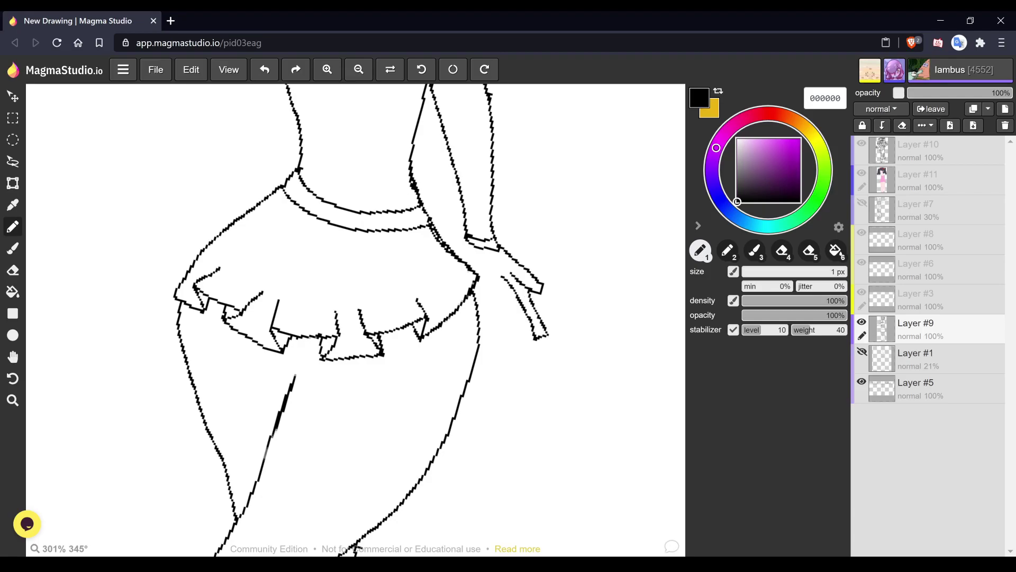
- Draw the hand's inner edge beside the skirt and add many more fingers fanning outward and downward
left_click_drag(466, 237, 459, 256)
mouse_move(478, 347)
left_mouse_down()
mouse_move(491, 343)
mouse_move(481, 295)
mouse_move(487, 271)
left_mouse_up()
mouse_move(484, 305)
left_mouse_down()
mouse_move(496, 323)
mouse_move(500, 274)
left_mouse_up()
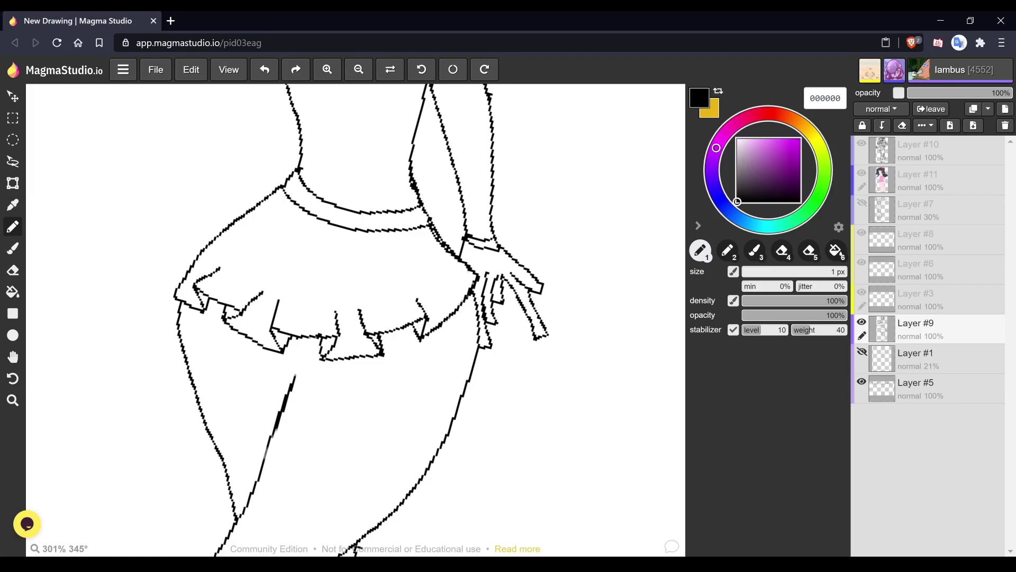
mouse_move(487, 332)
left_mouse_down()
mouse_move(504, 363)
mouse_move(500, 388)
mouse_move(513, 394)
mouse_move(509, 332)
mouse_move(545, 368)
mouse_move(523, 315)
left_mouse_up()
mouse_move(500, 247)
left_mouse_down()
mouse_move(559, 246)
mouse_move(558, 261)
mouse_move(526, 266)
mouse_move(574, 287)
mouse_move(569, 300)
mouse_move(552, 297)
mouse_move(573, 329)
mouse_move(568, 338)
mouse_move(538, 312)
left_mouse_up()
- Draw a small ball beside the spread fingers, with a horizontal middle band and a round centre button
scroll(565, 309, "down", 3)
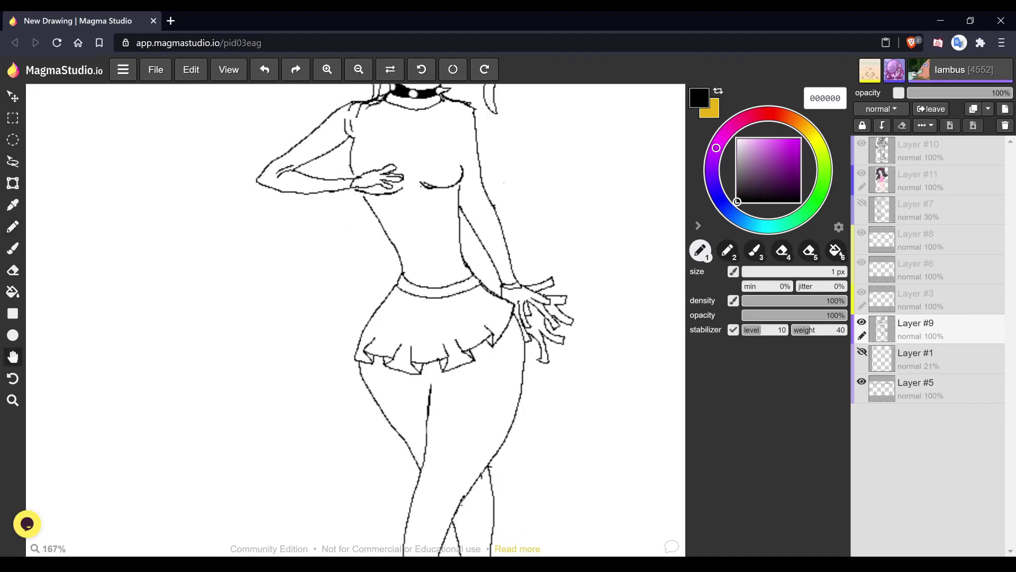
scroll(556, 302, "up", 3)
scroll(556, 301, "up", 3)
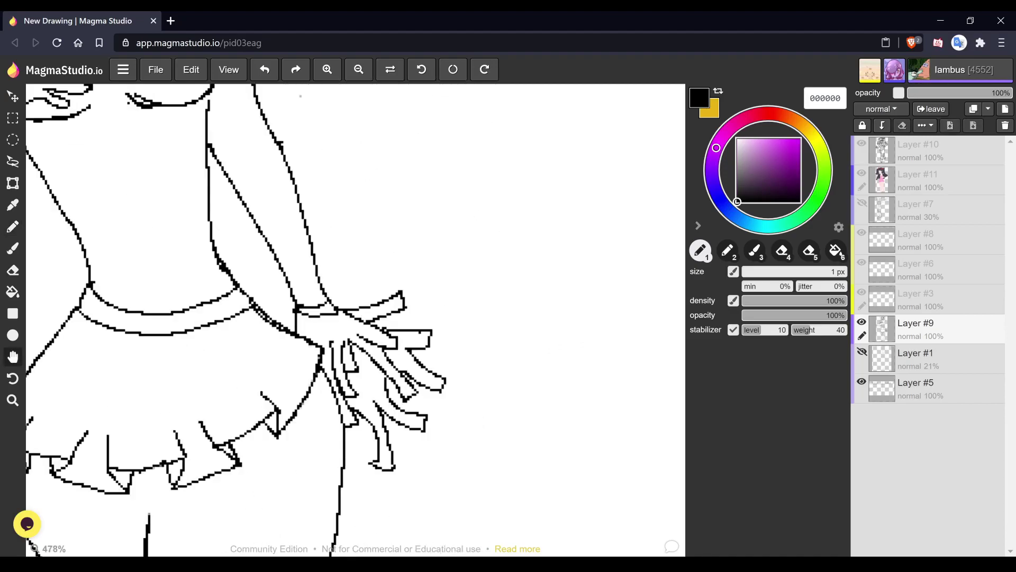
scroll(356, 320, "down", 2)
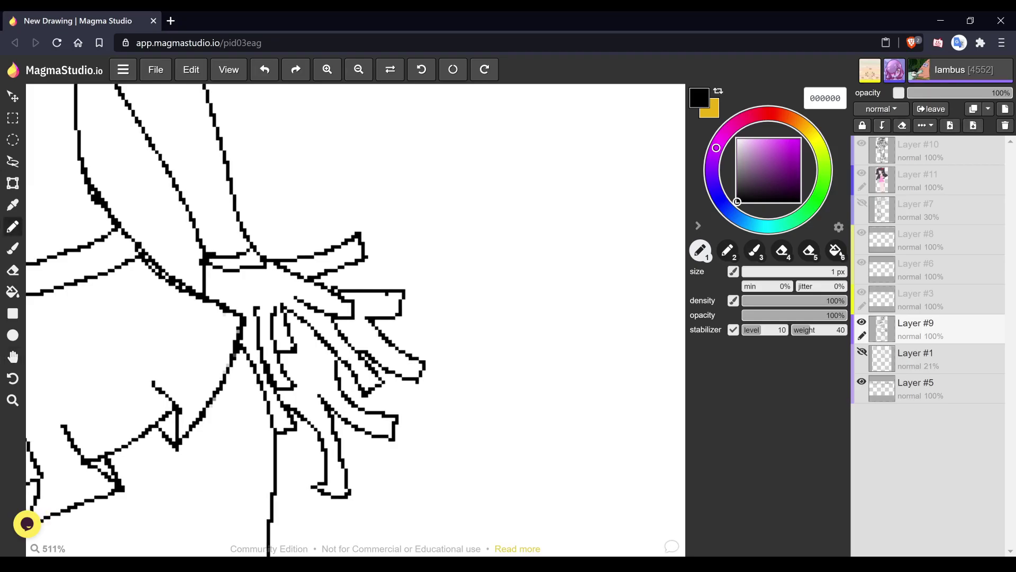
mouse_move(502, 270)
left_mouse_down()
mouse_move(508, 293)
mouse_move(538, 281)
mouse_move(524, 243)
mouse_move(499, 232)
mouse_move(461, 255)
mouse_move(458, 278)
mouse_move(489, 280)
mouse_move(456, 288)
mouse_move(469, 314)
mouse_move(498, 321)
mouse_move(524, 308)
mouse_move(537, 279)
left_mouse_up()
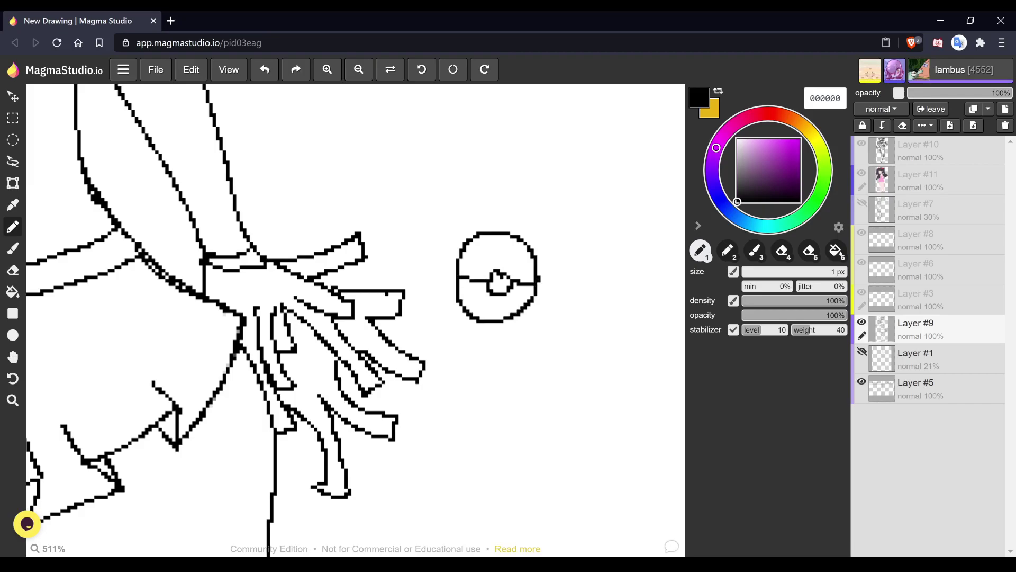
key("space")
scroll(568, 258, "down", 4)
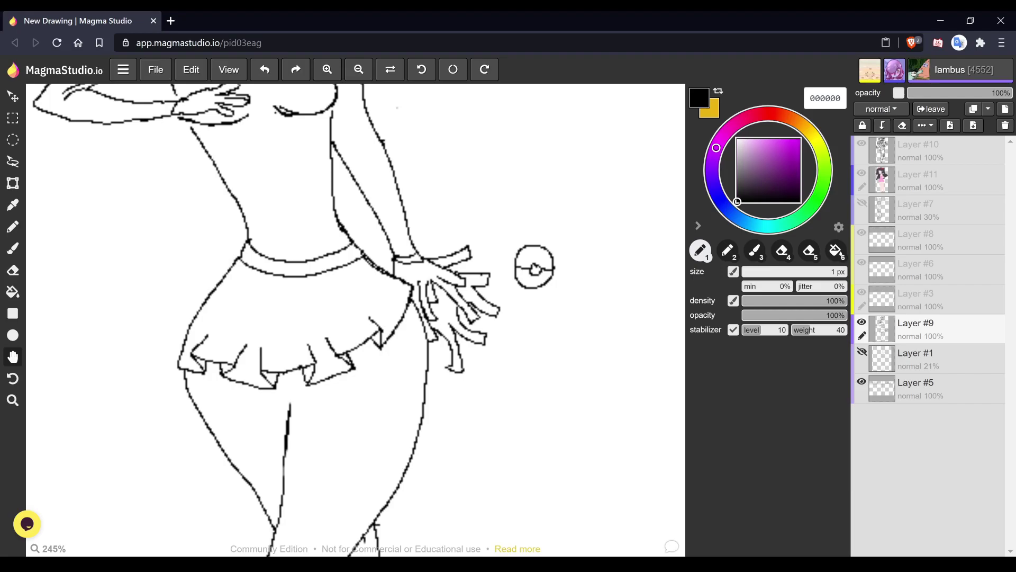
- Draw the front leg's ankle line and foot below it, with narrowing sides and a small arch at the tip
scroll(535, 267, "down", 6)
scroll(515, 405, "up", 4)
scroll(632, 100, "up", 5)
scroll(603, 262, "down", 1)
key("b")
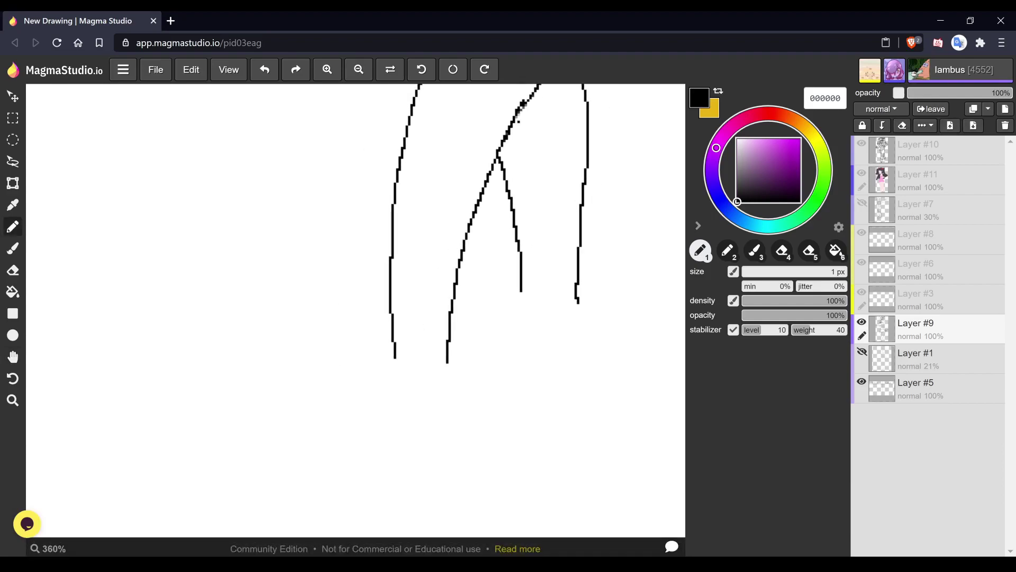
mouse_move(395, 345)
left_mouse_down()
mouse_move(445, 351)
mouse_move(442, 377)
left_mouse_up()
mouse_move(395, 350)
left_mouse_down()
mouse_move(407, 440)
mouse_move(429, 414)
mouse_move(434, 441)
mouse_move(411, 438)
mouse_move(438, 424)
mouse_move(443, 375)
left_mouse_up()
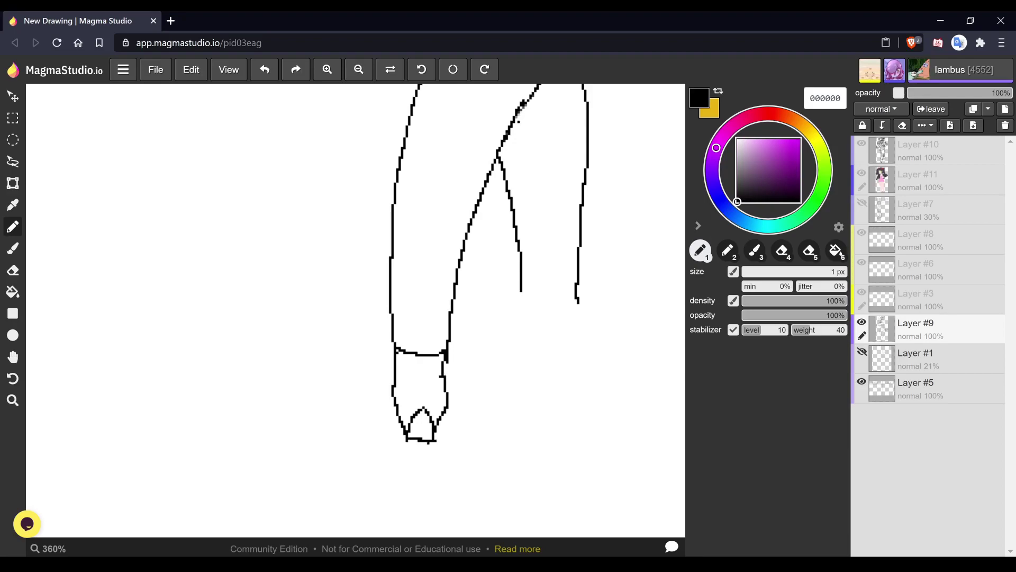
- Draw the rear leg's ankle line and foot with a toe arch, undoing and redrawing its outer side
key("space")
left_click_drag(420, 360, 384, 394)
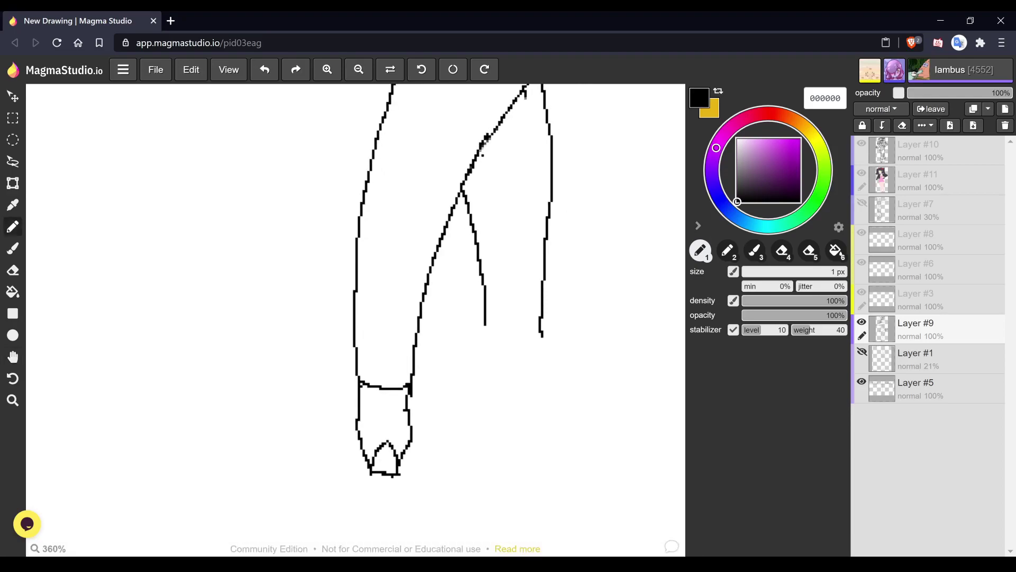
mouse_move(486, 321)
left_mouse_down()
mouse_move(505, 340)
mouse_move(541, 336)
left_mouse_up()
mouse_move(484, 328)
left_mouse_down()
mouse_move(496, 408)
mouse_move(507, 418)
mouse_move(529, 389)
mouse_move(541, 418)
mouse_move(510, 421)
mouse_move(543, 419)
mouse_move(554, 378)
mouse_move(540, 337)
left_mouse_up()
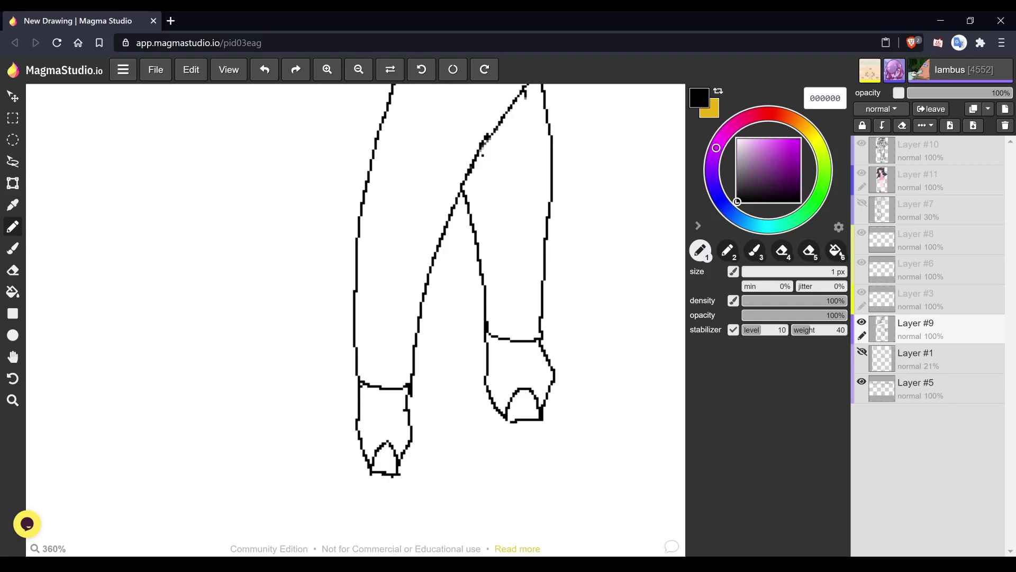
key("ctrl+z")
mouse_move(539, 337)
left_mouse_down()
mouse_move(542, 424)
mouse_move(516, 420)
left_mouse_up()
- Fill the splayed hand's palm and all its fingers with magenta-purple c663ba
key("space")
scroll(604, 390, "down", 8)
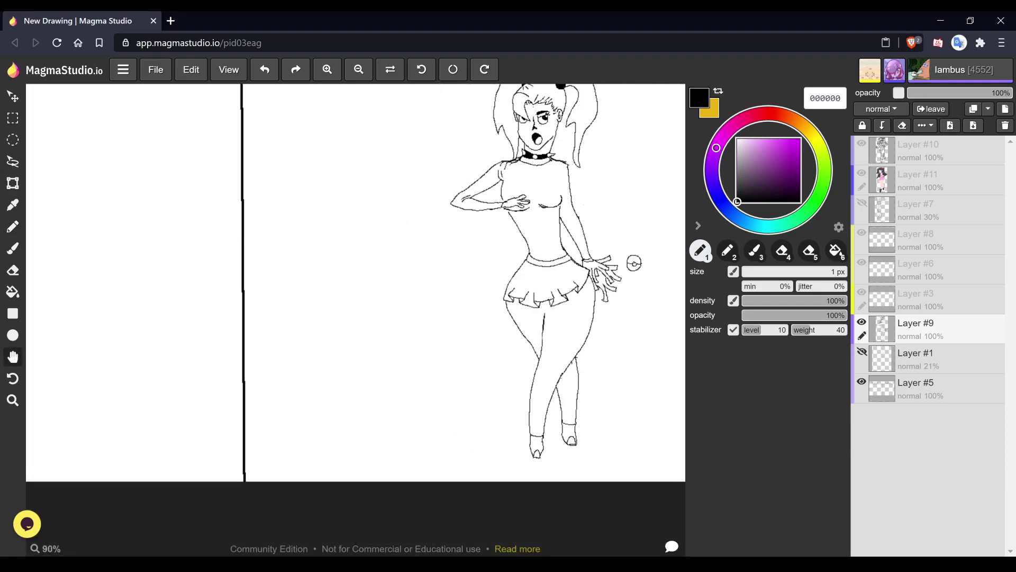
mouse_move(634, 263)
left_mouse_down()
mouse_move(592, 300)
mouse_move(576, 334)
left_mouse_up()
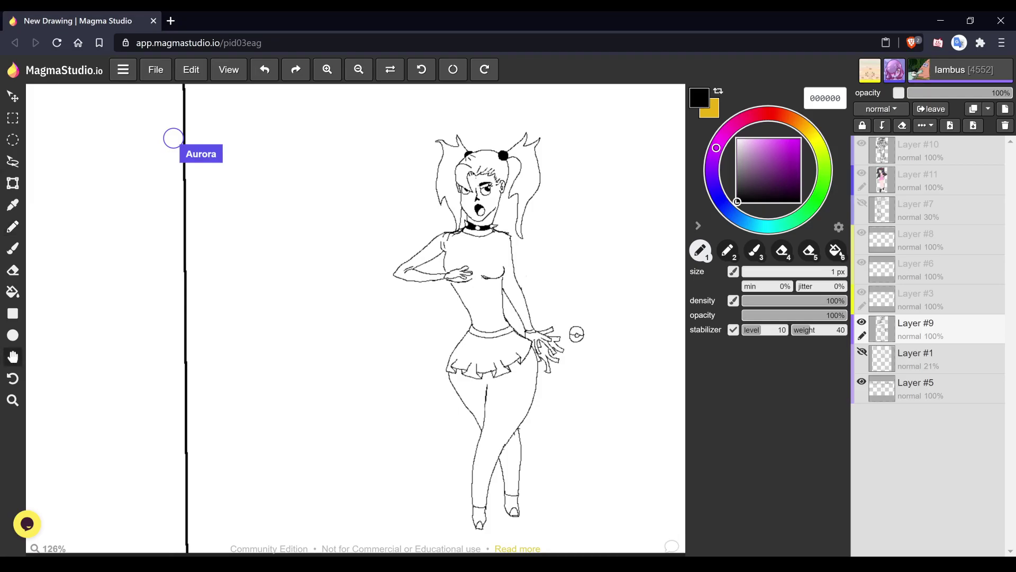
scroll(584, 369, "up", 6)
left_click(723, 136)
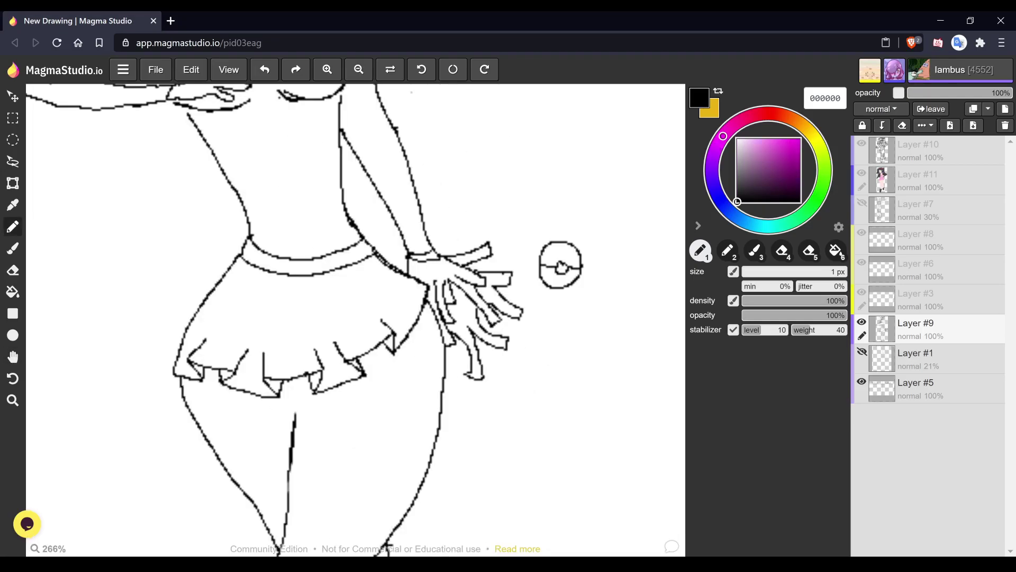
left_click(768, 153)
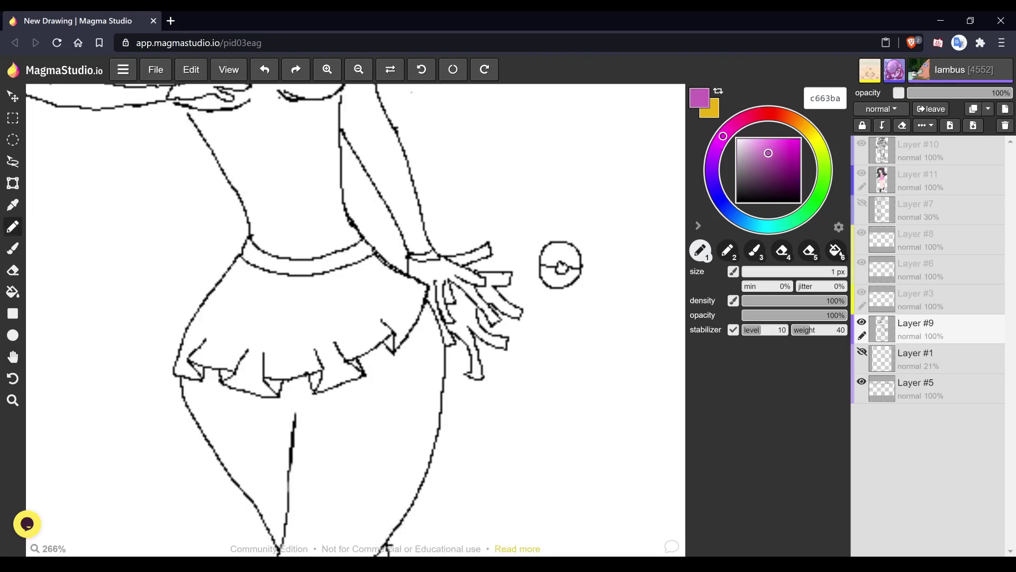
key("6")
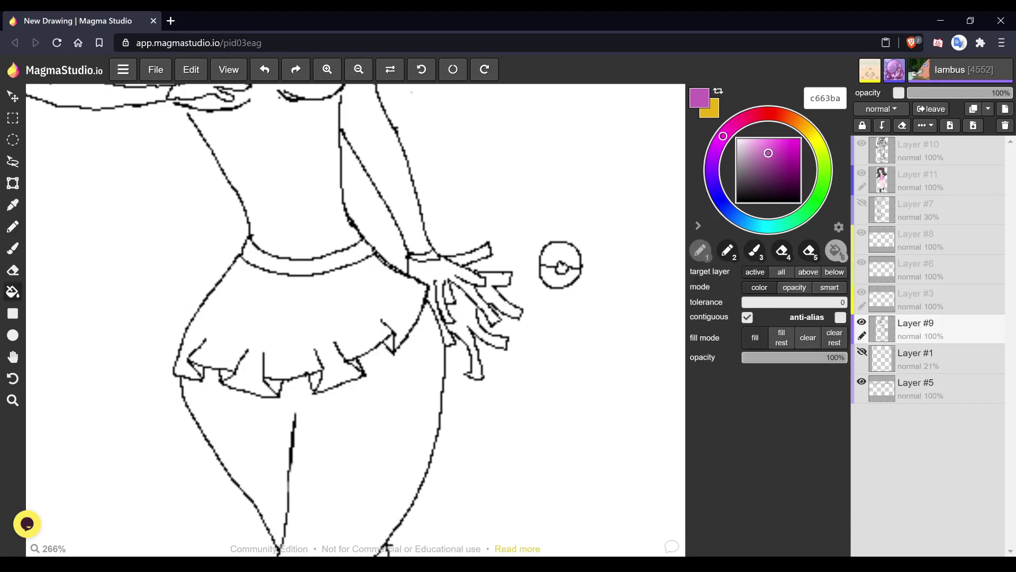
left_click(466, 323)
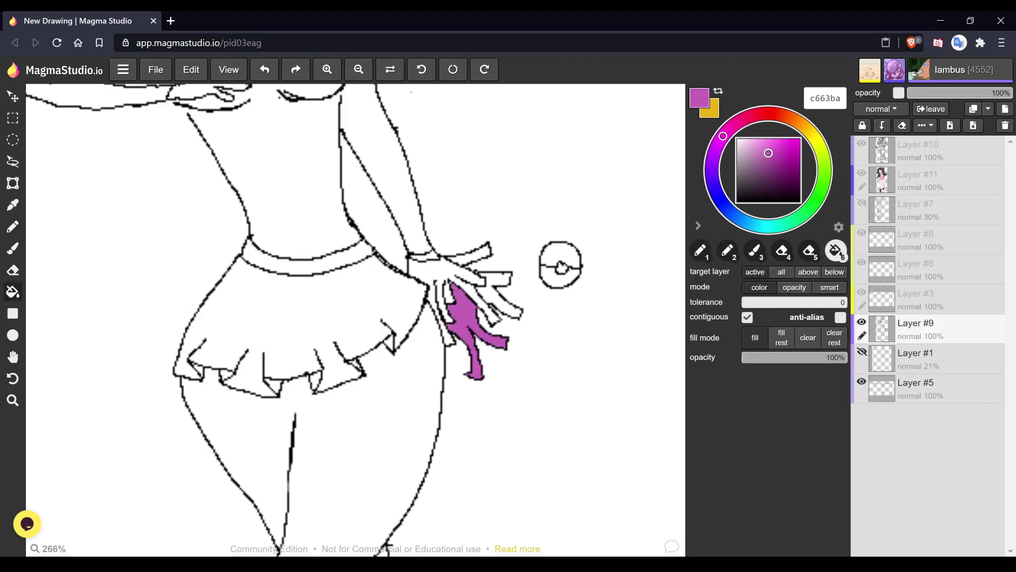
left_click(495, 296)
left_click(434, 269)
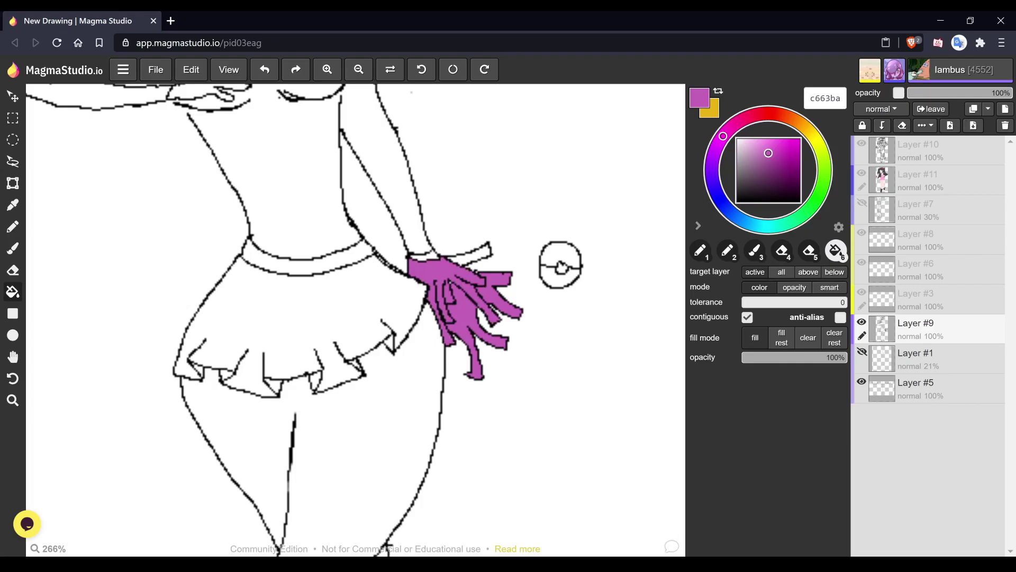
left_click(468, 255)
- Refill the splayed hand's palm and uppermost finger with the lighter purple cc92c5
left_click(755, 152)
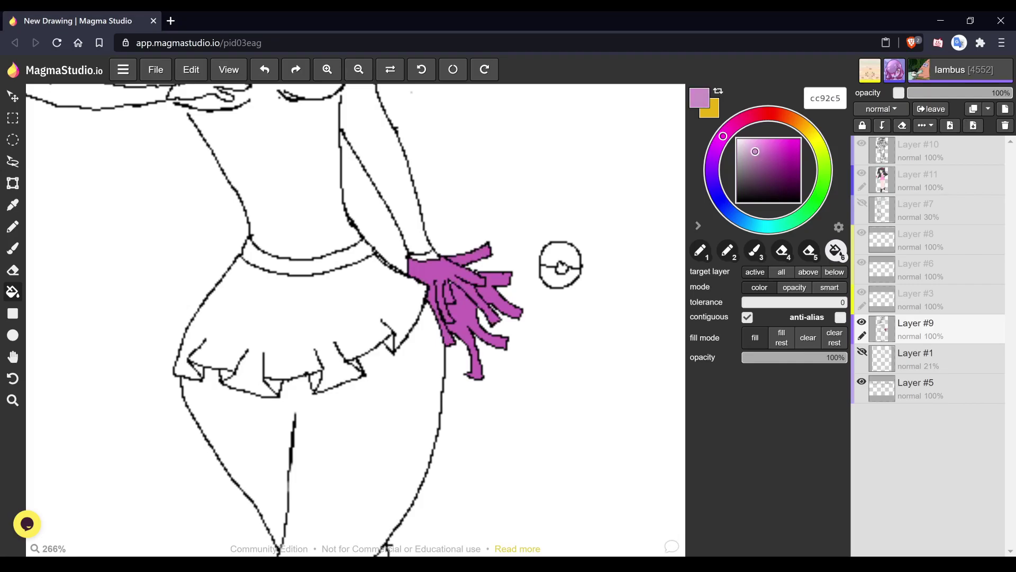
left_click(434, 269)
left_click(468, 255)
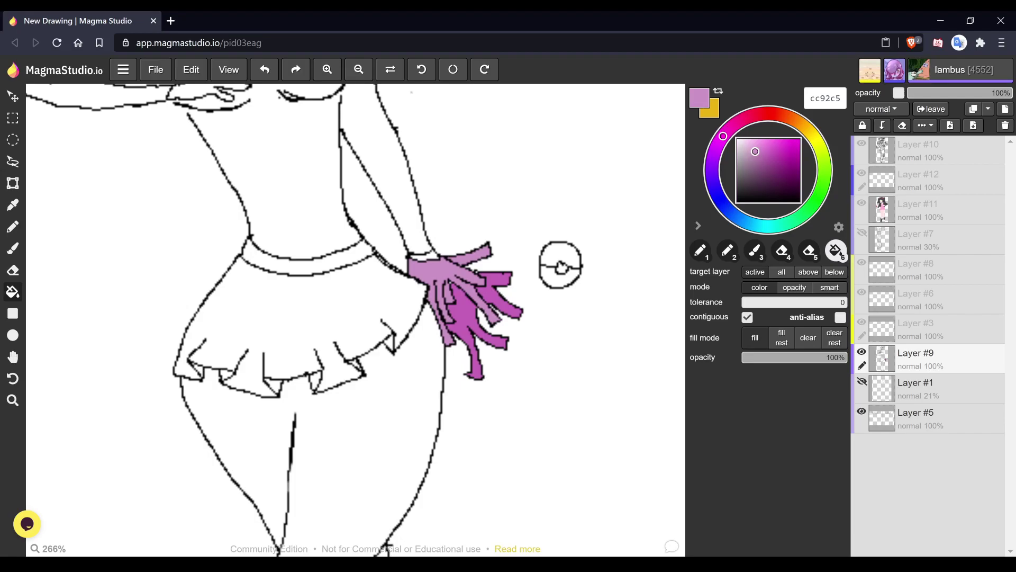
- Fill the upper half of the small ball with bright red ff0019
left_click(762, 113)
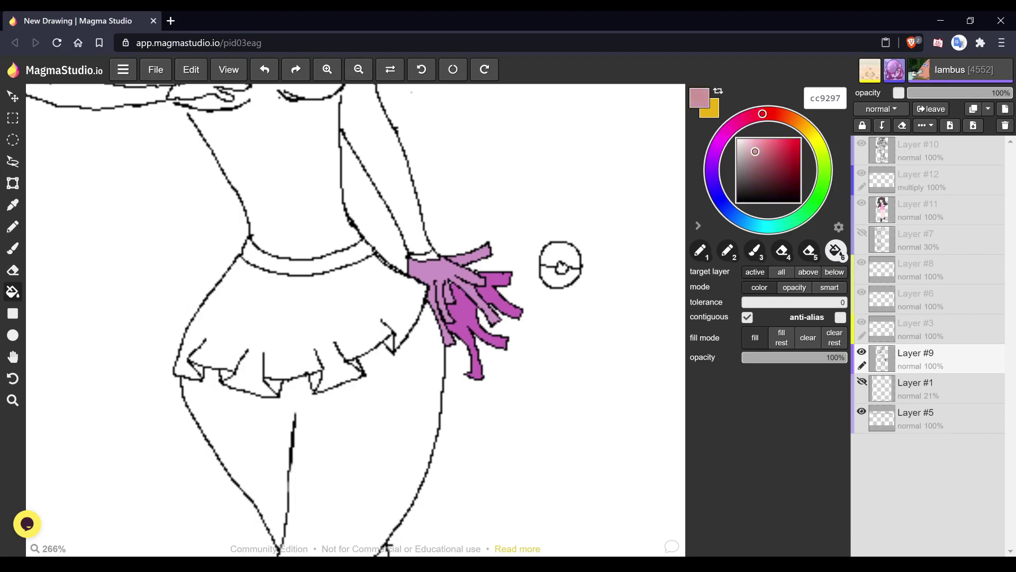
left_click_drag(793, 144, 800, 139)
left_click(561, 257)
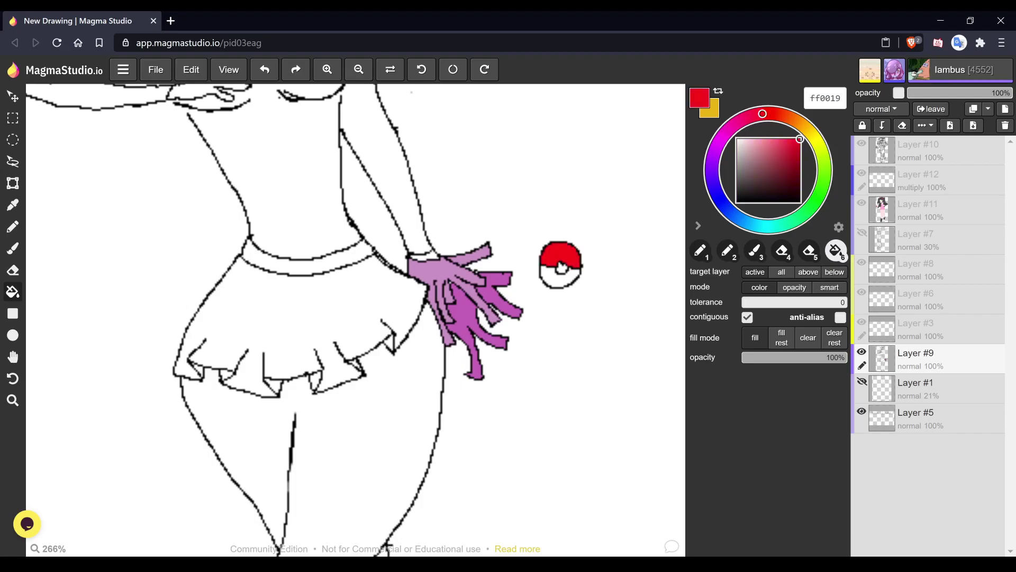
- Close the gaps in the torso outline around the bent arm's hand with the 1 px black pencil
key("space")
scroll(561, 267, "down", 4)
left_click_drag(561, 267, 638, 376)
scroll(476, 320, "up", 5)
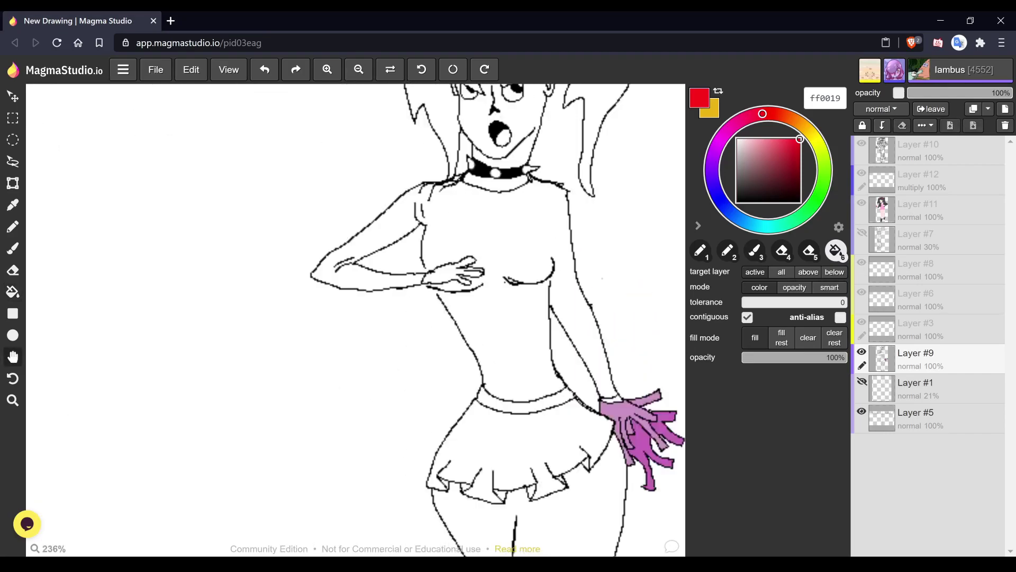
left_click_drag(771, 149, 737, 202)
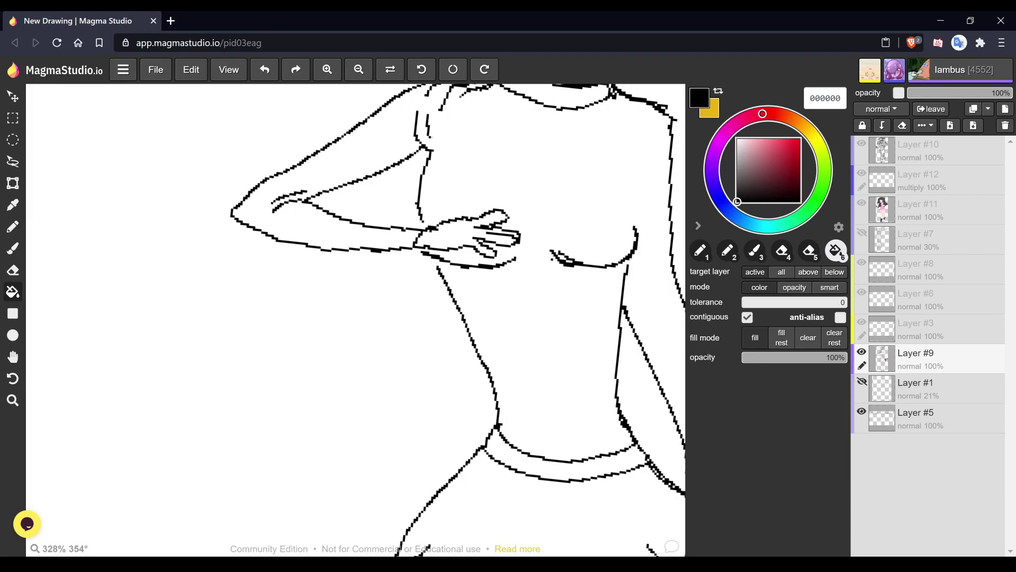
key("1")
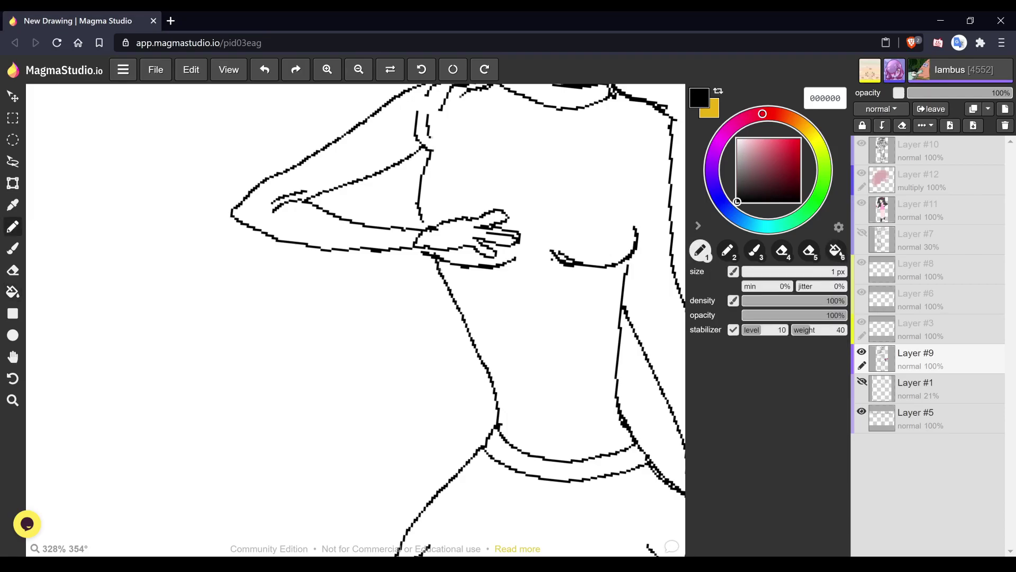
mouse_move(417, 215)
left_mouse_down()
mouse_move(422, 228)
mouse_move(419, 216)
left_mouse_up()
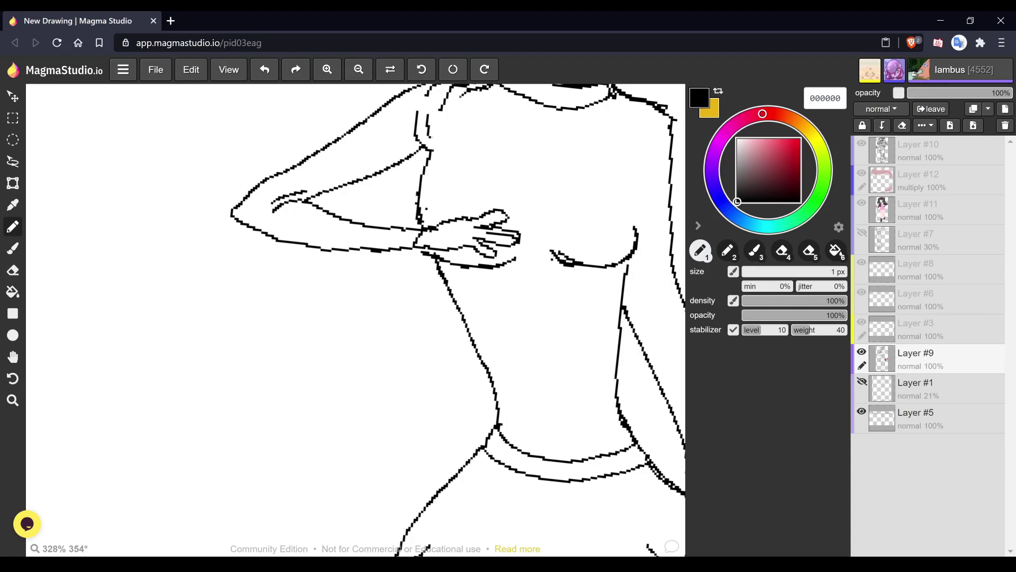
key("h")
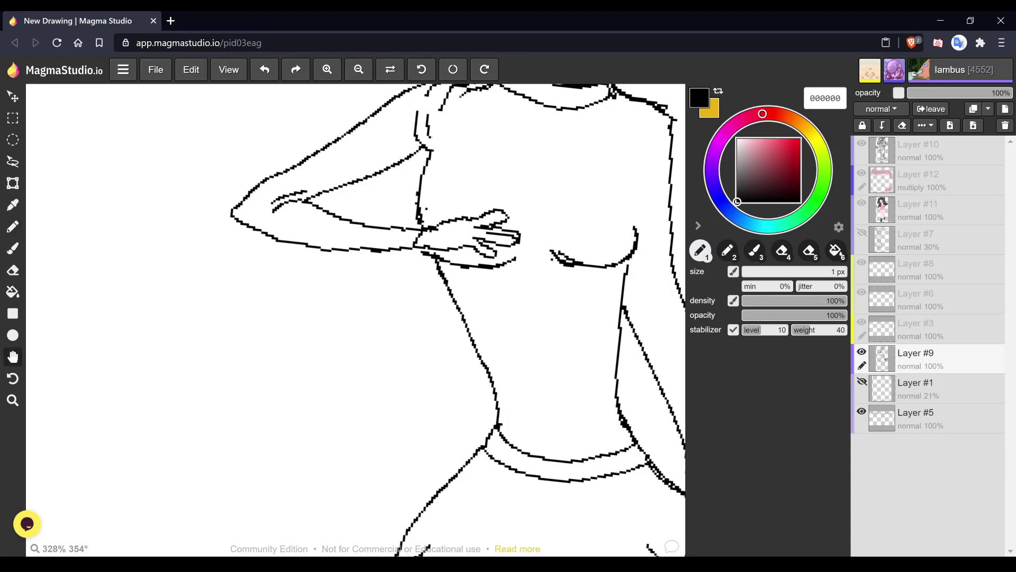
scroll(355, 319, "down", 3)
key("b")
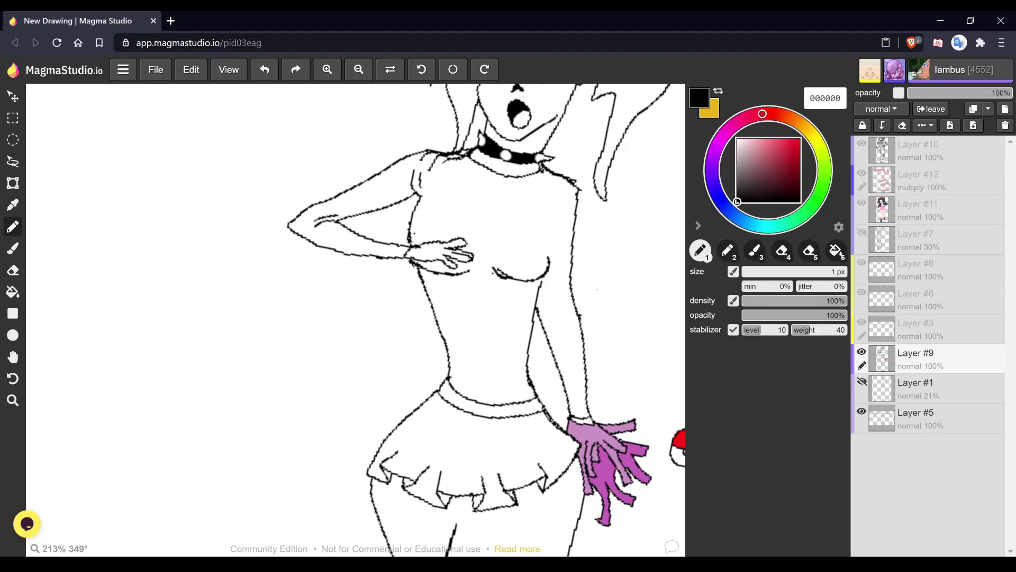
- Fill the torso and both sleeves with light purple c087be
left_click_drag(737, 202, 741, 185)
left_click(715, 152)
left_click(721, 140)
mouse_move(765, 152)
left_mouse_down()
mouse_move(744, 152)
mouse_move(756, 154)
left_mouse_up()
key("g")
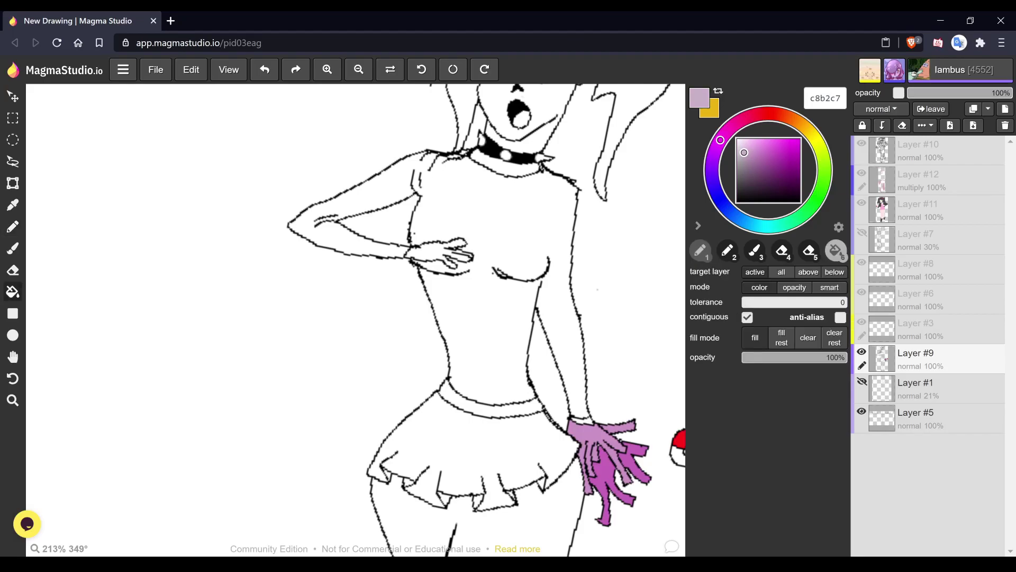
left_click(497, 222)
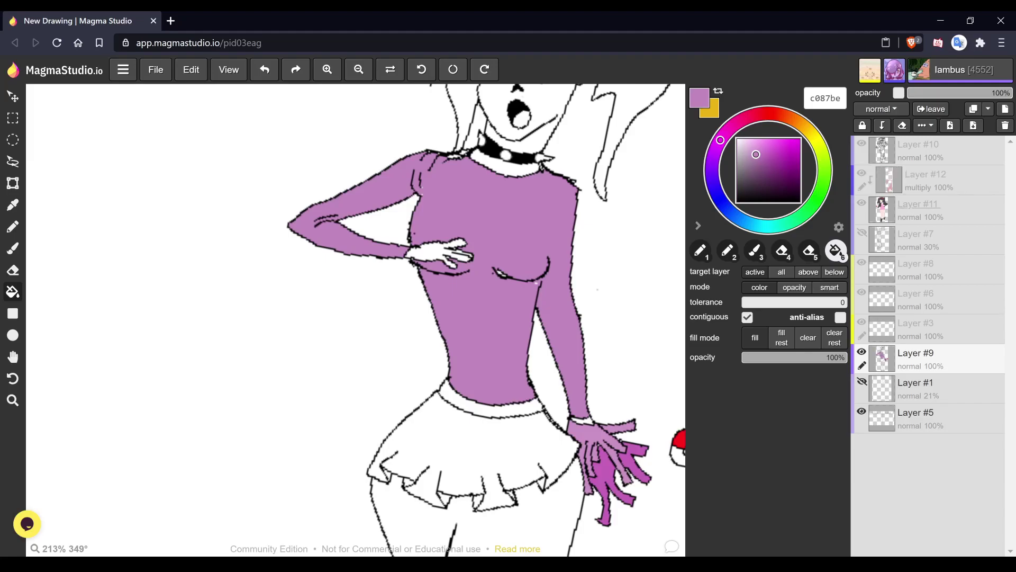
- Fill the straight arm's wrist cuff and the skirt's waistband with dark purple 81347e
left_click(775, 170)
left_click(581, 421)
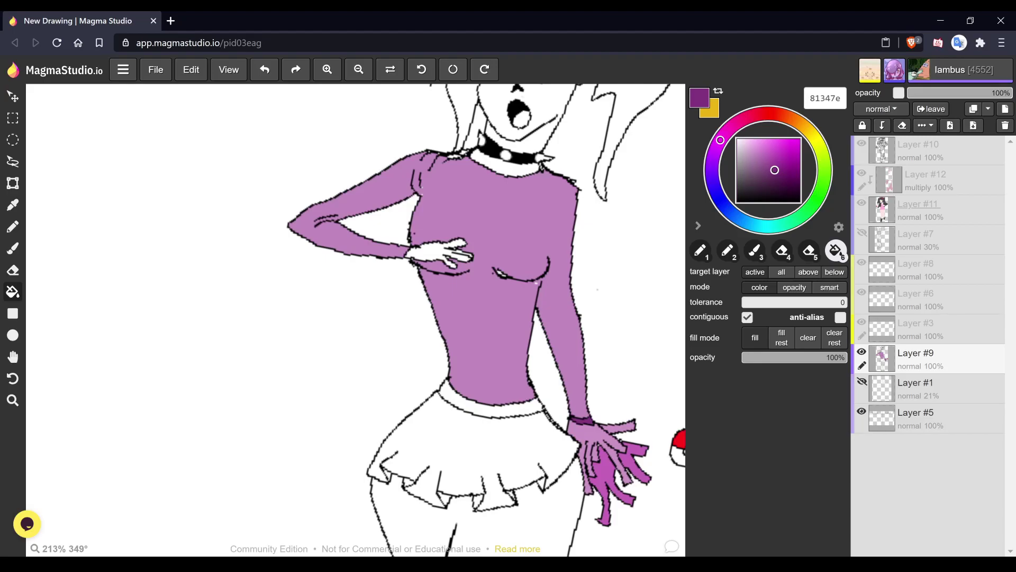
left_click(492, 405)
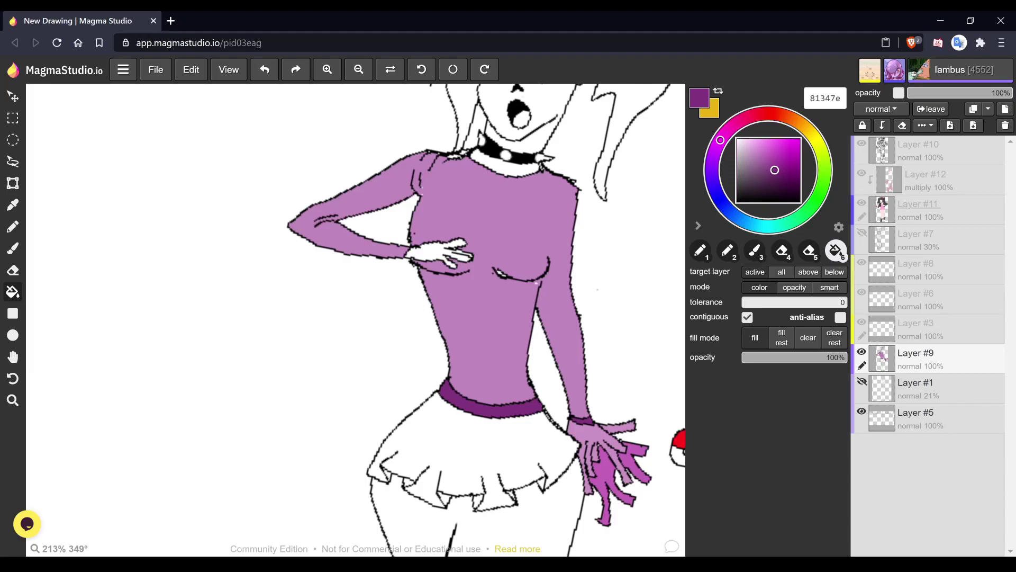
- Fill the main area of the skirt with the top's light purple c087be
left_click(762, 154)
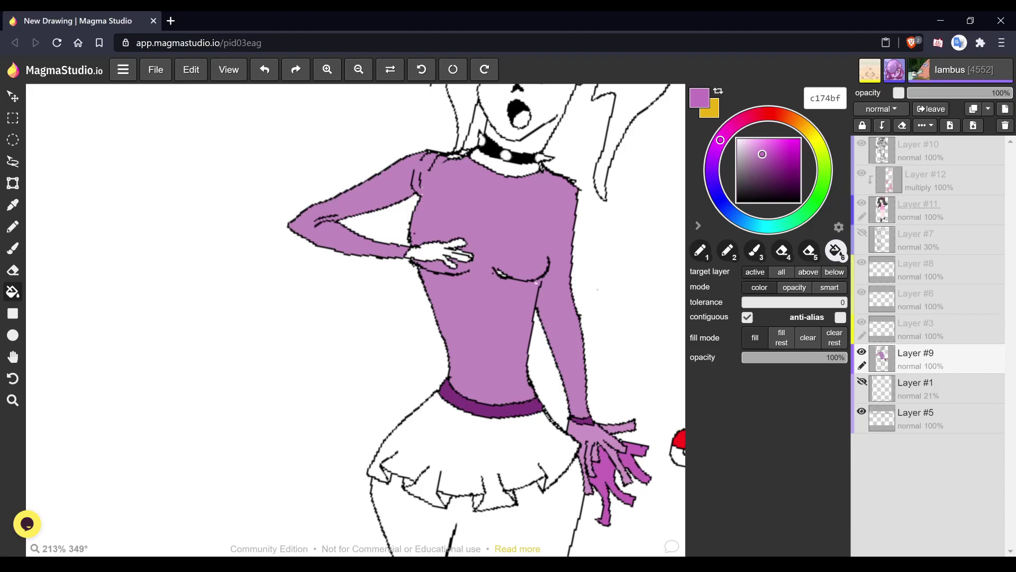
left_click(756, 154)
left_click(479, 449)
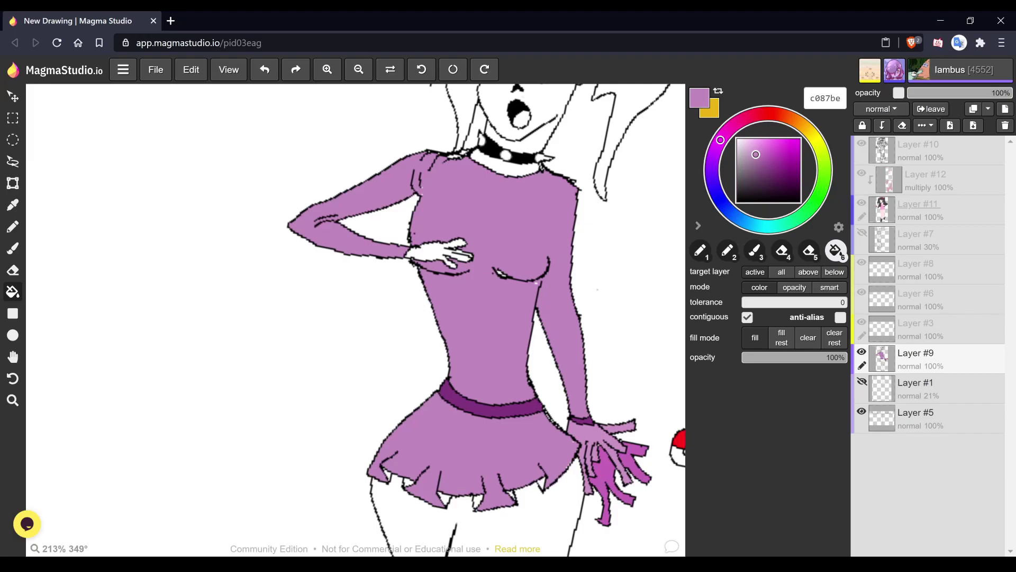
- Sample the waistband's dark purple 81347e and fill the inner folds along the skirt's ruffled hem with it
left_click(489, 410, "alt")
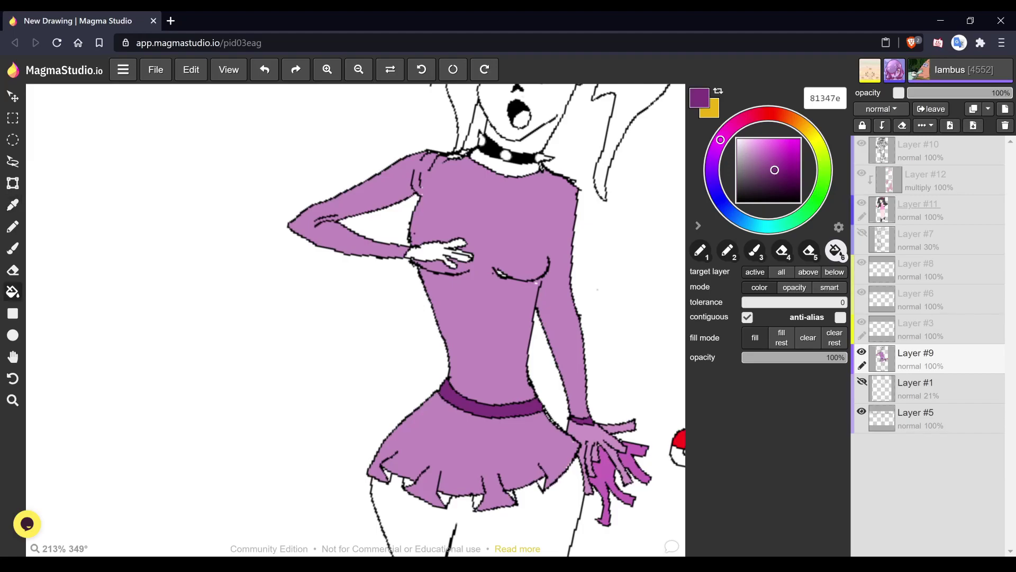
left_click(445, 497)
left_click(408, 483)
left_click(387, 475)
left_click(477, 501)
left_click(511, 495)
left_click(542, 483)
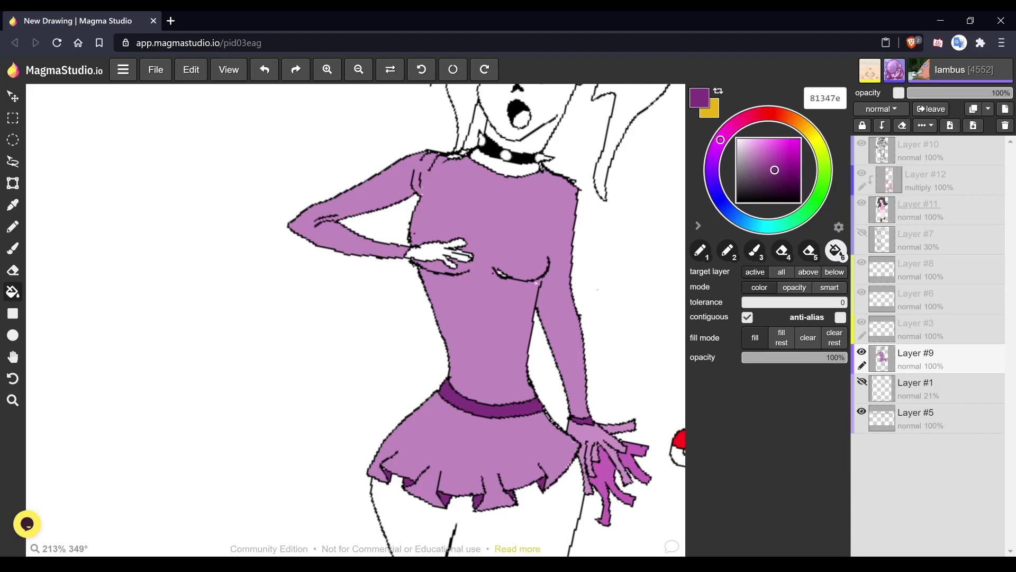
- Fill the small white spot in the open eye's iris with green 6fcd40
key("space")
scroll(479, 352, "down", 3)
scroll(613, 386, "down", 3)
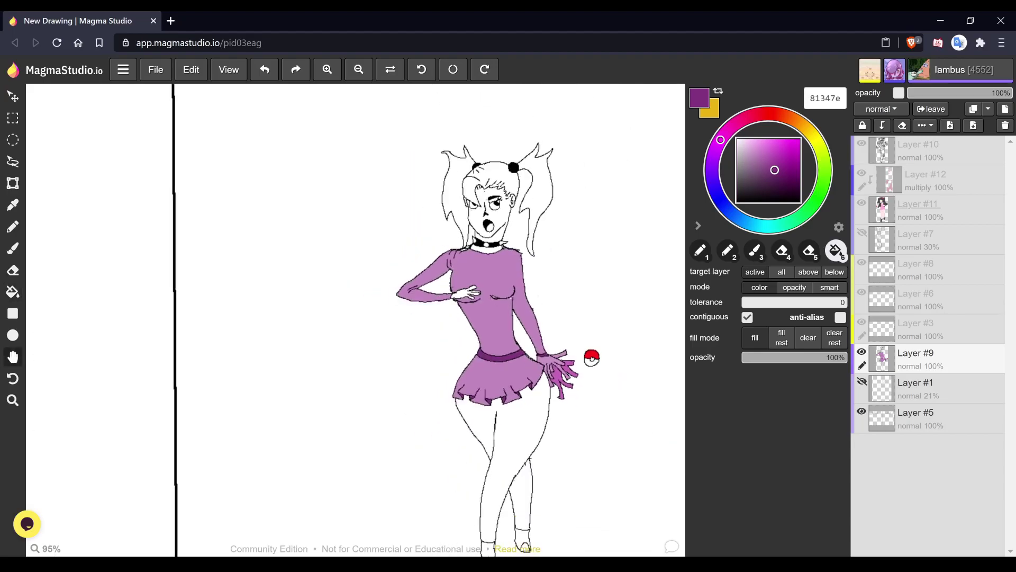
key("g")
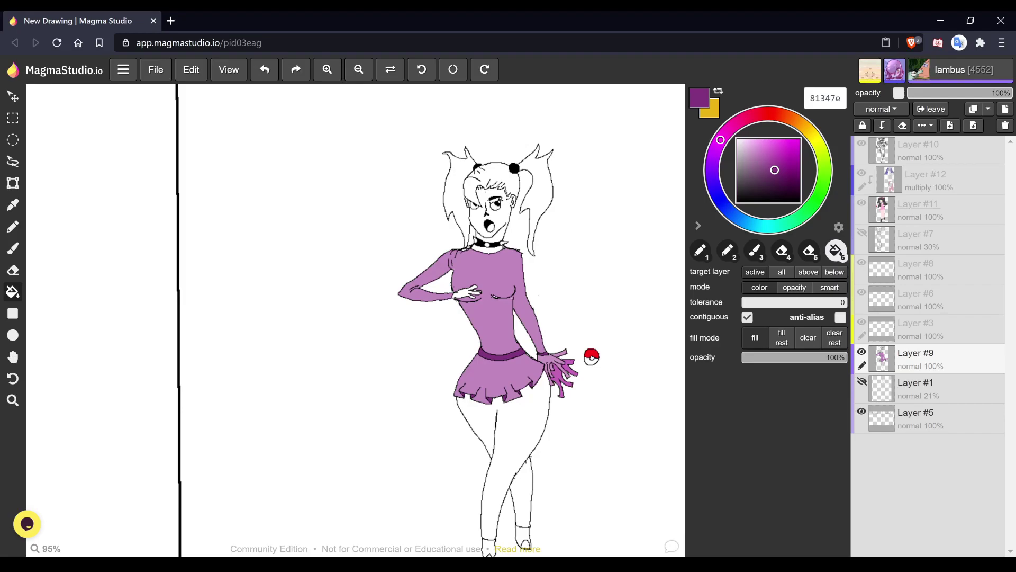
key("space")
left_click_drag(355, 320, 387, 340)
key("g")
left_click(824, 180)
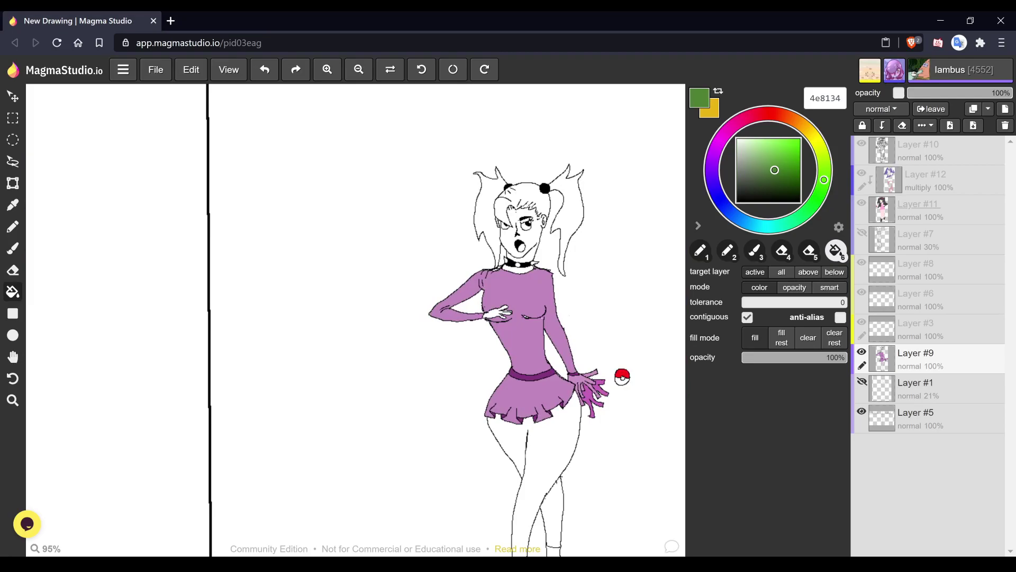
left_click_drag(781, 146, 780, 152)
key("space")
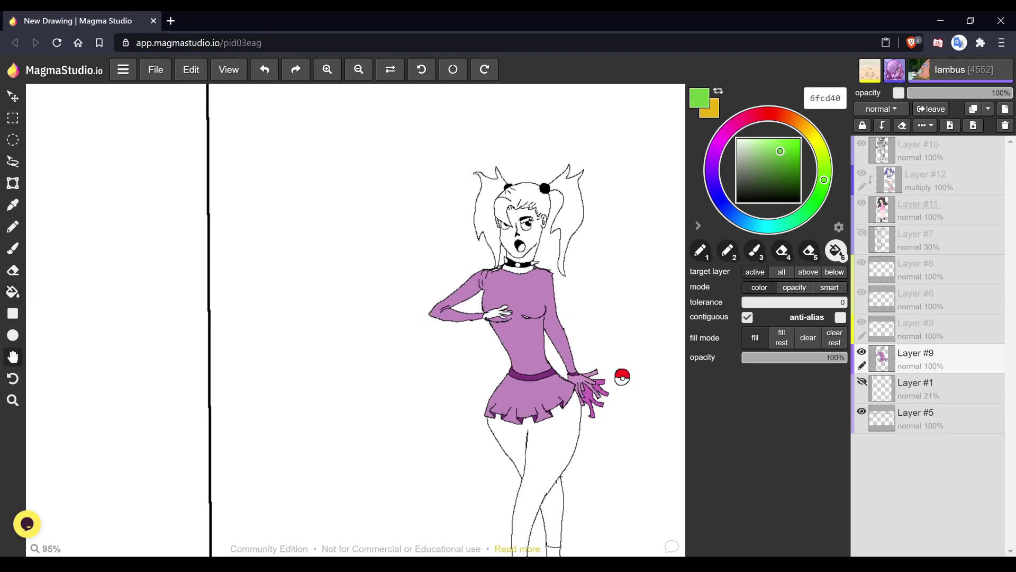
scroll(594, 218, "up", 6)
scroll(502, 233, "up", 2)
key("g")
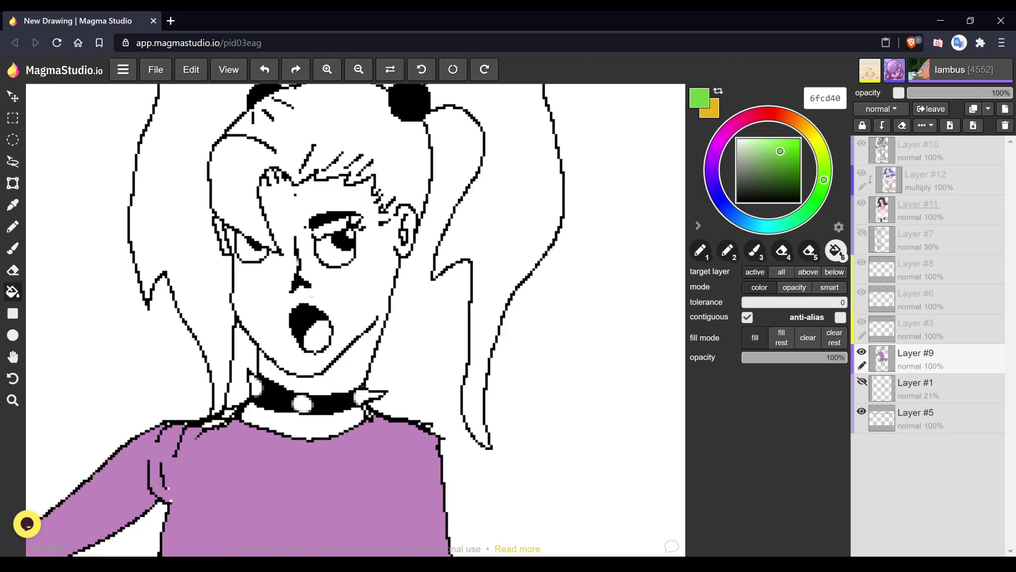
left_click(349, 234)
key("h")
scroll(354, 317, "down", 3)
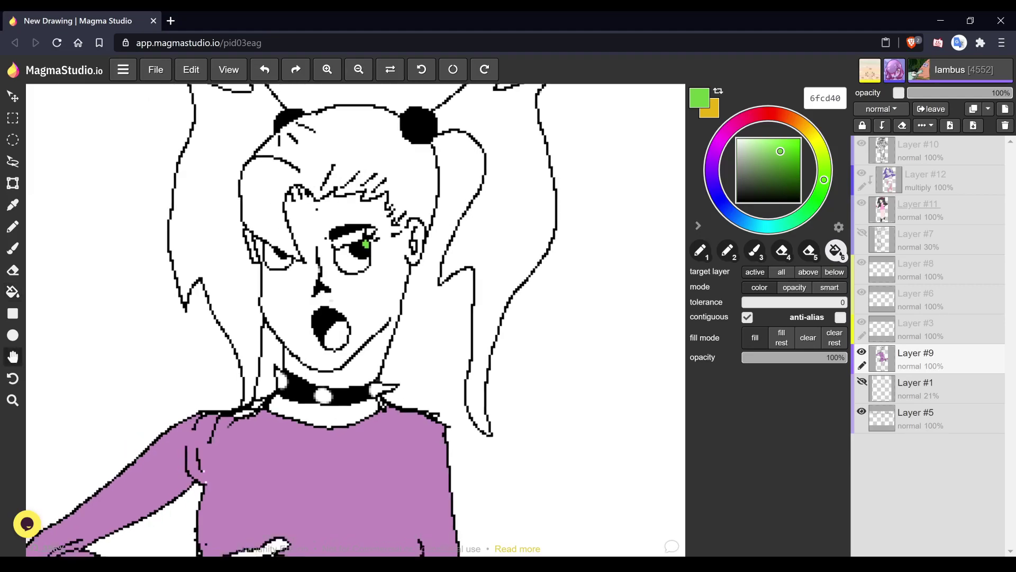
- Fill both pigtails of the purple-outfit figure with dark purple 5f2e64
key("g")
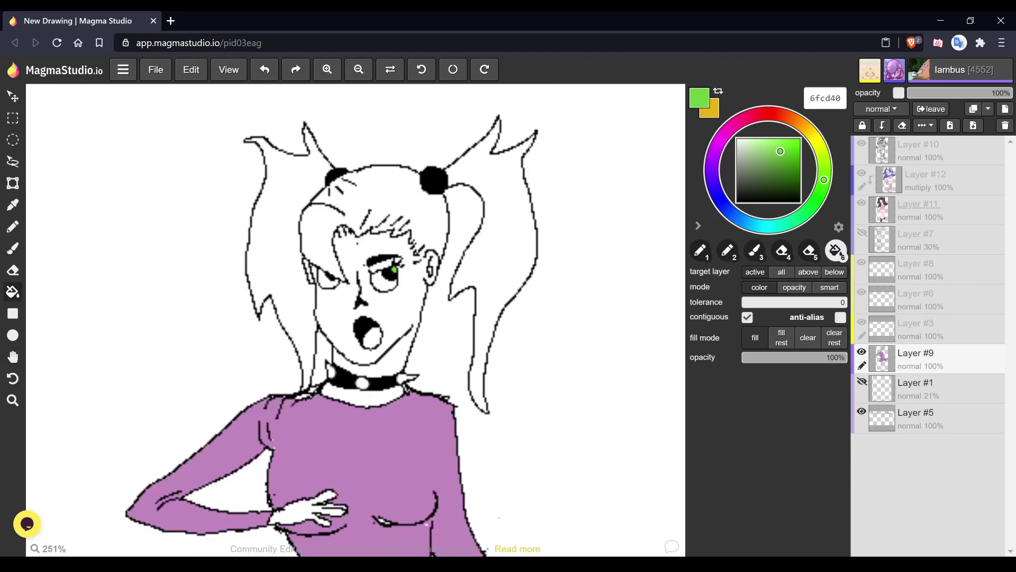
left_click_drag(739, 184, 771, 177)
left_click(717, 146)
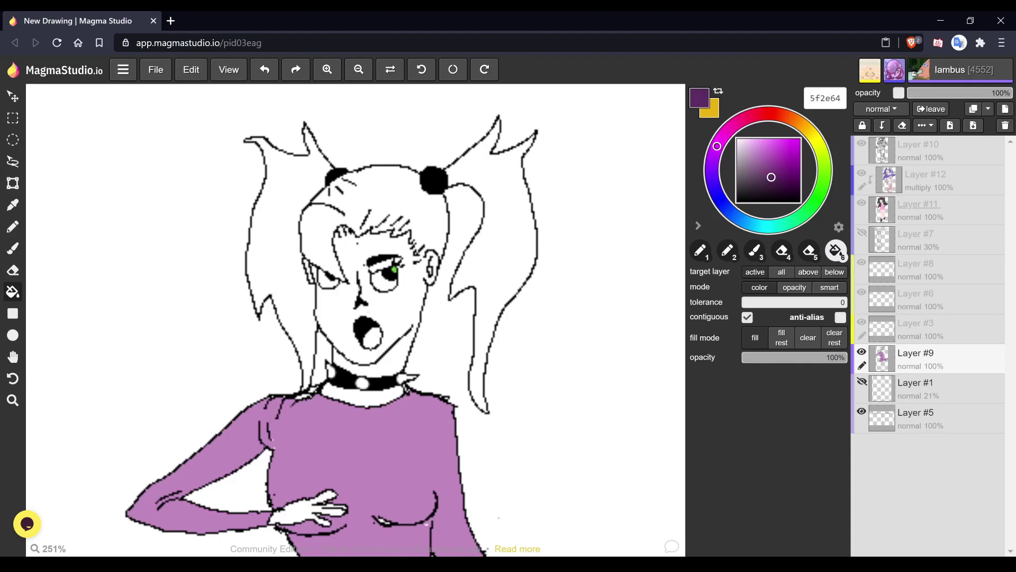
left_click(501, 223)
left_click(275, 228)
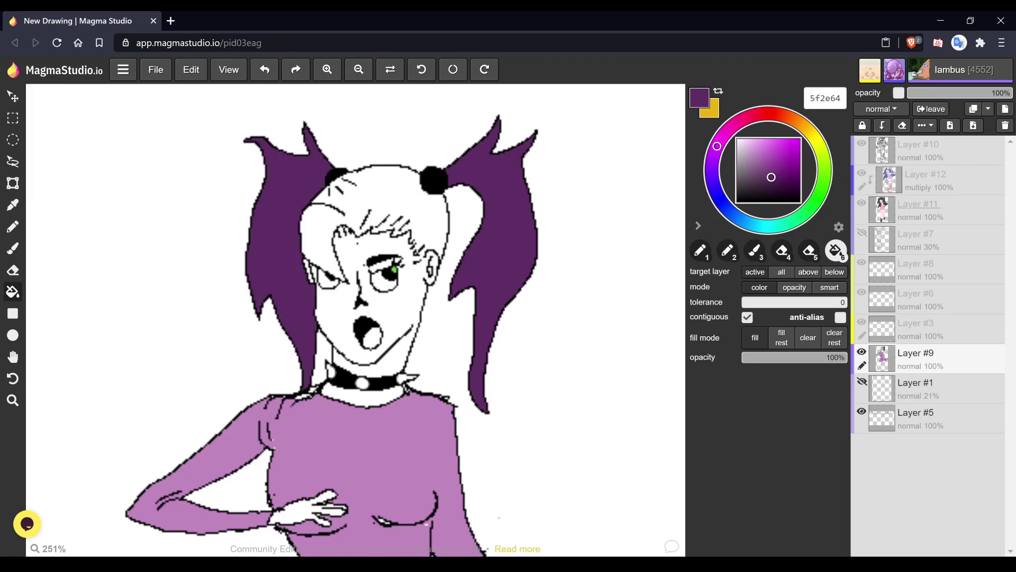
left_click(381, 201)
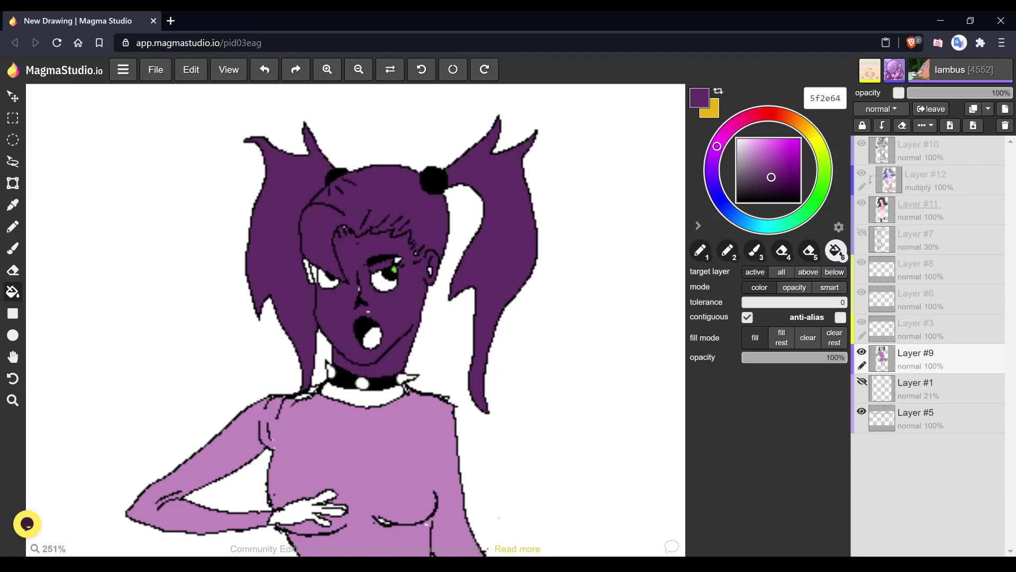
key("ctrl+z")
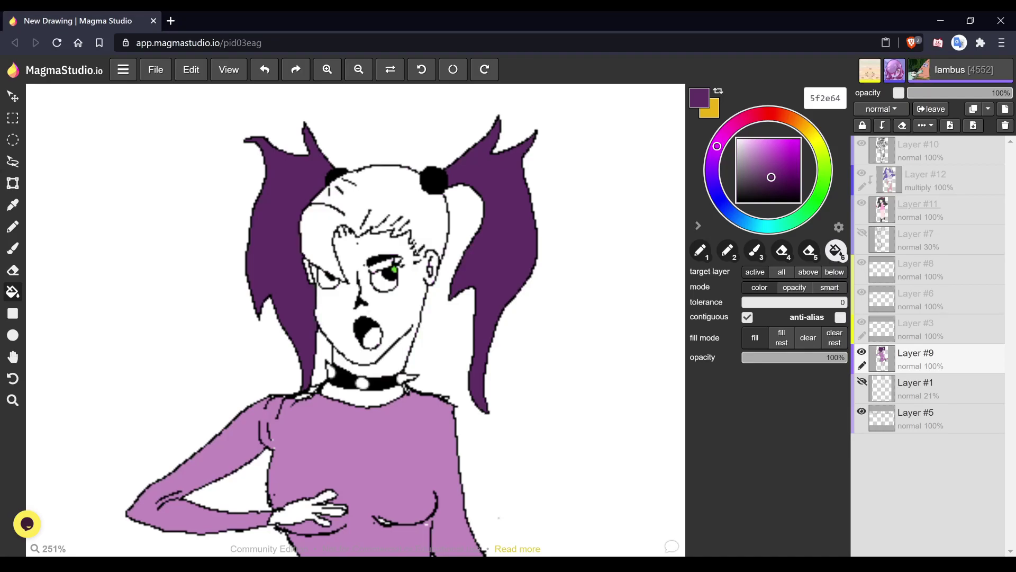
- Pencil black 1 px strokes at the temple beside the ear to close the gap in the hairline
key("1")
left_click_drag(762, 185, 737, 202)
scroll(428, 265, "up", 5)
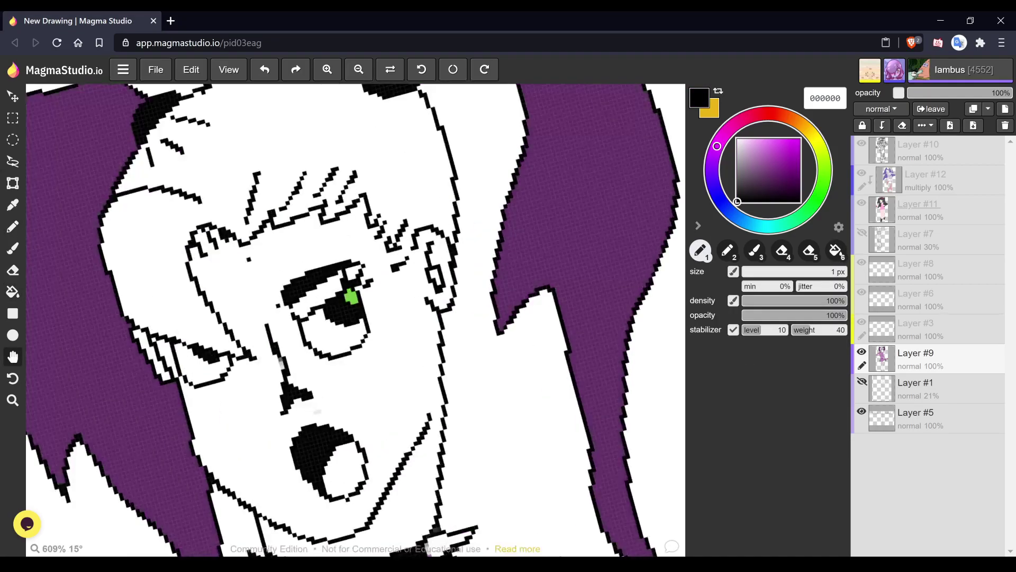
mouse_move(375, 215)
left_mouse_down()
mouse_move(378, 235)
mouse_move(392, 221)
mouse_move(388, 243)
mouse_move(397, 228)
mouse_move(390, 260)
mouse_move(404, 246)
mouse_move(399, 263)
mouse_move(415, 235)
mouse_move(412, 274)
left_mouse_up()
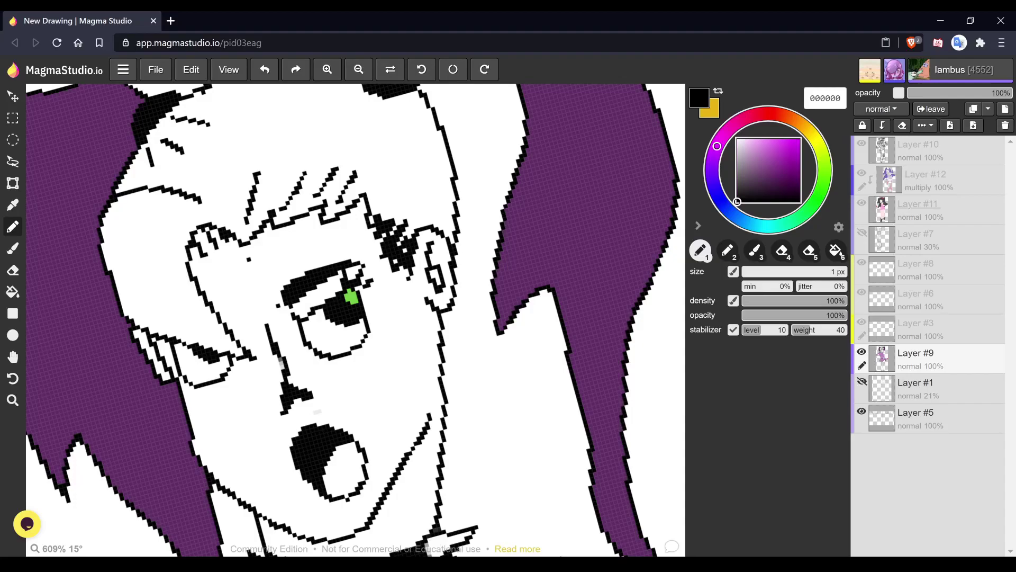
- Sample the pigtails' dark purple 5f2e64 and fill the hair on top of the head with it
key("6")
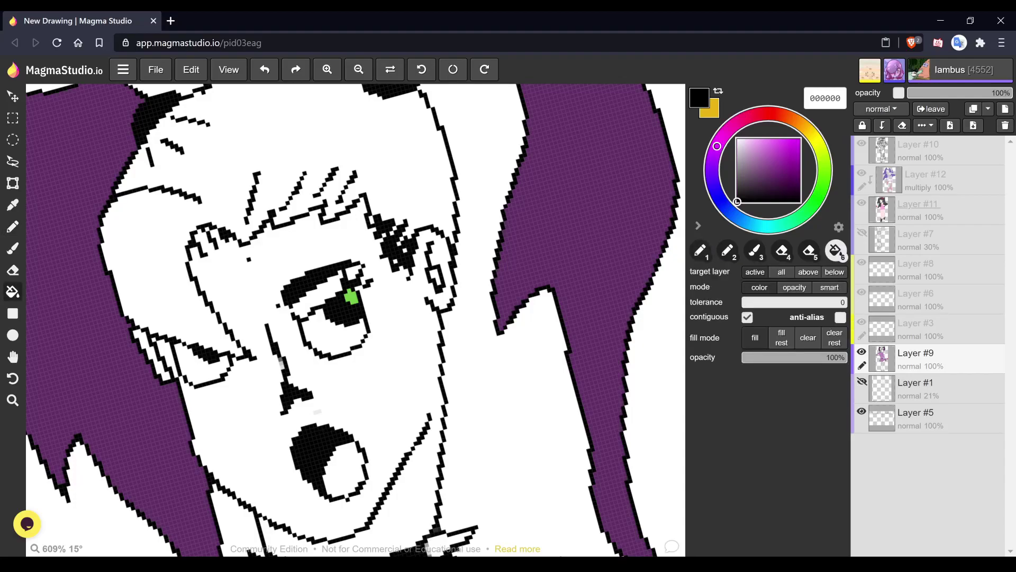
key("alt")
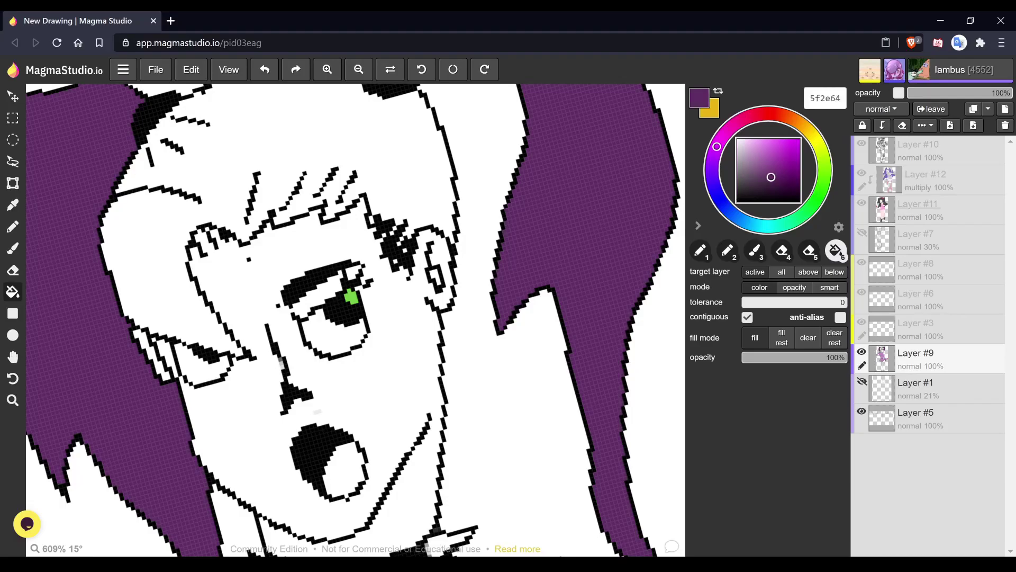
left_click(281, 148)
- Fill the main area of both shoes with the hair's dark purple 5f2e64
key("space")
scroll(356, 319, "down", 4)
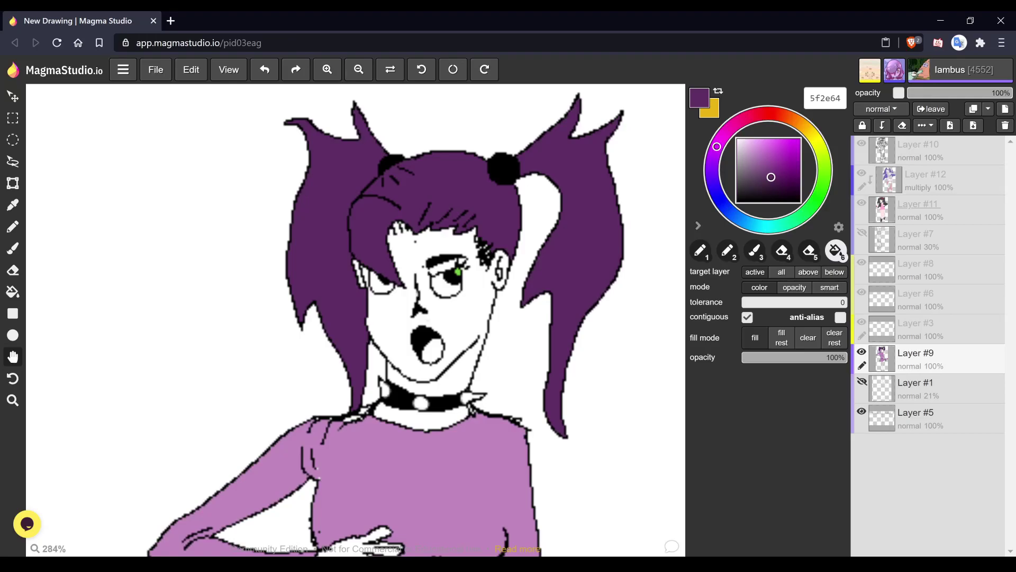
scroll(510, 163, "down", 3)
scroll(355, 320, "down", 3)
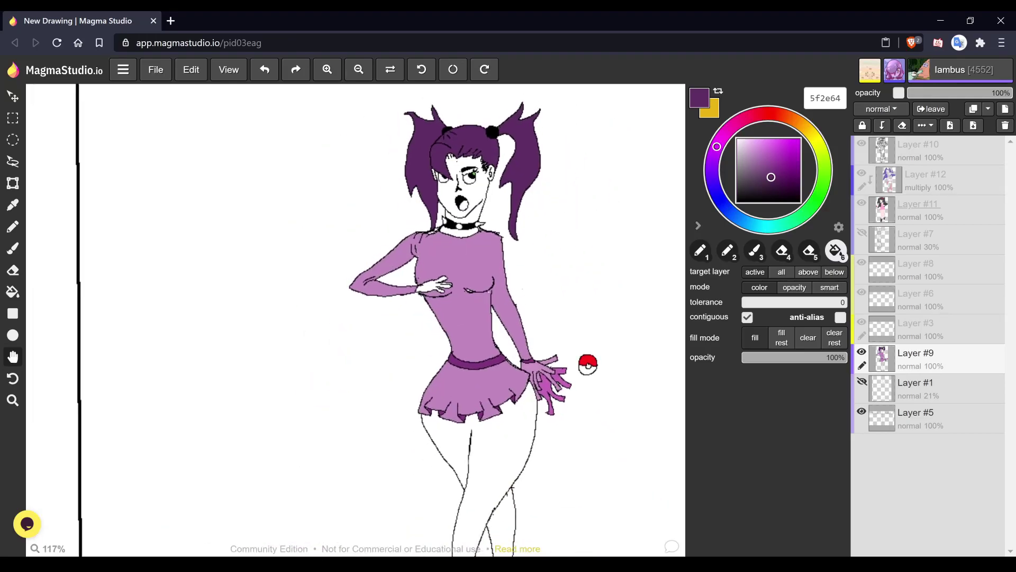
scroll(576, 375, "down", 4)
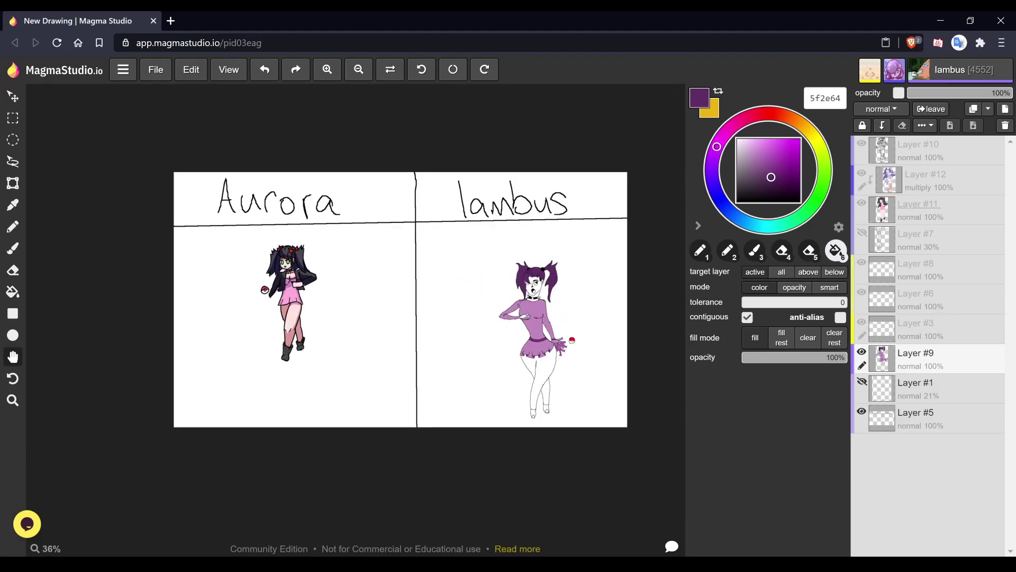
scroll(585, 329, "up", 5)
left_click_drag(536, 371, 569, 182)
scroll(533, 420, "up", 4)
key("g")
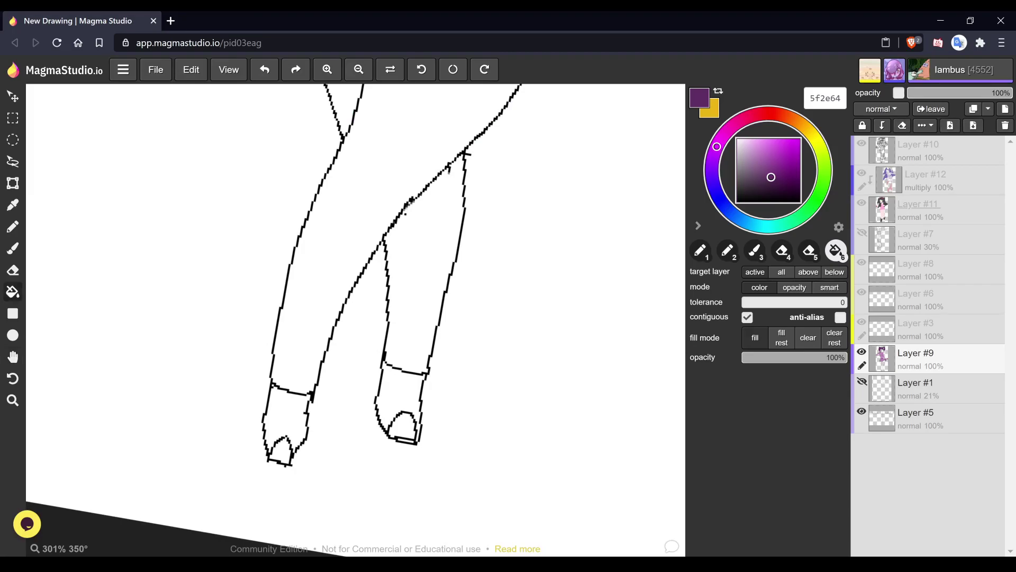
left_click(402, 387)
left_click(286, 412)
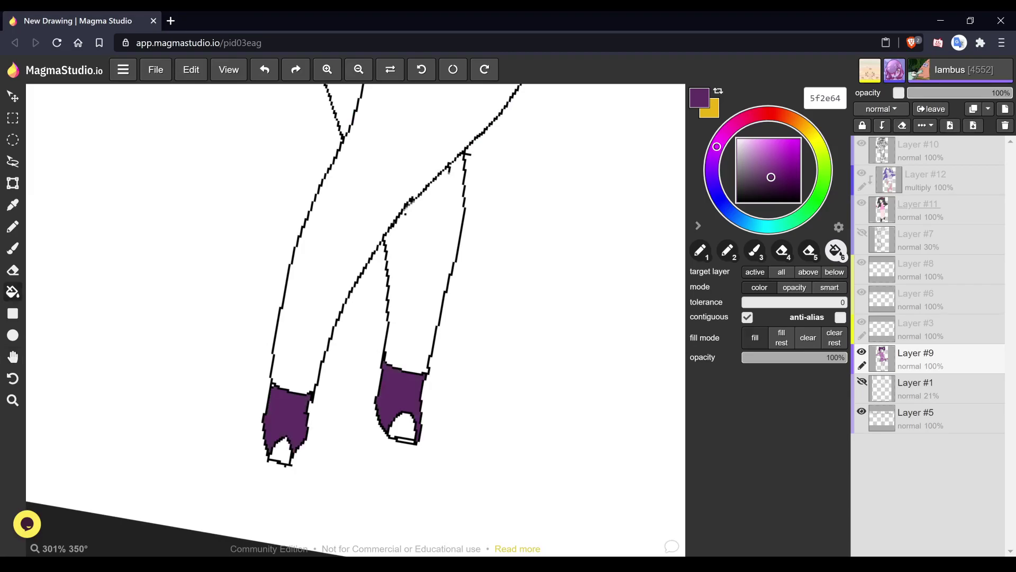
- Fill the toe sections of both shoes with the darker purple 462549
left_click(768, 184)
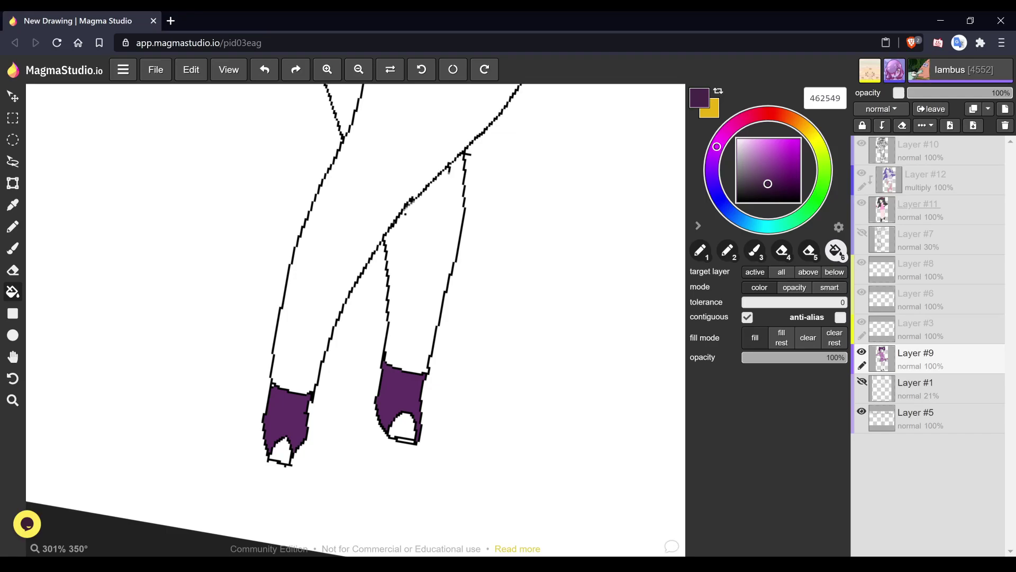
left_click(403, 426)
left_click(280, 451)
- Fill the purple-outfit figure's bare legs with the pale cream skin colour f5f9e8
key("space")
scroll(354, 317, "down", 5)
scroll(355, 318, "down", 4)
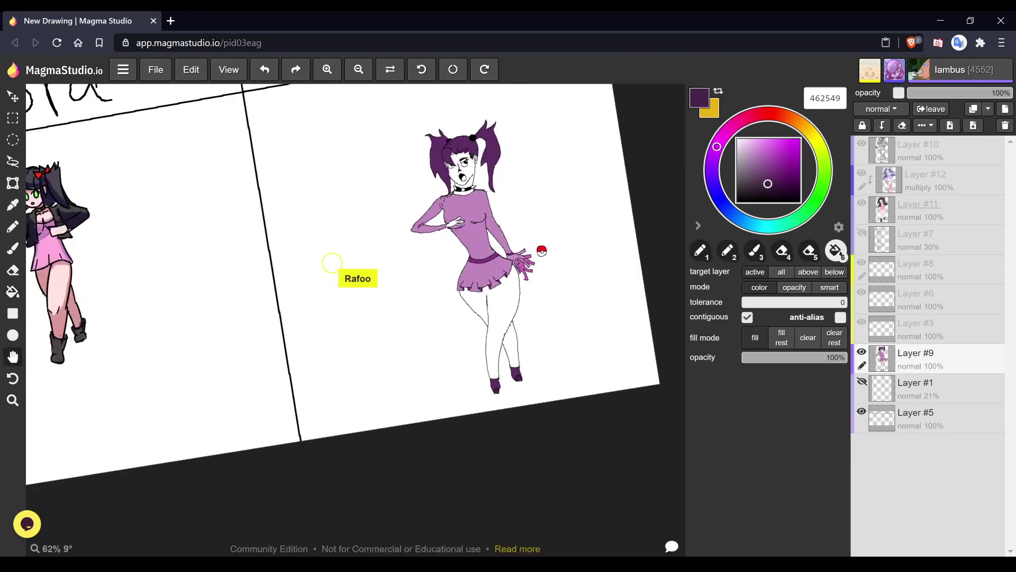
scroll(355, 265, "down", 2)
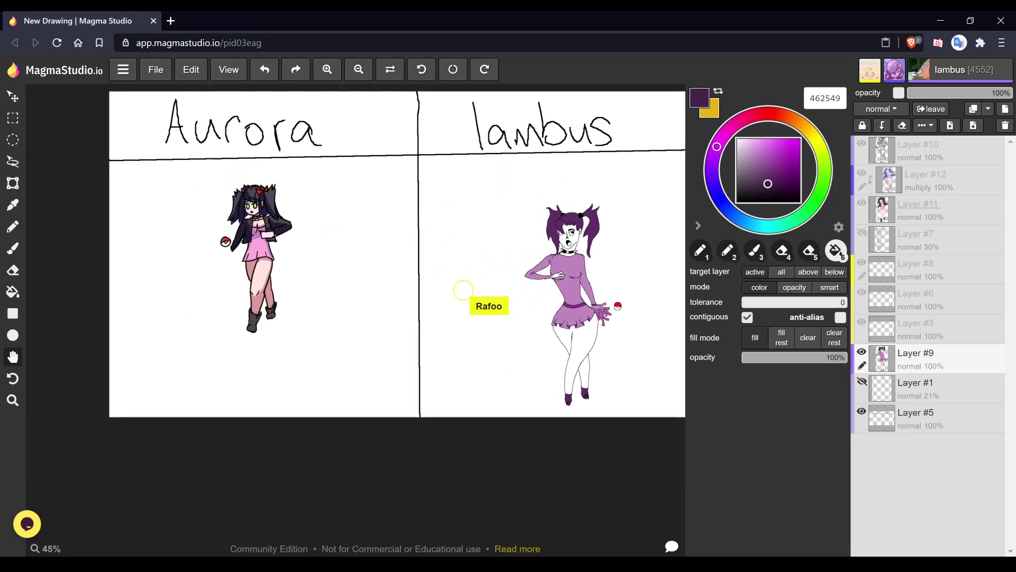
scroll(354, 264, "up", 1)
scroll(605, 262, "up", 1)
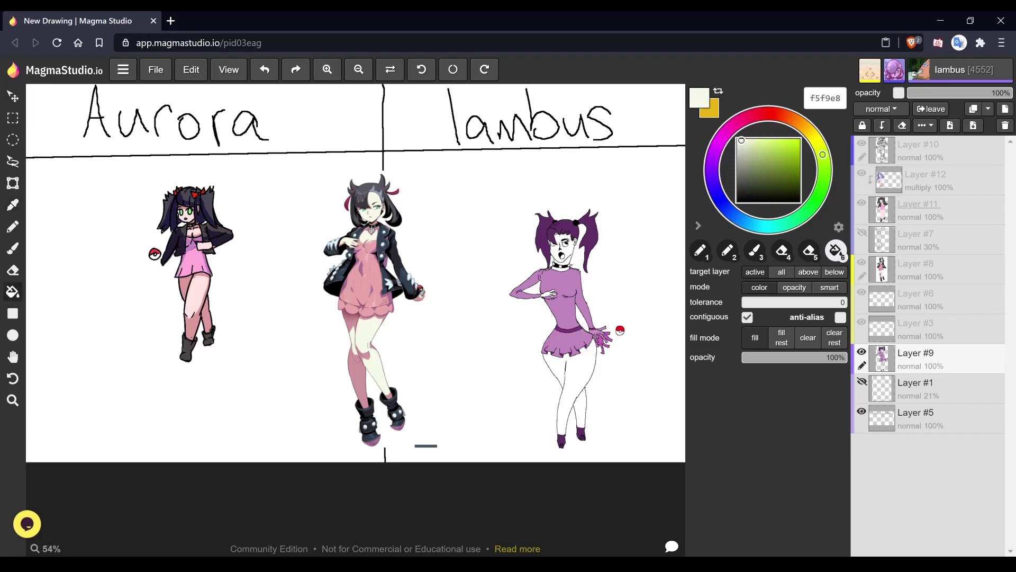
left_click(579, 380)
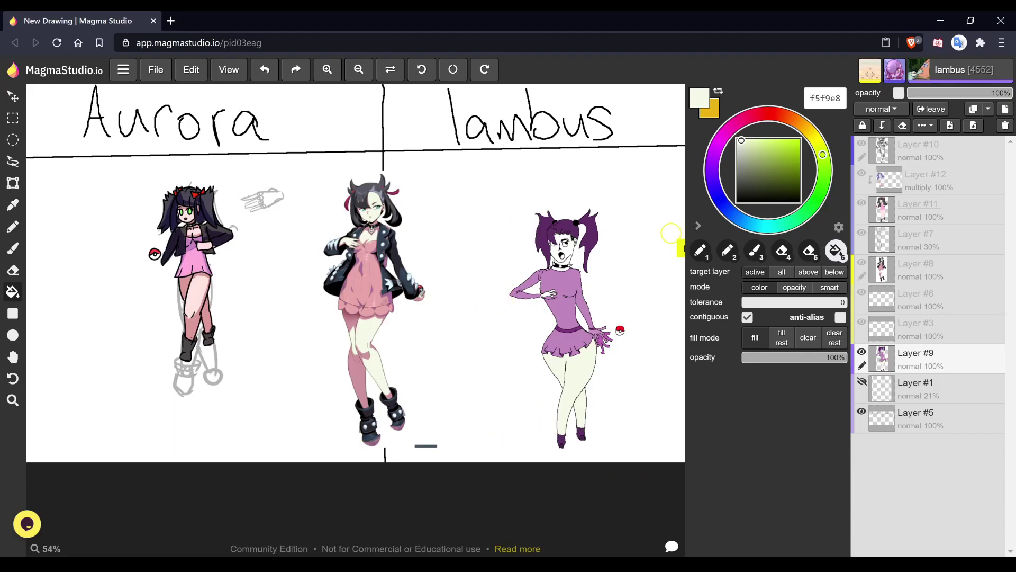
scroll(456, 370, "down", 1)
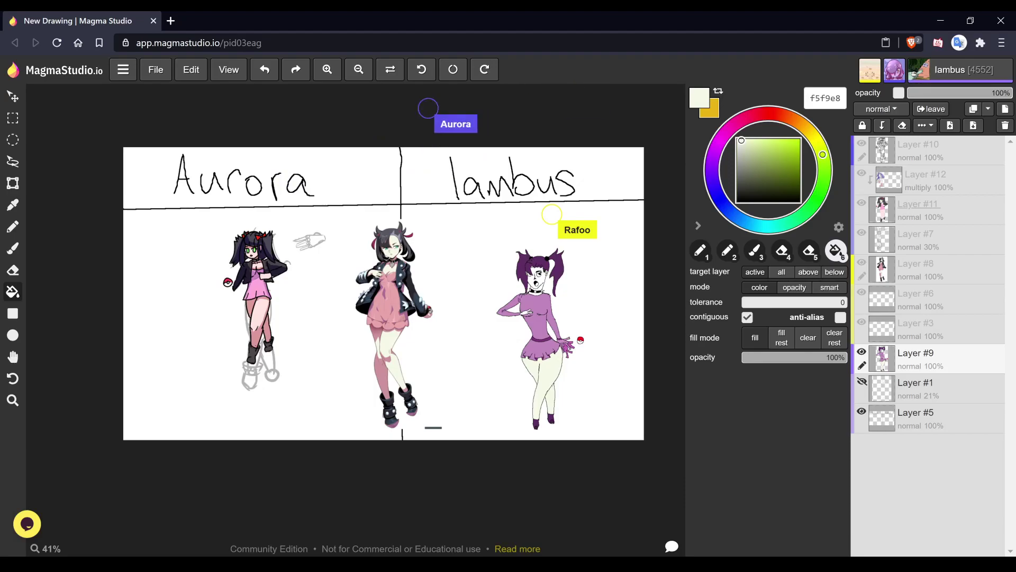
scroll(447, 343, "down", 1)
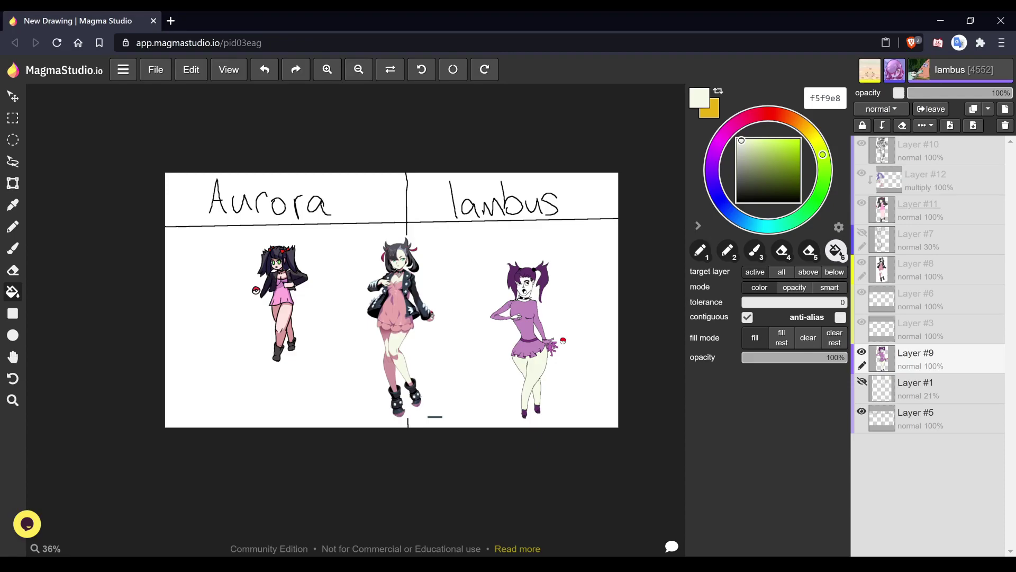
scroll(325, 313, "down", 1)
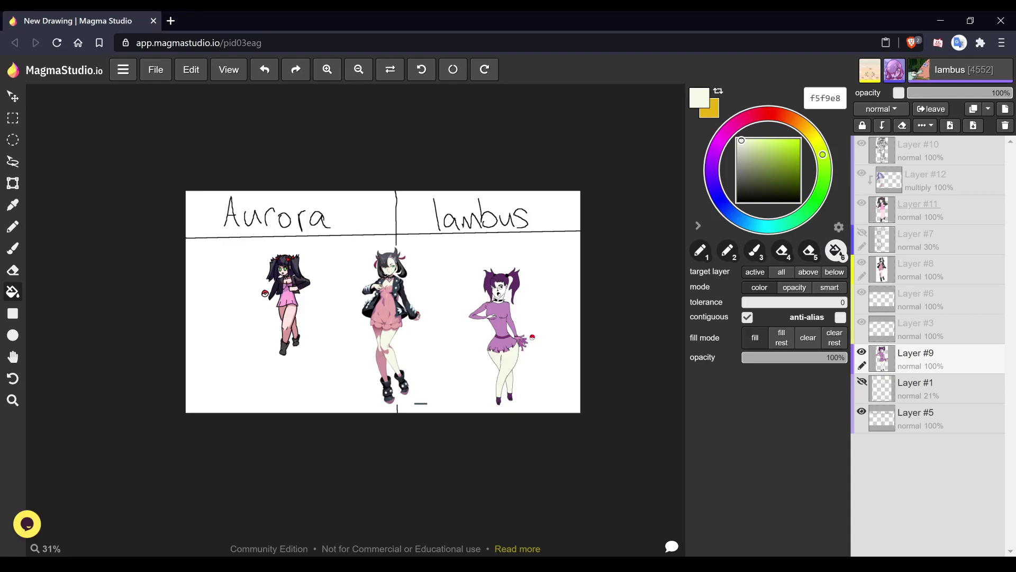
- Open the drawing settings, try to edit the canvas width, and close them without saving
left_click(123, 70)
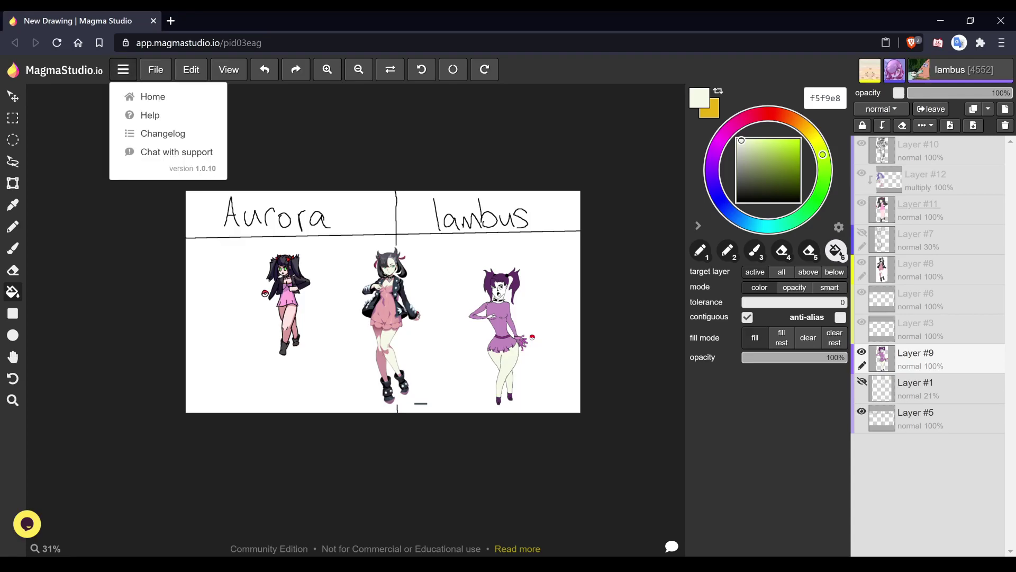
left_click(156, 69)
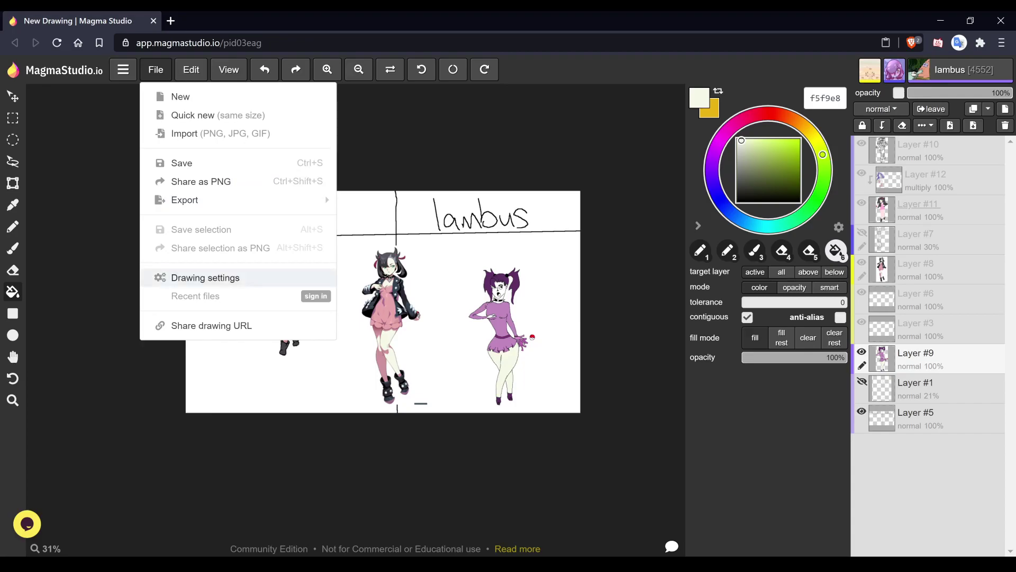
left_click(205, 278)
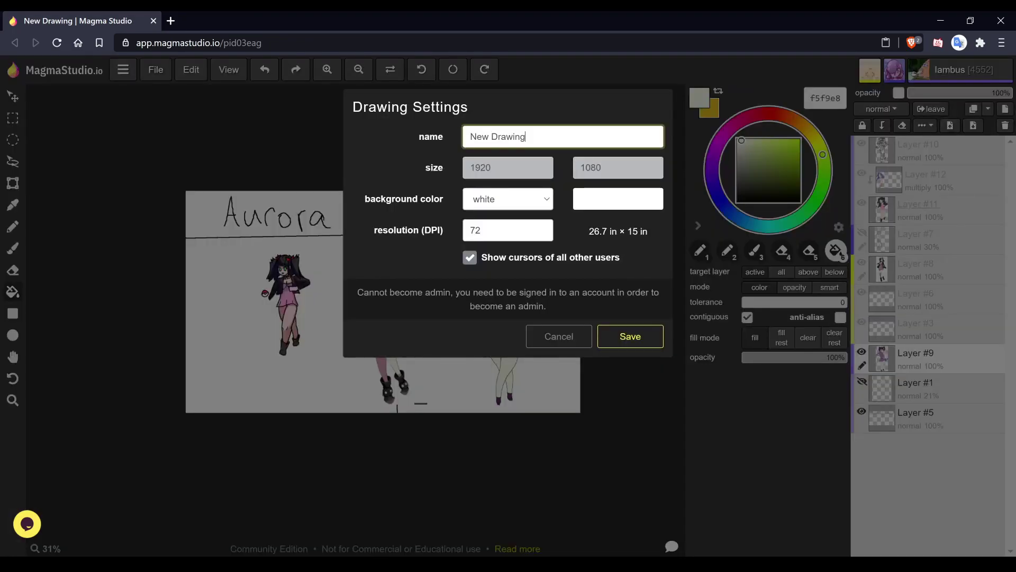
left_click(507, 167)
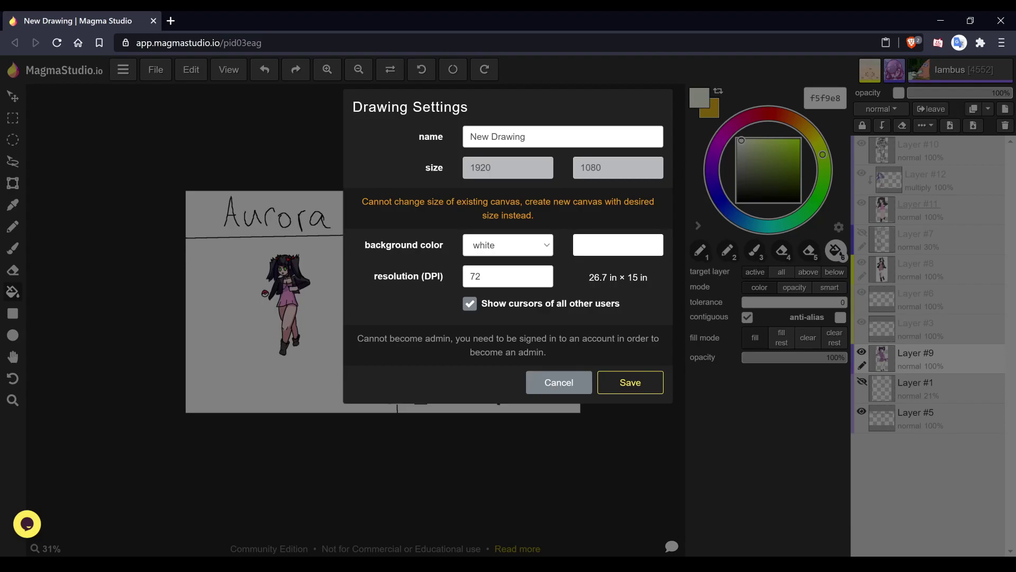
key("Escape")
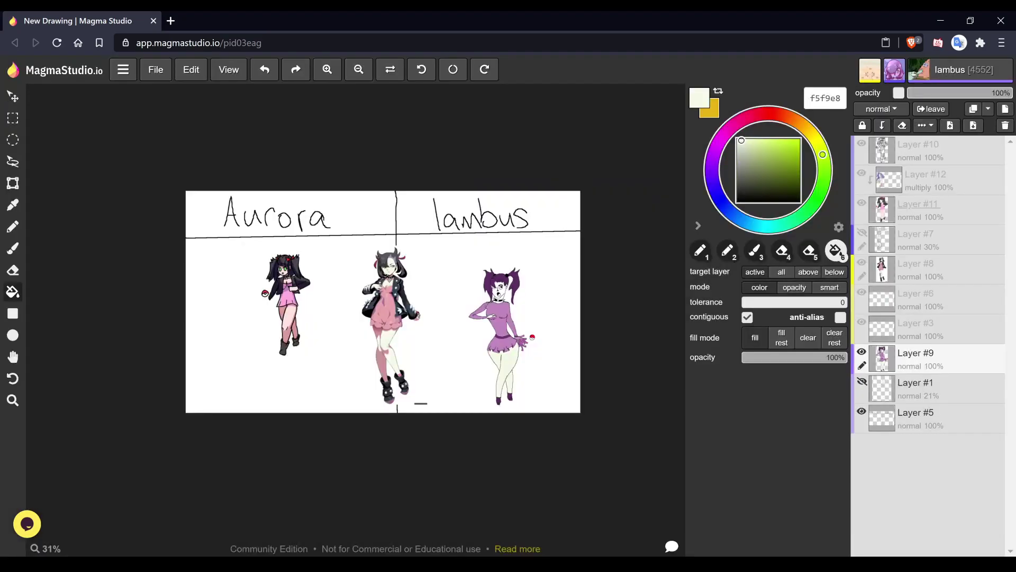
scroll(552, 313, "down", 1)
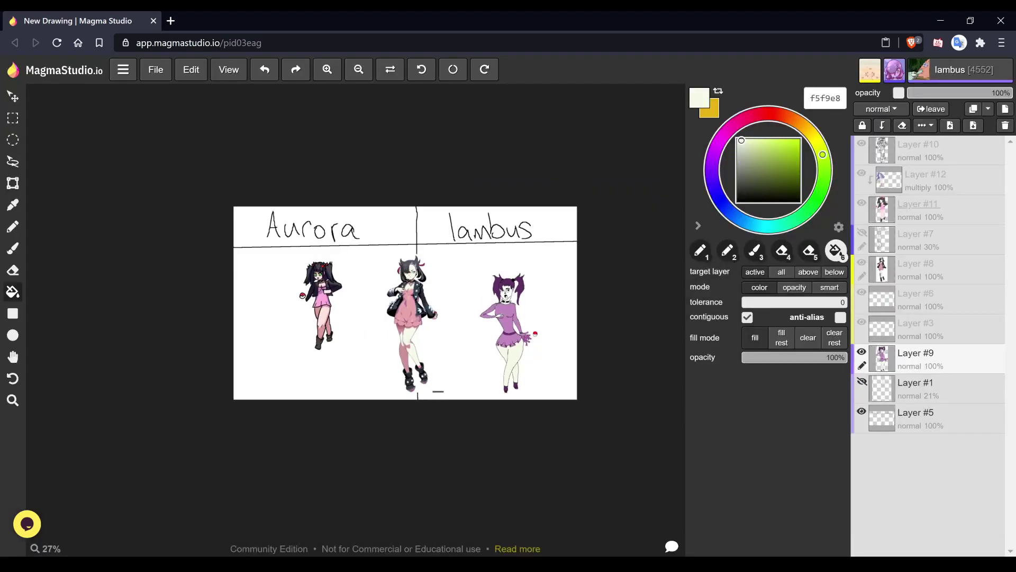
scroll(554, 311, "up", 2)
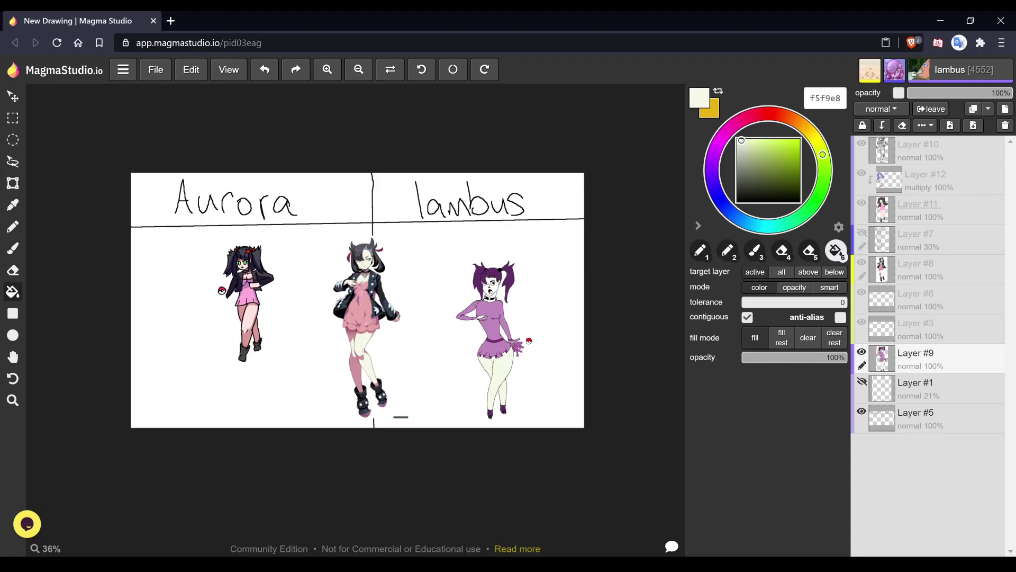
scroll(554, 310, "up", 1)
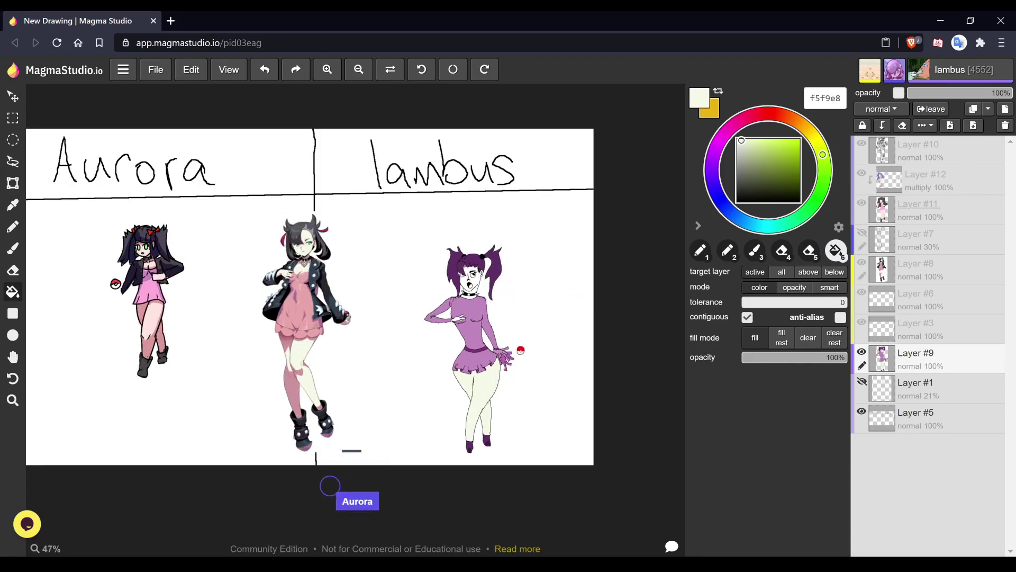
scroll(430, 314, "down", 2)
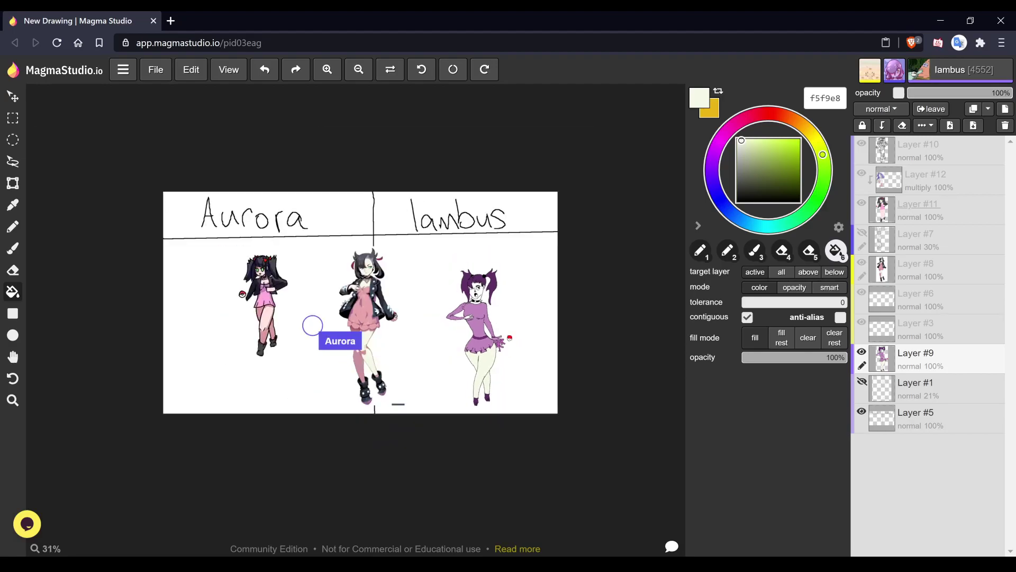